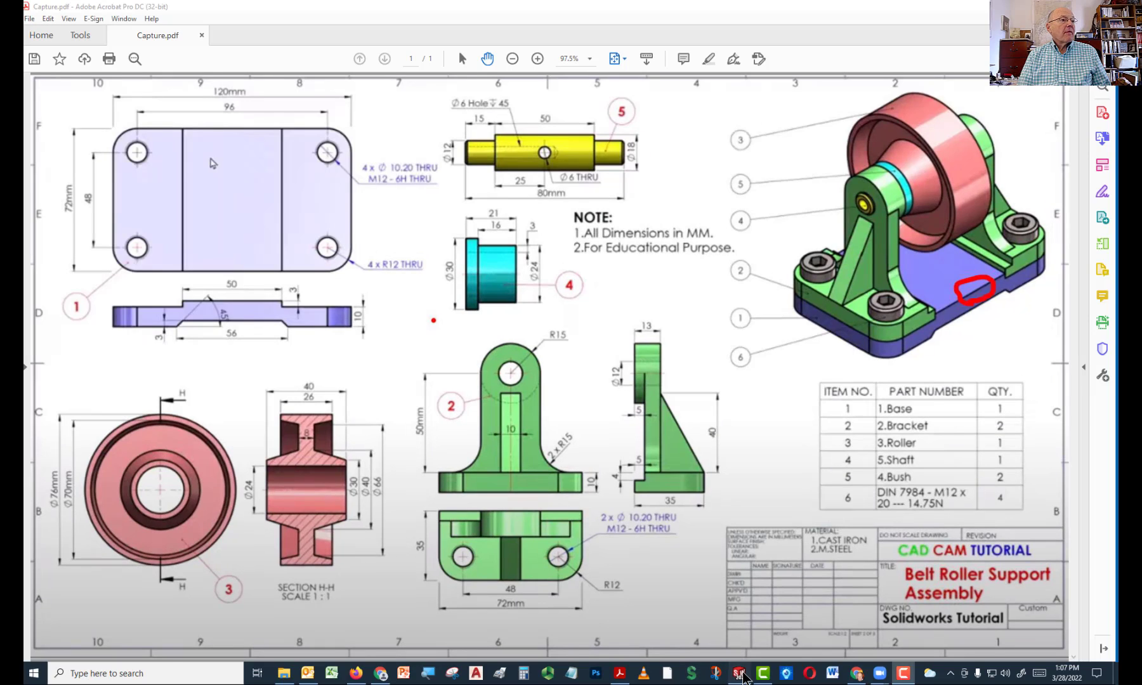
# Switch to SOLIDWORKS and create a new assembly from a blank template, without inserting any existing component
pyautogui.click(741, 675)
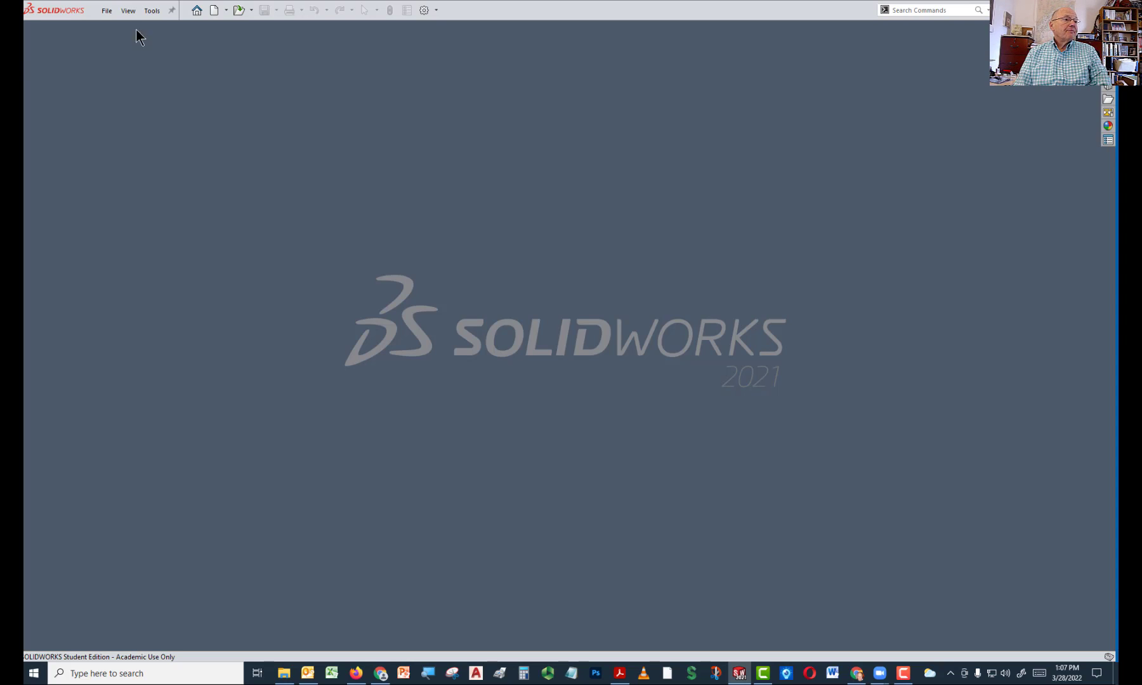
pyautogui.click(109, 14)
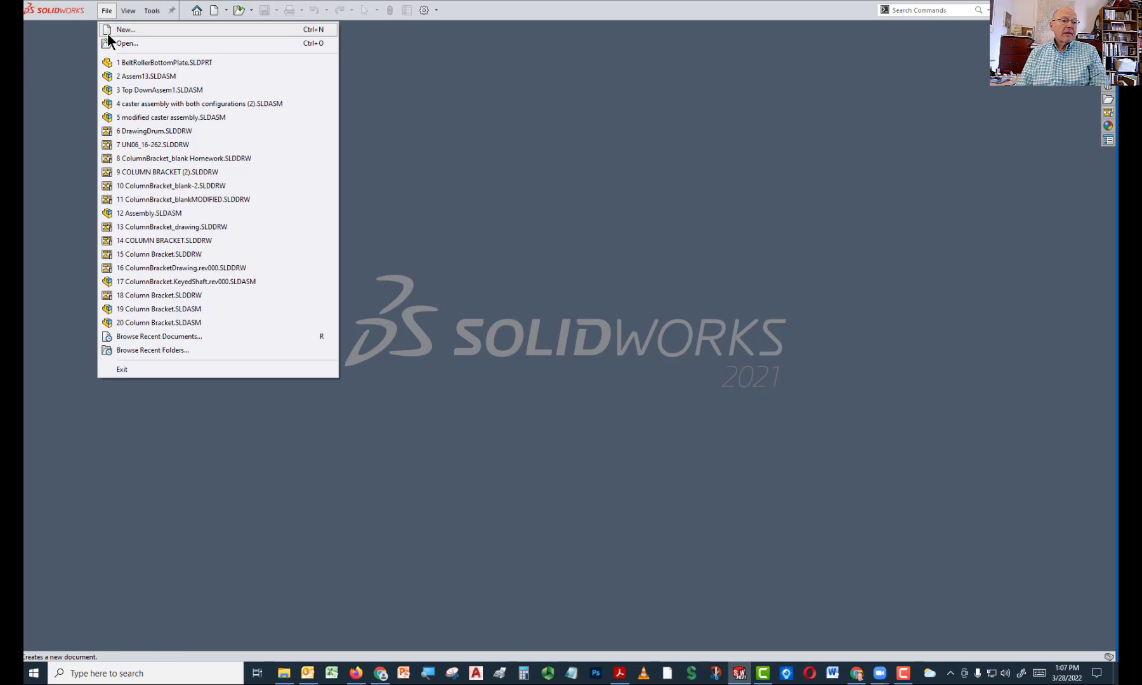
pyautogui.click(106, 32)
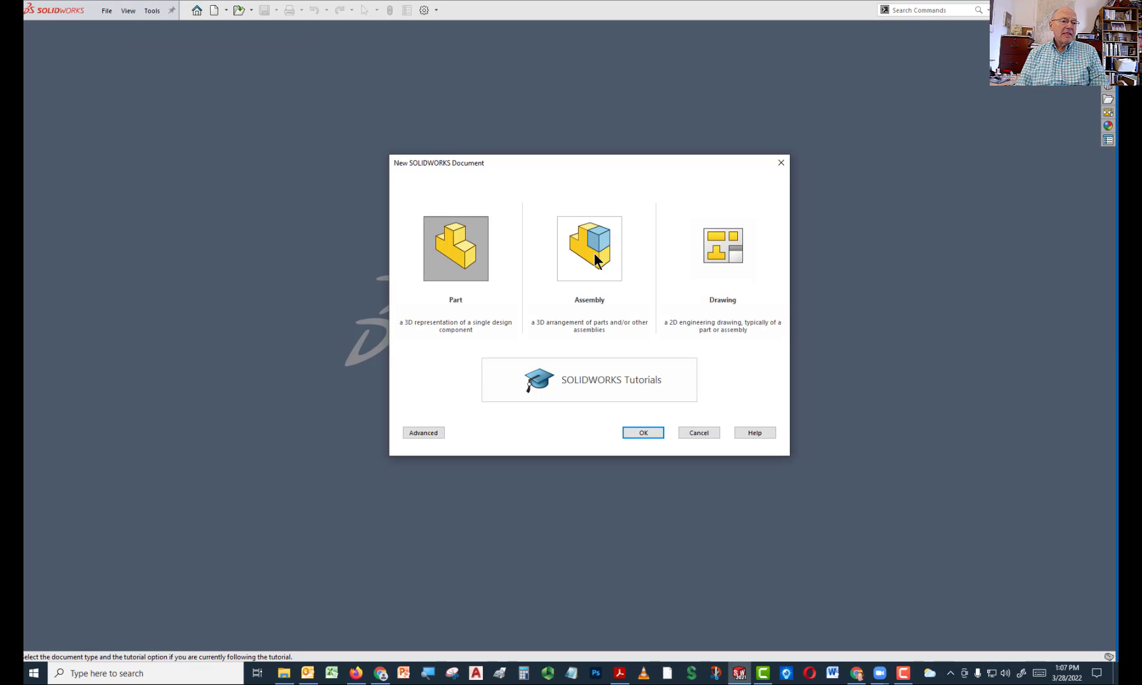
pyautogui.click(421, 433)
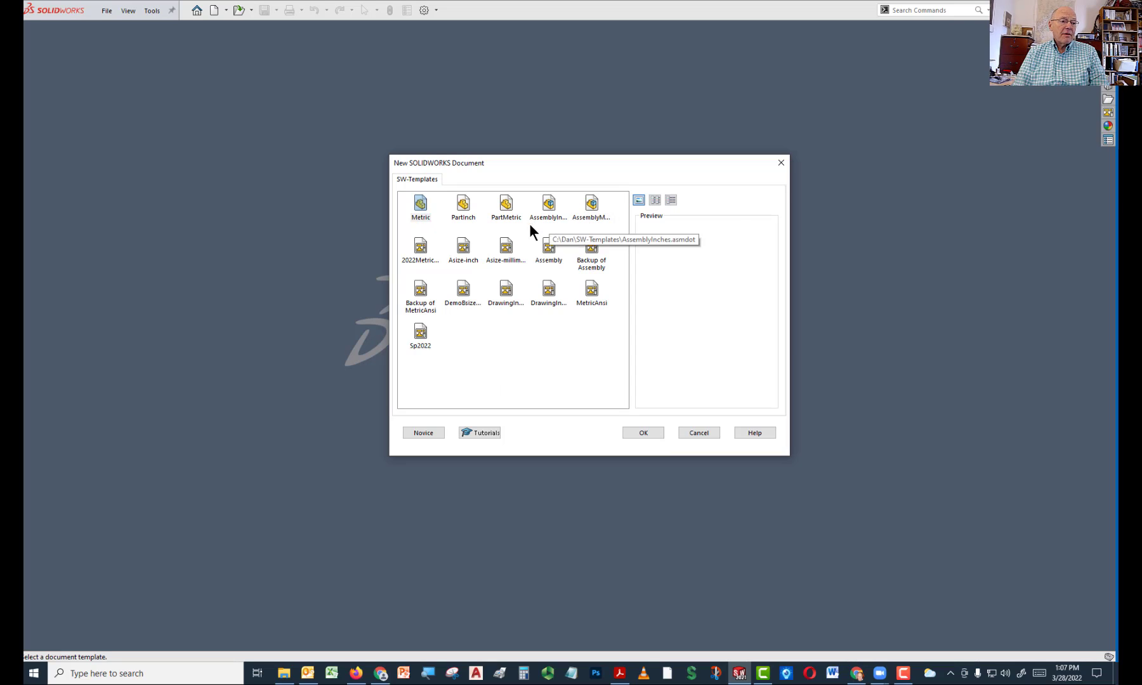
pyautogui.click(423, 433)
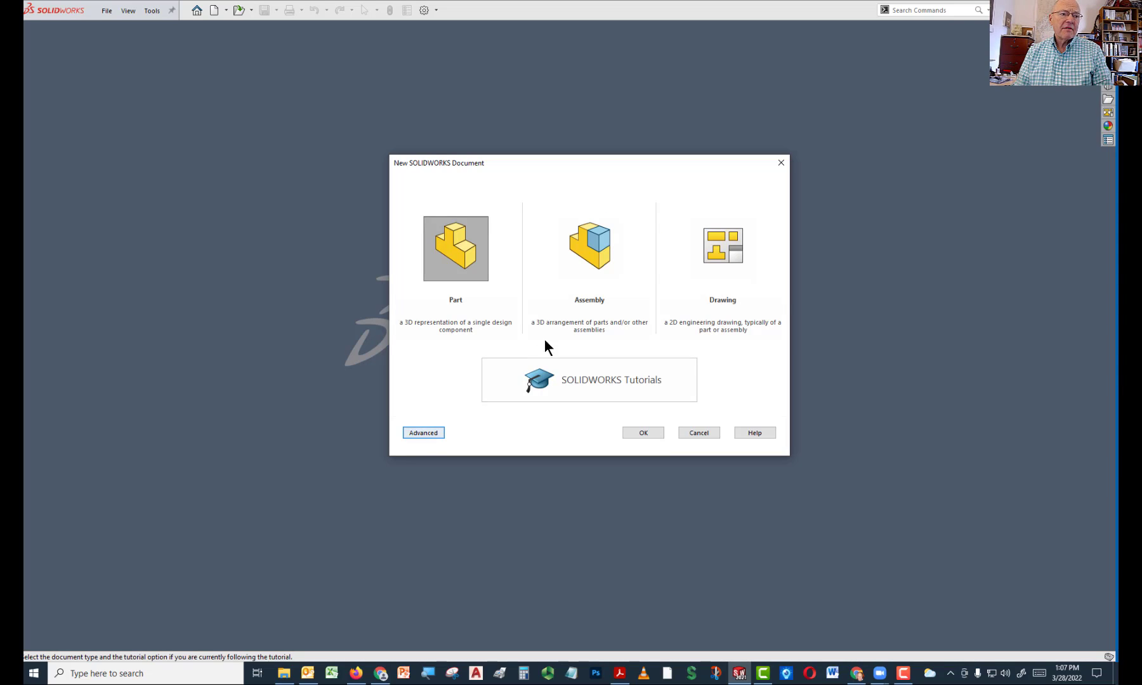
pyautogui.doubleClick(604, 248)
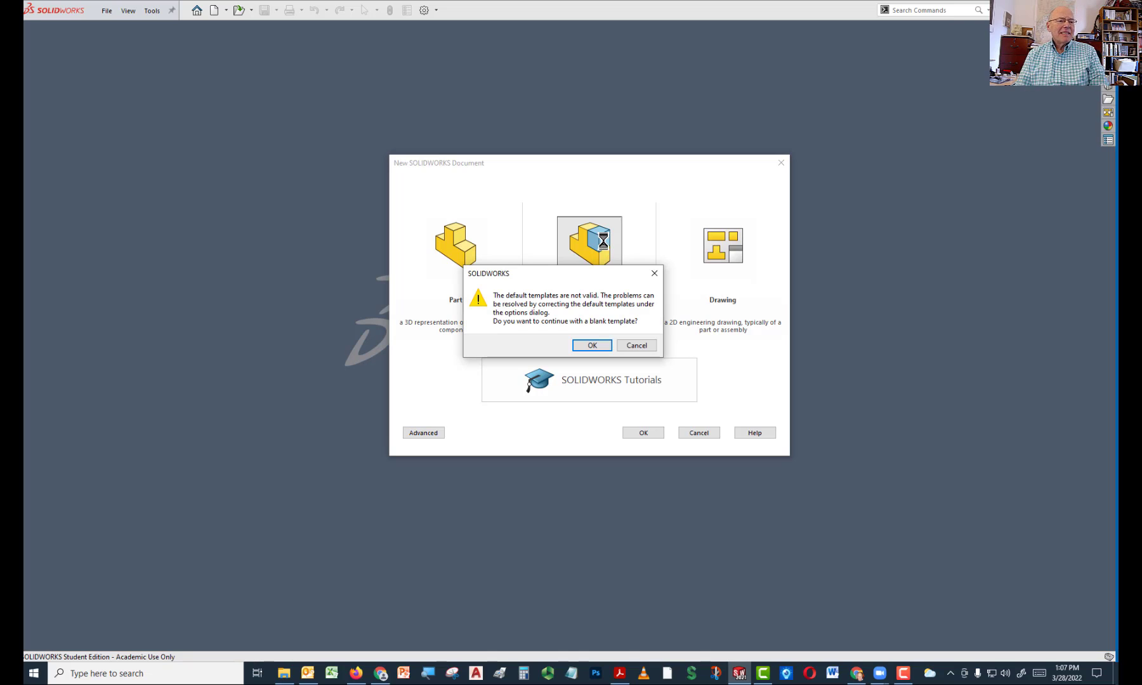
pyautogui.click(584, 347)
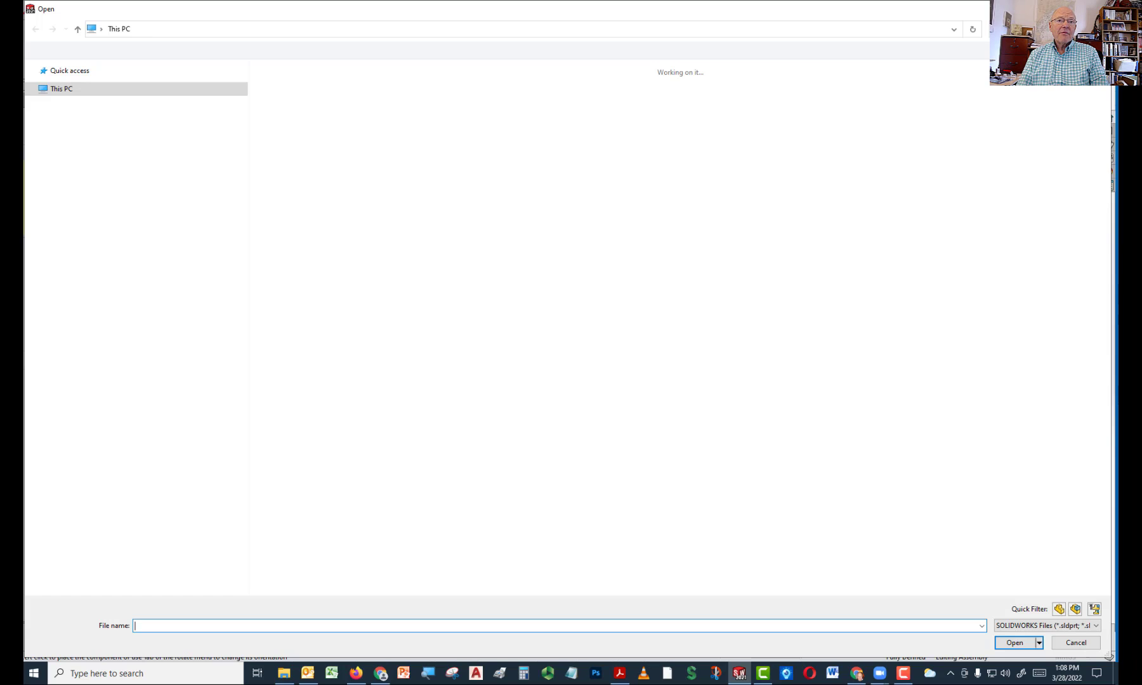
pyautogui.click(1097, 9)
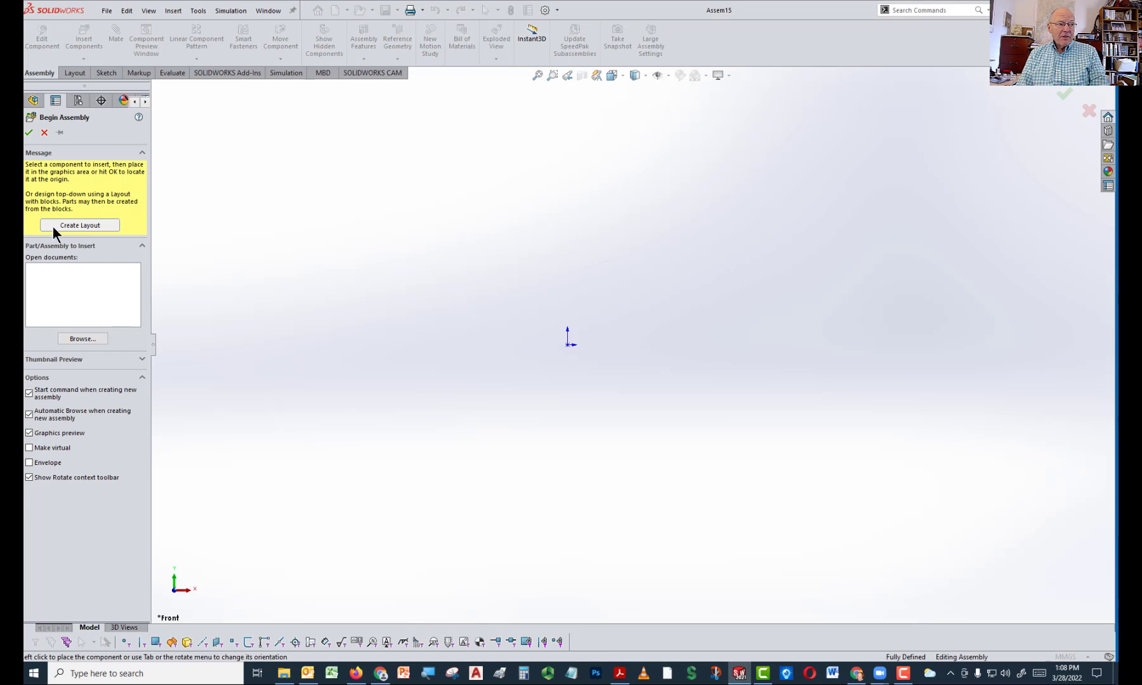
pyautogui.click(29, 133)
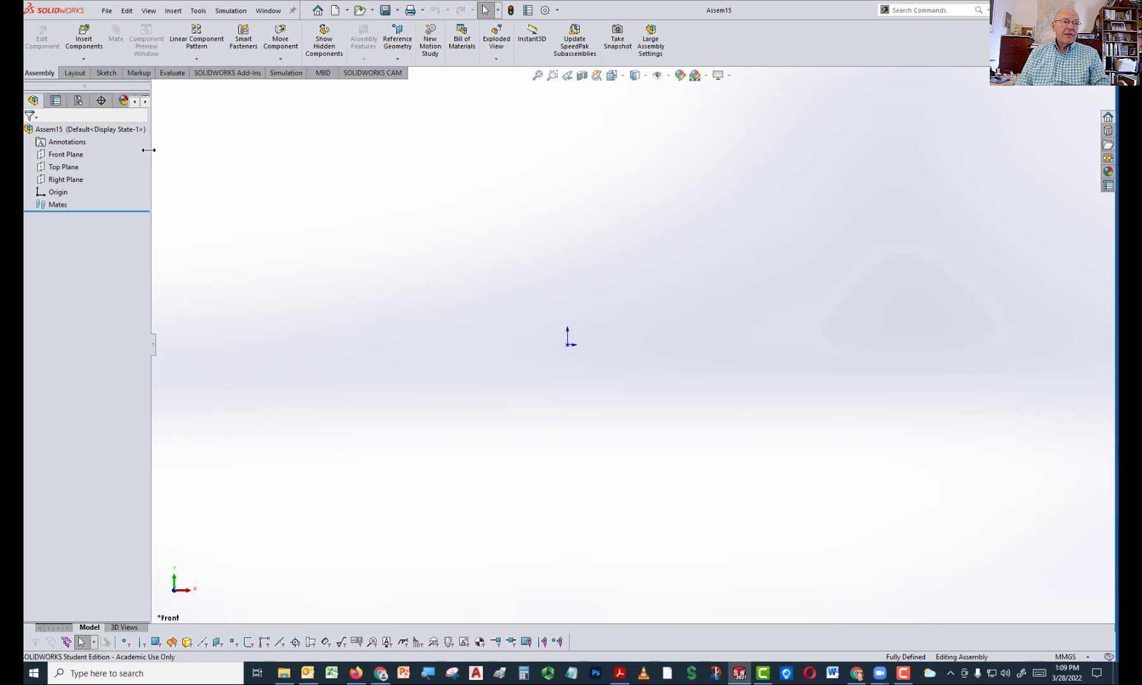
# Insert a new part into the assembly, placing it in empty space instead of on a plane, and expand its feature tree
pyautogui.click(84, 59)
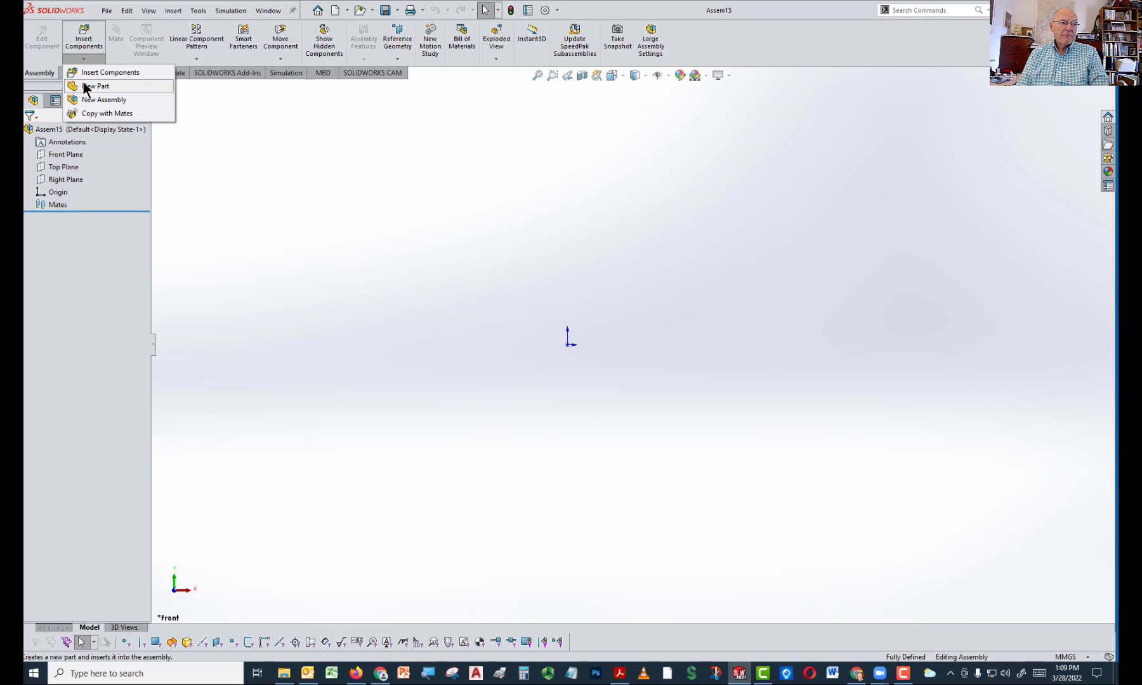
pyautogui.click(82, 86)
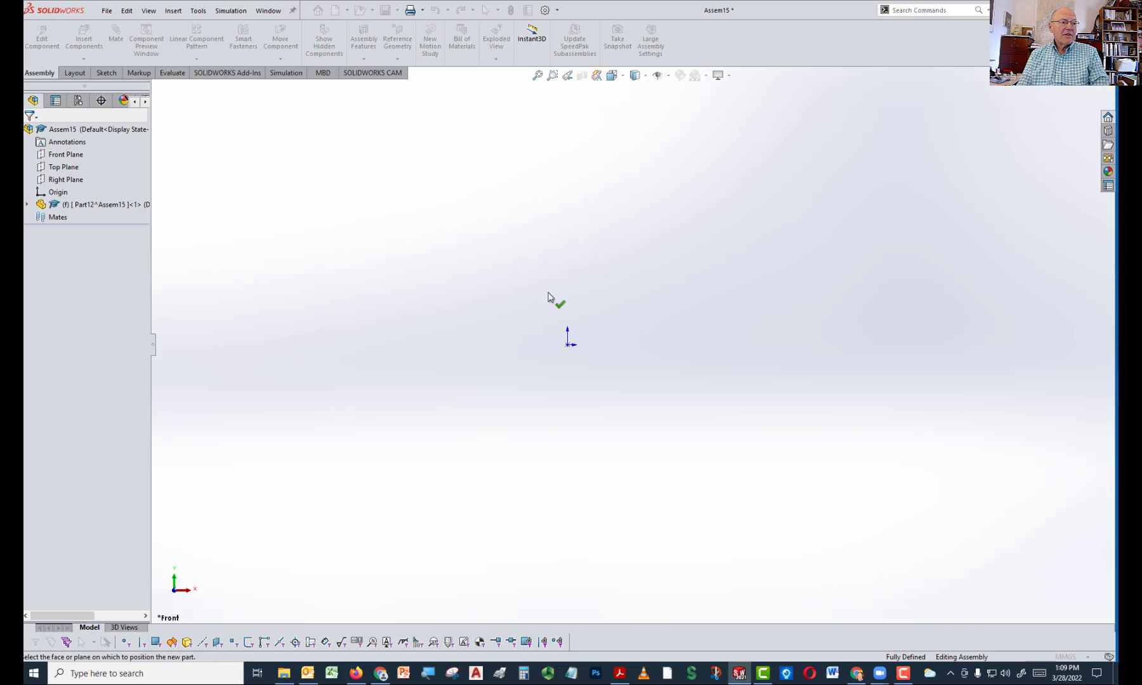
pyautogui.click(27, 204)
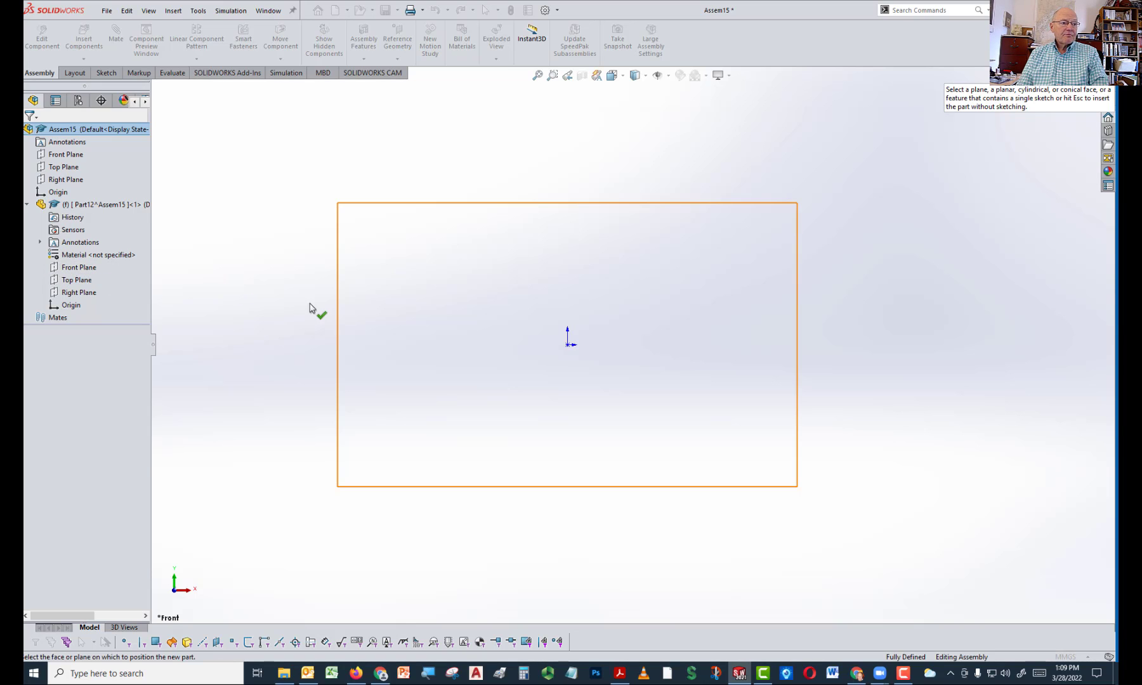
pyautogui.click(374, 322)
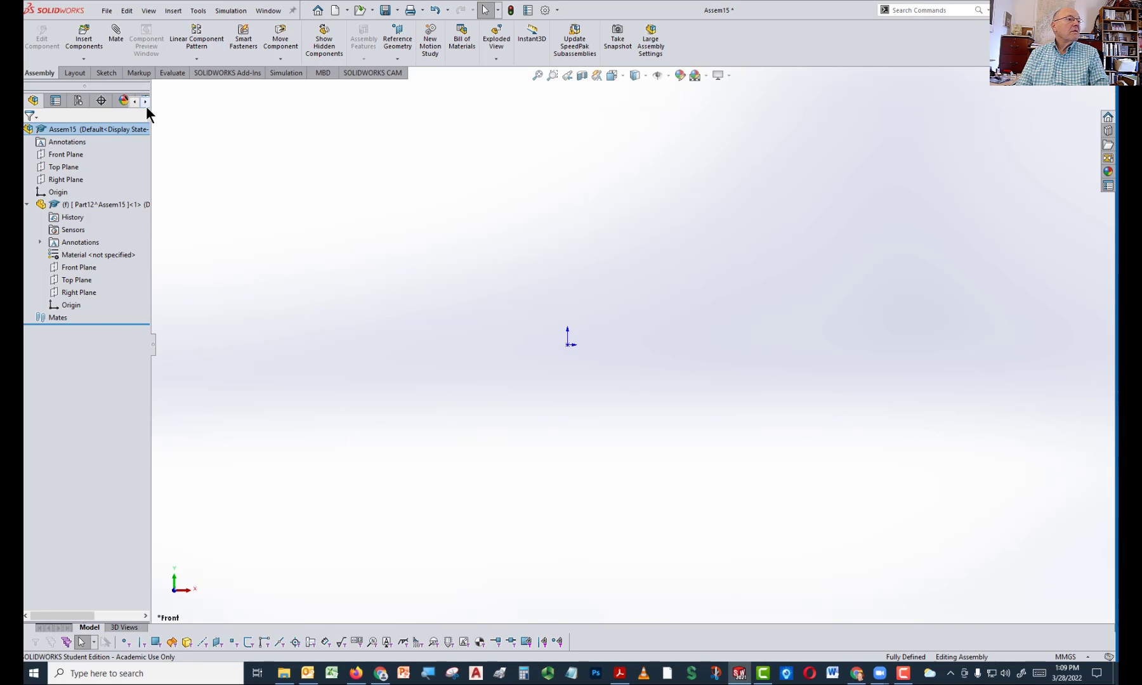
# Insert a second new part into the assembly, positioned on the first part's Front Plane so that its sketch opens there
pyautogui.click(84, 59)
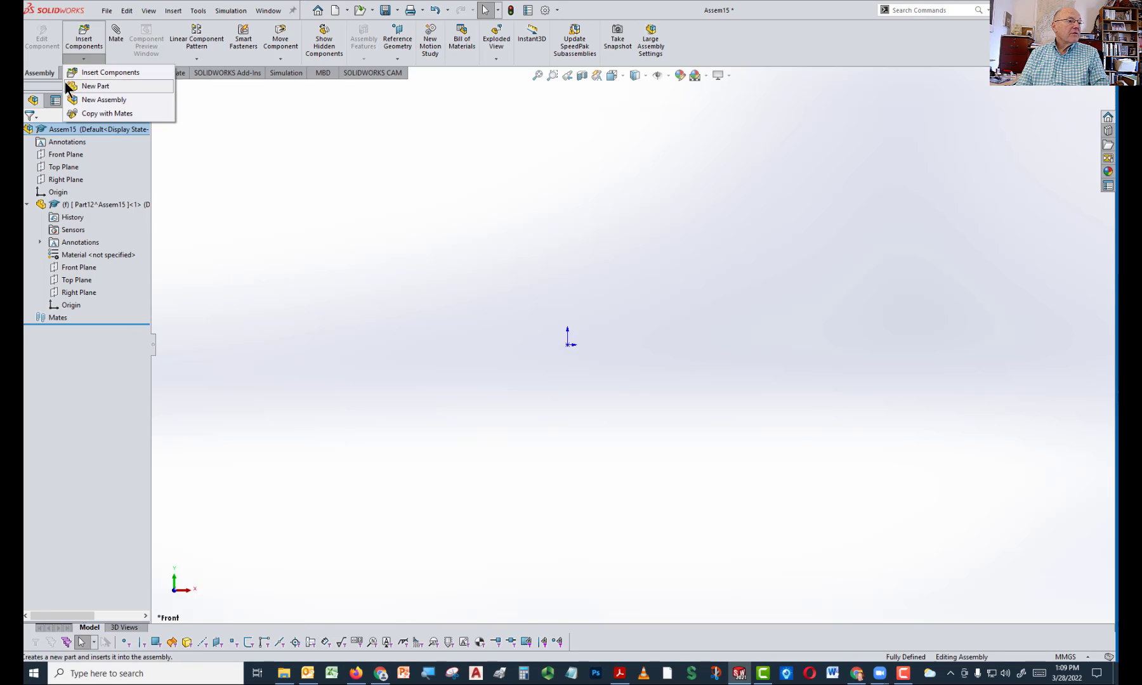
pyautogui.click(71, 87)
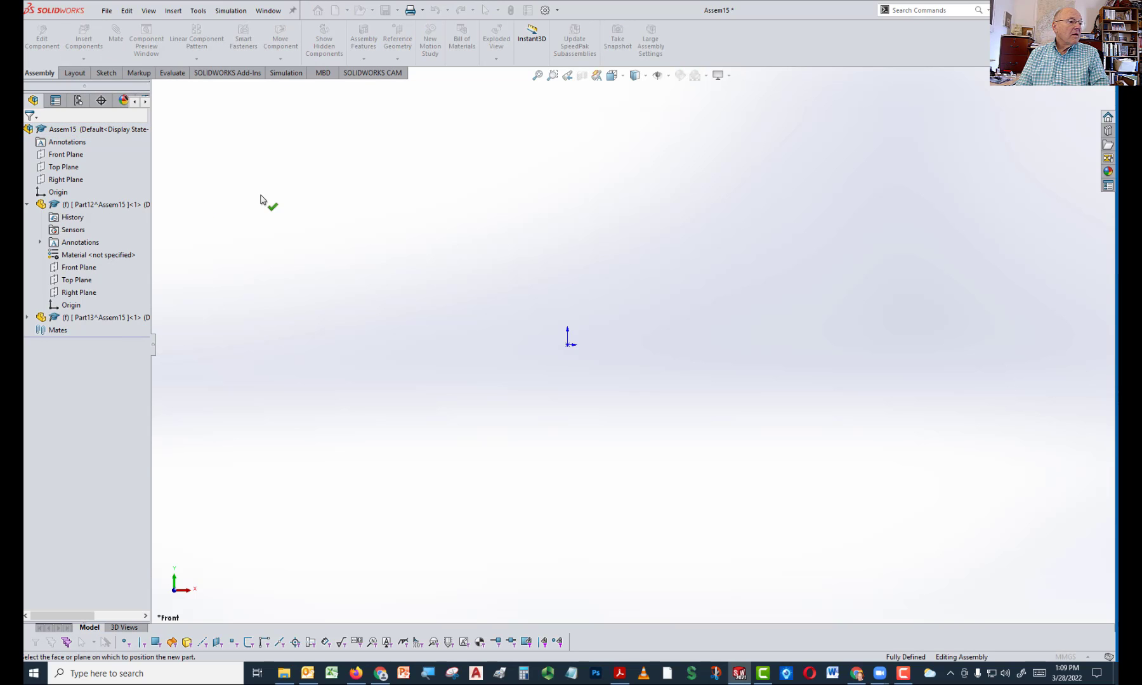
pyautogui.click(57, 269)
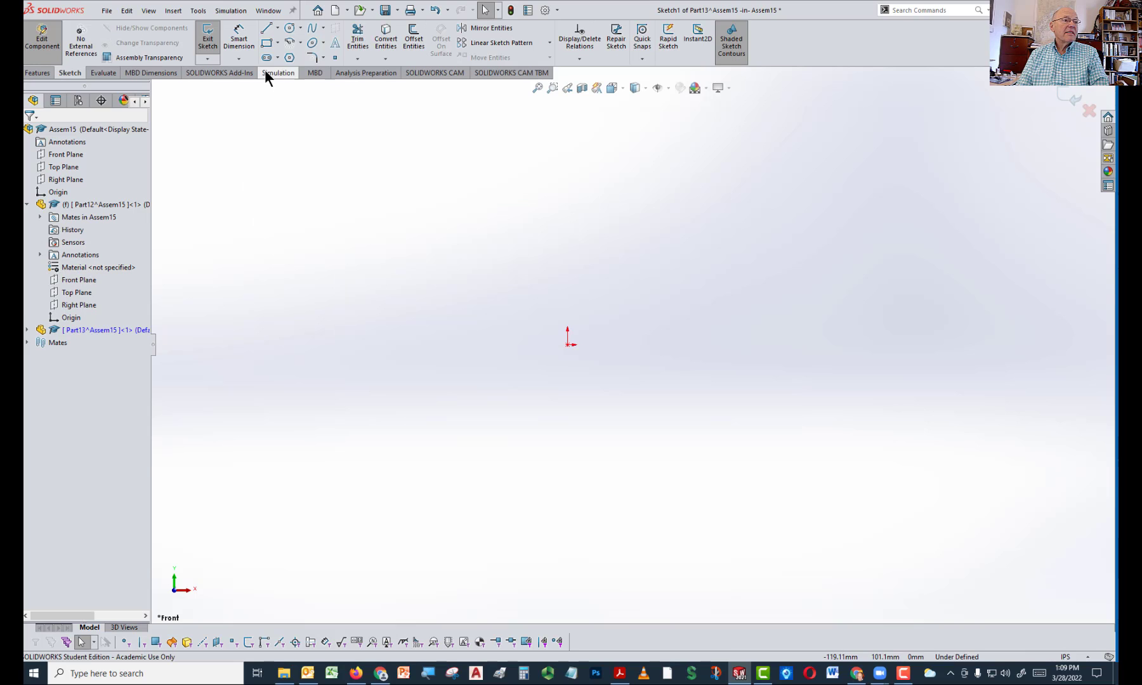
# Sketch a vertical centerline about 122 mm long running through the origin, with its ends above and below it
pyautogui.click(277, 28)
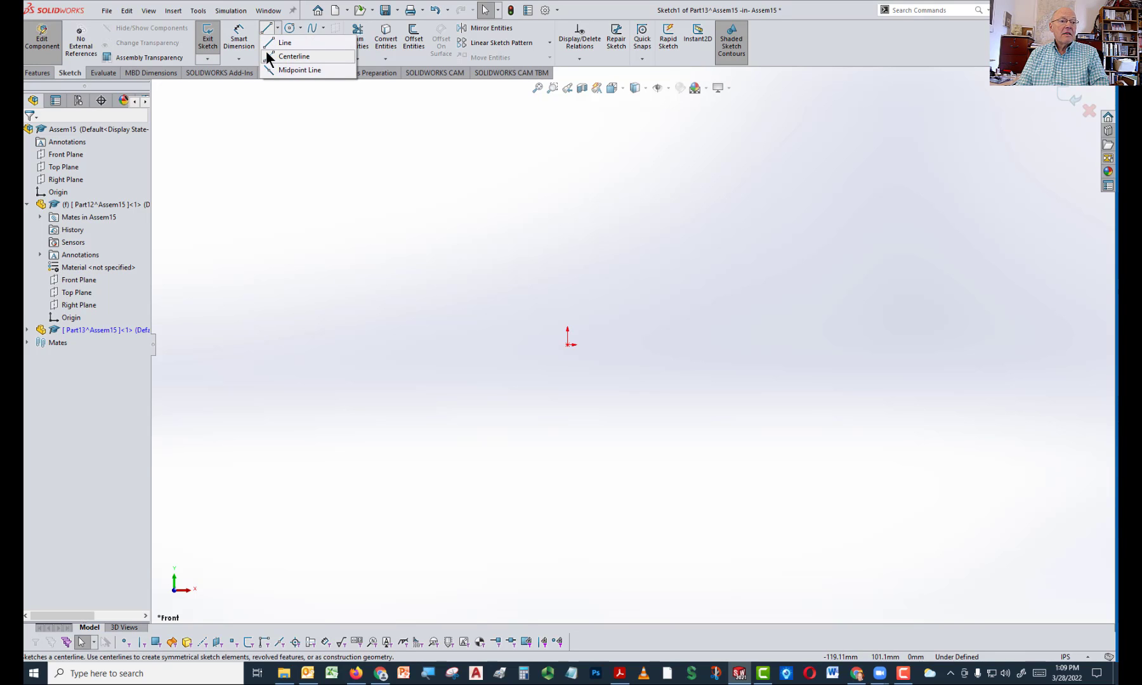
pyautogui.click(269, 56)
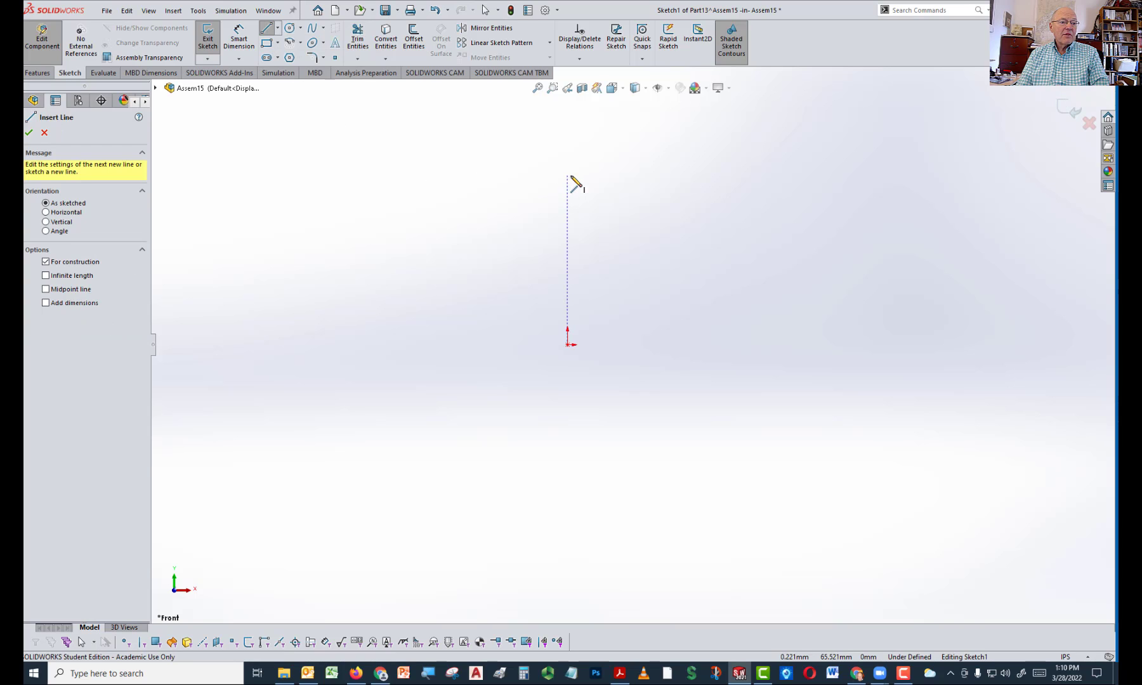
pyautogui.click(567, 176)
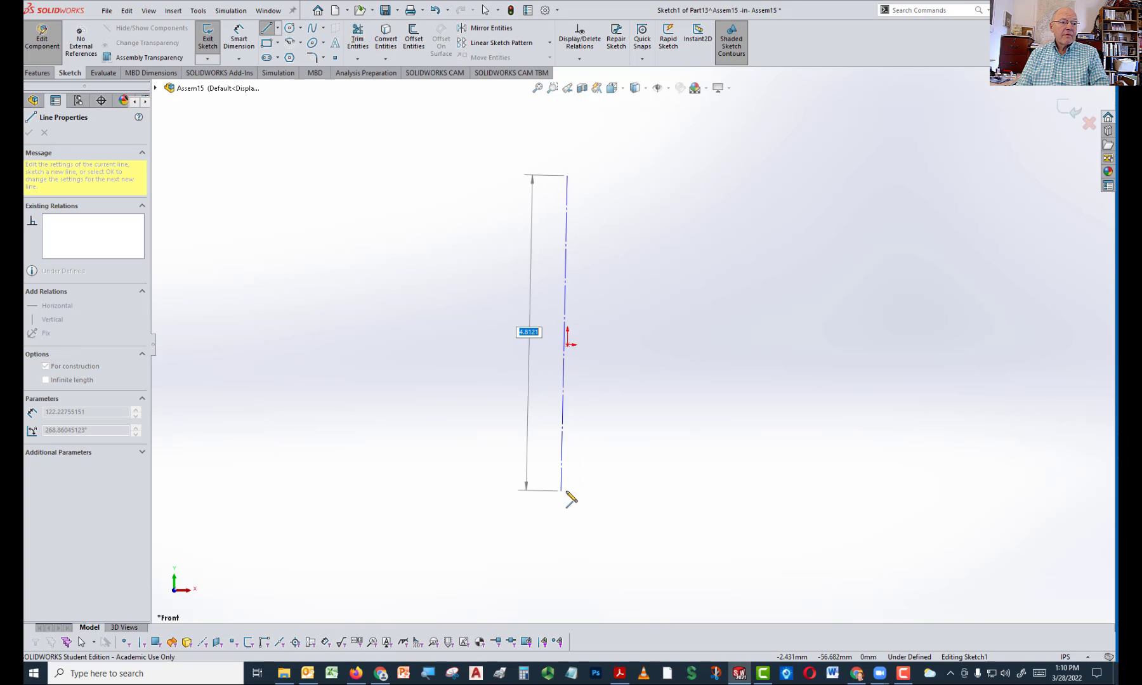
pyautogui.doubleClick(568, 491)
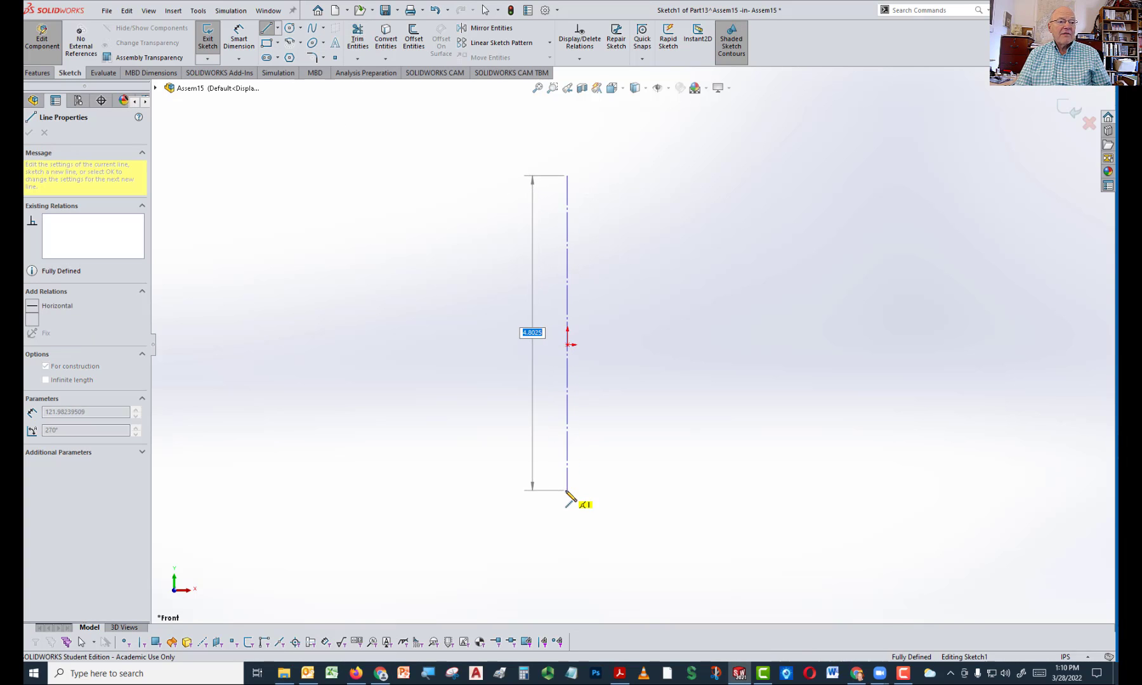
pyautogui.press('Escape')
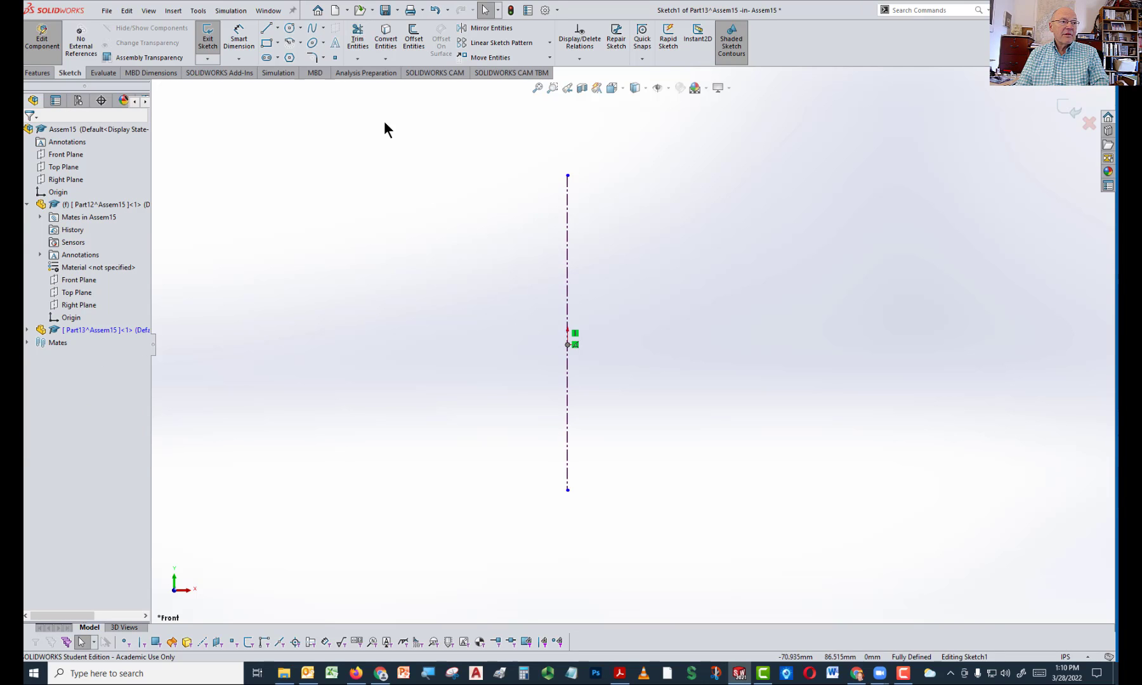
pyautogui.click(266, 29)
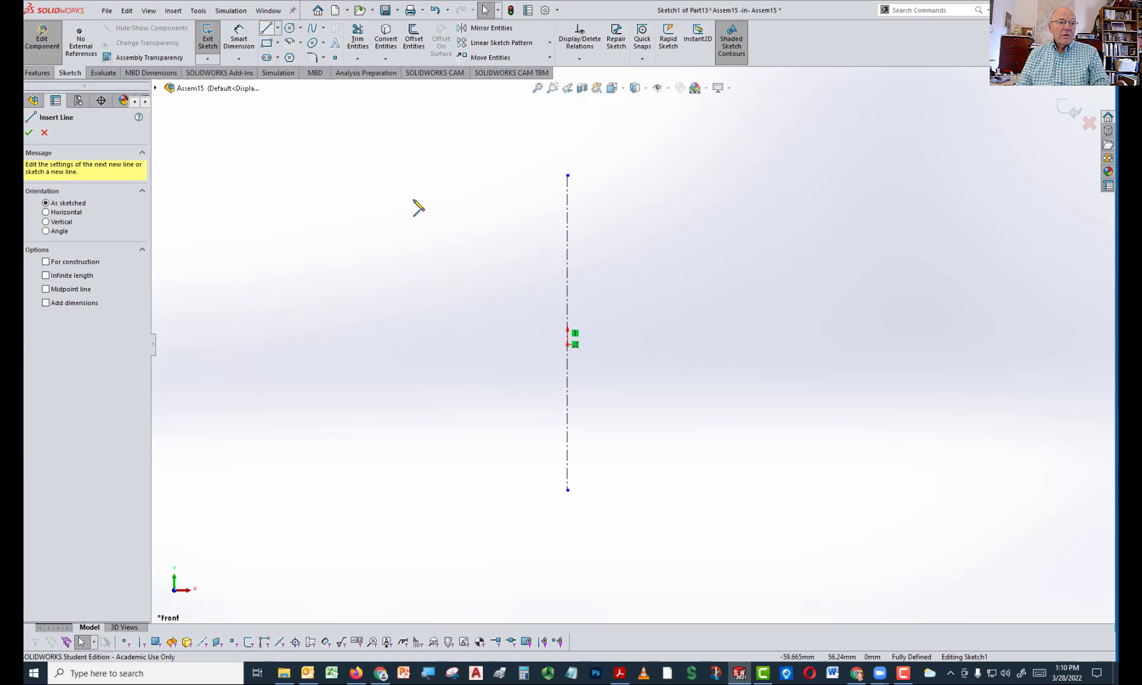
pyautogui.click(567, 302)
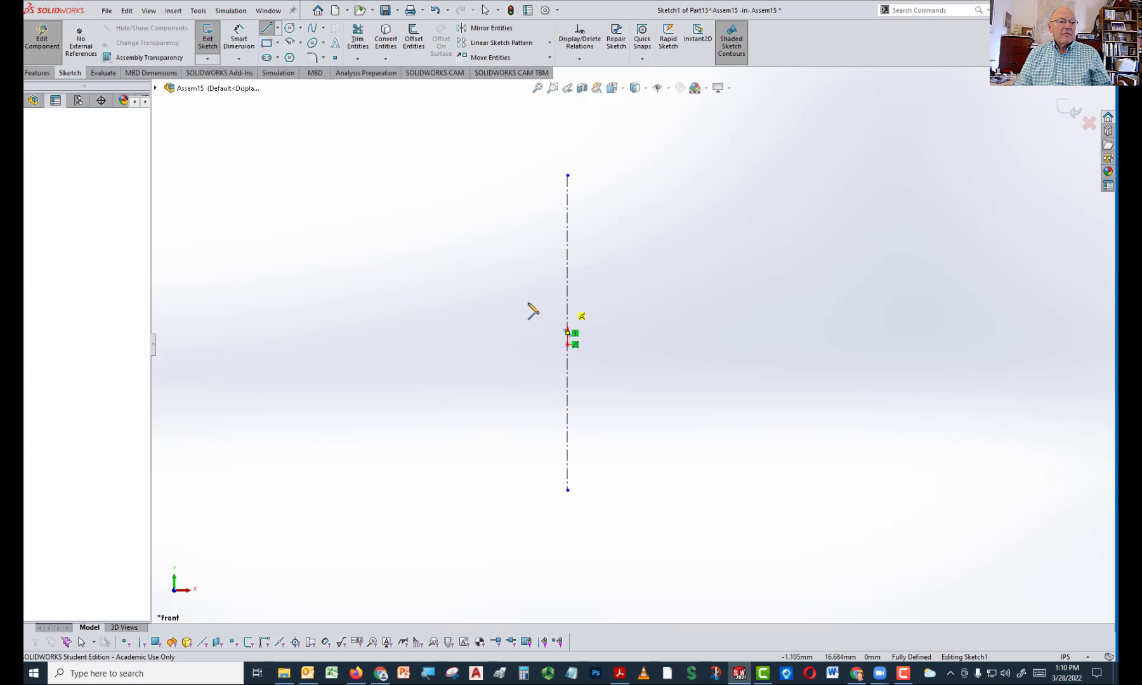
pyautogui.press('Escape')
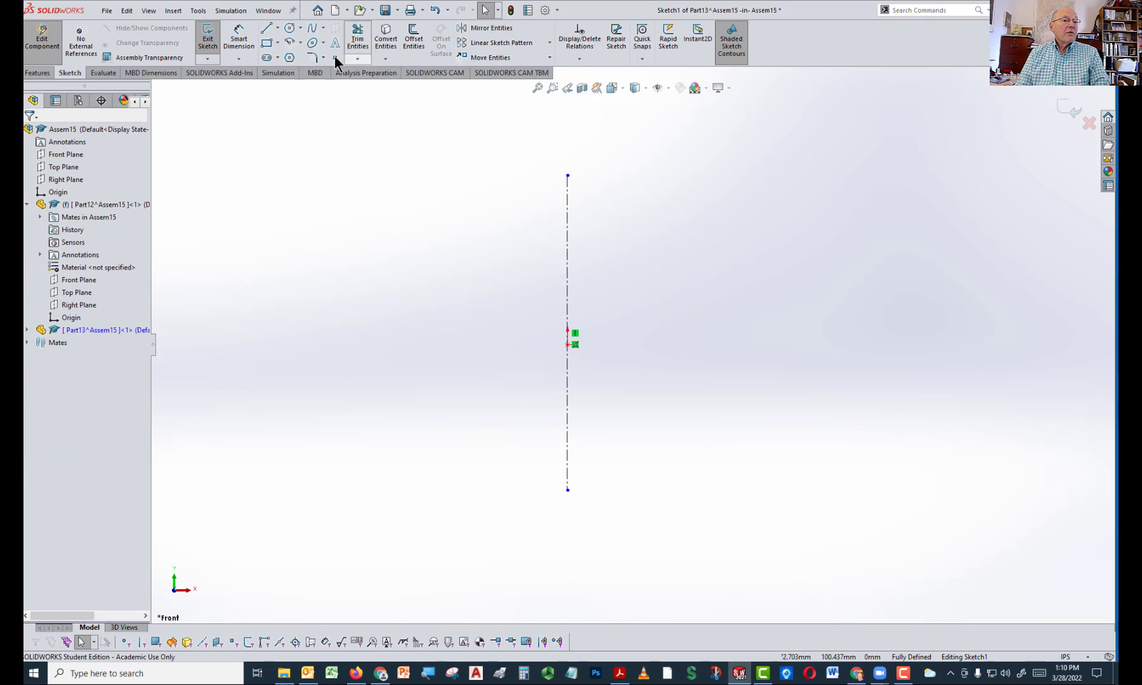
# Sketch the base's stepped half-profile left of the centerline, about 83 mm wide and 16 mm high, from the origin around to the centerline
pyautogui.click(268, 29)
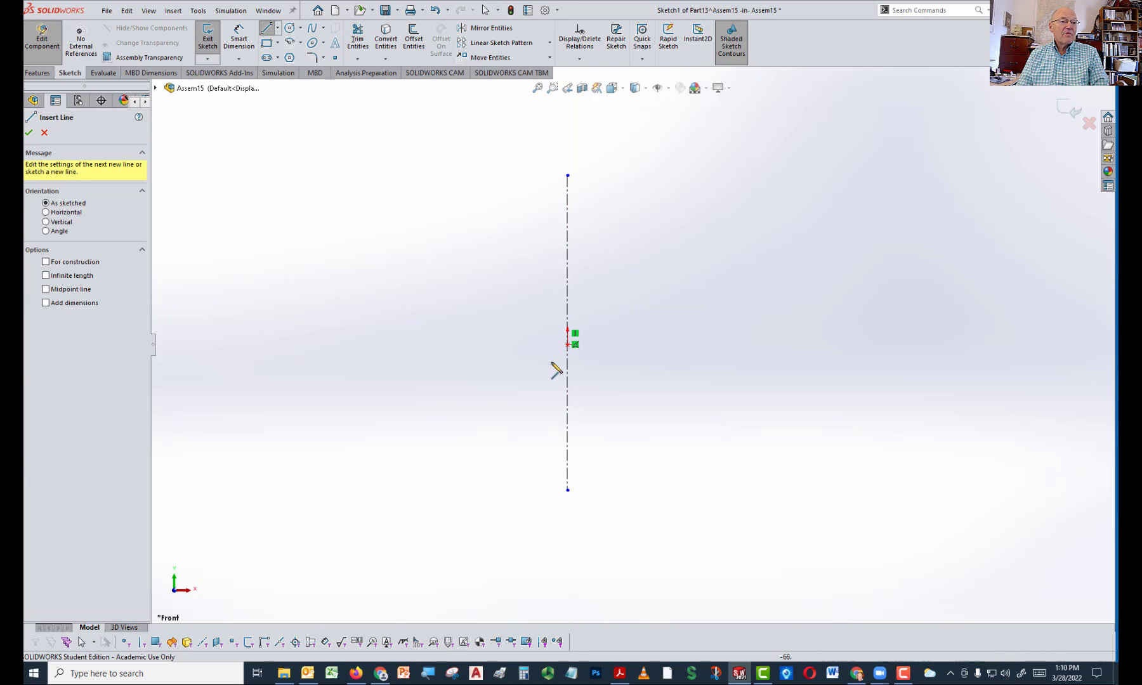
pyautogui.click(567, 345)
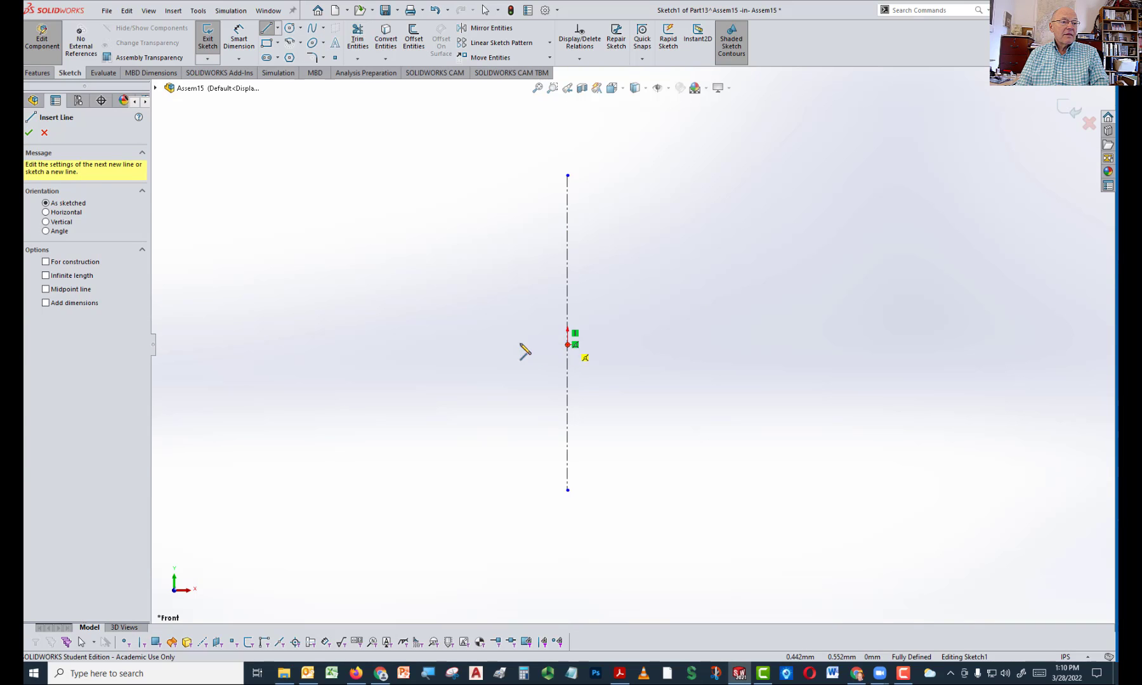
pyautogui.click(443, 344)
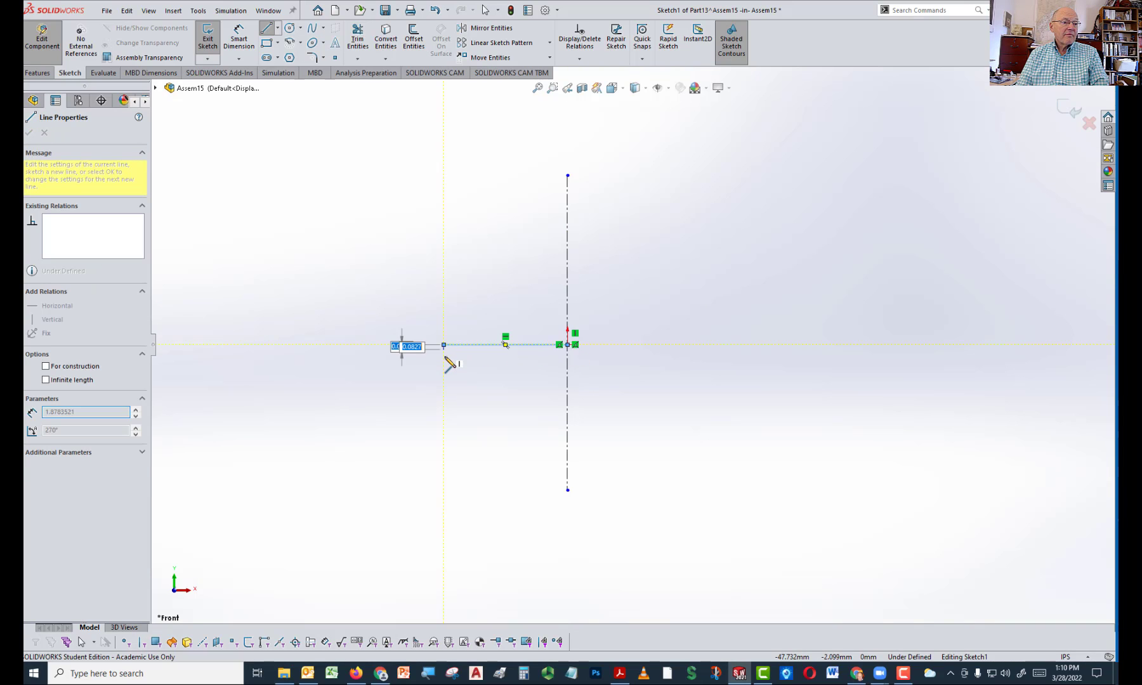
pyautogui.click(444, 360)
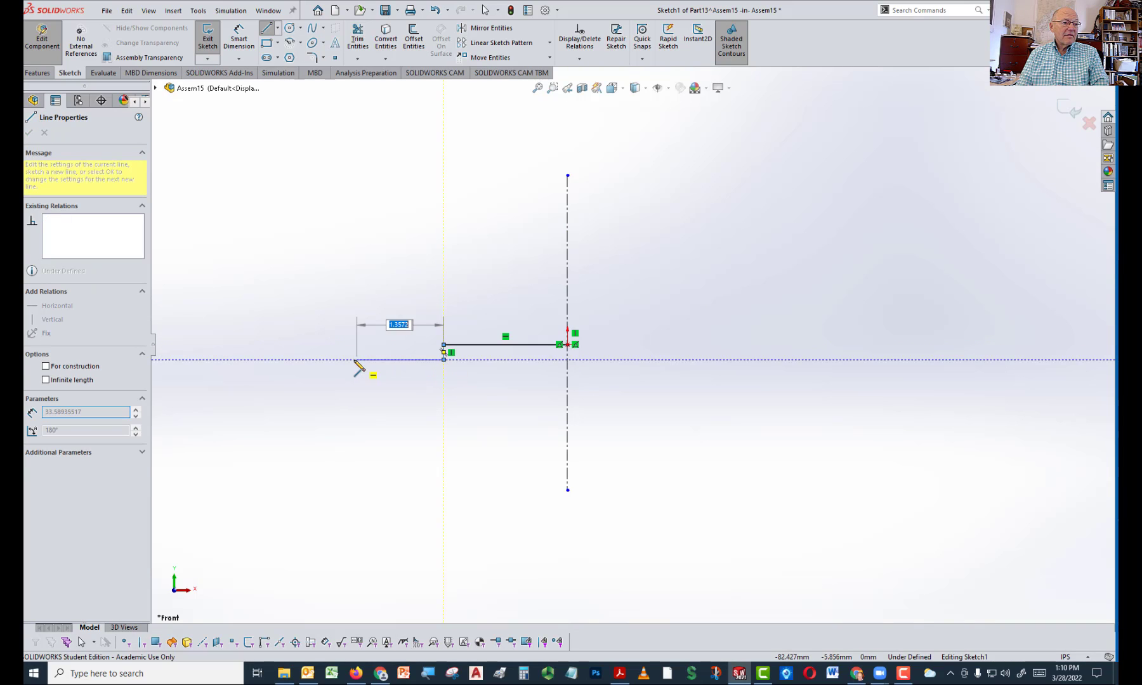
pyautogui.click(354, 387)
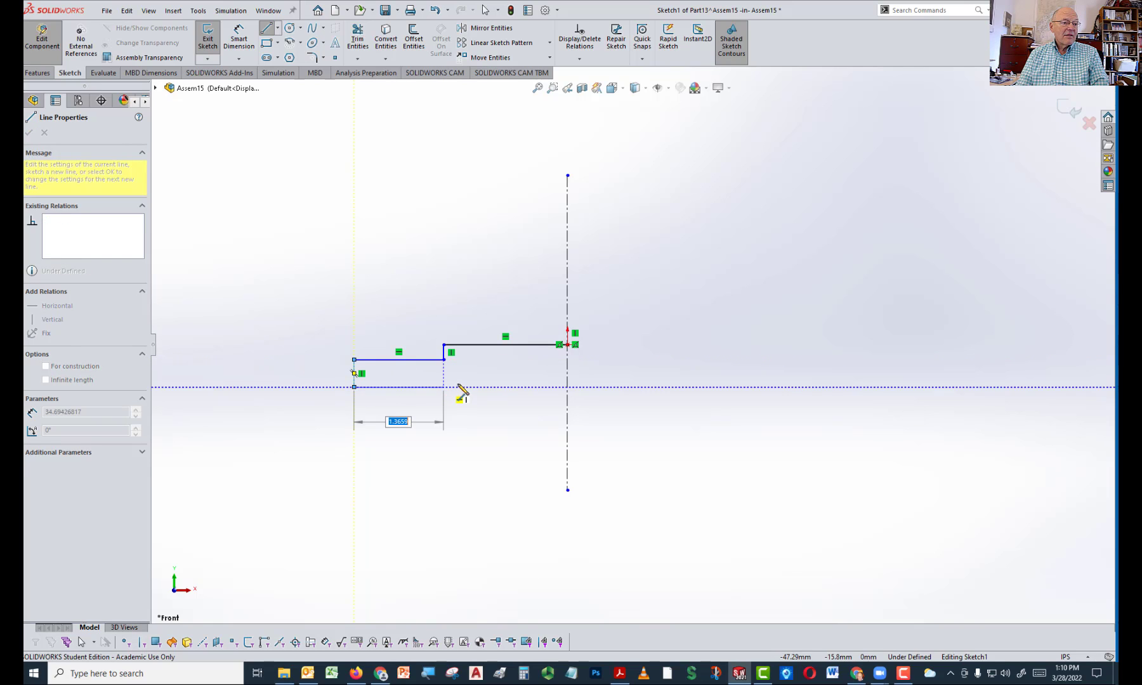
pyautogui.click(461, 387)
pyautogui.click(461, 374)
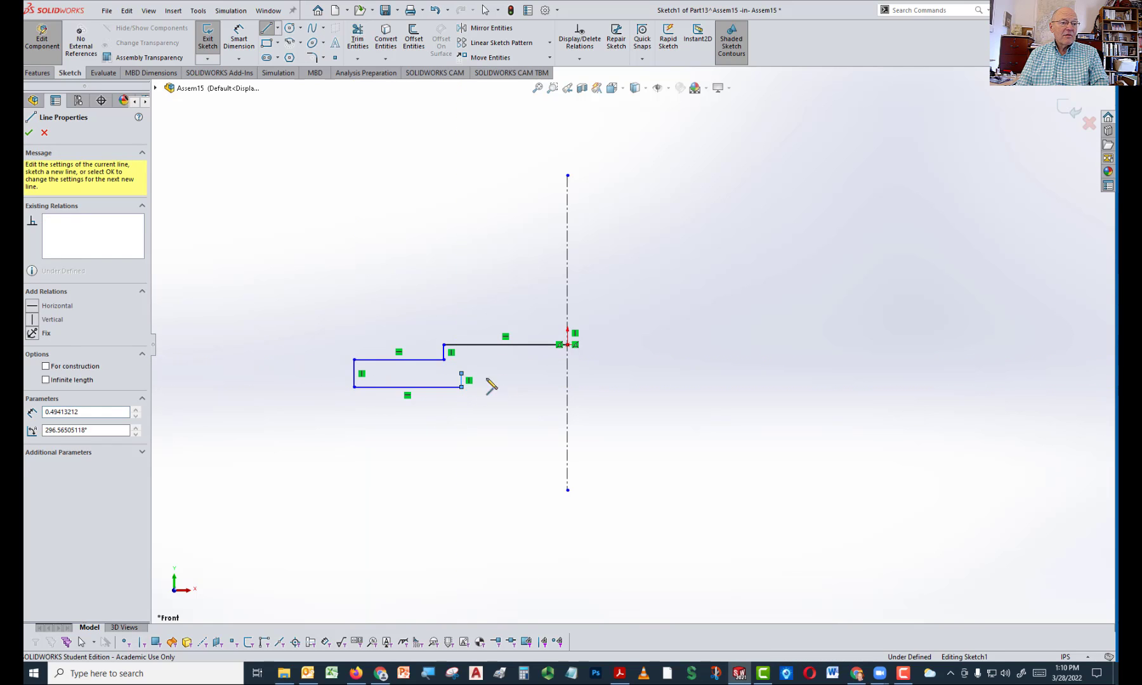
pyautogui.click(574, 374)
pyautogui.press('Escape')
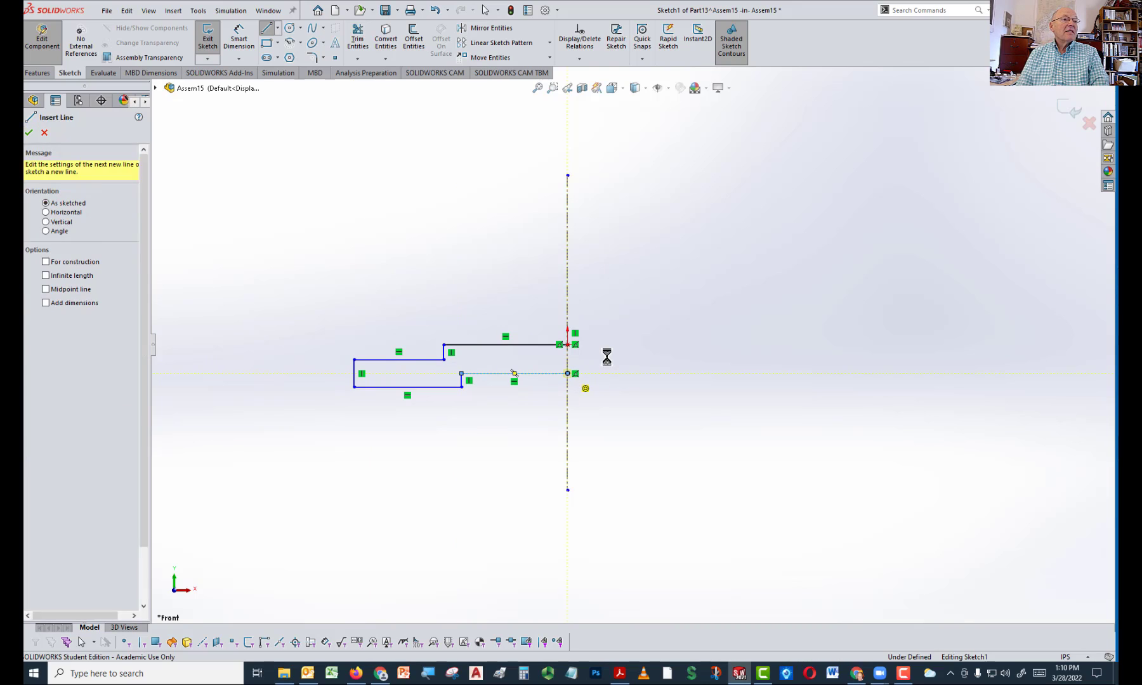
pyautogui.press('Escape')
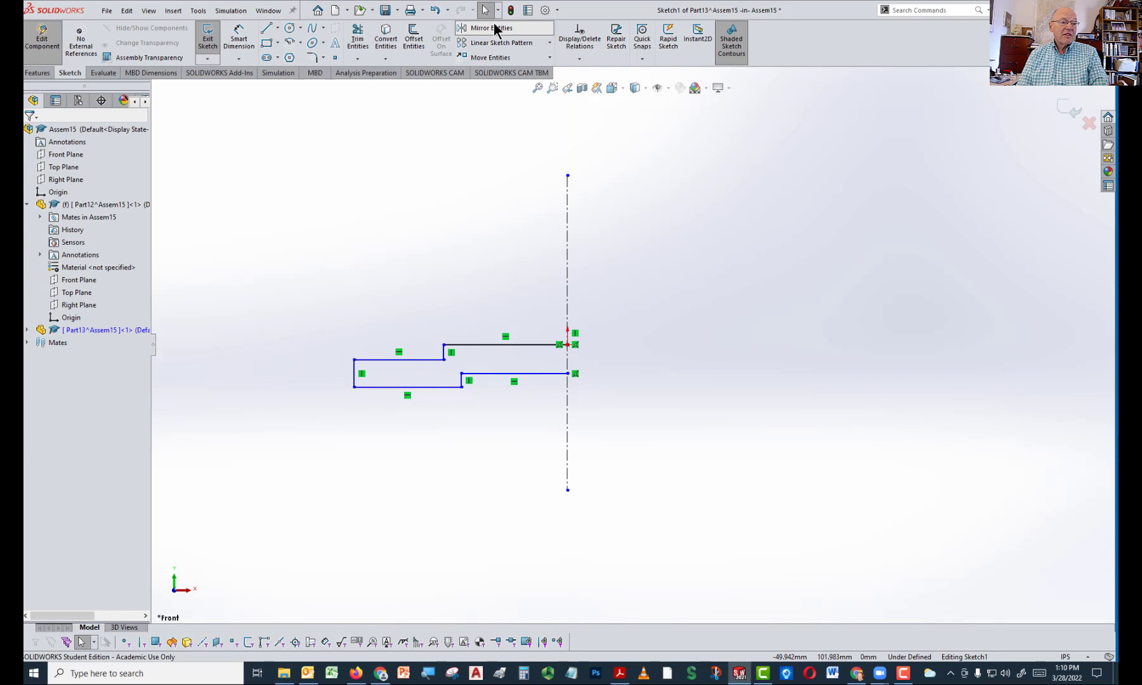
# Mirror all lines of the stepped half-profile about the vertical centerline
pyautogui.moveTo(291, 247)
pyautogui.mouseDown()
pyautogui.moveTo(352, 446)
pyautogui.moveTo(530, 472)
pyautogui.moveTo(592, 434)
pyautogui.mouseUp()
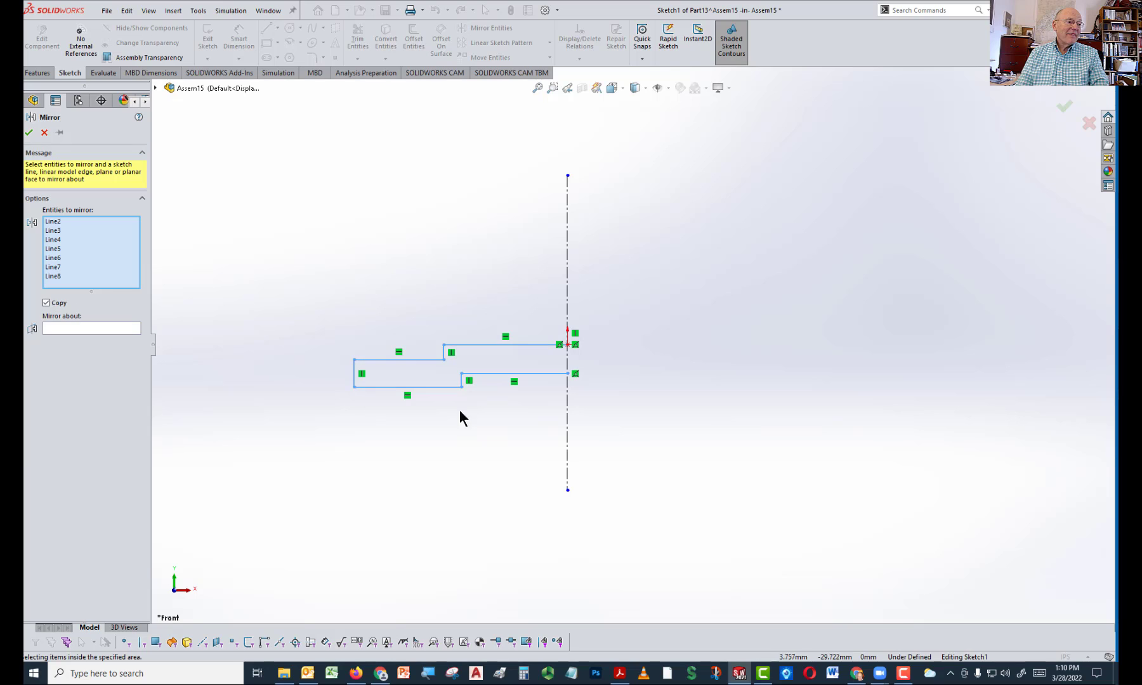
pyautogui.click(90, 328)
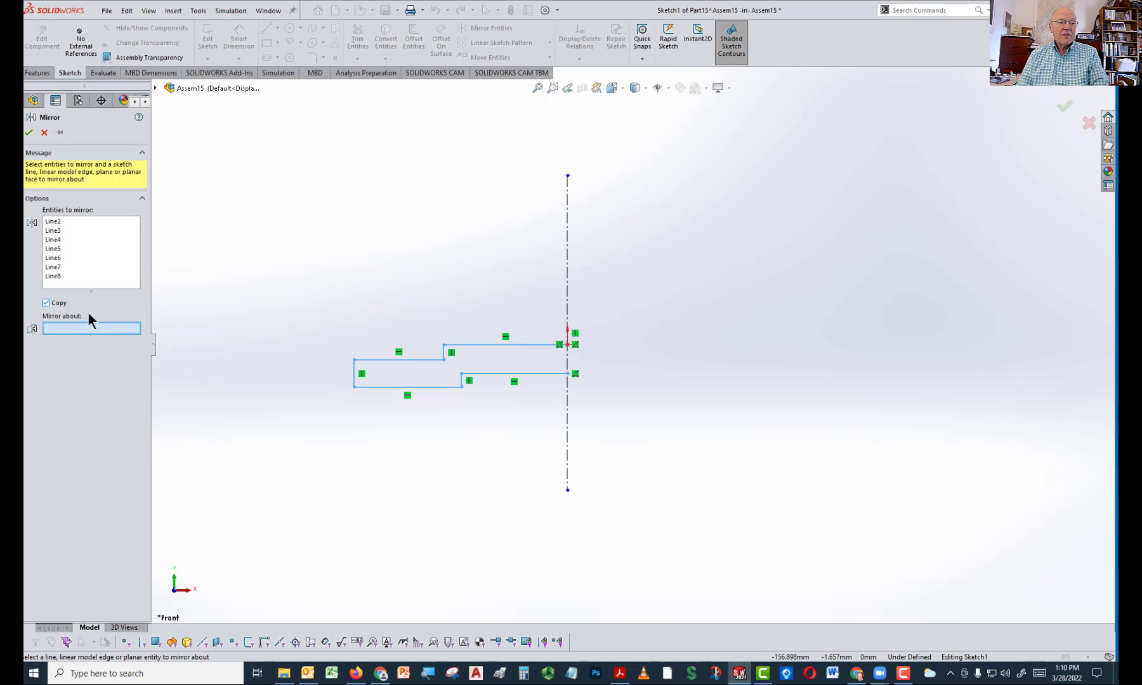
pyautogui.click(567, 273)
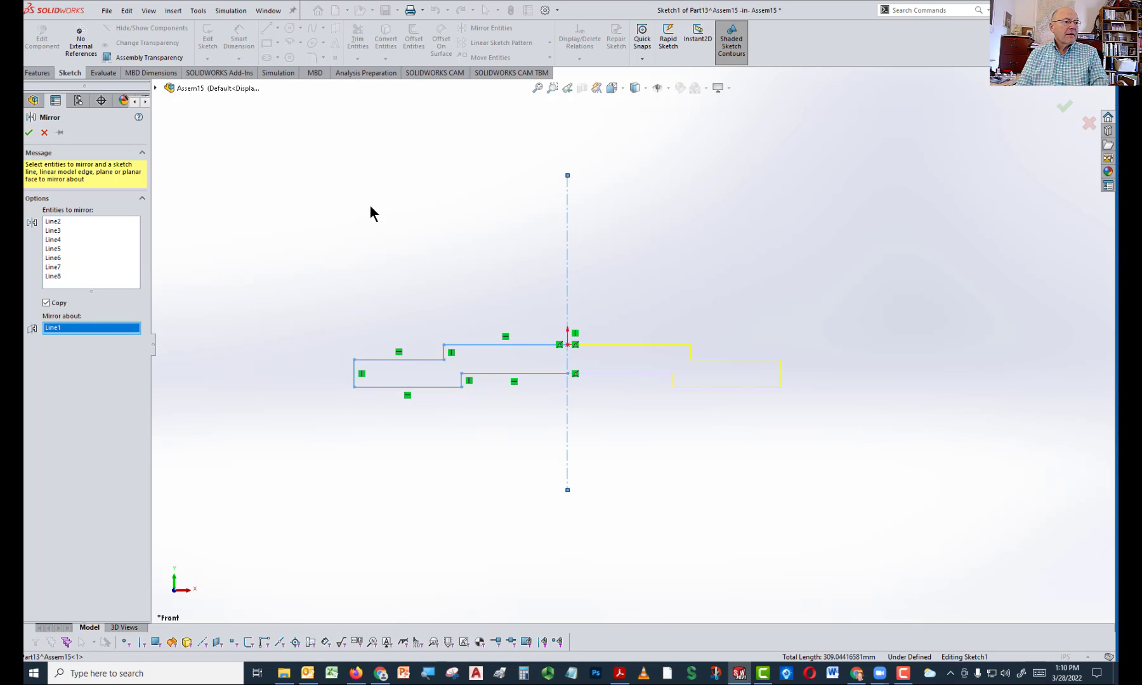
pyautogui.click(27, 132)
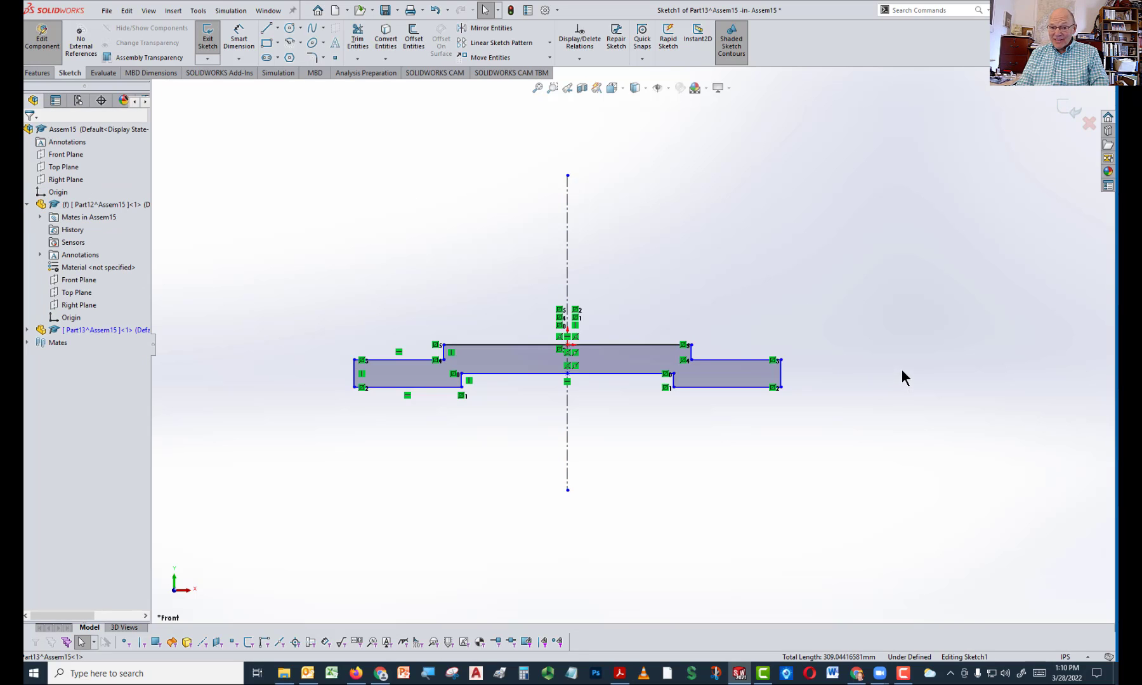
# Switch the part's units to MMGS (millimeter, gram, second) and reopen its profile sketch for editing
pyautogui.click(1083, 656)
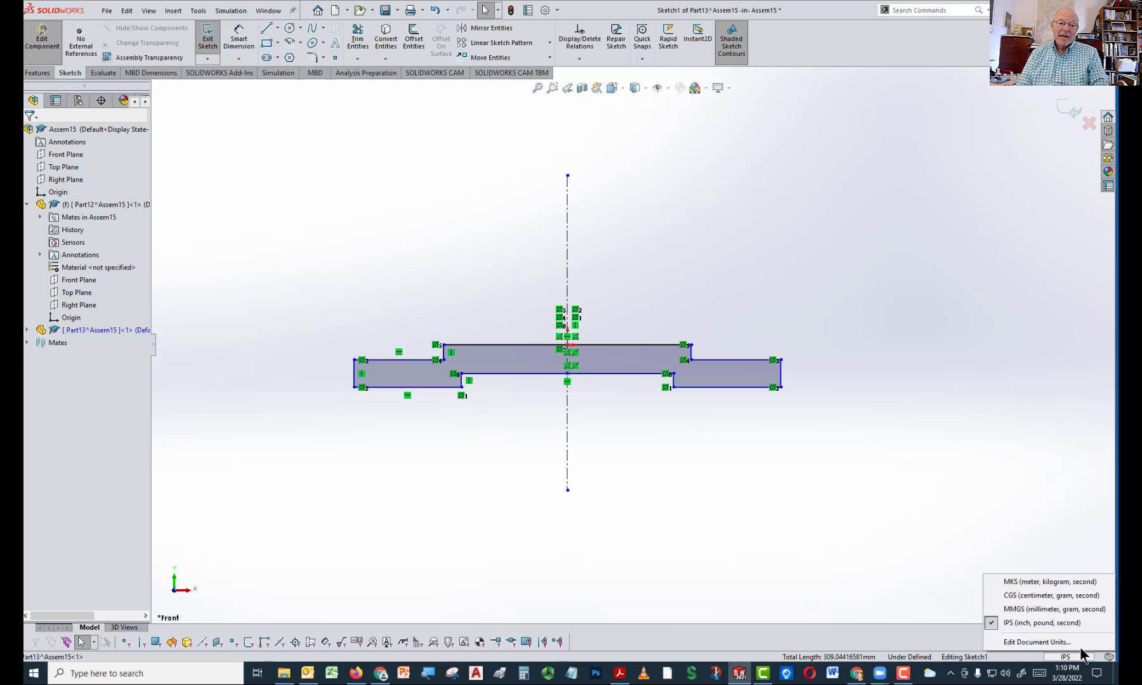
pyautogui.click(993, 609)
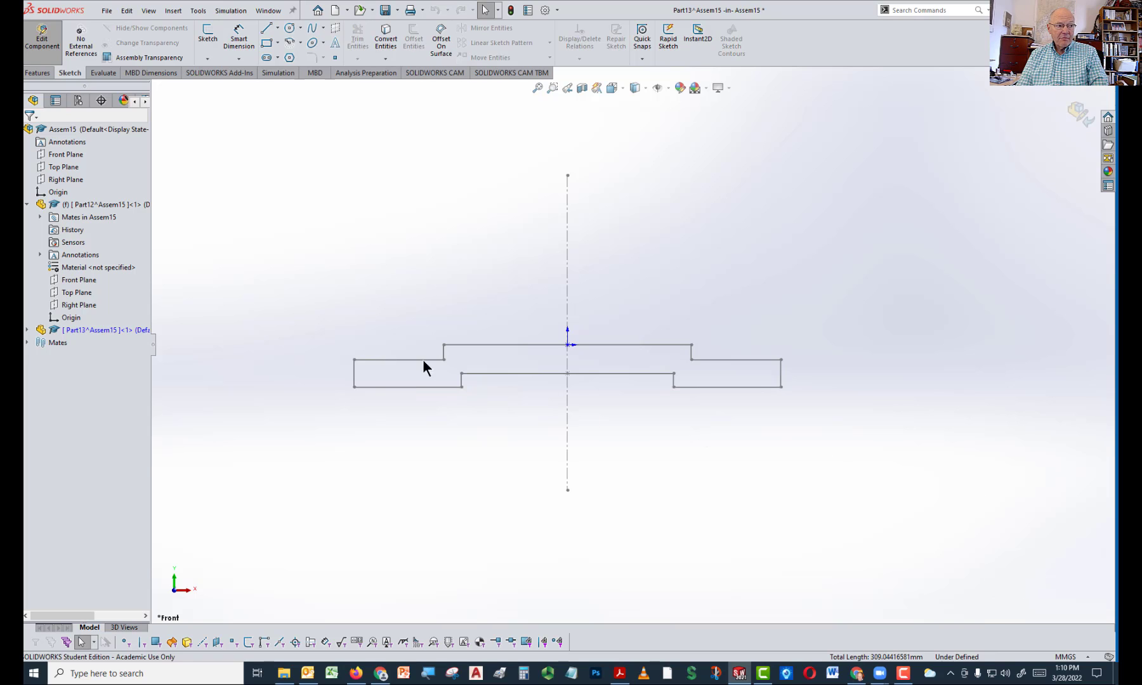
pyautogui.click(26, 330)
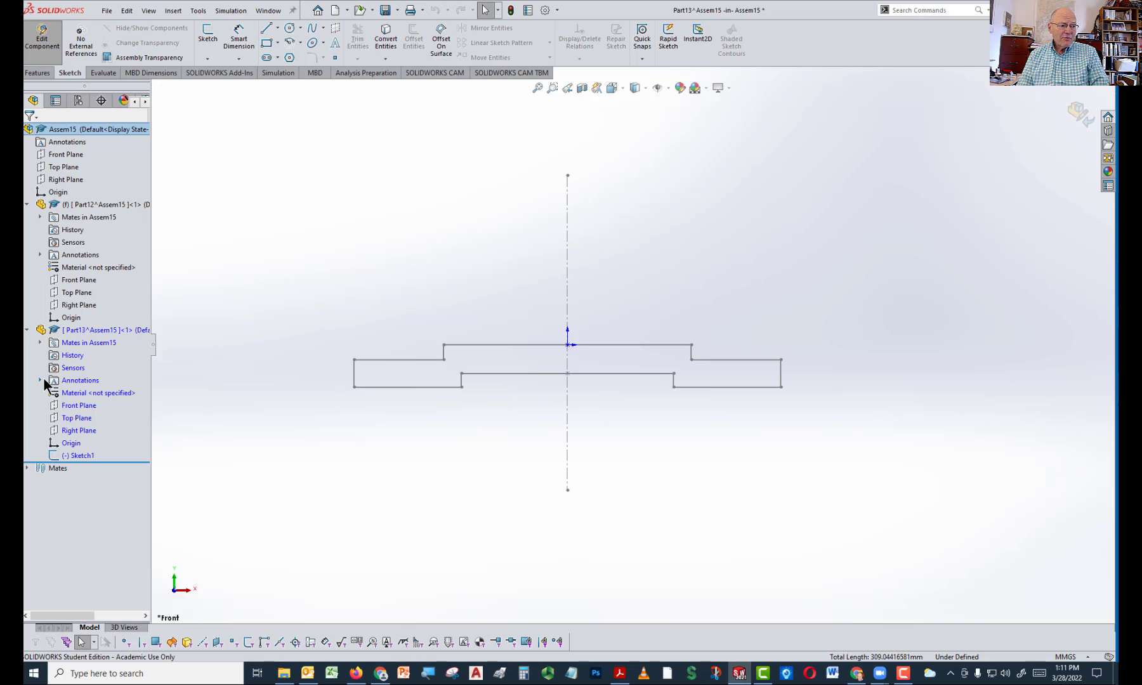
pyautogui.rightClick(79, 456)
pyautogui.click(89, 411)
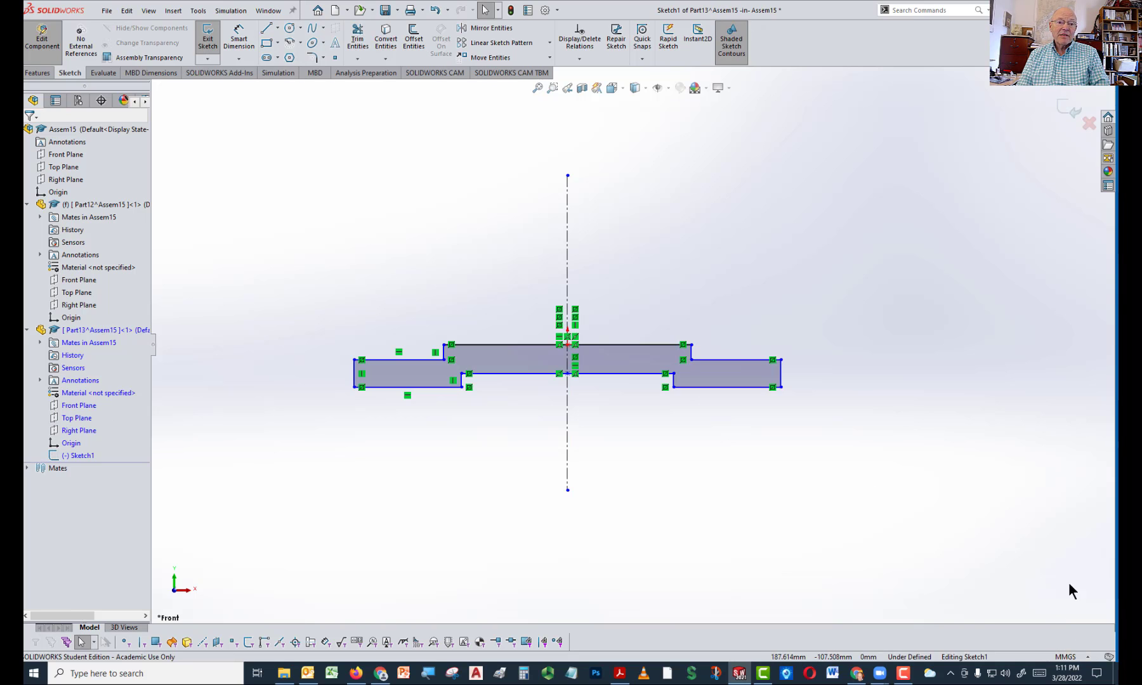
# Dimension the overall width between the profile's two outer vertical edges as 120 mm
pyautogui.moveTo(961, 479); pyautogui.dragTo(966, 380, button='right')
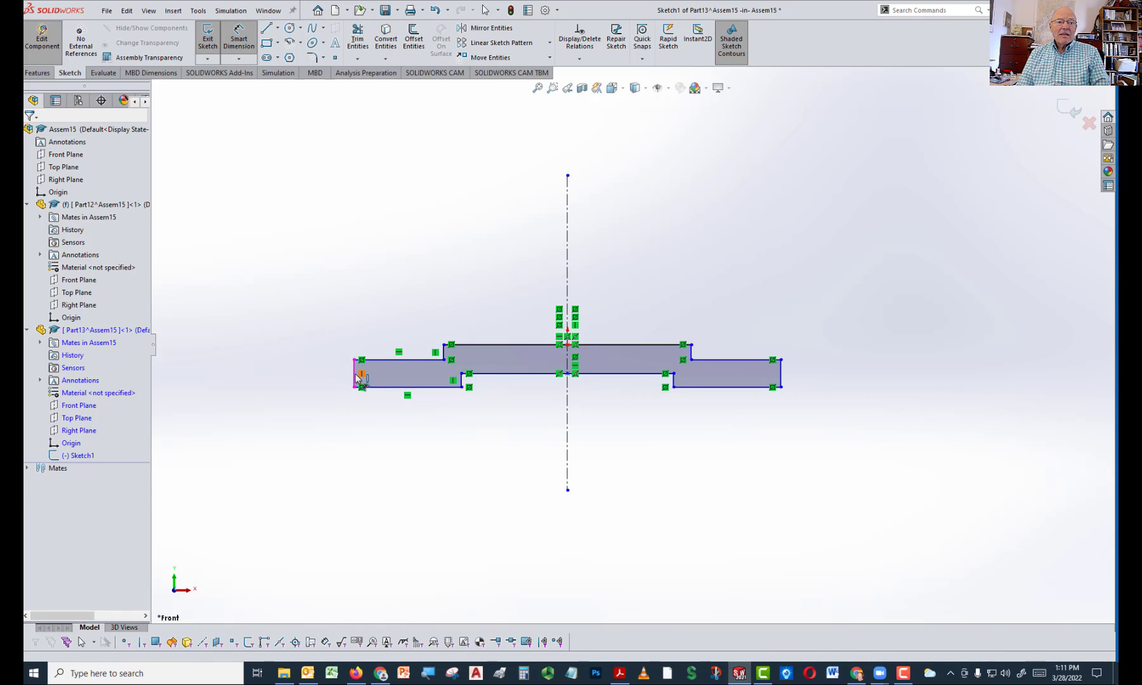
pyautogui.click(358, 379)
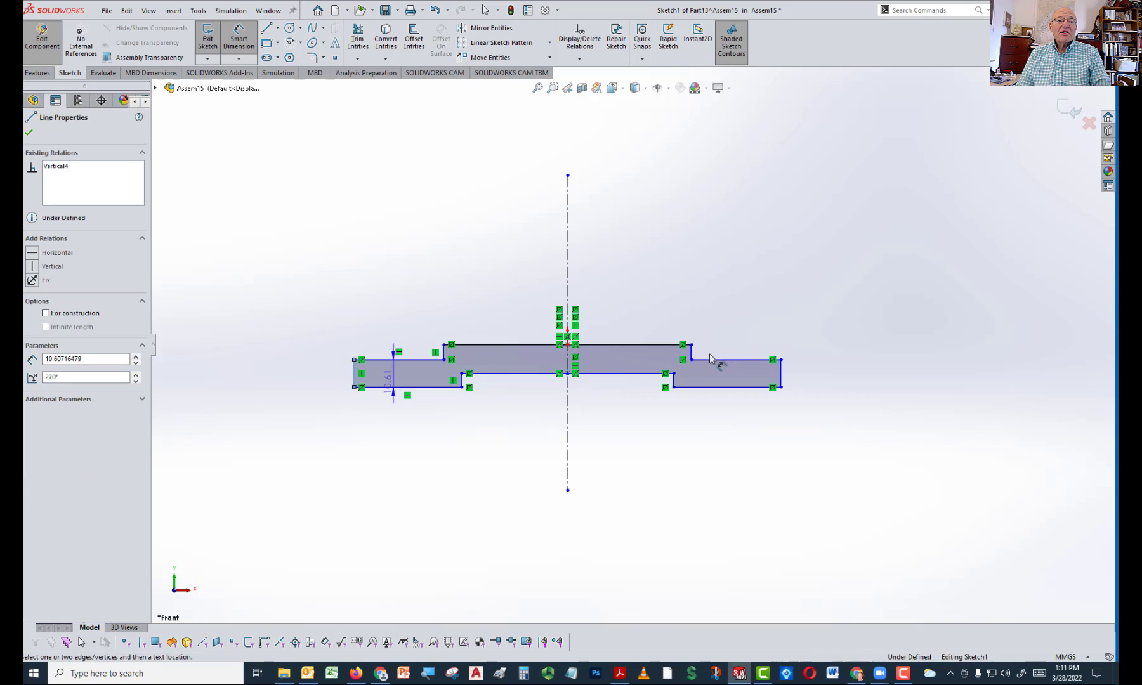
pyautogui.click(780, 376)
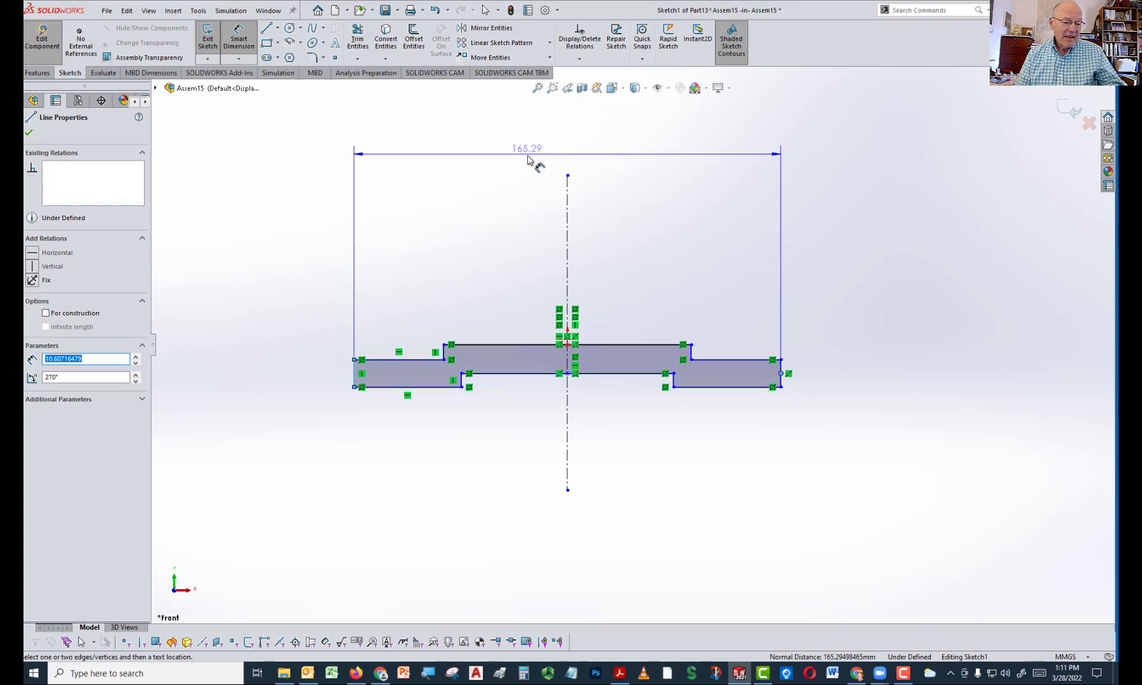
pyautogui.click(528, 158)
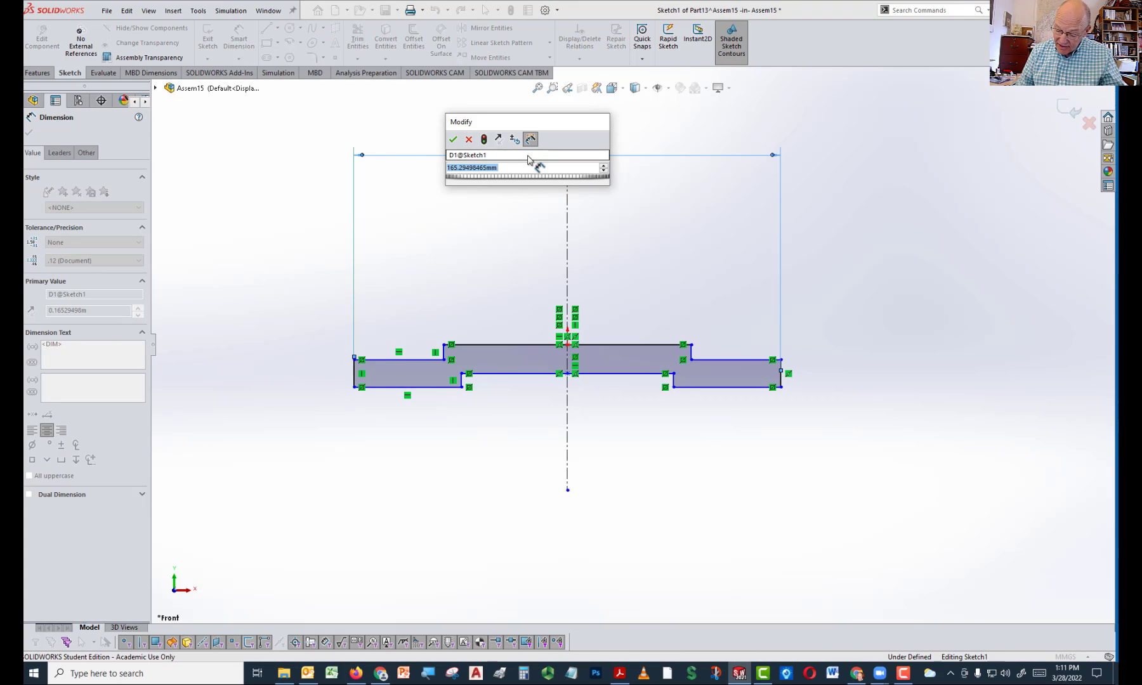
pyautogui.write('120')
pyautogui.press('Return')
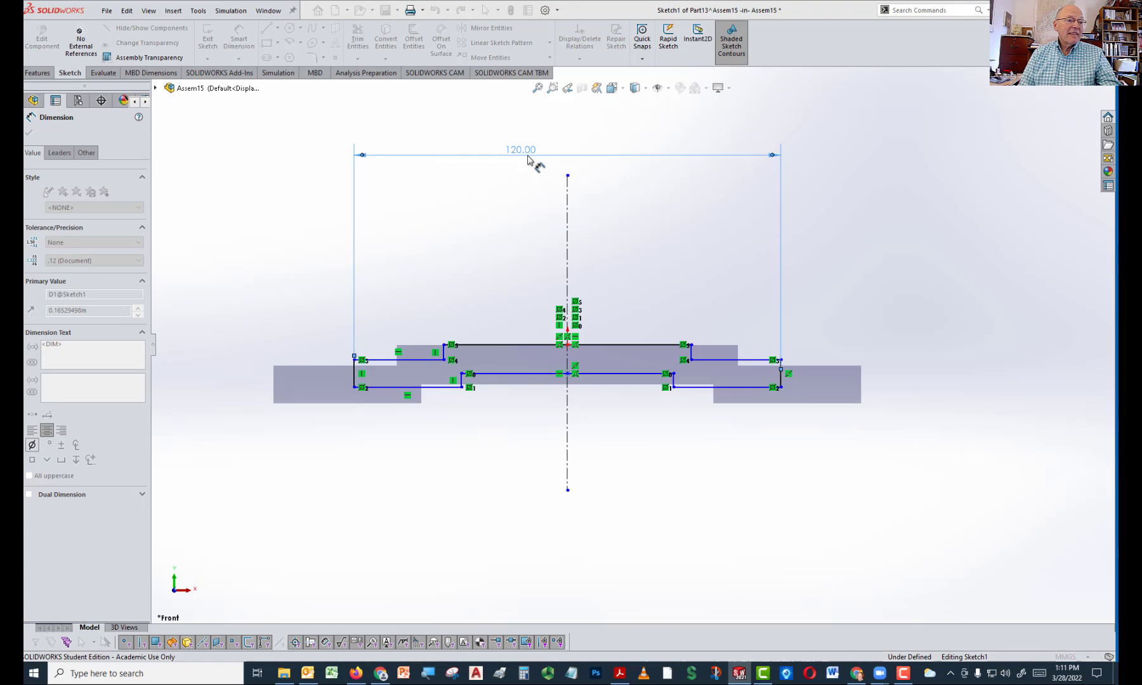
# Dimension the height of the profile's upper step as 3 mm, between the shoulder line and the top line
pyautogui.click(429, 360)
pyautogui.click(476, 346)
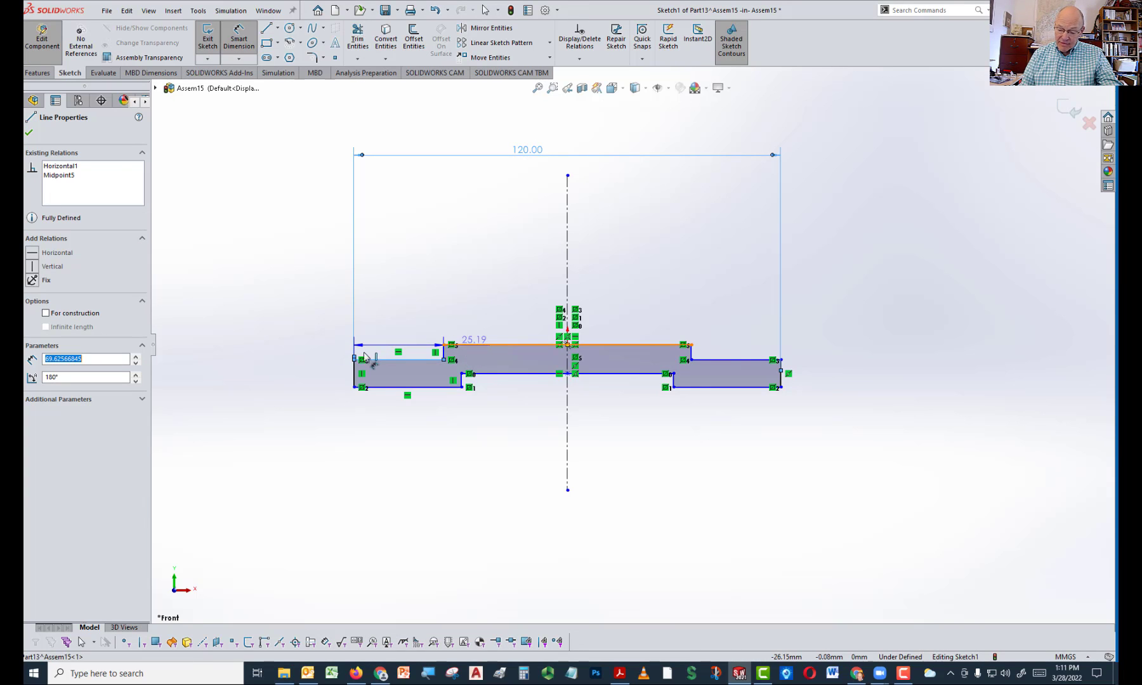
pyautogui.click(322, 352)
pyautogui.write('34m')
pyautogui.press('Return')
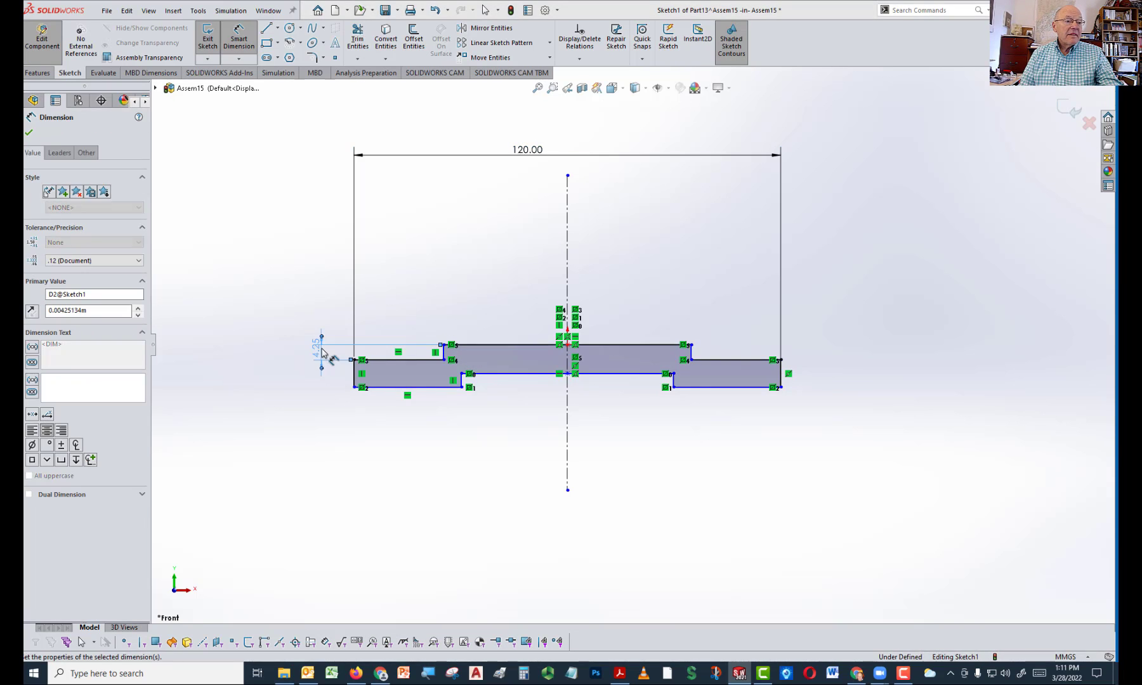
# Dimension the depth of the recess in the profile's underside as 3 mm
pyautogui.click(476, 385)
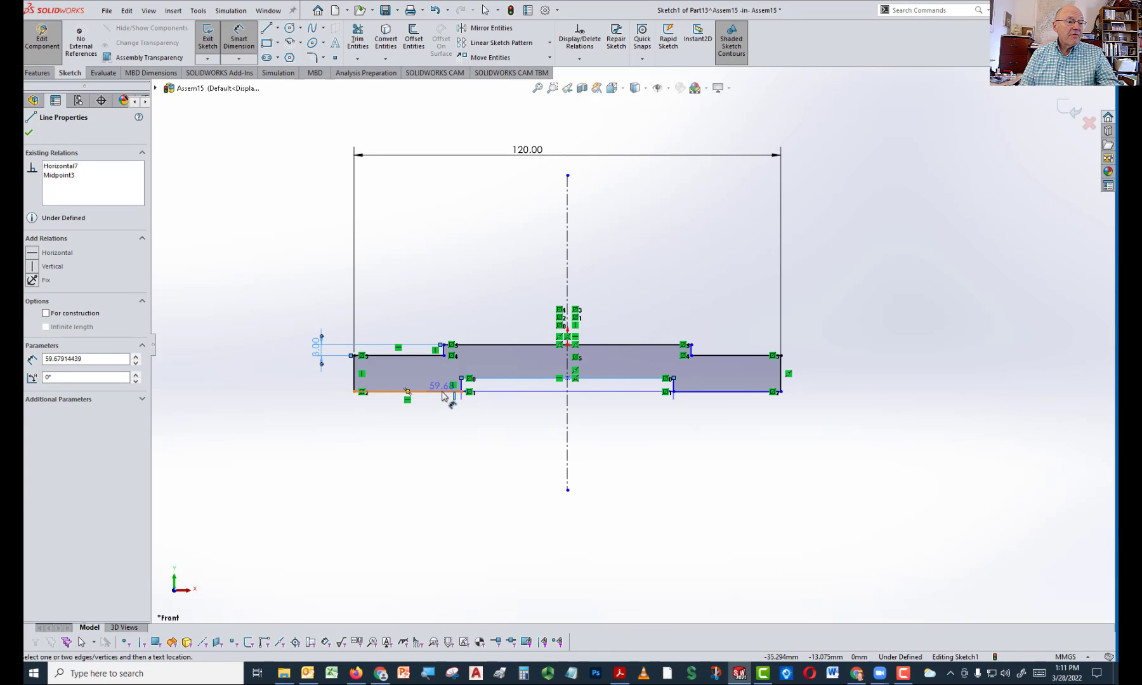
pyautogui.click(367, 391)
pyautogui.click(316, 388)
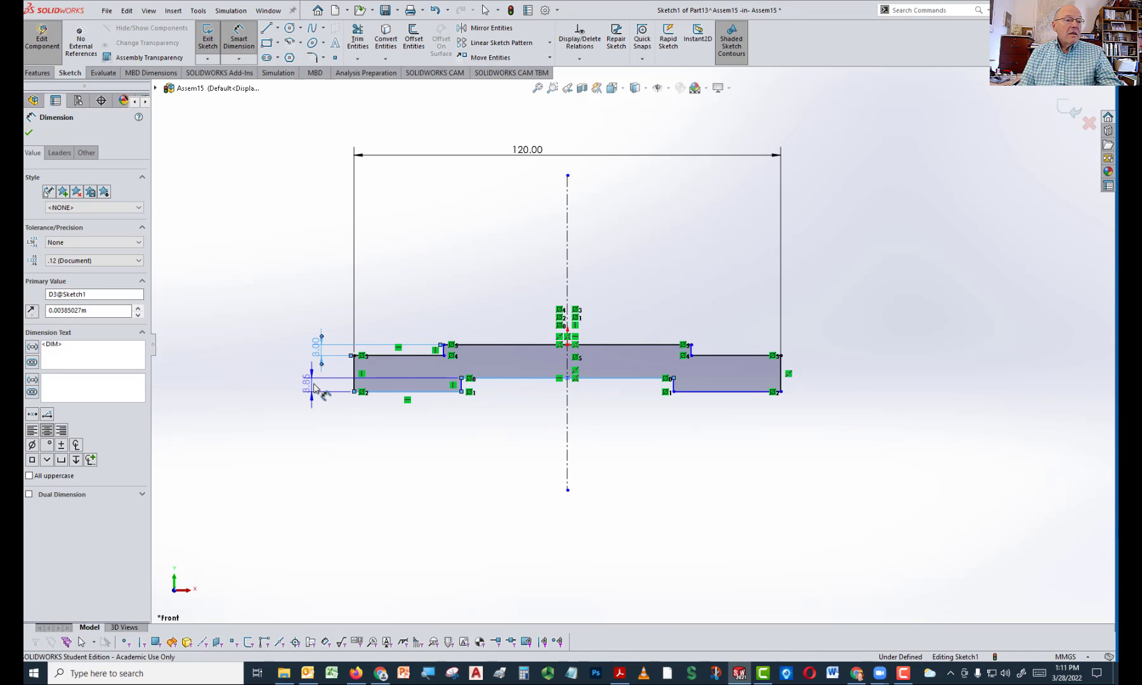
pyautogui.write('3')
pyautogui.press('Return')
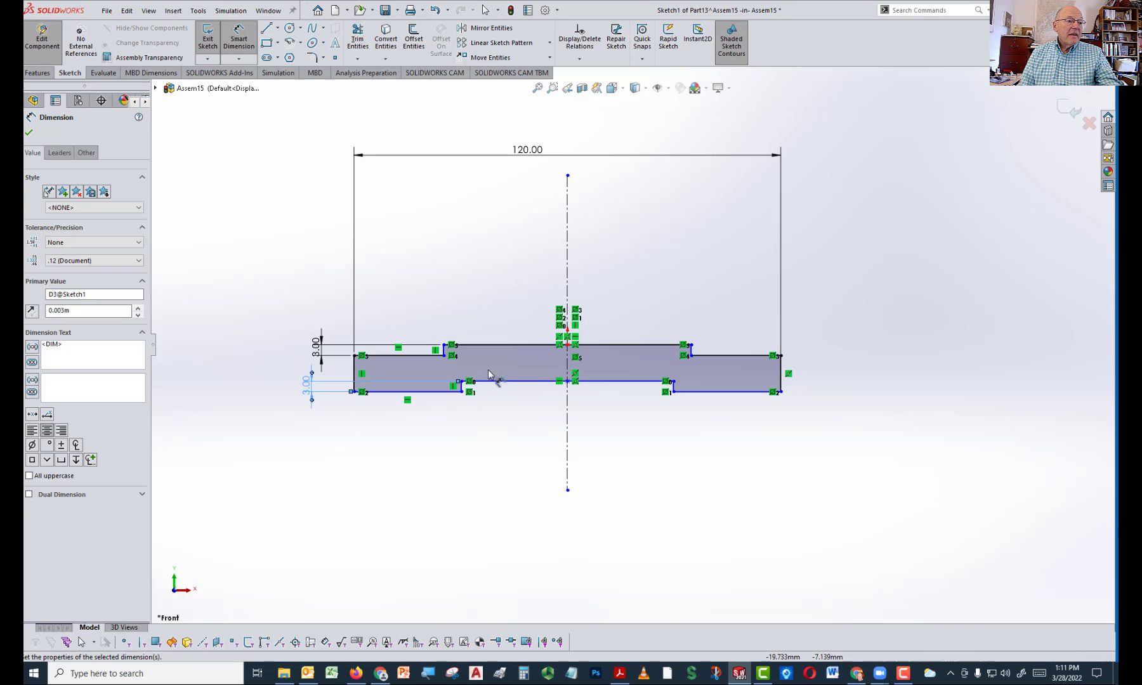
# Dimension the thickness of the profile's outer section as 10 mm, between its shoulder line and bottom line
pyautogui.click(425, 392)
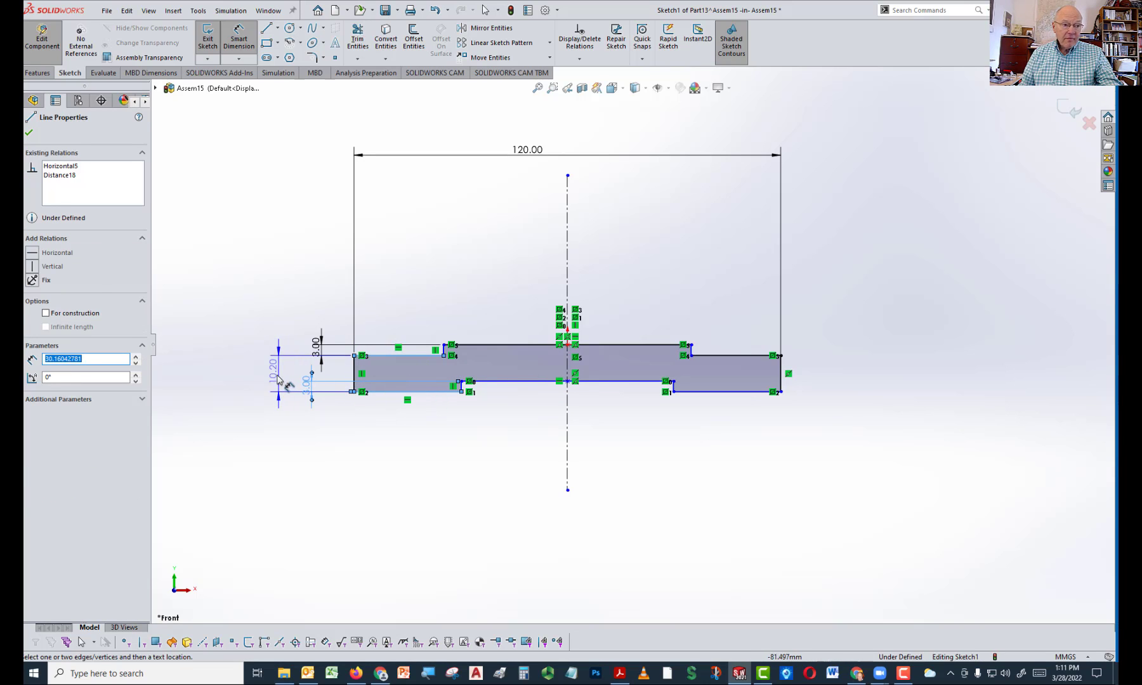
pyautogui.click(277, 381)
pyautogui.write('10')
pyautogui.press('Return')
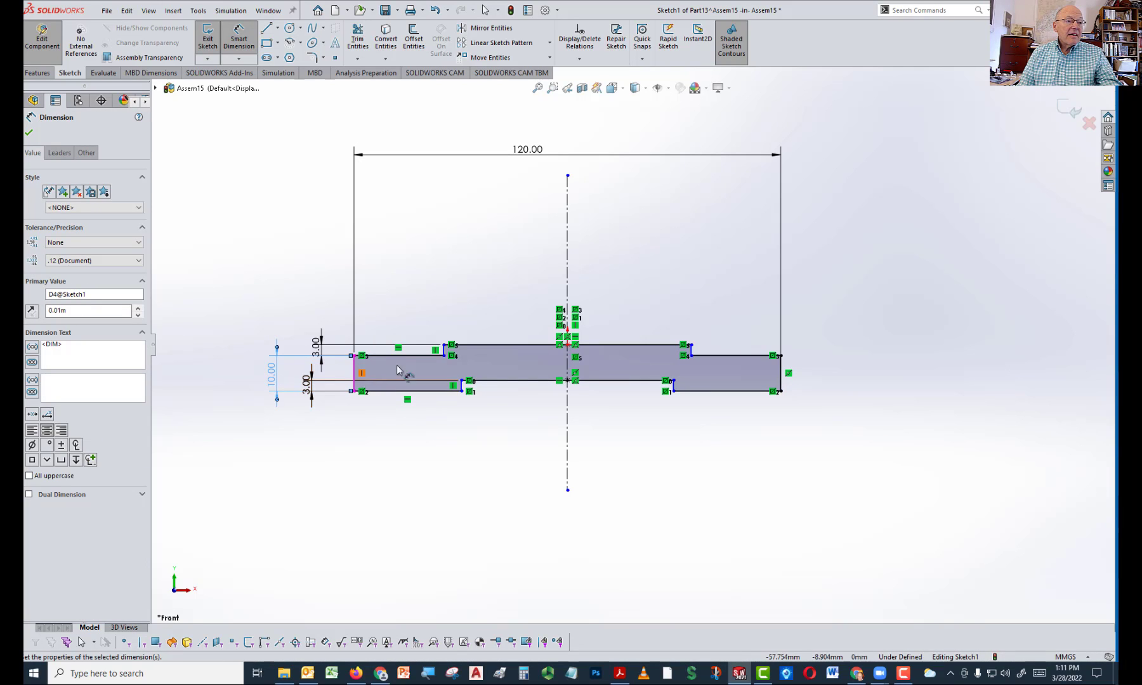
# Dimension the width of the raised top line as 5 mm
pyautogui.click(495, 345)
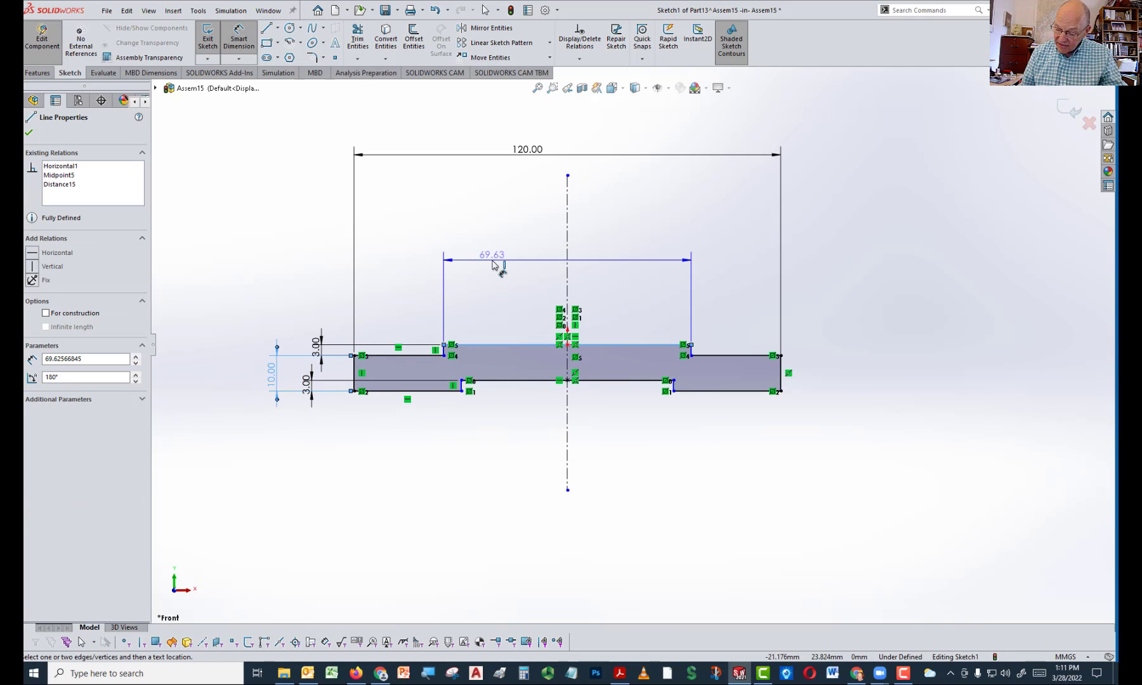
pyautogui.click(495, 265)
pyautogui.write('5')
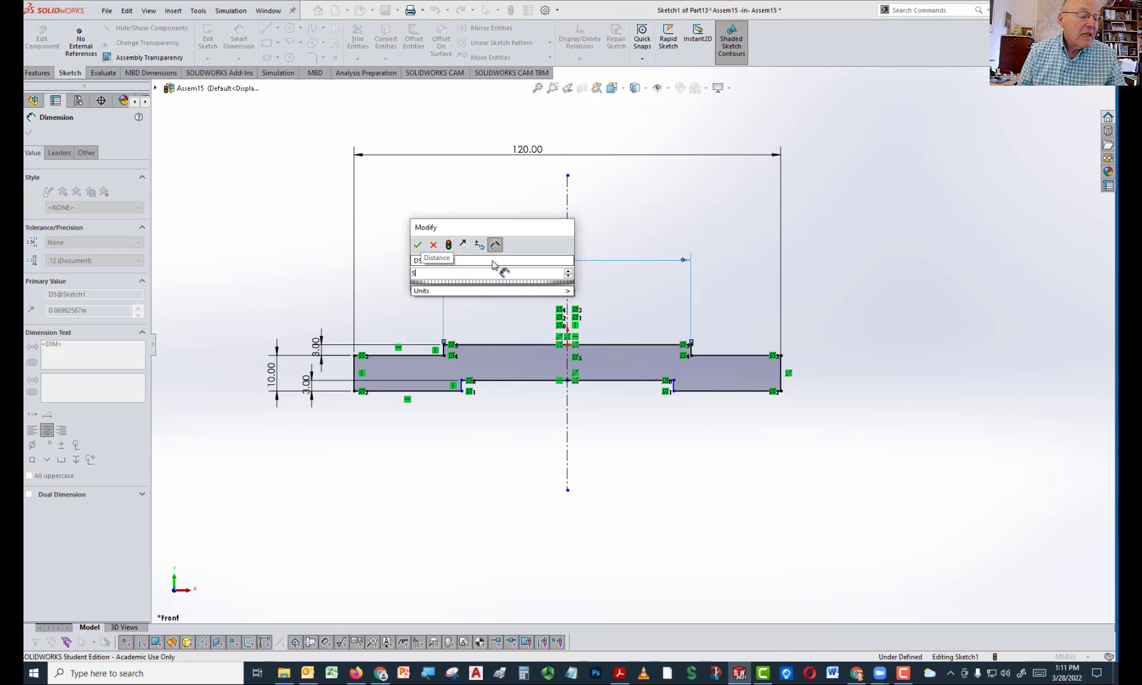
pyautogui.press('Return')
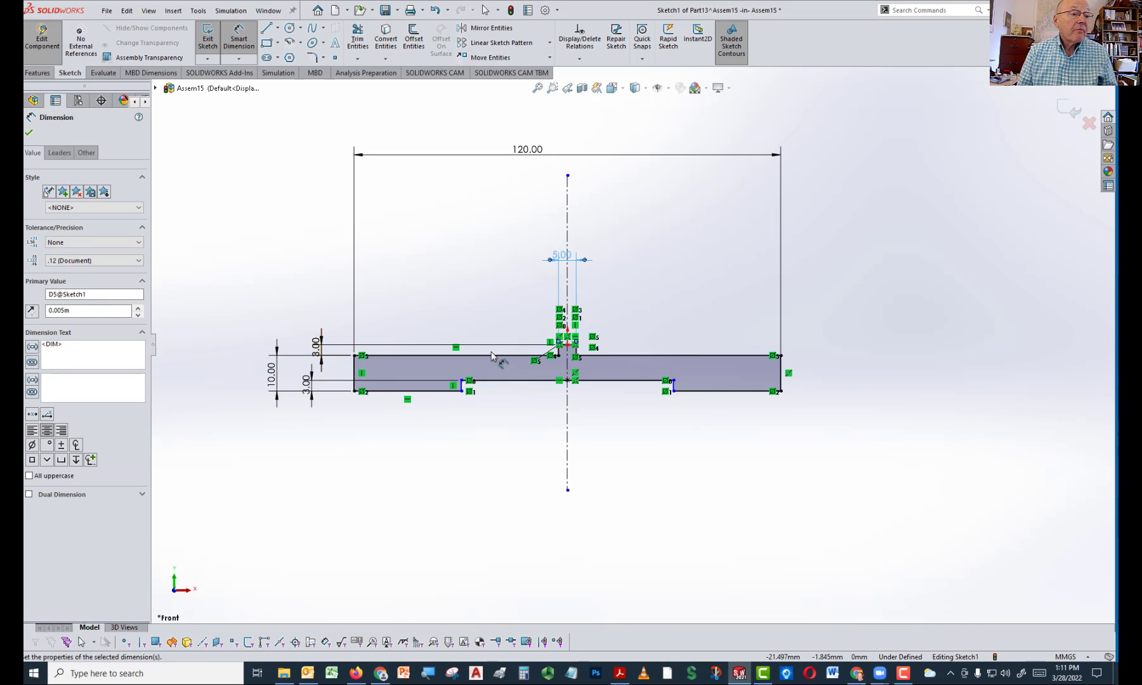
# Remove the vertical relation from the underside recess's left side and move its lower corner outward to about X -31.8 mm, slanting the side
pyautogui.scroll(-5, 495, 388)
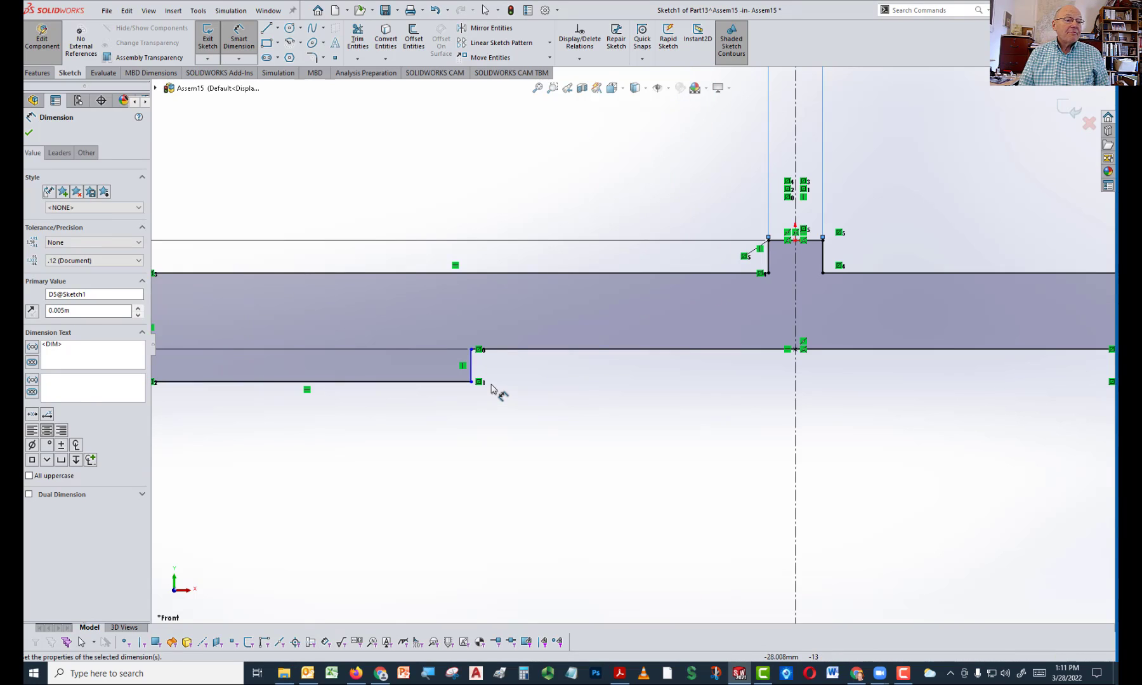
pyautogui.press('Escape')
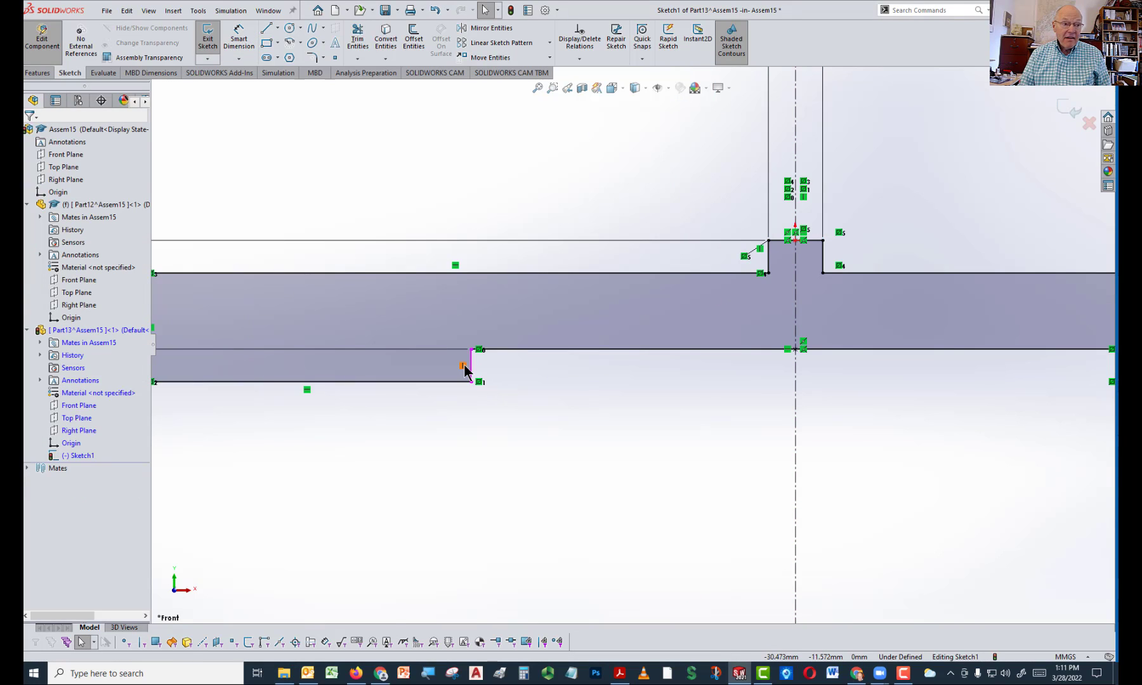
pyautogui.click(464, 369)
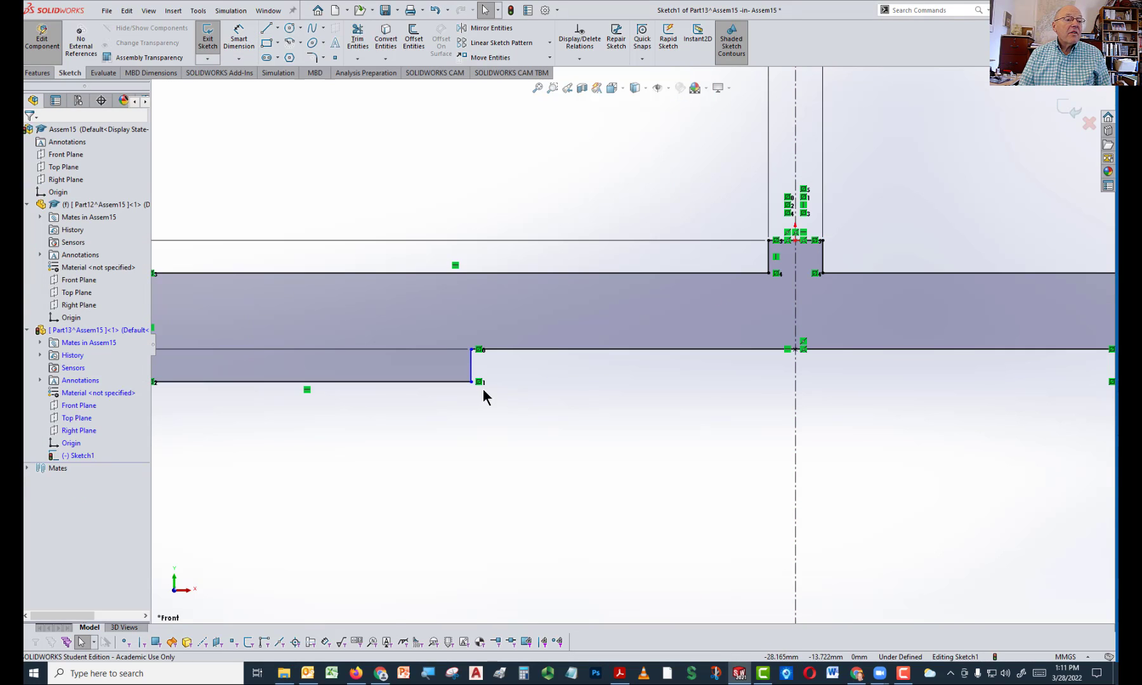
pyautogui.moveTo(471, 383); pyautogui.dragTo(450, 381)
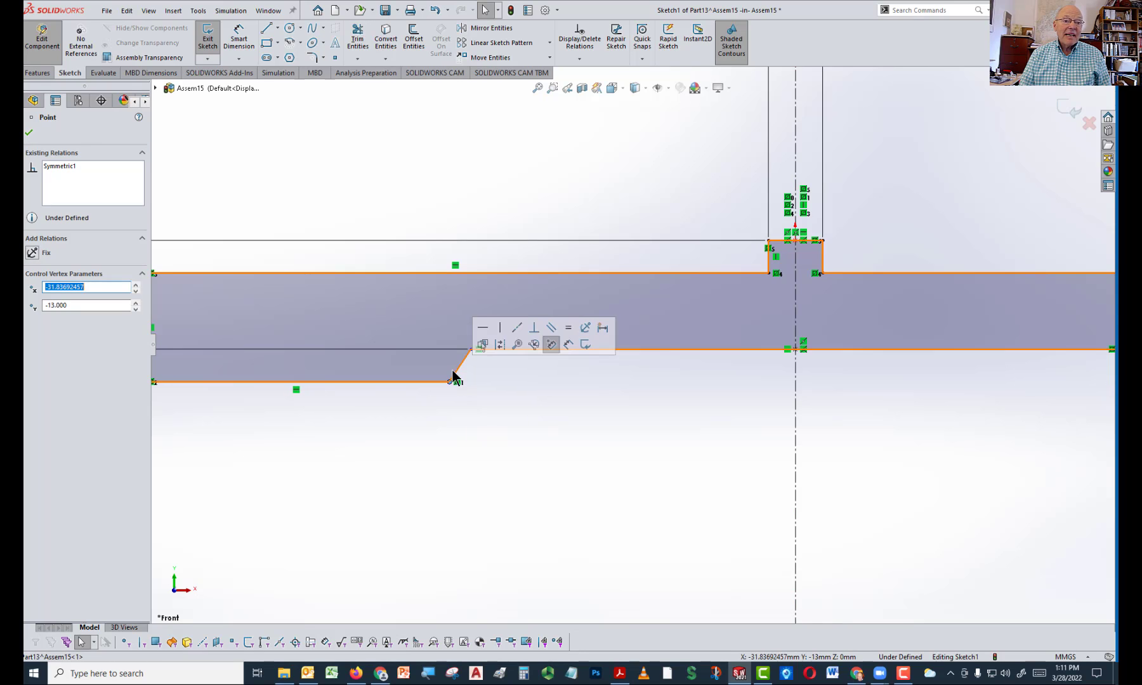
pyautogui.press('f')
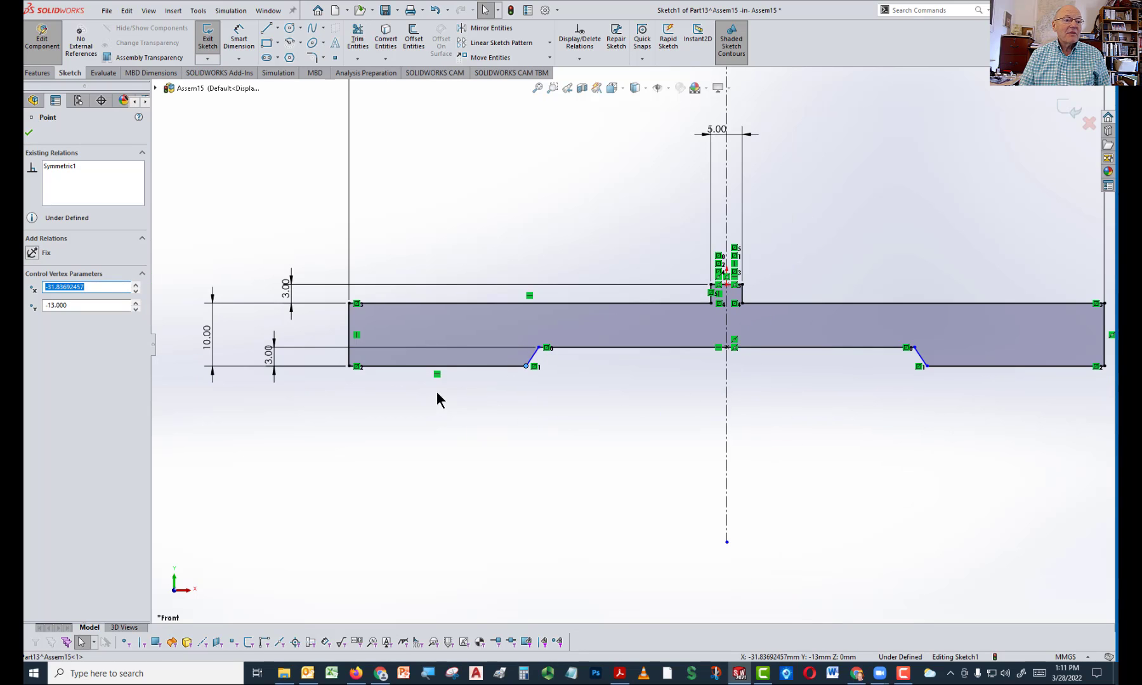
# Dimension the underside recess's opening width as 56 mm between its two lower corners
pyautogui.moveTo(597, 448); pyautogui.dragTo(598, 382, button='right')
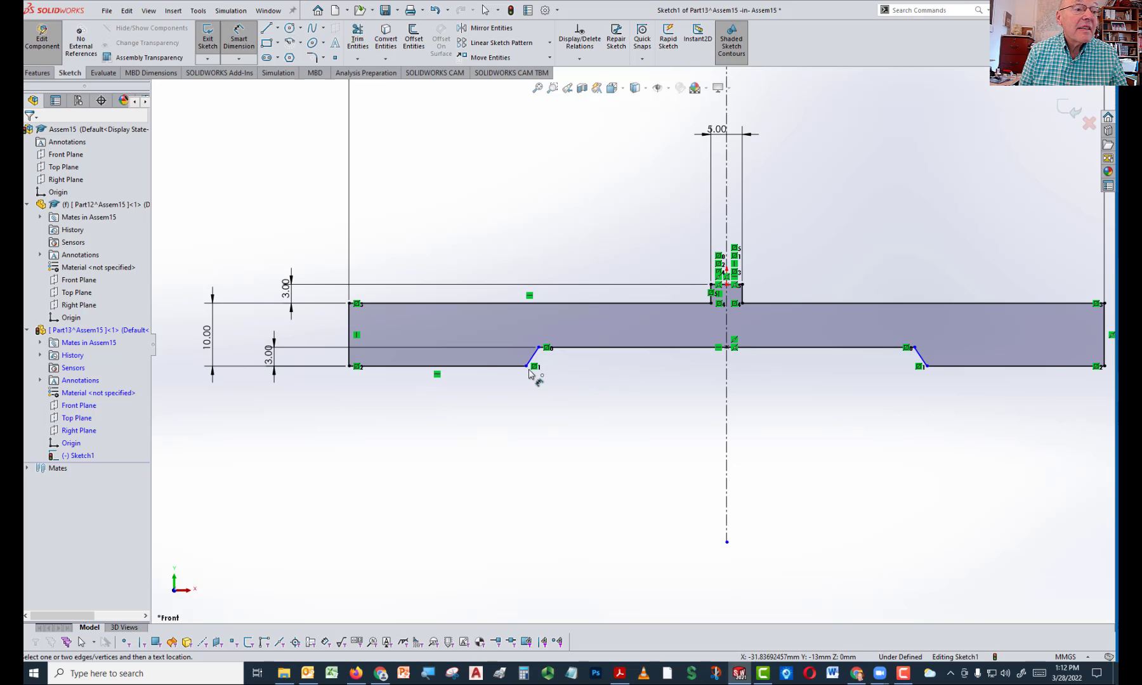
pyautogui.click(526, 366)
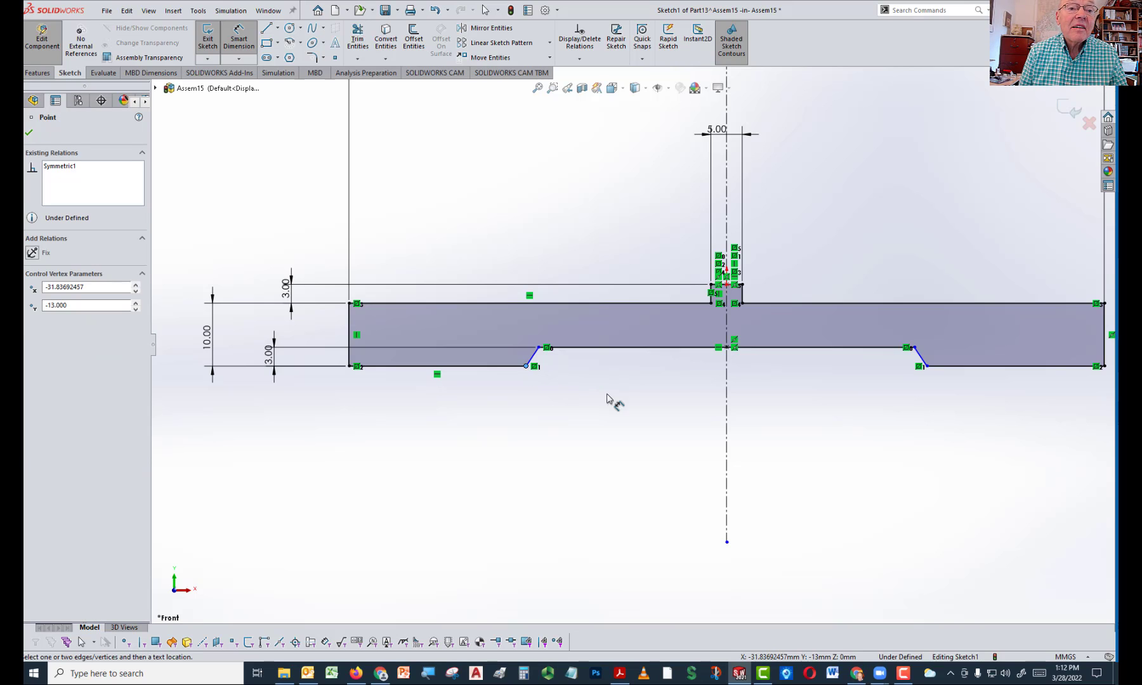
pyautogui.click(926, 366)
pyautogui.click(686, 423)
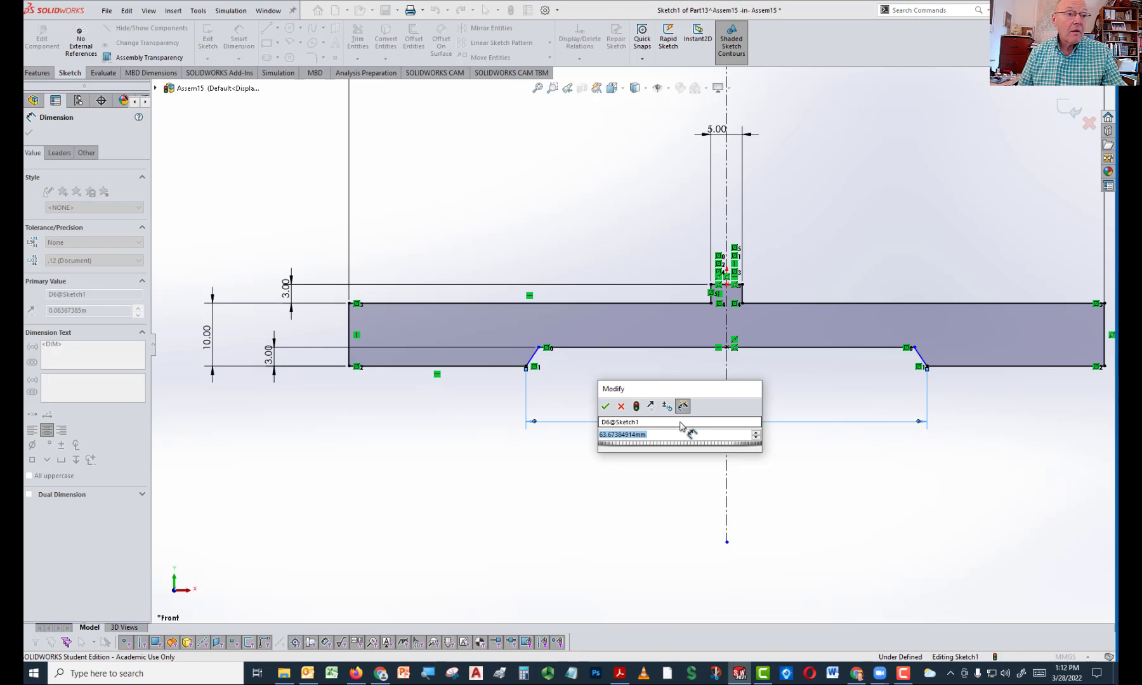
pyautogui.write('56')
pyautogui.press('Return')
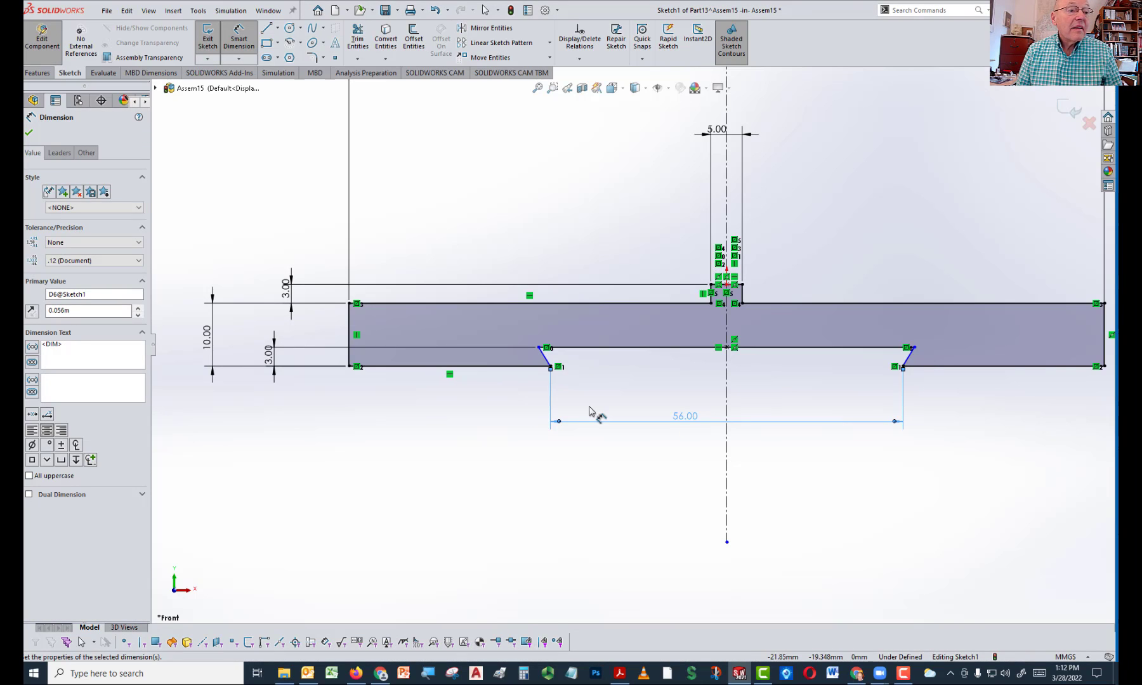
pyautogui.press('Escape')
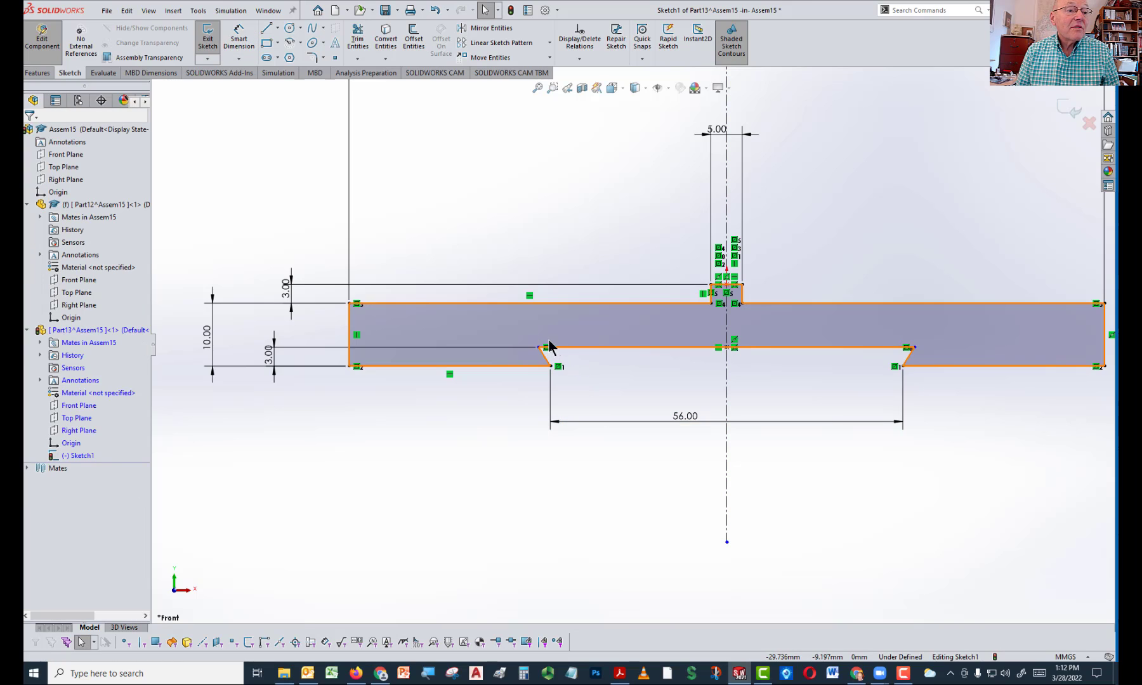
# Set the width of the profile's raised top line to 50 mm
pyautogui.click(581, 342)
pyautogui.click(570, 347)
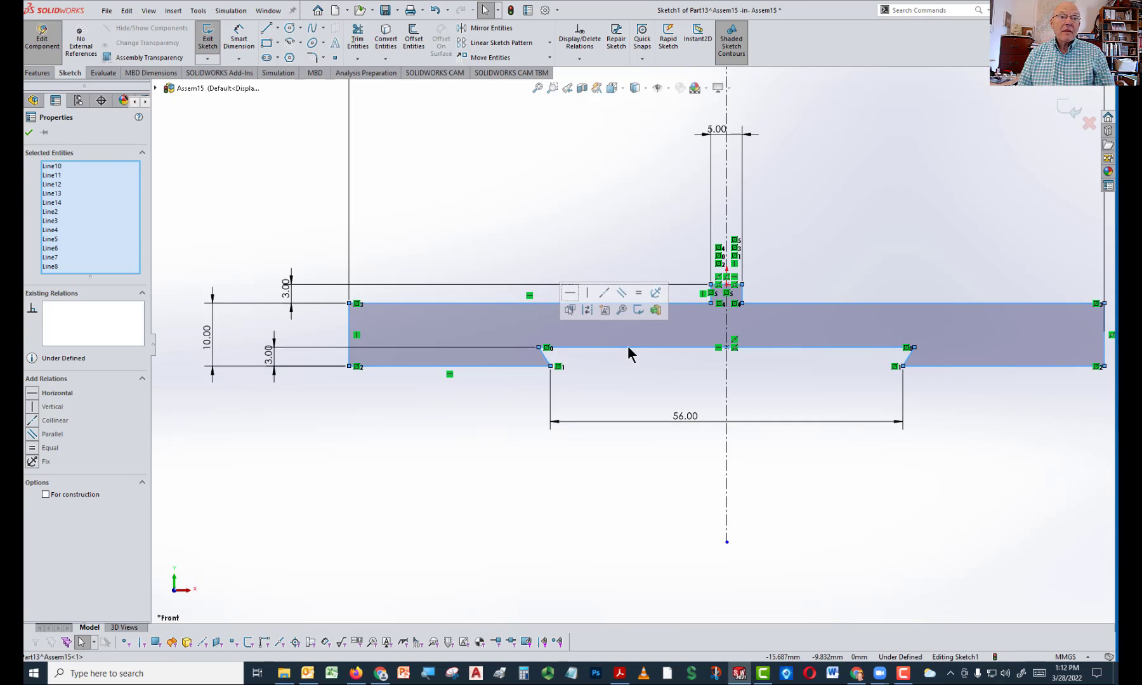
pyautogui.press('z')
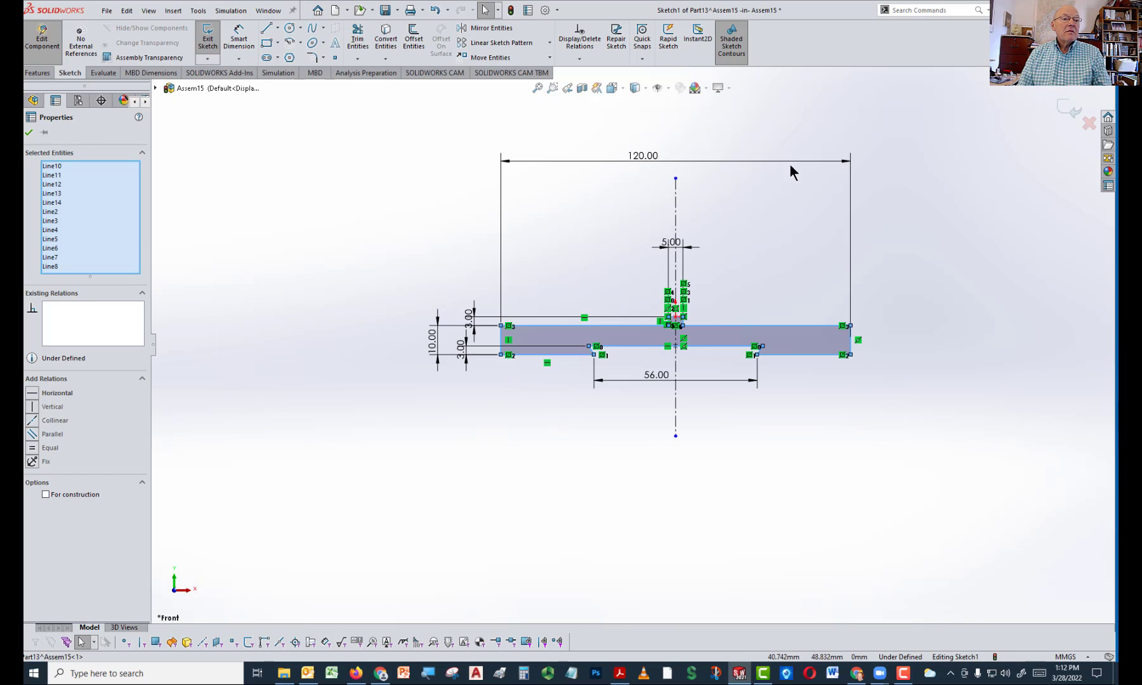
pyautogui.scroll(-3, 653, 227)
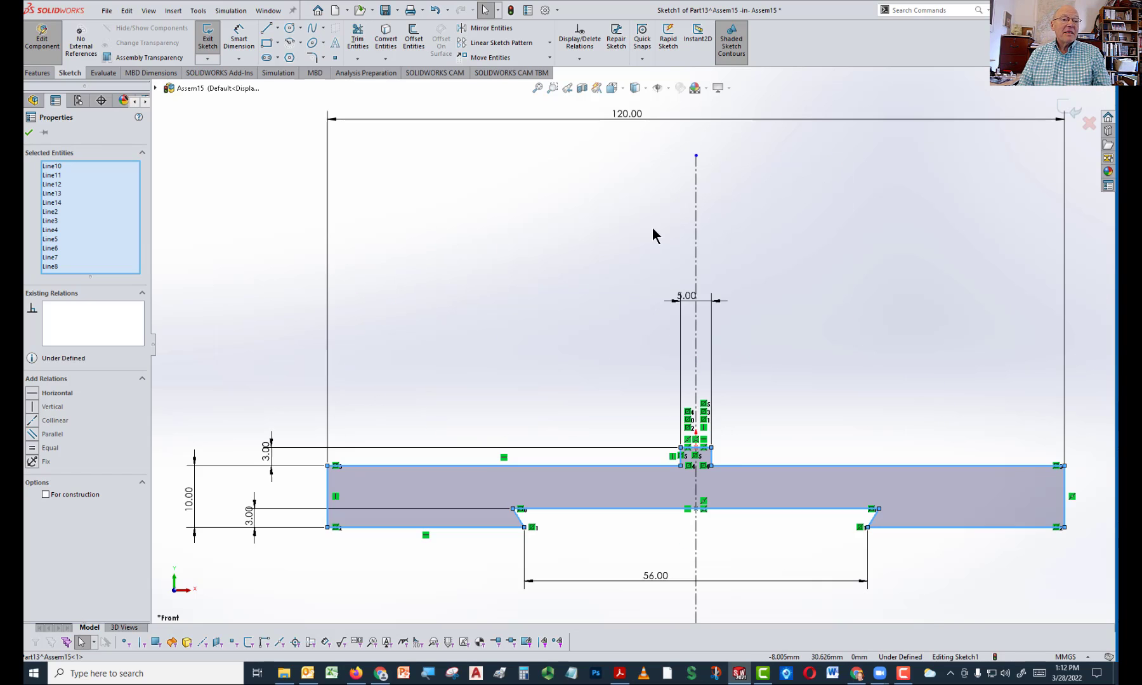
pyautogui.doubleClick(676, 294)
pyautogui.write('6')
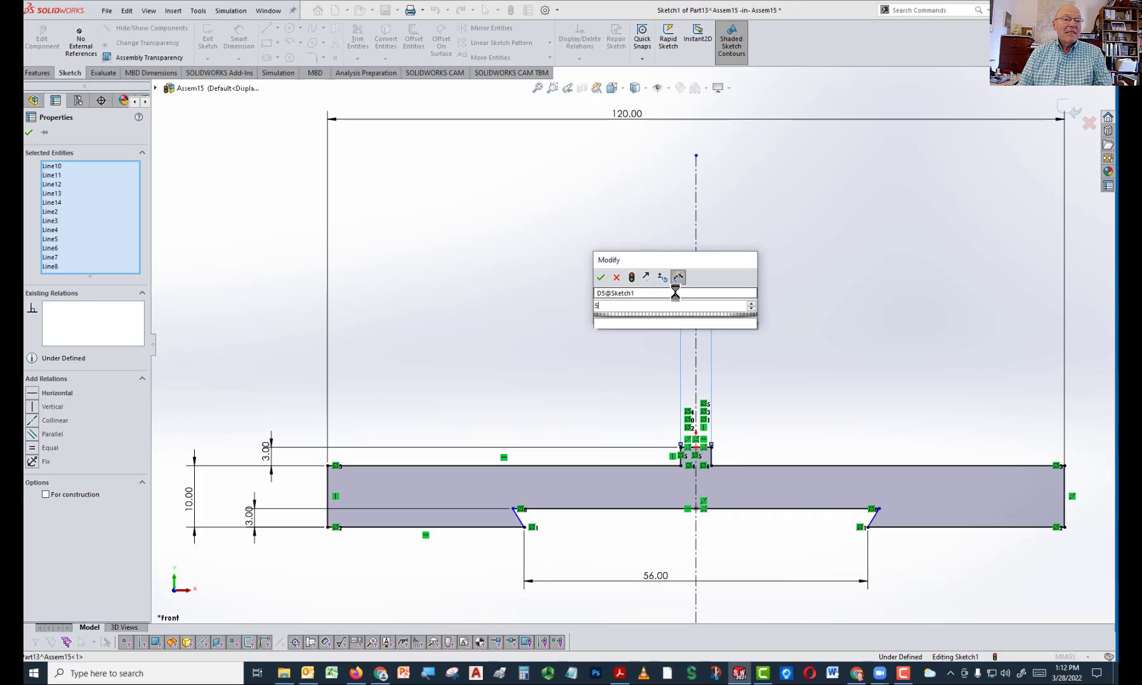
pyautogui.press('Return')
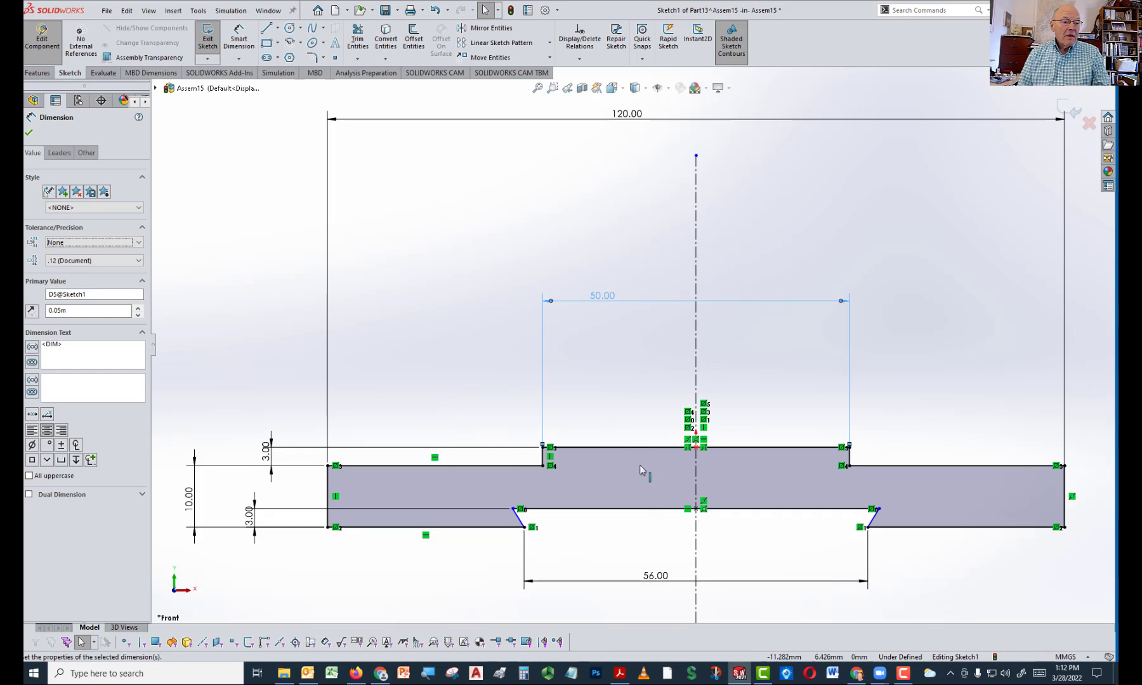
# Move the underside recess's upper corner inward to about X -26 mm so its side slants toward the centreline
pyautogui.click(645, 509)
pyautogui.scroll(-3, 613, 508)
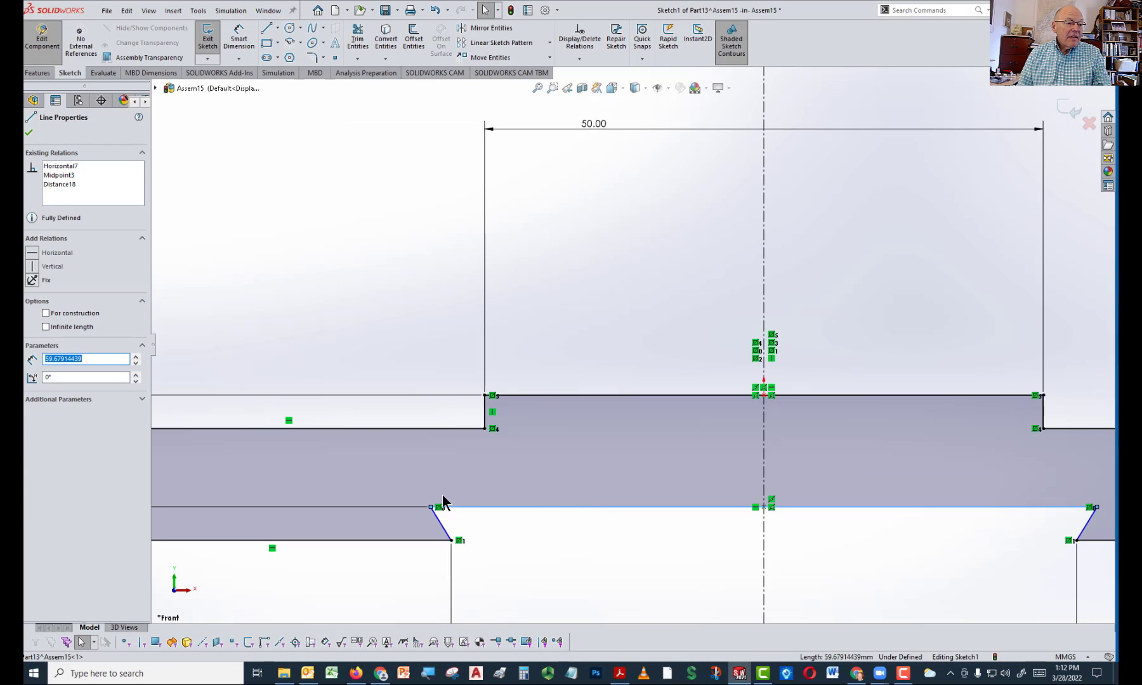
pyautogui.moveTo(428, 508); pyautogui.dragTo(474, 507)
pyautogui.scroll(3, 562, 549)
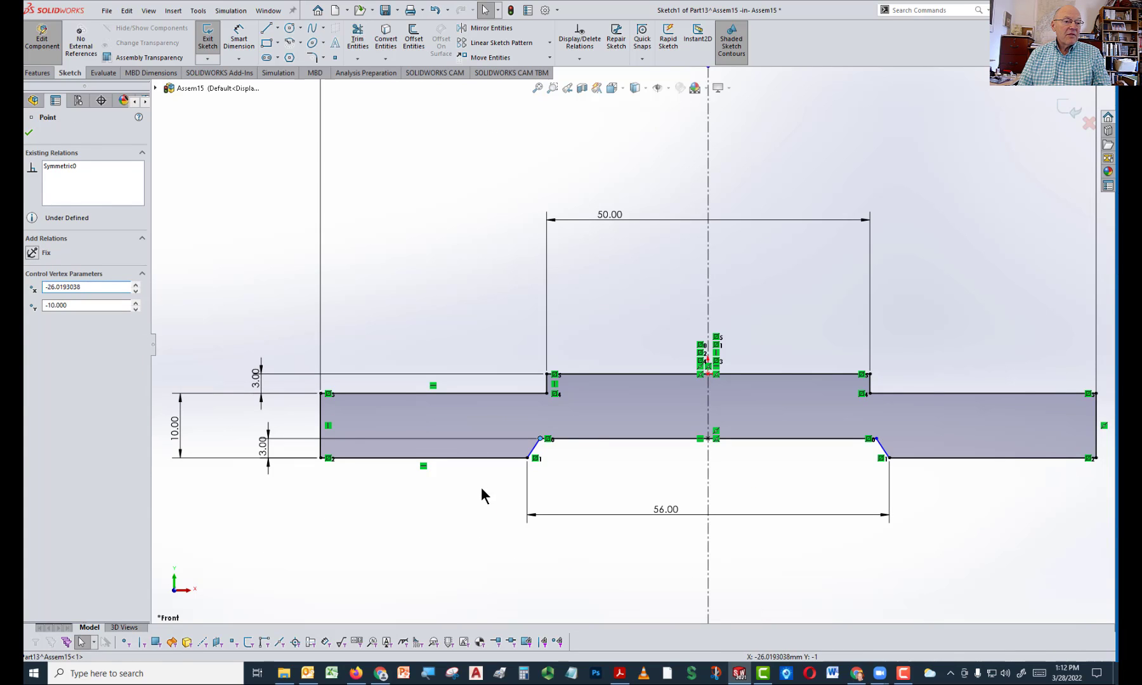
# Dimension the angle between the recess's slanted side and the profile's bottom line as 45°
pyautogui.moveTo(481, 487); pyautogui.dragTo(483, 478, button='right')
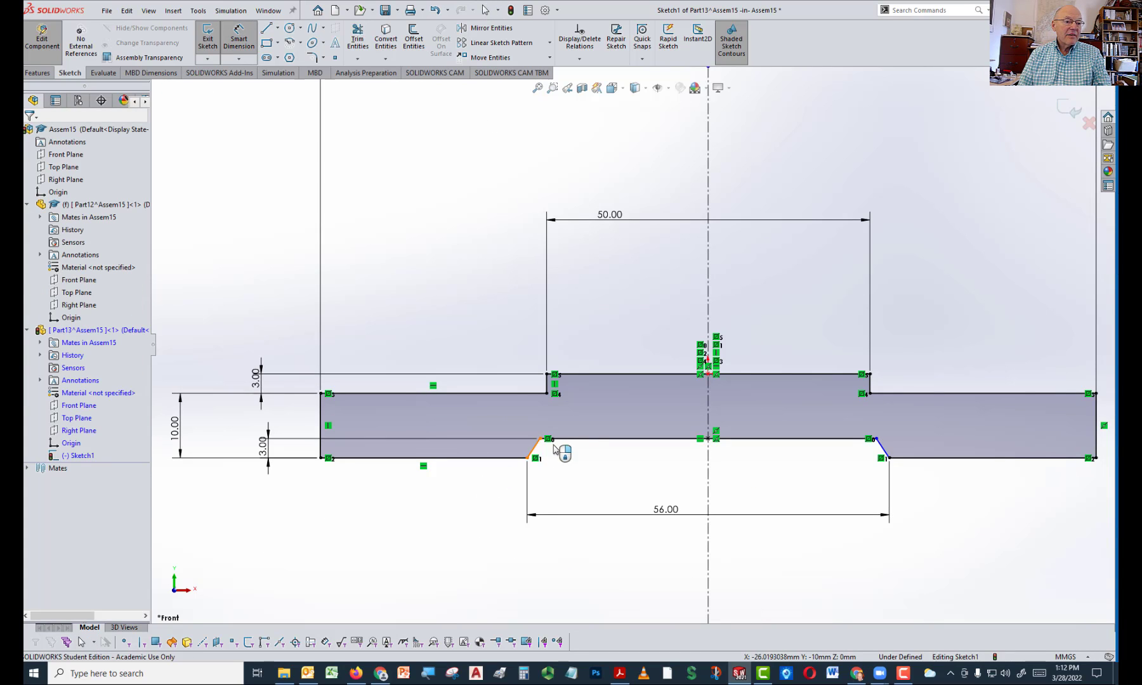
pyautogui.click(532, 451)
pyautogui.click(511, 457)
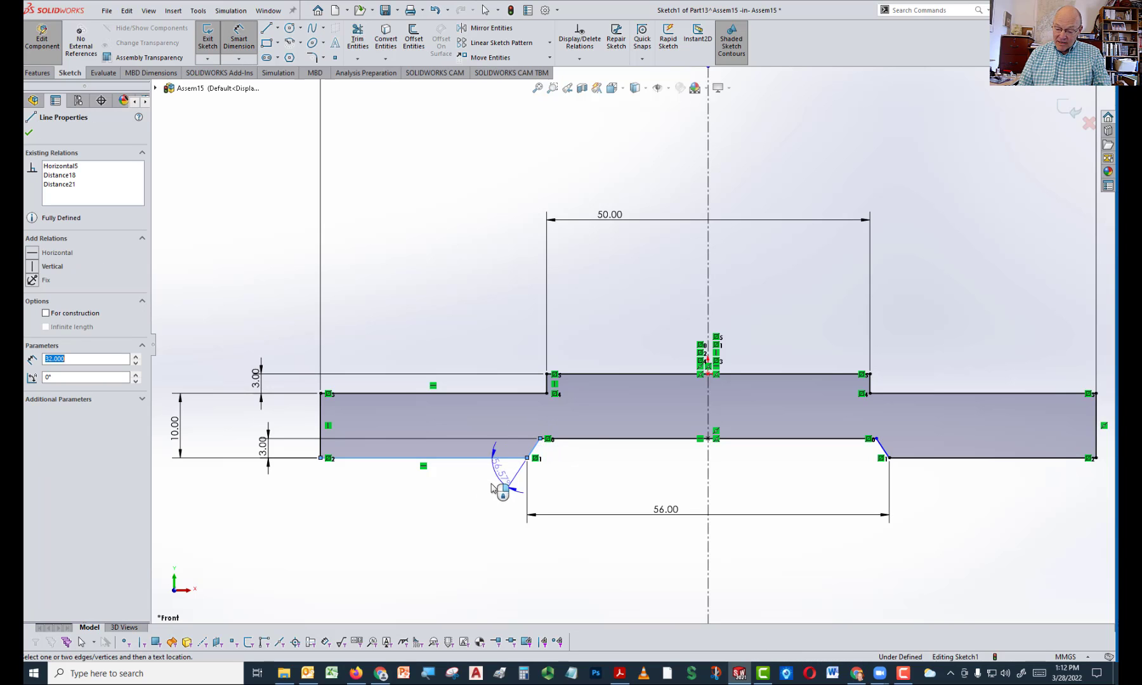
pyautogui.click(474, 496)
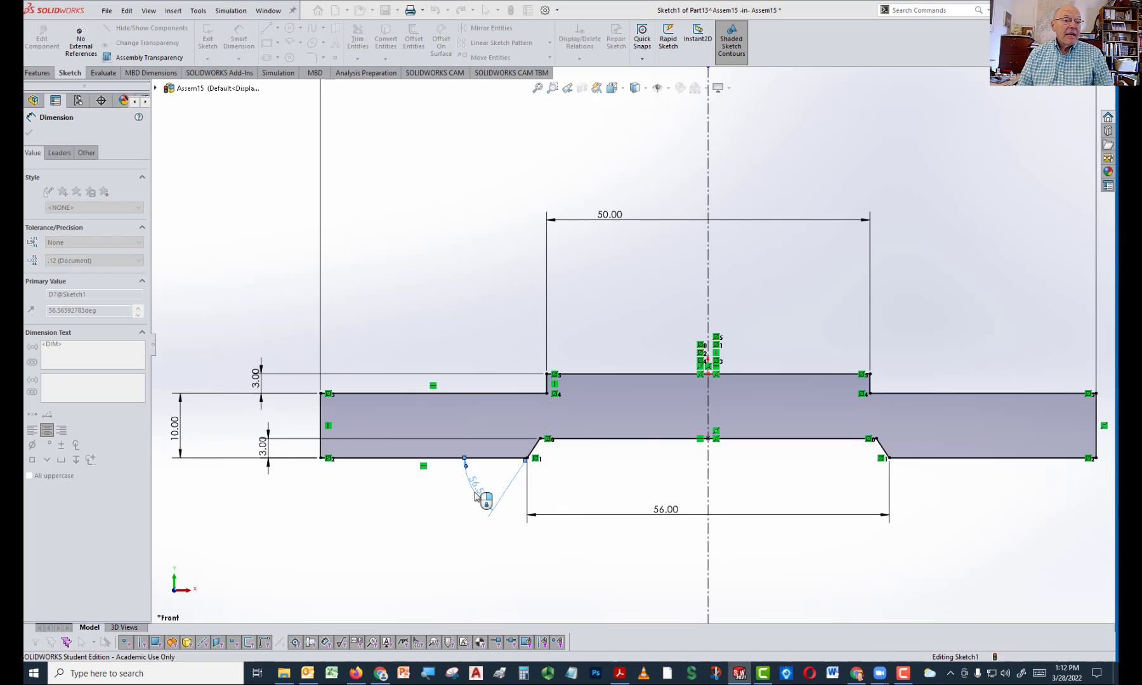
pyautogui.write('45.00deg')
pyautogui.press('Return')
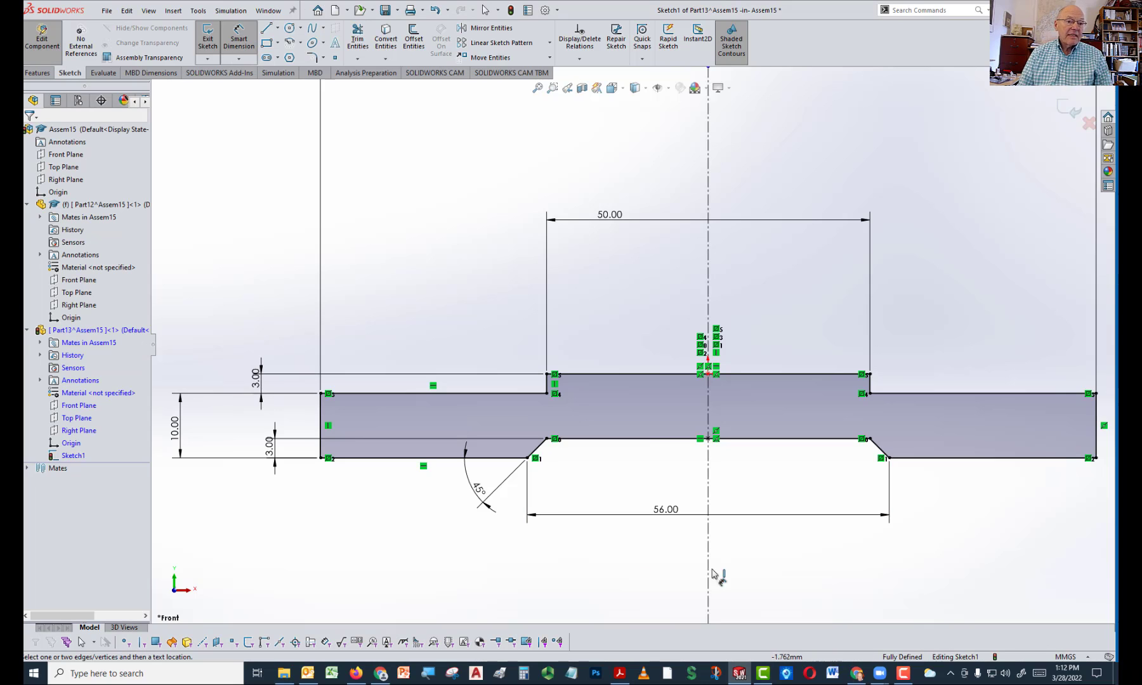
# Extrude the base plate profile as a boss, Mid Plane, to a depth of 72 mm
pyautogui.press('f')
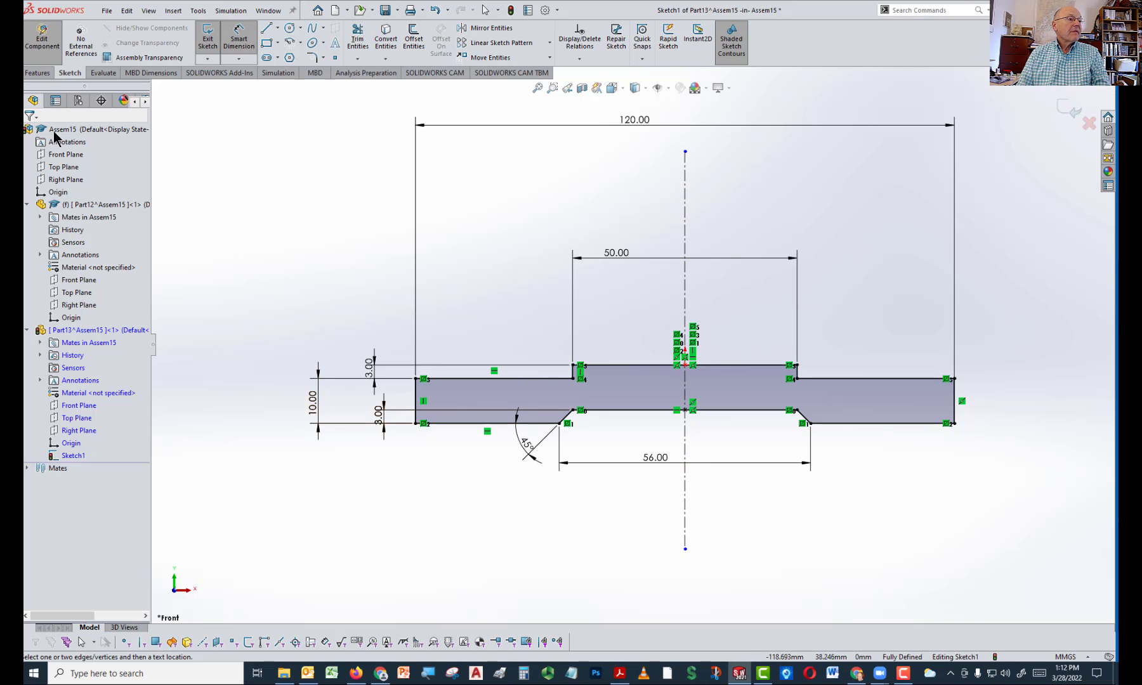
pyautogui.click(32, 72)
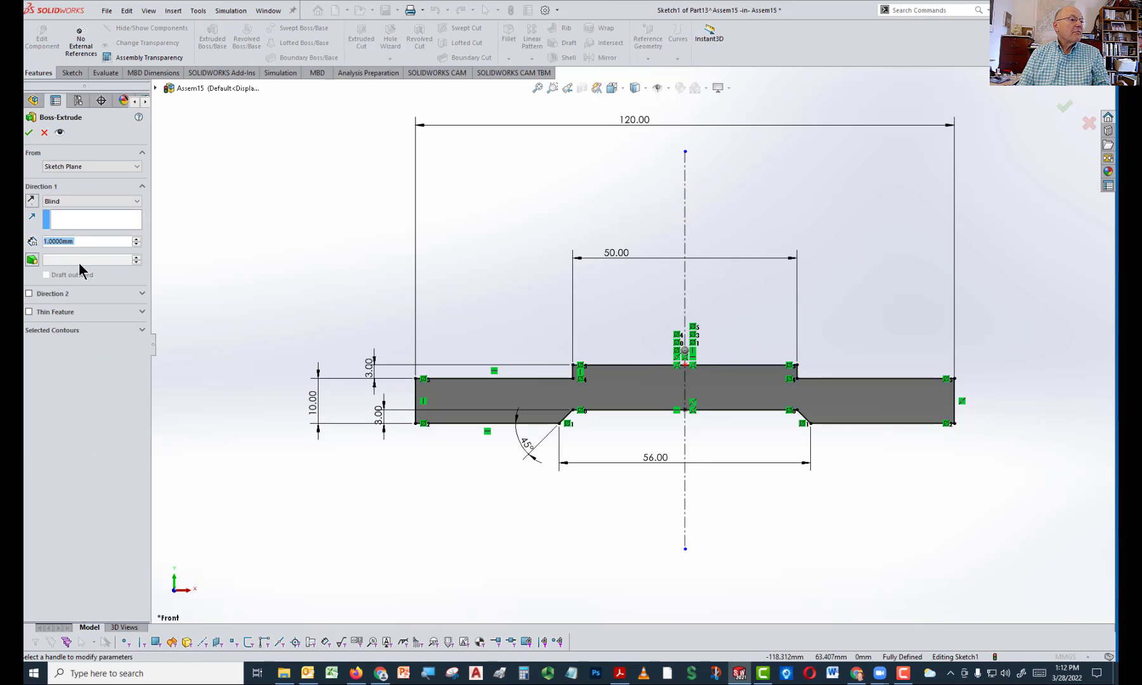
pyautogui.click(76, 204)
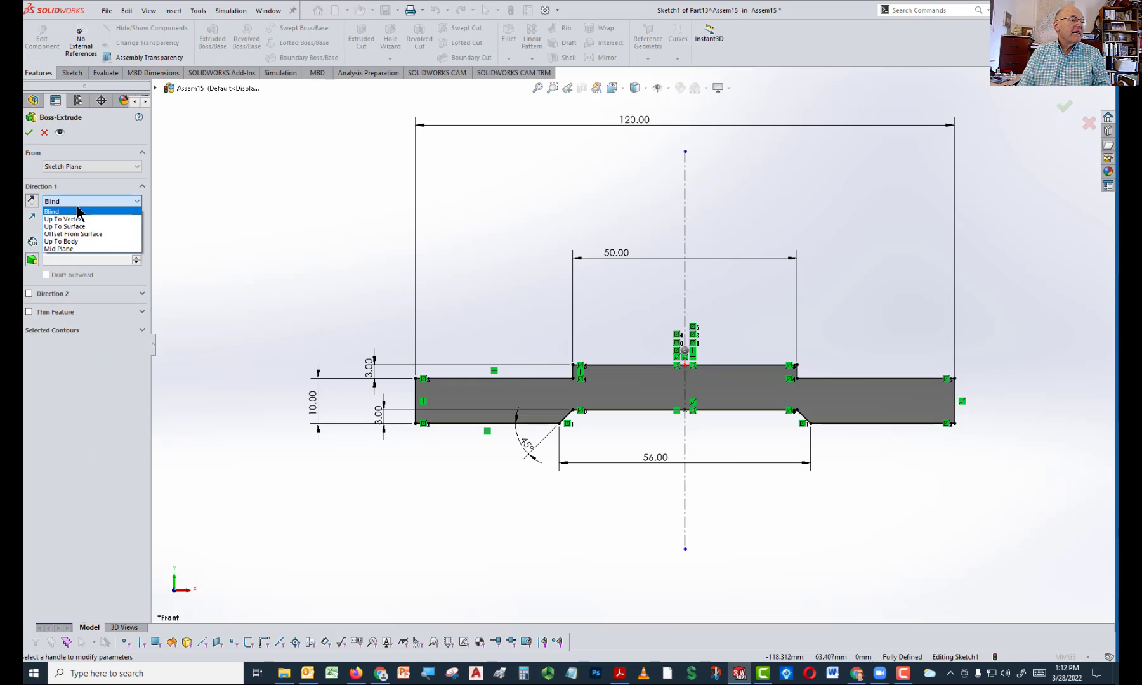
pyautogui.click(71, 249)
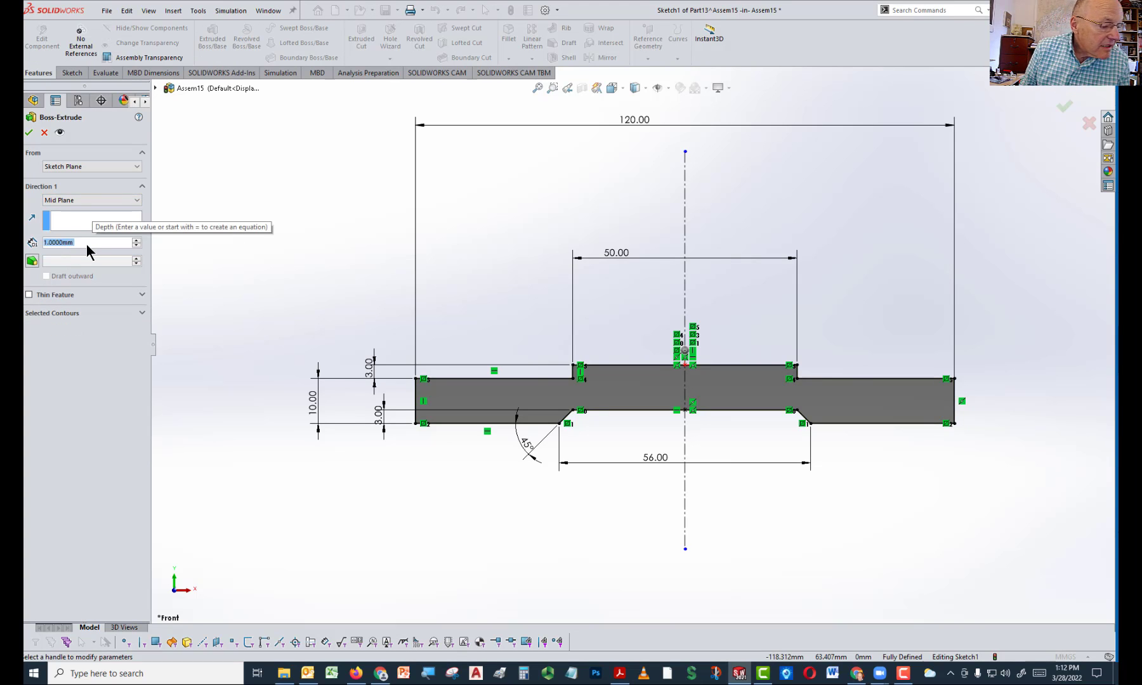
pyautogui.write('72')
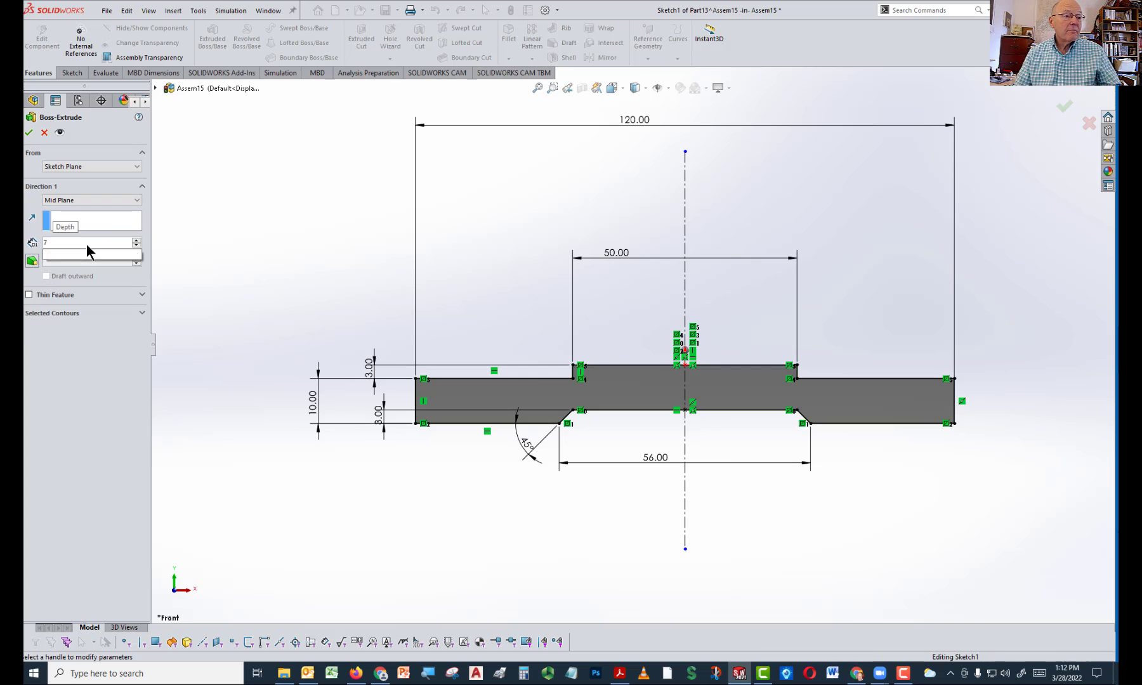
pyautogui.press('Return')
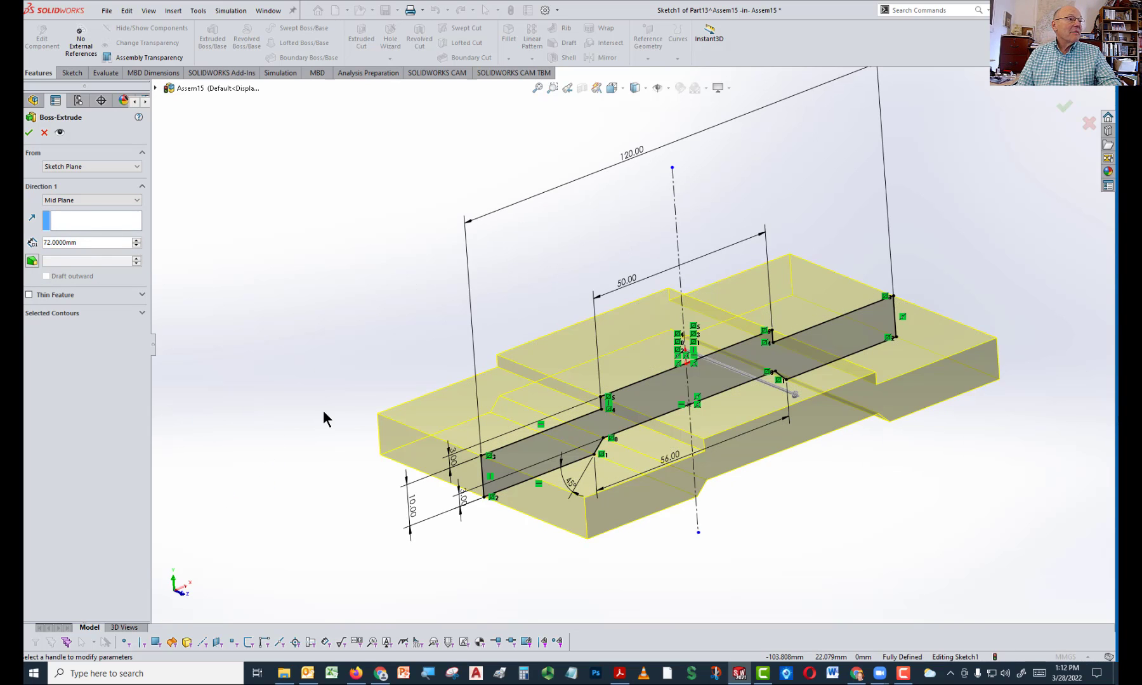
pyautogui.click(29, 132)
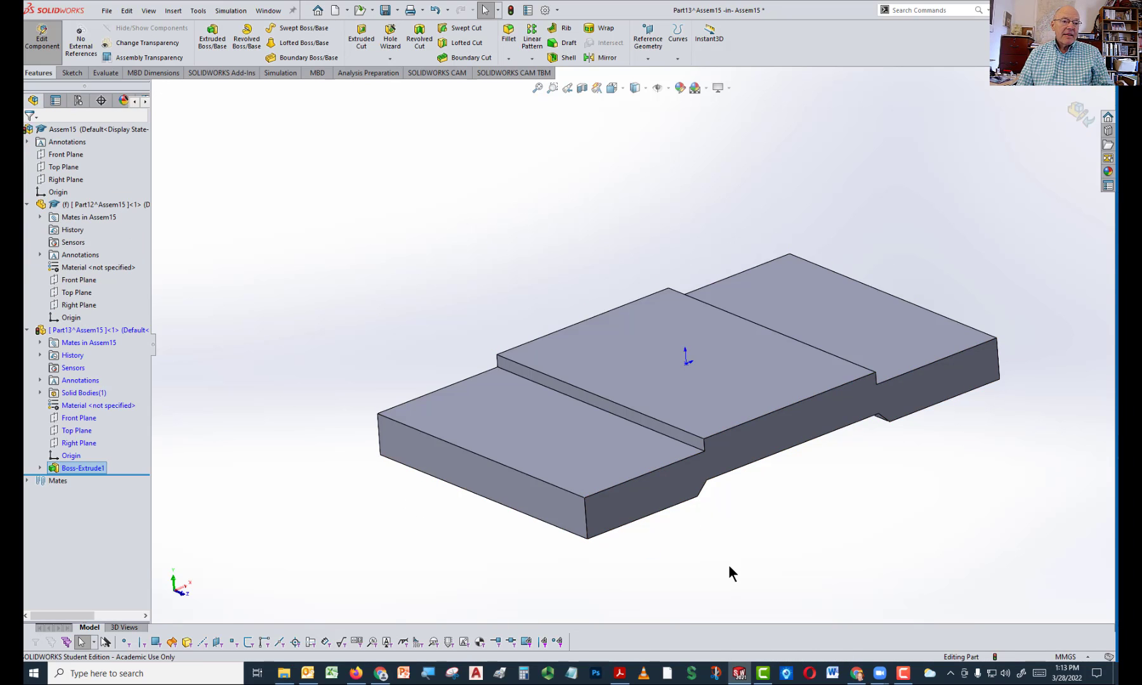
# Switch to the Capture.pdf drawing in Acrobat, examine the base plate's hole sizes, spacing and corner radii, and return to SOLIDWORKS
pyautogui.moveTo(794, 556); pyautogui.dragTo(783, 580, button='middle')
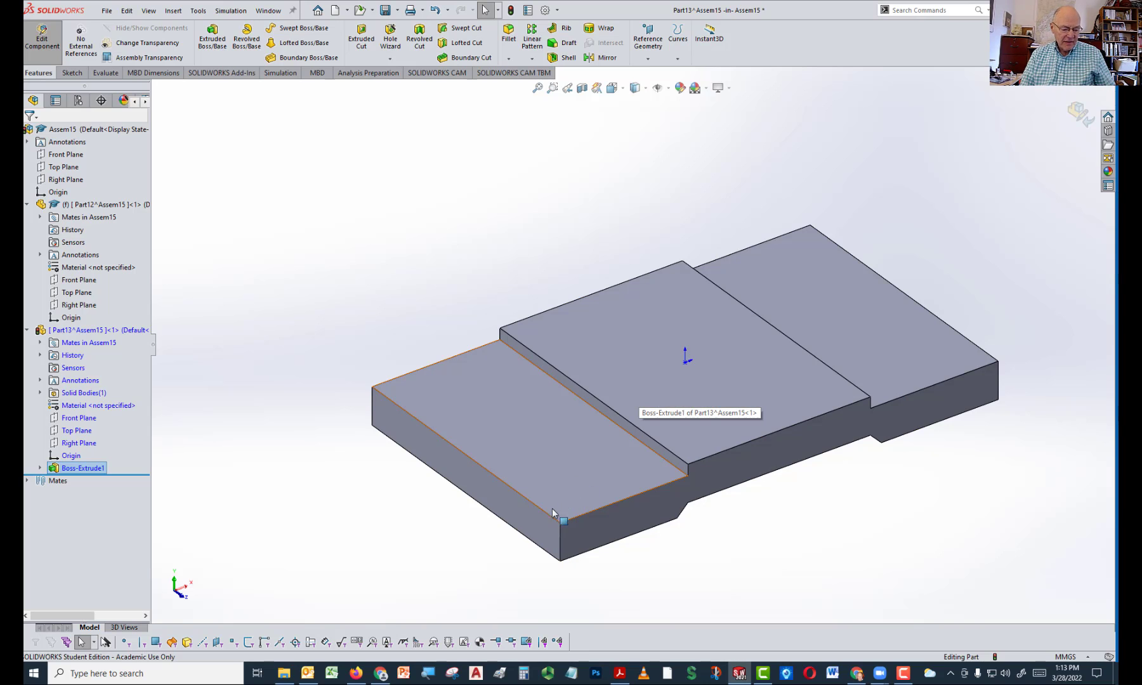
pyautogui.hotkey('alt', 'Tab')
pyautogui.hotkey('alt', 'Tab')
pyautogui.hotkey('alt', 'Tab')
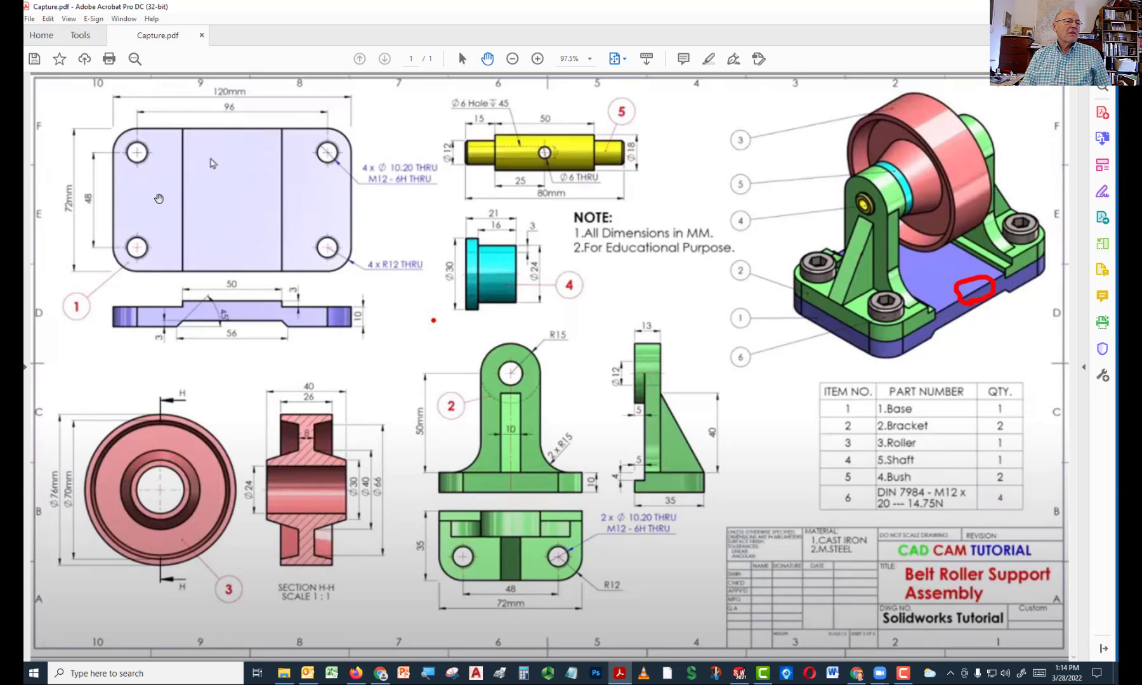
pyautogui.rightClick(273, 180)
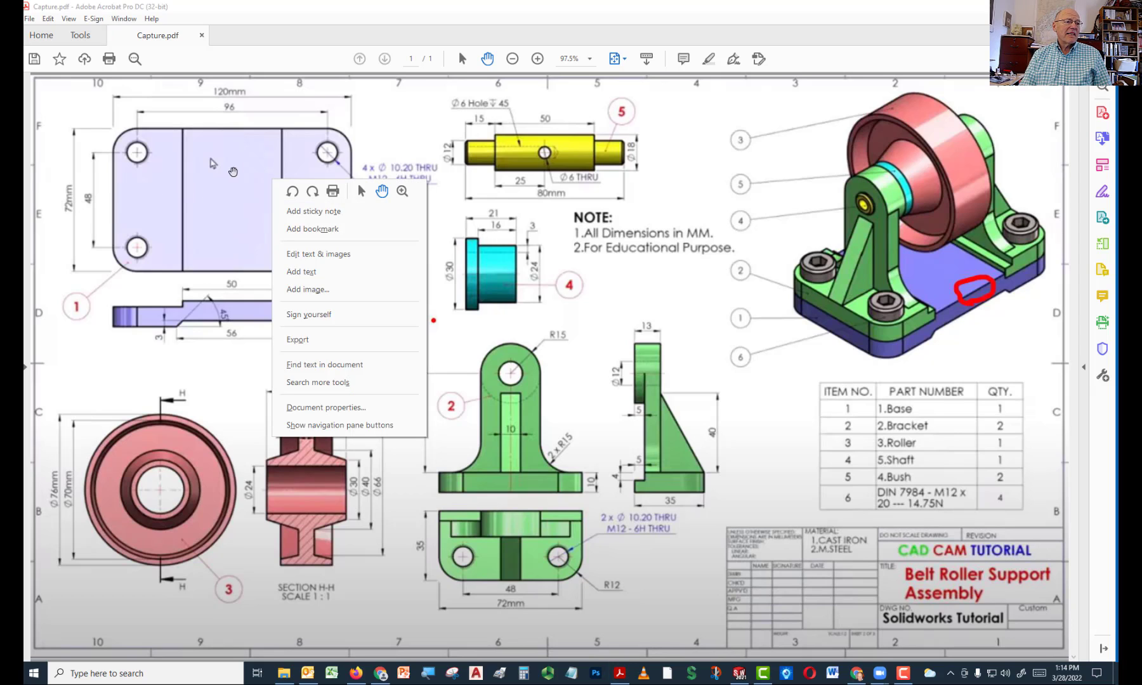
pyautogui.click(217, 211)
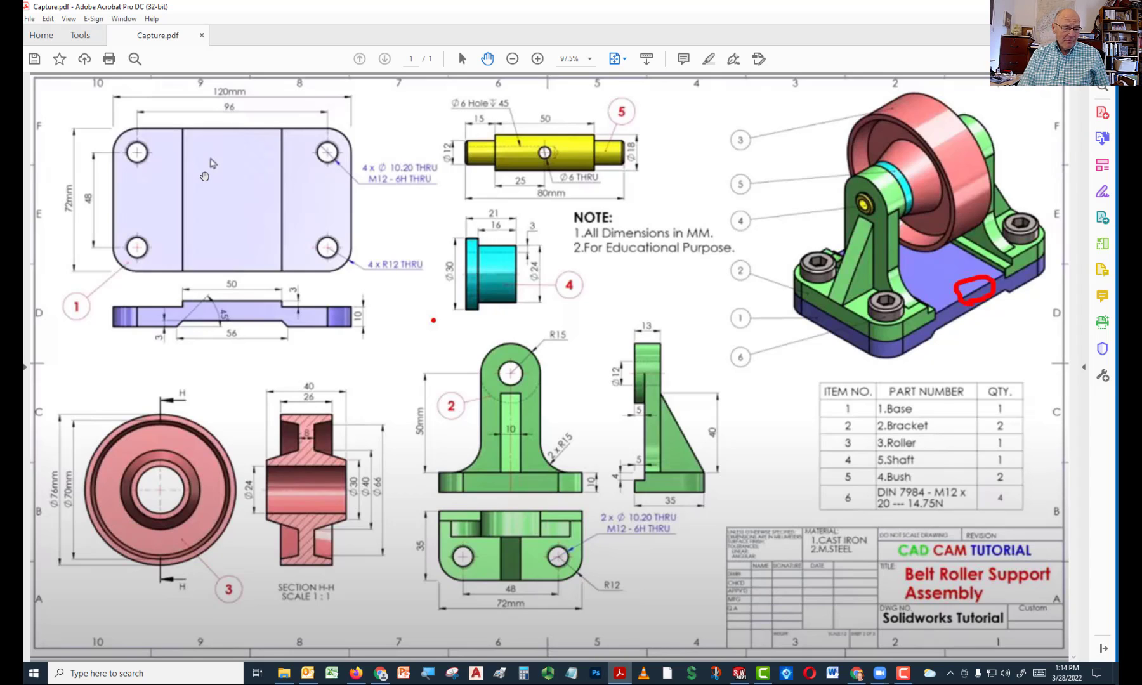
pyautogui.hotkey('alt', 'Tab')
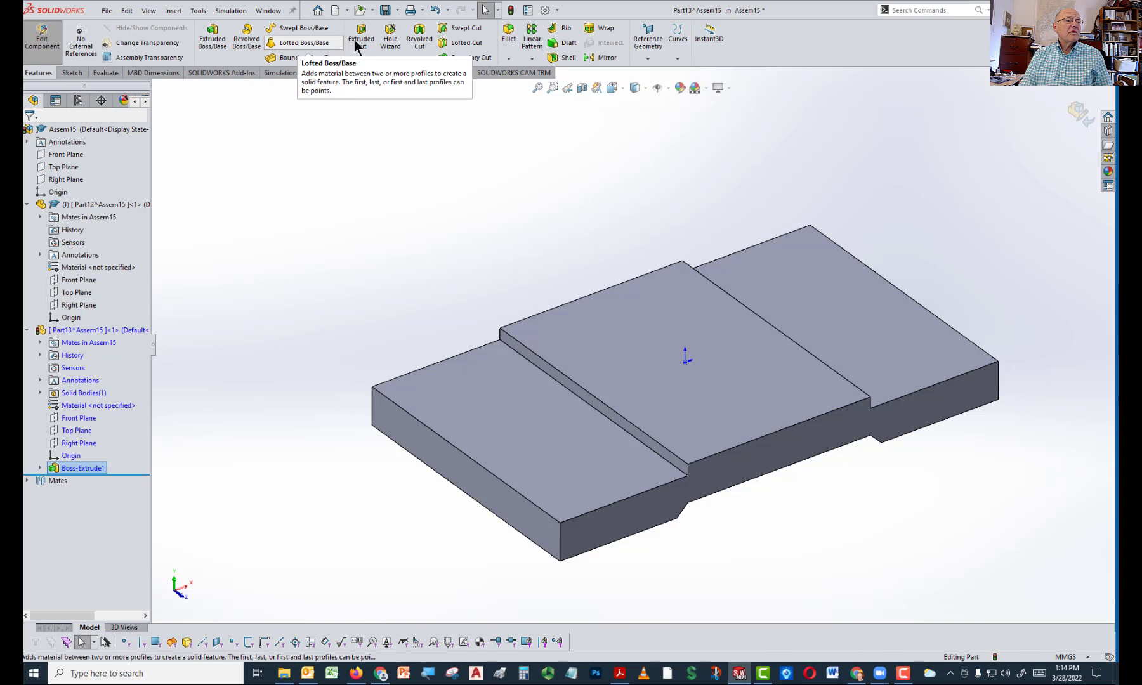
# Start a Hole Wizard hole and place its centre on the plate's lowered outer face, about 11 mm from the end edge
pyautogui.click(390, 42)
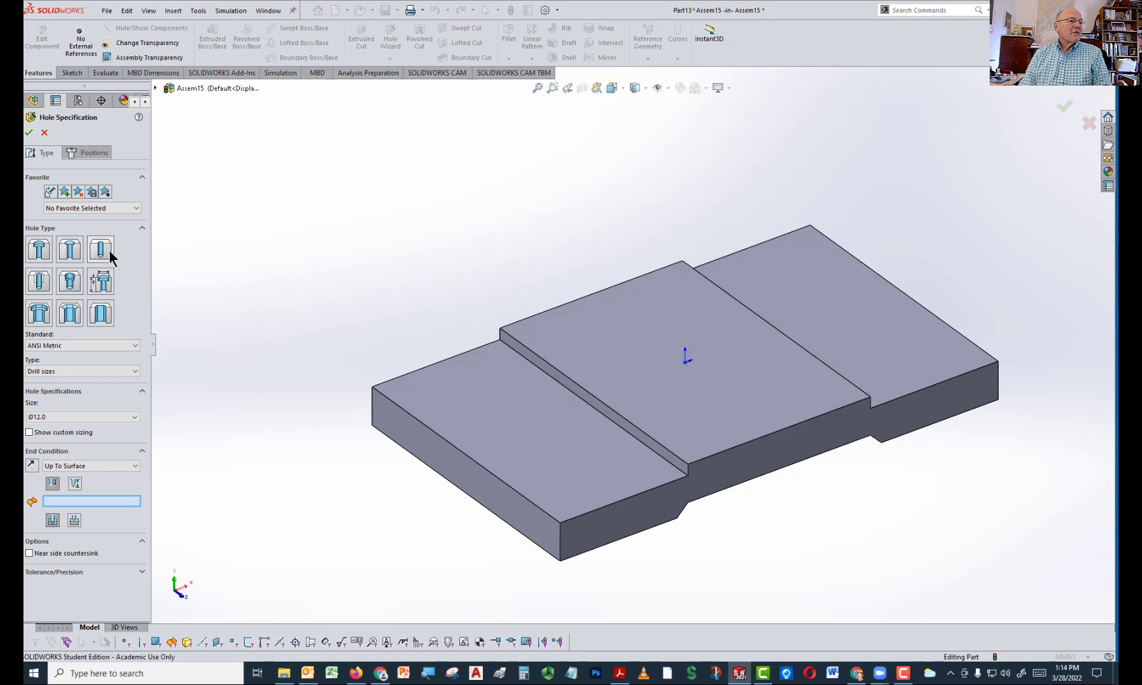
pyautogui.click(97, 157)
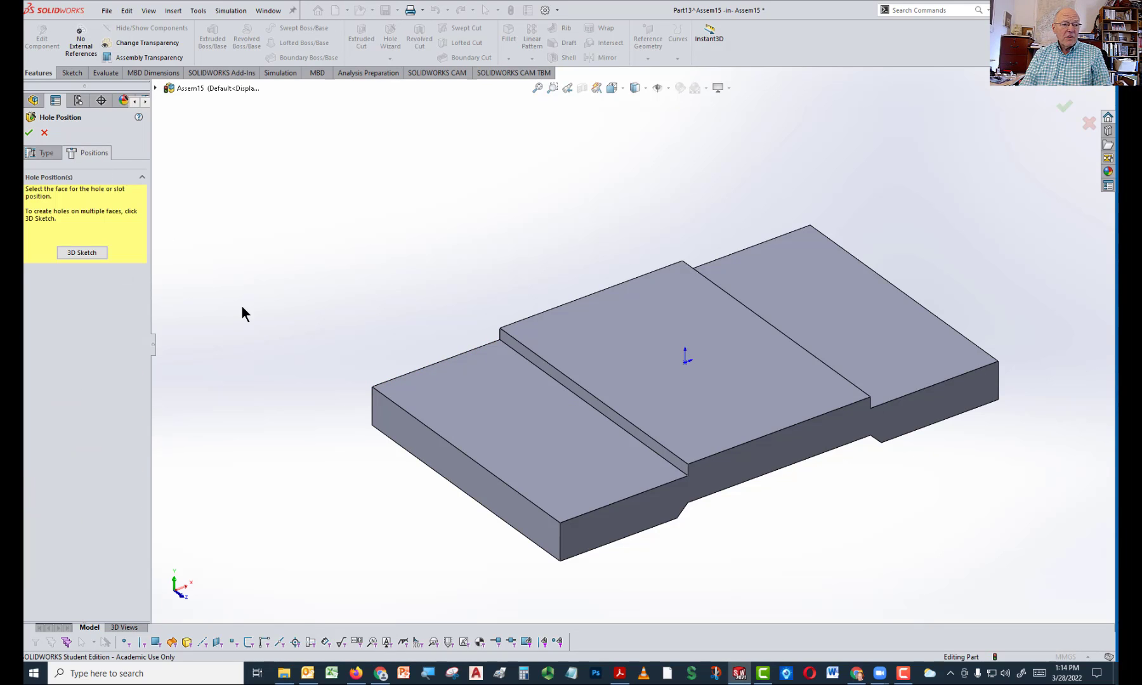
pyautogui.click(450, 401)
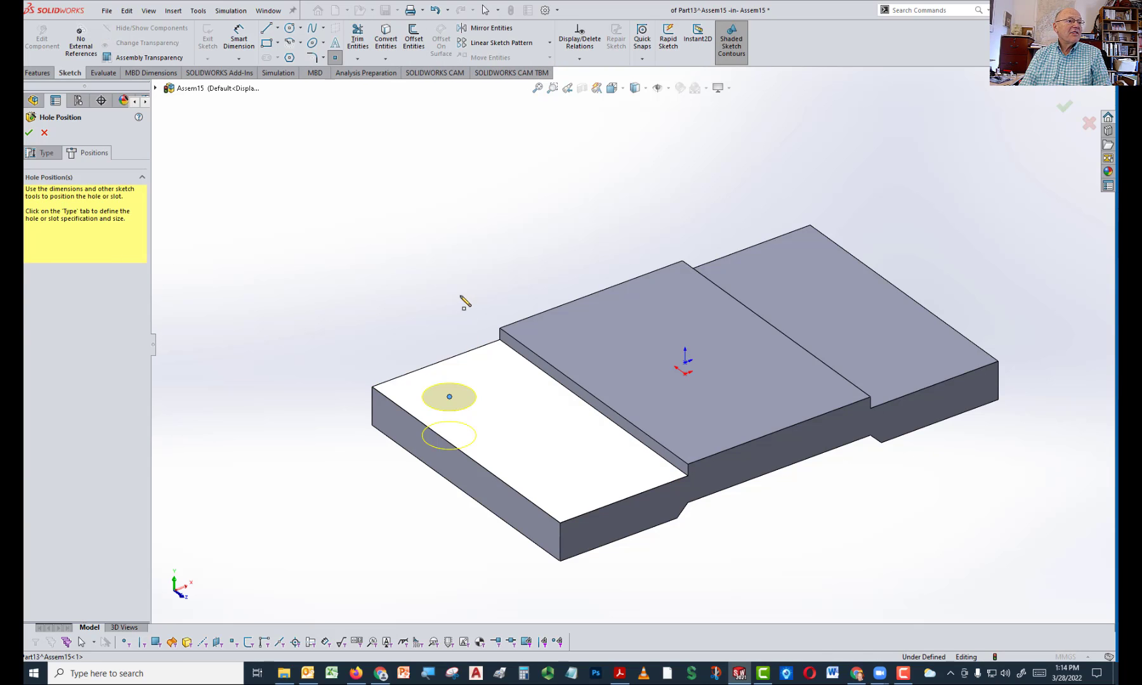
# Dimension the hole centre's distance from the plate's end edge as 12 mm
pyautogui.click(241, 49)
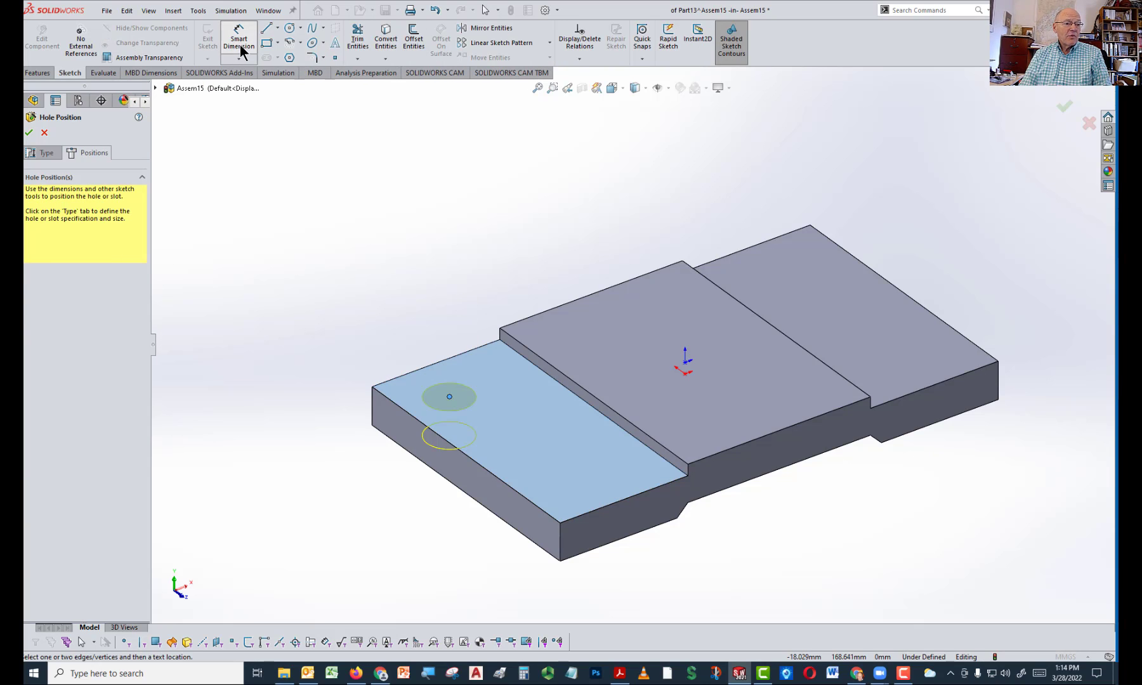
pyautogui.click(449, 397)
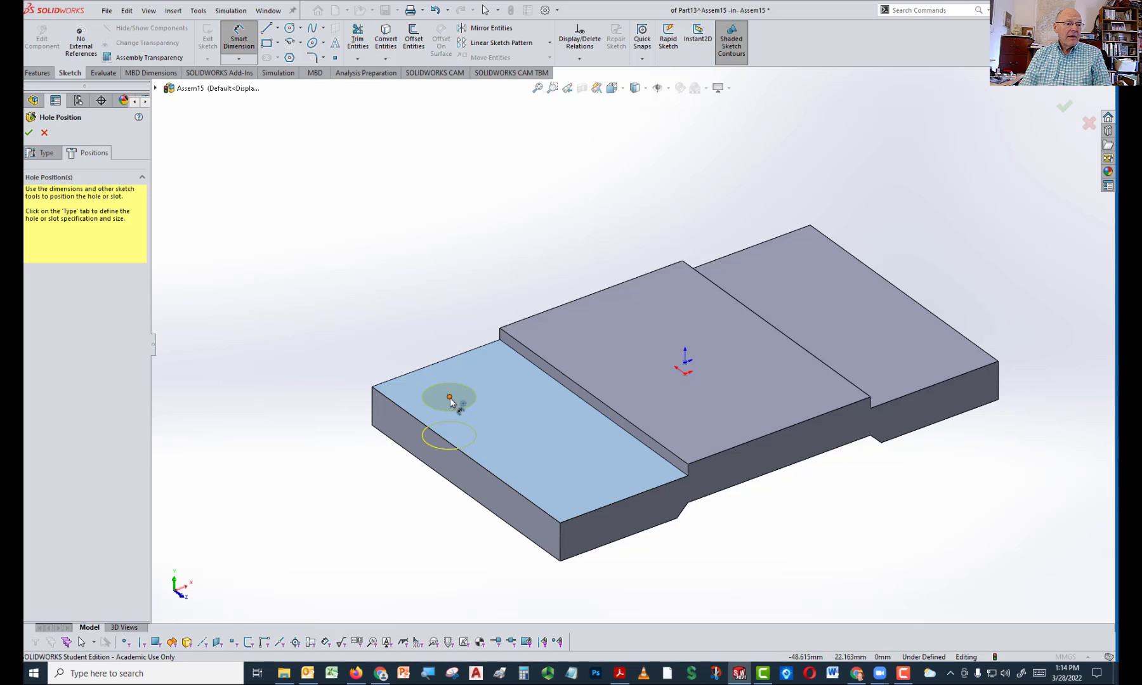
pyautogui.click(419, 421)
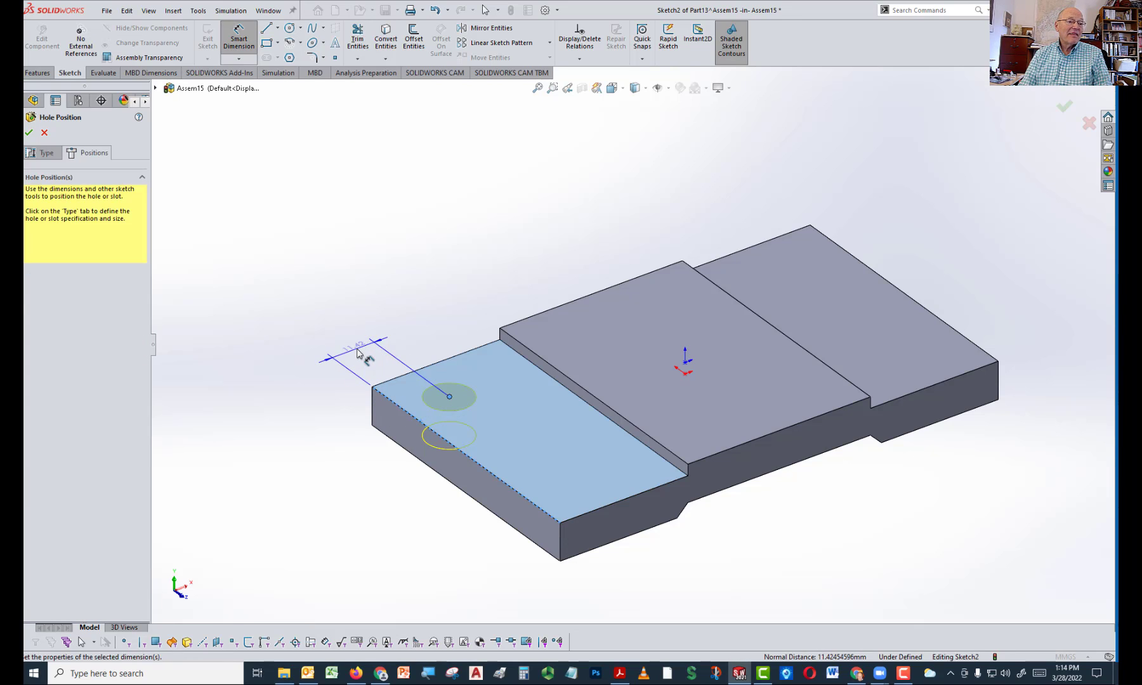
pyautogui.click(365, 353)
pyautogui.write('12')
pyautogui.press('Return')
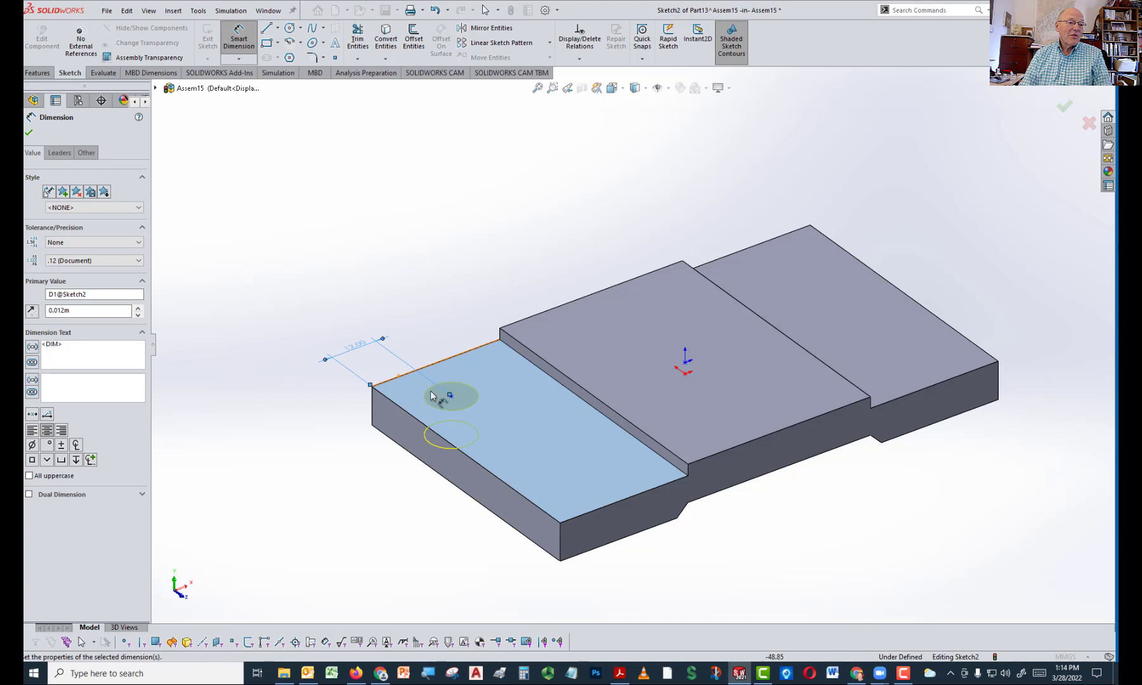
pyautogui.click(420, 423)
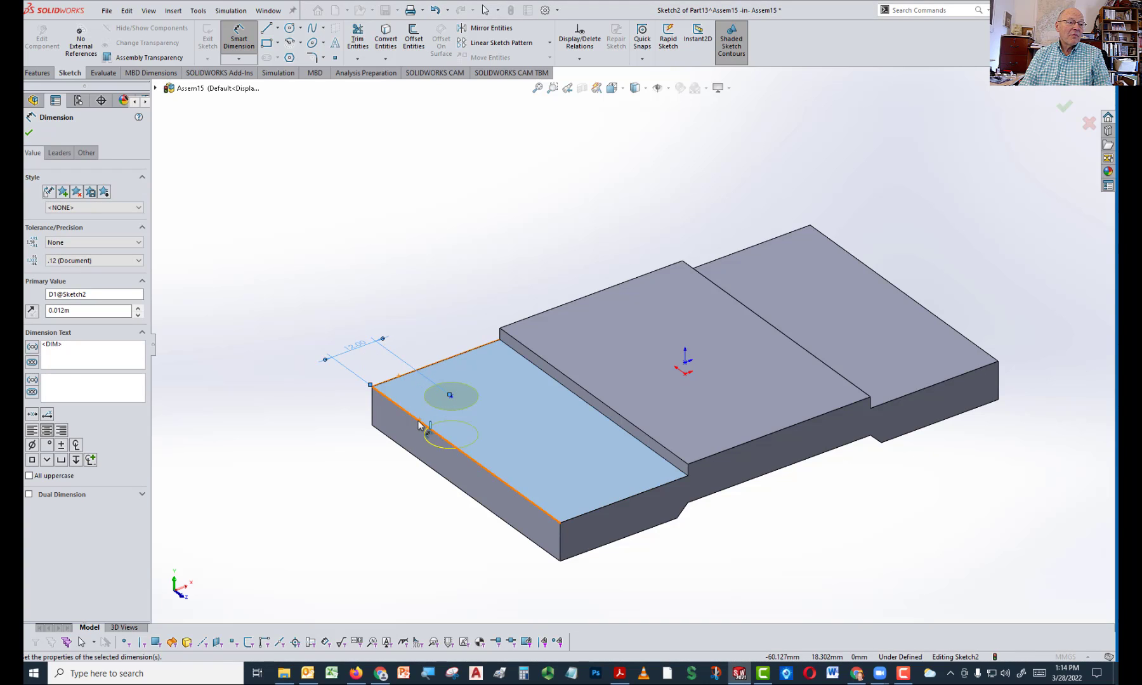
pyautogui.click(450, 397)
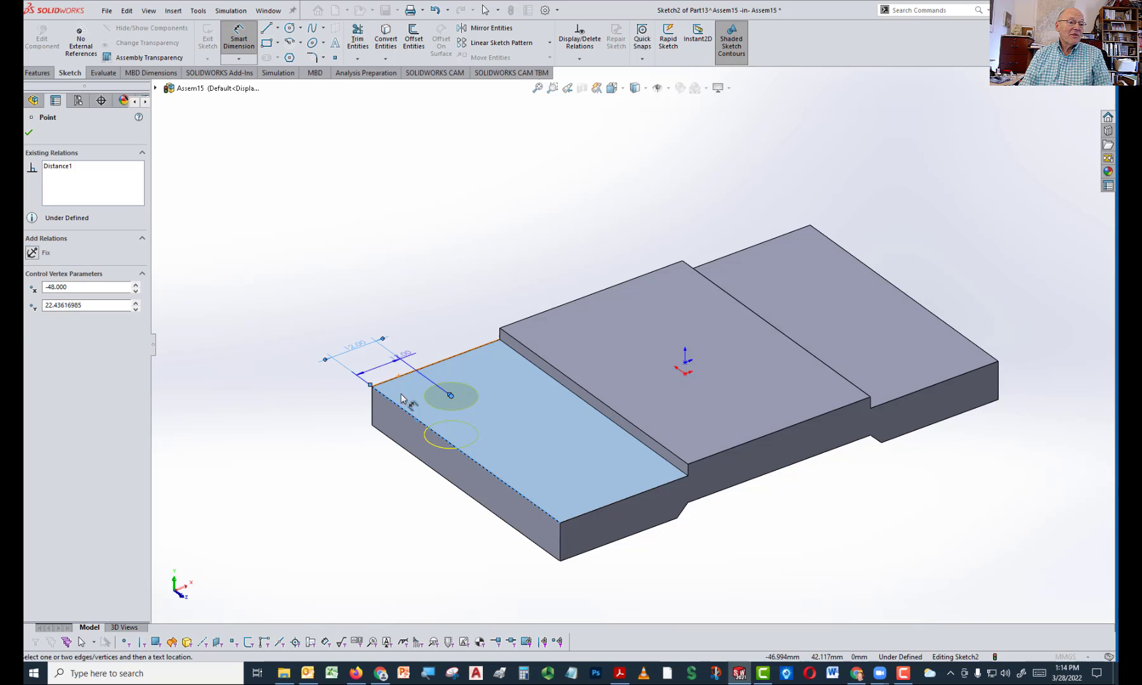
pyautogui.click(369, 435)
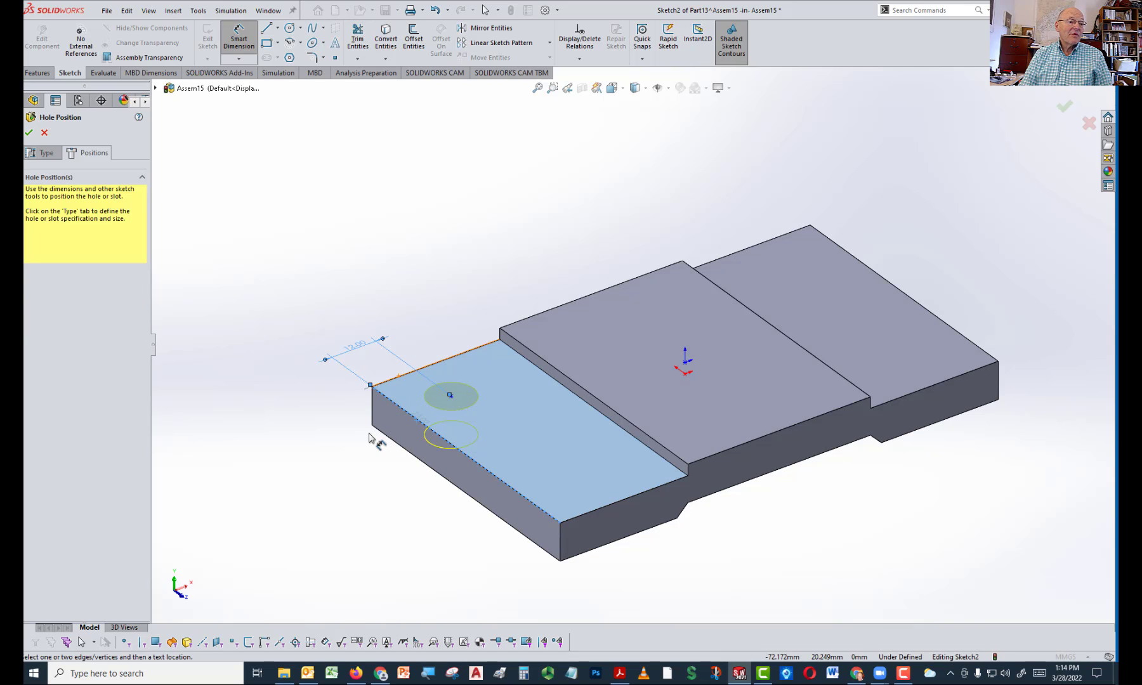
pyautogui.click(451, 398)
pyautogui.press('Escape')
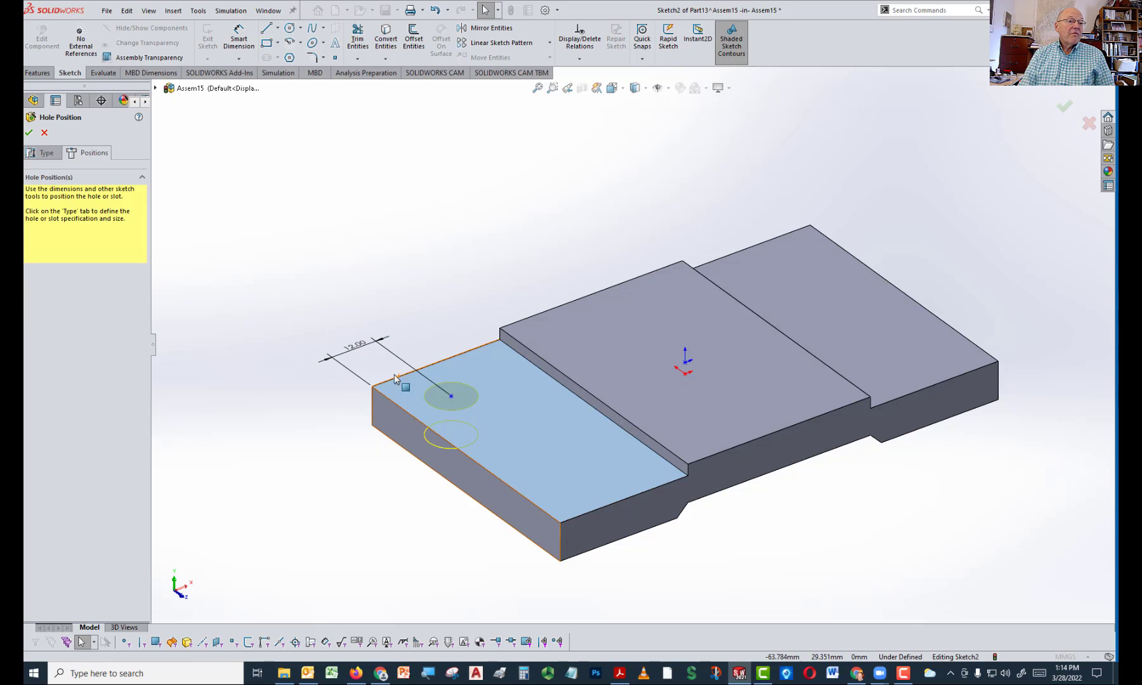
# Dimension the hole centre's distance from the plate's long side edge as 12 mm
pyautogui.moveTo(455, 259); pyautogui.dragTo(468, 231, button='right')
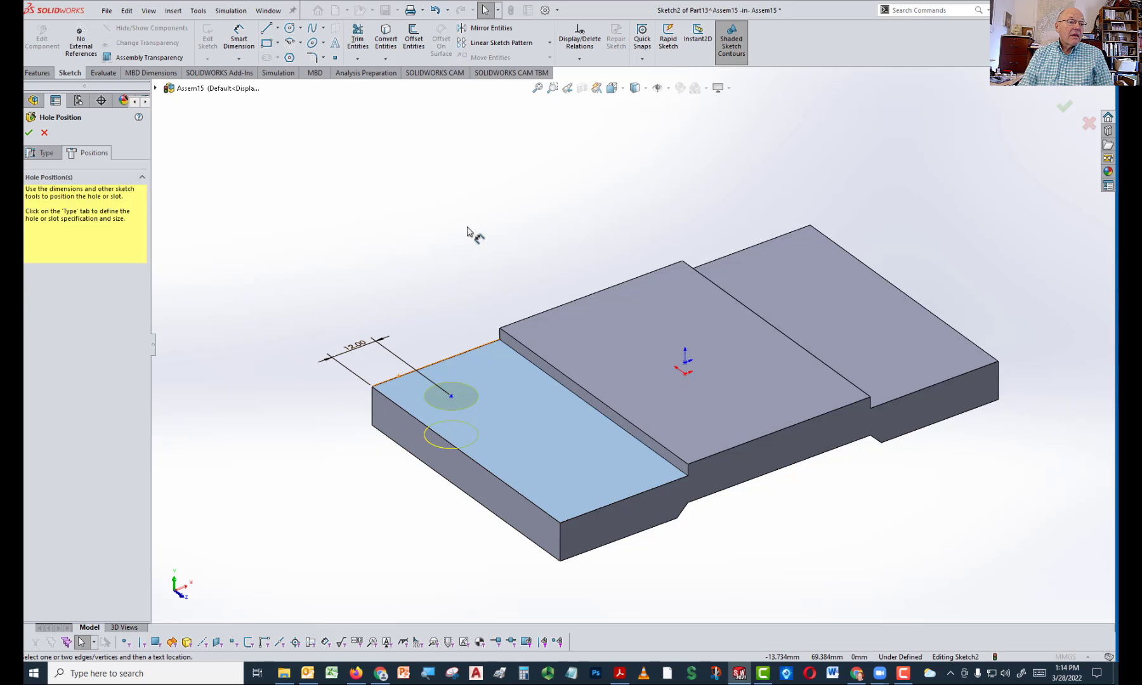
pyautogui.click(453, 357)
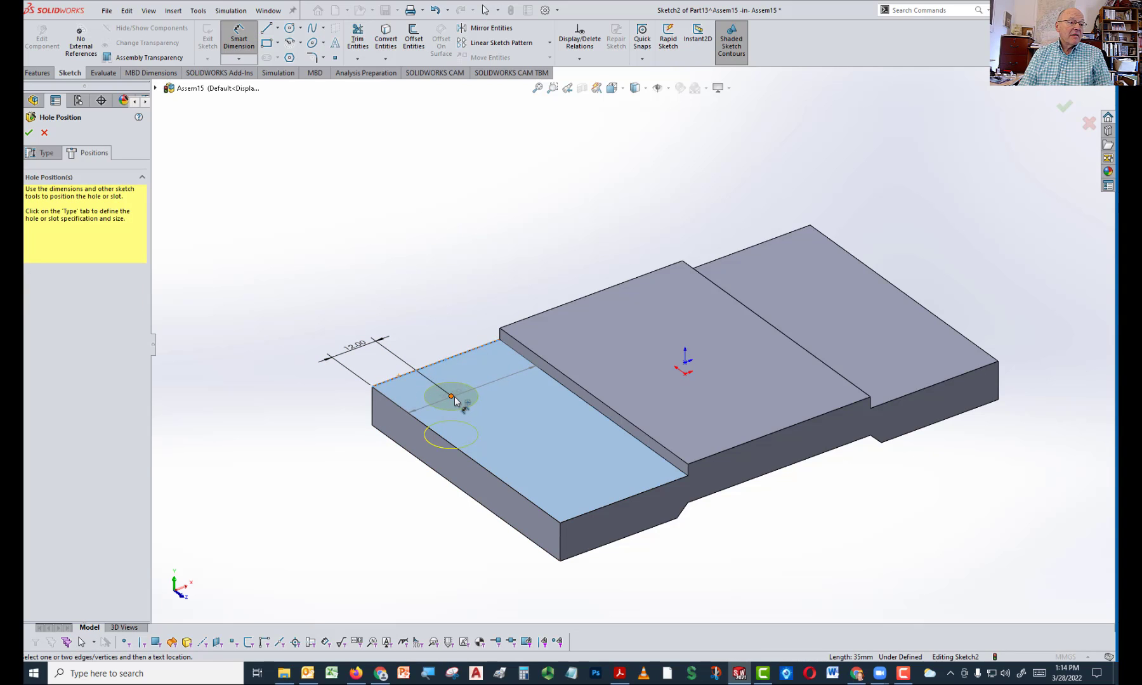
pyautogui.click(451, 396)
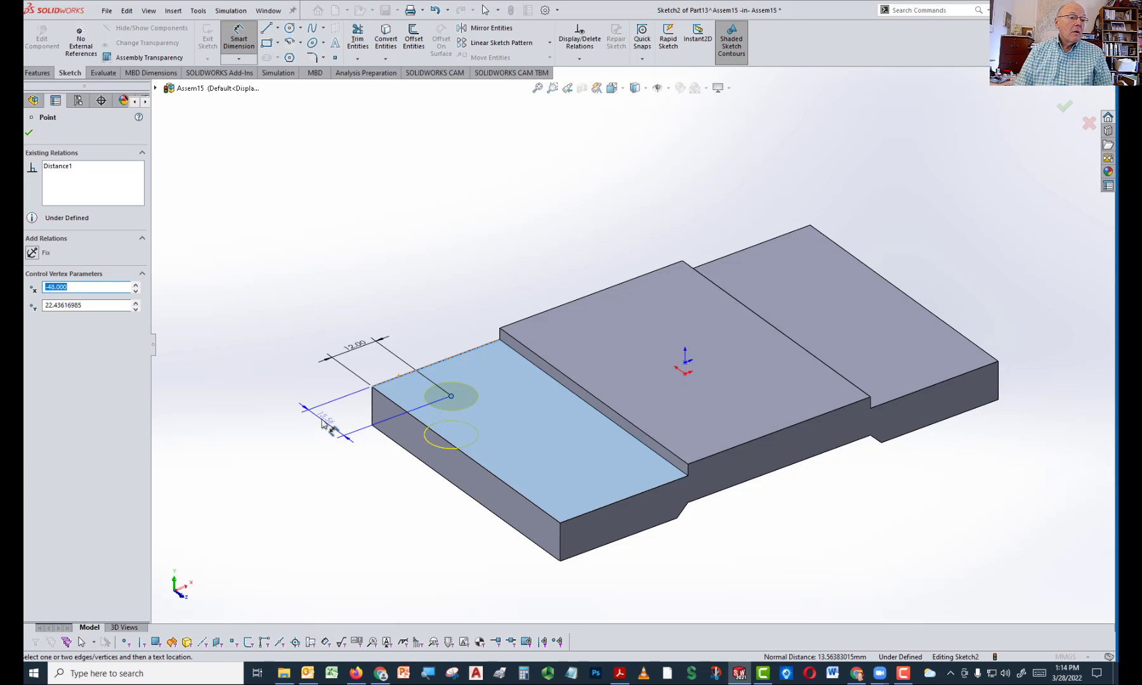
pyautogui.click(325, 427)
pyautogui.write('12')
pyautogui.press('Return')
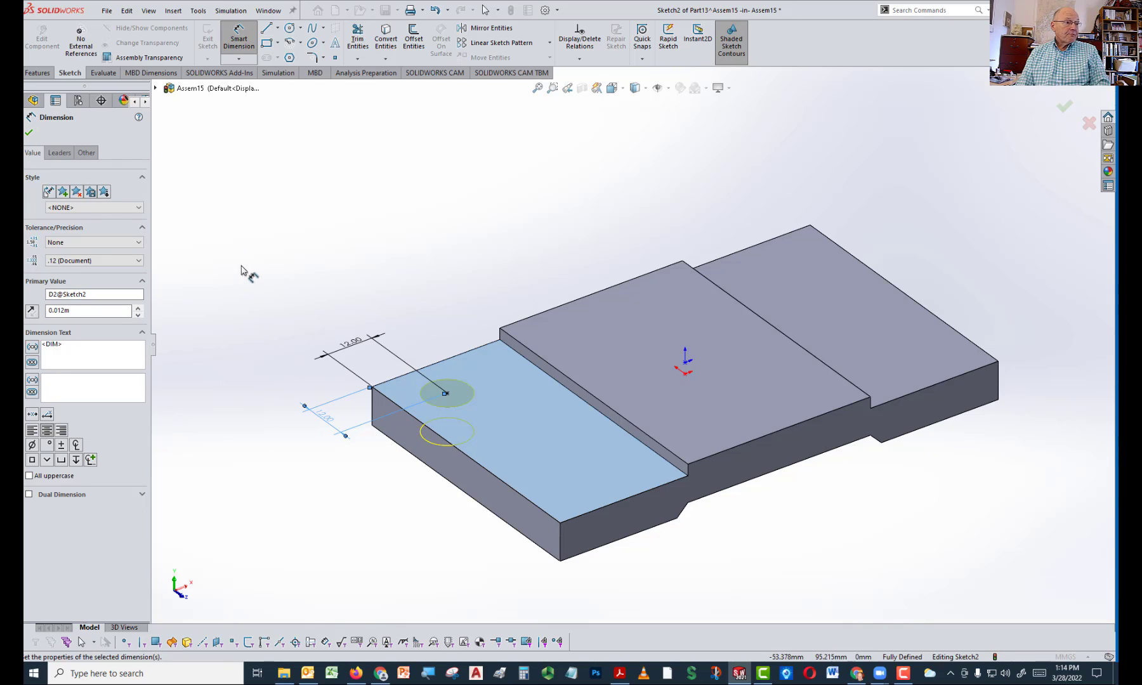
pyautogui.click(29, 132)
# Specify the hole as a plain ANSI Metric drill-size hole with a diameter of 10.2 mm
pyautogui.click(38, 152)
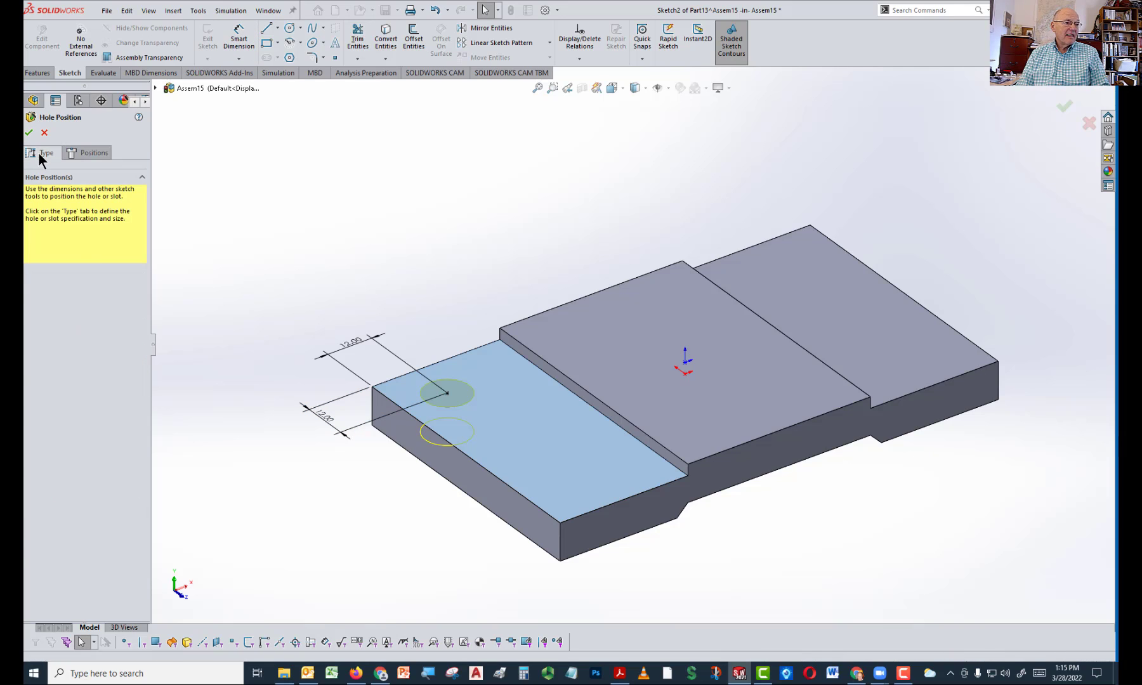
pyautogui.click(99, 258)
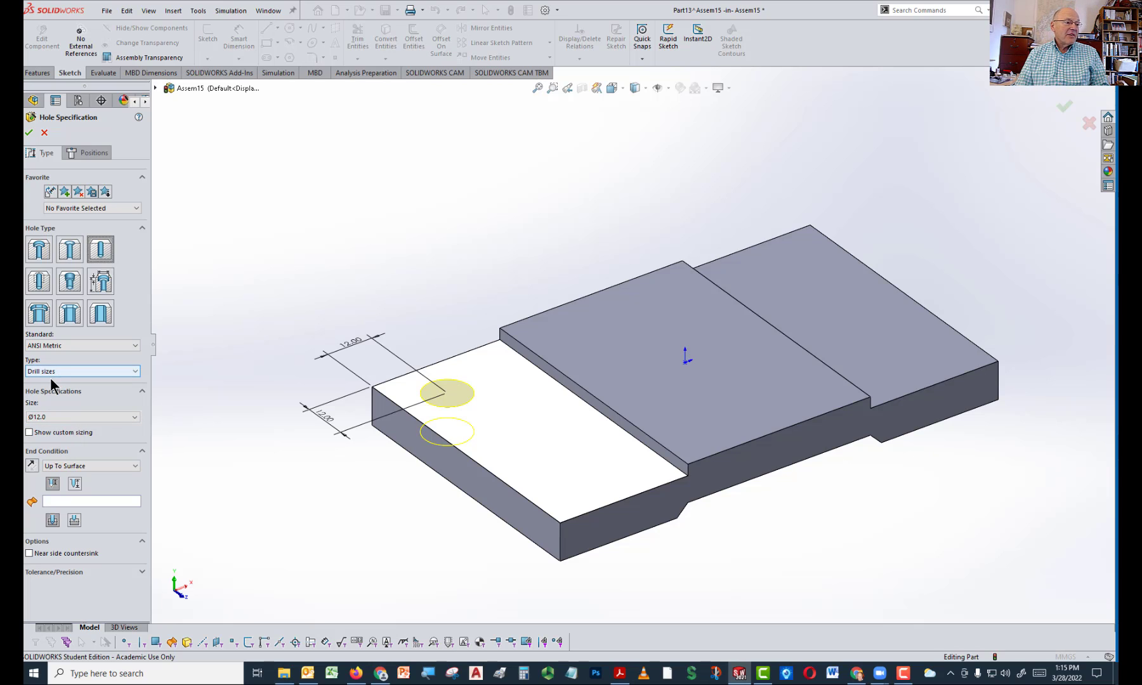
pyautogui.click(64, 415)
pyautogui.scroll(3, 78, 483)
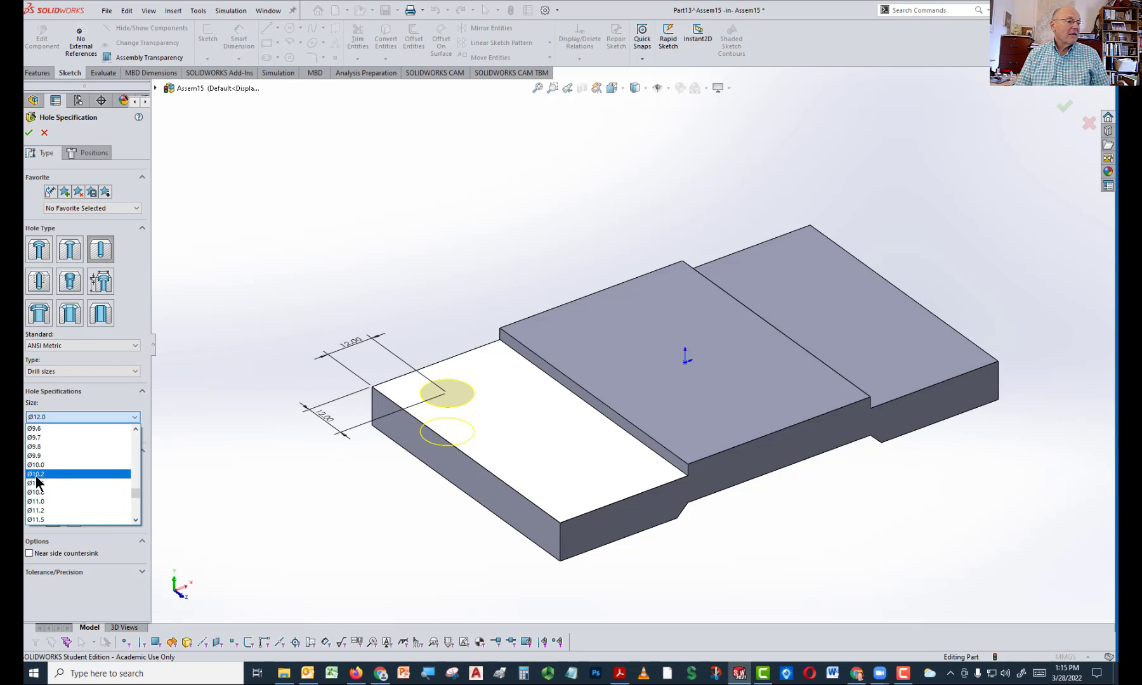
pyautogui.click(36, 474)
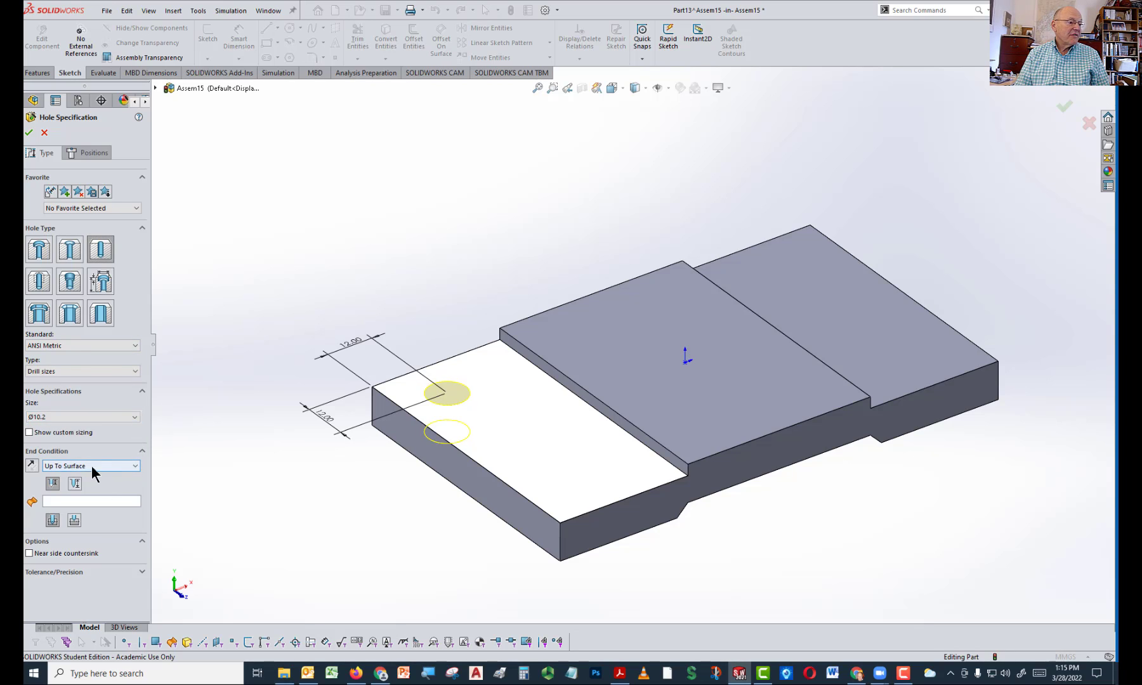
# End the hole Up To Surface at the underside face of the plate's lowered end and complete it
pyautogui.click(91, 501)
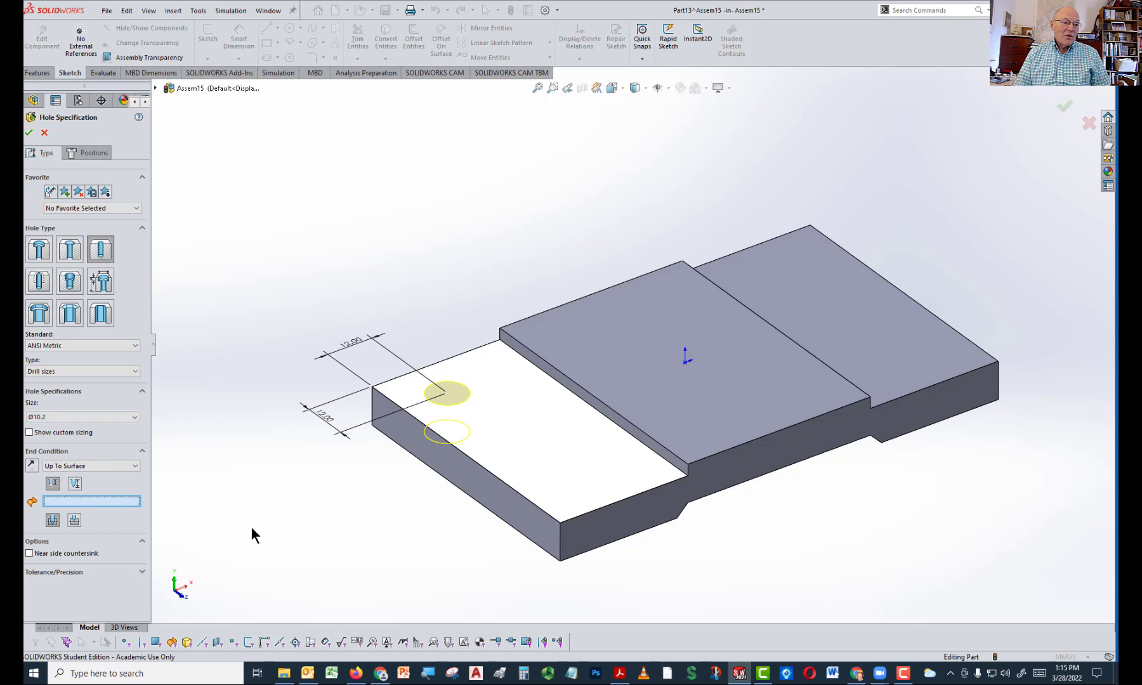
pyautogui.moveTo(303, 556); pyautogui.dragTo(353, 406, button='middle')
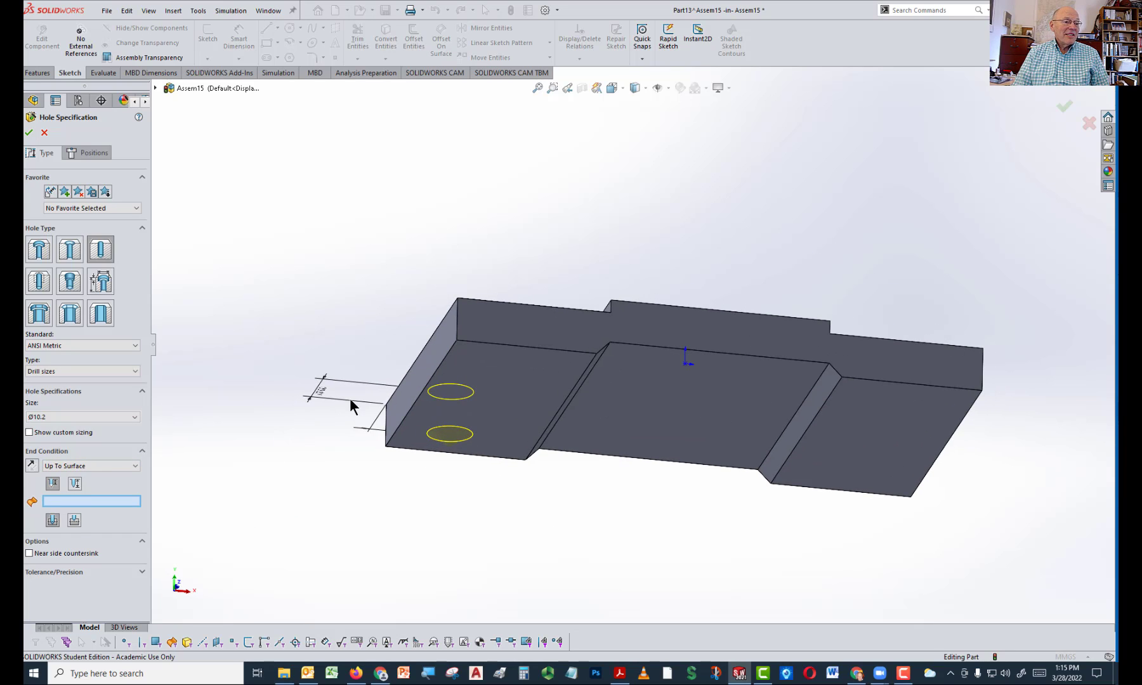
pyautogui.click(519, 394)
pyautogui.moveTo(385, 176); pyautogui.dragTo(384, 277, button='middle')
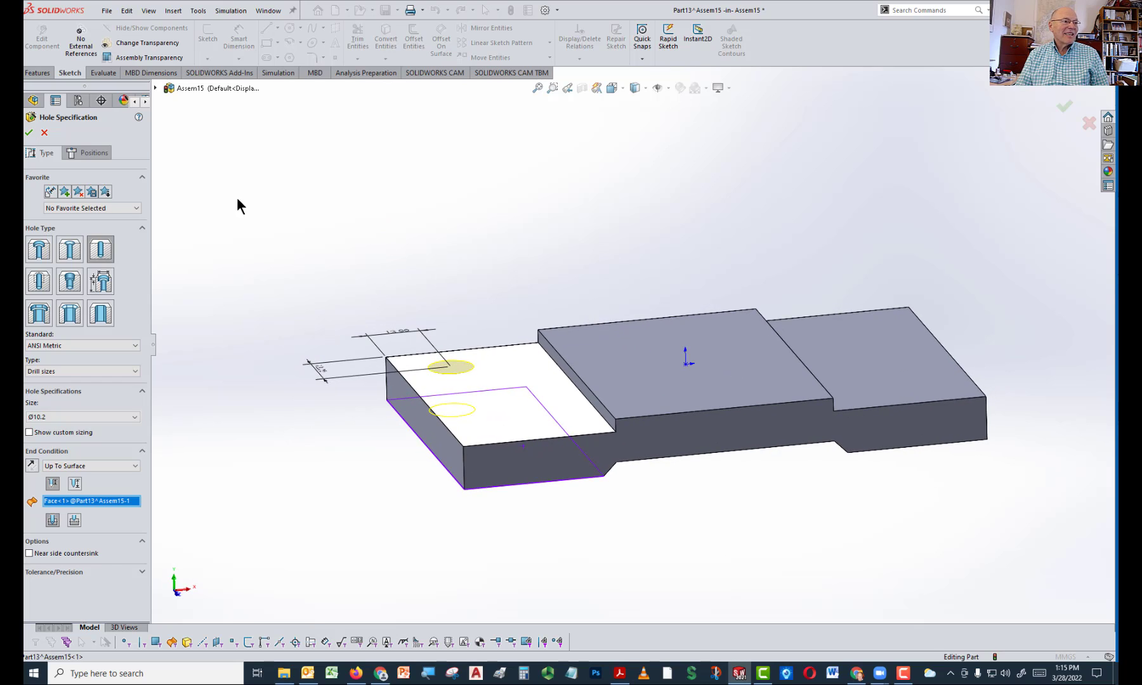
pyautogui.click(28, 132)
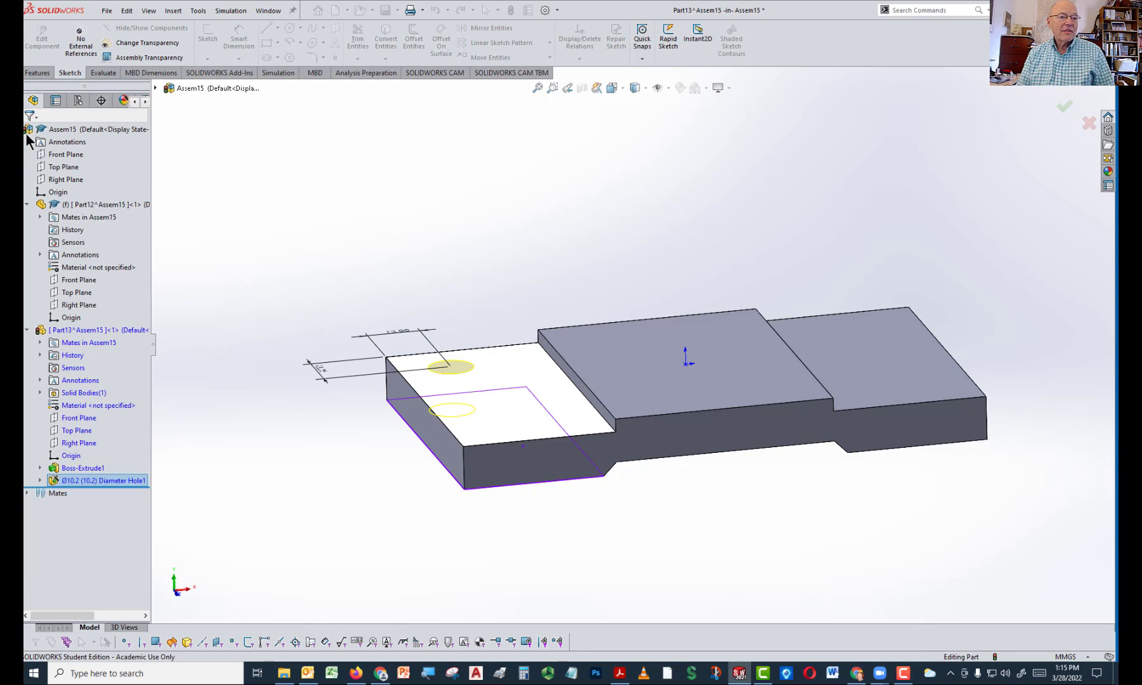
pyautogui.moveTo(244, 528); pyautogui.dragTo(204, 540, button='middle')
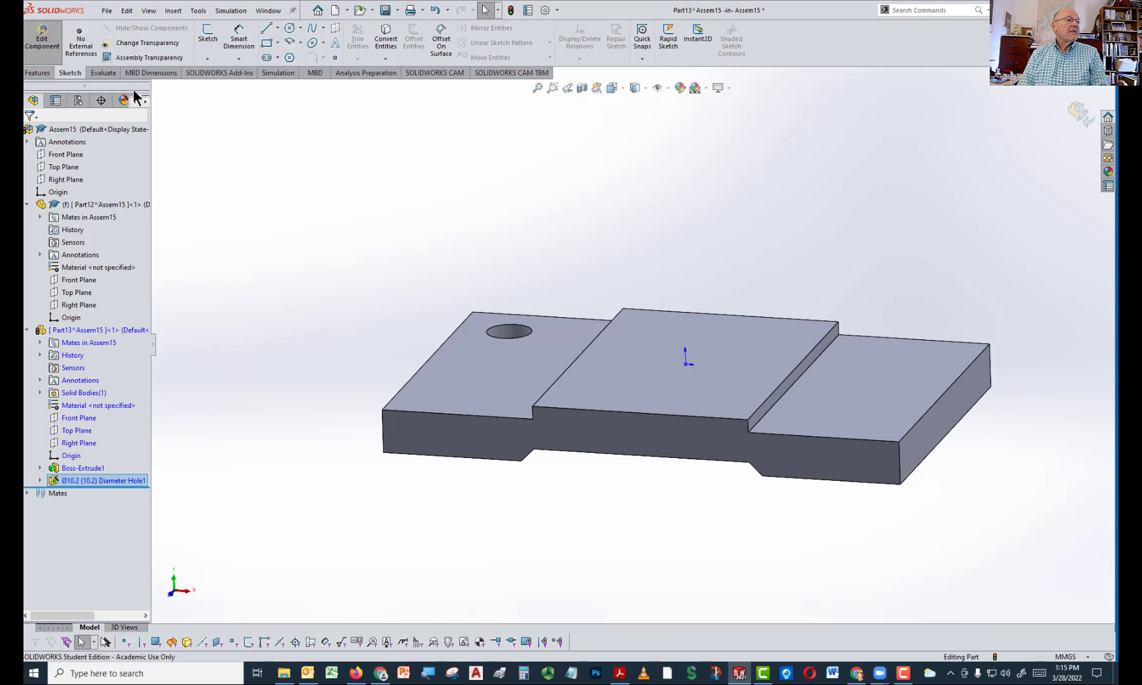
# Mirror the 10.2 mm hole to the plate's opposite end about the edited part's own Right Plane
pyautogui.click(35, 74)
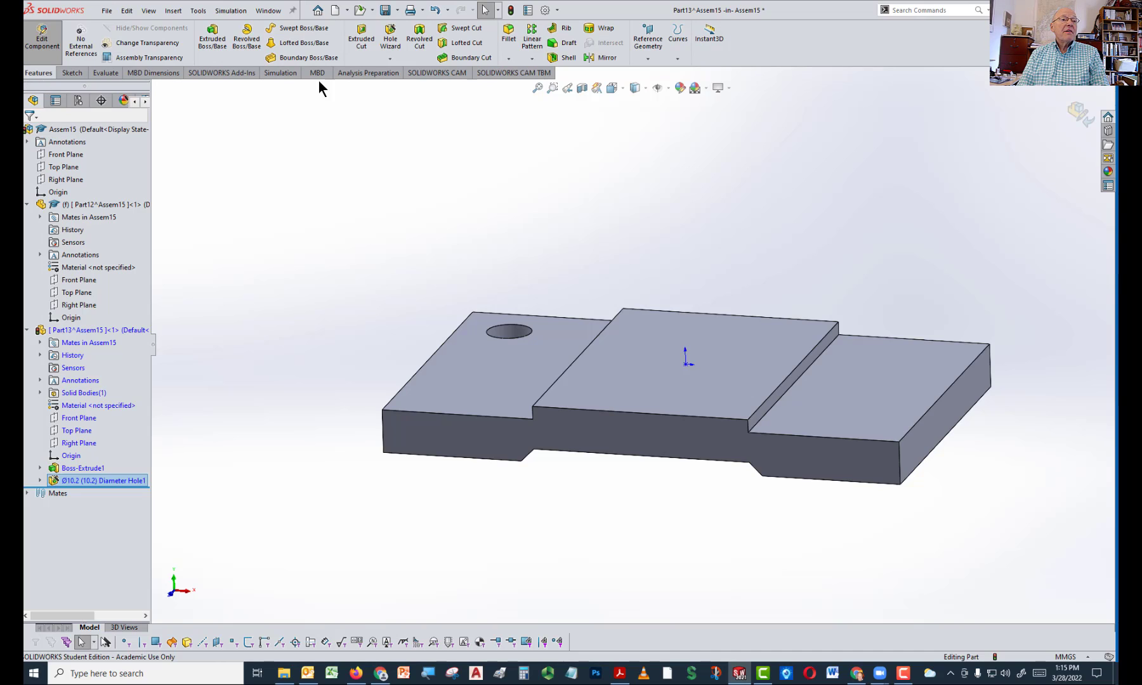
pyautogui.click(600, 59)
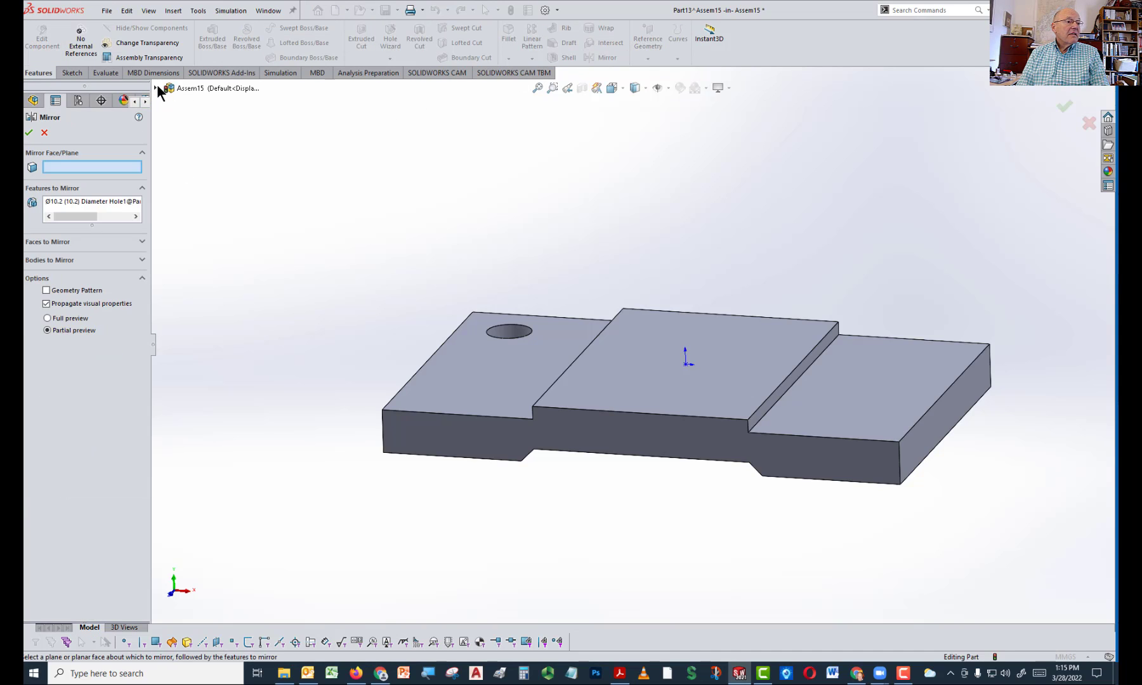
pyautogui.click(156, 88)
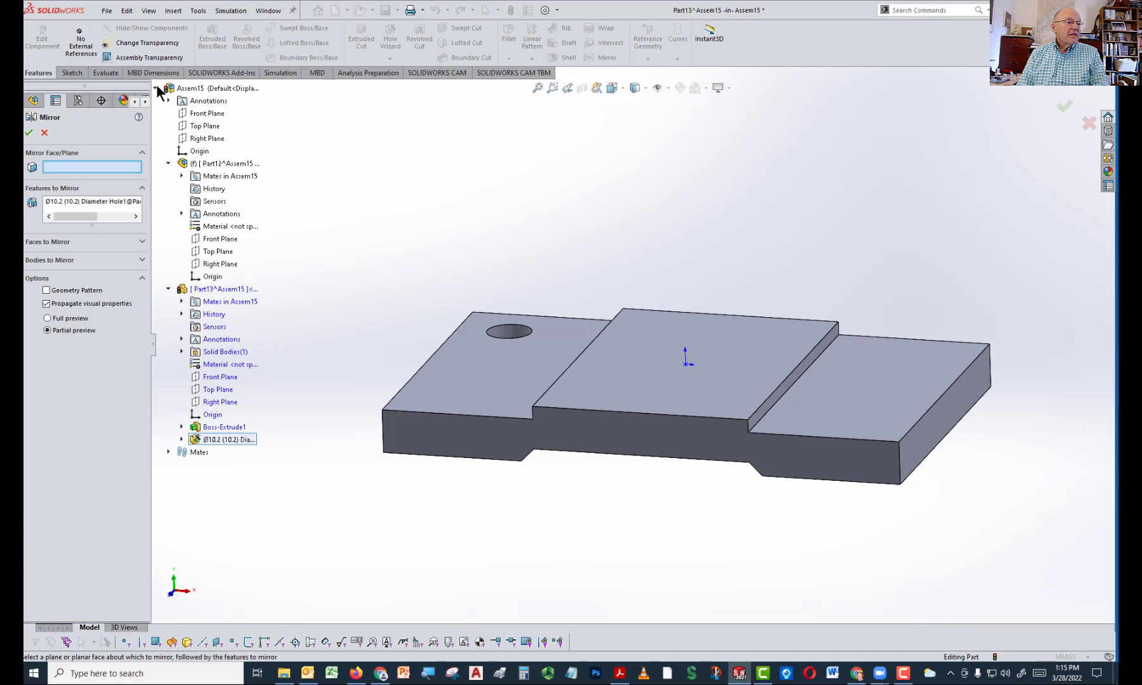
pyautogui.click(214, 248)
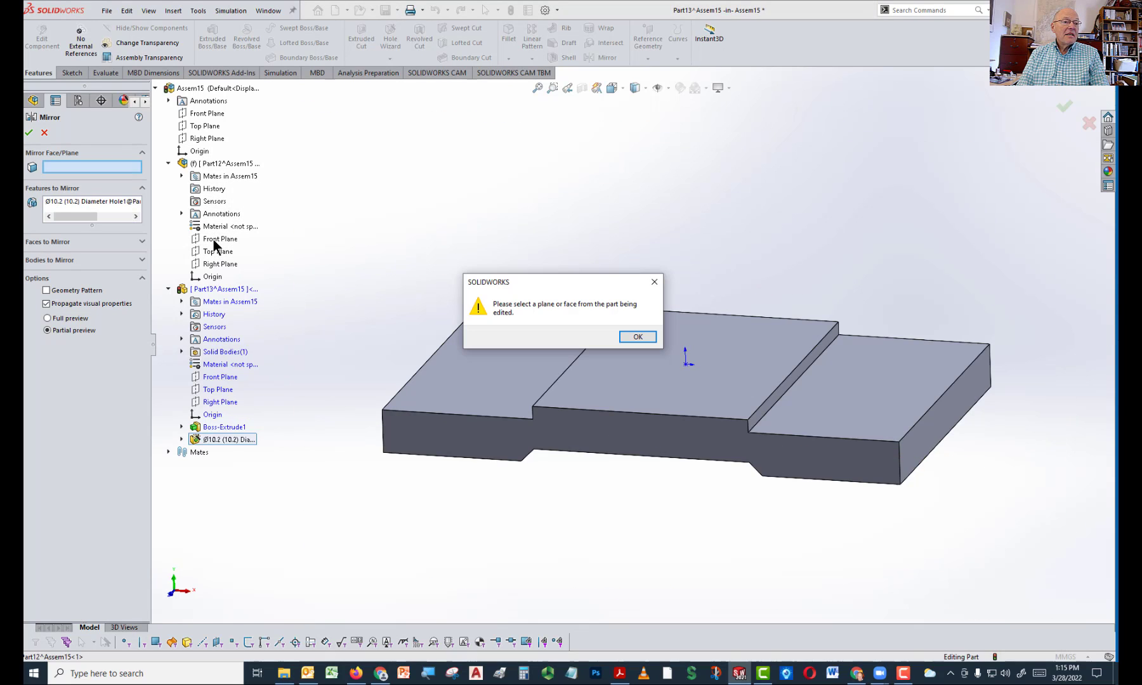
pyautogui.click(654, 282)
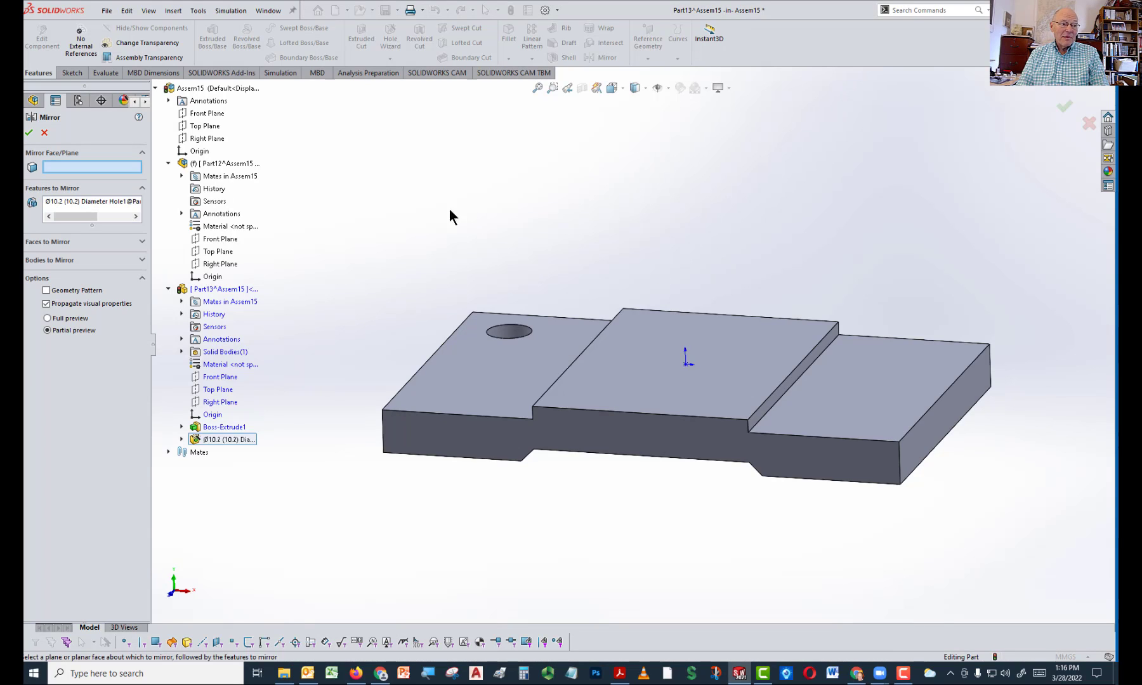
pyautogui.click(220, 402)
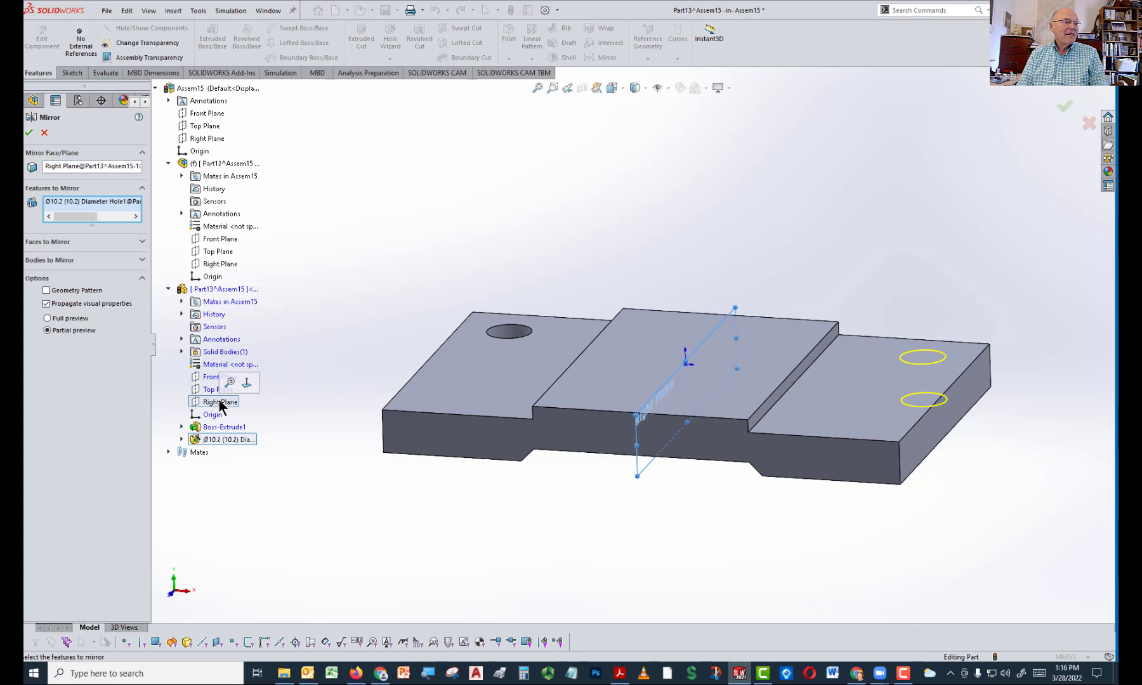
pyautogui.click(29, 133)
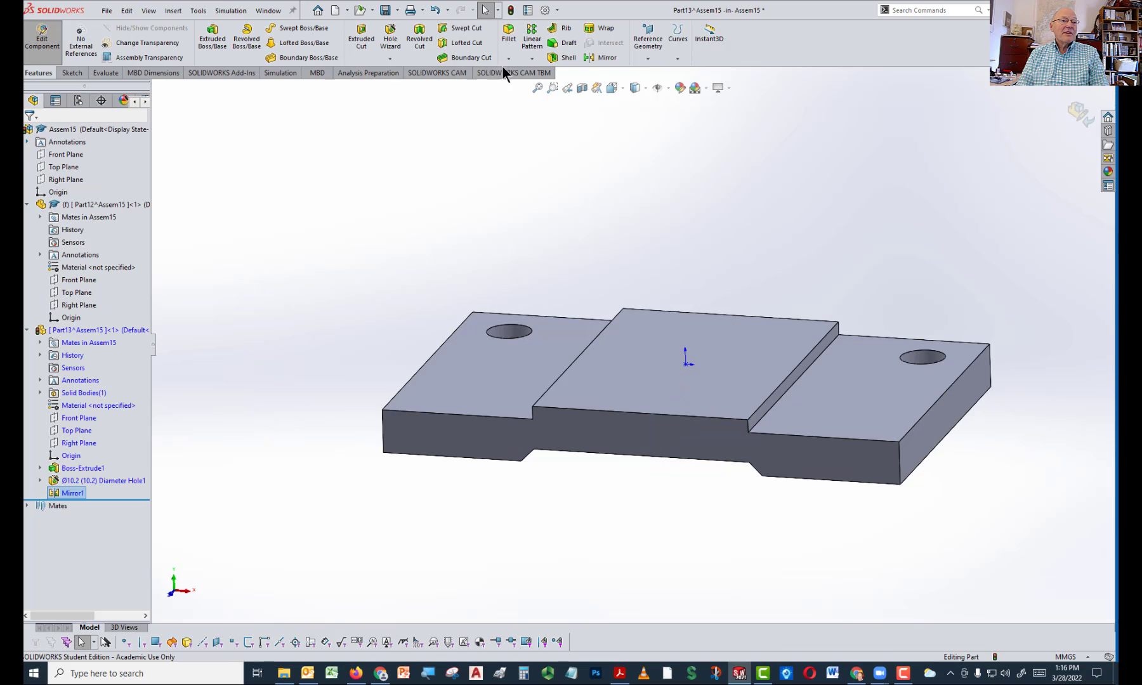
# Mirror the first mirror feature about the edited part's Front Plane to add the holes along the other long side
pyautogui.click(604, 57)
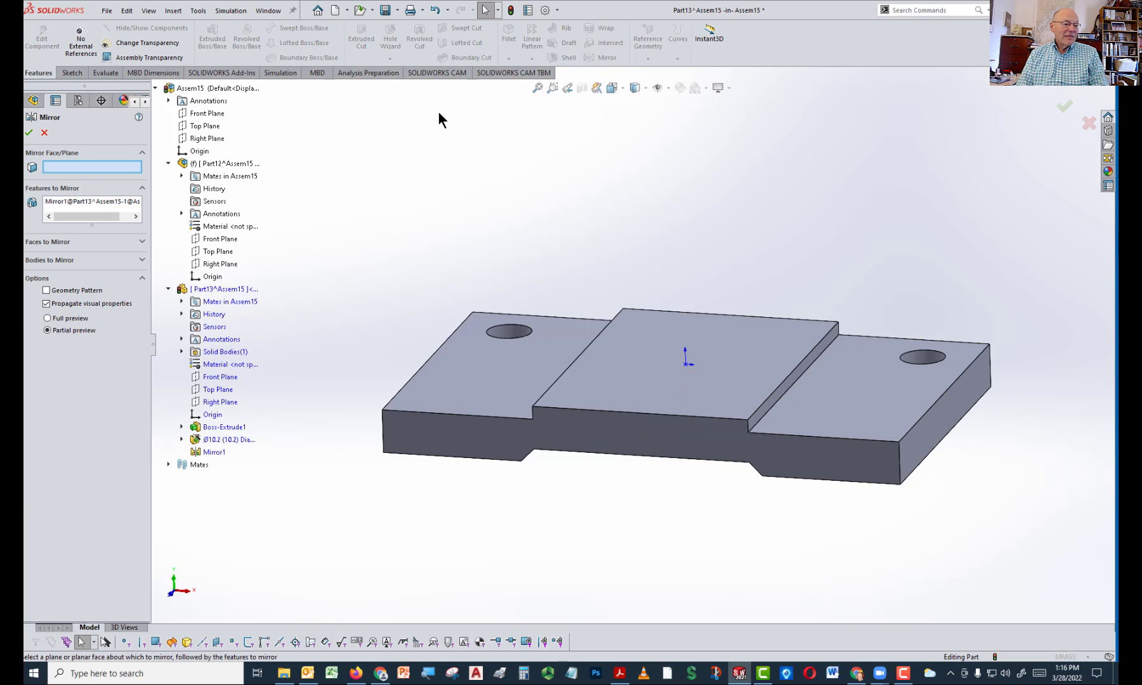
pyautogui.click(218, 378)
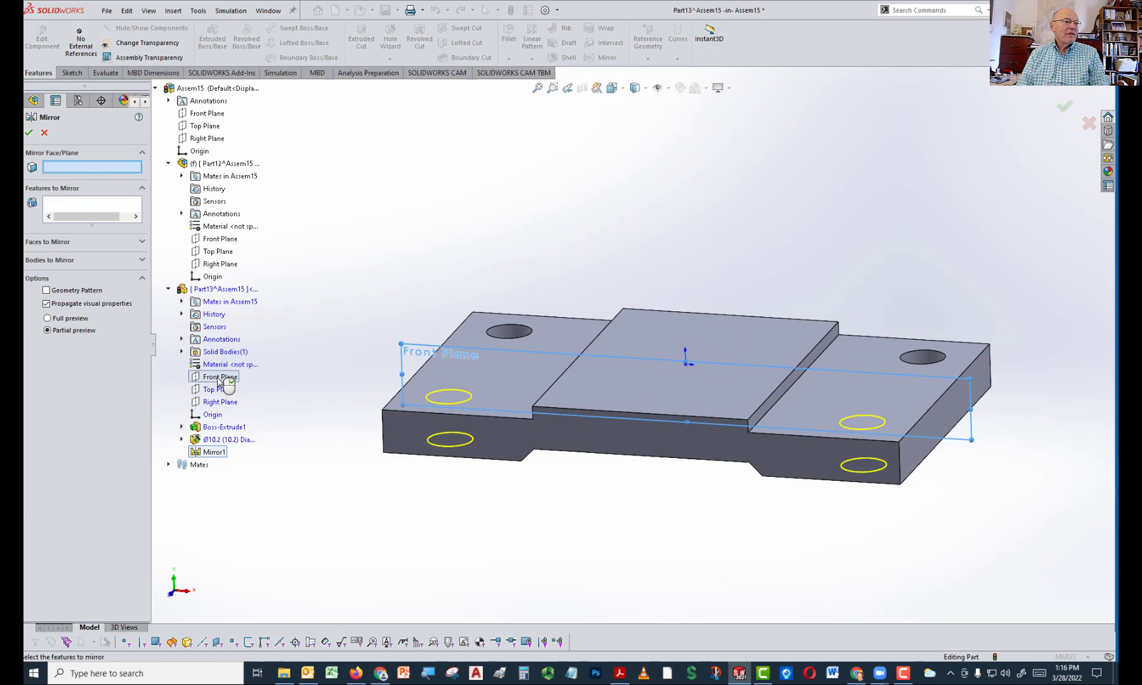
pyautogui.click(29, 133)
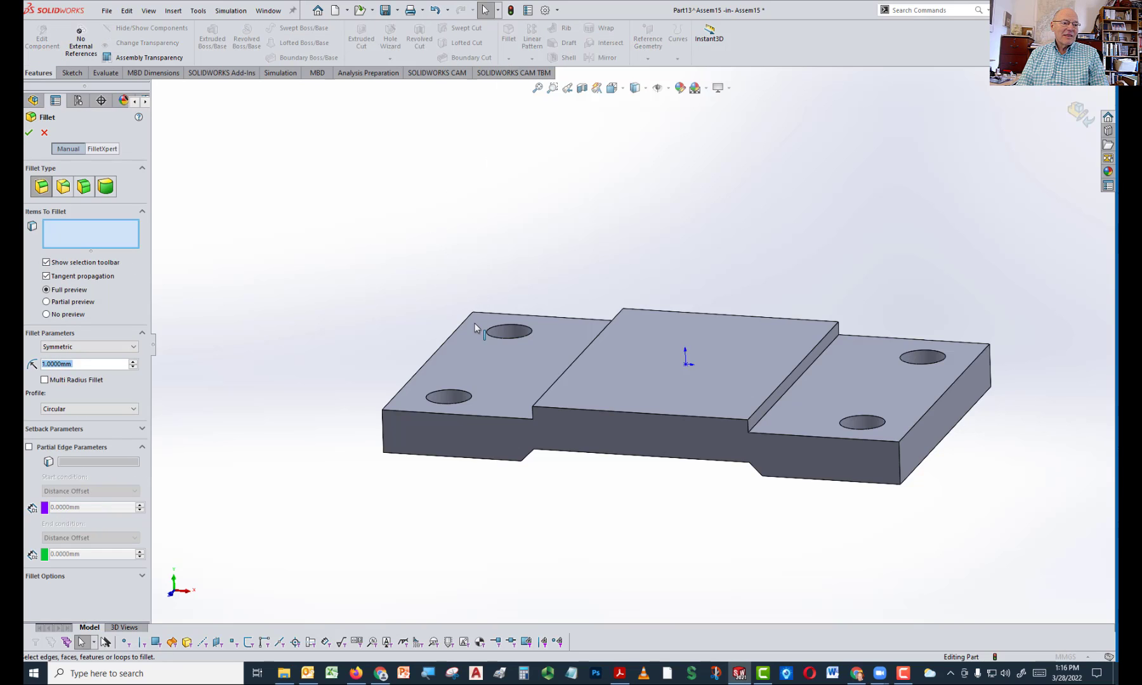
# Fillet the plate's four vertical corner edges with a symmetric 12 mm radius
pyautogui.click(383, 434)
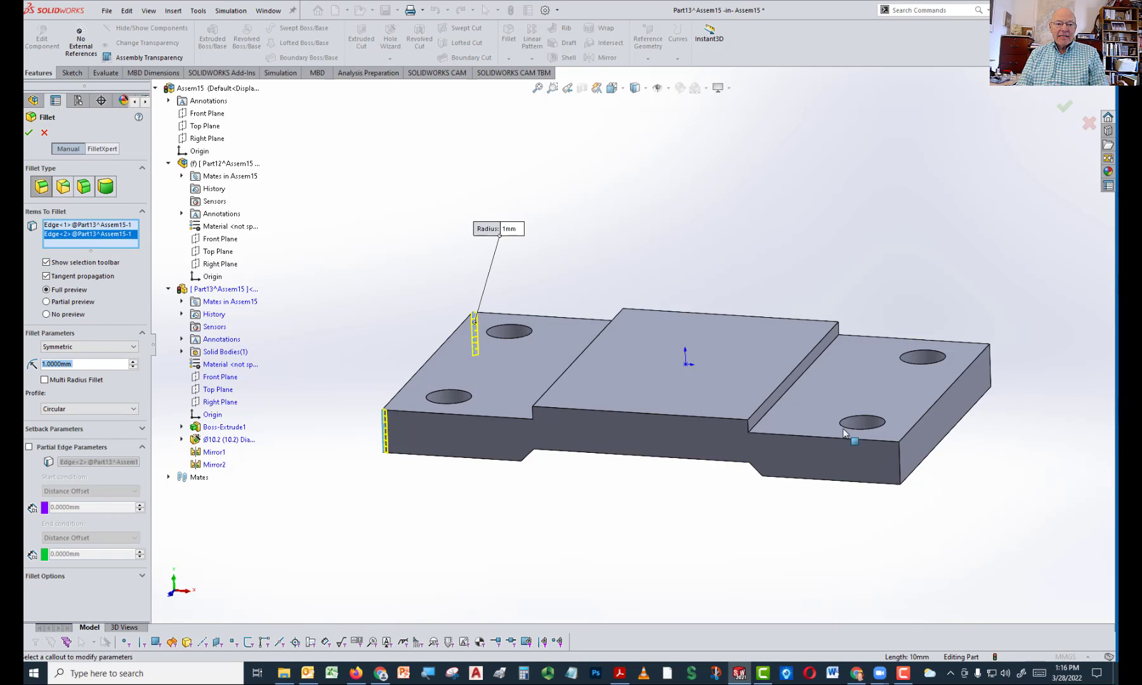
pyautogui.click(899, 466)
pyautogui.click(988, 368)
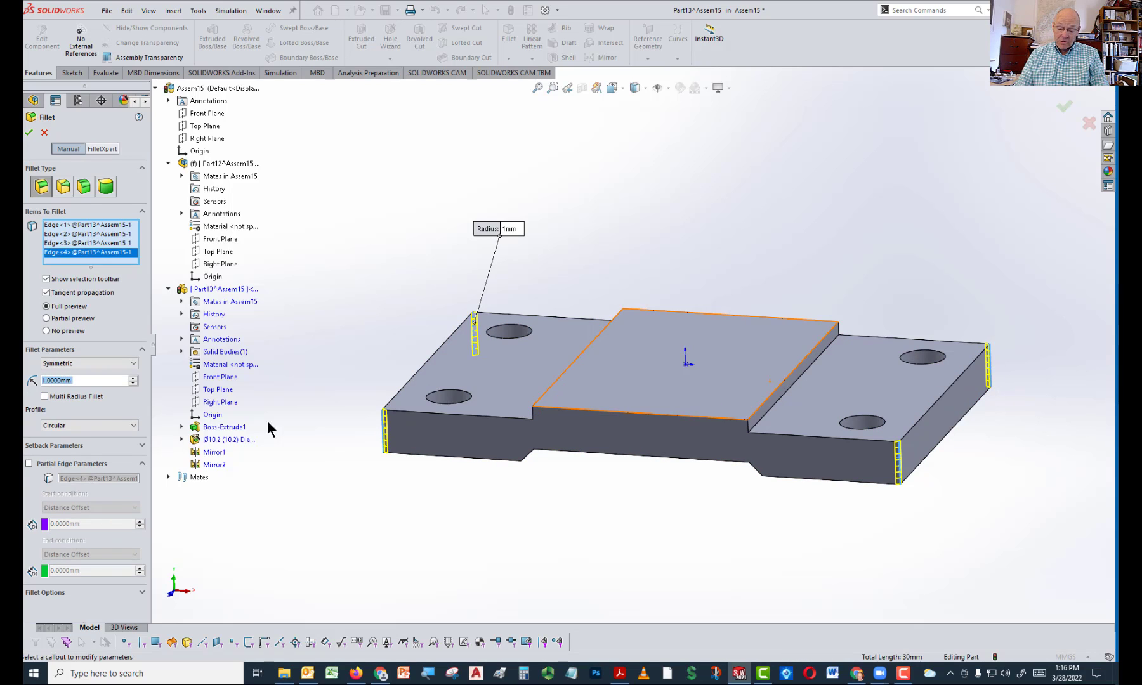
pyautogui.write('12')
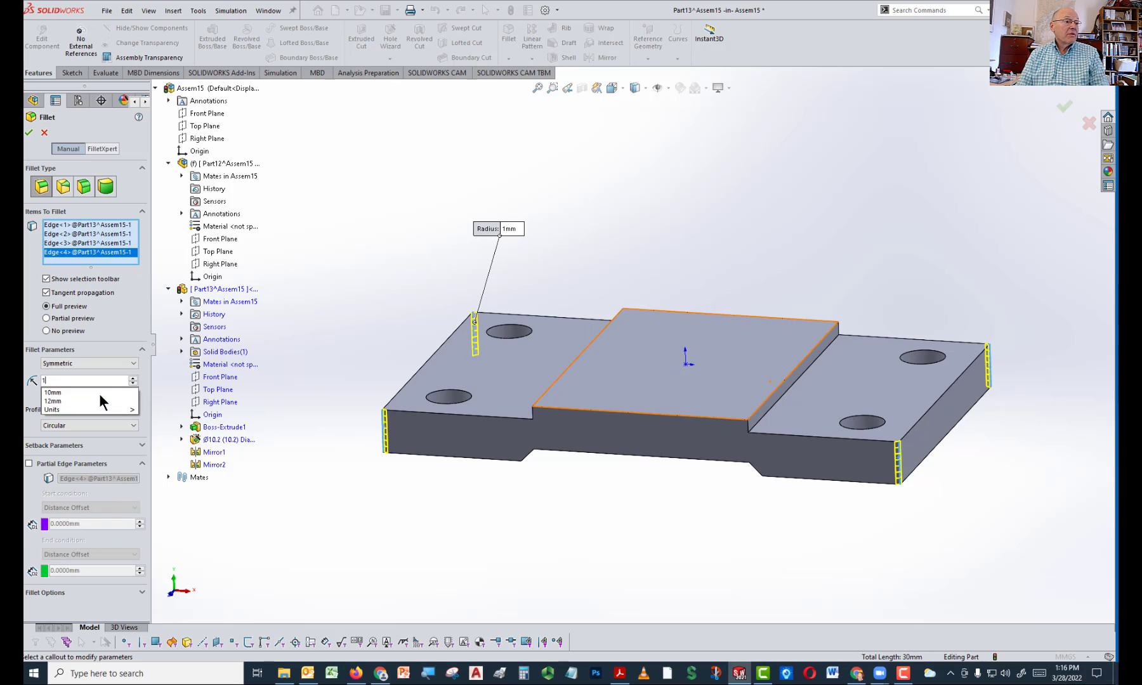
pyautogui.press('Return')
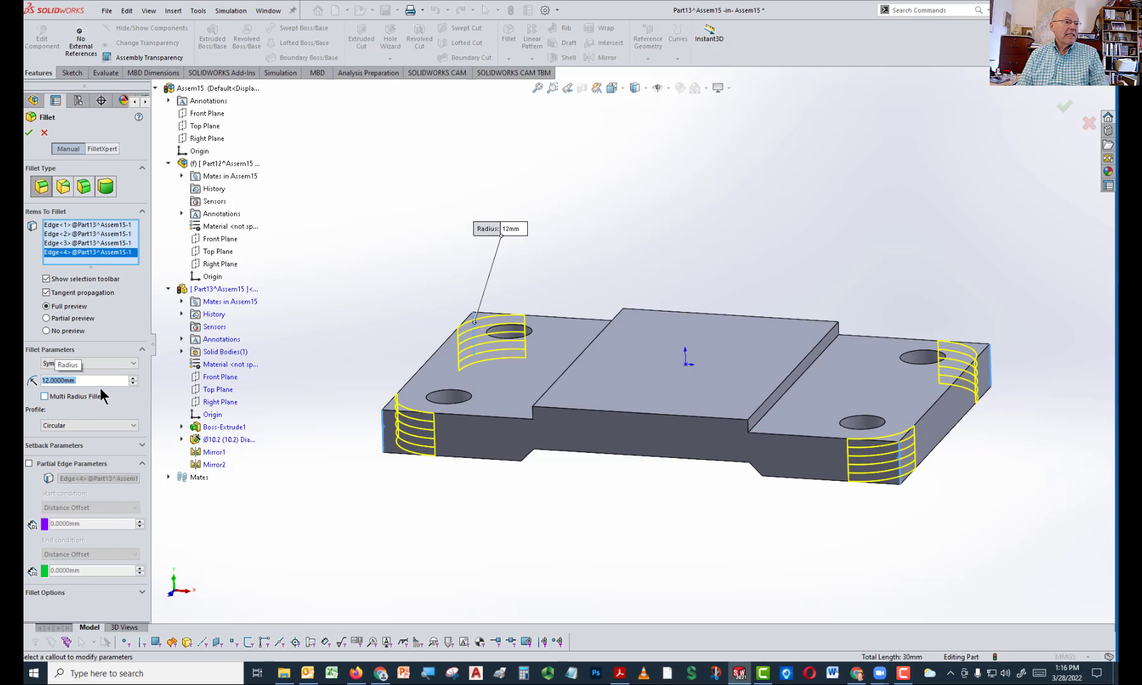
pyautogui.click(28, 132)
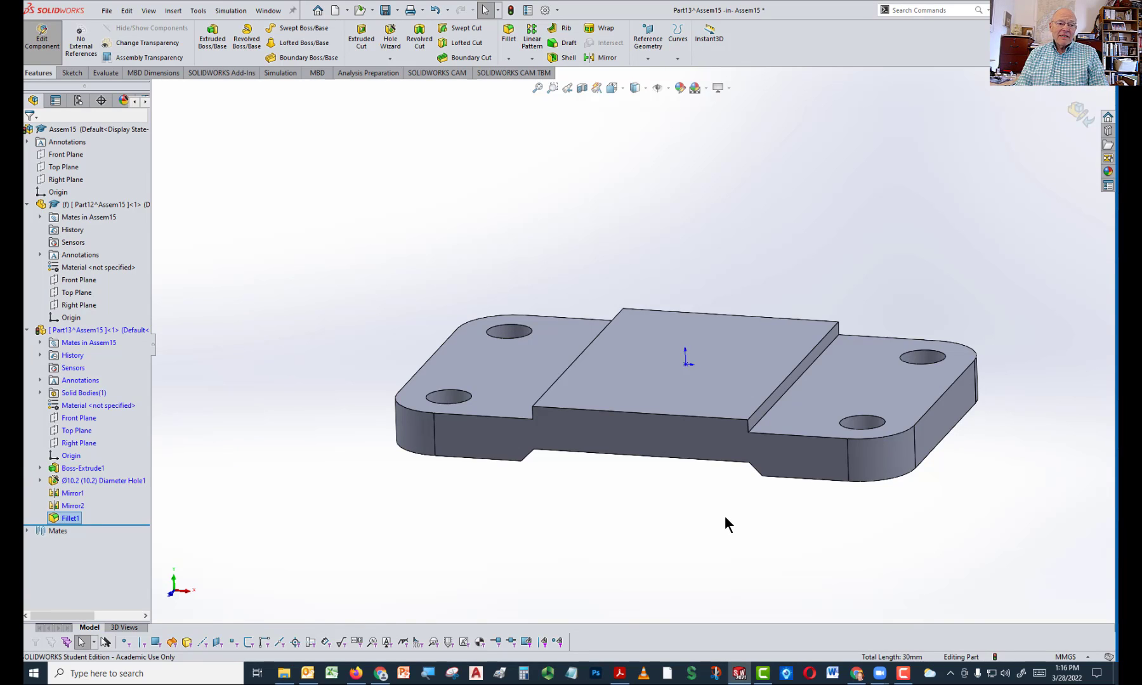
# Inspect the finished plate and leave part editing to return to the assembly
pyautogui.moveTo(724, 518); pyautogui.dragTo(681, 408, button='middle')
pyautogui.scroll(-5, 680, 408)
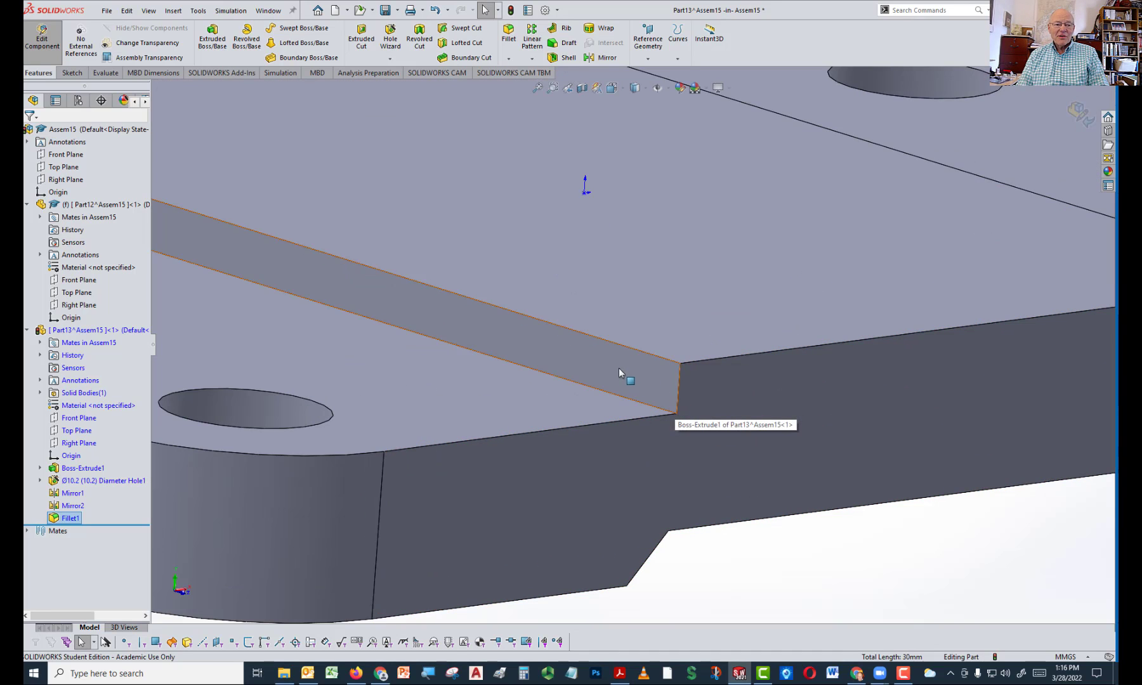
pyautogui.press('f')
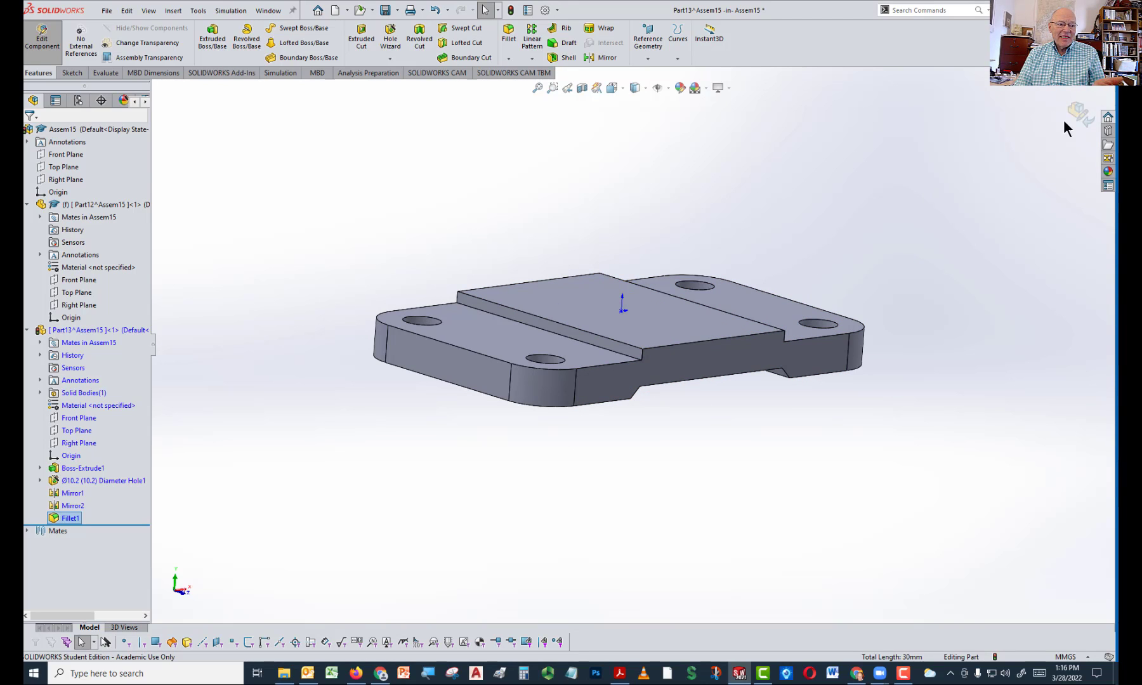
pyautogui.click(1079, 114)
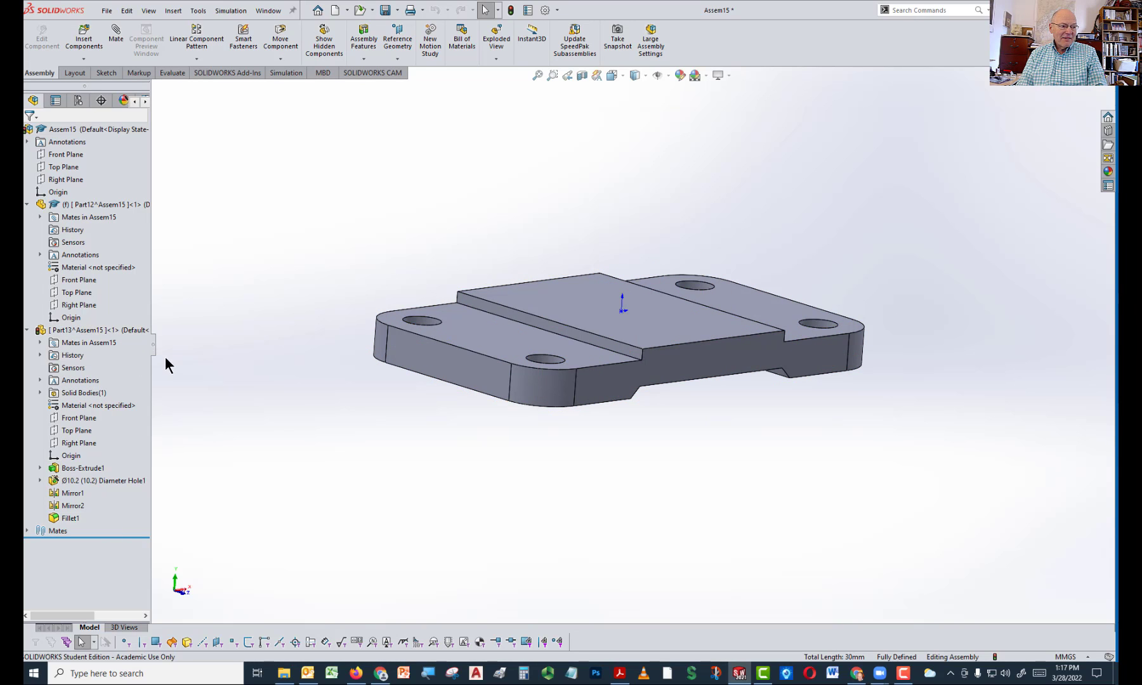
# Widen the feature tree and rename the plate part as BottomPlate
pyautogui.moveTo(153, 354); pyautogui.dragTo(252, 355)
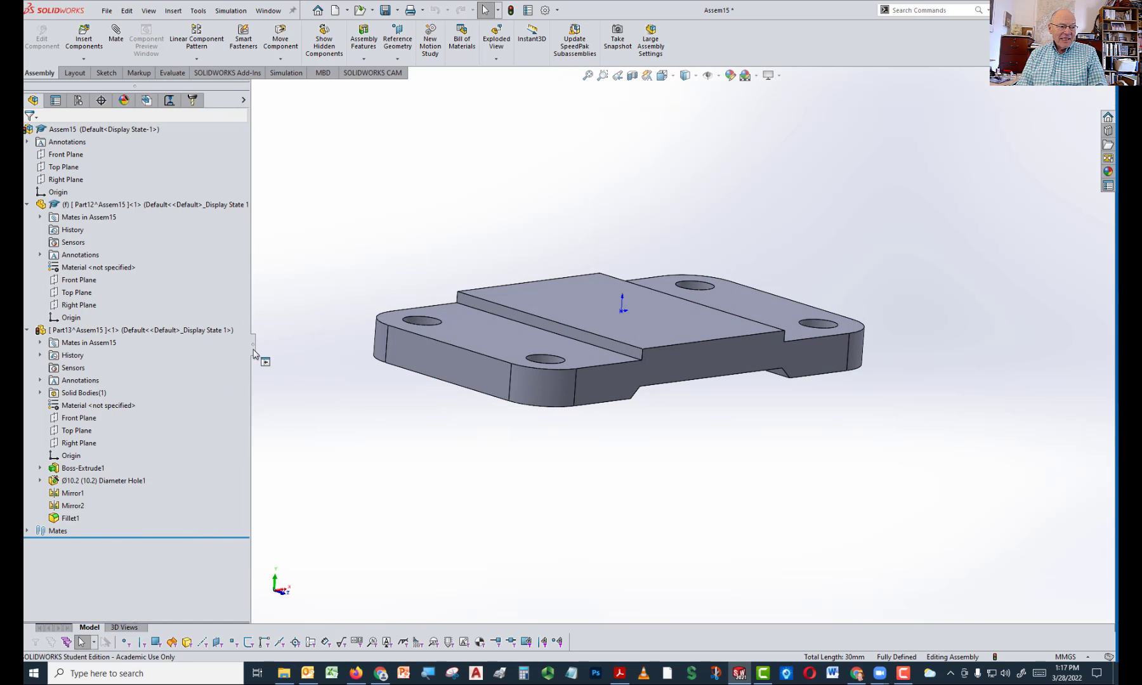
pyautogui.click(62, 330)
pyautogui.click(61, 329)
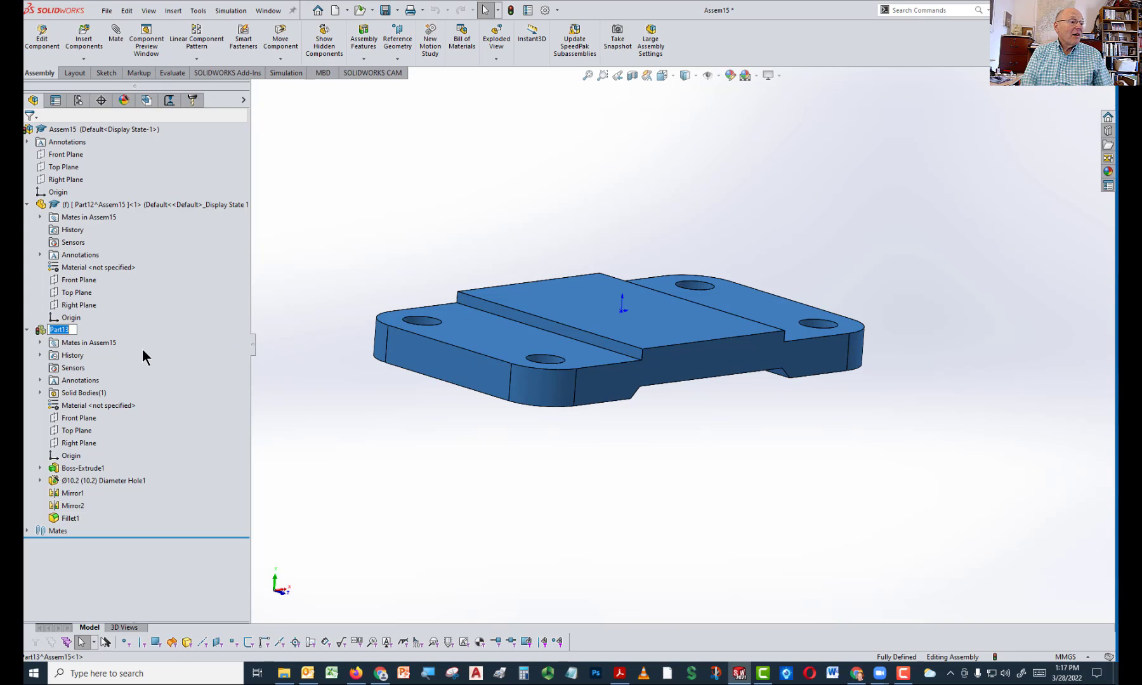
pyautogui.write('BottomPlate')
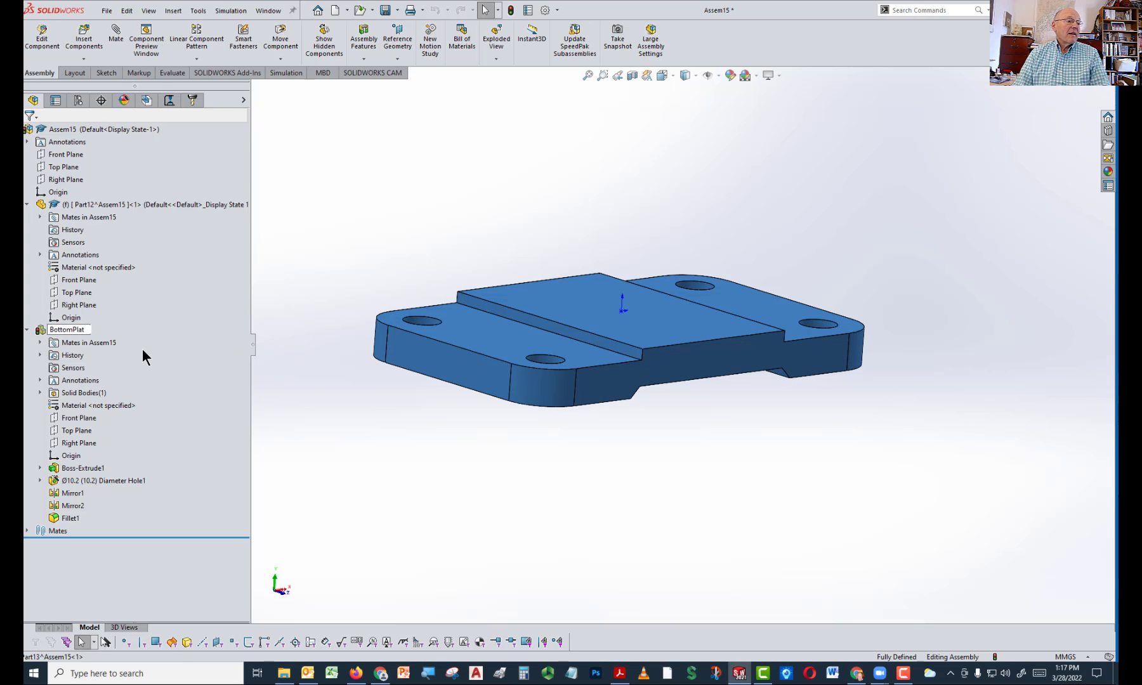
pyautogui.press('Return')
pyautogui.click(323, 409)
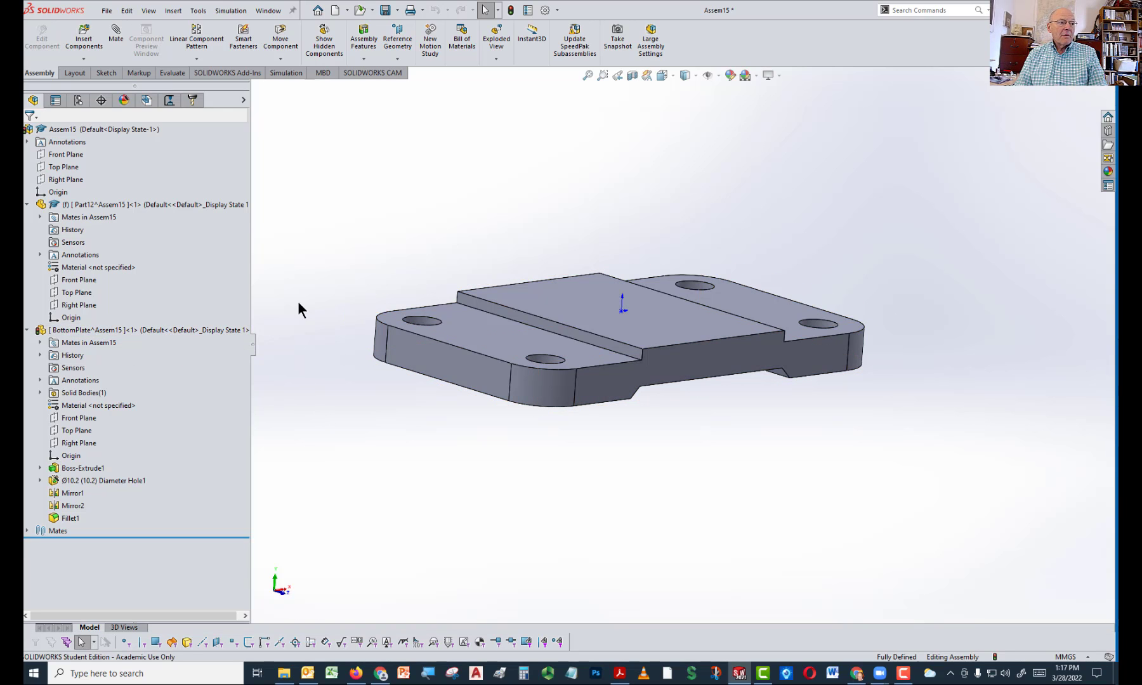
# Insert a new part, check the bracket in the reference PDF, and place the part on BottomPlate's lower top face at one end
pyautogui.click(83, 58)
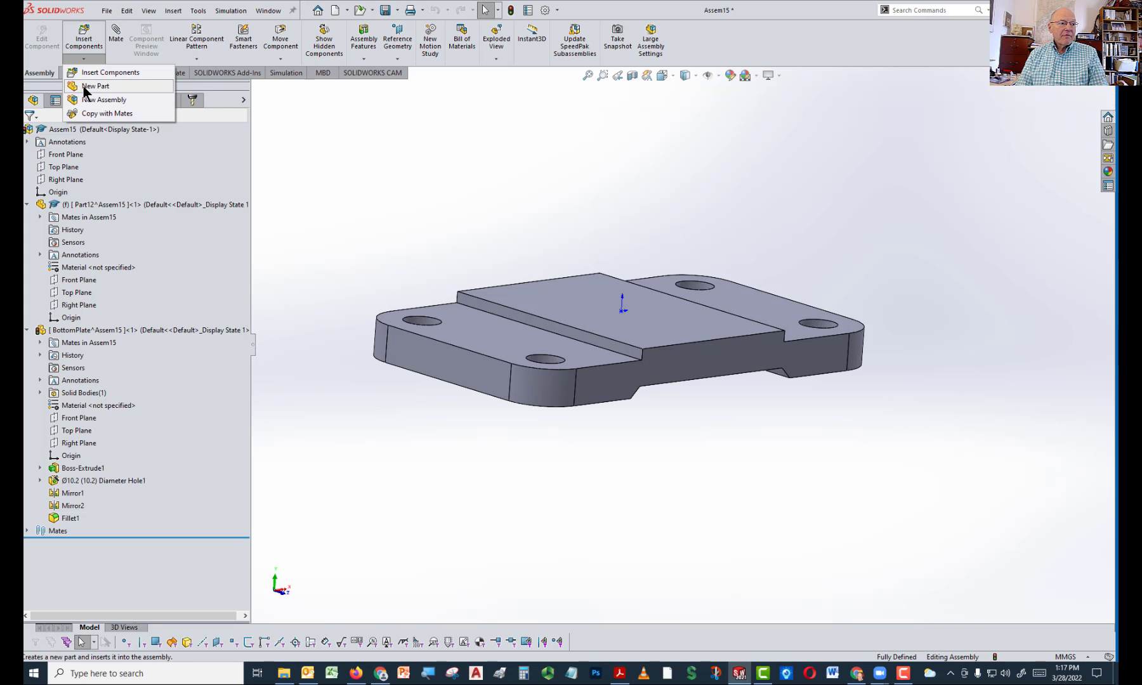
pyautogui.click(89, 85)
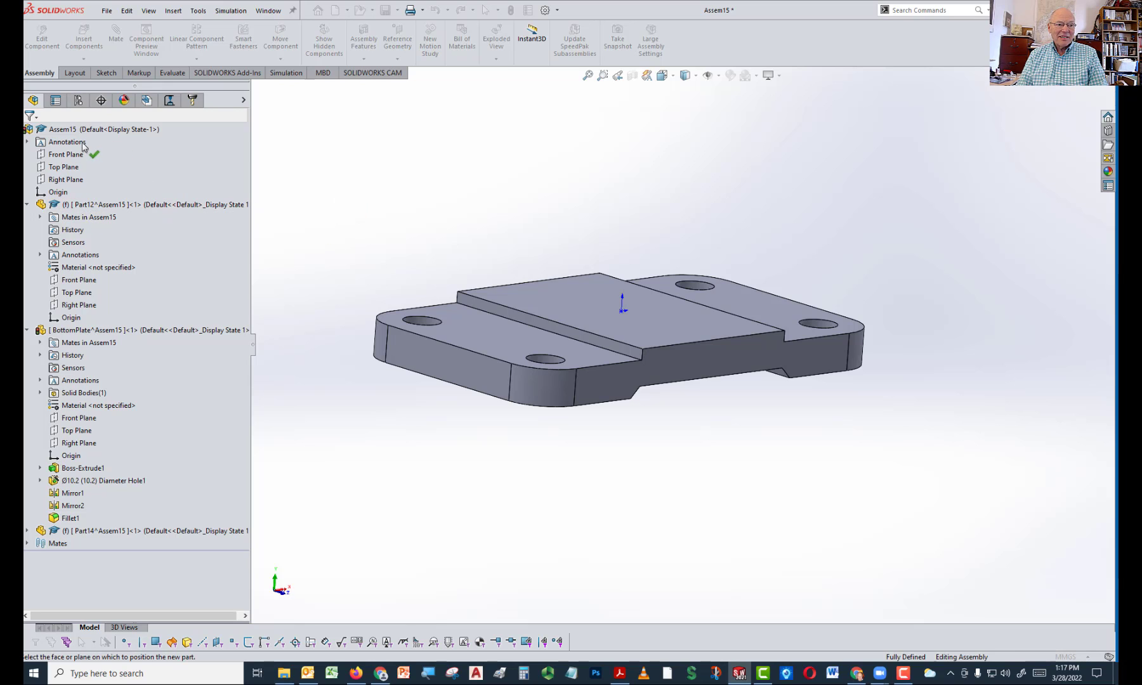
pyautogui.scroll(-5, 540, 338)
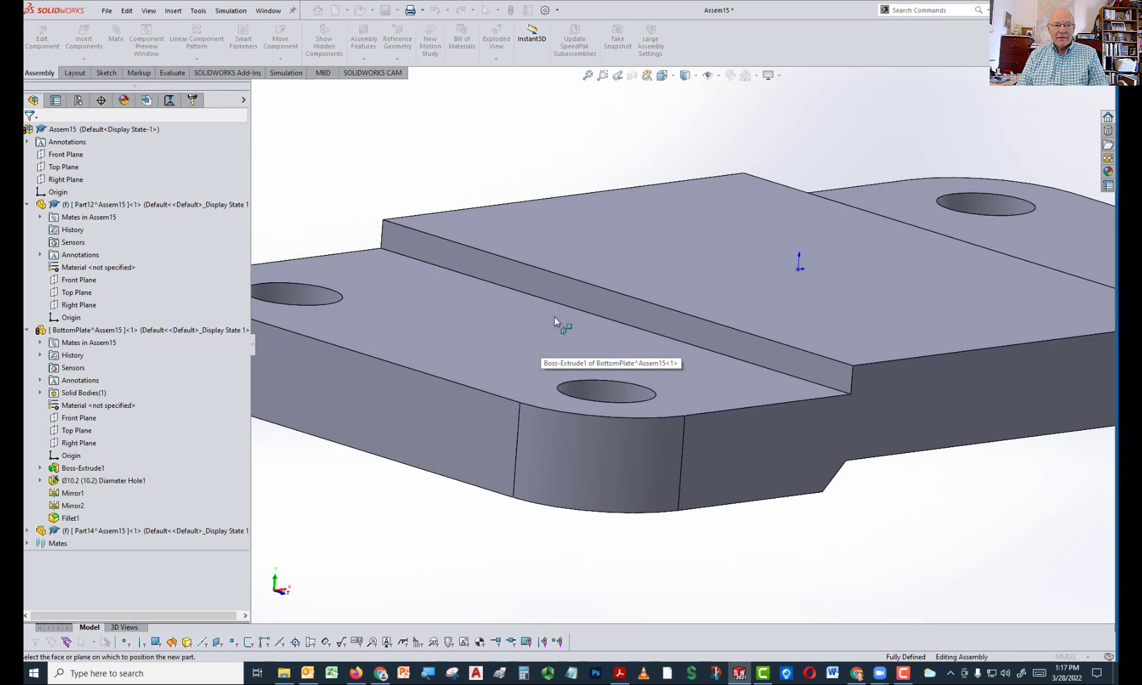
pyautogui.scroll(2, 545, 272)
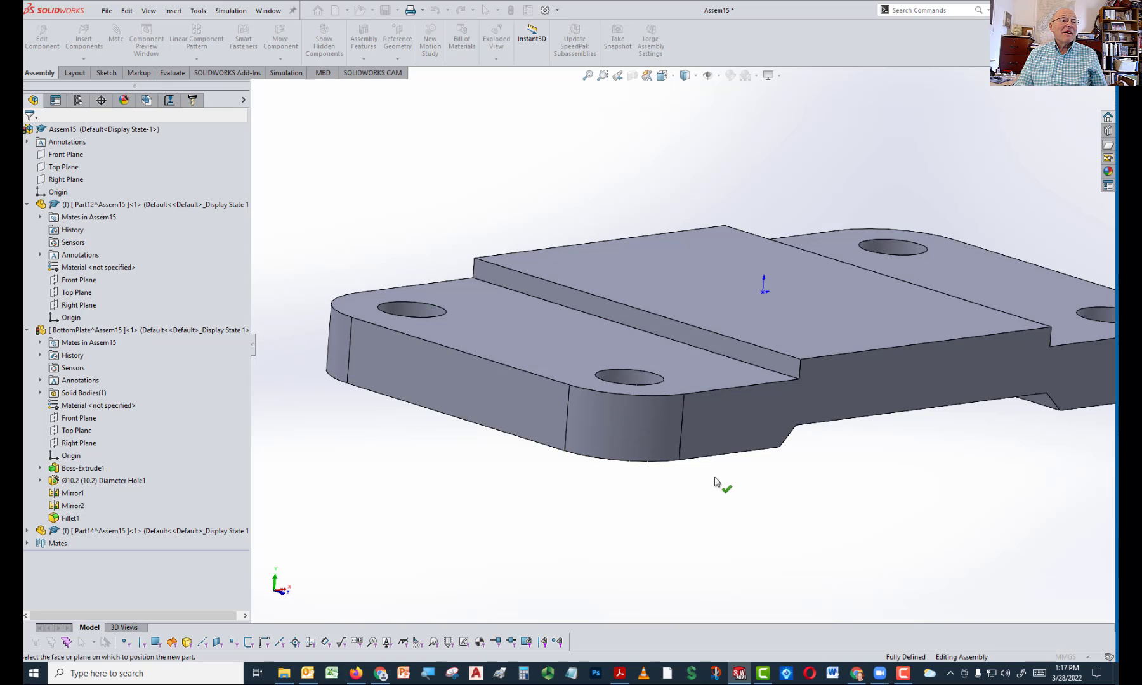
pyautogui.hotkey('alt', 'Tab')
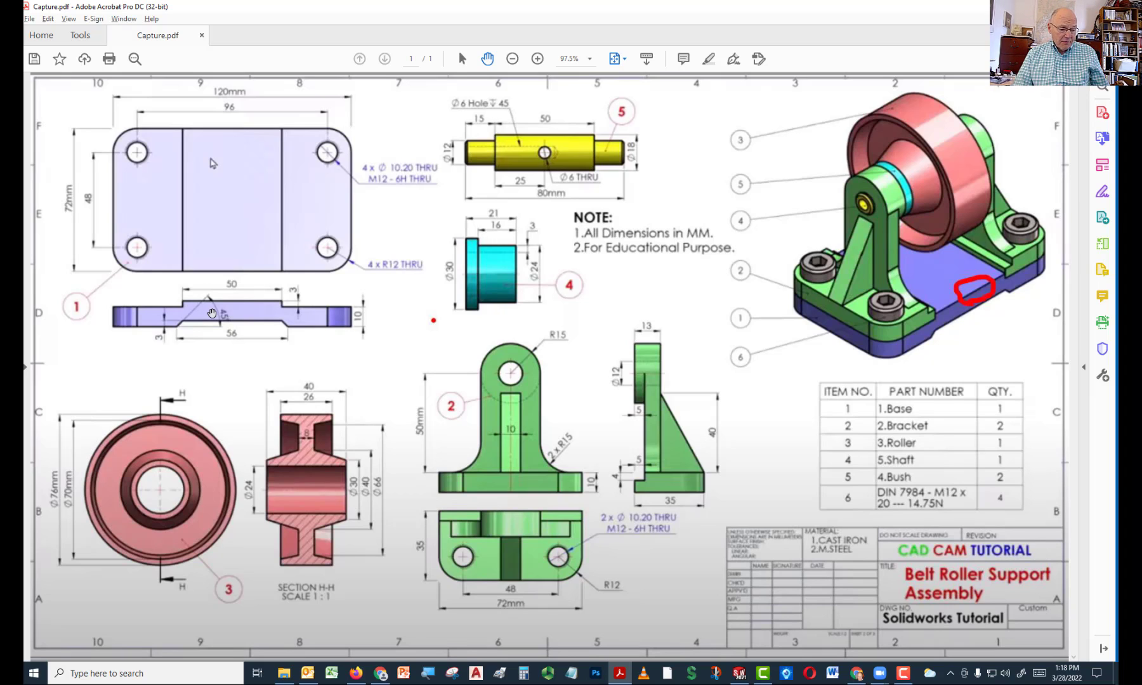
pyautogui.hotkey('alt', 'Tab')
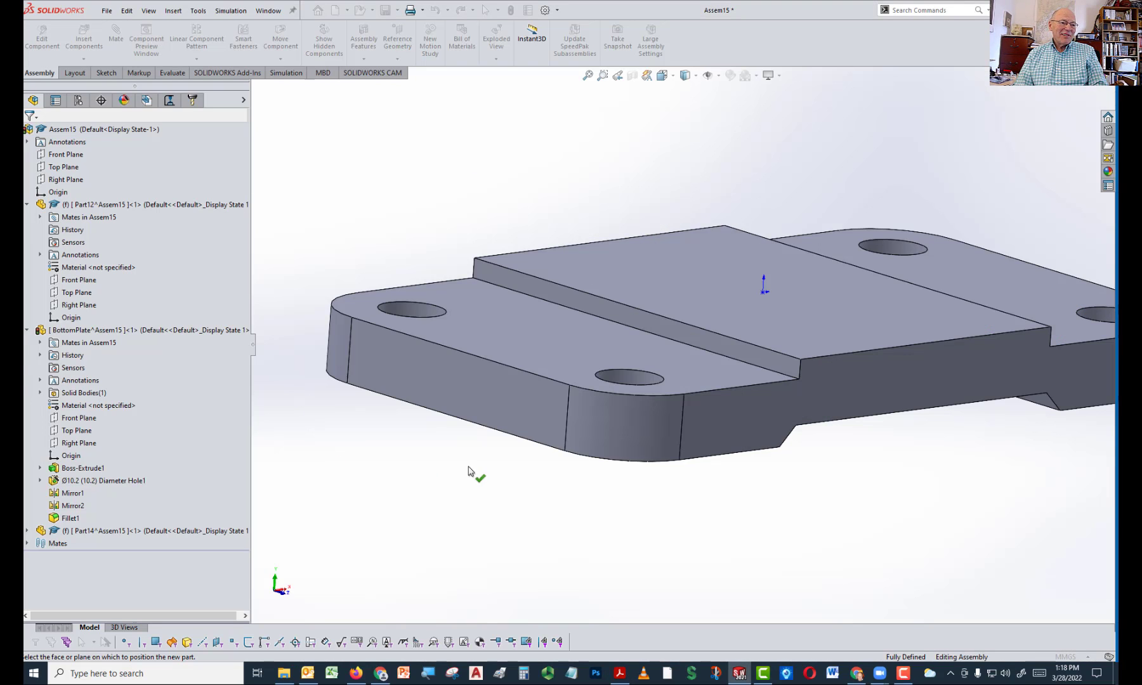
pyautogui.moveTo(474, 474); pyautogui.dragTo(410, 370, button='middle')
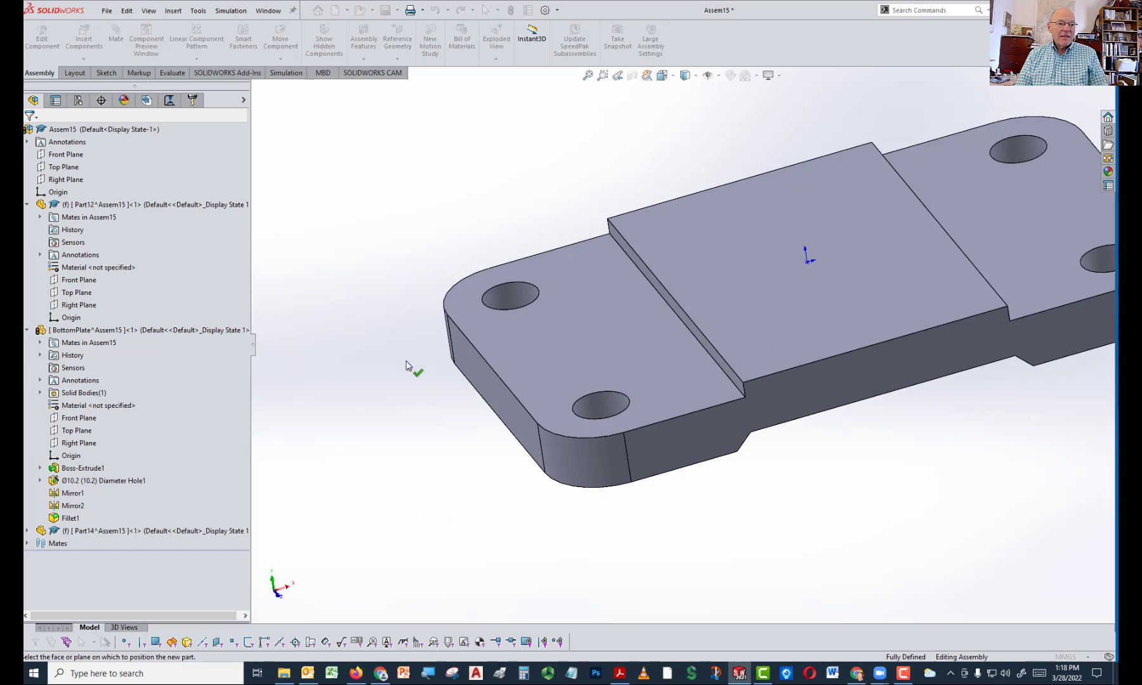
pyautogui.click(576, 330)
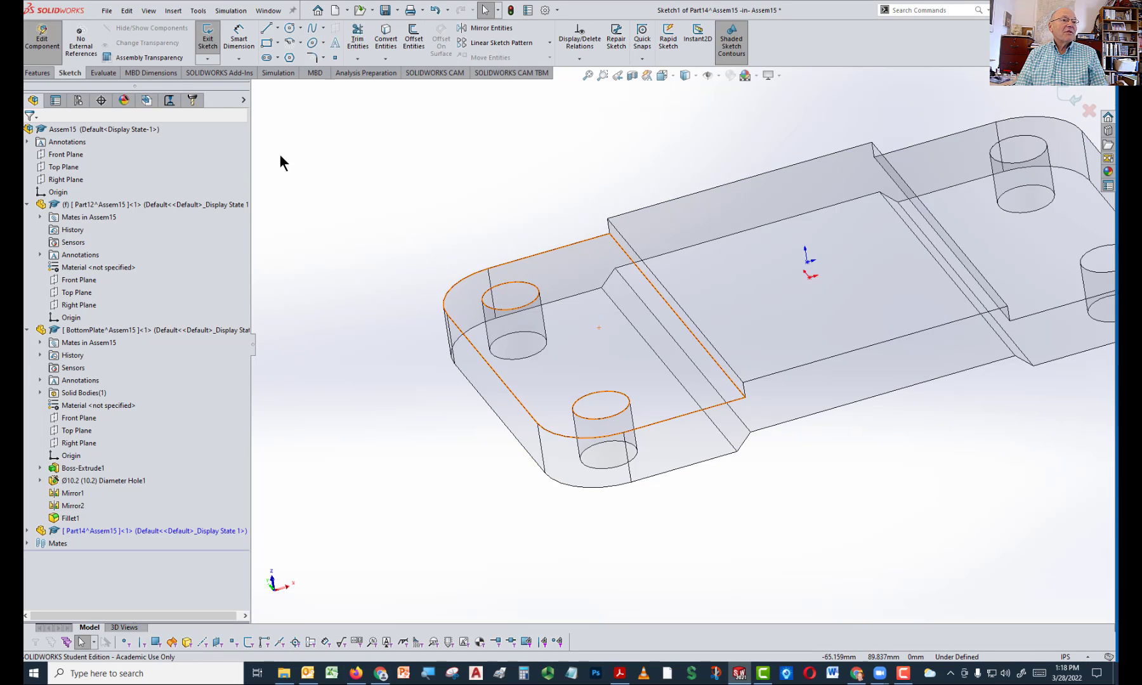
# Convert the outline of BottomPlate's lower end face into the new part's sketch
pyautogui.click(385, 42)
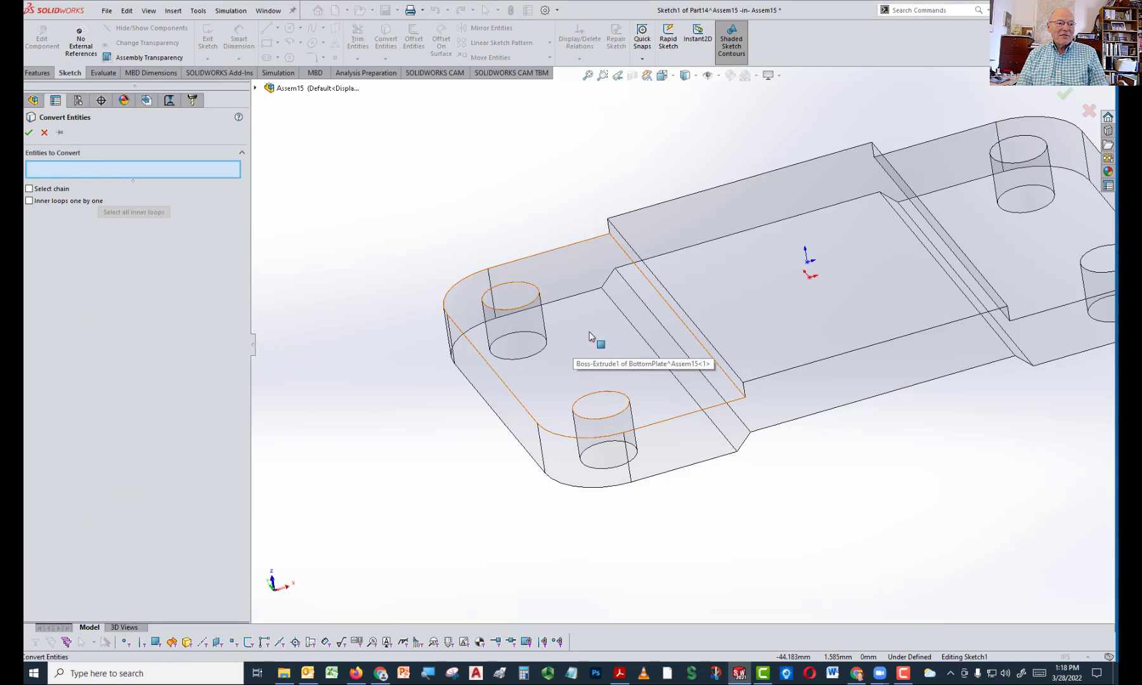
pyautogui.moveTo(738, 532); pyautogui.dragTo(715, 481, button='middle')
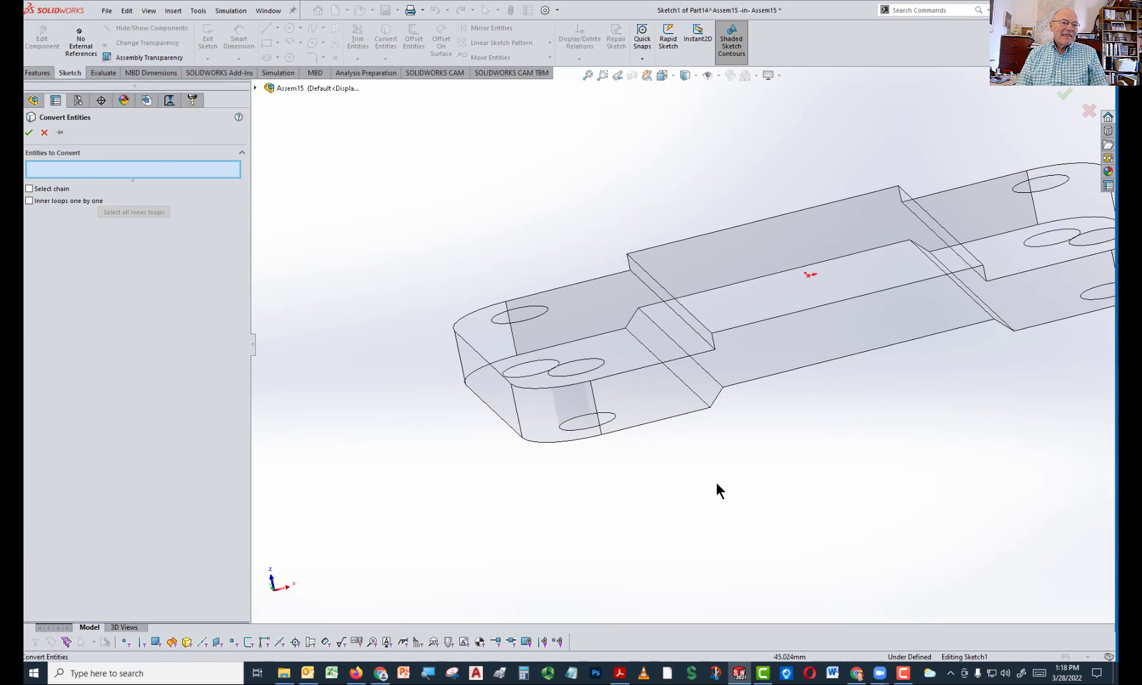
pyautogui.click(592, 310)
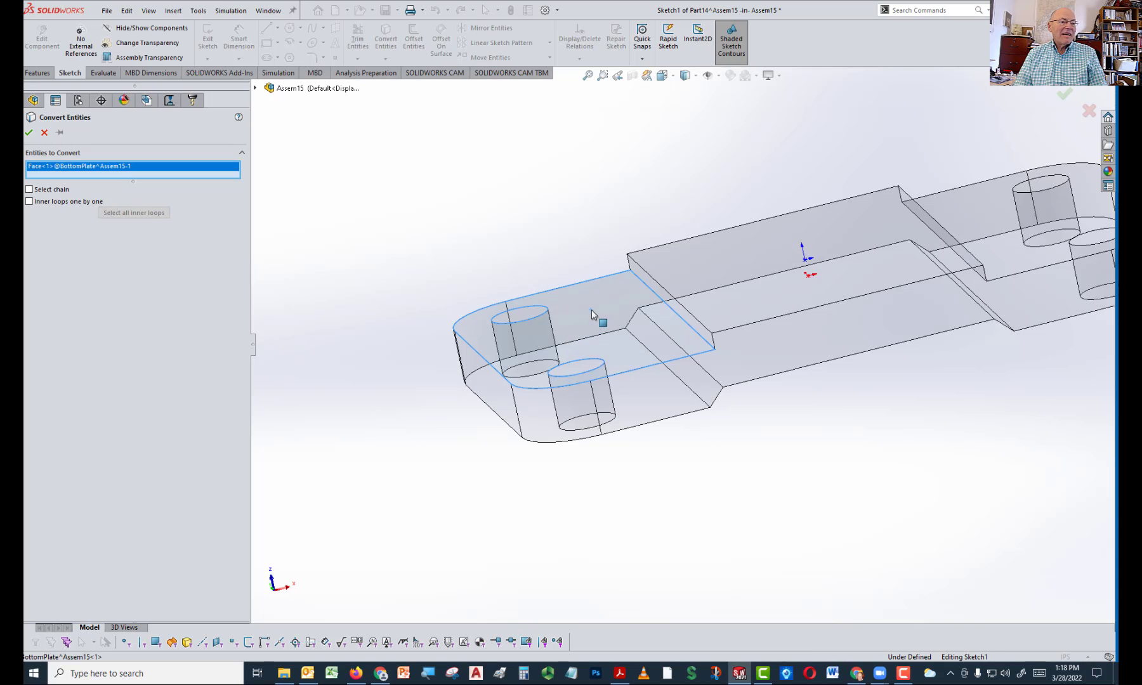
pyautogui.moveTo(417, 248); pyautogui.dragTo(433, 298, button='middle')
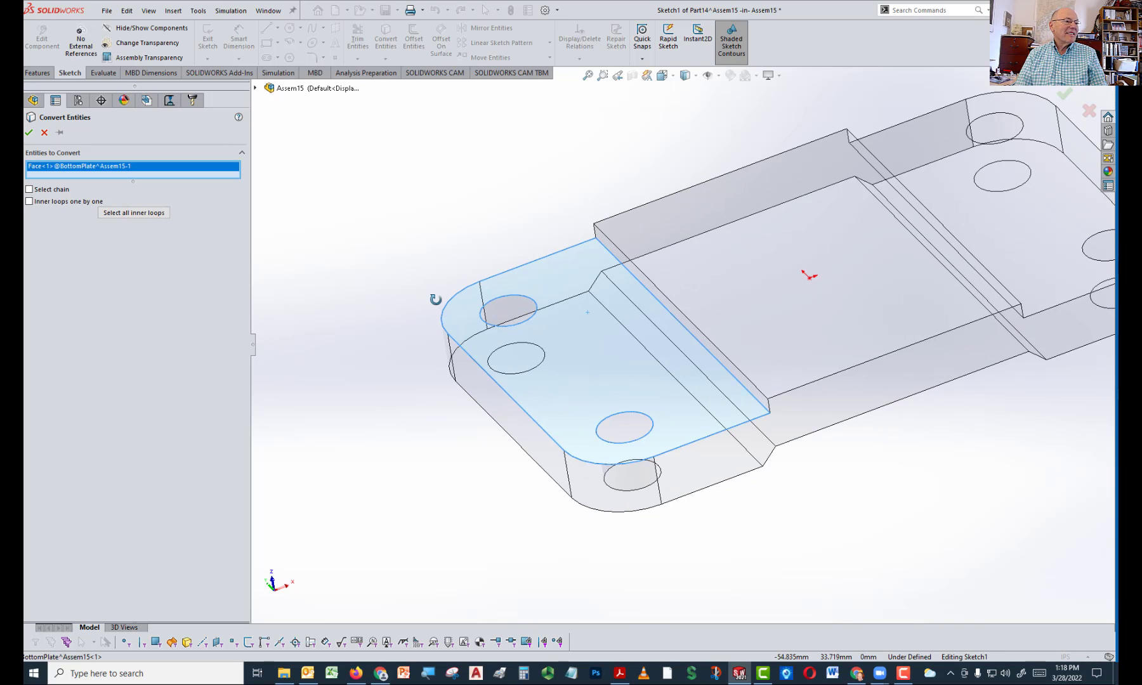
pyautogui.click(29, 133)
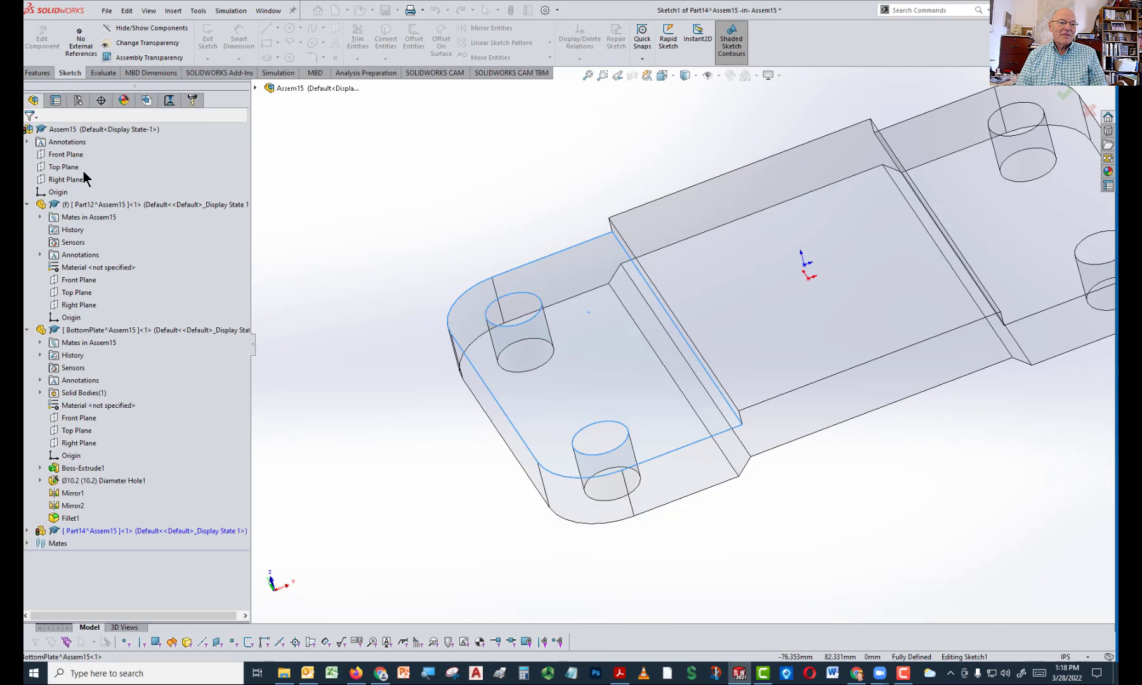
pyautogui.moveTo(474, 565)
pyautogui.mouseDown(button='middle')
pyautogui.moveTo(474, 606)
pyautogui.moveTo(464, 492)
pyautogui.mouseUp(button='middle')
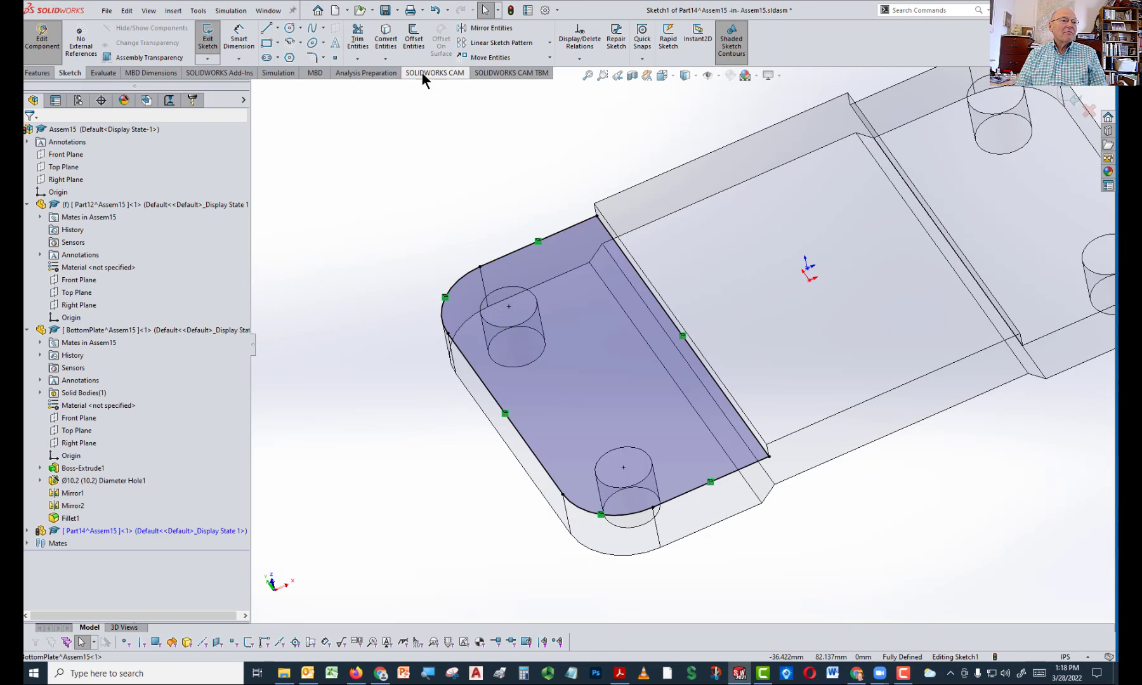
# Convert the upper circular edges of the two holes in that end face into the same sketch
pyautogui.click(386, 39)
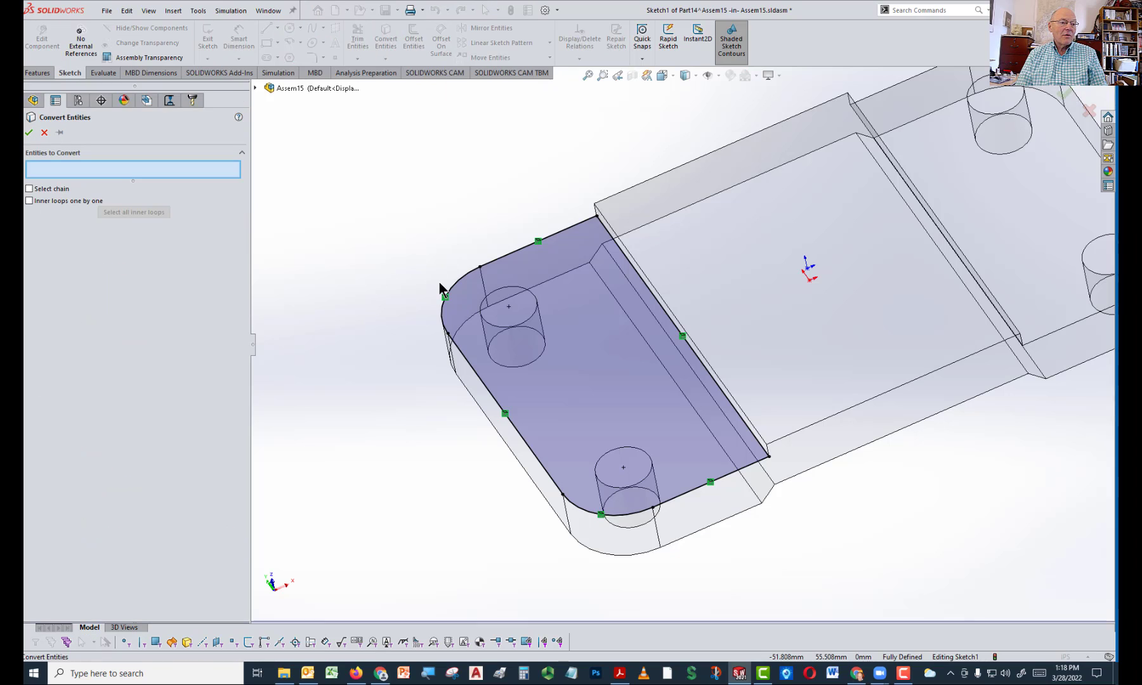
pyautogui.click(485, 295)
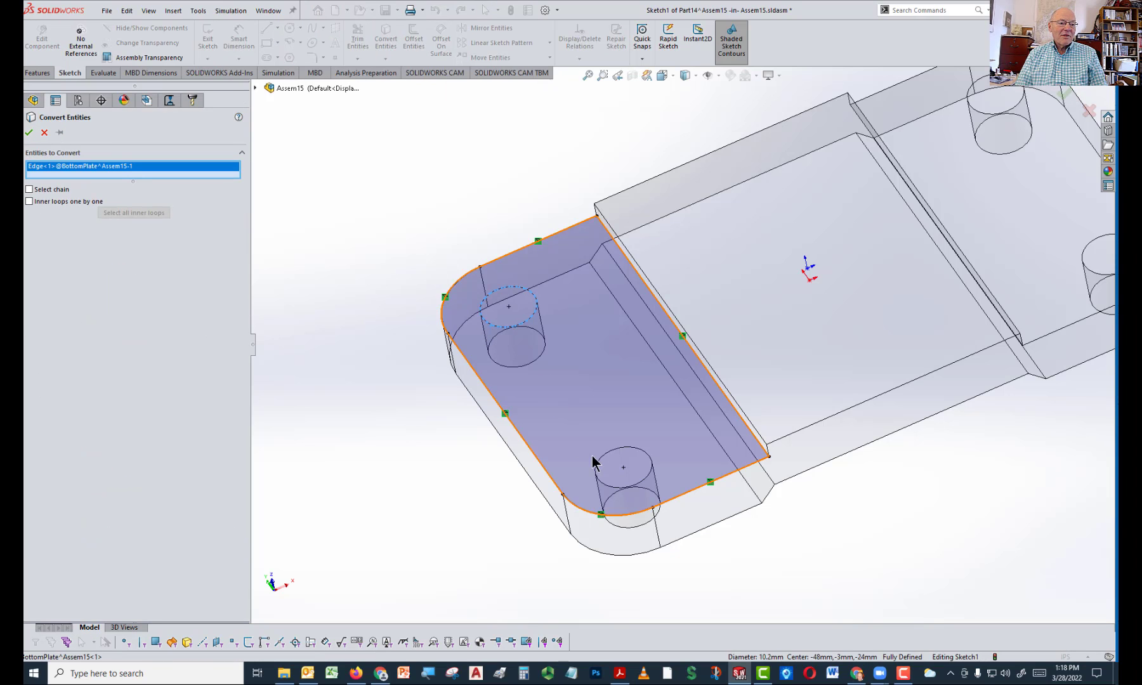
pyautogui.click(623, 450)
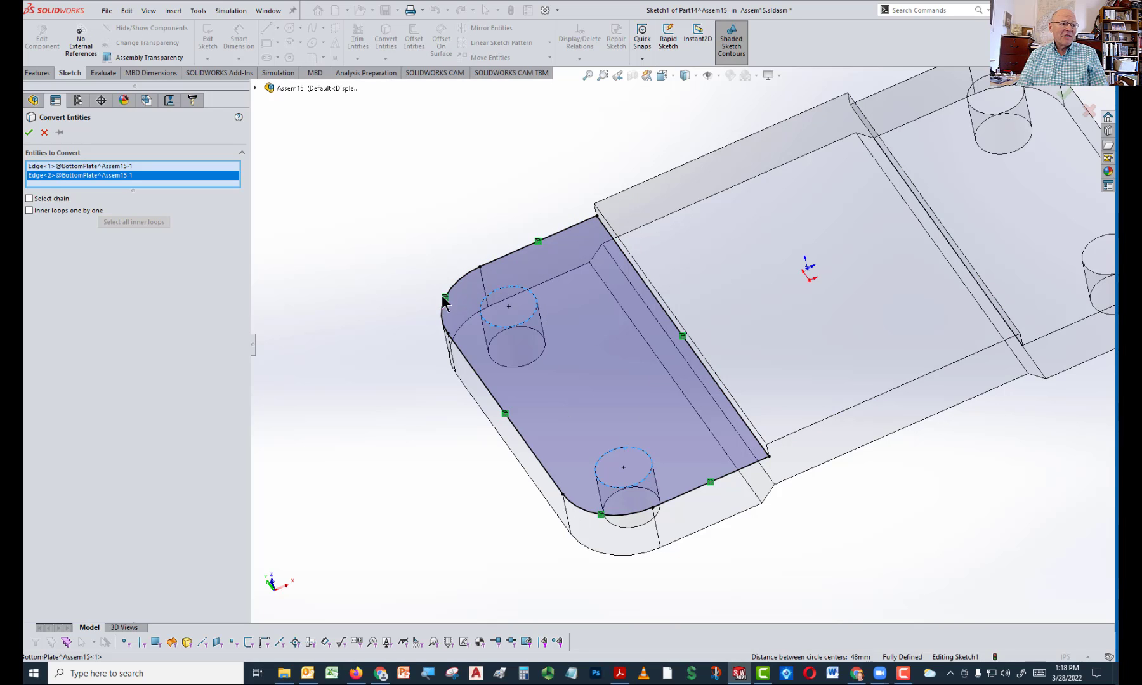
pyautogui.click(29, 132)
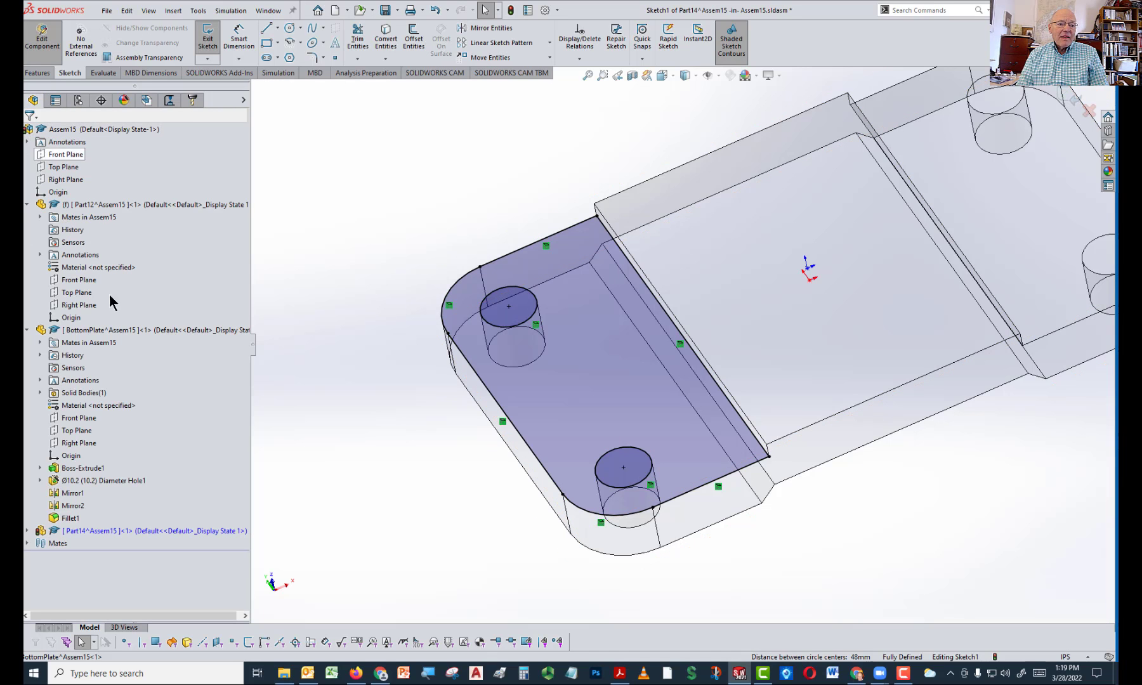
# Extrude the converted profile upward as a blind 10 mm boss and set the part's units to MMGS
pyautogui.moveTo(355, 545)
pyautogui.mouseDown(button='middle')
pyautogui.moveTo(331, 474)
pyautogui.moveTo(362, 453)
pyautogui.moveTo(349, 469)
pyautogui.moveTo(368, 474)
pyautogui.mouseUp(button='middle')
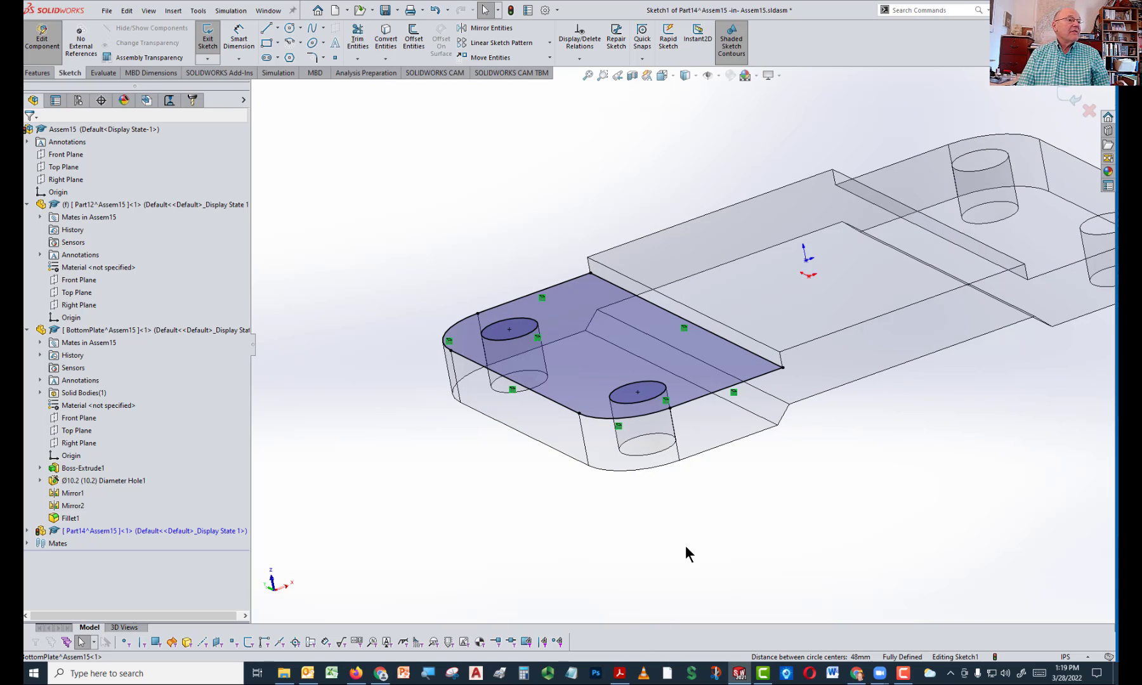
pyautogui.click(37, 73)
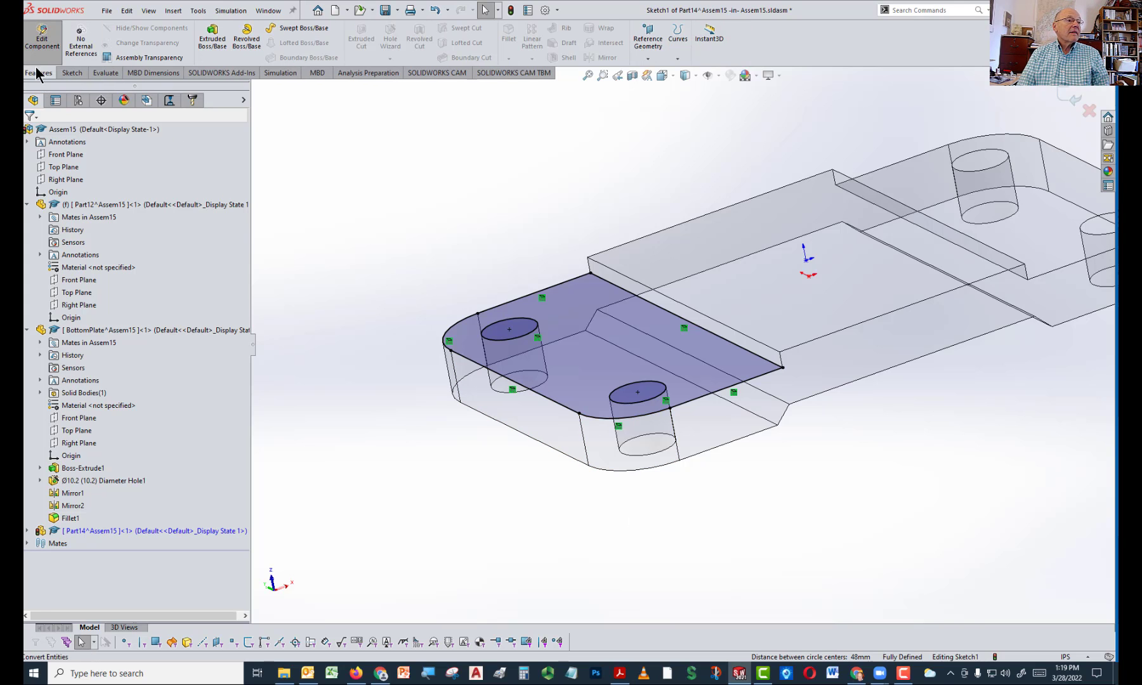
pyautogui.click(213, 41)
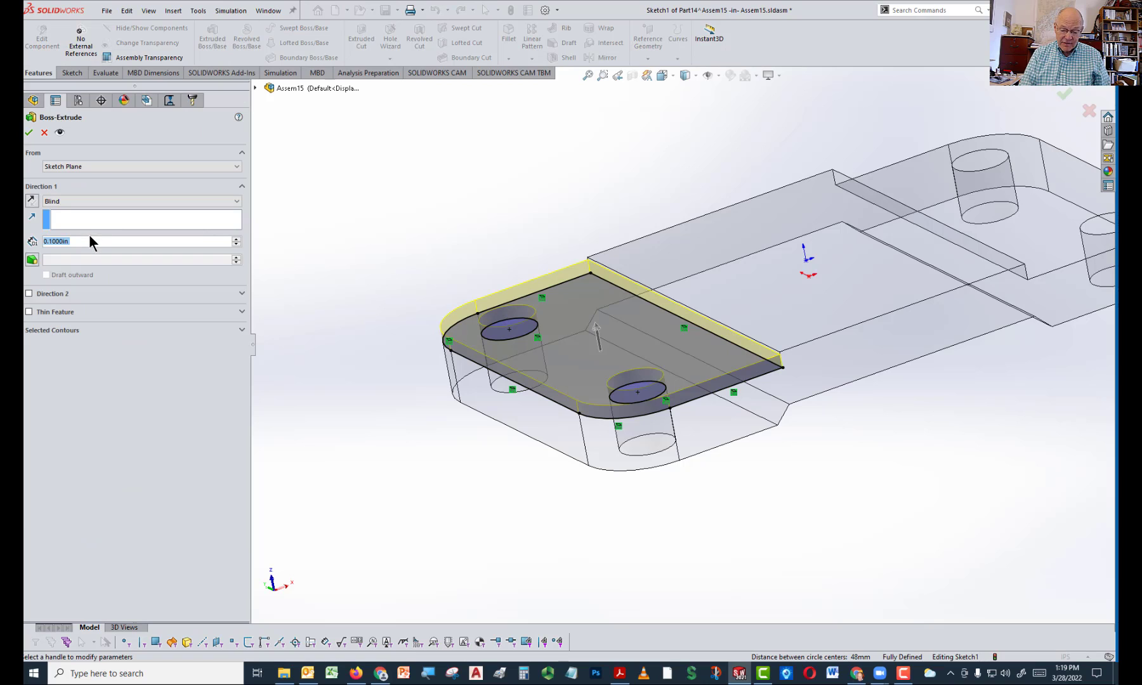
pyautogui.write('10')
pyautogui.press('Return')
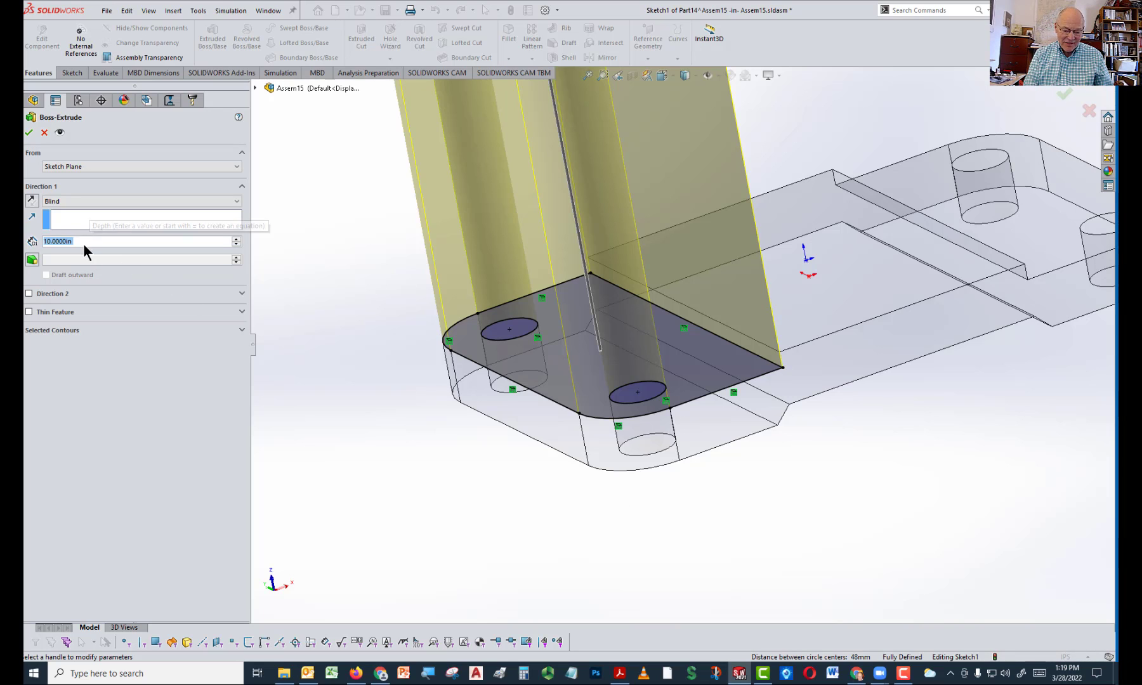
pyautogui.write('10mm')
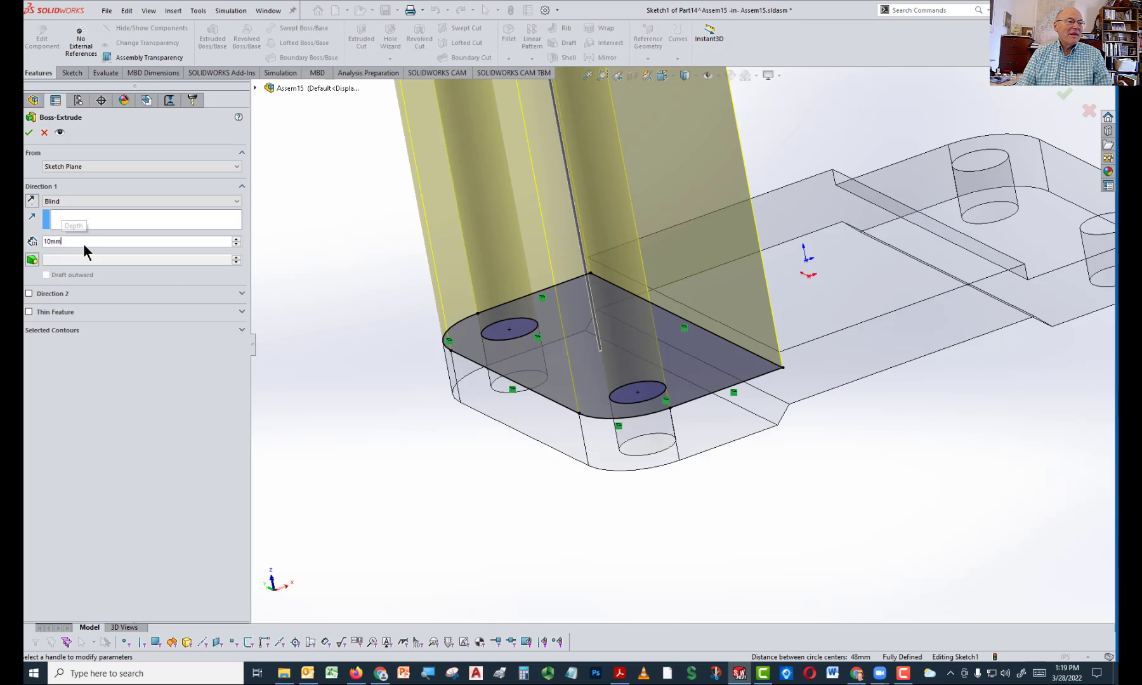
pyautogui.press('Return')
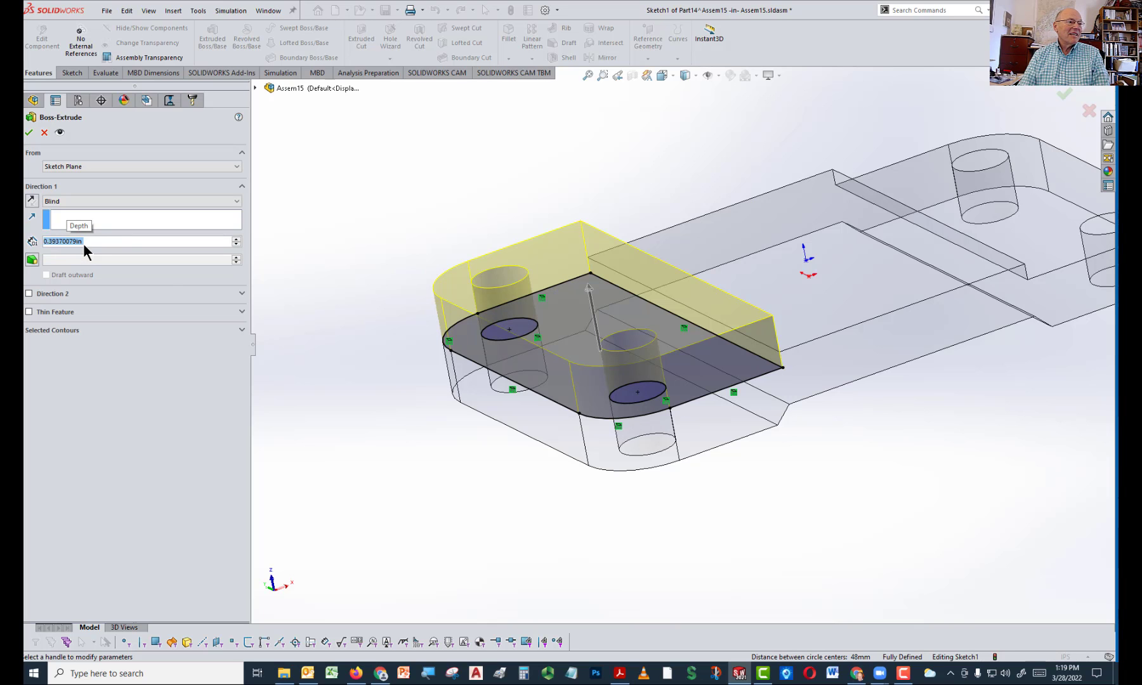
pyautogui.click(30, 131)
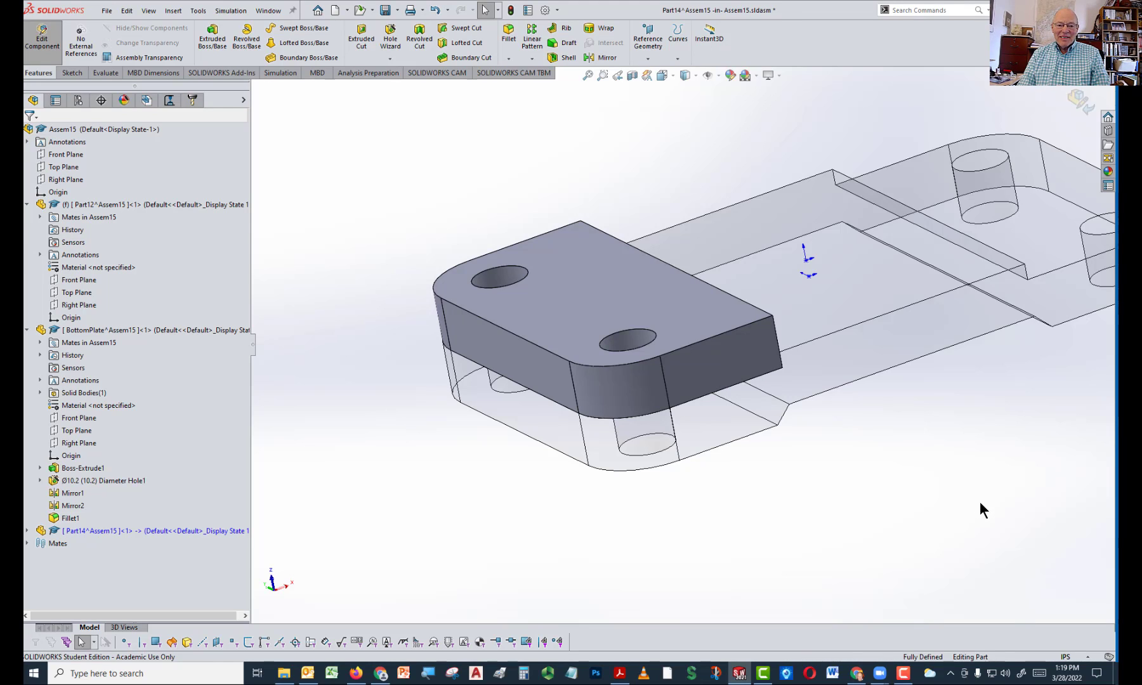
pyautogui.click(1087, 657)
pyautogui.click(998, 609)
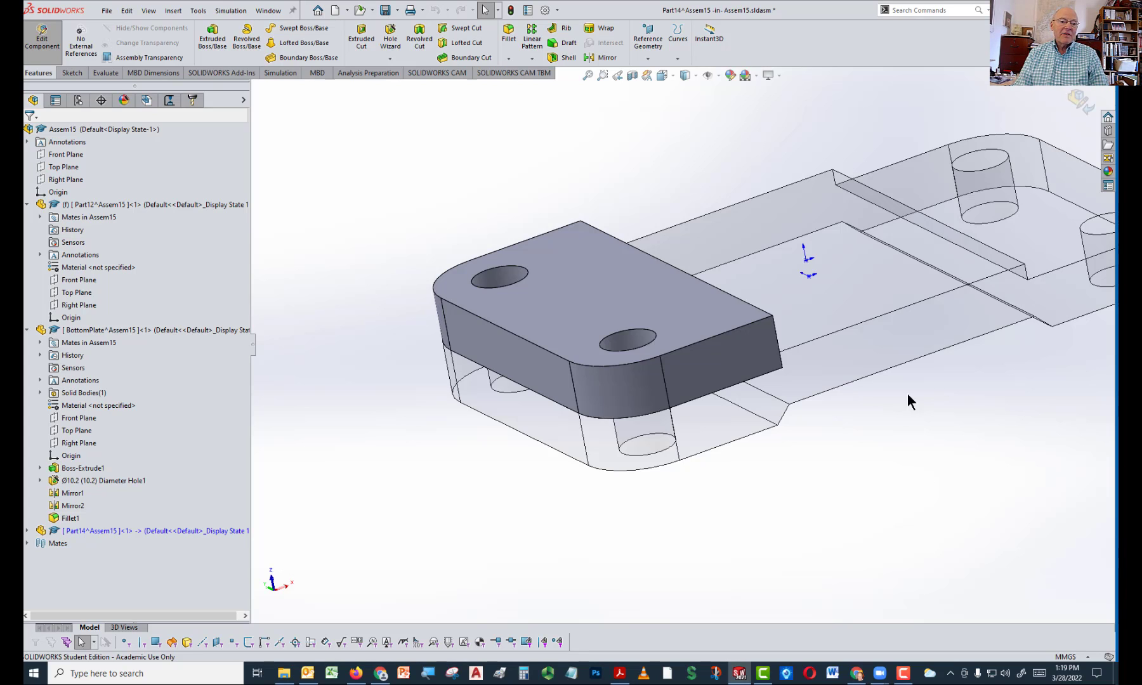
# Sketch a corner rectangle about 3.7 by 2.4 mm on the block's flat side face, starting from its upper inner corner
pyautogui.click(762, 336)
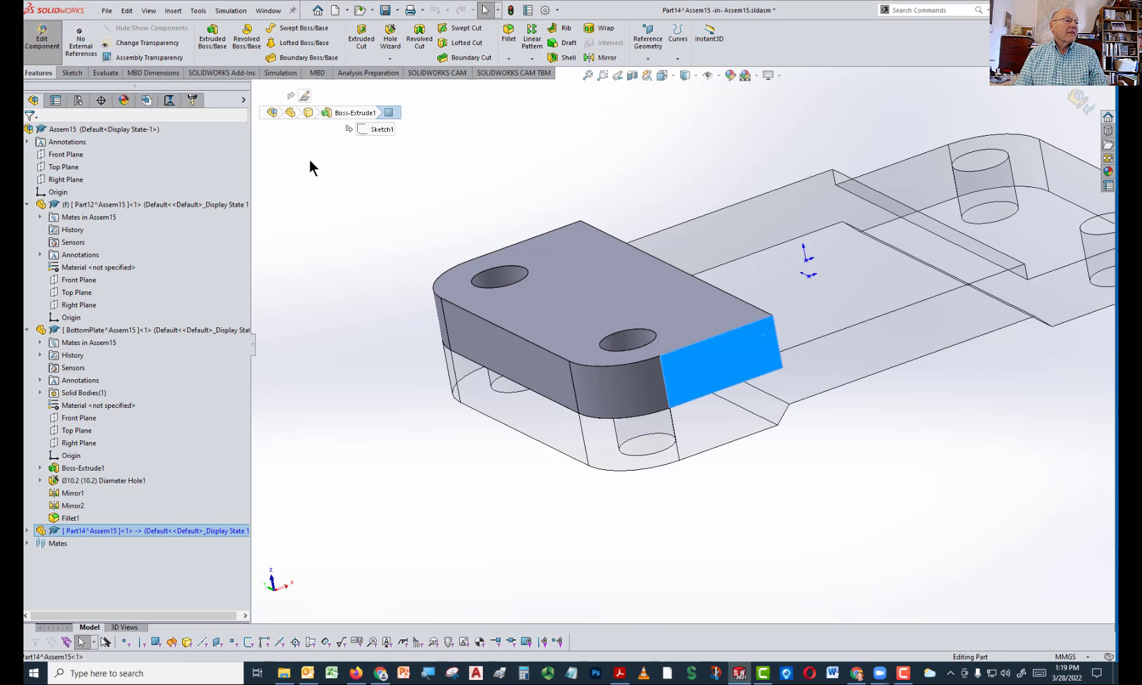
pyautogui.click(72, 73)
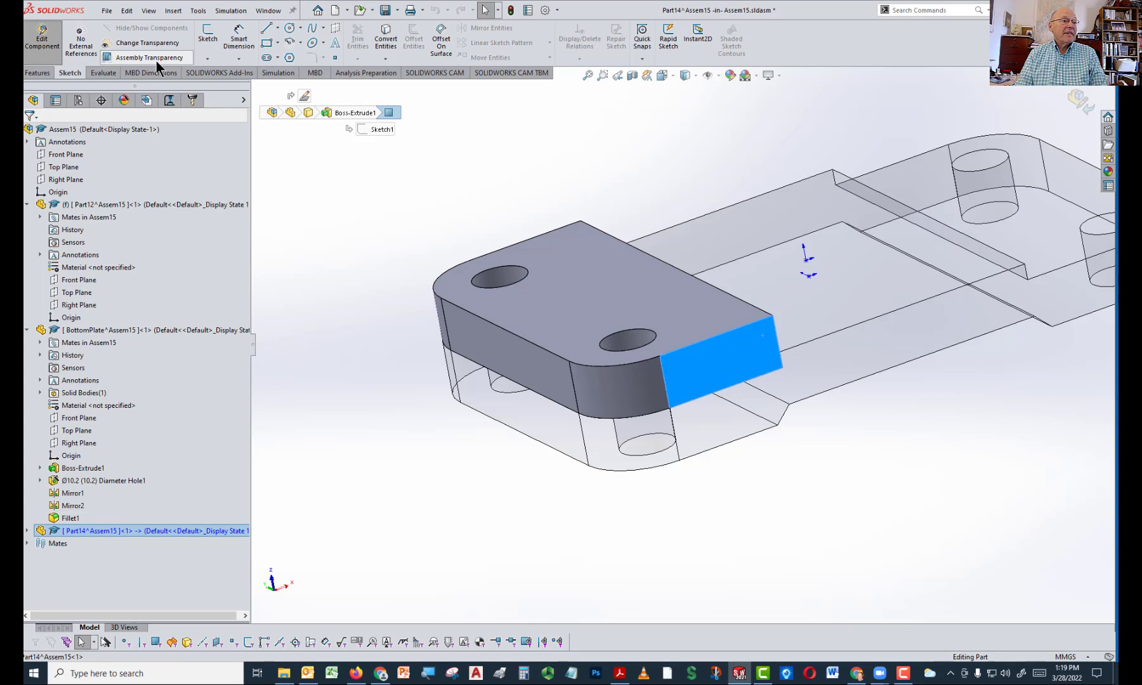
pyautogui.click(208, 37)
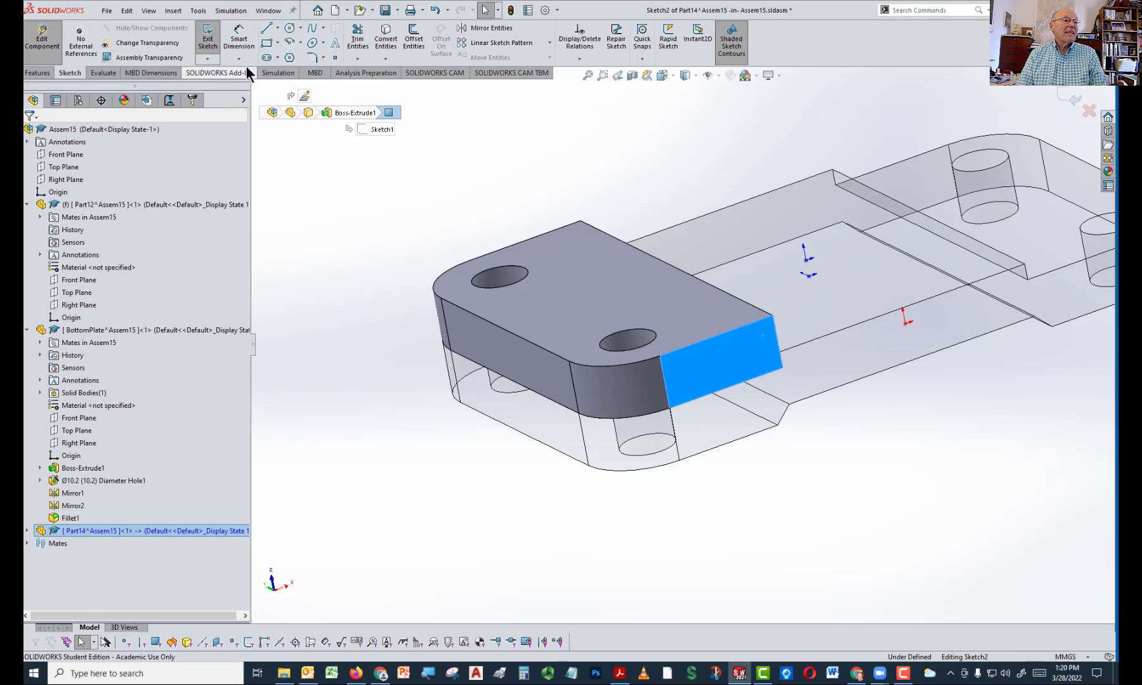
pyautogui.click(266, 47)
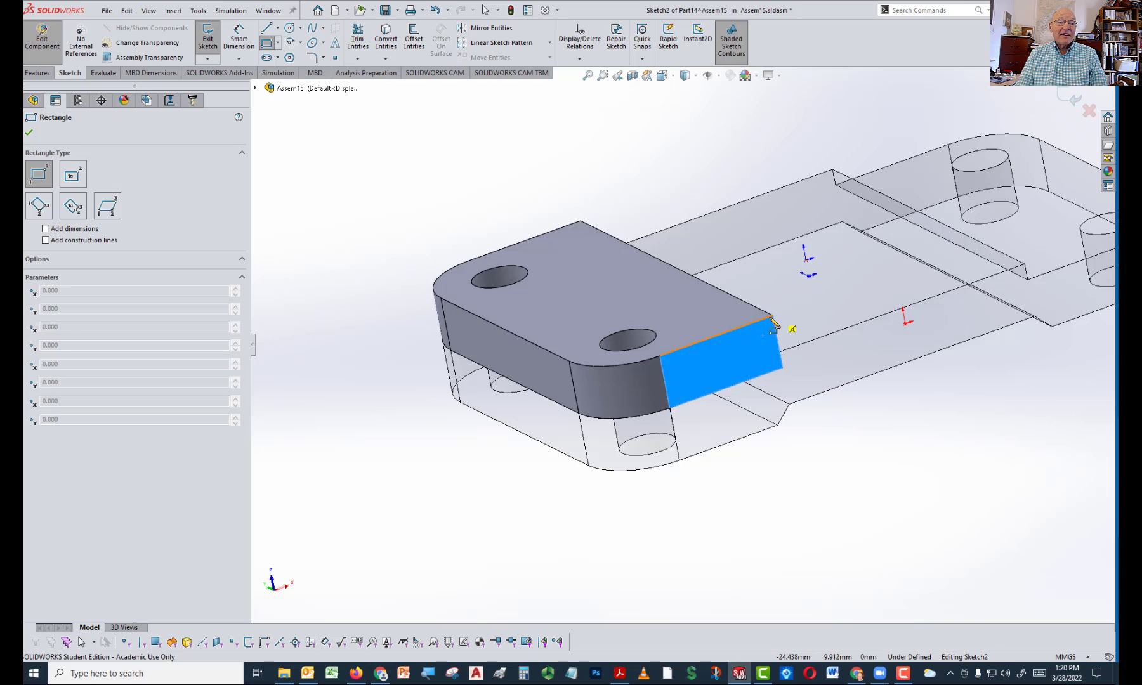
pyautogui.click(774, 316)
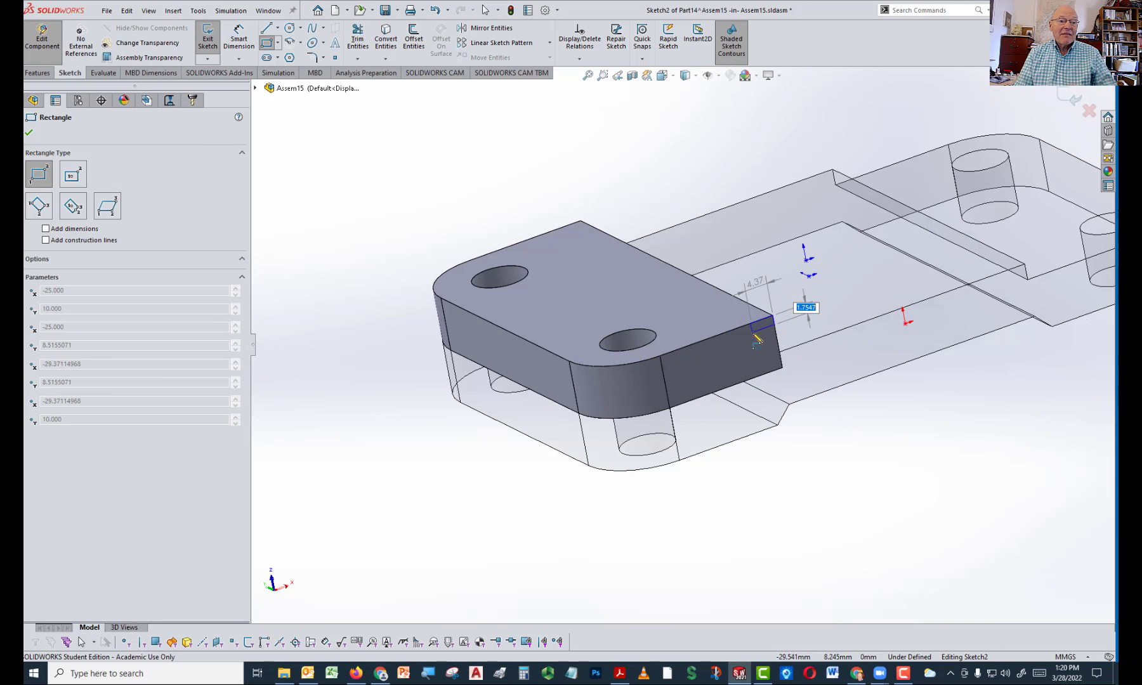
pyautogui.click(755, 334)
pyautogui.press('Escape')
# Dimension the corner rectangle on the block's side face to 5 mm wide and 4 mm high
pyautogui.moveTo(915, 502); pyautogui.dragTo(916, 428, button='right')
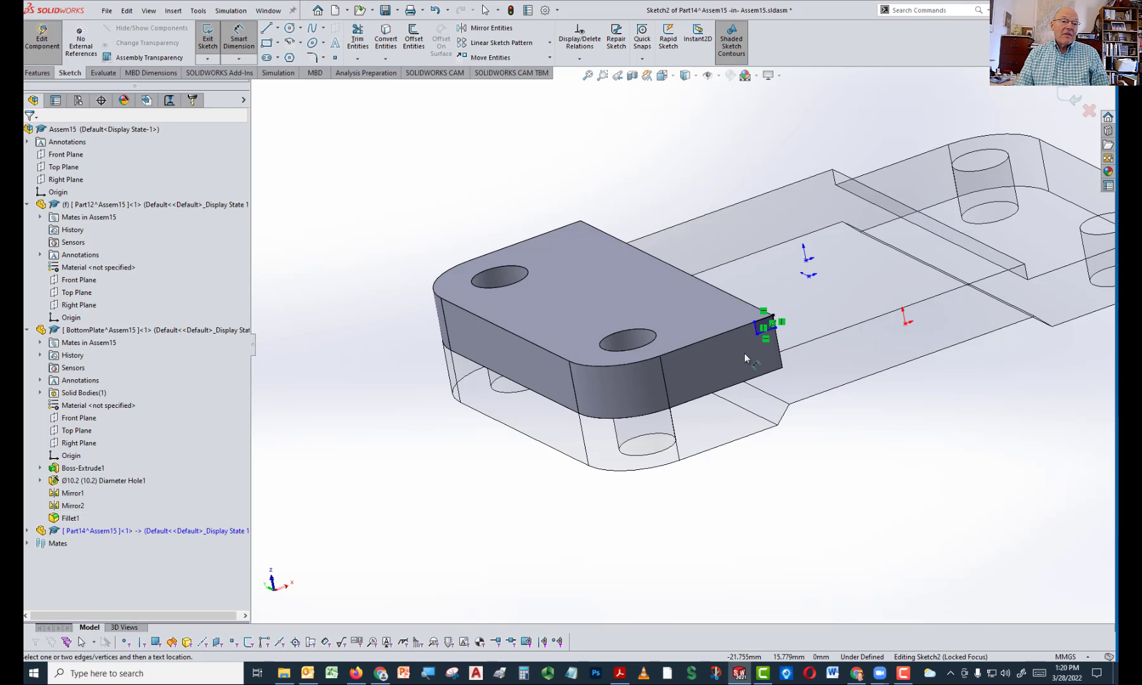
pyautogui.scroll(-2, 744, 352)
pyautogui.click(731, 362)
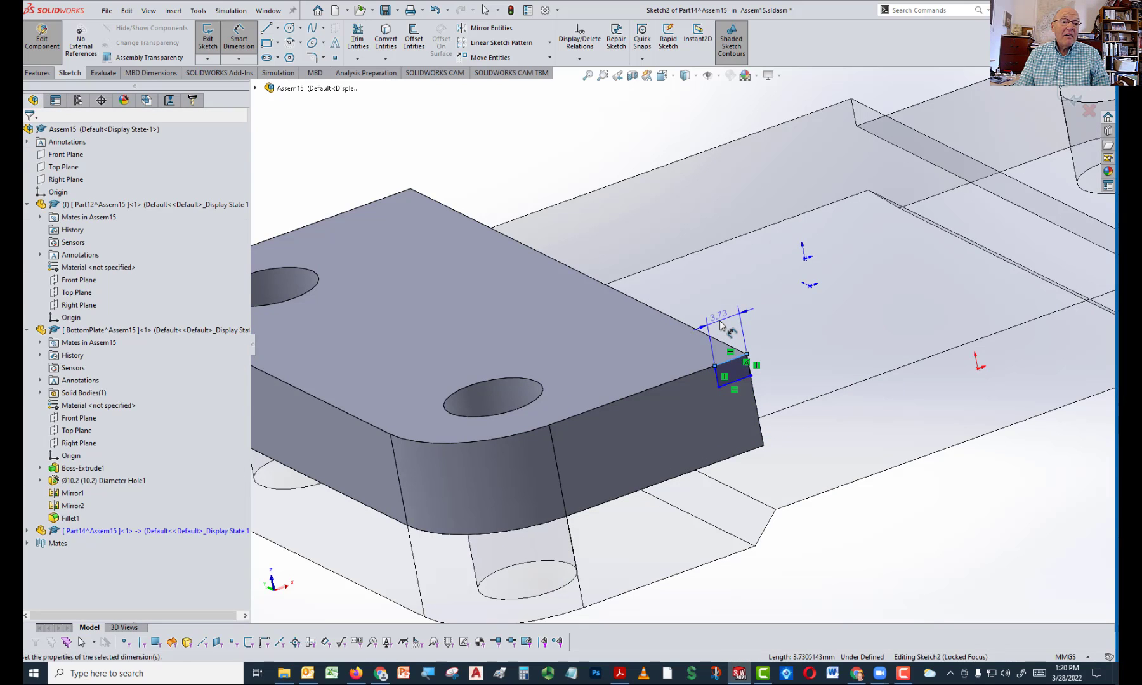
pyautogui.click(724, 327)
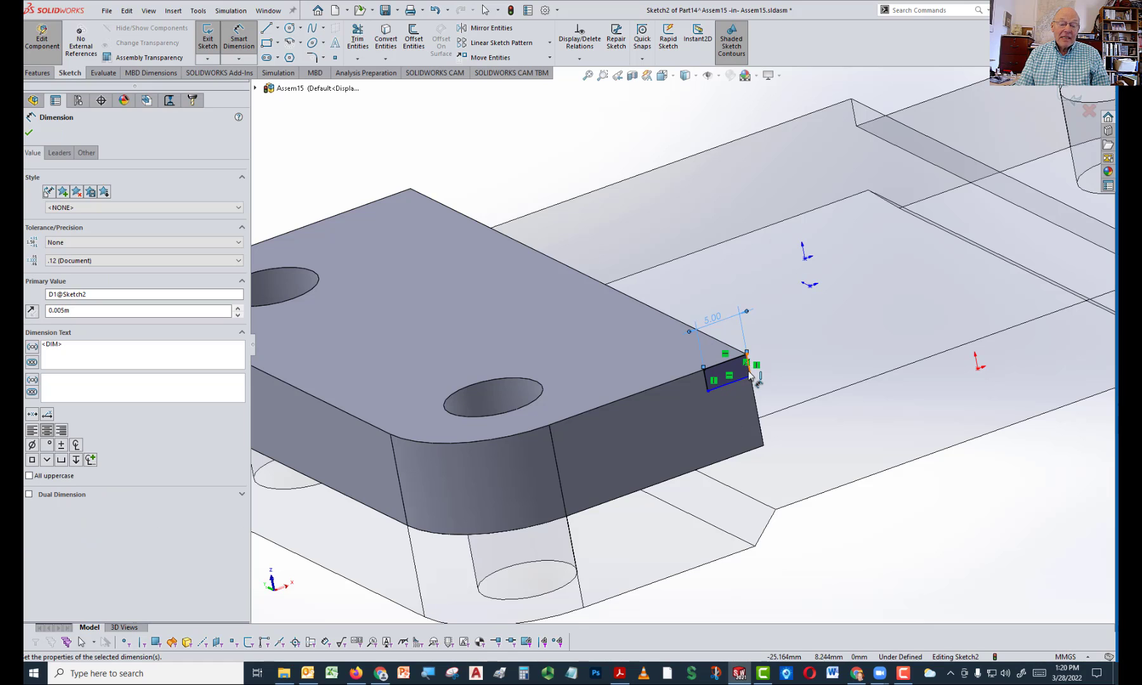
pyautogui.click(749, 364)
pyautogui.click(783, 370)
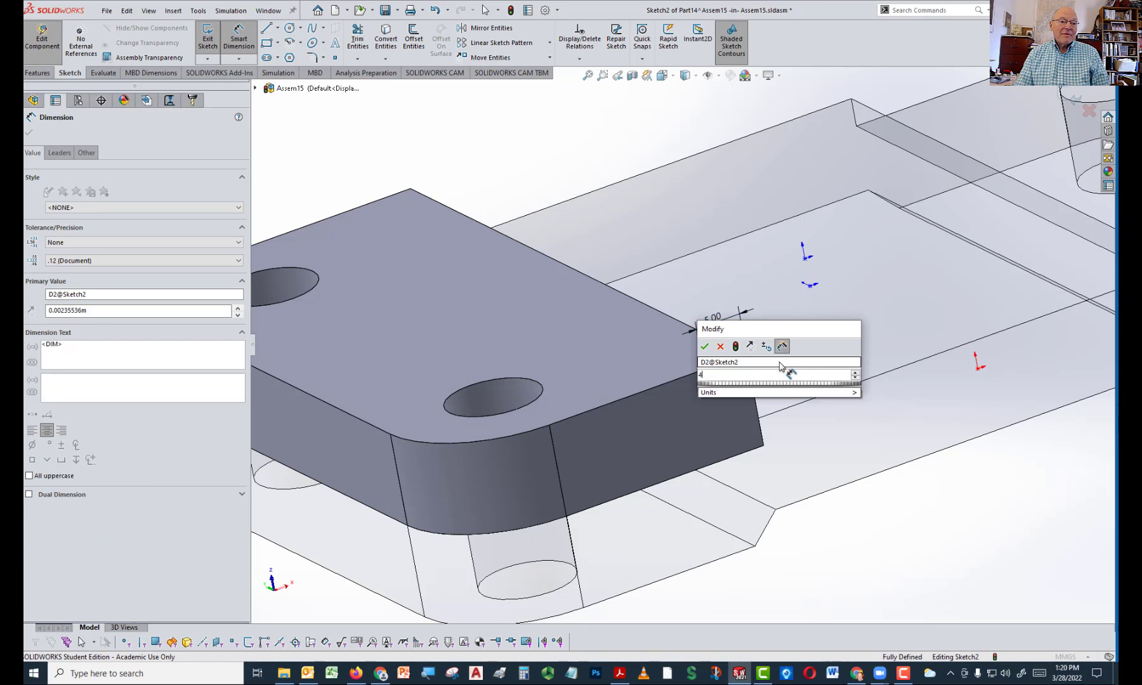
pyautogui.write('4')
pyautogui.press('Return')
pyautogui.scroll(3, 890, 481)
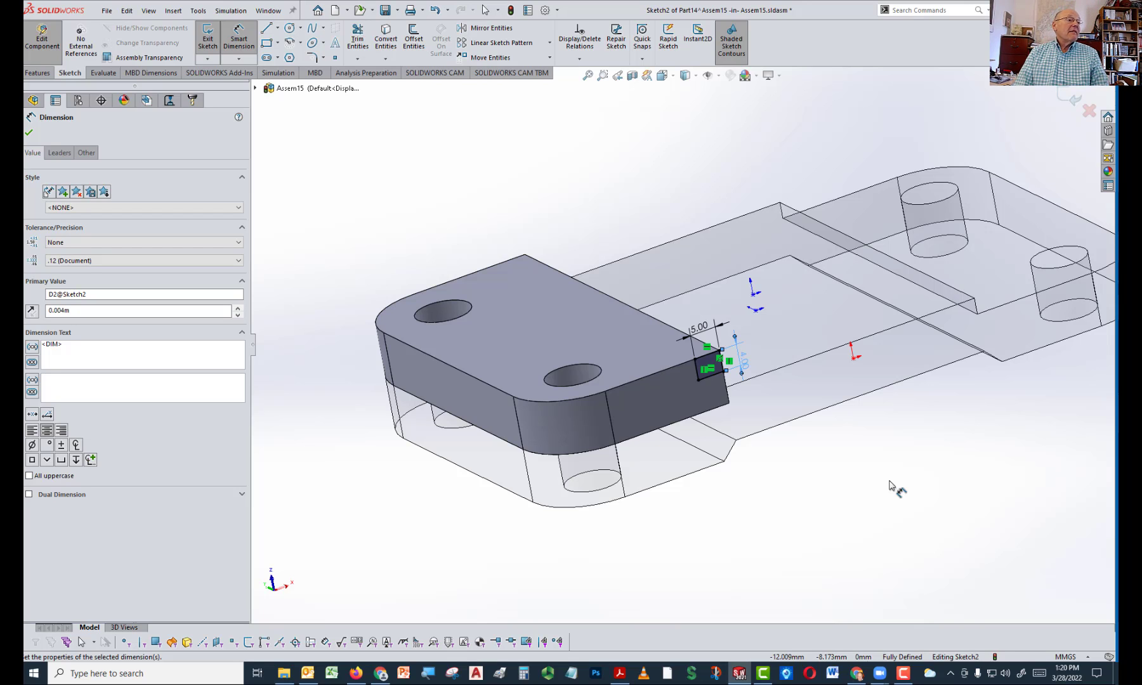
# Cut-extrude the rectangle along the block's inner upper edge with Up To Surface, ending at the opposite side face
pyautogui.click(38, 73)
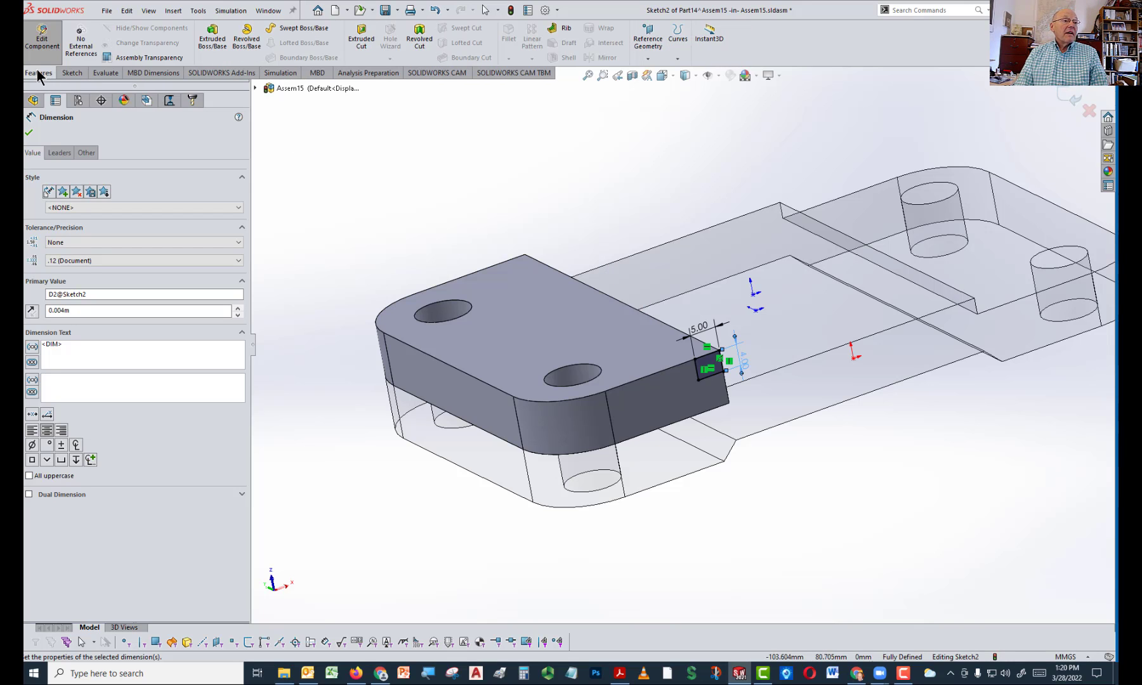
pyautogui.click(359, 39)
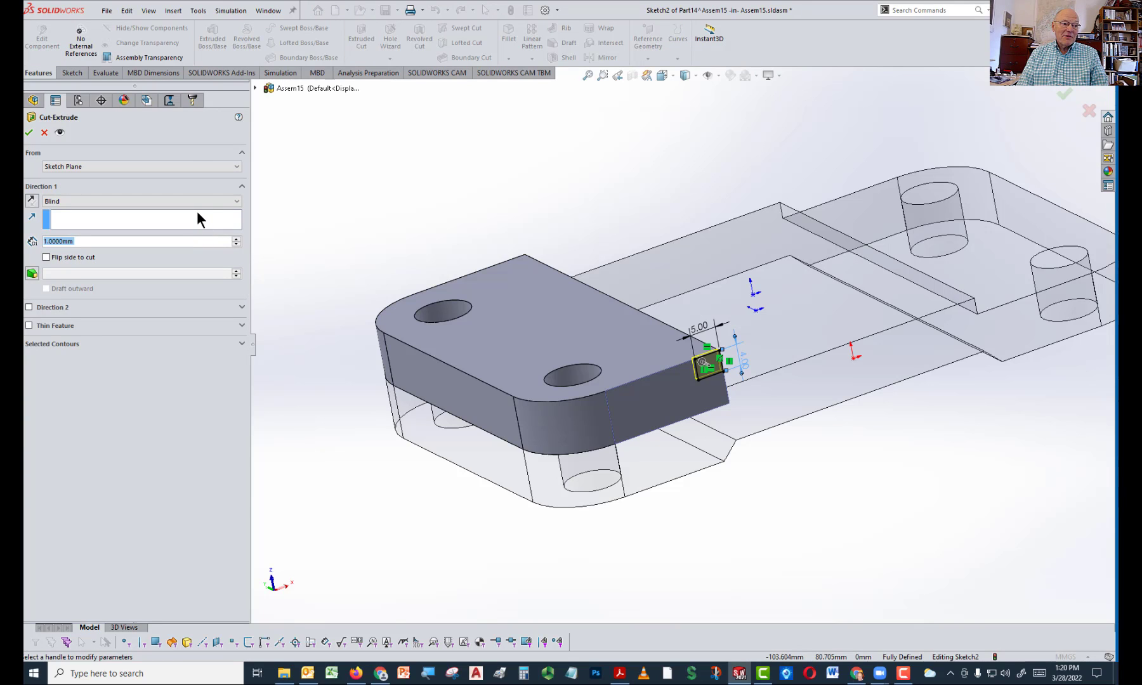
pyautogui.click(188, 201)
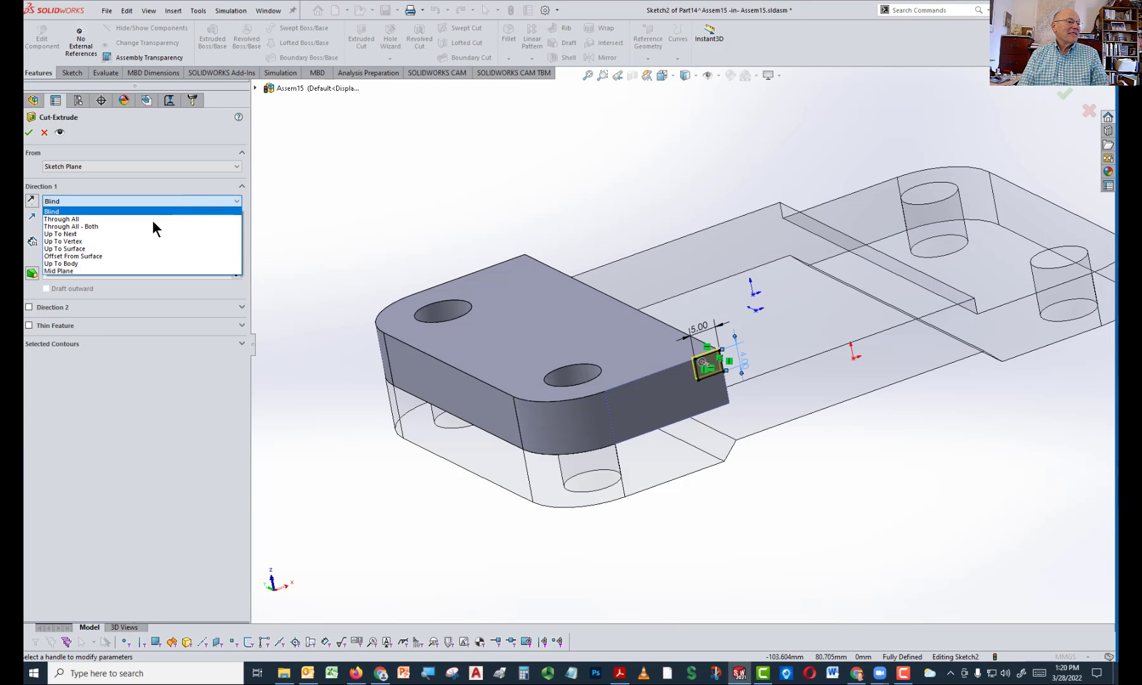
pyautogui.click(101, 249)
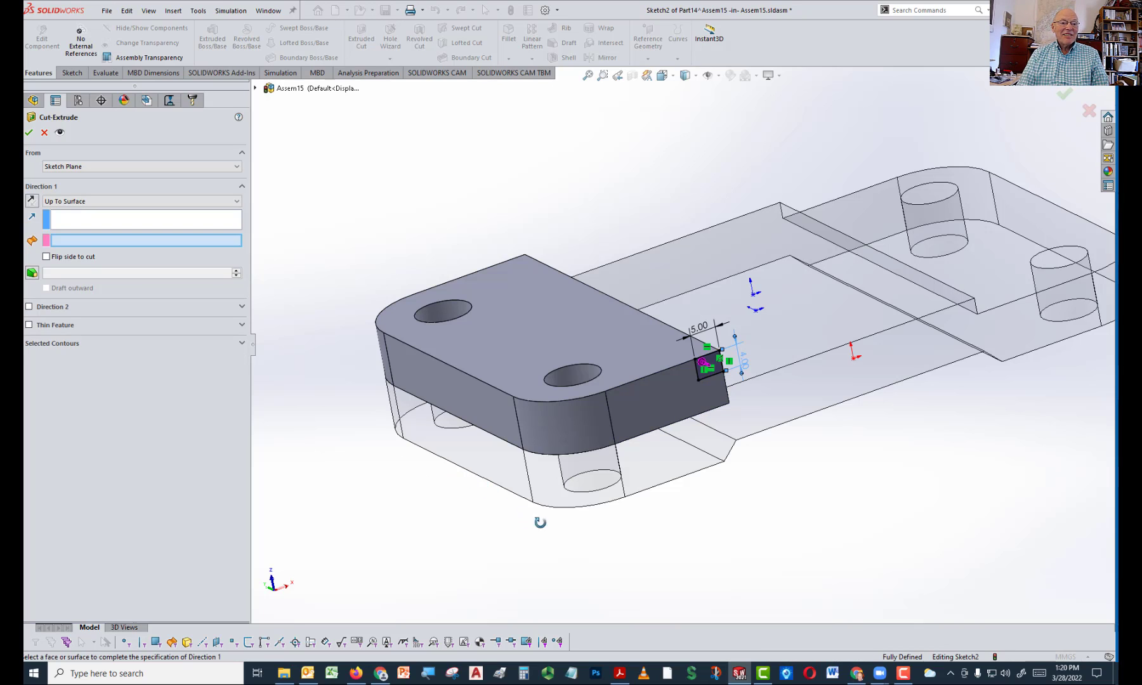
pyautogui.moveTo(540, 522); pyautogui.dragTo(563, 543, button='middle')
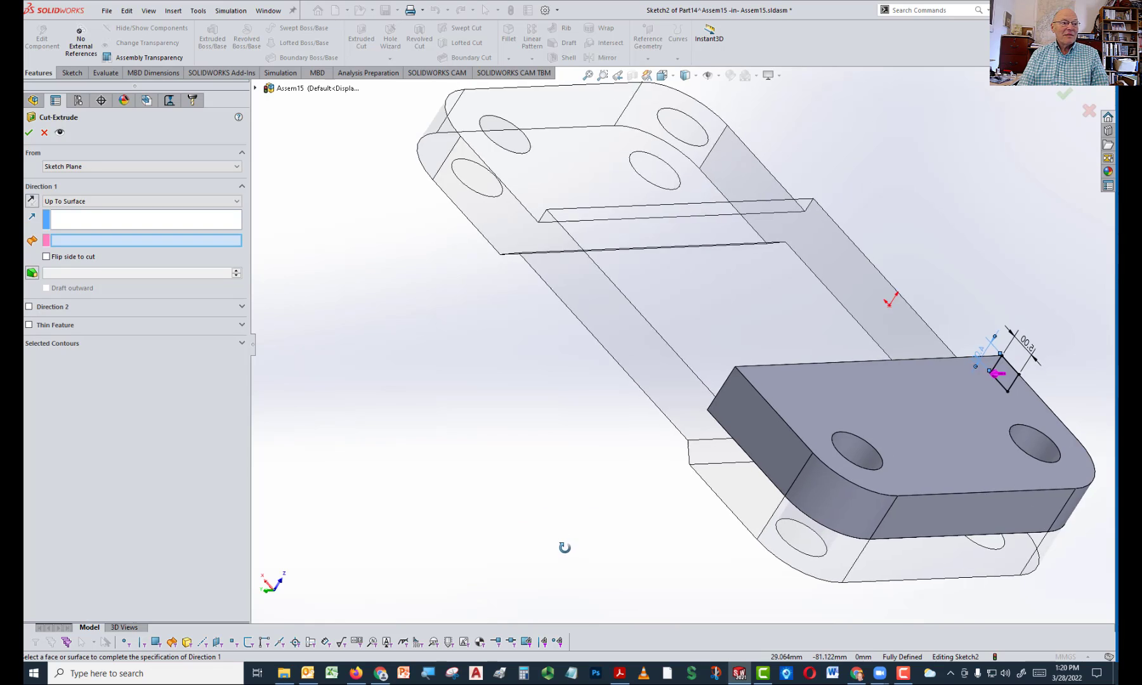
pyautogui.click(737, 413)
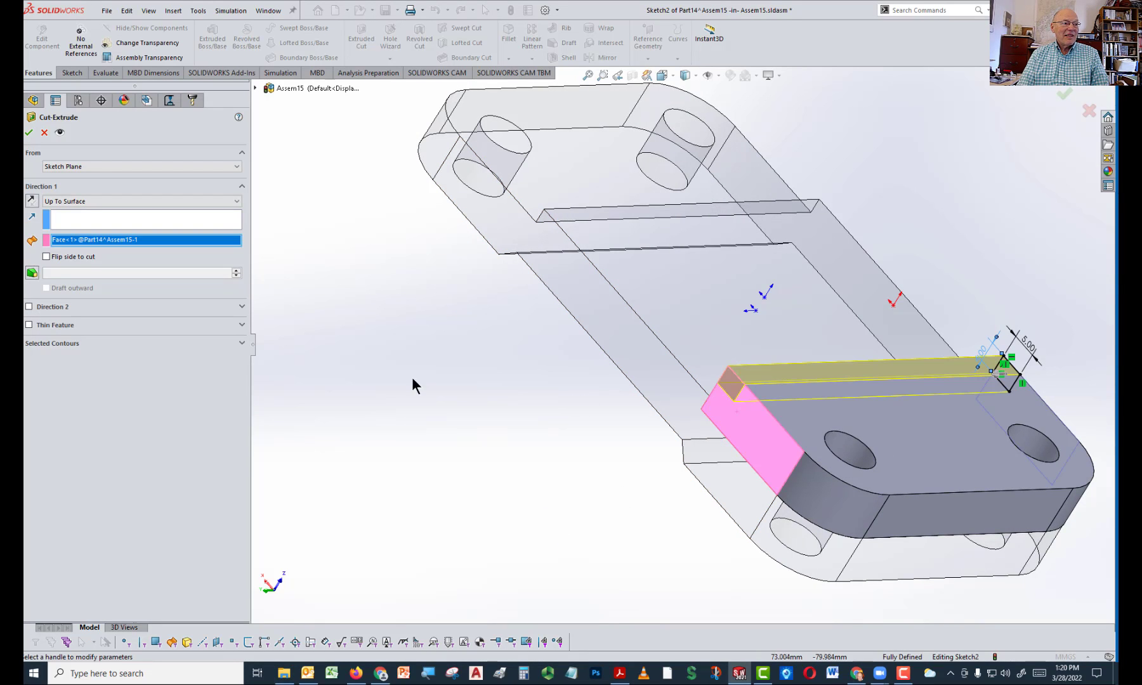
pyautogui.click(29, 133)
# Start a new sketch on the recessed vertical face above the notch's ledge and show it in the Right view
pyautogui.scroll(5, 517, 501)
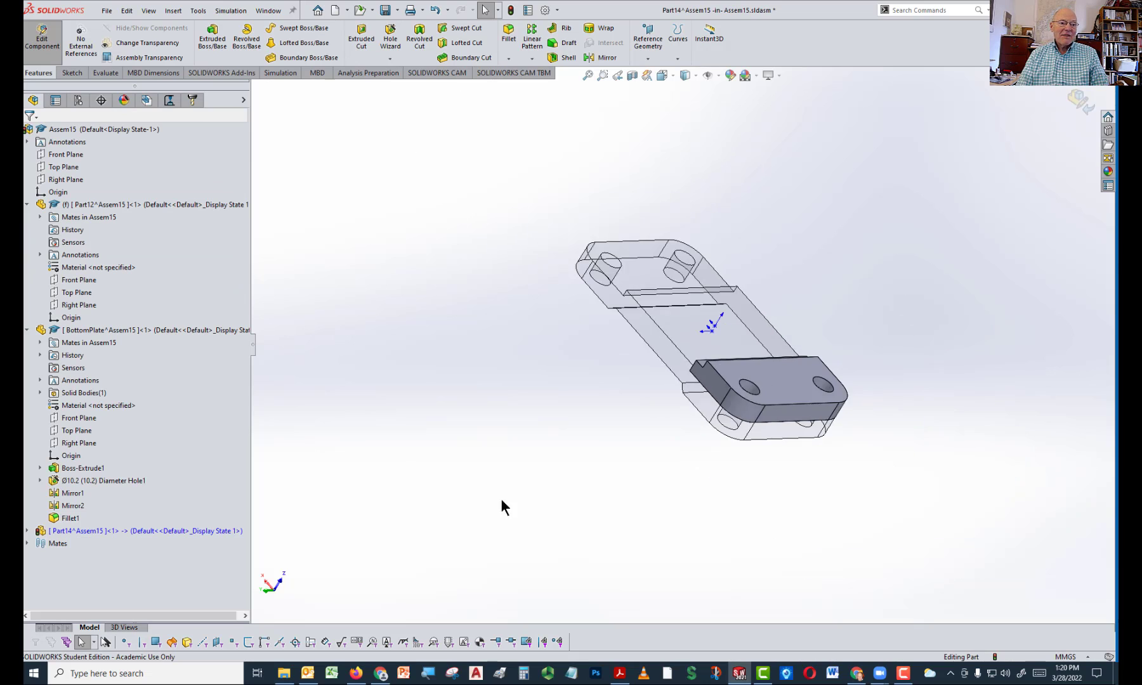
pyautogui.moveTo(501, 498); pyautogui.dragTo(335, 403, button='middle')
pyautogui.moveTo(783, 441); pyautogui.dragTo(723, 438, button='middle')
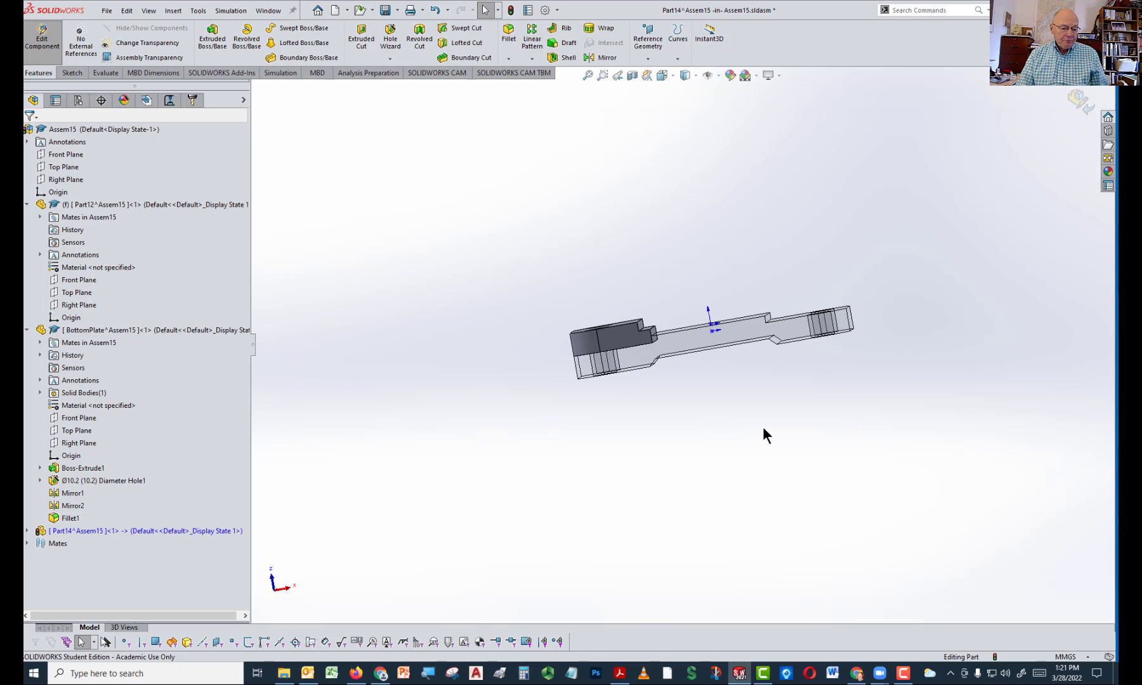
pyautogui.moveTo(802, 476); pyautogui.dragTo(834, 517, button='middle')
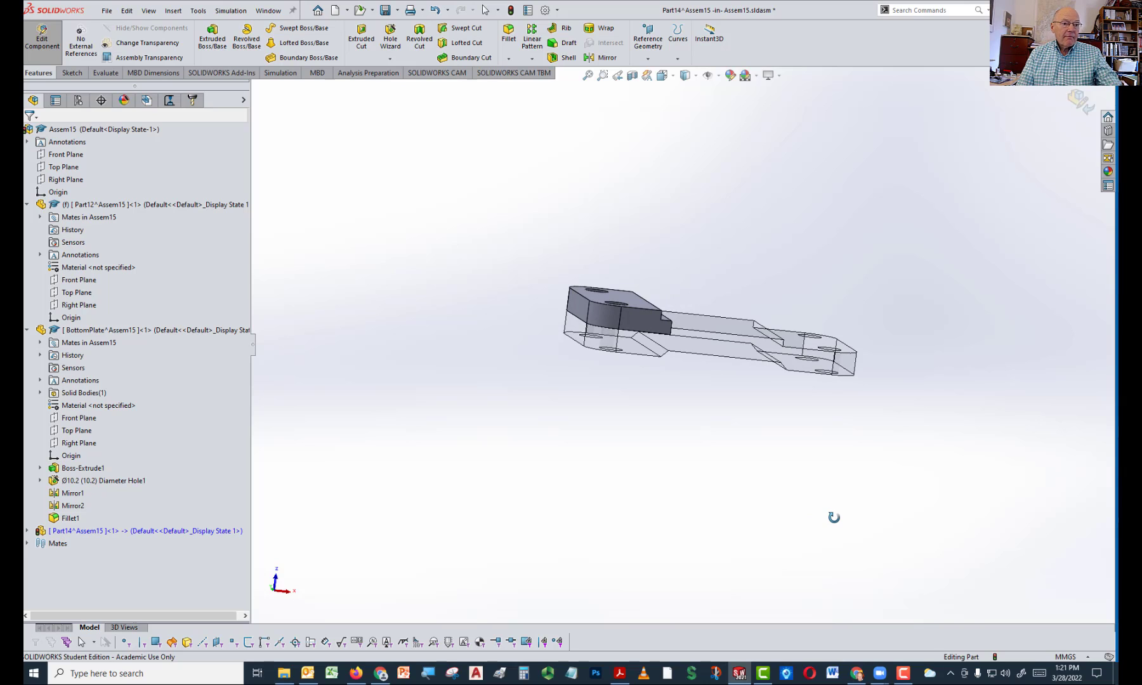
pyautogui.moveTo(806, 514); pyautogui.dragTo(660, 515, button='middle')
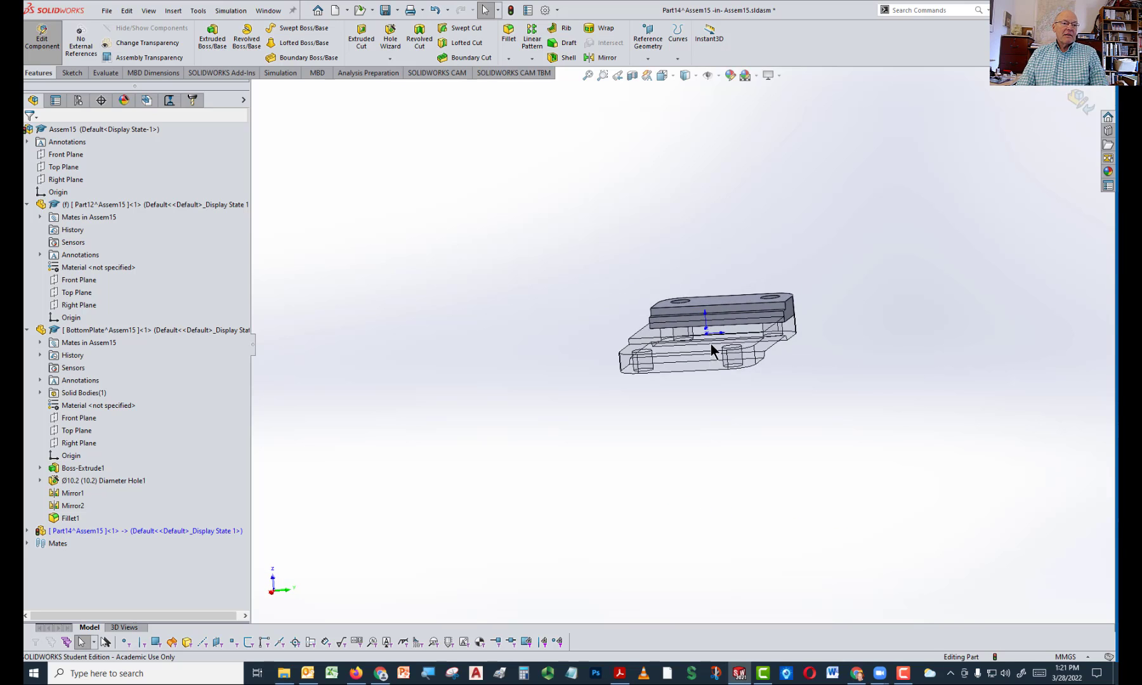
pyautogui.scroll(-7, 710, 343)
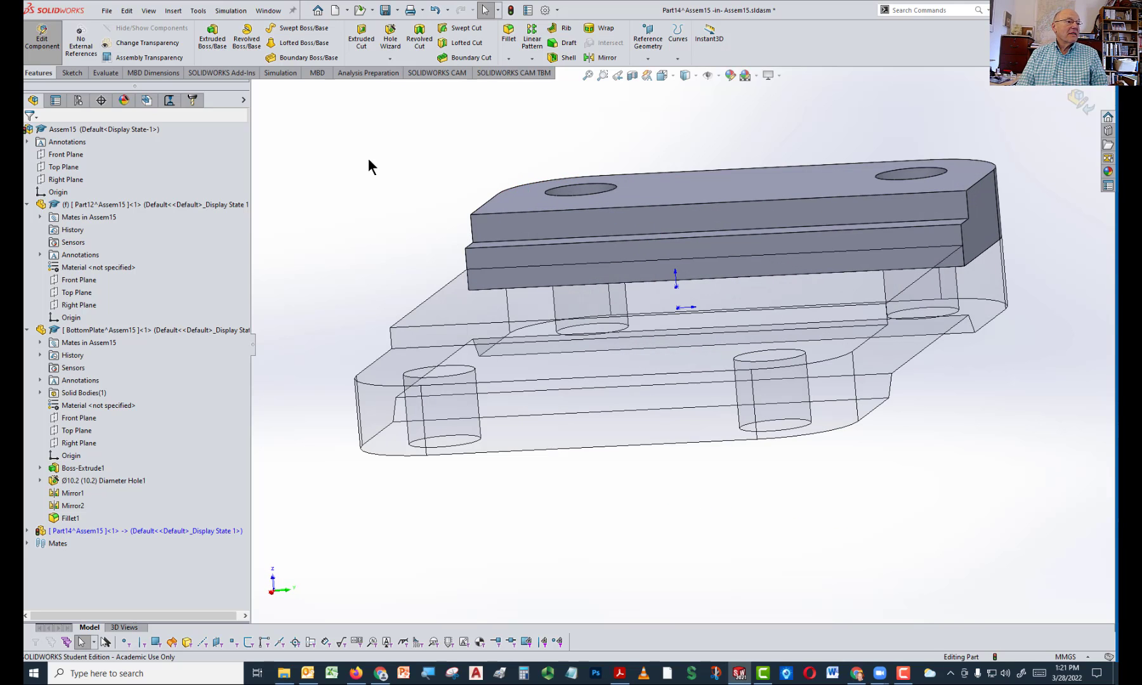
pyautogui.click(70, 73)
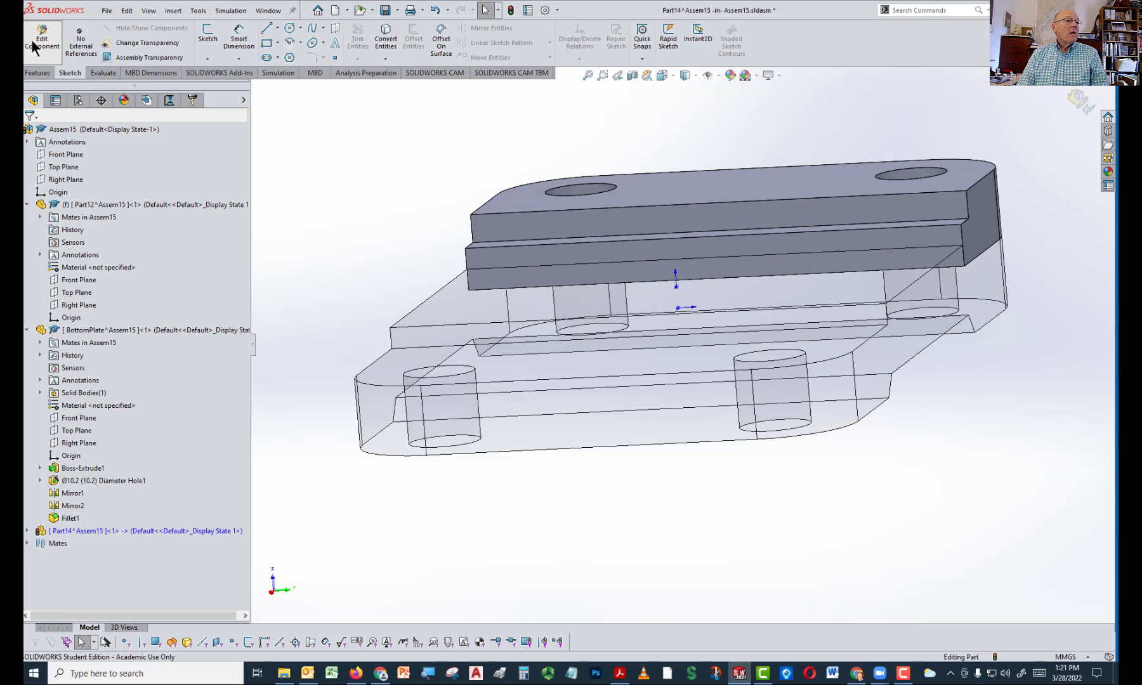
pyautogui.click(212, 37)
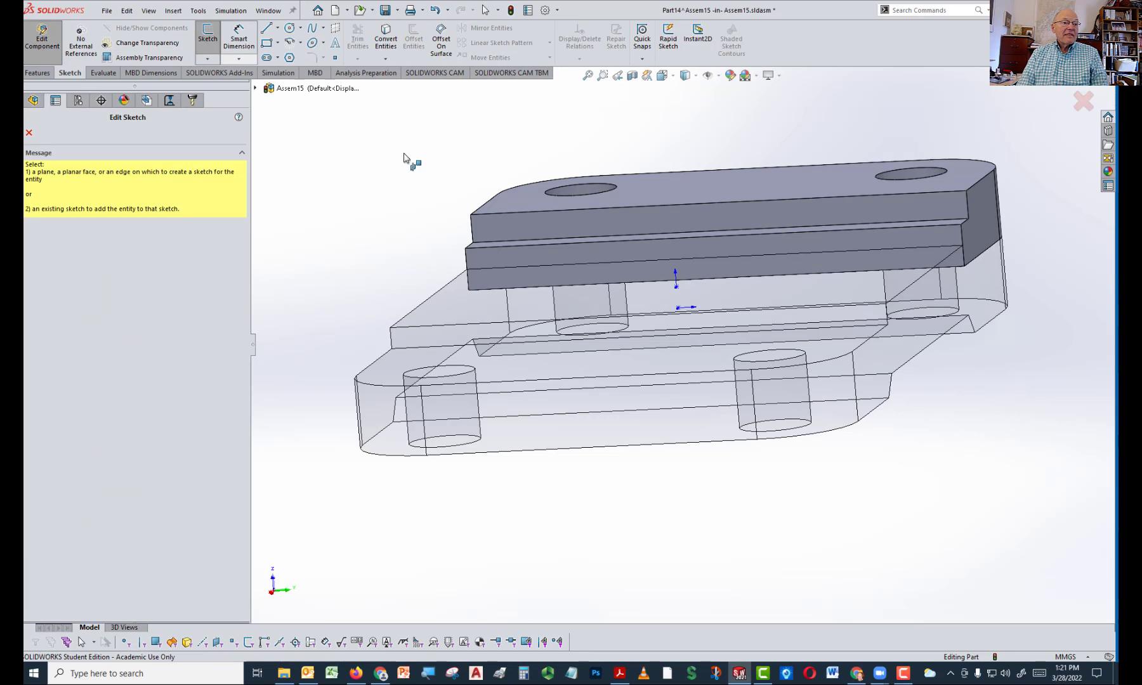
pyautogui.click(549, 223)
pyautogui.press('space')
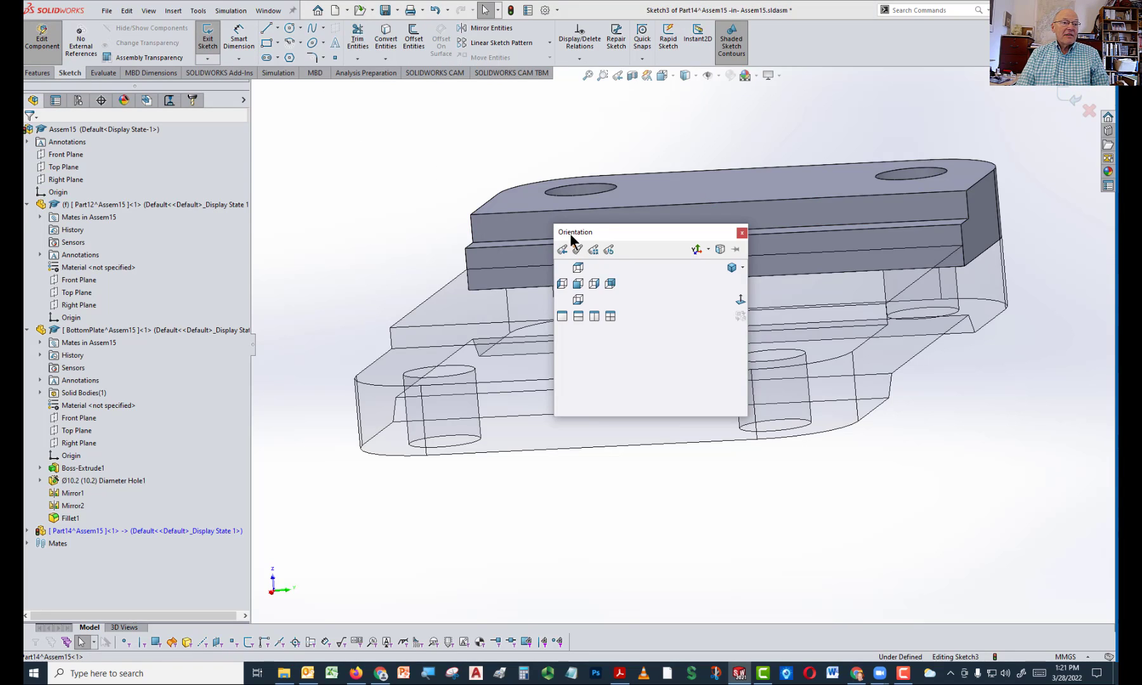
pyautogui.click(597, 281)
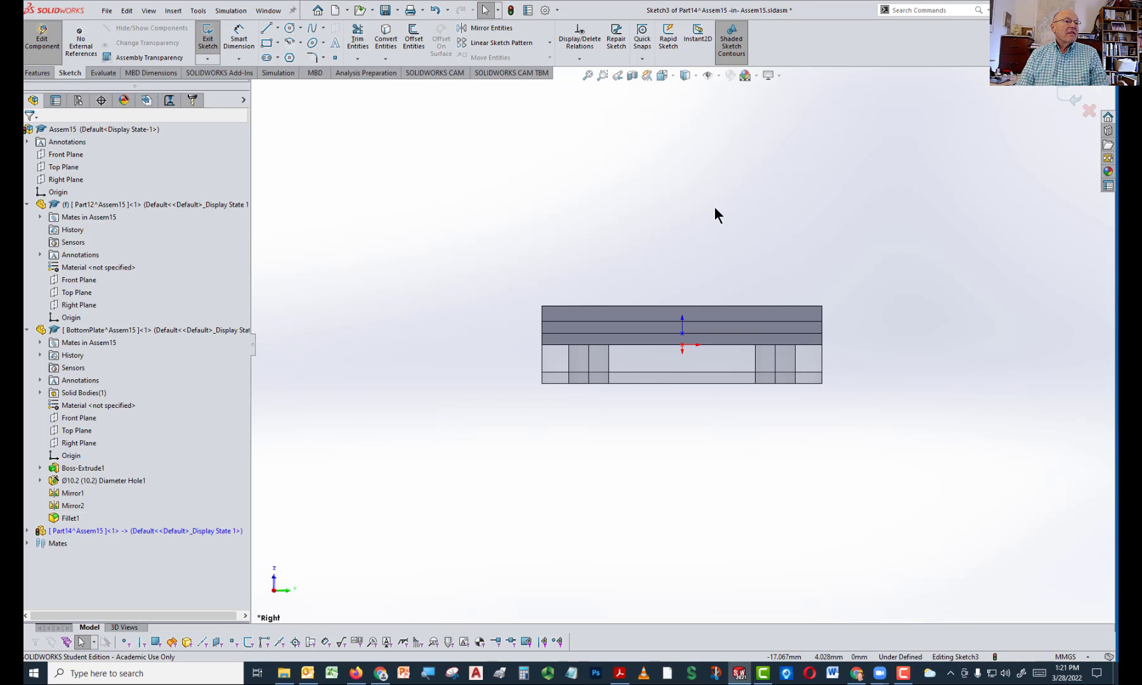
# Sketch a vertical centerline about 64 mm long from above the block down to the sketch origin
pyautogui.click(277, 28)
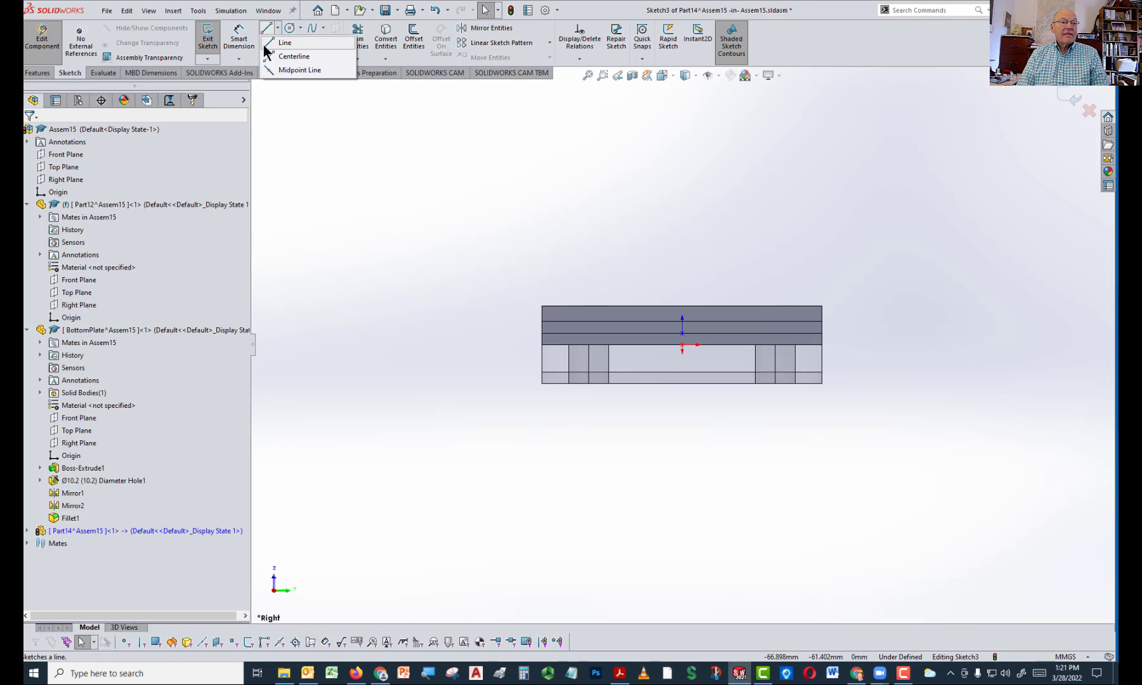
pyautogui.click(294, 57)
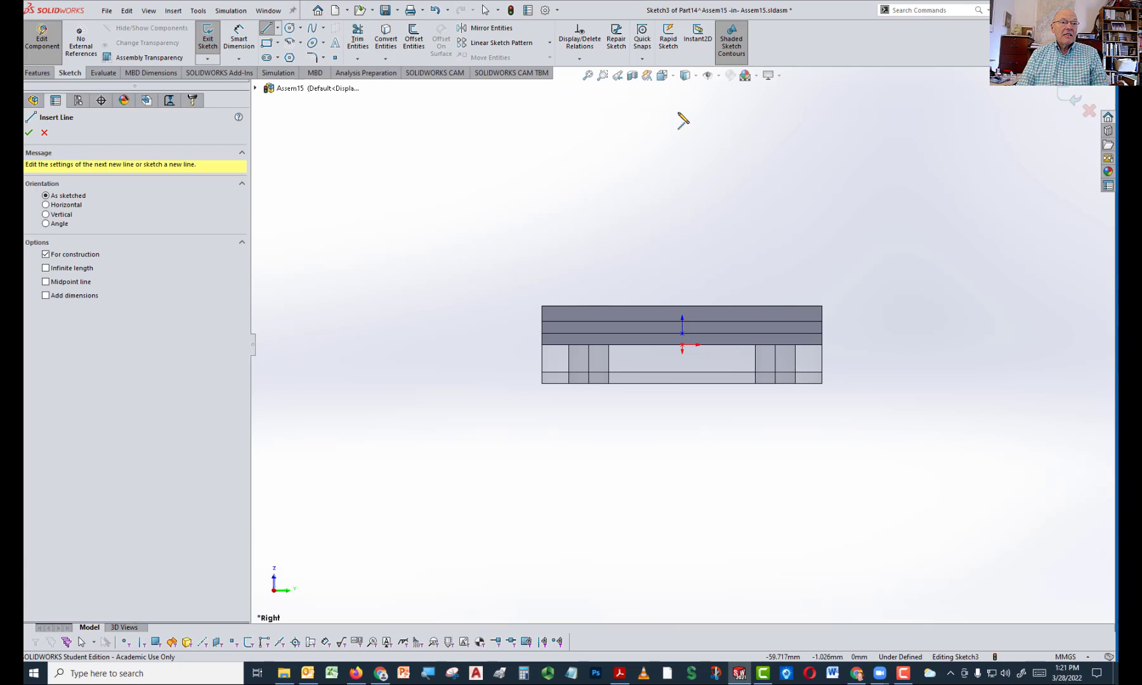
pyautogui.click(682, 102)
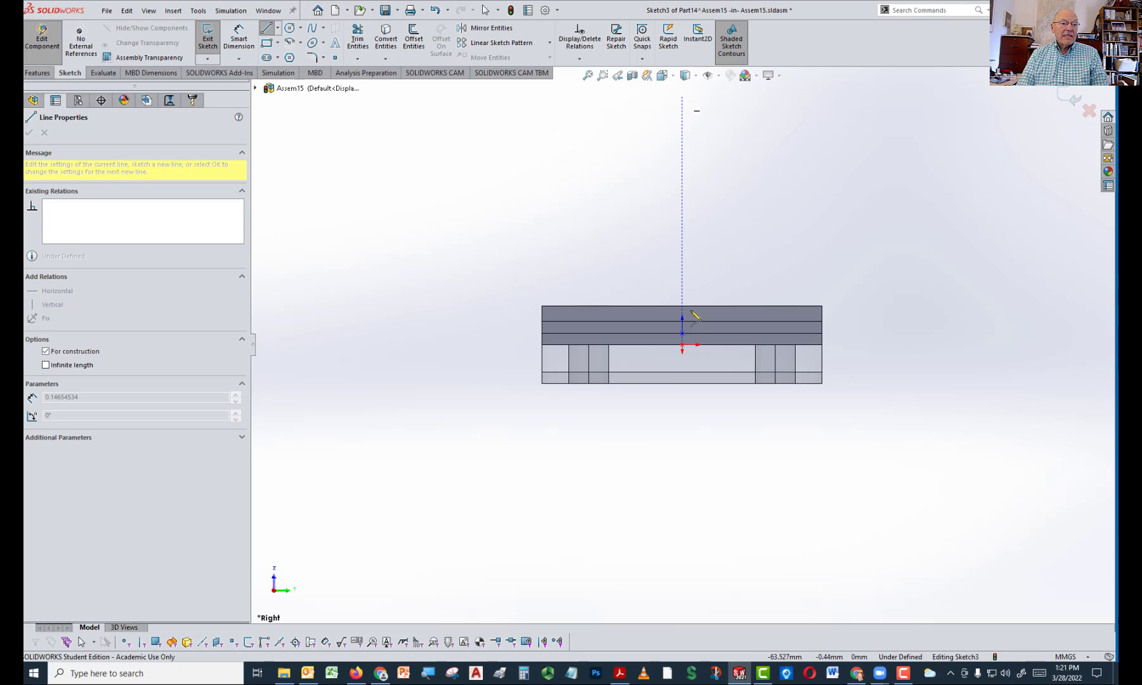
pyautogui.click(682, 344)
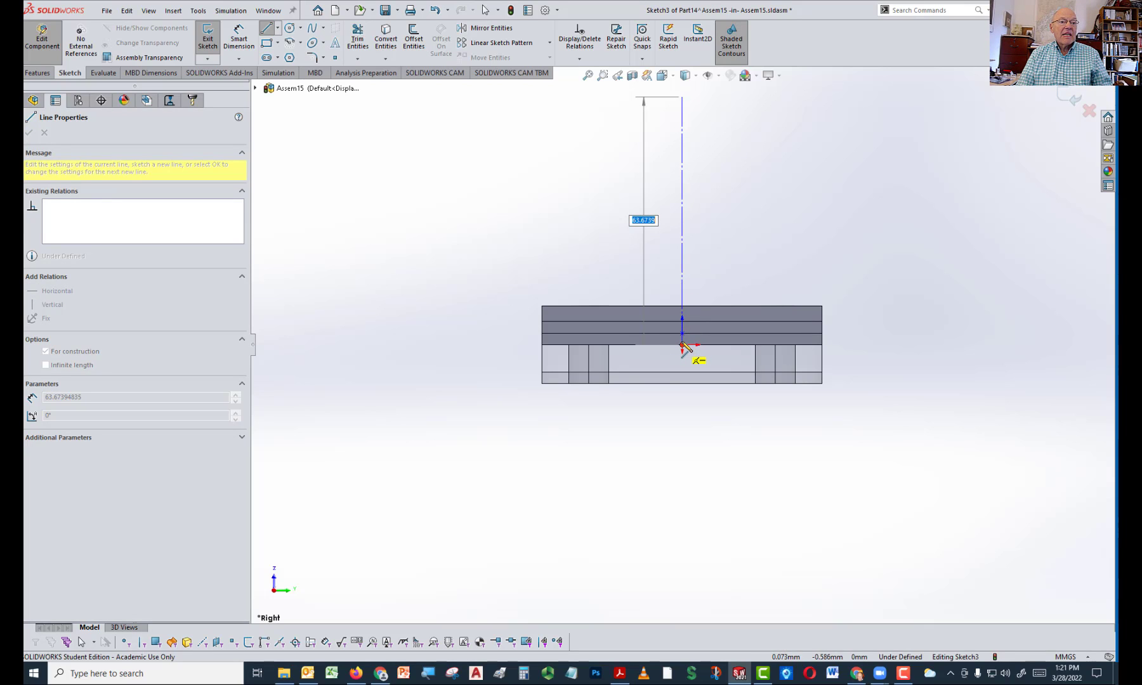
pyautogui.press('Return')
pyautogui.press('Escape')
pyautogui.press('Escape')
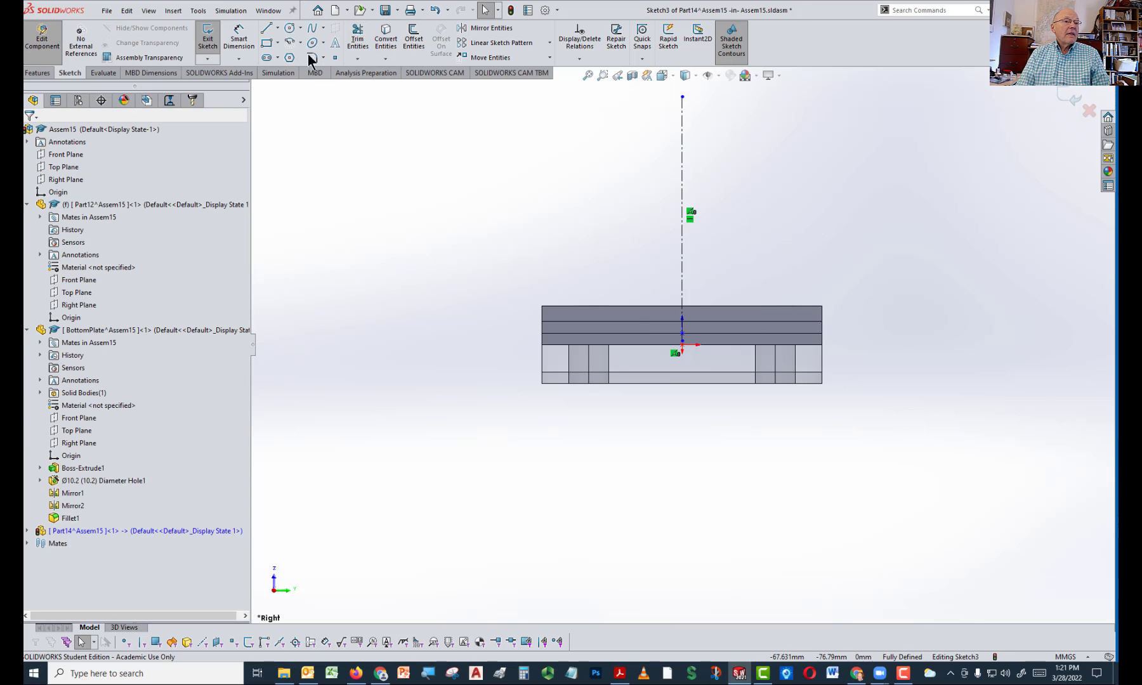
# Sketch a circle about 36 mm in diameter centred on the centerline's upper endpoint
pyautogui.click(290, 28)
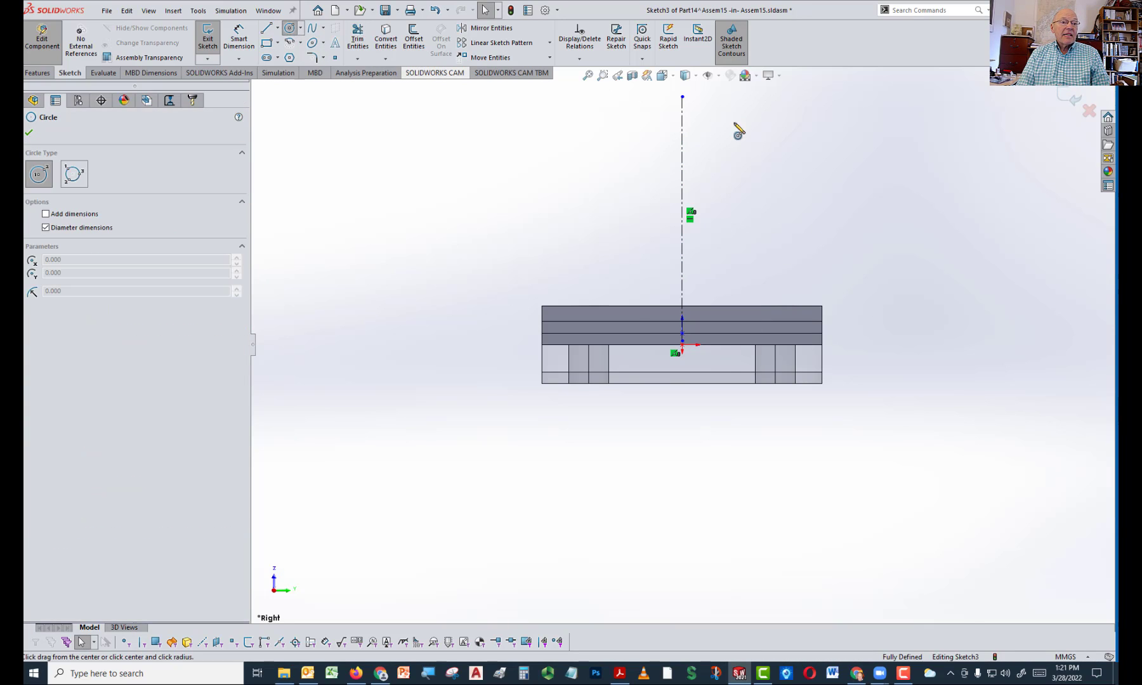
pyautogui.scroll(2, 735, 124)
pyautogui.click(682, 172)
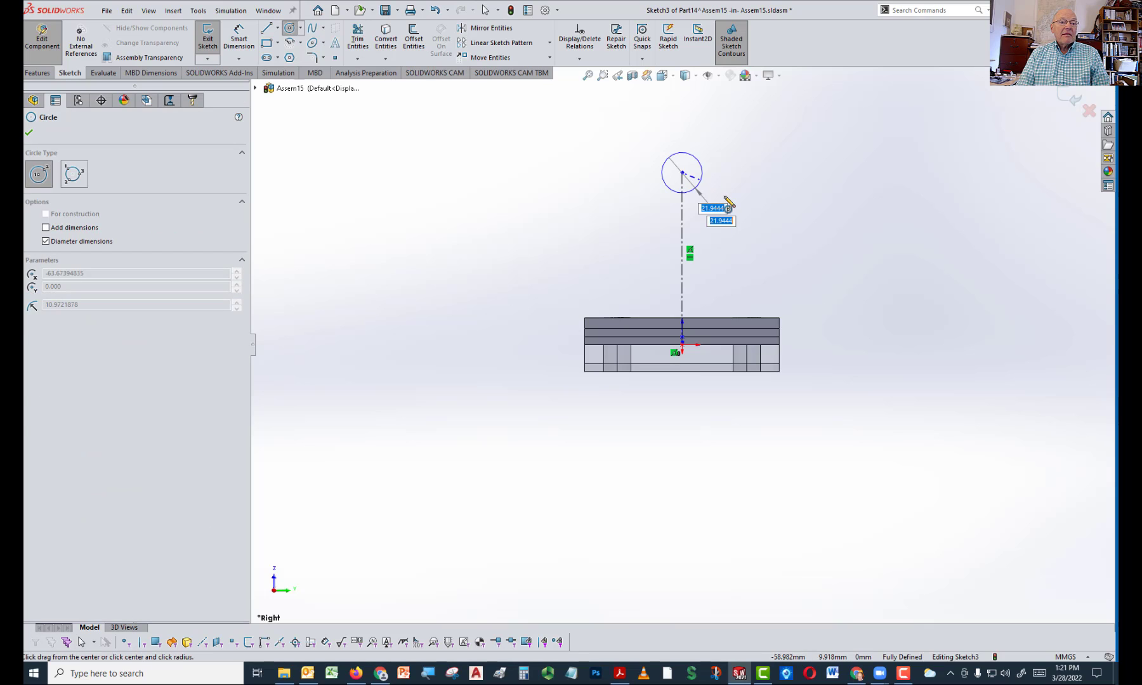
pyautogui.click(724, 199)
# Dimension the circle above the block to a diameter of 30 mm
pyautogui.moveTo(812, 255)
pyautogui.mouseDown(button='right')
pyautogui.moveTo(808, 189)
pyautogui.moveTo(819, 169)
pyautogui.mouseUp(button='right')
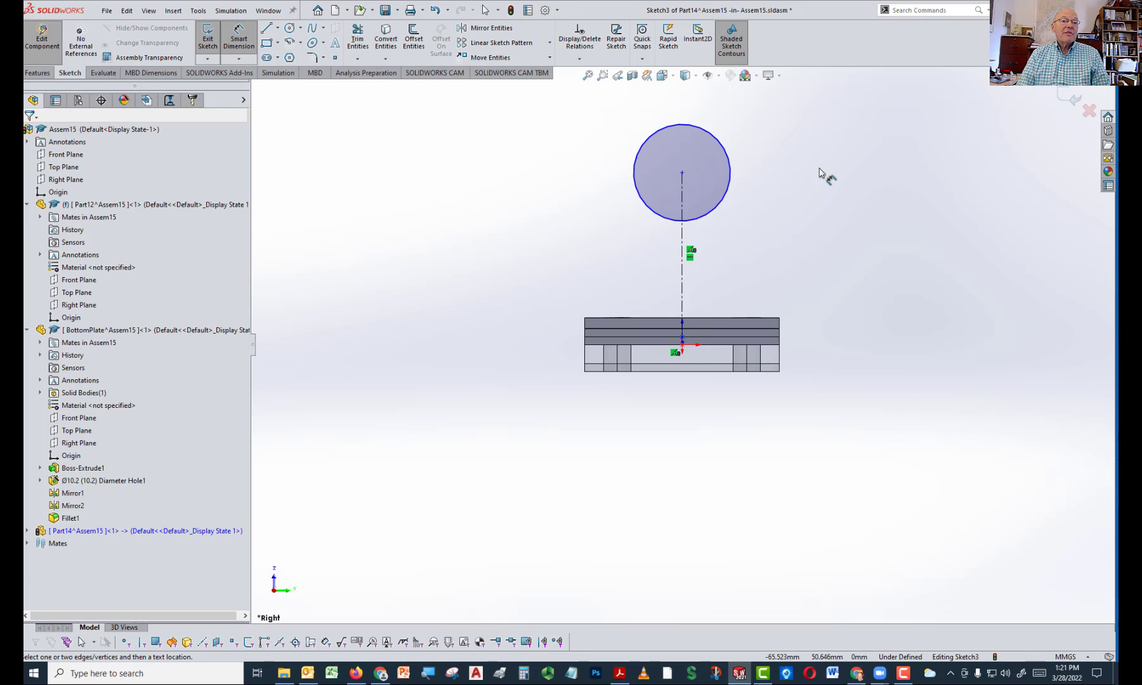
pyautogui.click(762, 212)
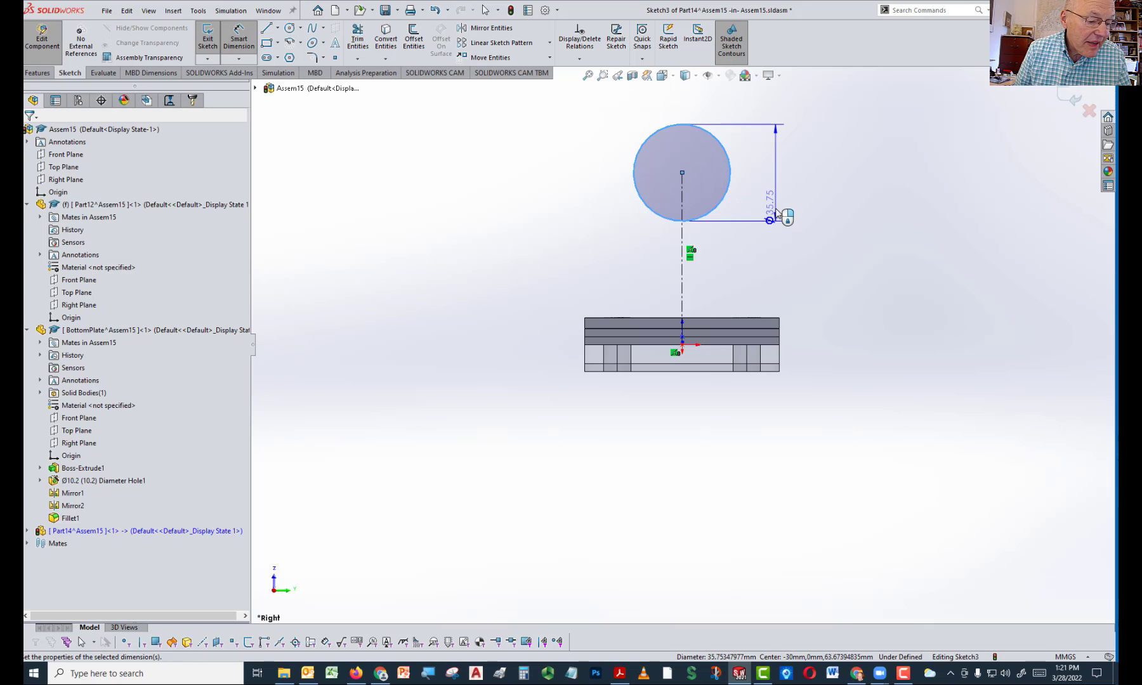
pyautogui.click(777, 214)
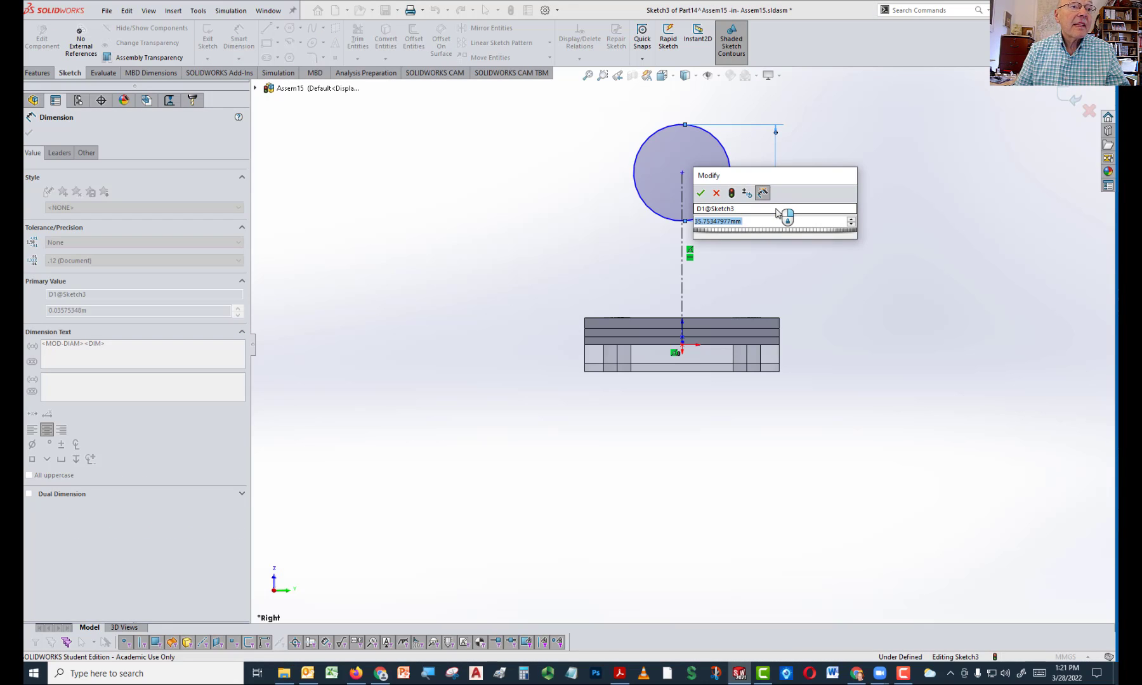
pyautogui.write('30')
pyautogui.press('Return')
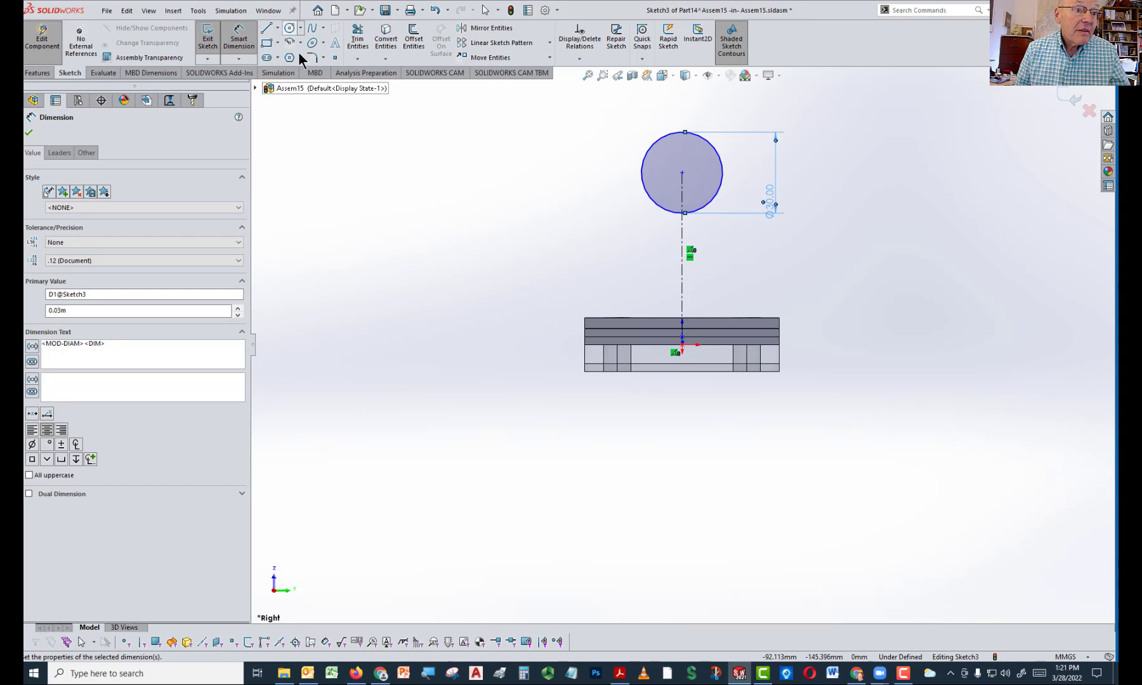
pyautogui.moveTo(831, 383); pyautogui.dragTo(729, 382, button='middle')
pyautogui.scroll(-1, 664, 323)
pyautogui.scroll(-2, 677, 319)
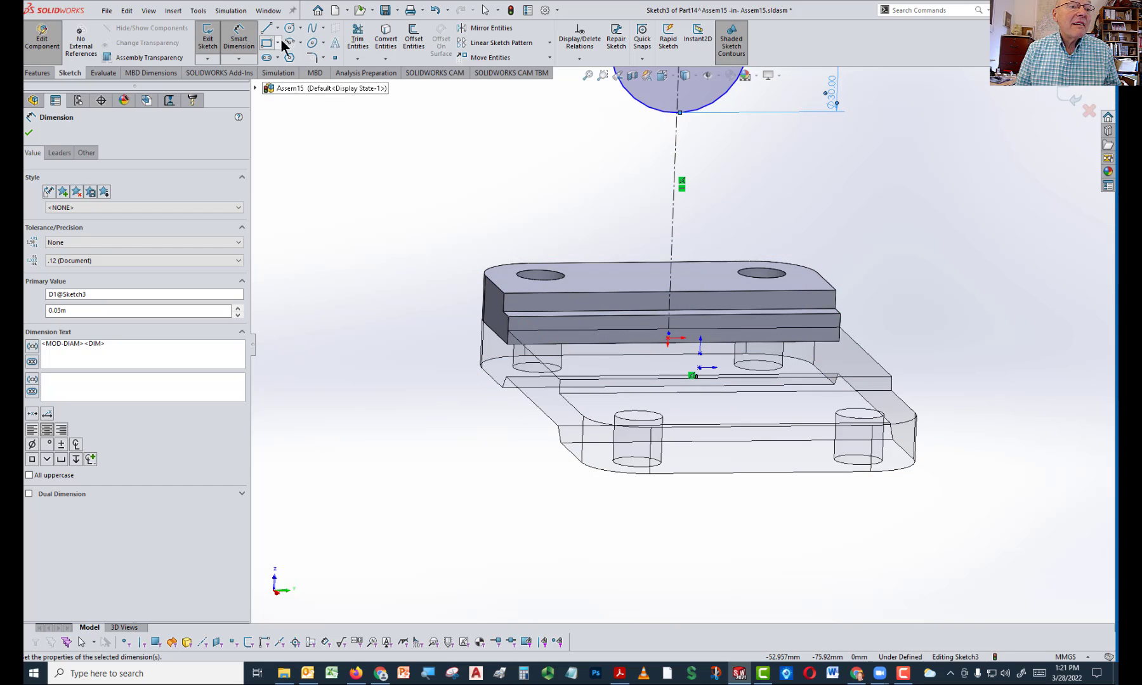
pyautogui.click(266, 28)
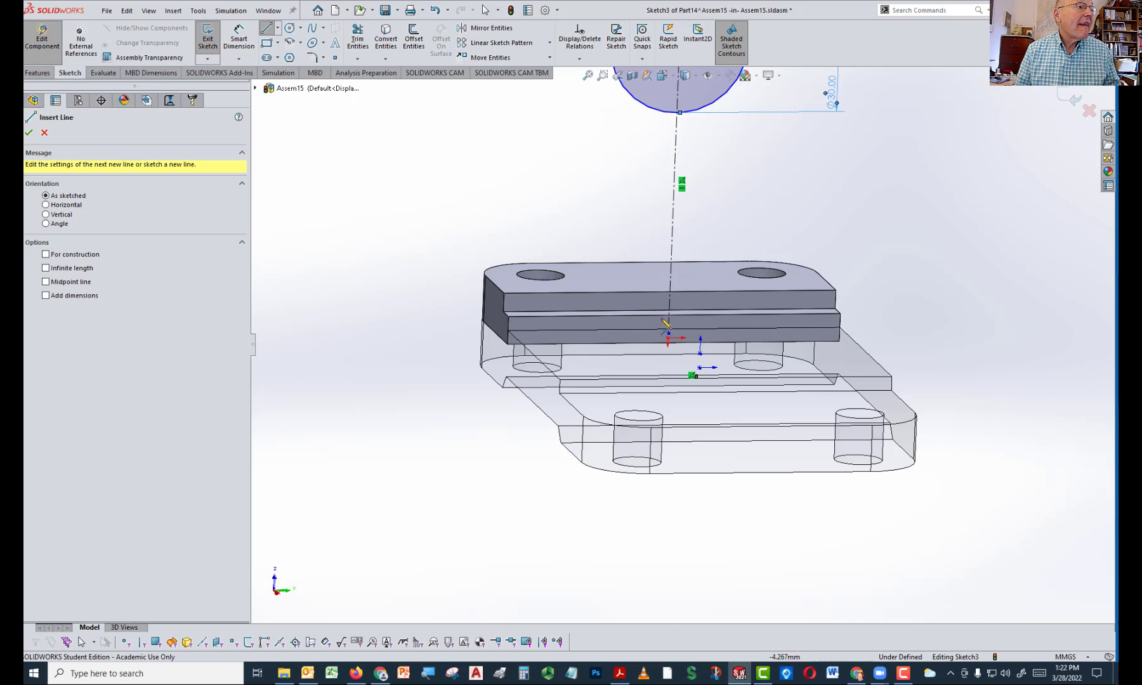
pyautogui.press('space')
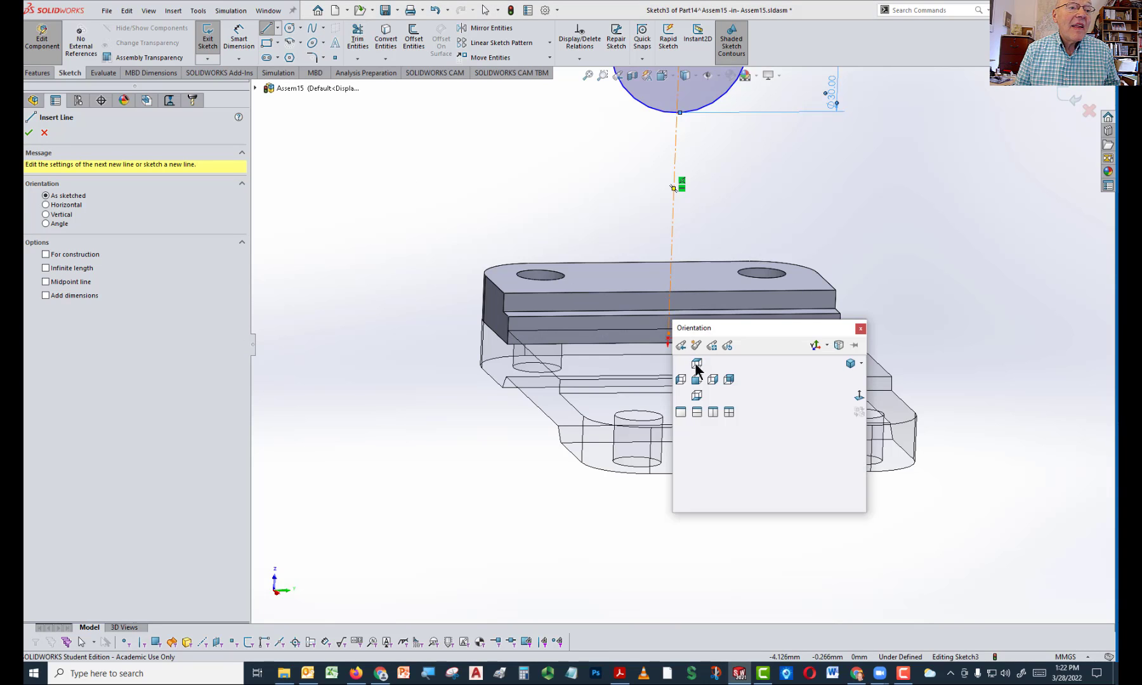
pyautogui.click(712, 381)
pyautogui.scroll(-2, 838, 451)
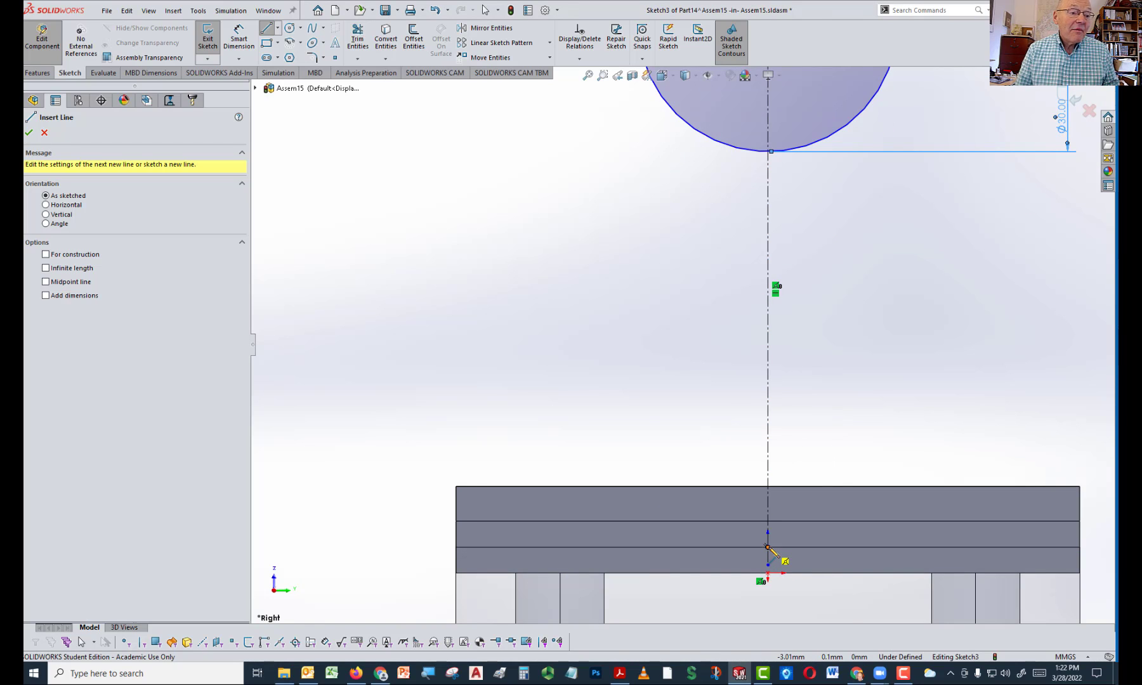
pyautogui.click(768, 547)
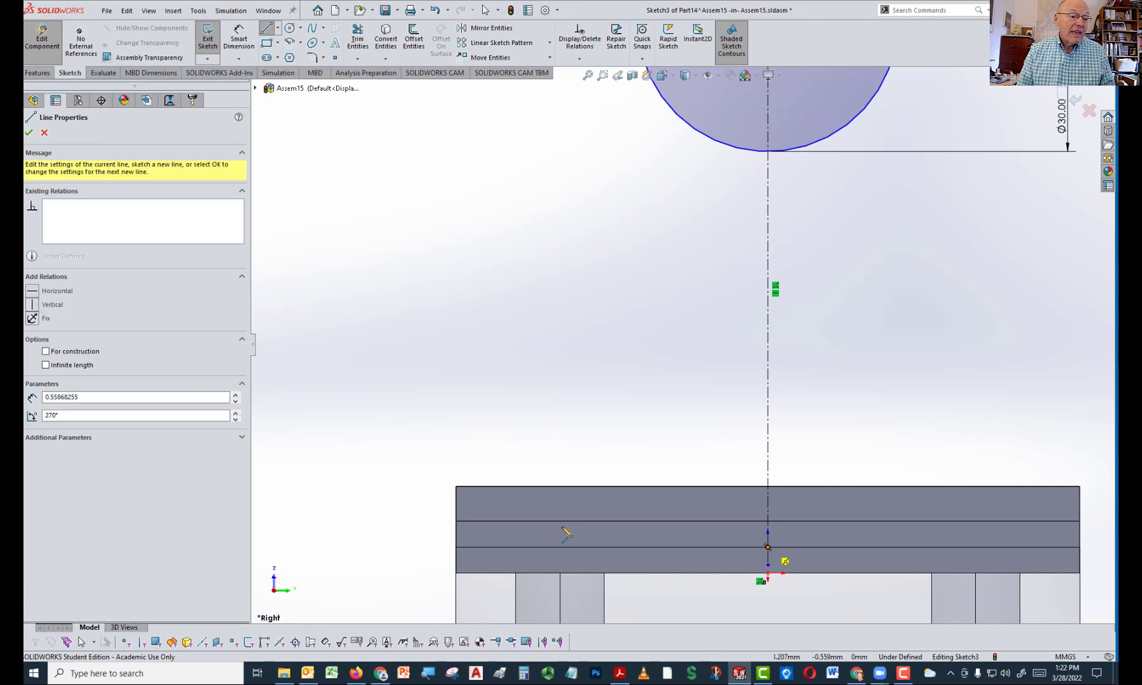
pyautogui.click(457, 547)
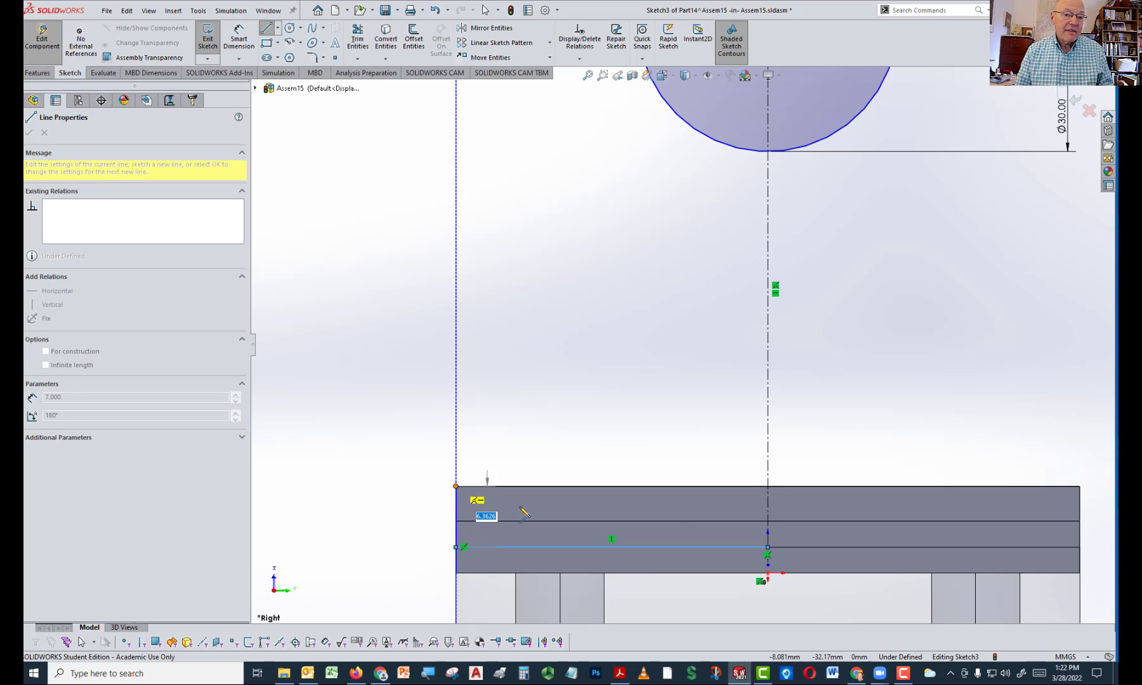
pyautogui.moveTo(730, 550); pyautogui.dragTo(612, 565, button='middle')
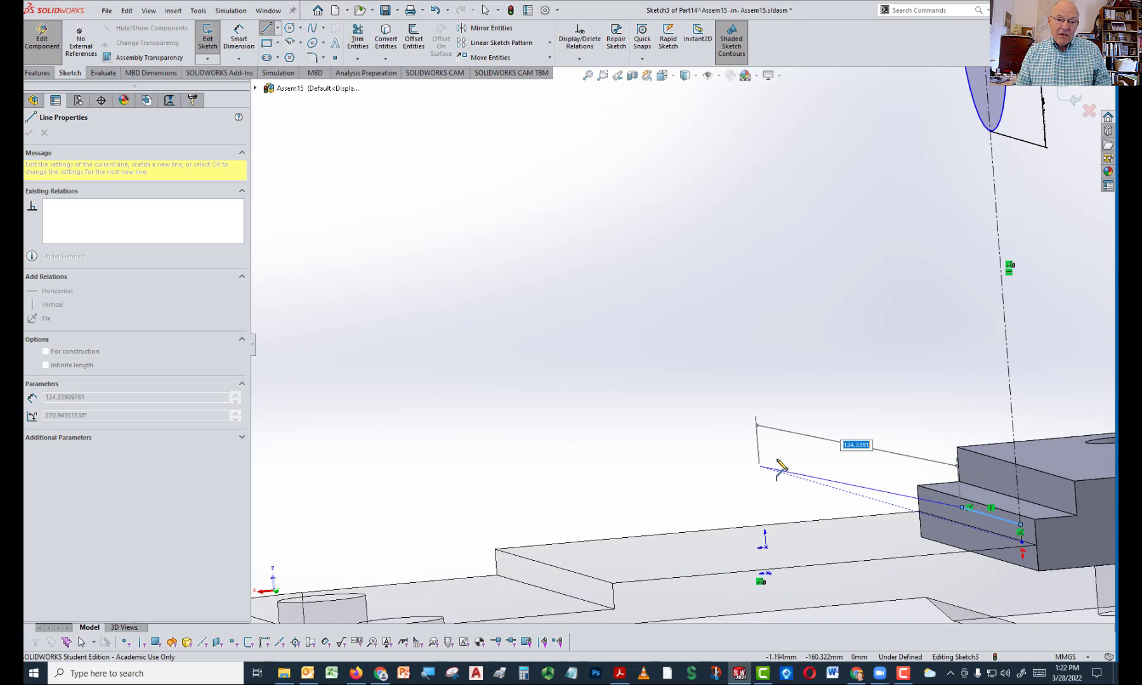
pyautogui.moveTo(748, 452)
pyautogui.mouseDown(button='middle')
pyautogui.moveTo(757, 464)
pyautogui.moveTo(857, 475)
pyautogui.moveTo(1045, 527)
pyautogui.moveTo(1115, 526)
pyautogui.moveTo(1092, 498)
pyautogui.moveTo(826, 503)
pyautogui.moveTo(948, 517)
pyautogui.moveTo(910, 514)
pyautogui.mouseUp(button='middle')
pyautogui.press('Escape')
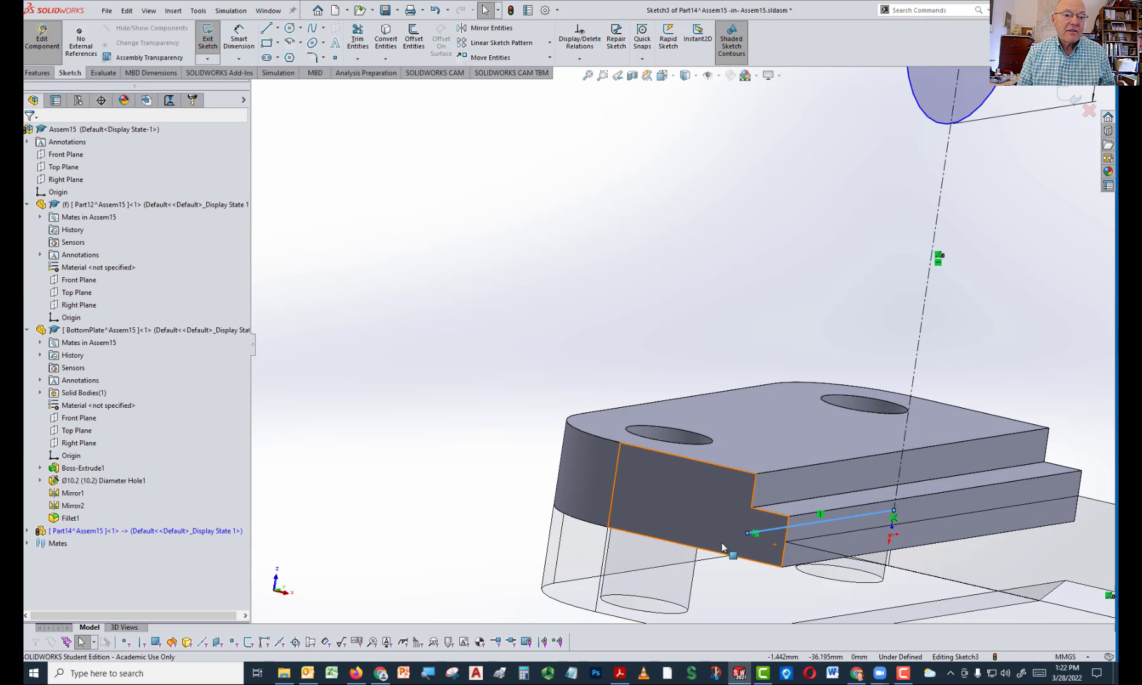
pyautogui.click(770, 533)
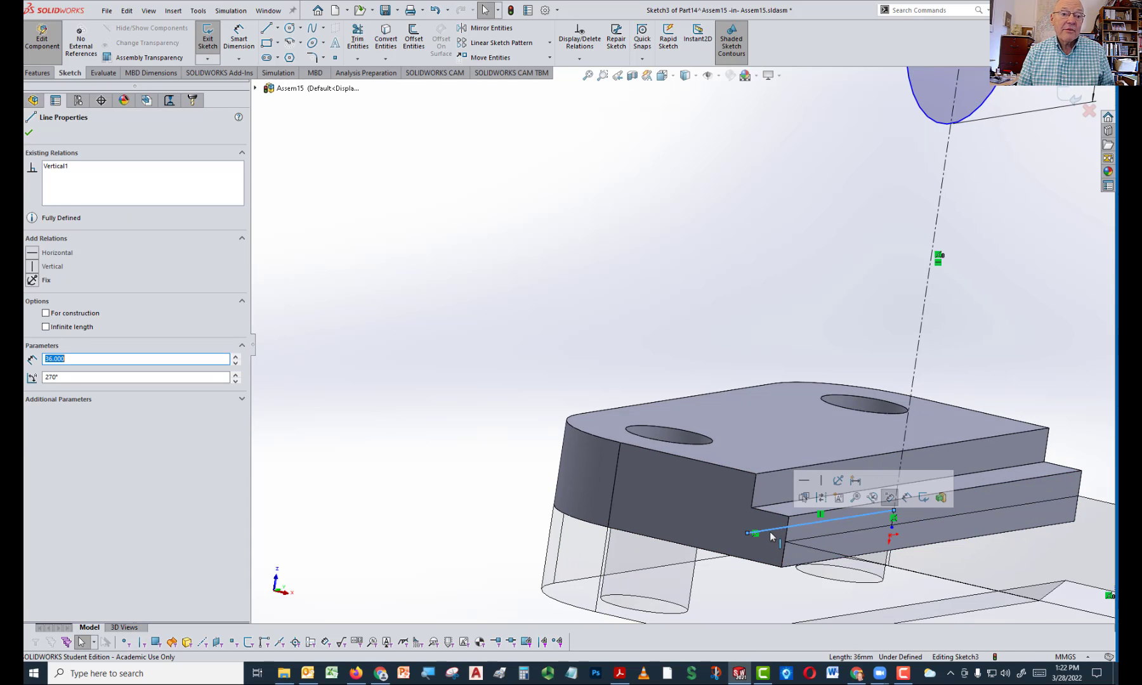
pyautogui.press('Delete')
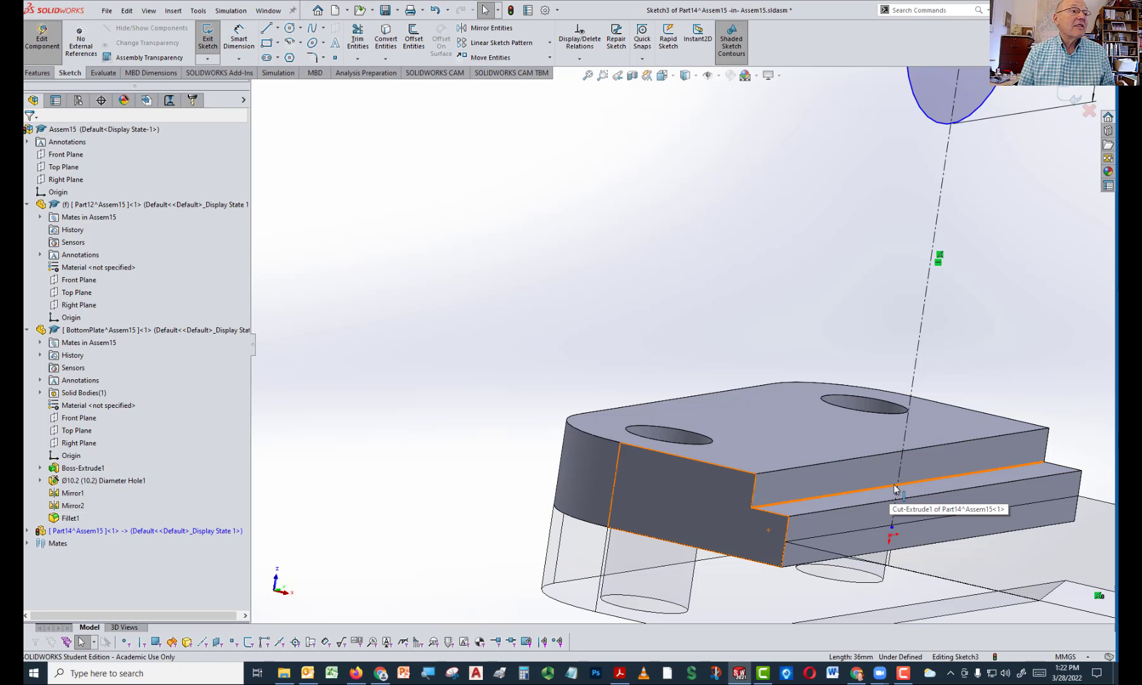
# Sketch connected lines from the centerline along the notch's inner edge to the block's end, up about 7 mm, and back inward about 22 mm
pyautogui.click(266, 28)
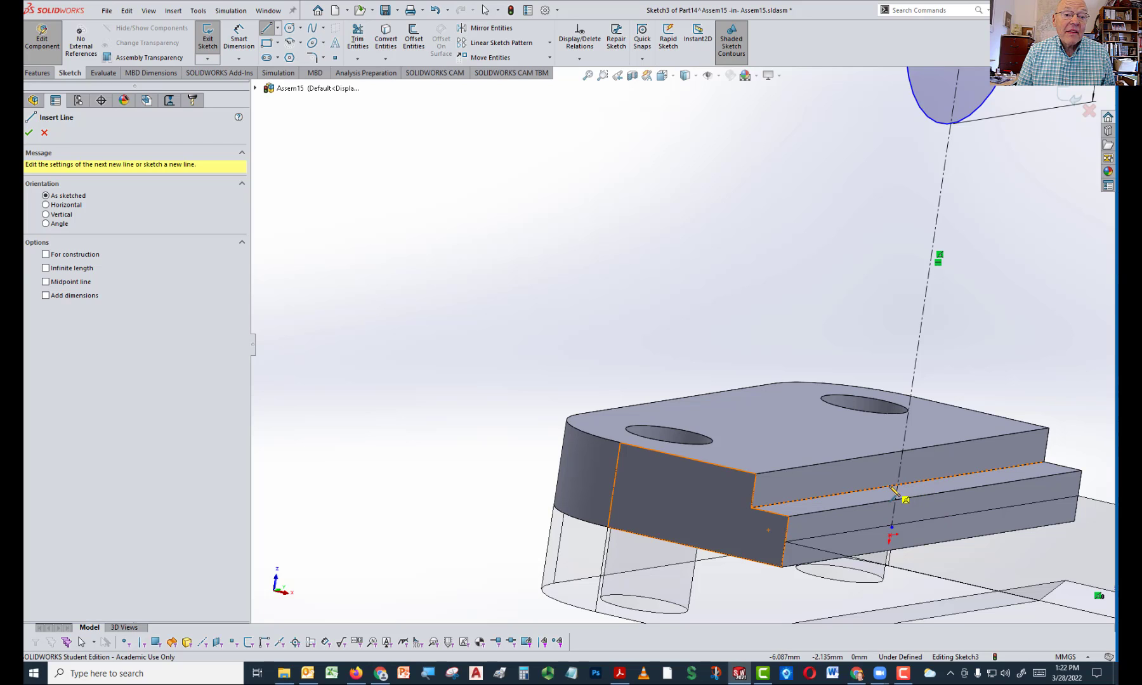
pyautogui.click(898, 484)
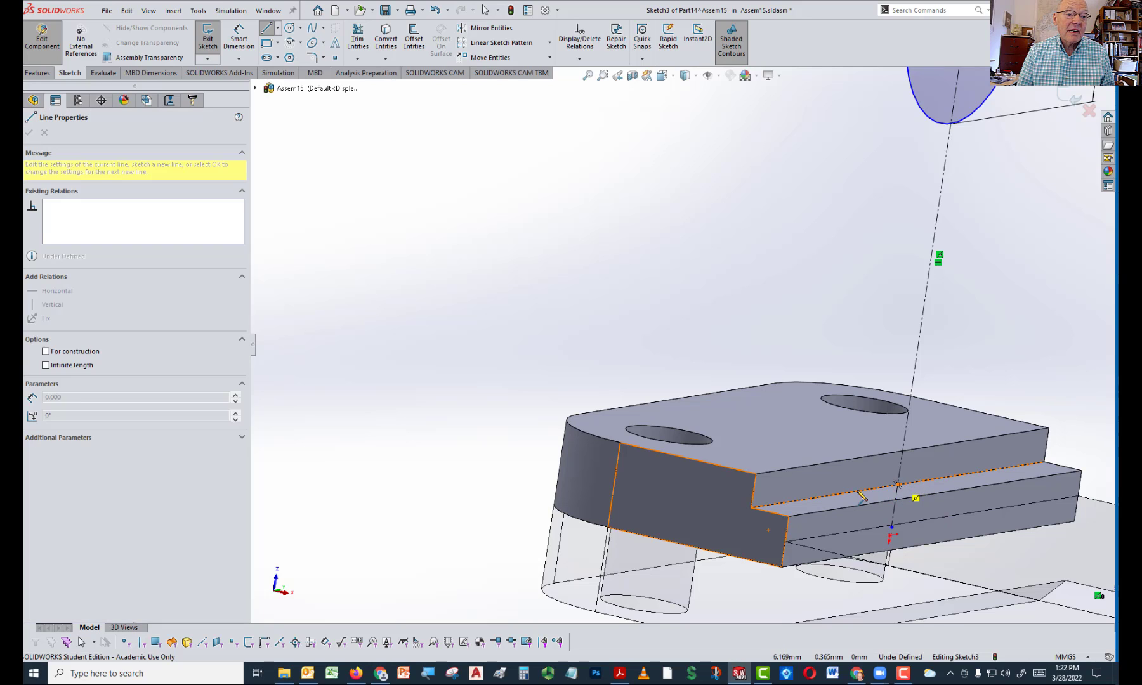
pyautogui.click(752, 508)
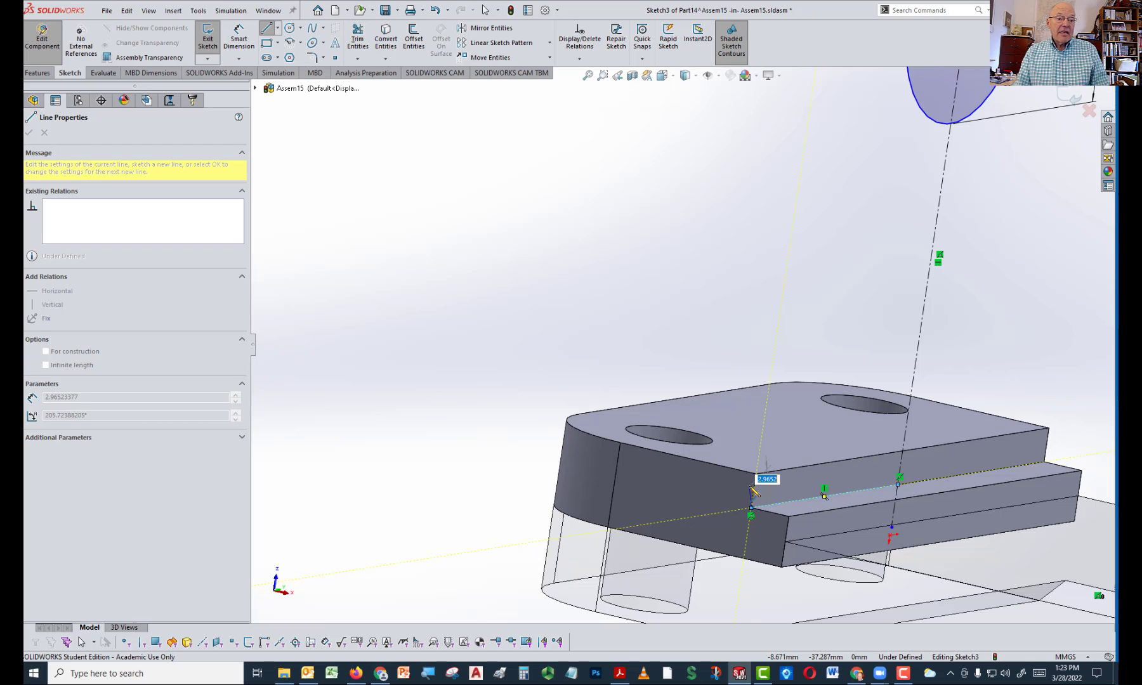
pyautogui.click(755, 452)
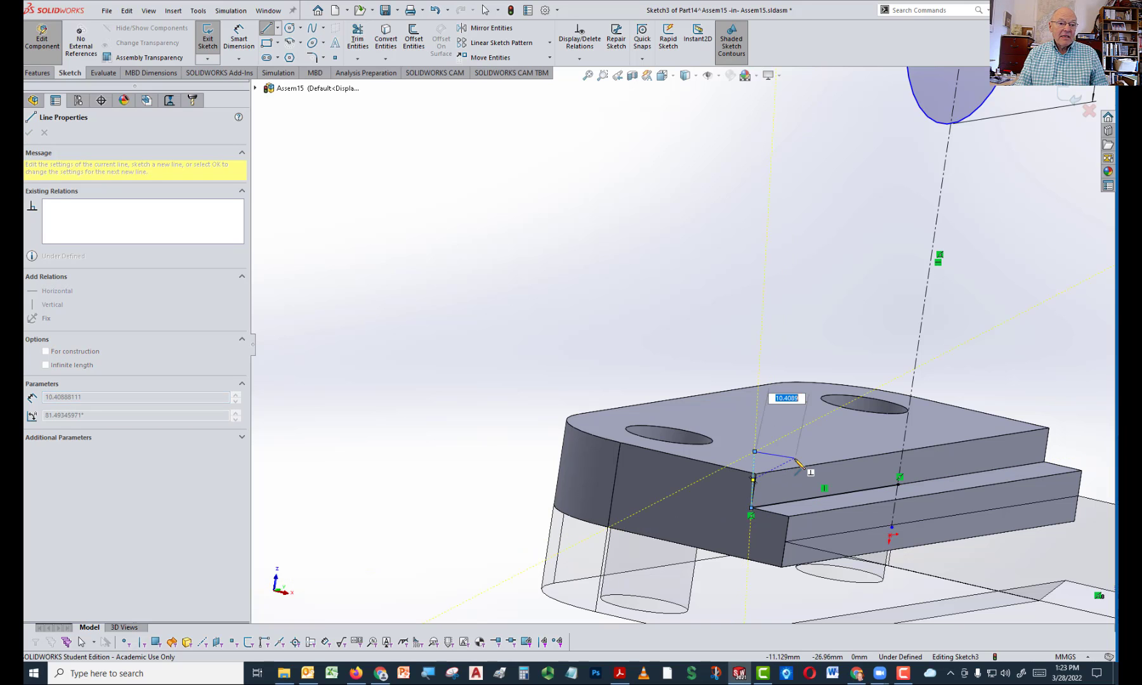
pyautogui.moveTo(776, 457); pyautogui.dragTo(681, 424, button='middle')
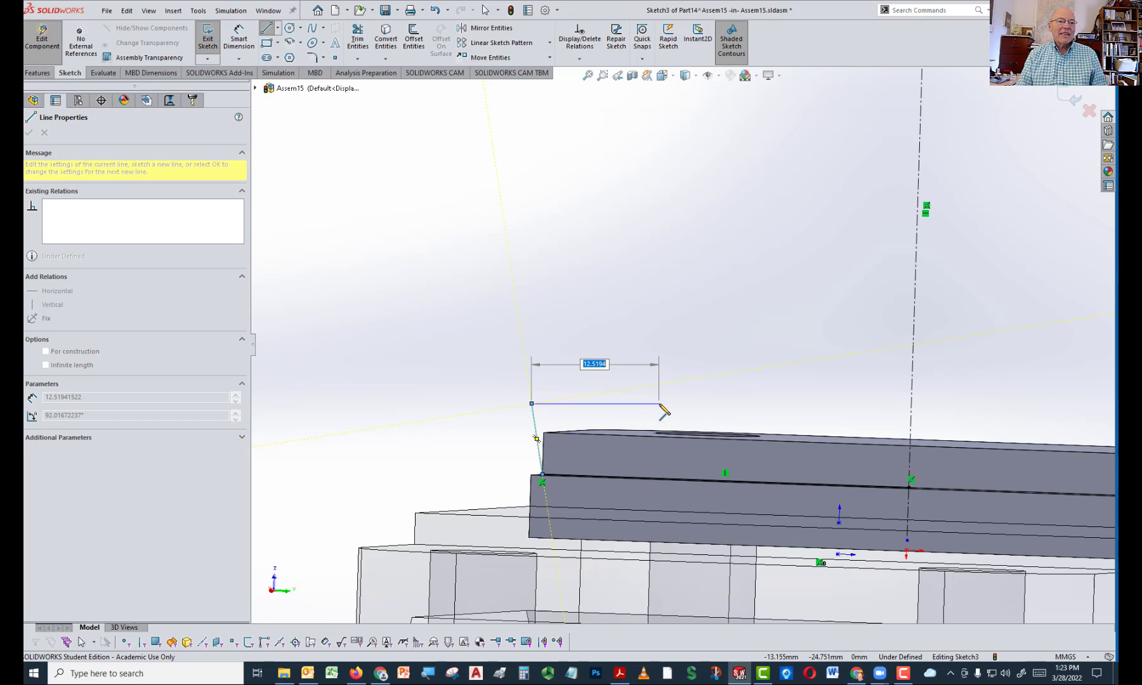
pyautogui.scroll(4, 664, 412)
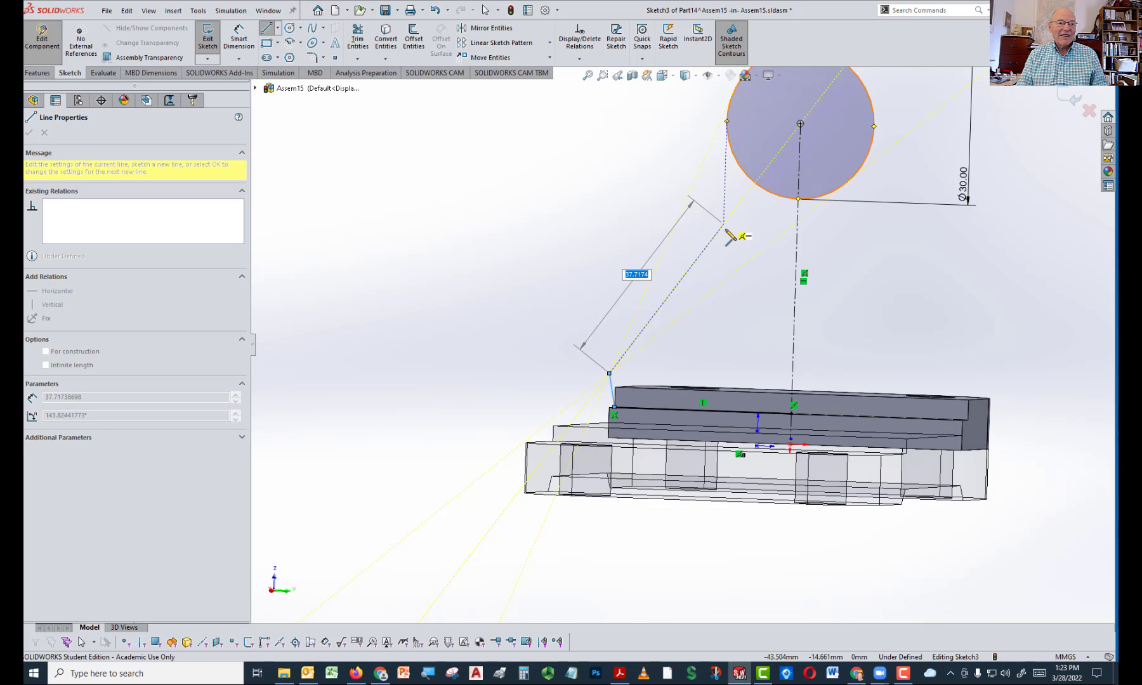
pyautogui.click(719, 377)
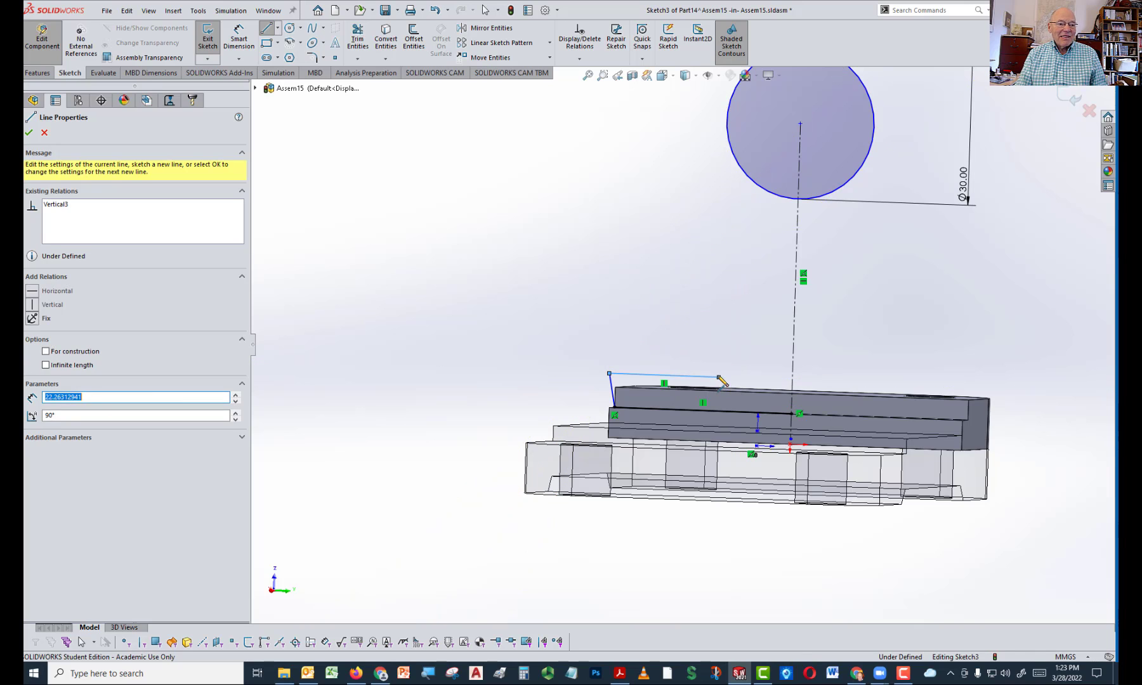
pyautogui.press('Escape')
# Try to straighten the short slanted line at the block's end with a Vertical relation
pyautogui.scroll(-3, 622, 387)
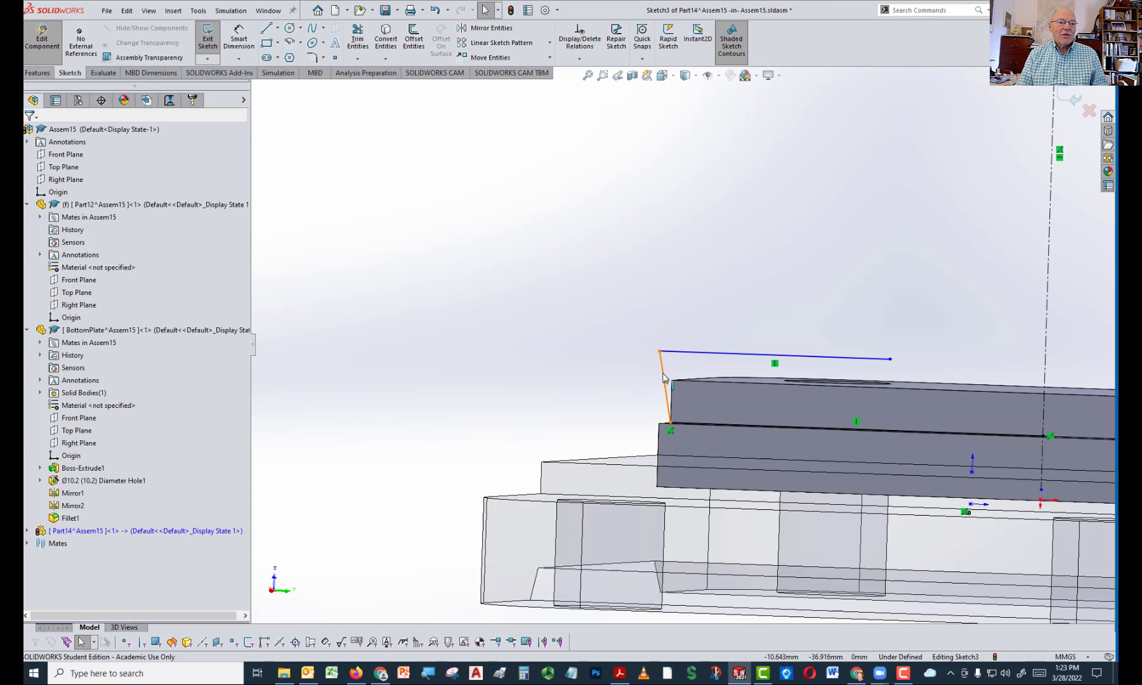
pyautogui.click(664, 377)
pyautogui.click(712, 330)
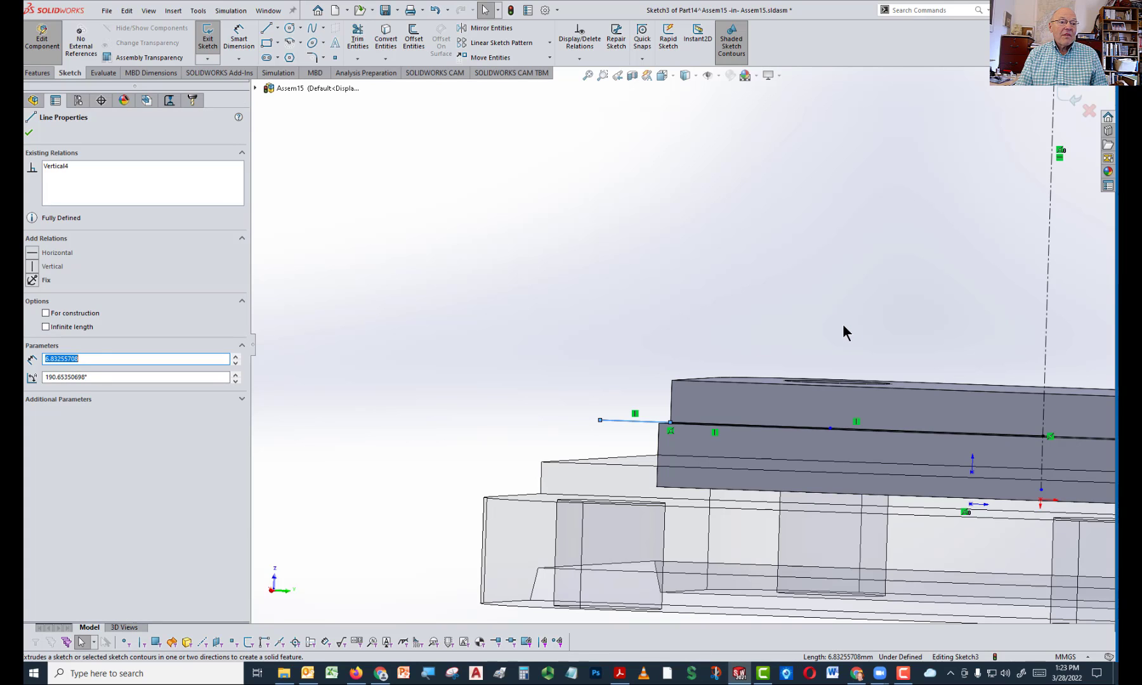
pyautogui.hotkey('ctrl', 'z')
pyautogui.click(663, 372)
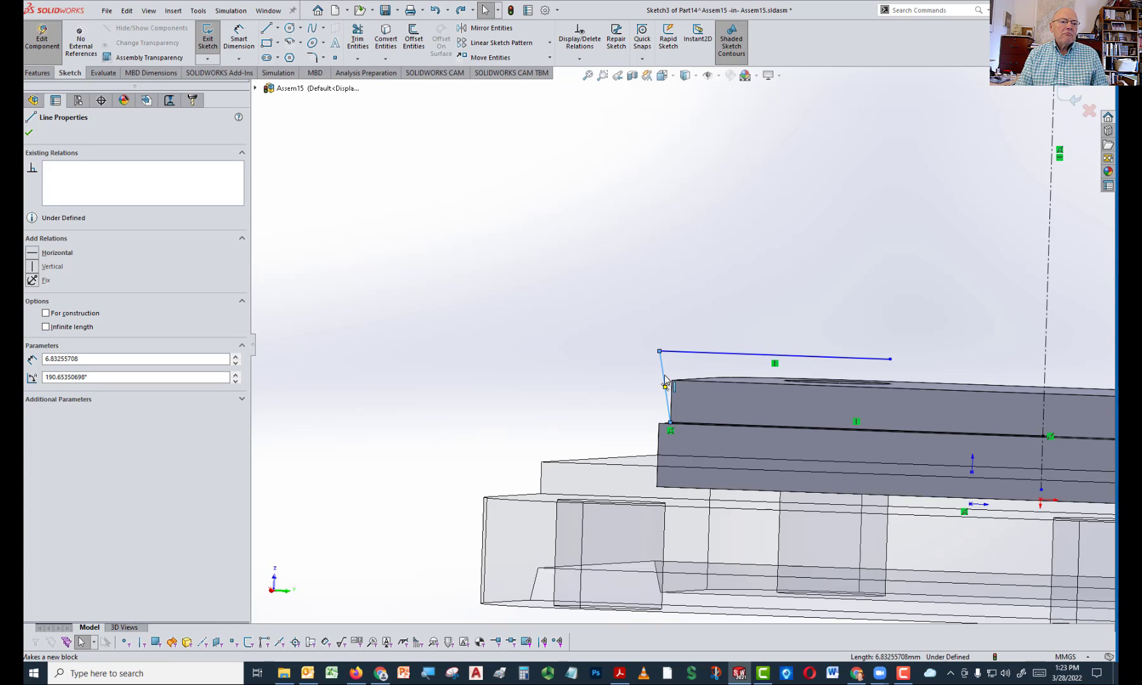
pyautogui.click(664, 381)
pyautogui.click(714, 329)
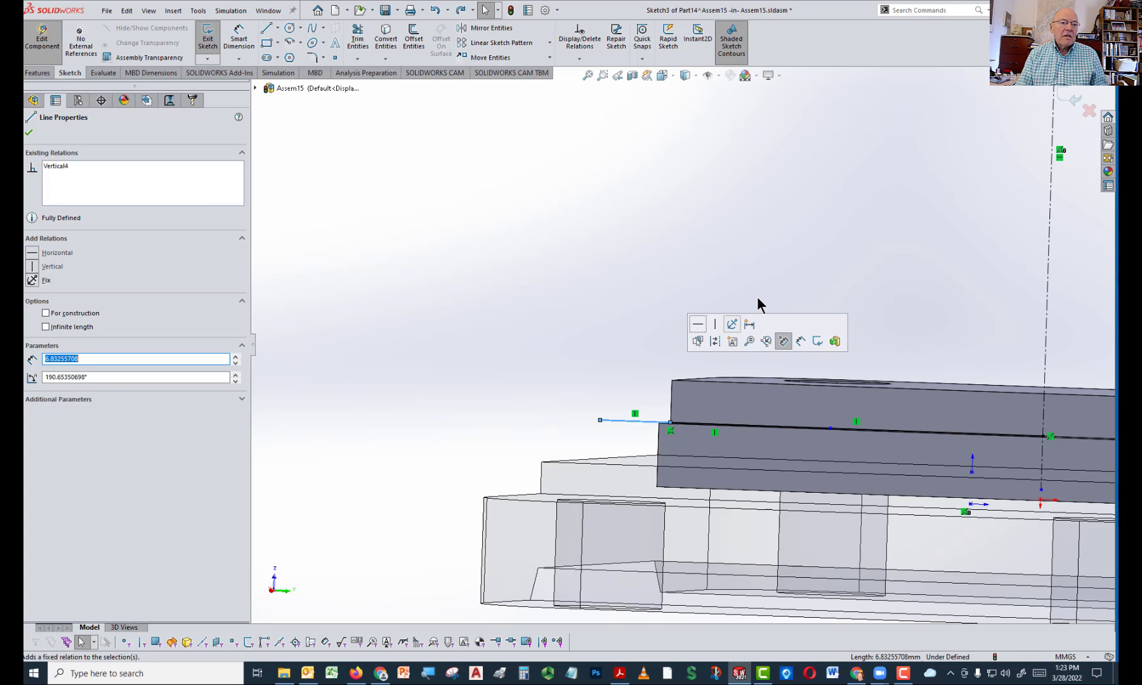
pyautogui.click(798, 301)
# Apply a Horizontal relation to the short slanted line at the block's end
pyautogui.moveTo(819, 374); pyautogui.dragTo(777, 339, button='middle')
pyautogui.scroll(6, 834, 394)
pyautogui.scroll(-8, 629, 370)
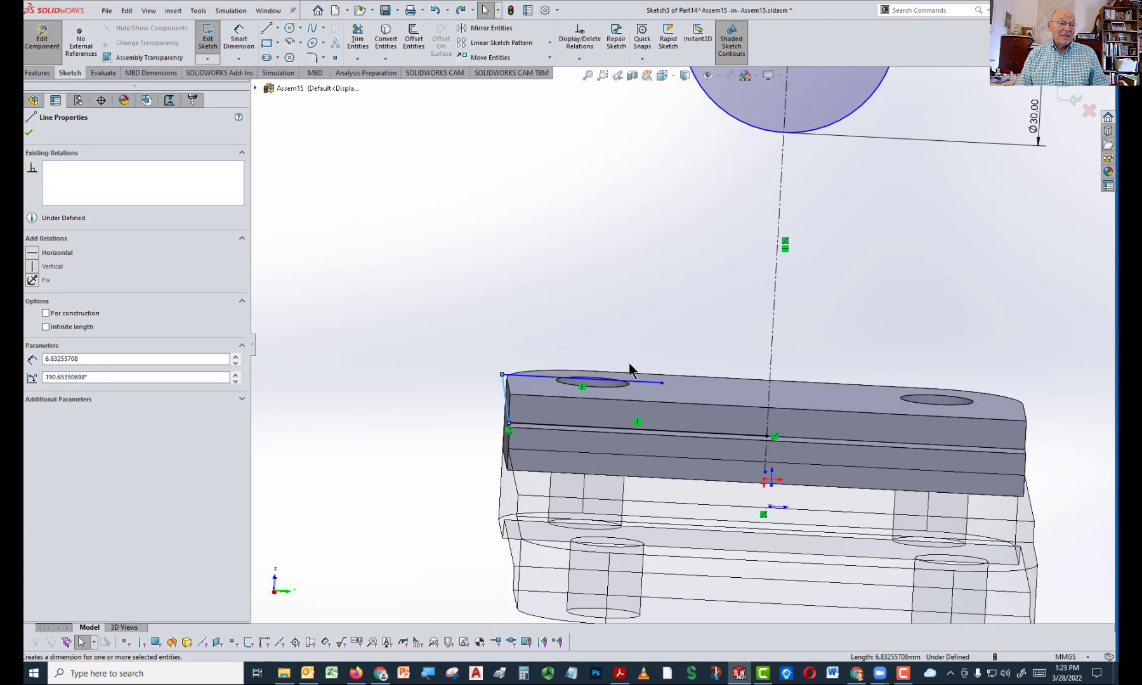
pyautogui.moveTo(615, 392); pyautogui.dragTo(506, 384, button='middle')
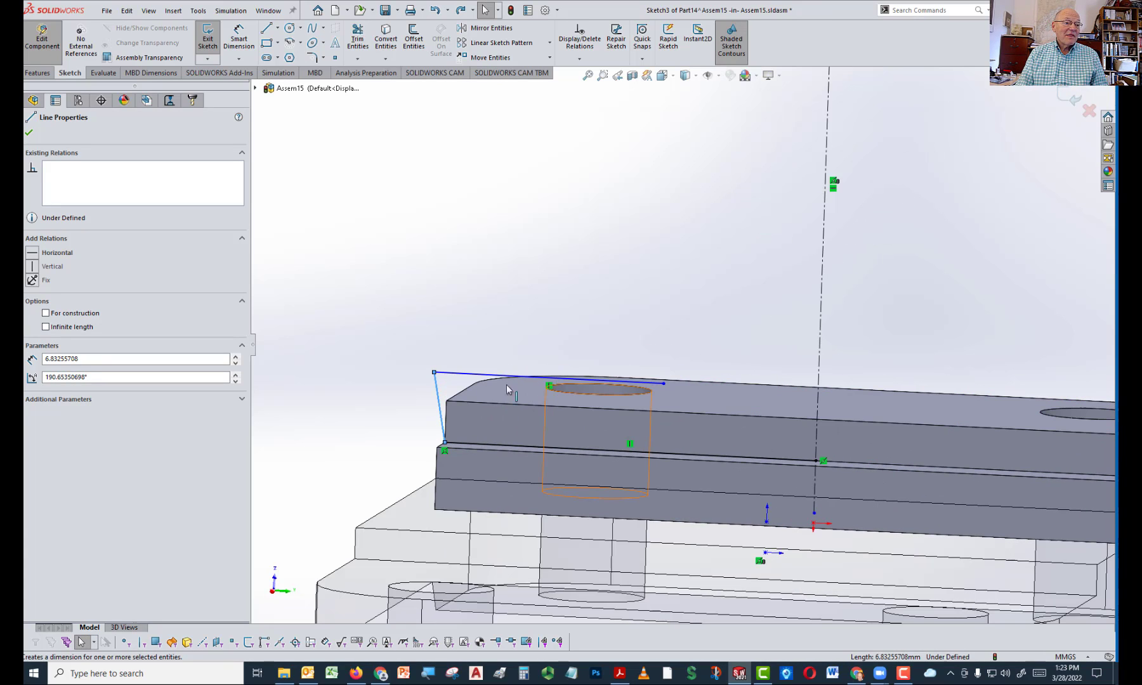
pyautogui.click(440, 398)
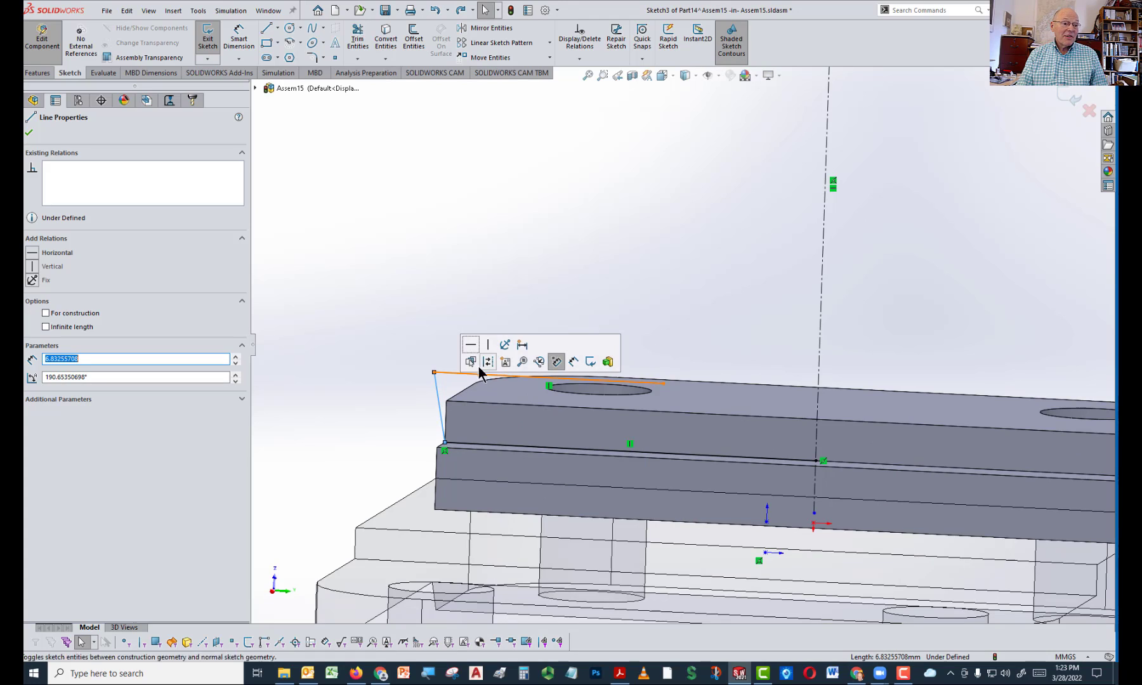
pyautogui.click(469, 346)
pyautogui.click(630, 249)
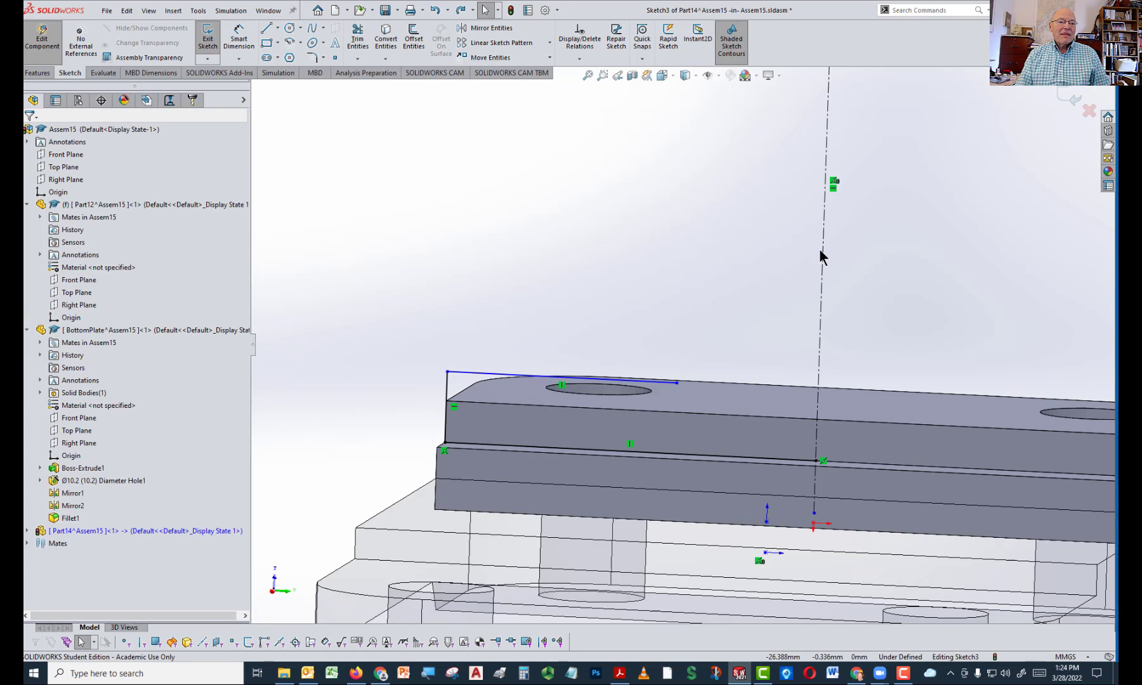
# Sketch a line about 51 mm long from the circle's left quadrant down to the short ledge line's open end and apply a Horizontal relation
pyautogui.press('space')
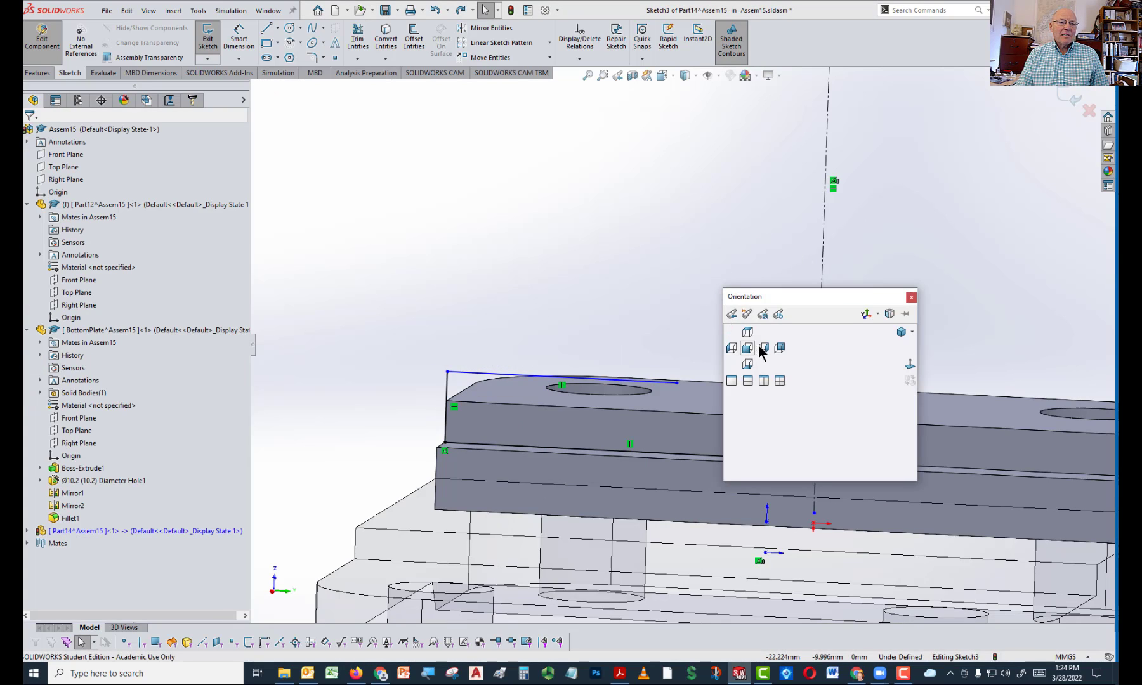
pyautogui.click(764, 349)
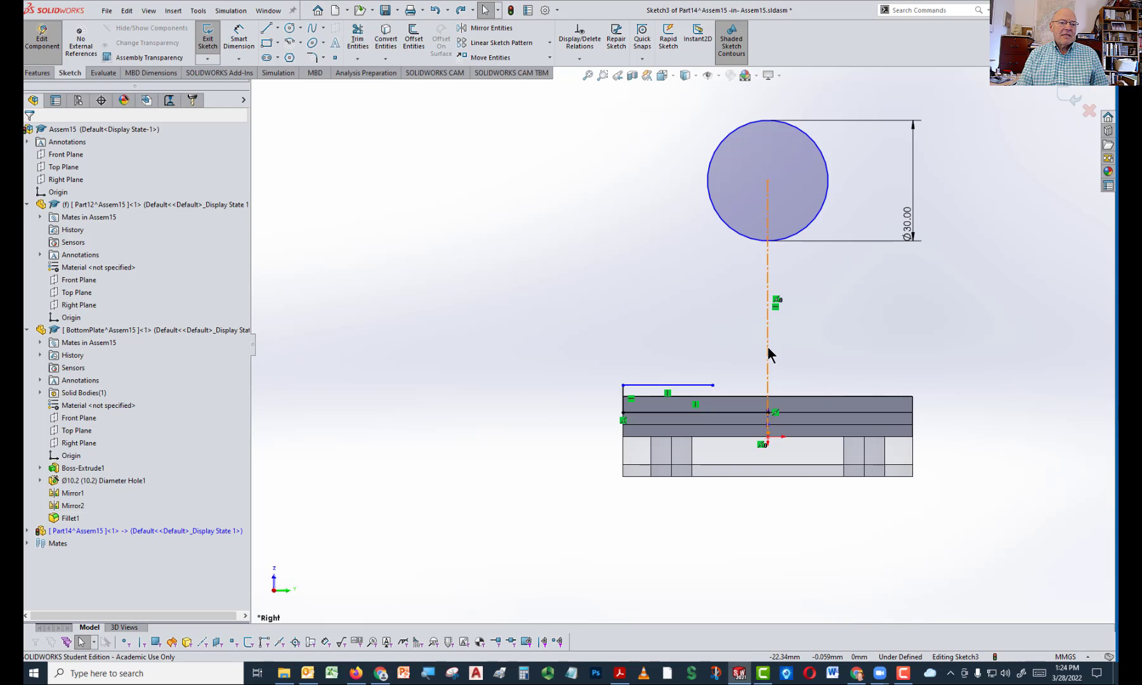
pyautogui.scroll(-4, 856, 378)
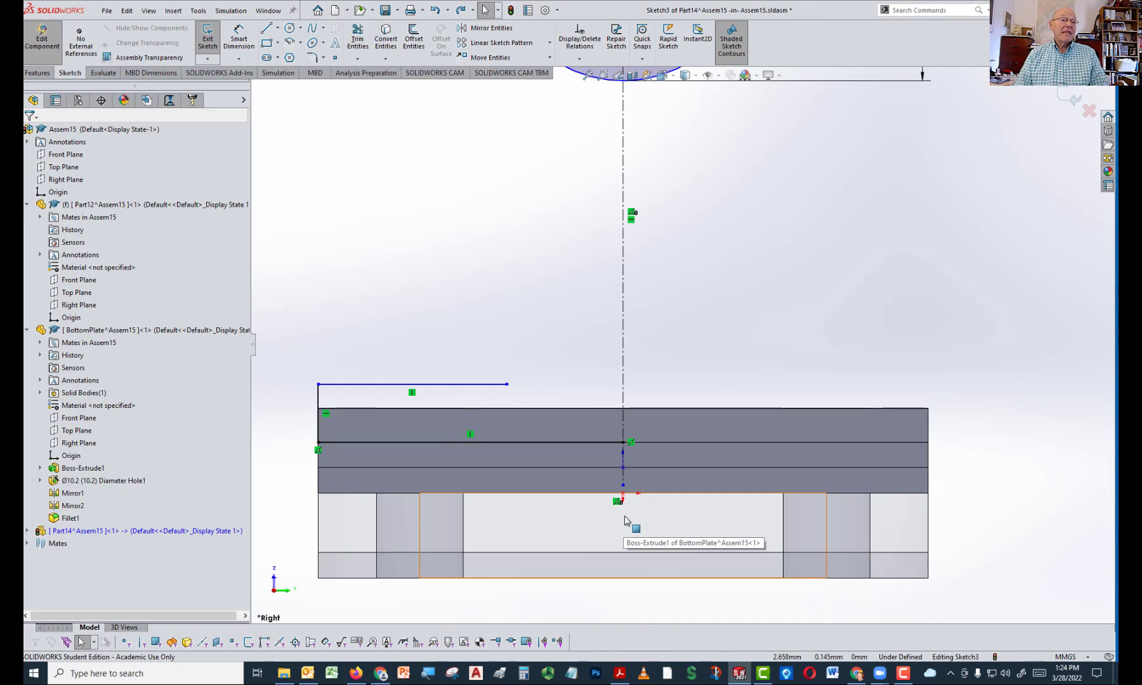
pyautogui.scroll(1, 625, 520)
pyautogui.scroll(1, 572, 214)
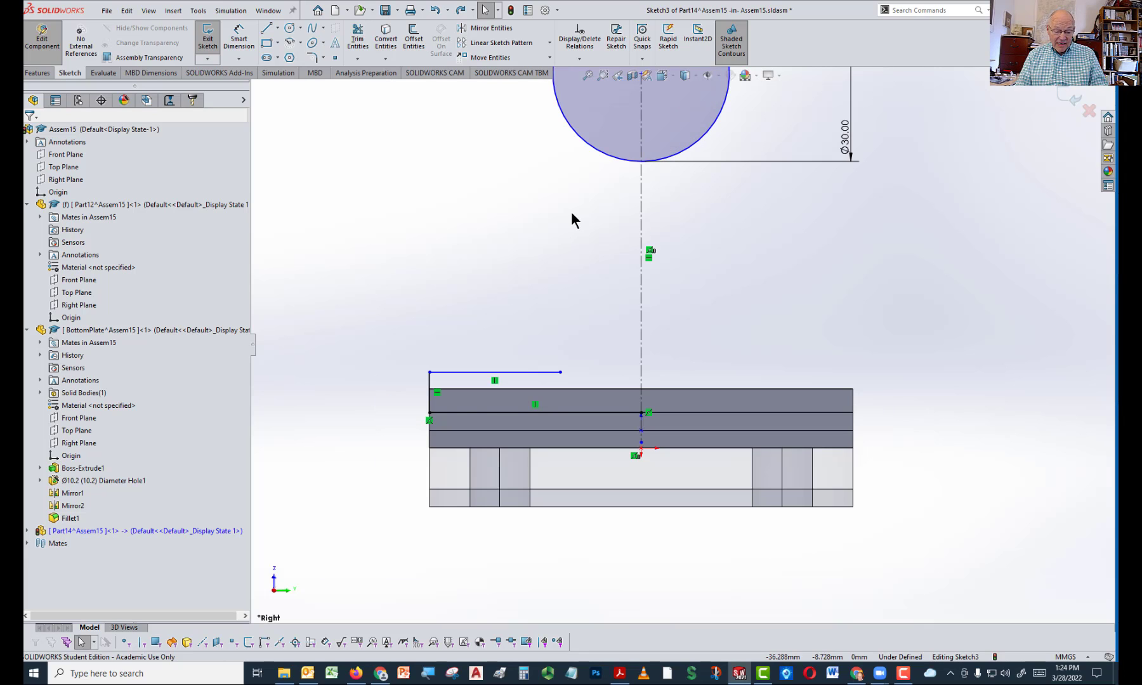
pyautogui.press('l')
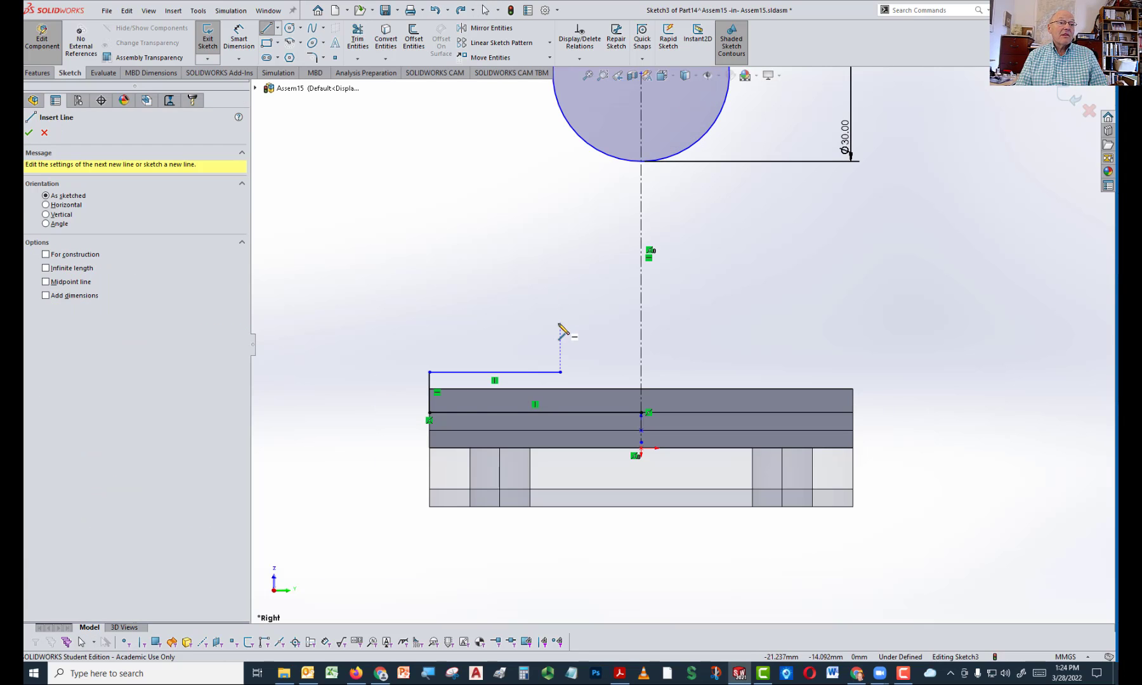
pyautogui.press('z')
pyautogui.press('z')
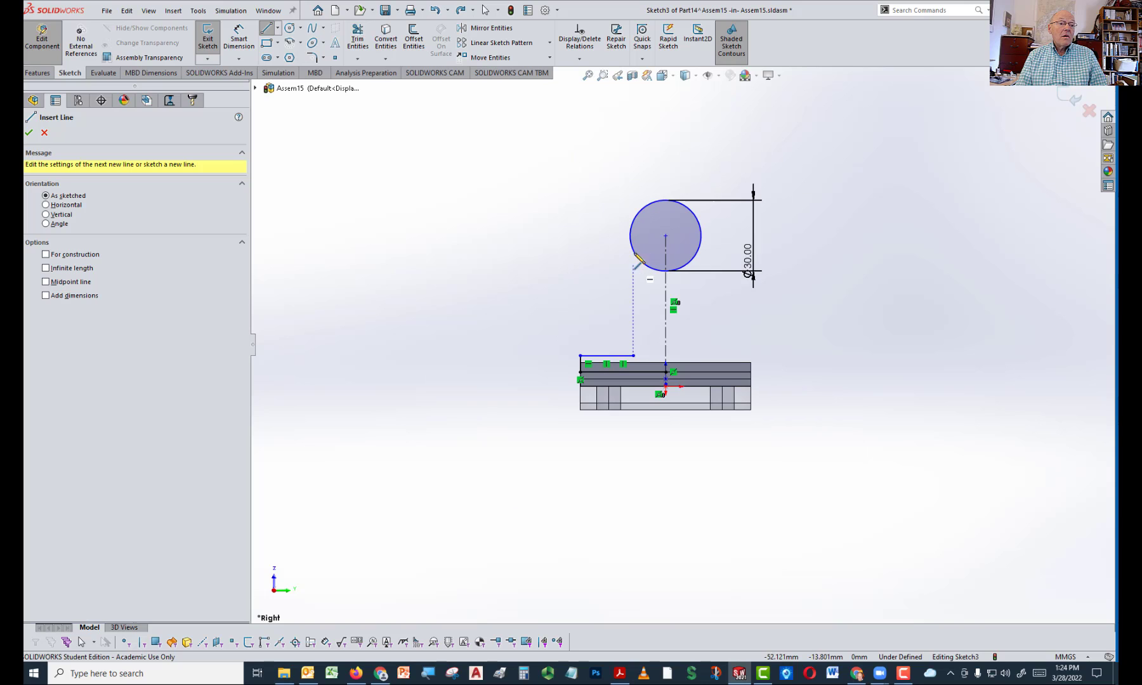
pyautogui.click(630, 236)
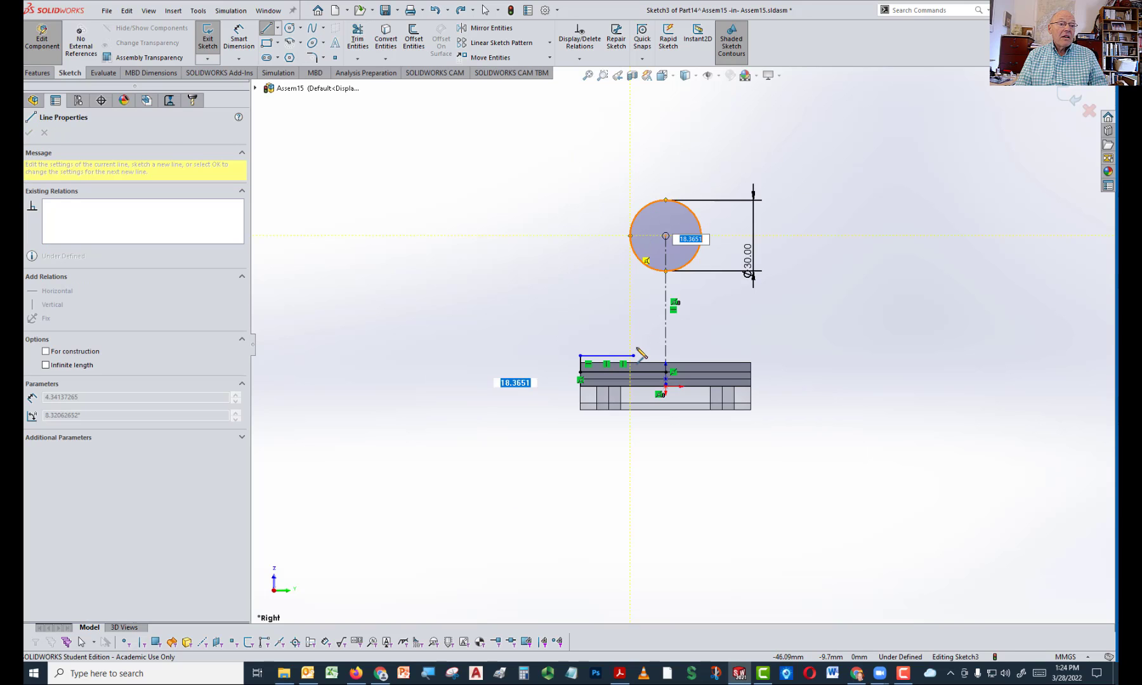
pyautogui.click(632, 355)
pyautogui.scroll(-1, 650, 288)
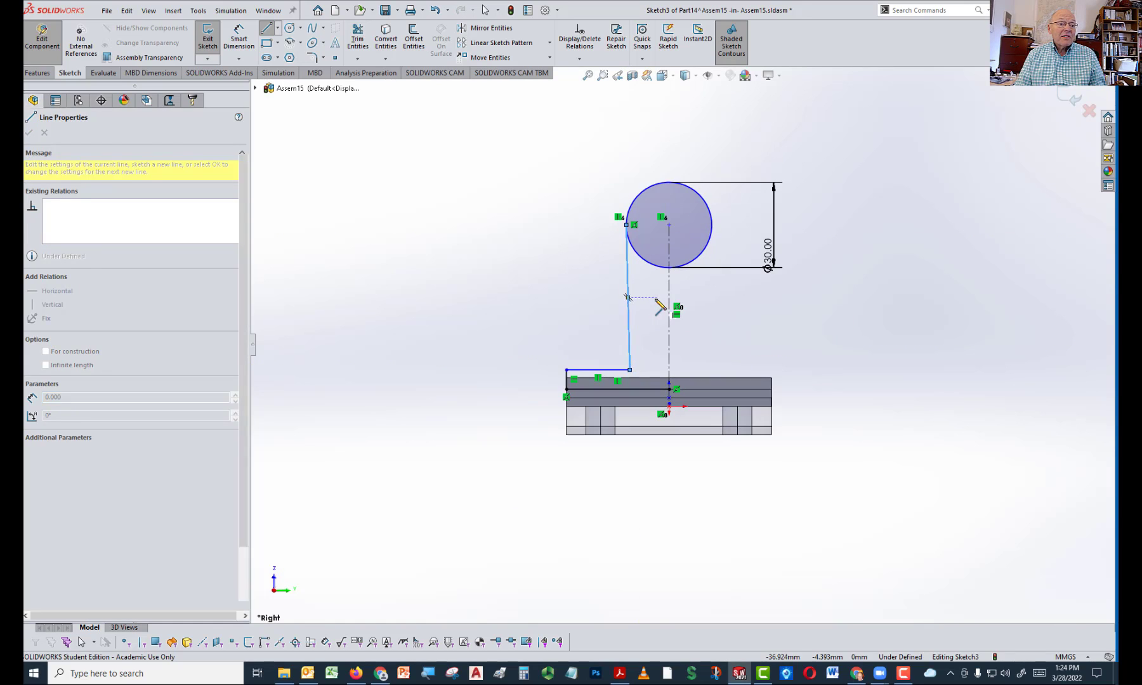
pyautogui.press('Escape')
pyautogui.click(628, 323)
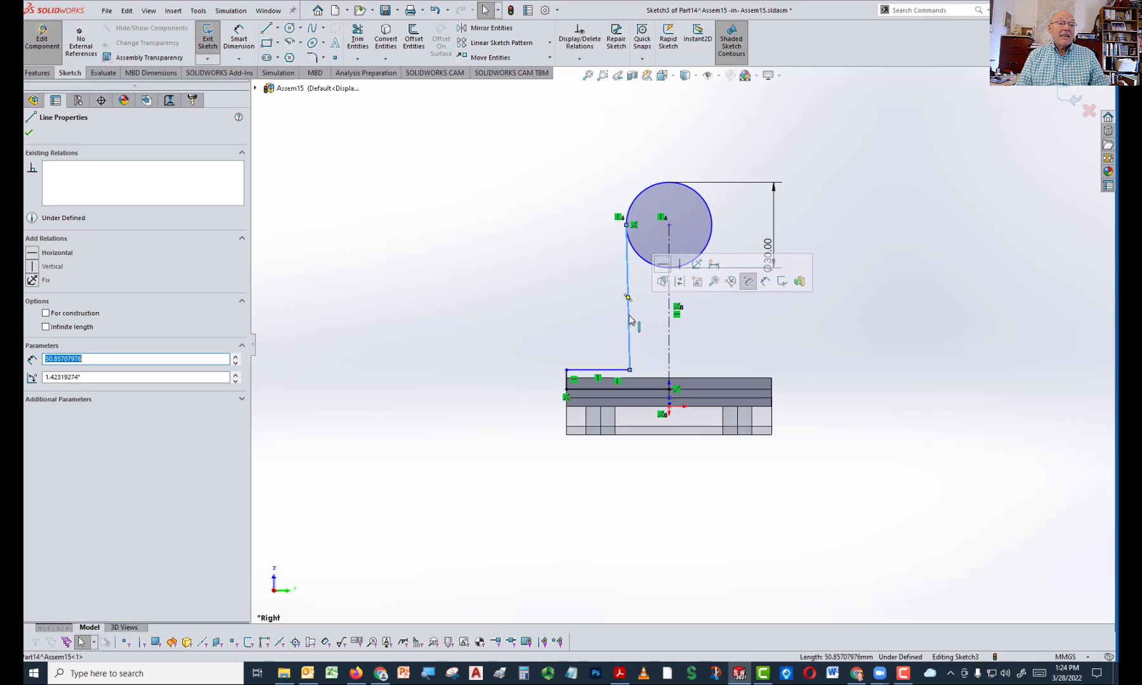
pyautogui.click(677, 273)
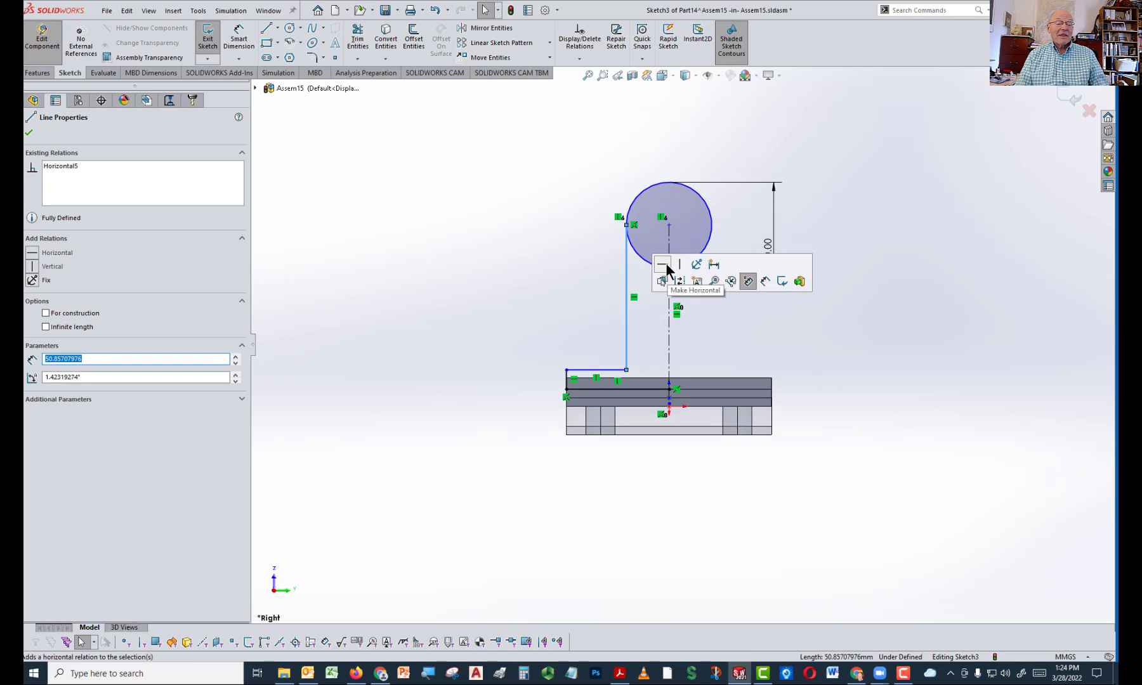
# Mirror the upright line and the three connected base lines about the vertical centerline, keeping the originals
pyautogui.click(909, 352)
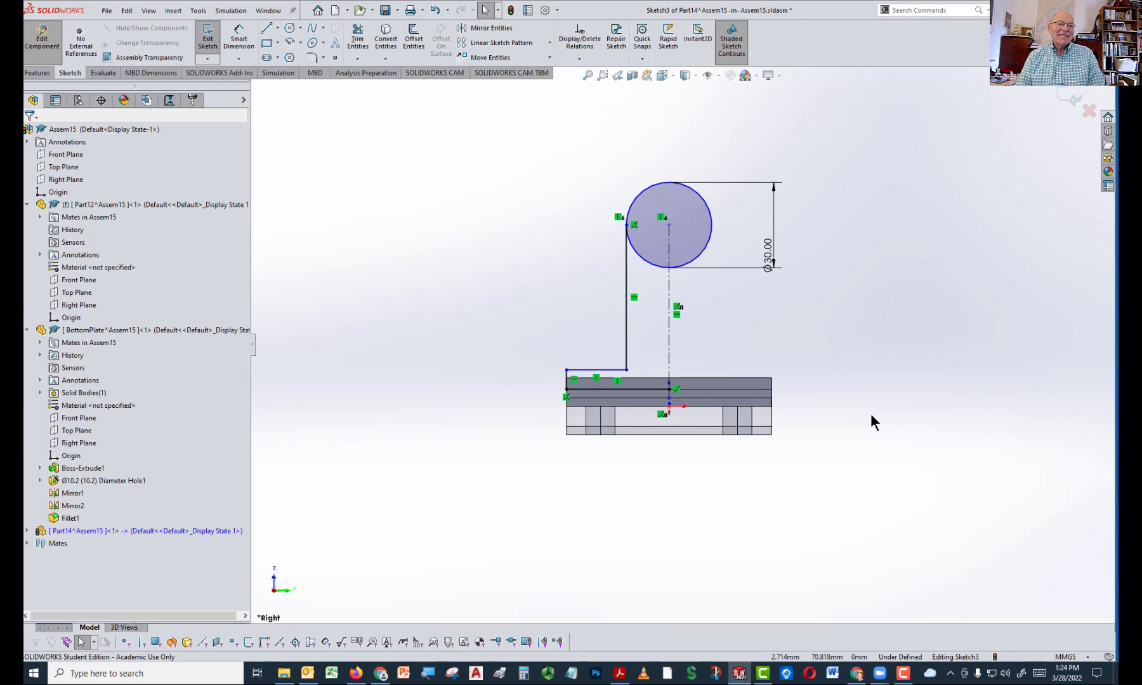
pyautogui.scroll(1, 751, 334)
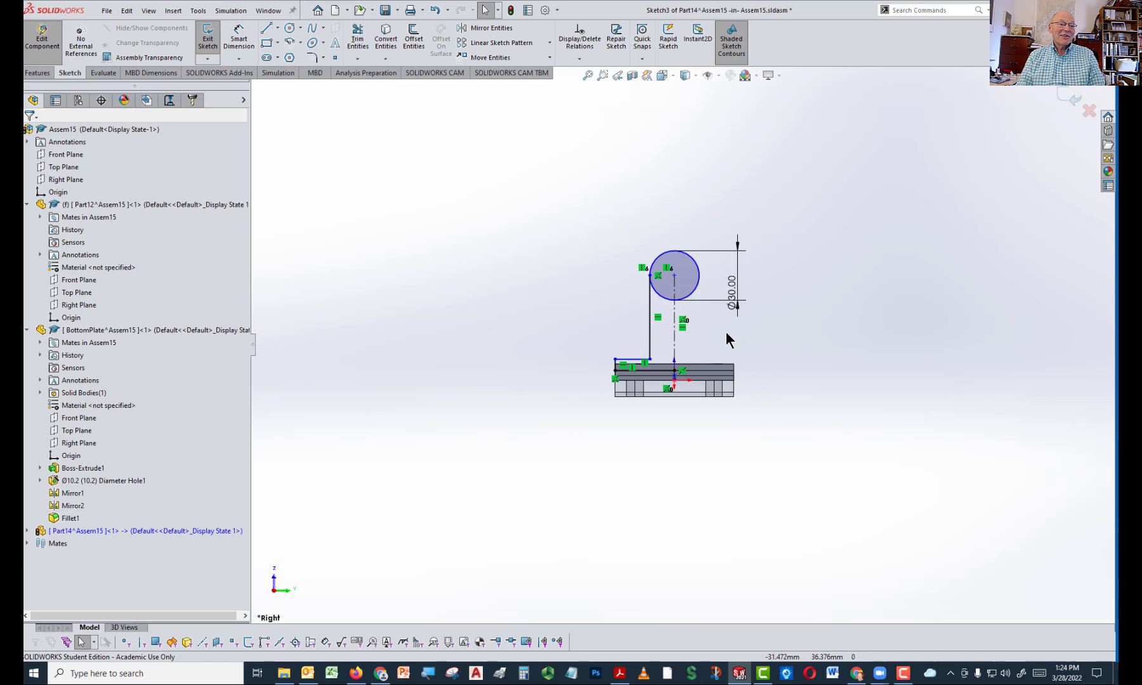
pyautogui.scroll(-2, 723, 333)
pyautogui.scroll(-1, 704, 279)
pyautogui.scroll(-1, 701, 274)
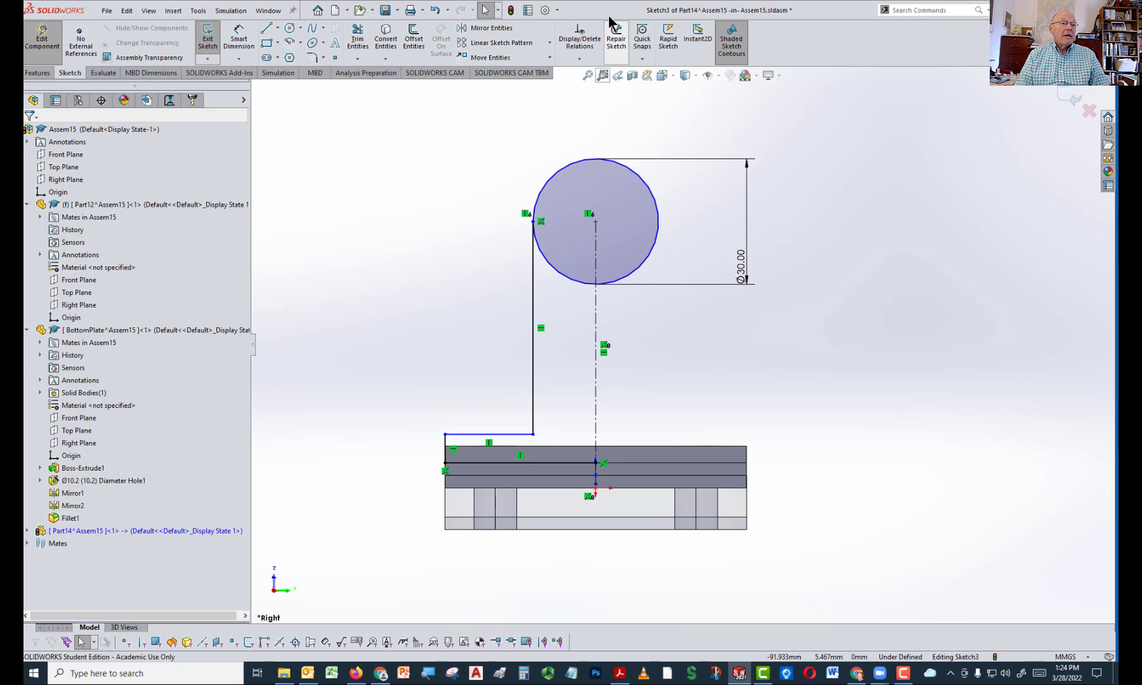
pyautogui.click(492, 28)
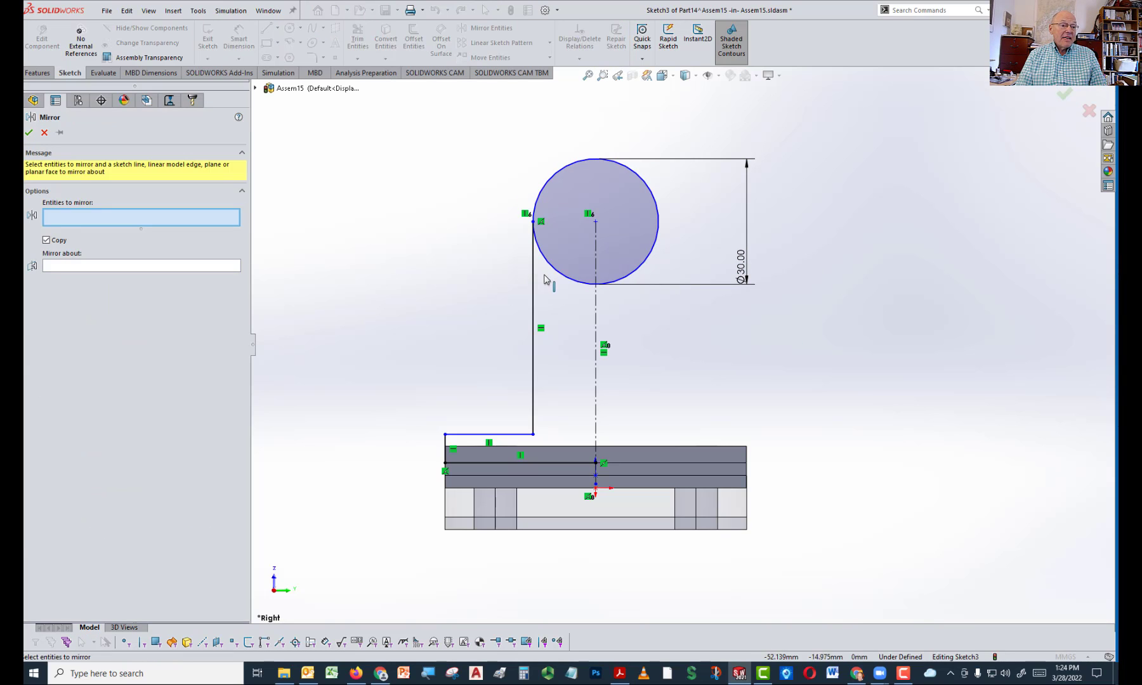
pyautogui.click(534, 298)
pyautogui.moveTo(418, 378)
pyautogui.mouseDown()
pyautogui.moveTo(505, 464)
pyautogui.moveTo(637, 481)
pyautogui.mouseUp()
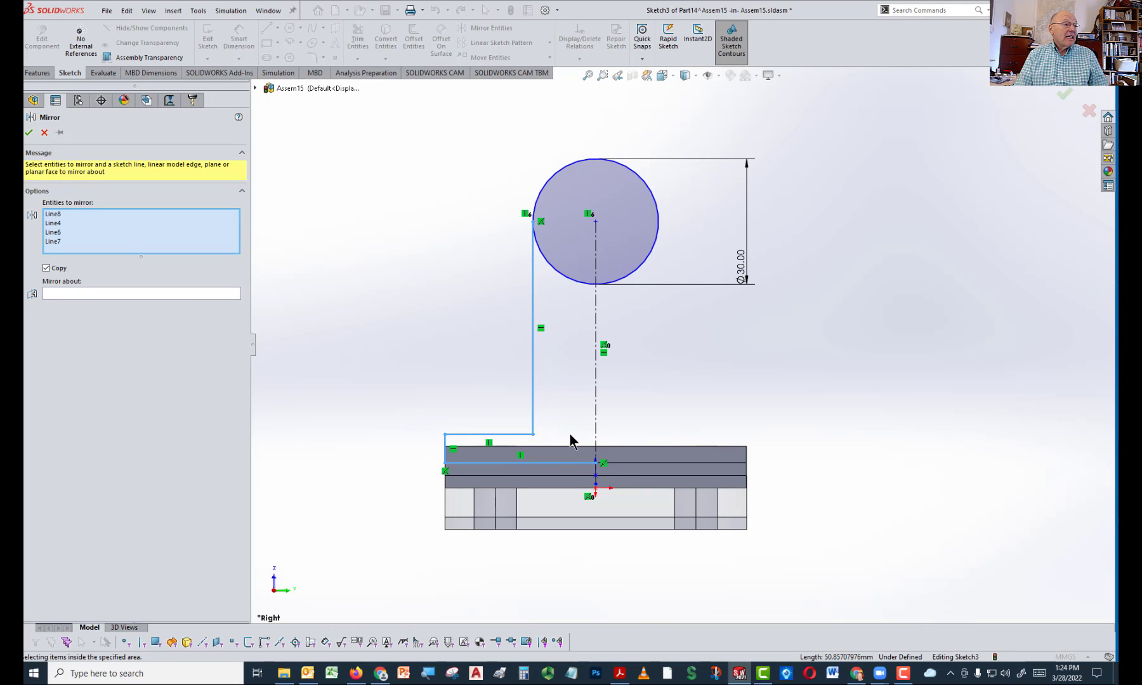
pyautogui.click(143, 294)
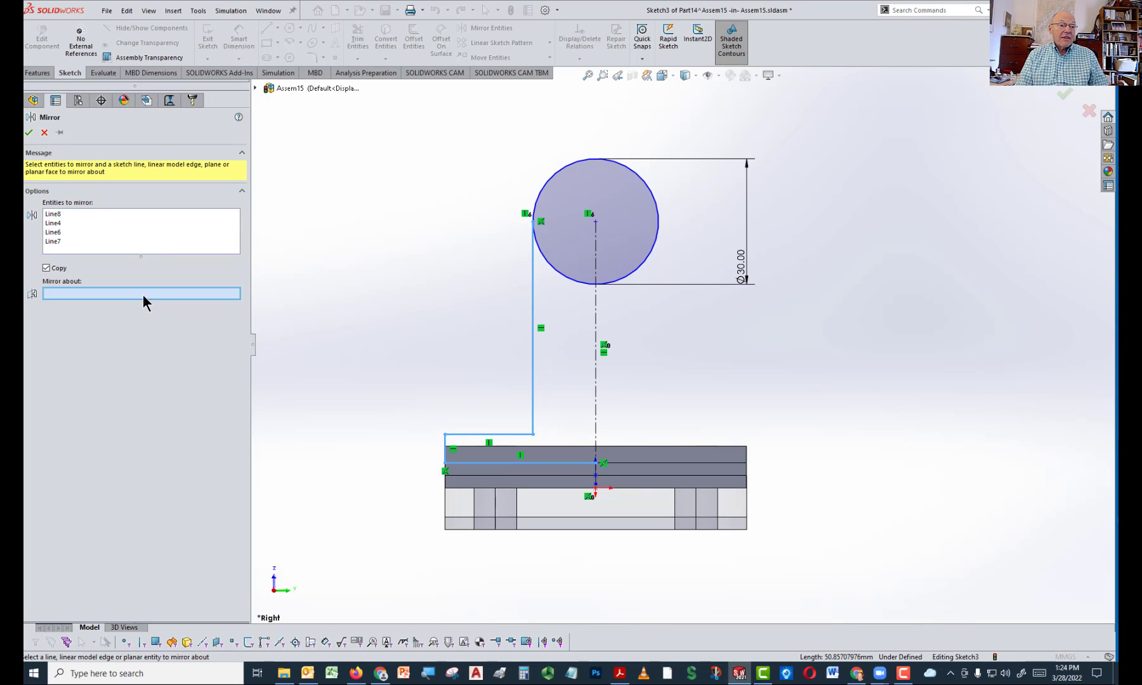
pyautogui.click(596, 390)
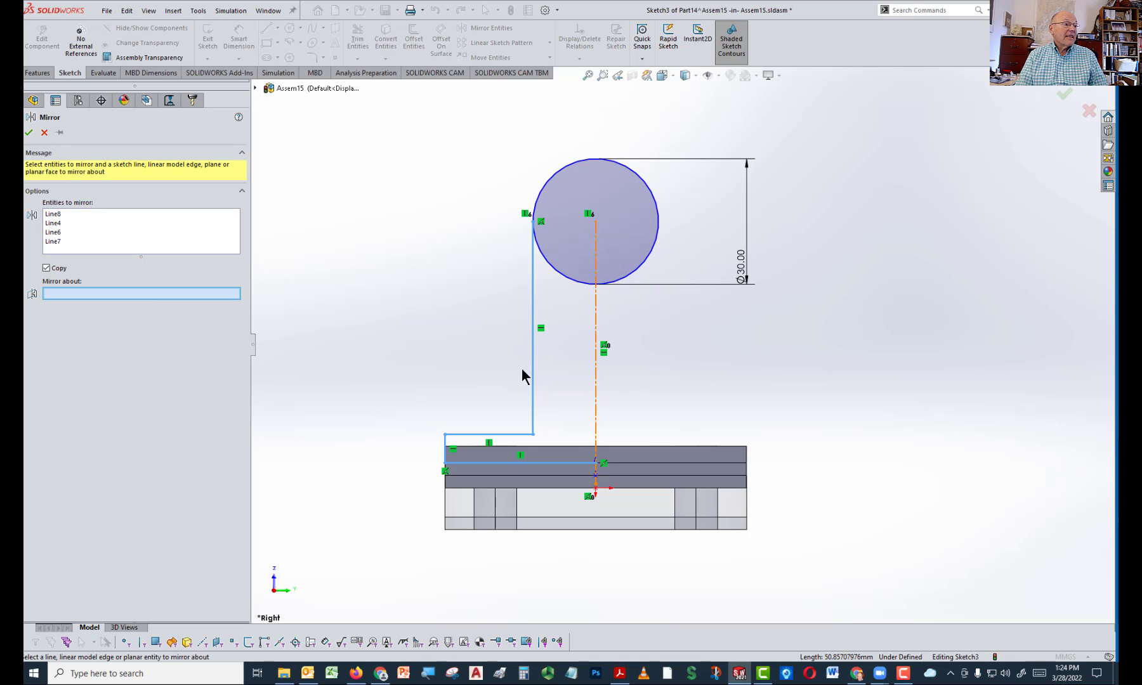
pyautogui.click(28, 132)
# Dimension the height from the profile's bottom line to the short ledge line as 10 mm
pyautogui.moveTo(353, 435); pyautogui.dragTo(358, 259, button='right')
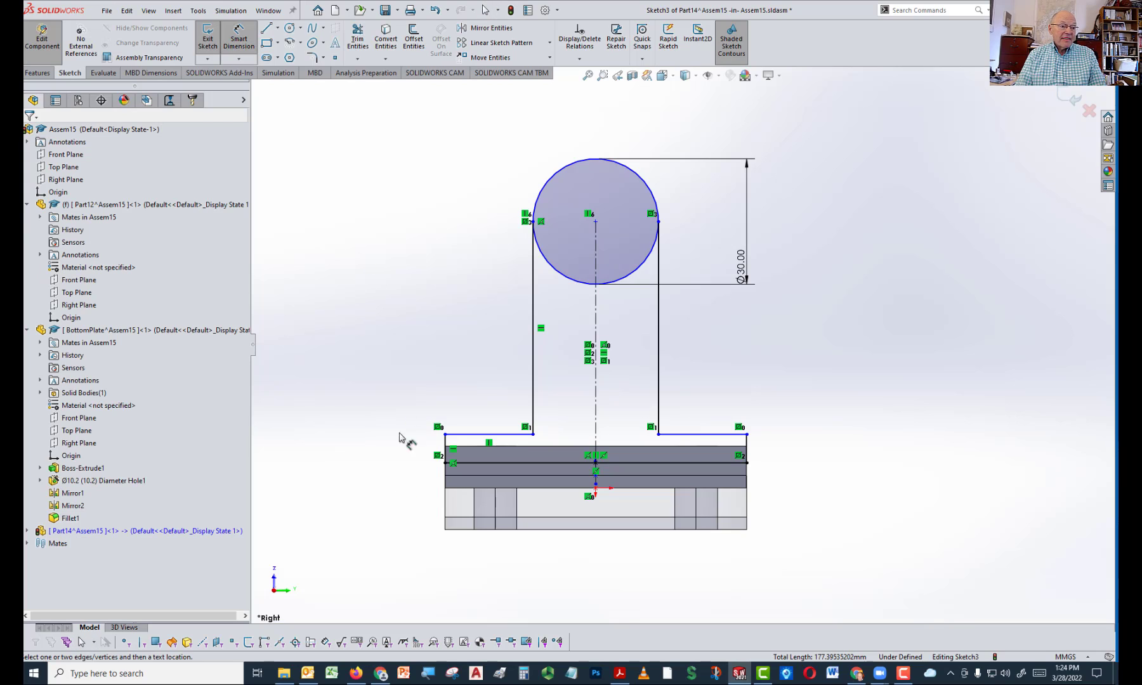
pyautogui.click(467, 464)
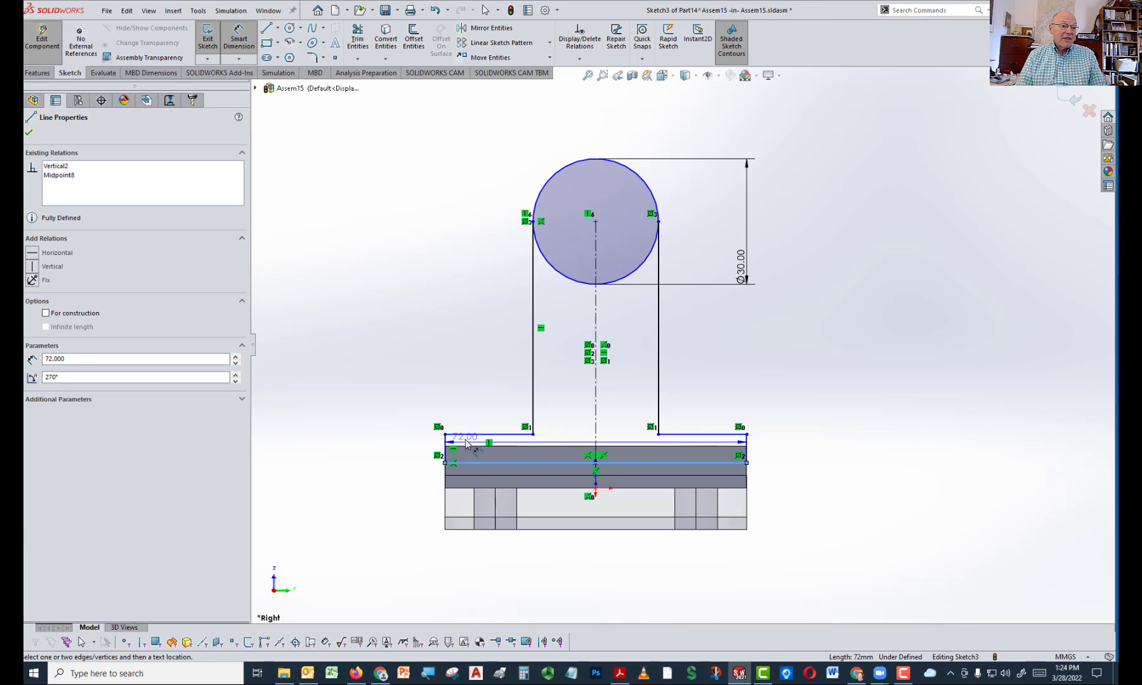
pyautogui.click(468, 435)
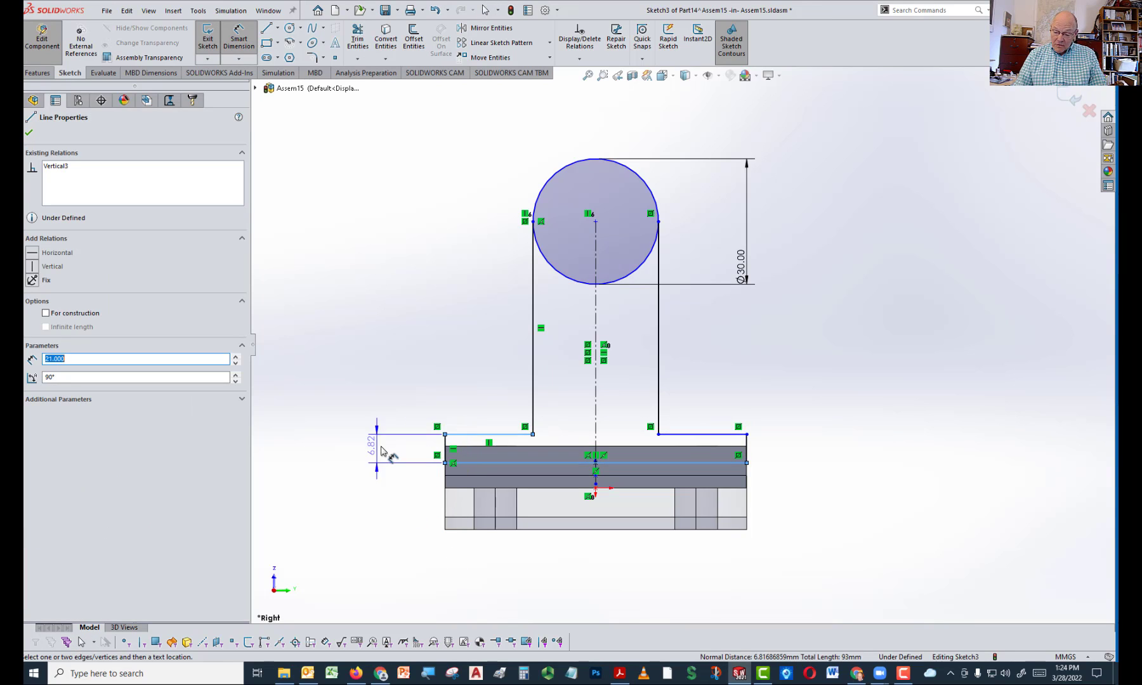
pyautogui.click(381, 452)
pyautogui.write('10')
pyautogui.press('Return')
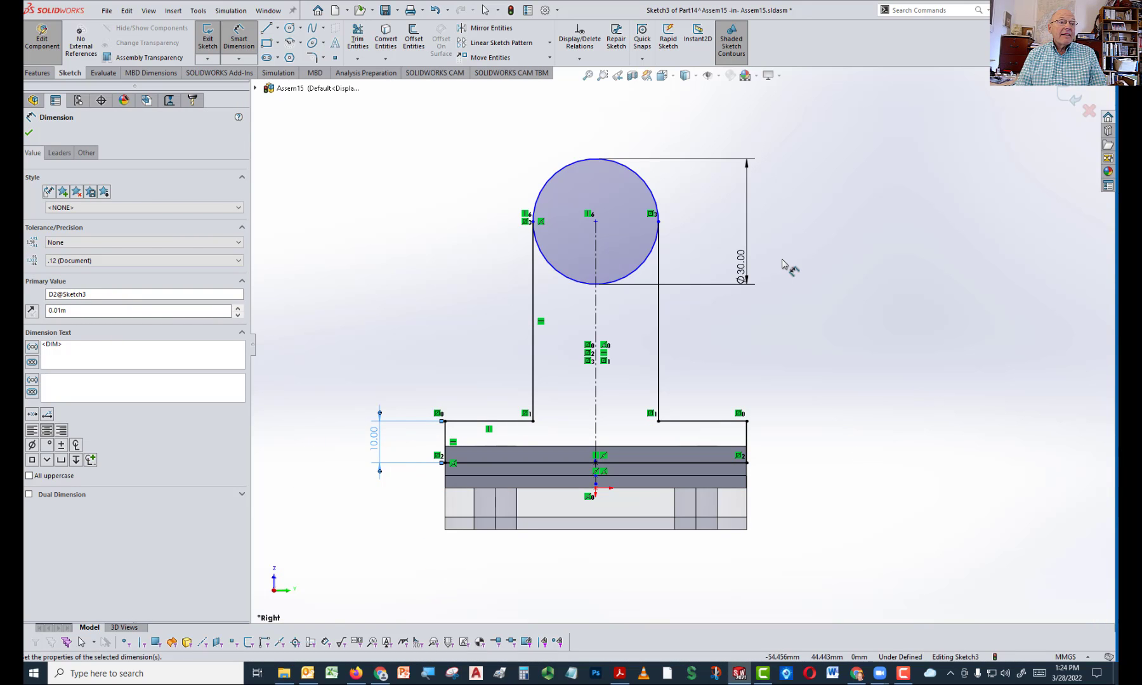
# Dimension the distance from the circle's center to the short ledge line as 50 mm
pyautogui.click(595, 222)
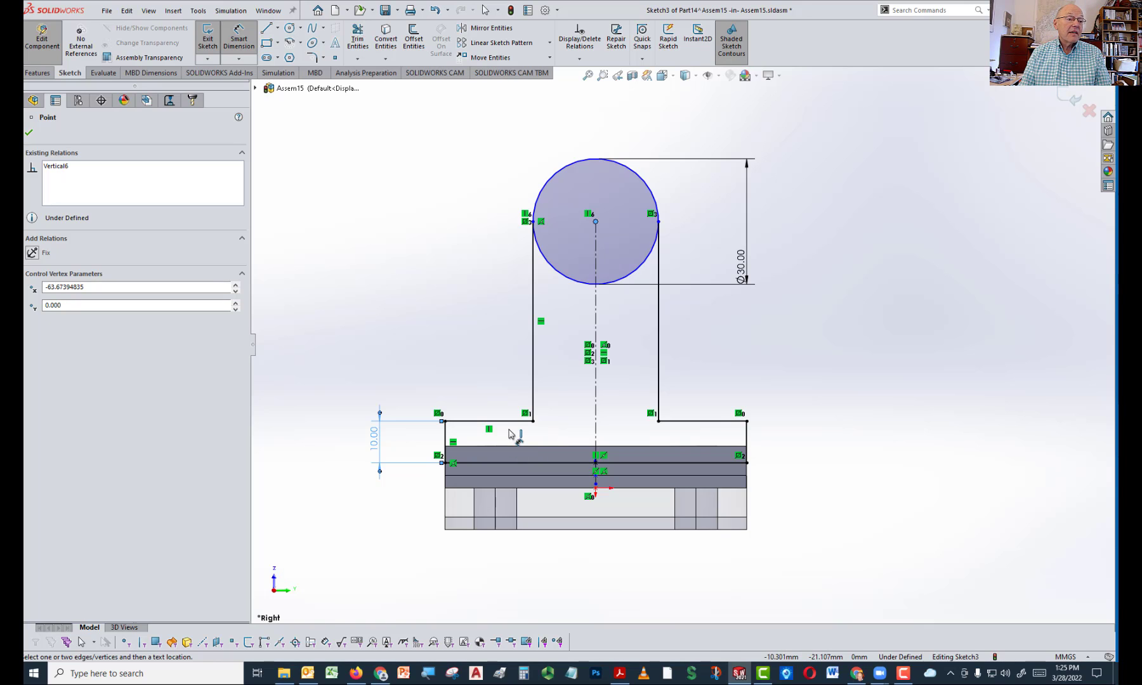
pyautogui.click(467, 421)
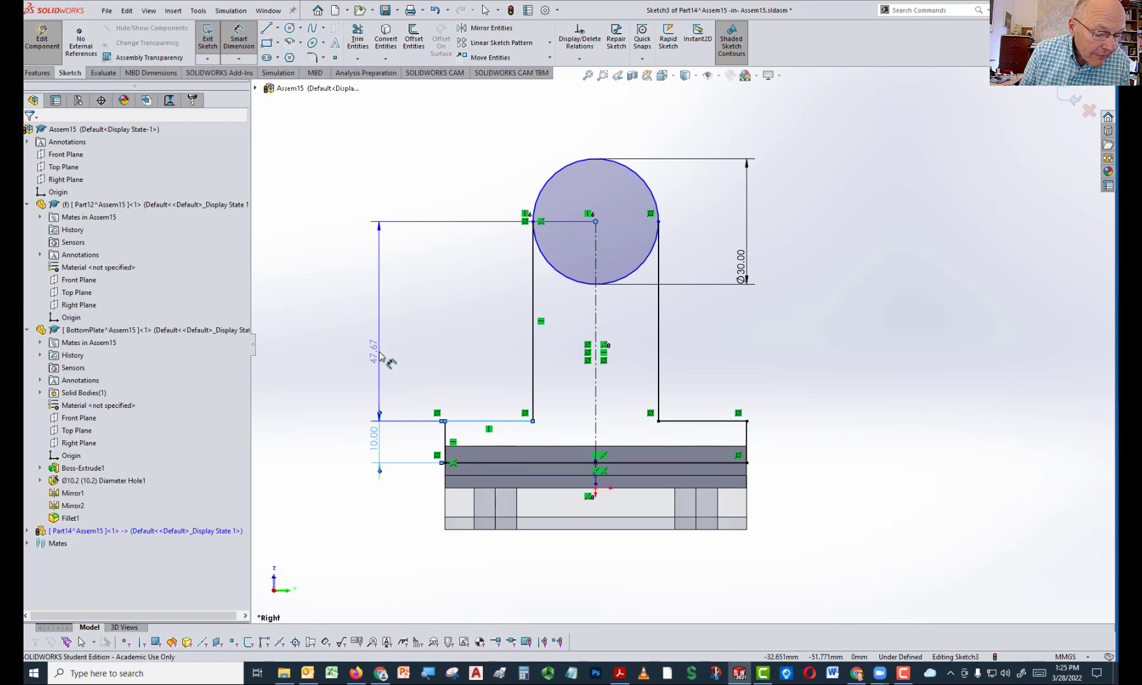
pyautogui.click(382, 359)
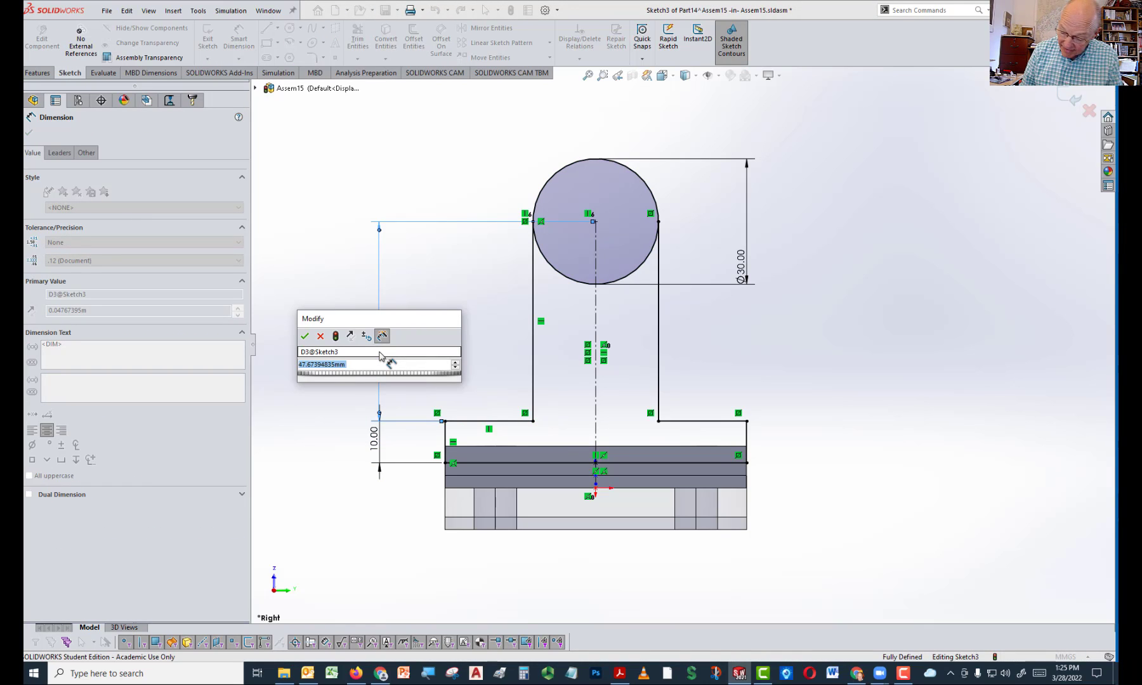
pyautogui.write('50')
pyautogui.press('Return')
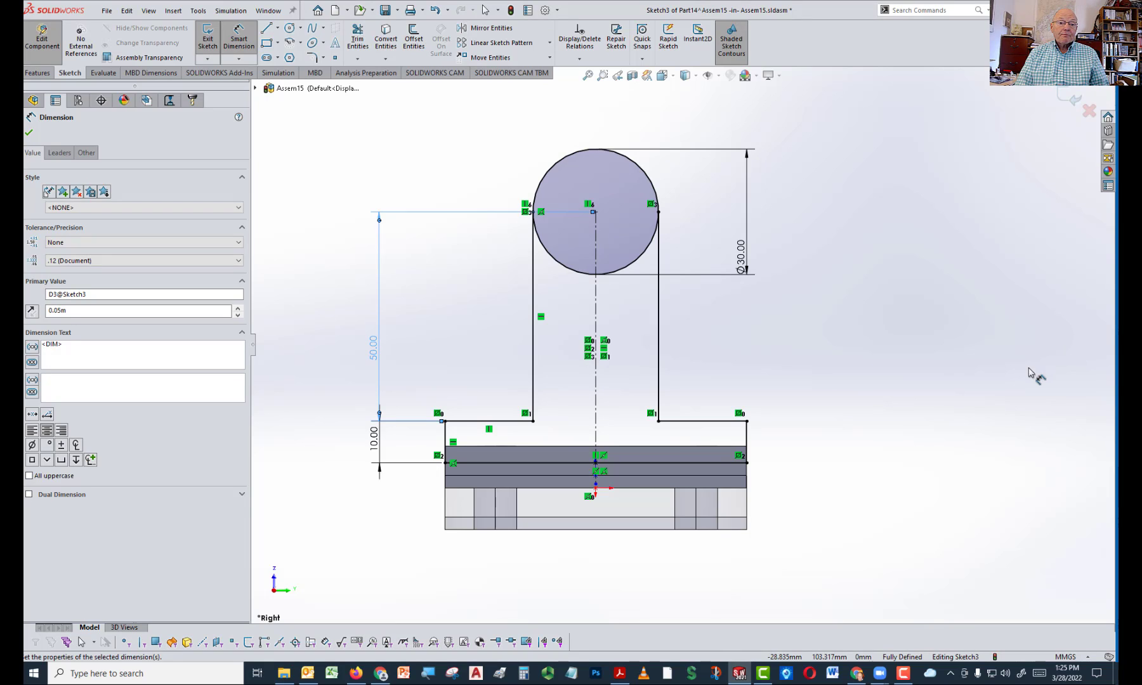
# Trim away the lower half of the 30 mm circle between the two upright lines
pyautogui.moveTo(1028, 368); pyautogui.dragTo(1000, 373, button='right')
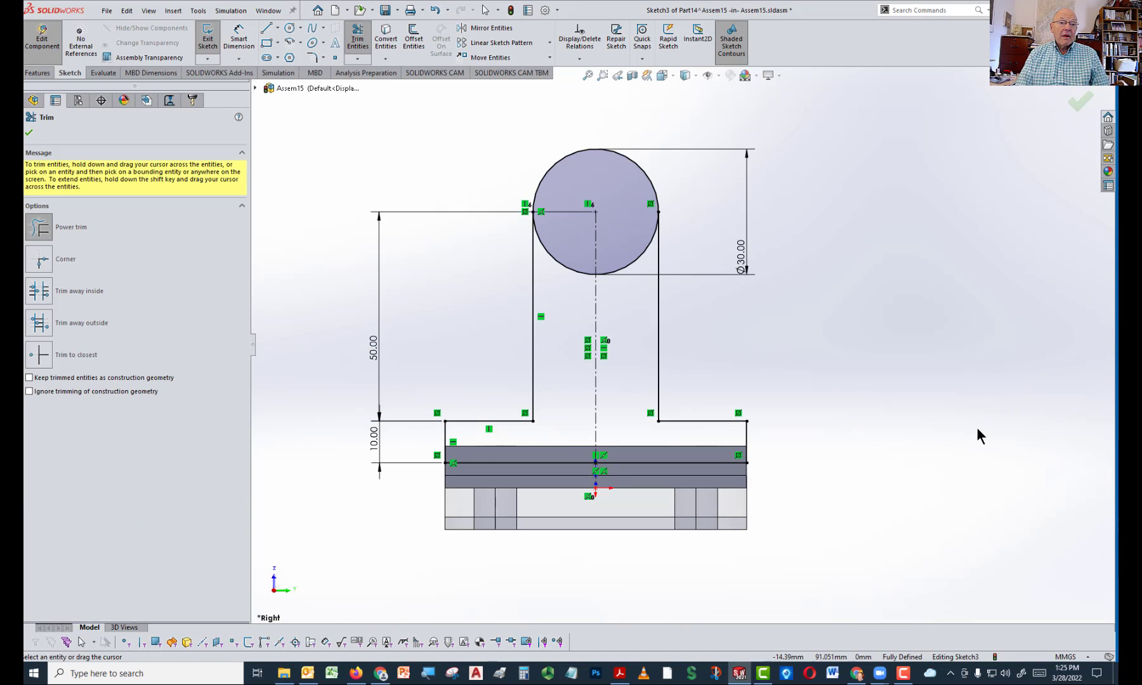
pyautogui.press('Escape')
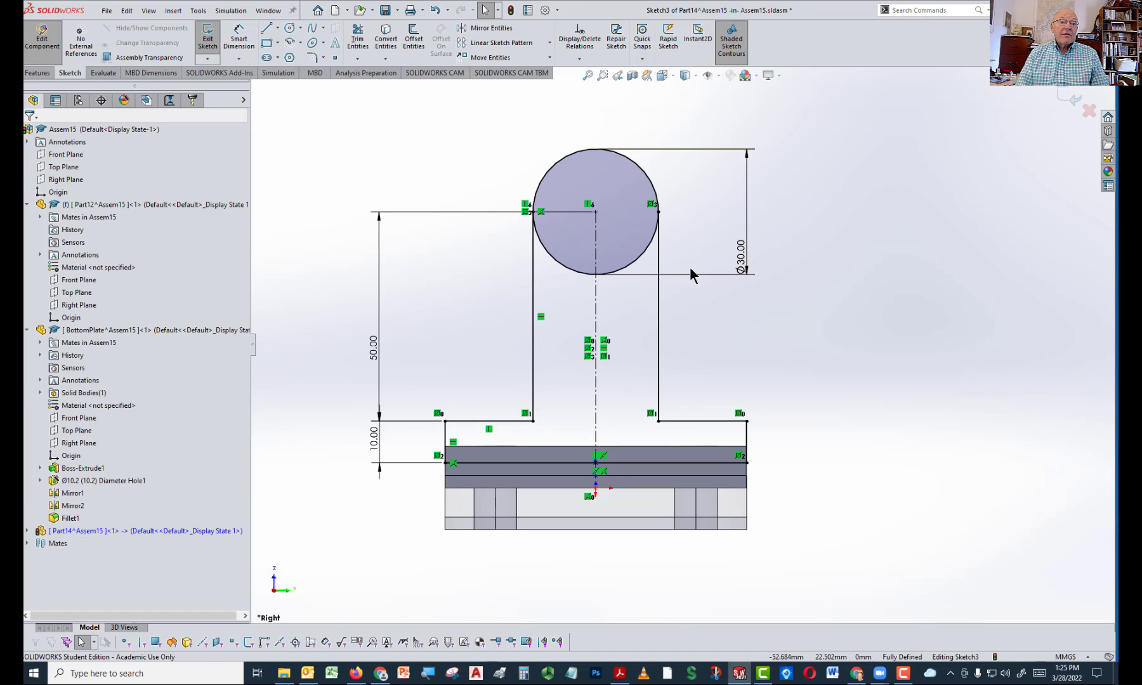
pyautogui.moveTo(880, 230); pyautogui.dragTo(829, 285, button='right')
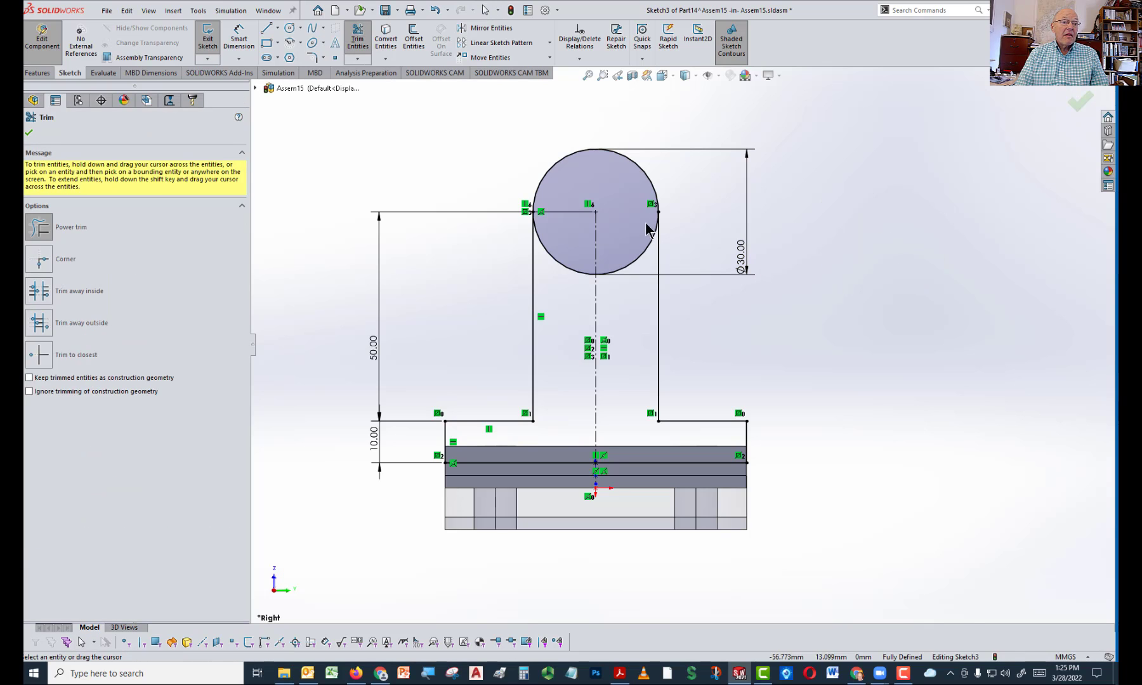
pyautogui.moveTo(611, 285); pyautogui.dragTo(576, 262)
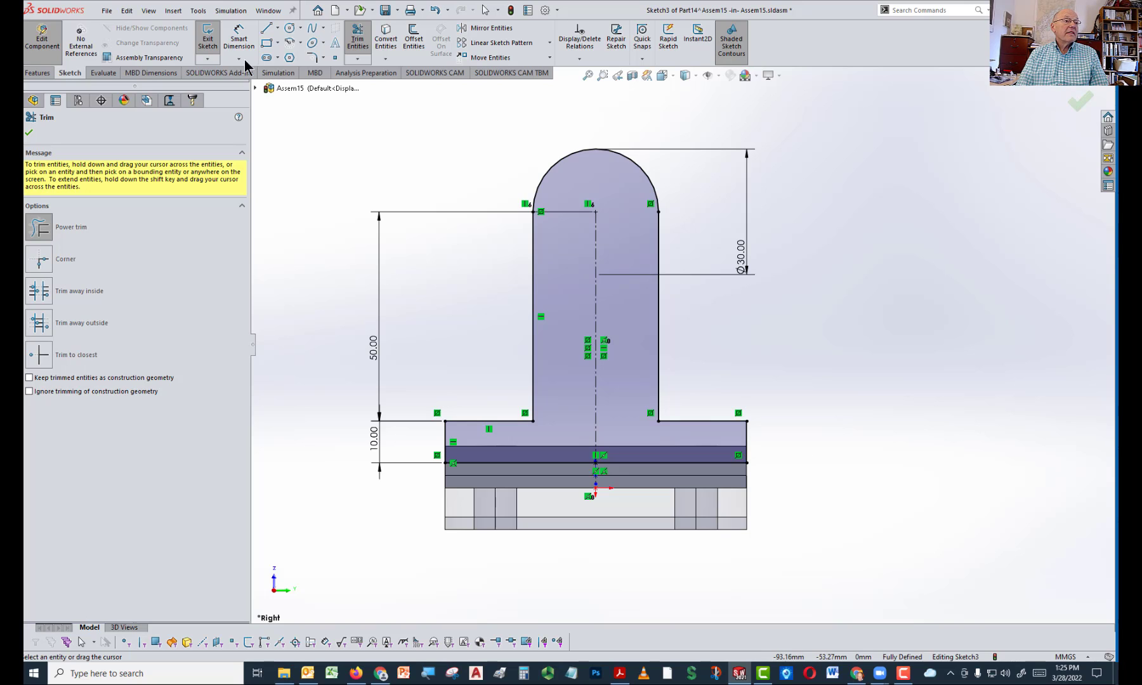
# Sketch a circle centered on the rounded top's arc center and set its diameter to 12 mm
pyautogui.click(289, 29)
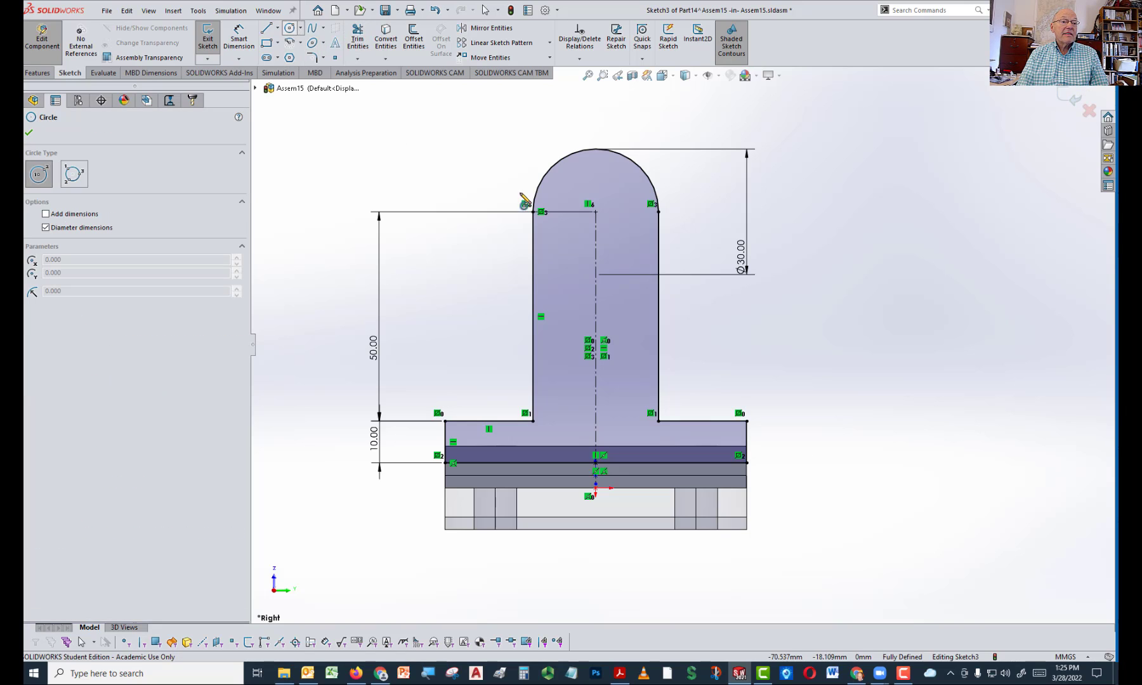
pyautogui.click(595, 211)
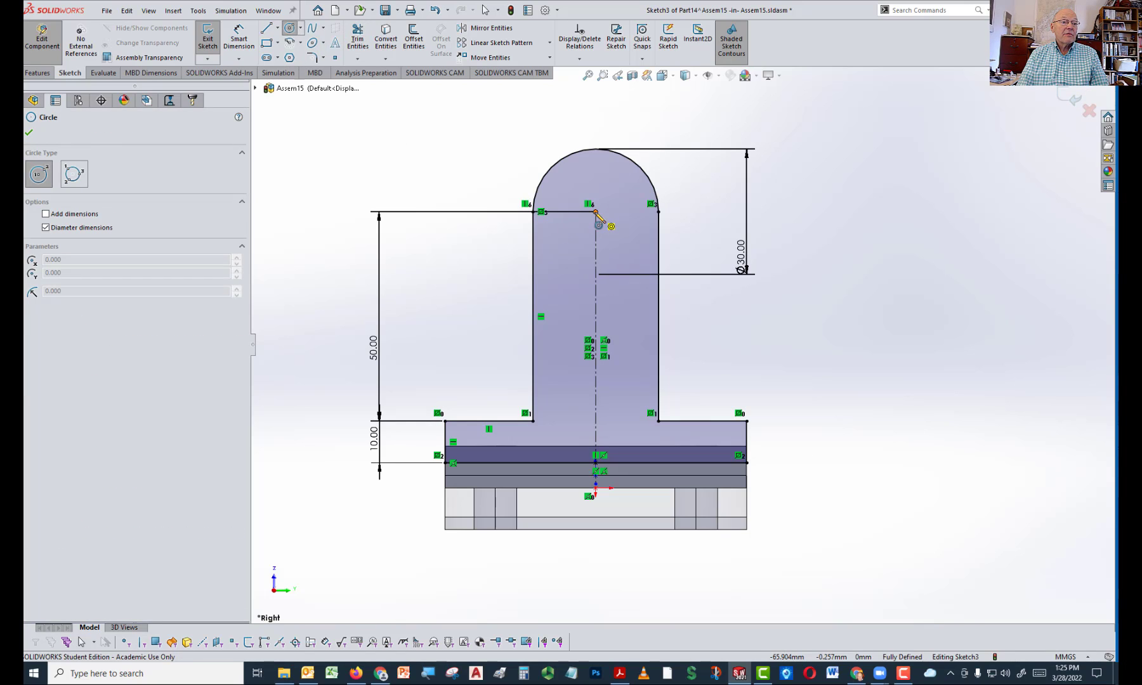
pyautogui.click(630, 225)
pyautogui.moveTo(843, 319); pyautogui.dragTo(848, 224, button='right')
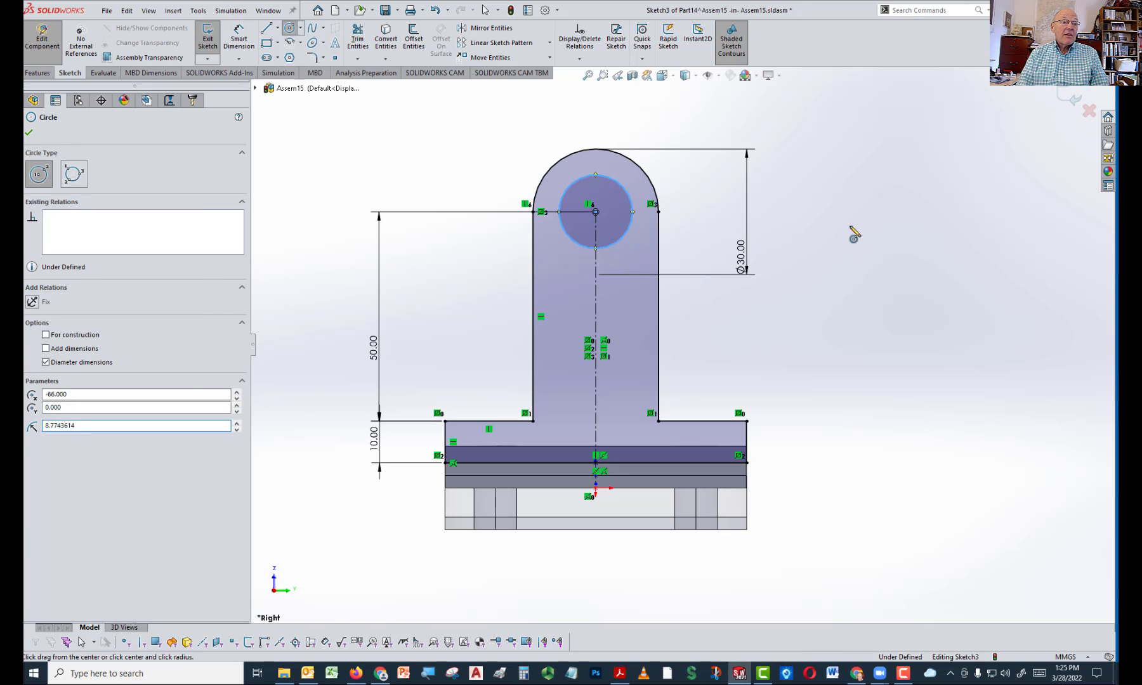
pyautogui.click(632, 214)
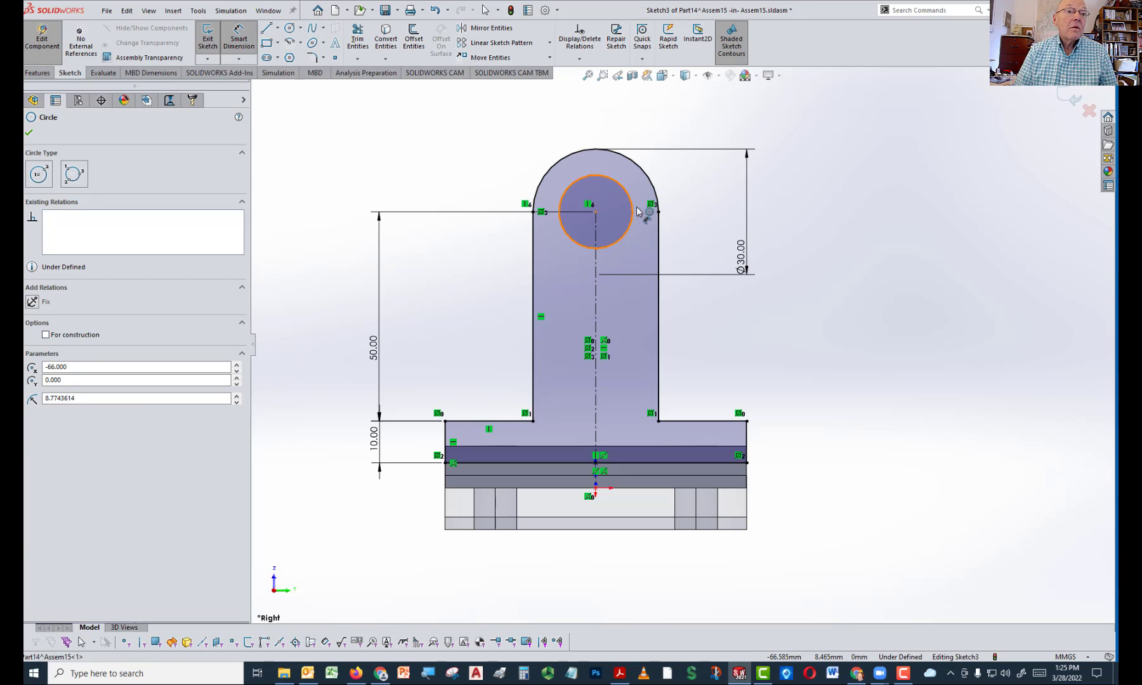
pyautogui.click(695, 183)
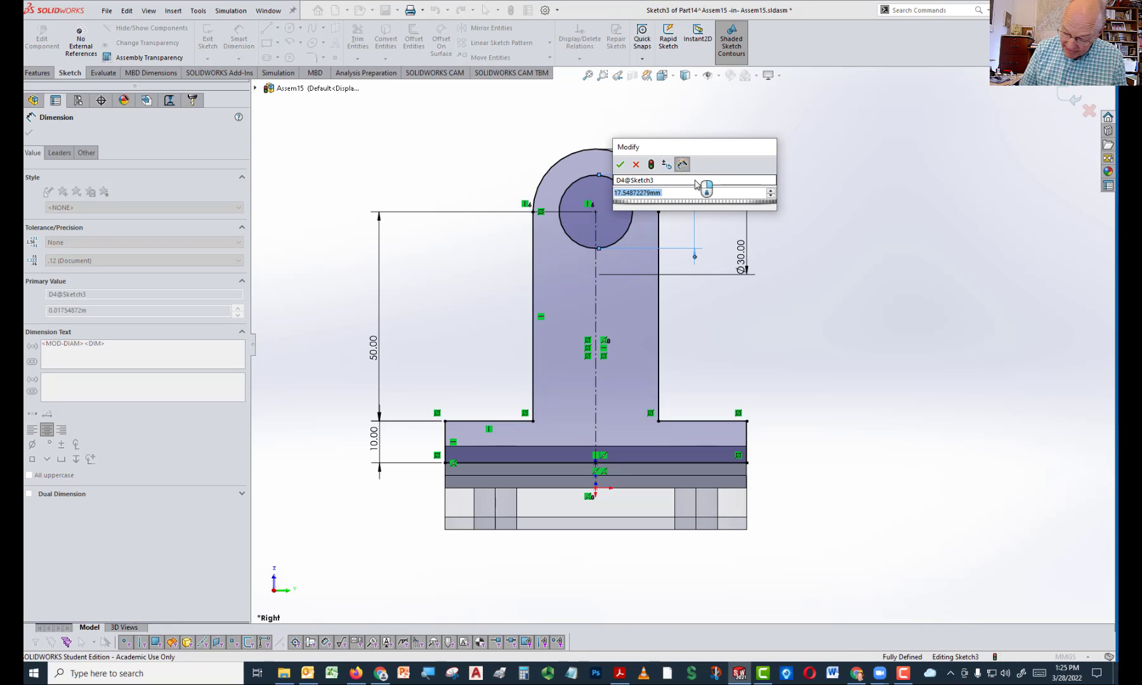
pyautogui.write('12')
pyautogui.press('Return')
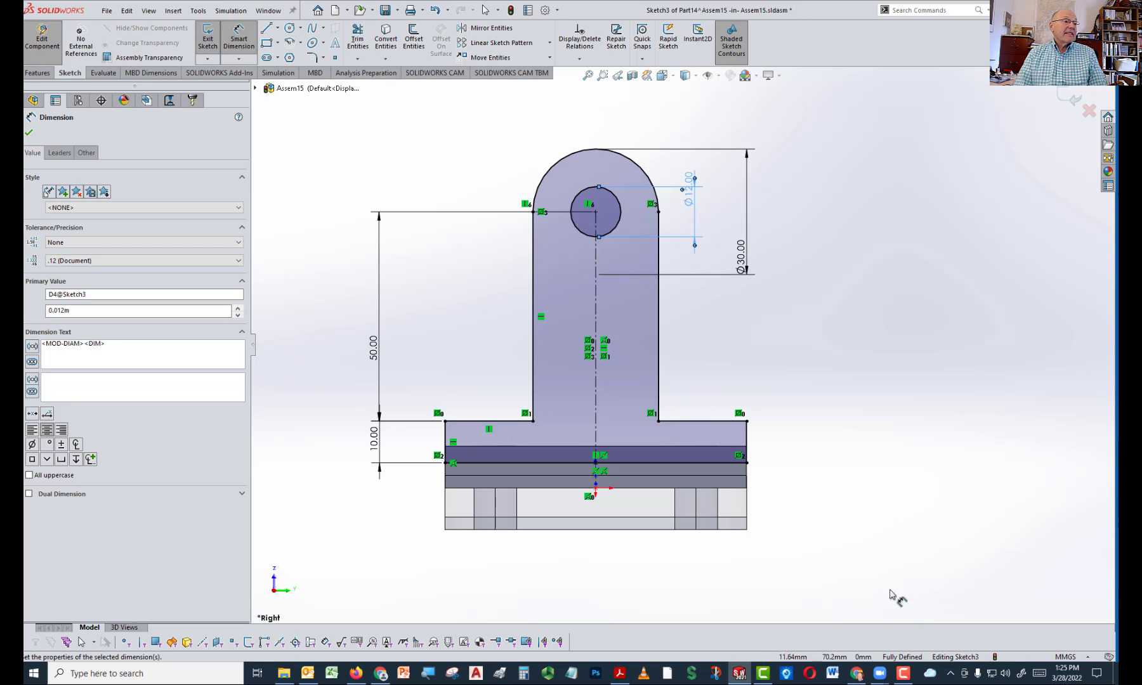
pyautogui.click(28, 133)
# Extrude the upright profile 10 mm blind in the reversed direction, over the base block, with the result merged
pyautogui.moveTo(864, 401)
pyautogui.mouseDown(button='middle')
pyautogui.moveTo(892, 391)
pyautogui.moveTo(811, 394)
pyautogui.moveTo(797, 423)
pyautogui.moveTo(781, 402)
pyautogui.moveTo(741, 409)
pyautogui.mouseUp(button='middle')
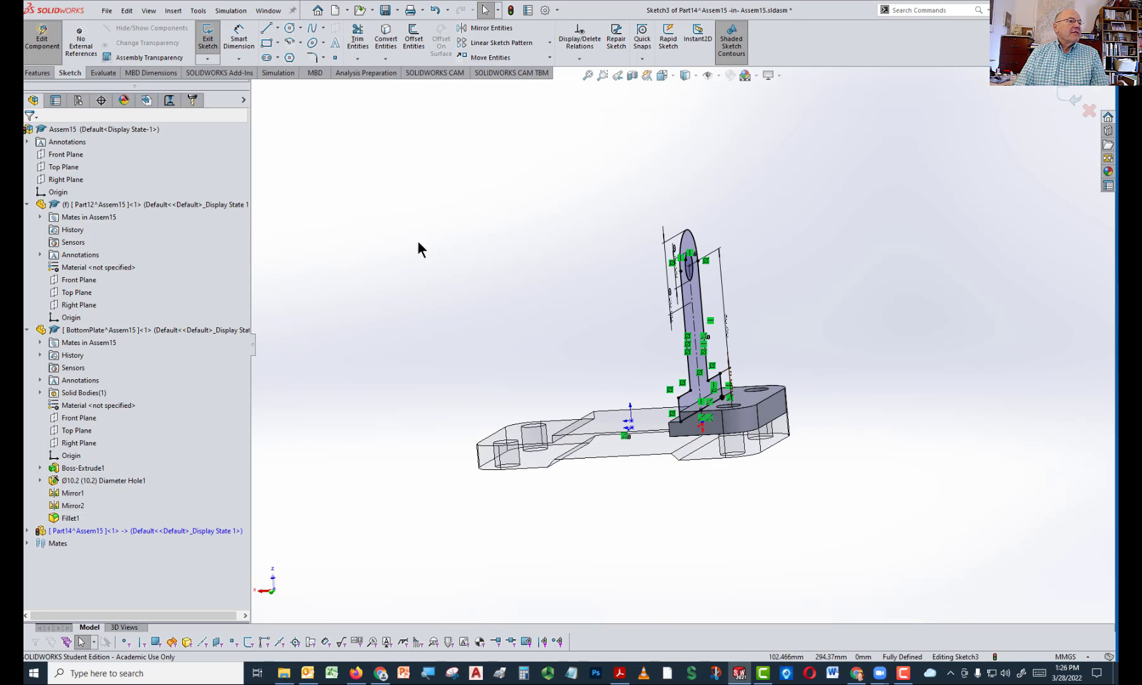
pyautogui.click(37, 73)
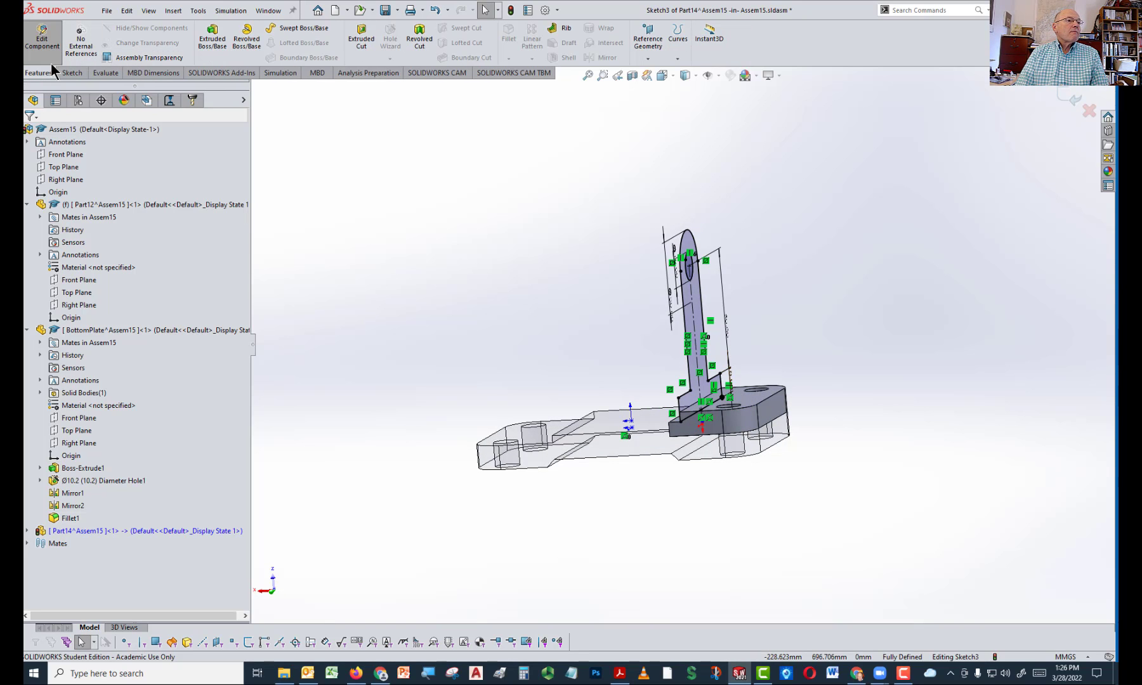
pyautogui.click(210, 39)
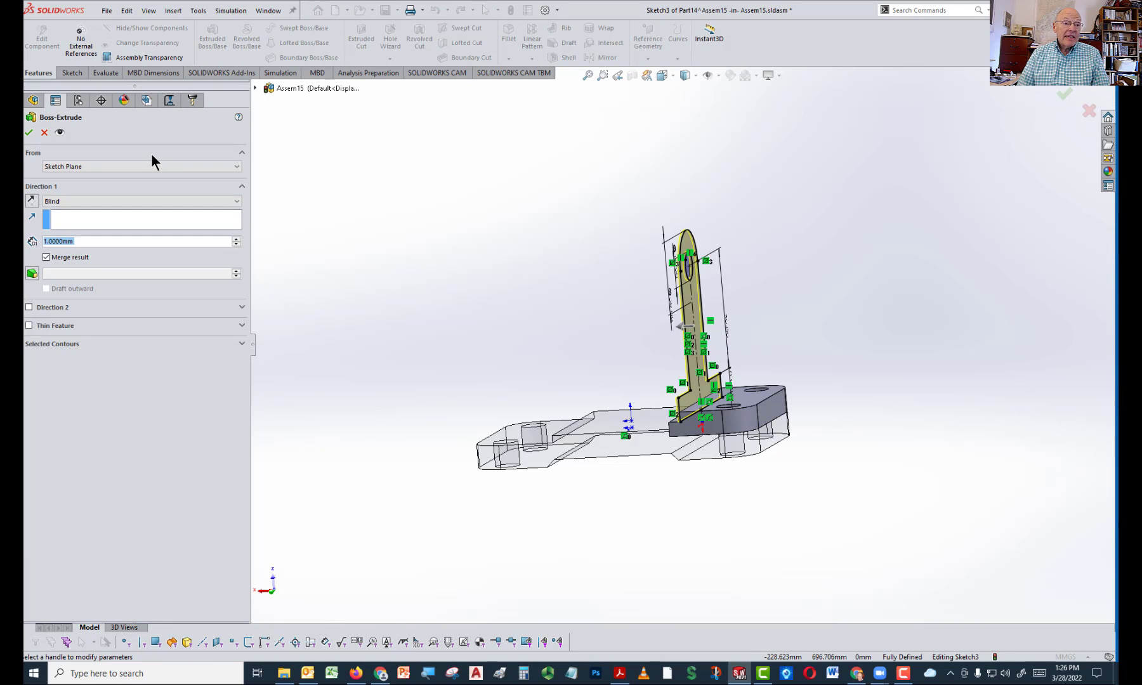
pyautogui.write('10')
pyautogui.press('Return')
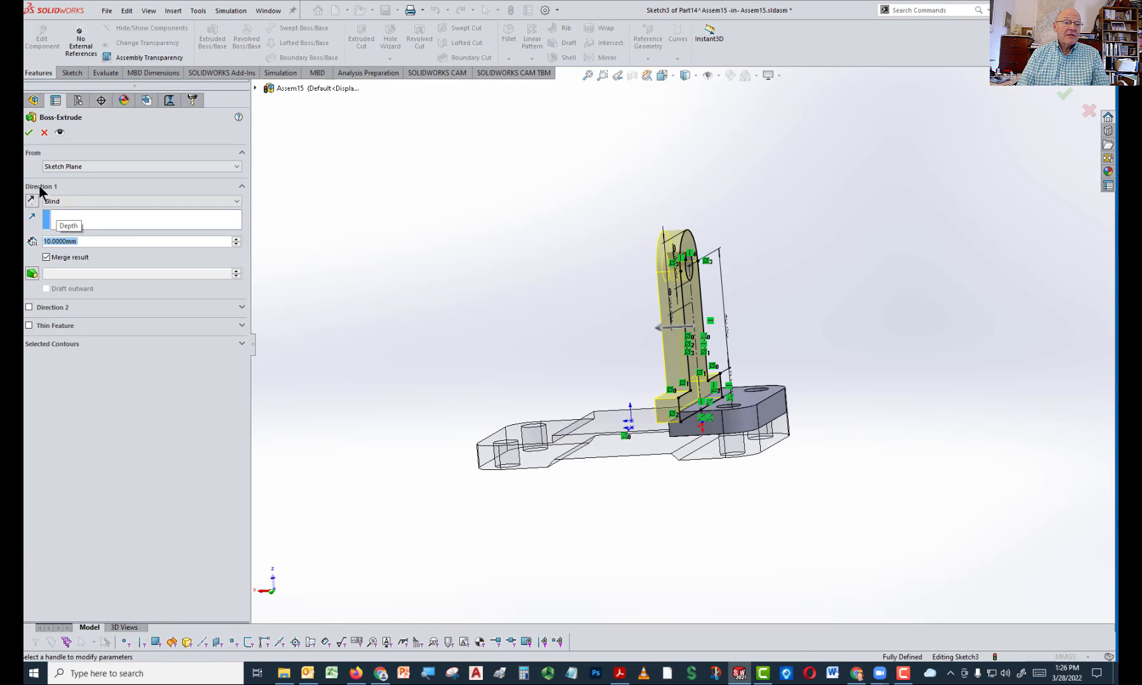
pyautogui.click(31, 200)
pyautogui.moveTo(730, 323)
pyautogui.mouseDown(button='middle')
pyautogui.moveTo(827, 339)
pyautogui.moveTo(844, 365)
pyautogui.moveTo(842, 333)
pyautogui.moveTo(860, 318)
pyautogui.moveTo(824, 303)
pyautogui.moveTo(819, 328)
pyautogui.mouseUp(button='middle')
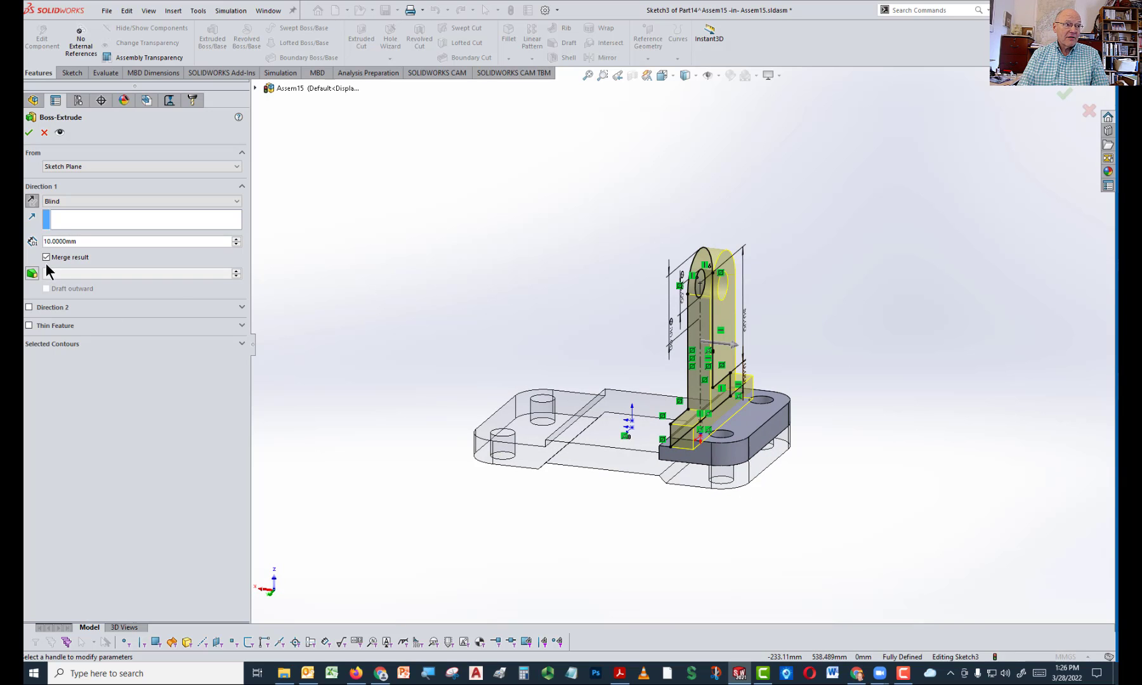
pyautogui.click(29, 133)
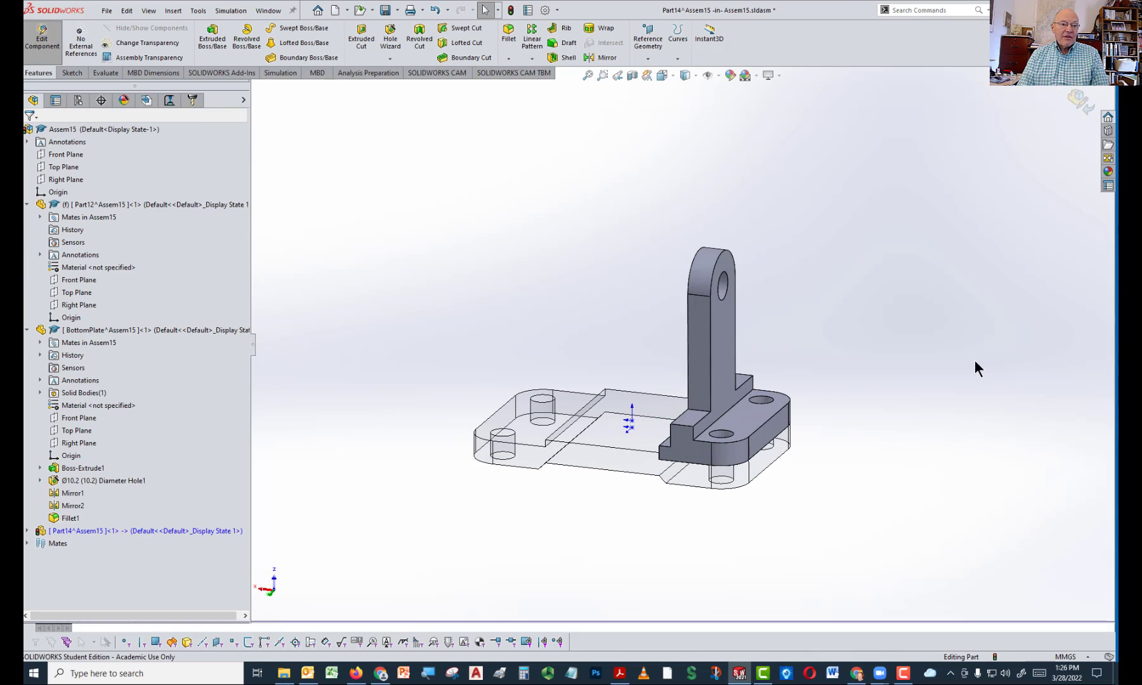
# Fillet the two edges where the upright's narrow sides meet the raised block on the base with a 15 mm radius
pyautogui.moveTo(927, 490)
pyautogui.mouseDown(button='middle')
pyautogui.moveTo(948, 484)
pyautogui.moveTo(964, 423)
pyautogui.moveTo(926, 479)
pyautogui.mouseUp(button='middle')
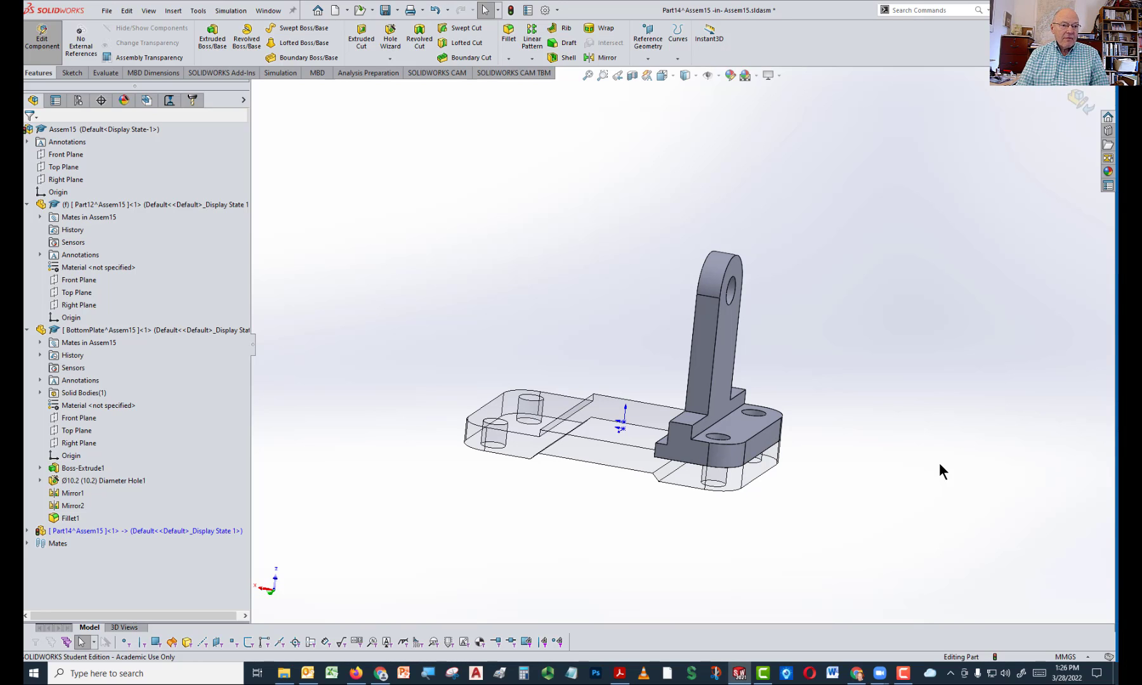
pyautogui.moveTo(867, 477); pyautogui.dragTo(661, 490, button='middle')
pyautogui.scroll(8, 661, 490)
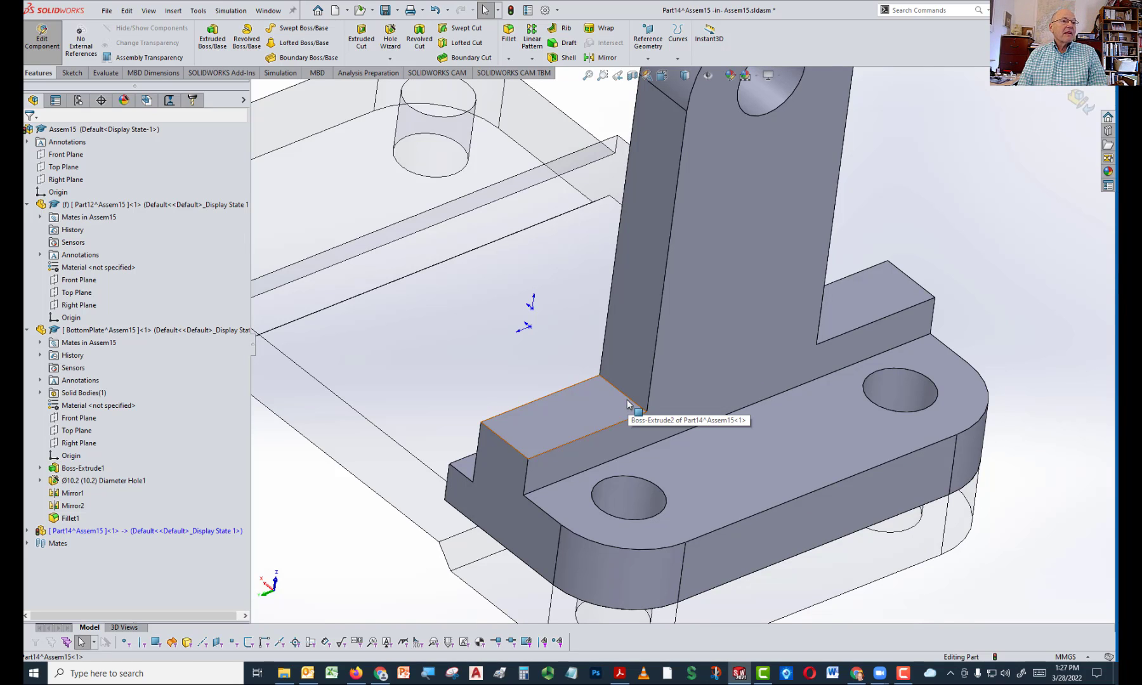
pyautogui.press('f')
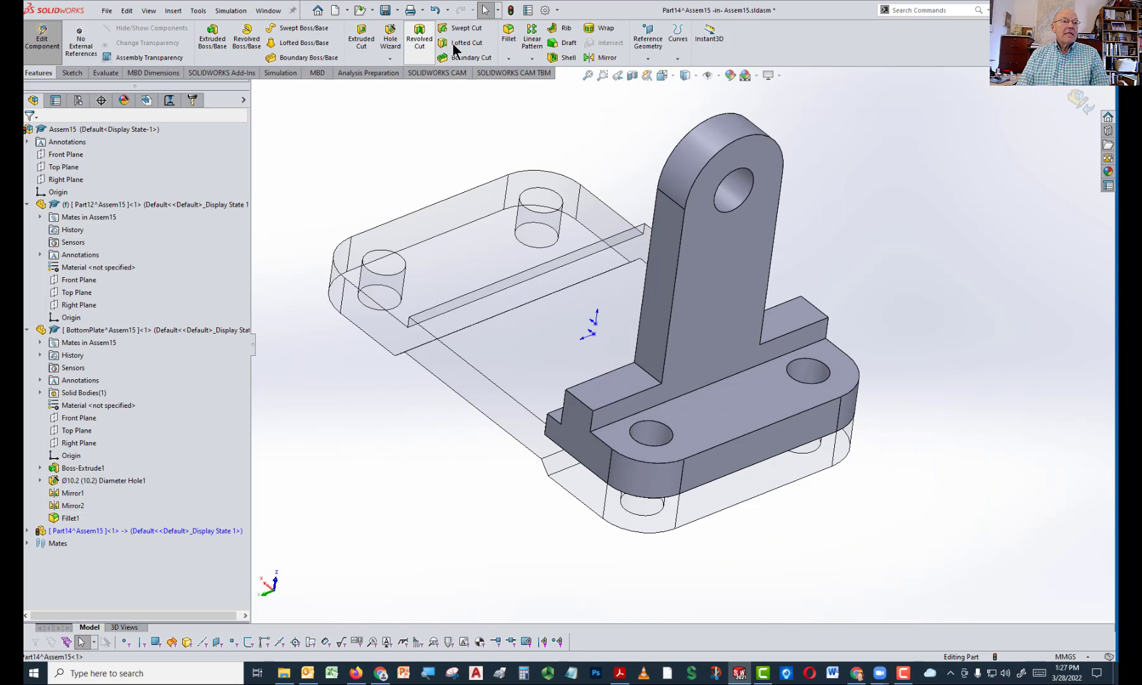
pyautogui.click(510, 35)
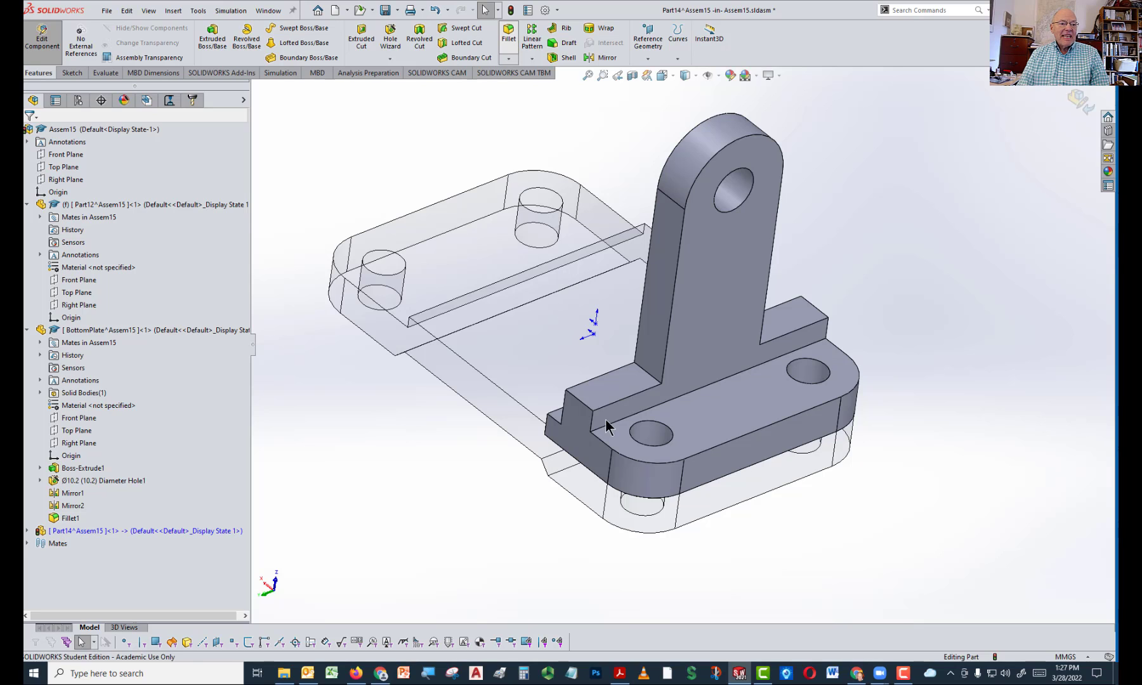
pyautogui.click(653, 379)
pyautogui.moveTo(906, 323); pyautogui.dragTo(916, 283, button='middle')
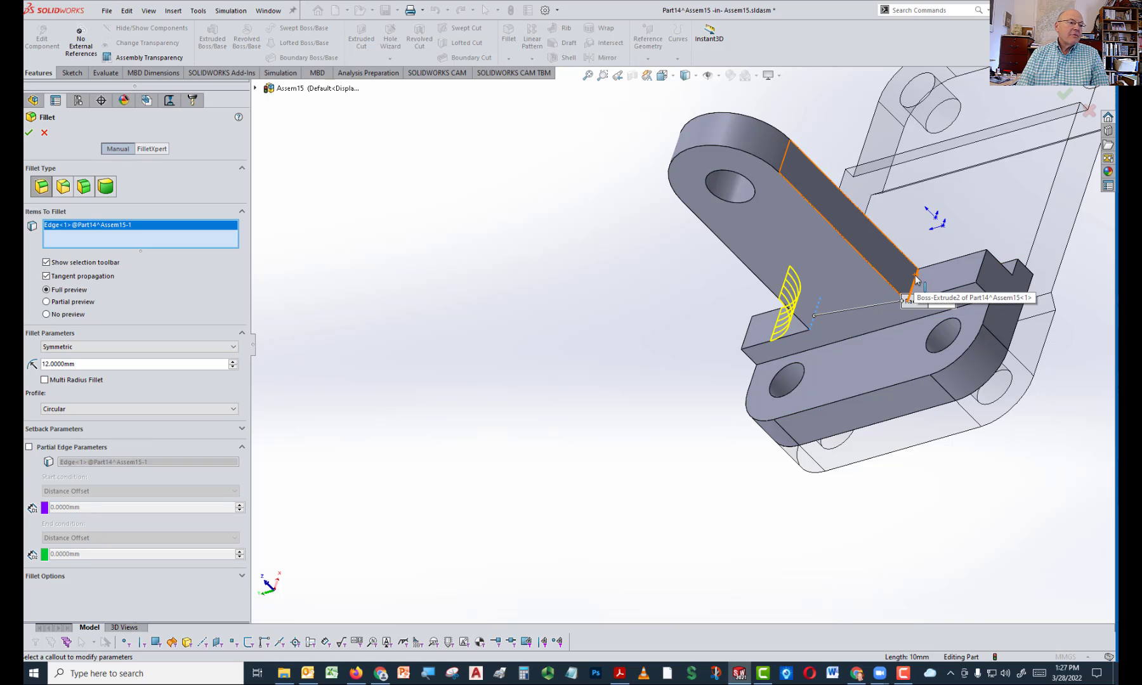
pyautogui.click(915, 276)
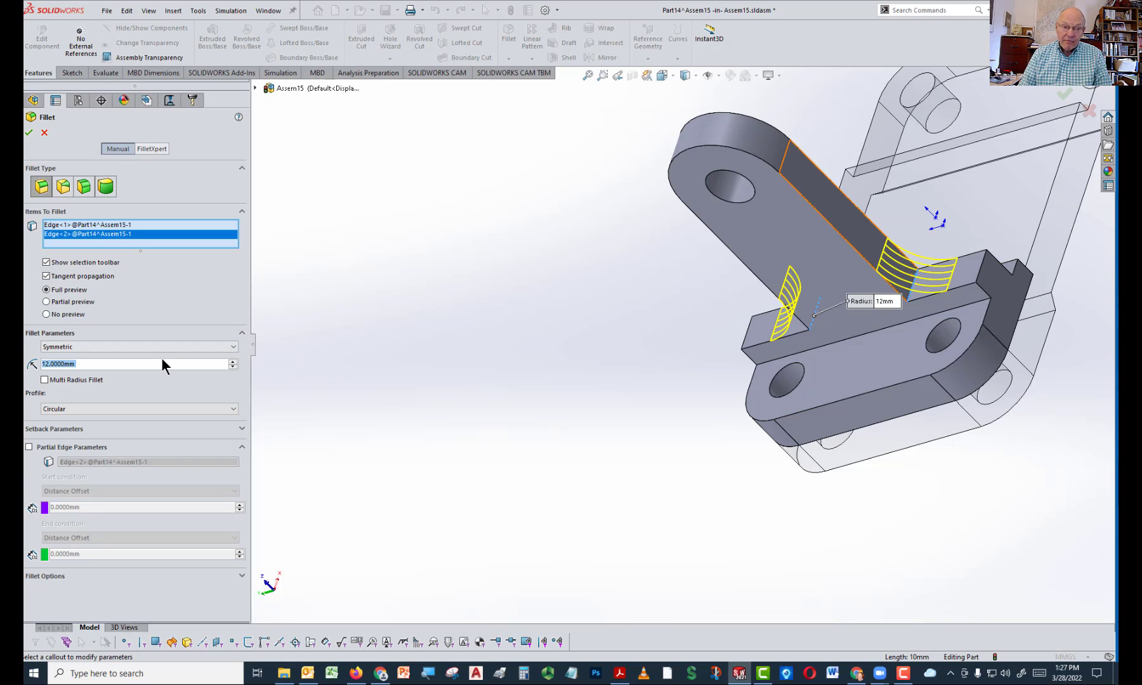
pyautogui.write('15')
pyautogui.press('Return')
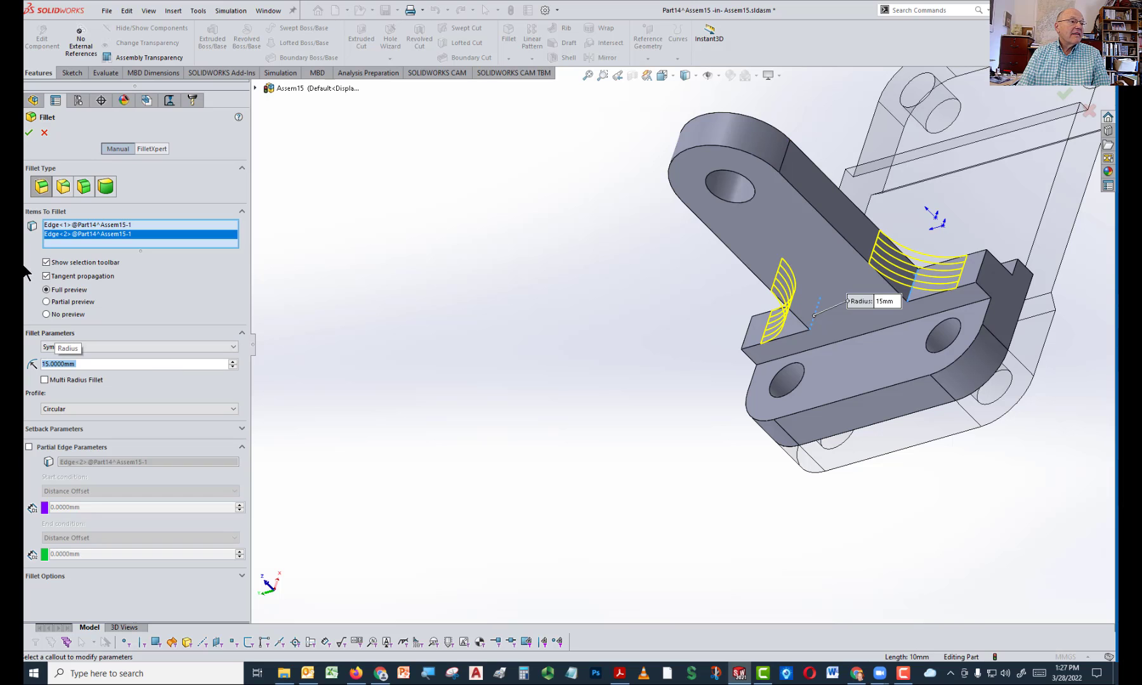
pyautogui.click(29, 133)
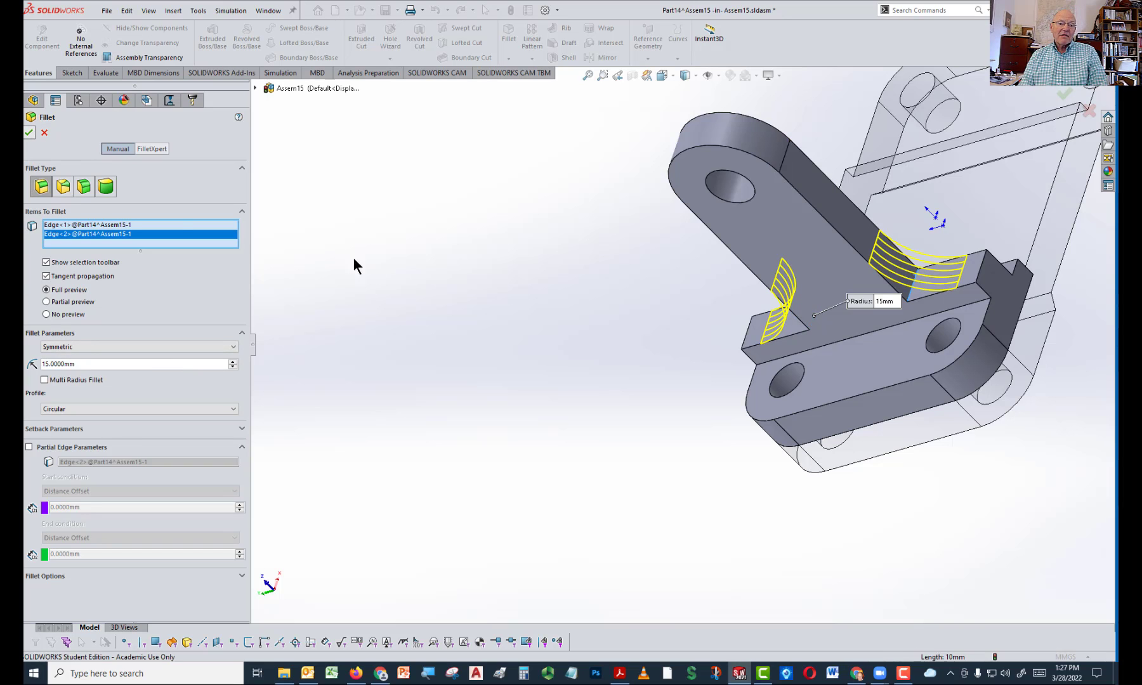
# Start a new sketch on the bracket part's own Top Plane
pyautogui.moveTo(722, 453); pyautogui.dragTo(710, 524, button='middle')
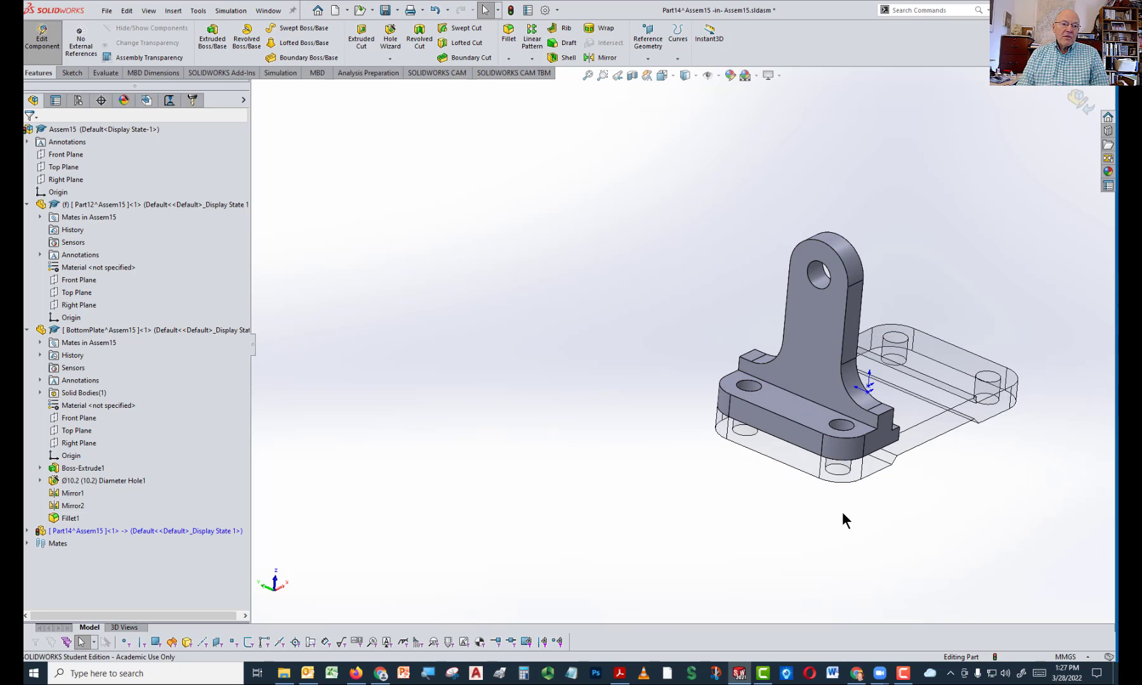
pyautogui.moveTo(673, 541)
pyautogui.mouseDown(button='middle')
pyautogui.moveTo(698, 559)
pyautogui.moveTo(734, 536)
pyautogui.moveTo(669, 446)
pyautogui.moveTo(686, 535)
pyautogui.moveTo(716, 560)
pyautogui.moveTo(674, 561)
pyautogui.mouseUp(button='middle')
pyautogui.press('space')
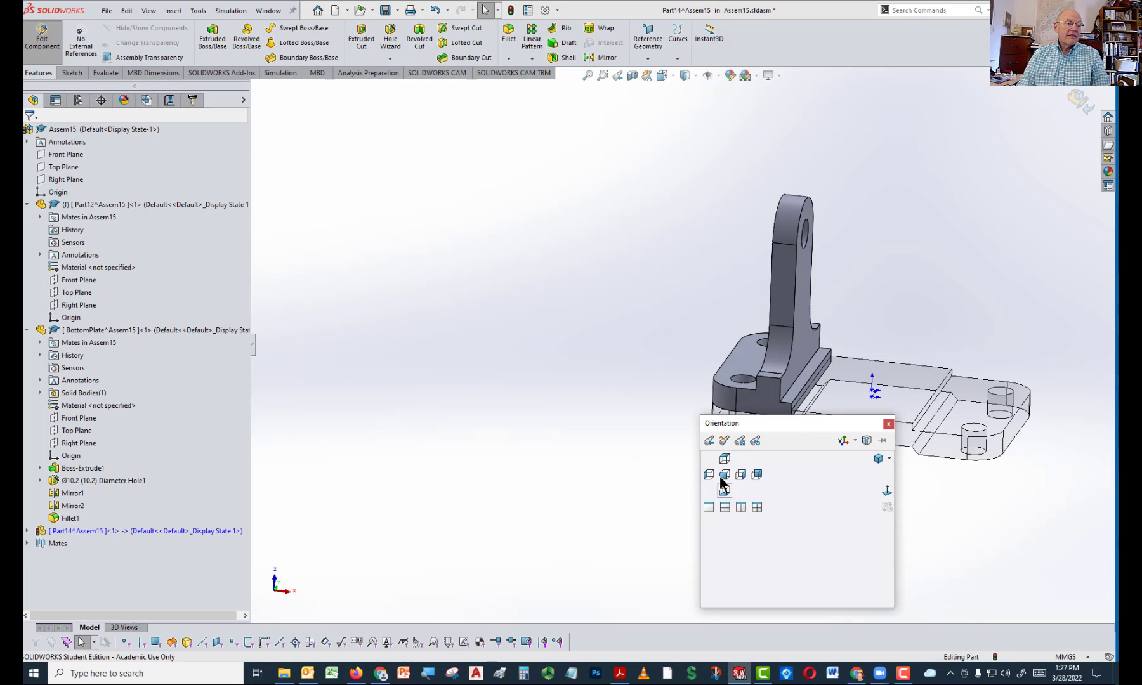
pyautogui.click(722, 481)
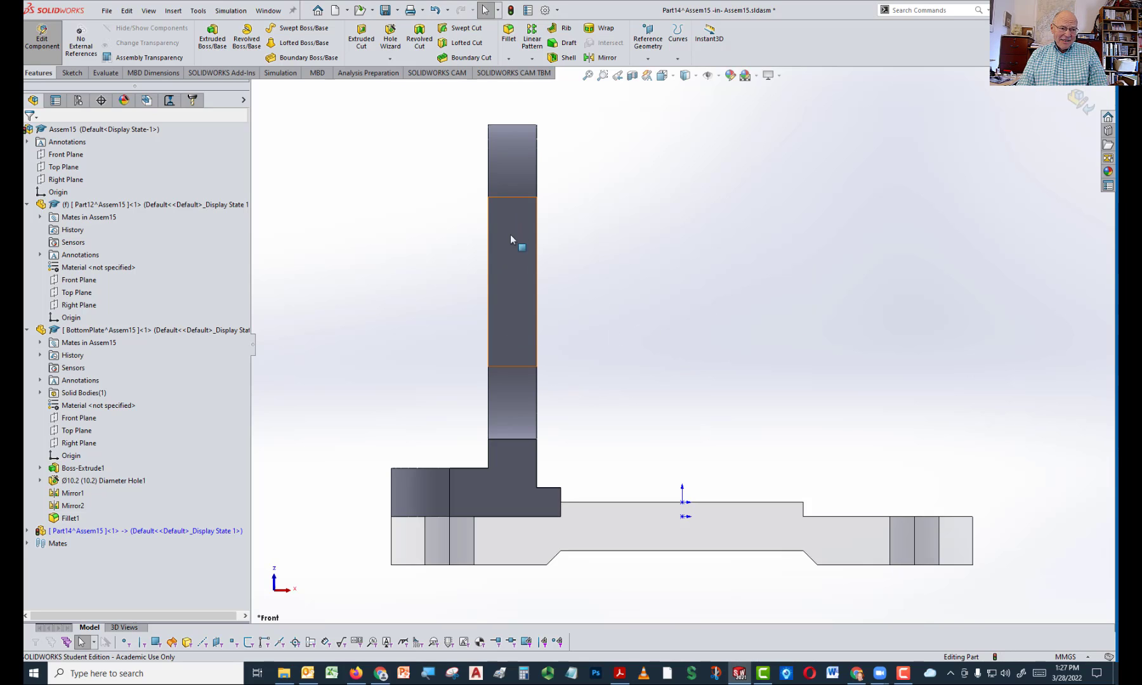
pyautogui.moveTo(556, 326); pyautogui.dragTo(583, 331, button='middle')
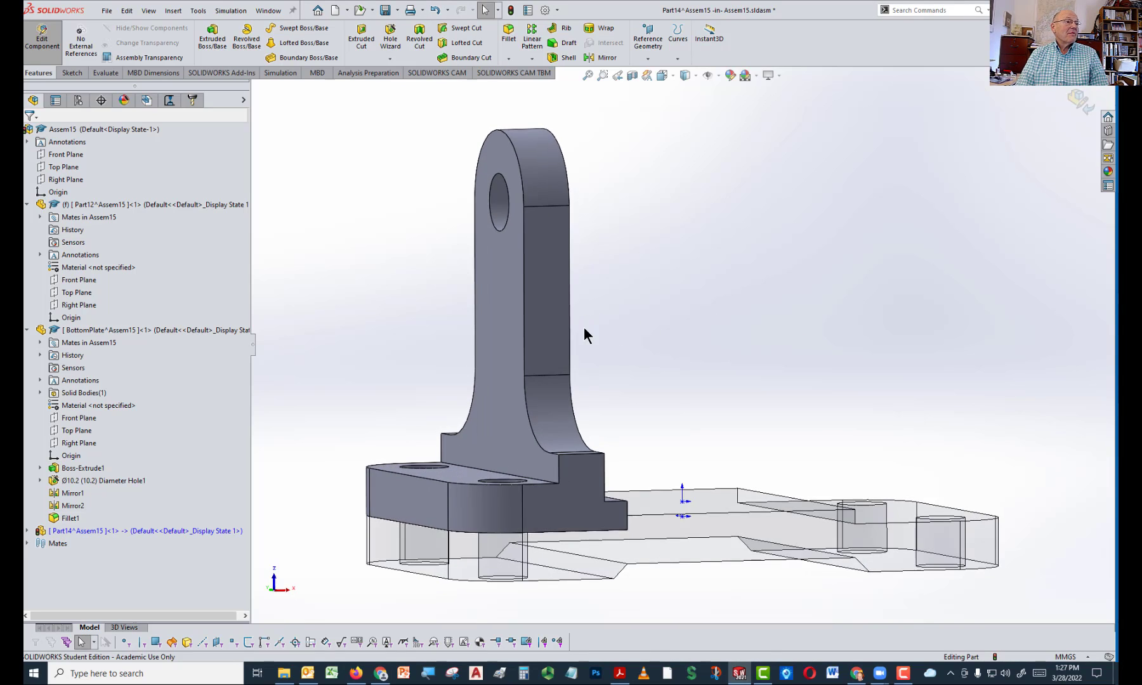
pyautogui.click(72, 73)
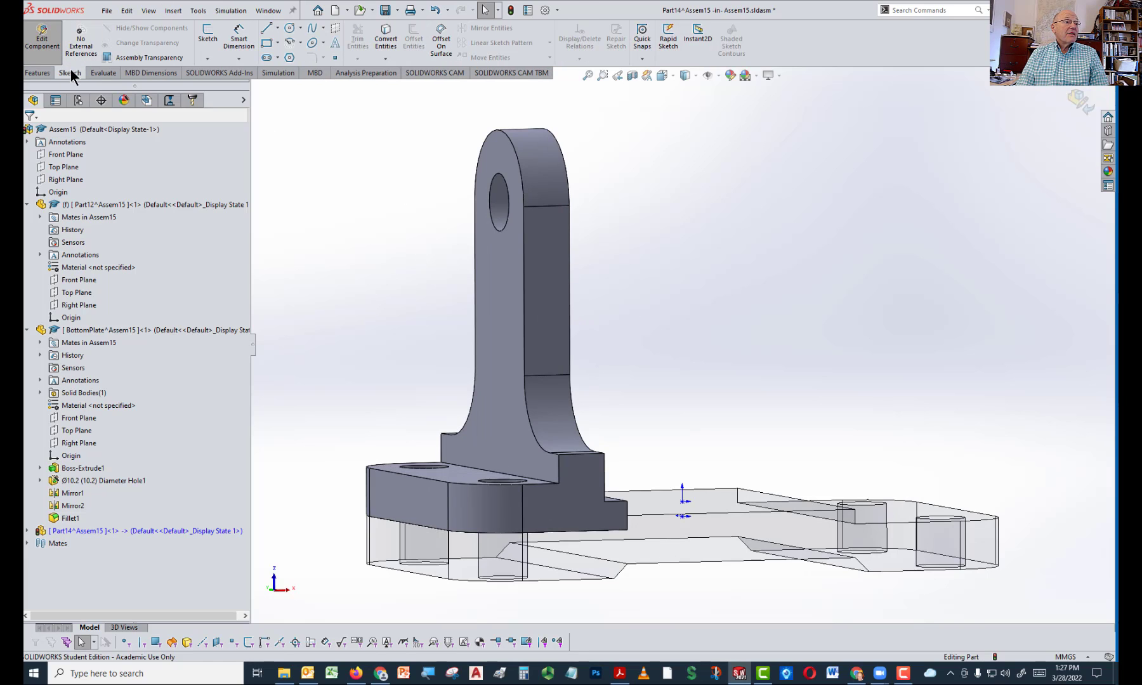
pyautogui.click(208, 33)
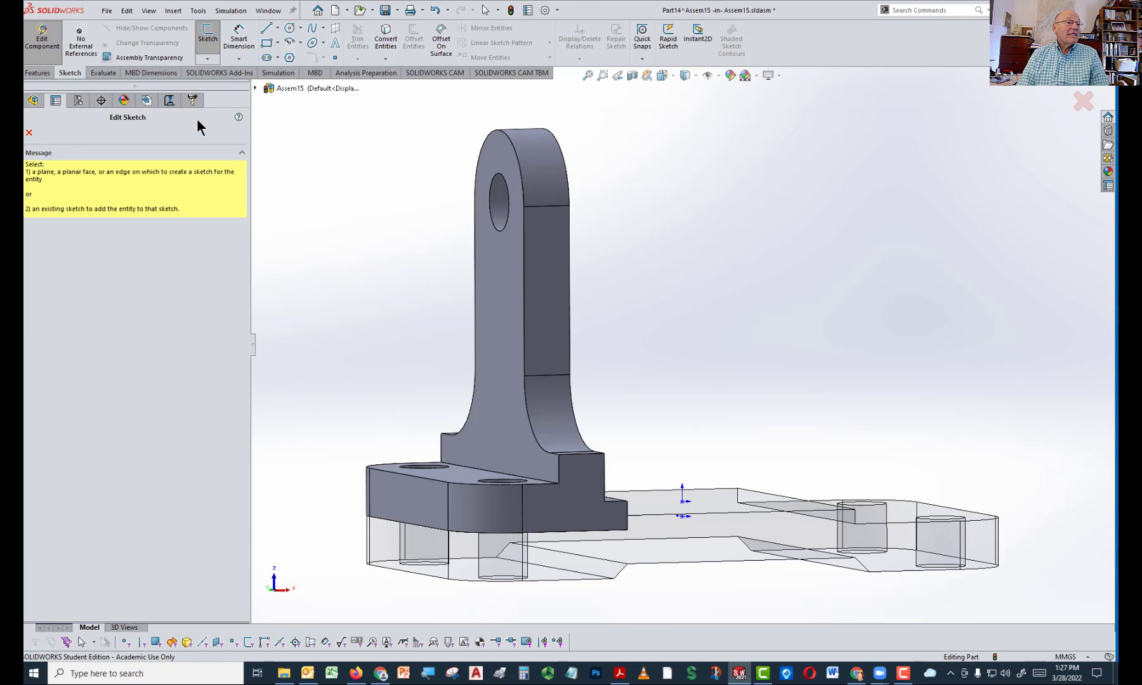
pyautogui.click(255, 87)
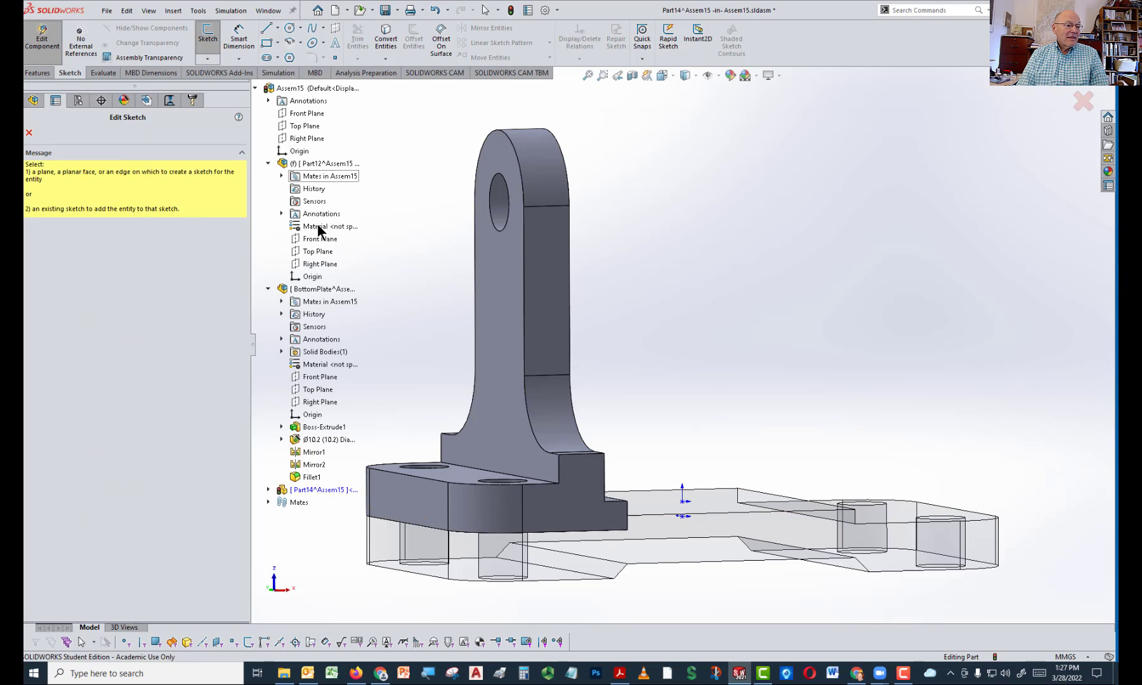
pyautogui.click(269, 490)
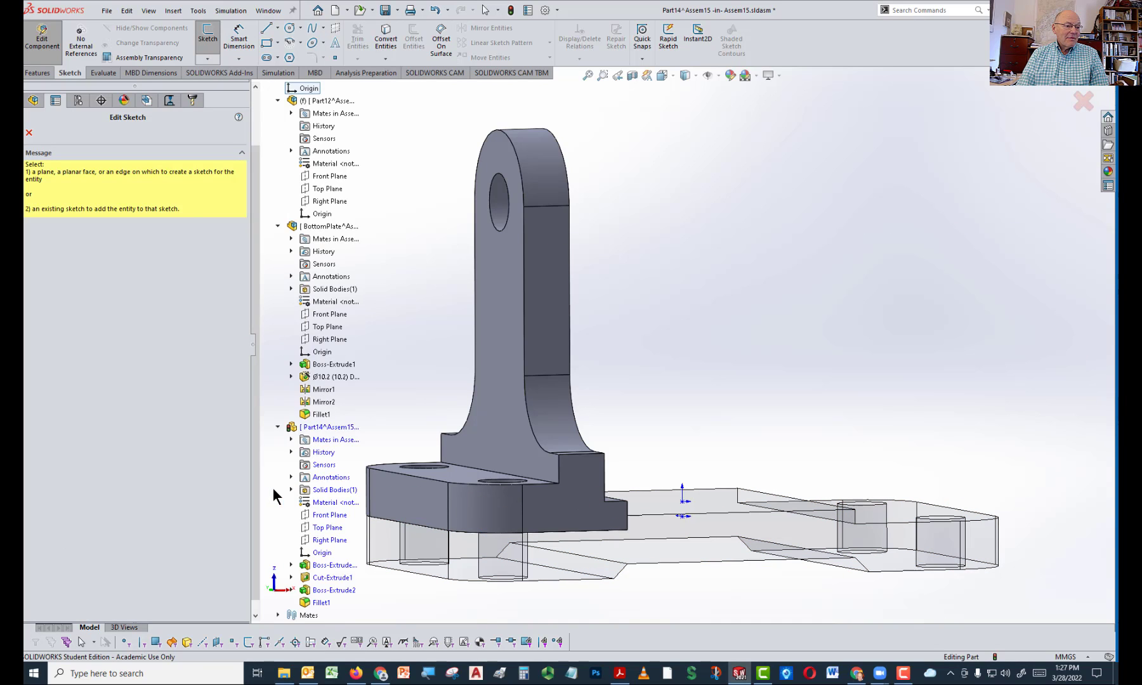
pyautogui.click(324, 531)
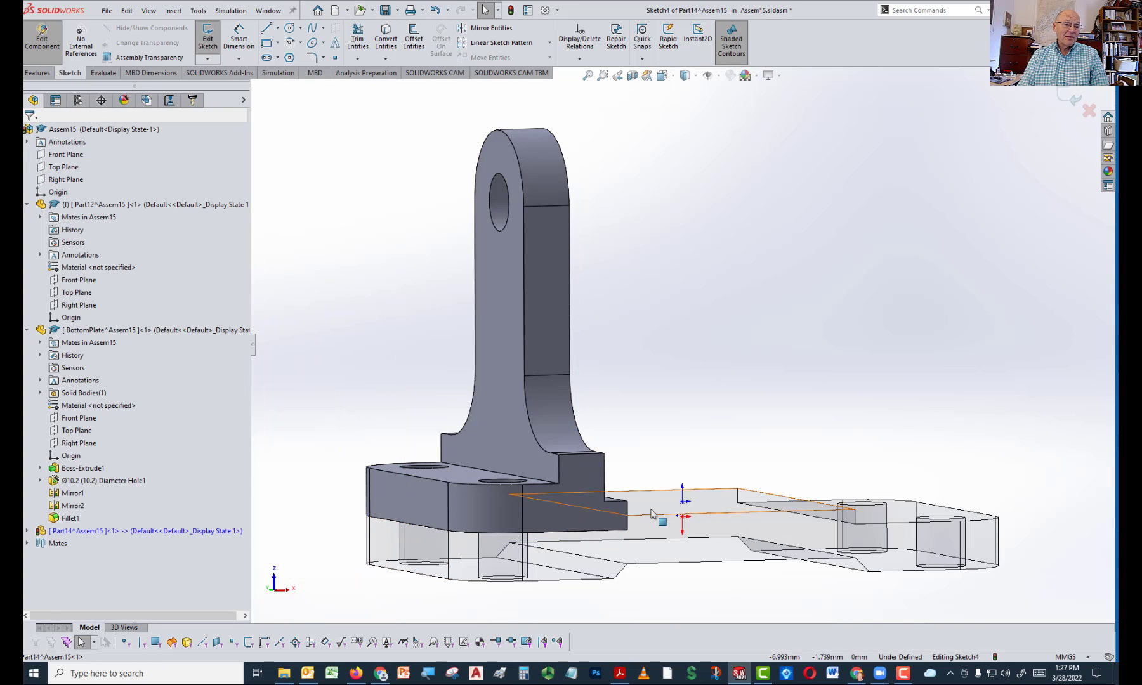
# In front view, sketch a slanted line about 45 mm long from the base's outer upper corner to the upright's outer face
pyautogui.moveTo(984, 399); pyautogui.dragTo(953, 413, button='middle')
pyautogui.press('space')
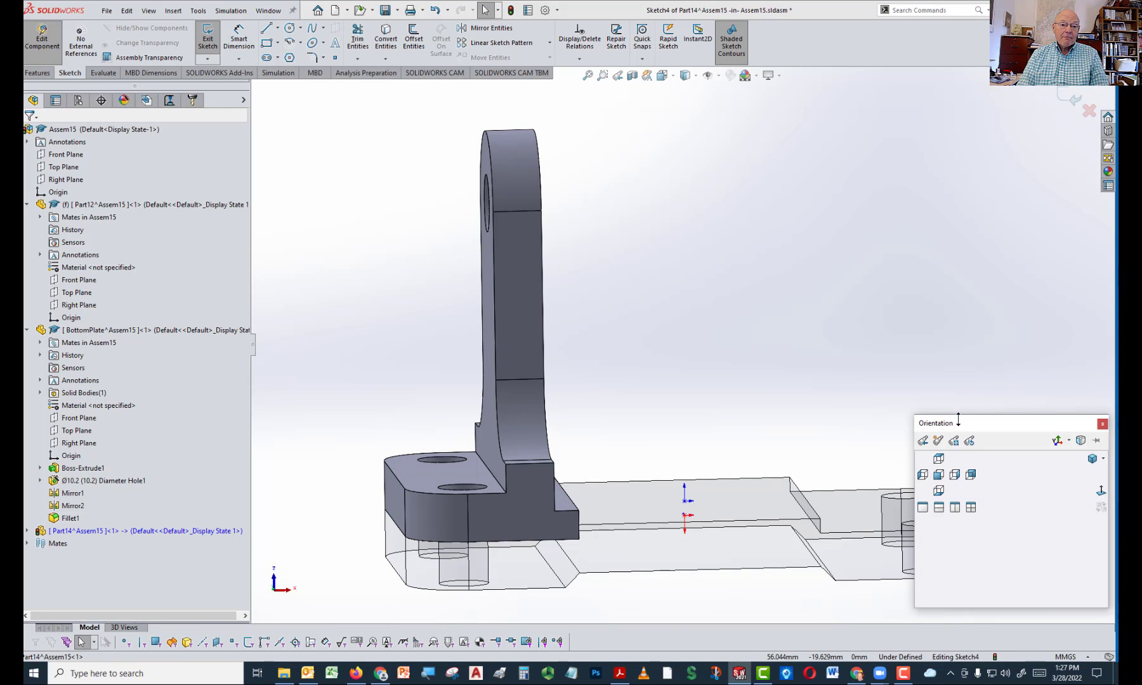
pyautogui.click(943, 478)
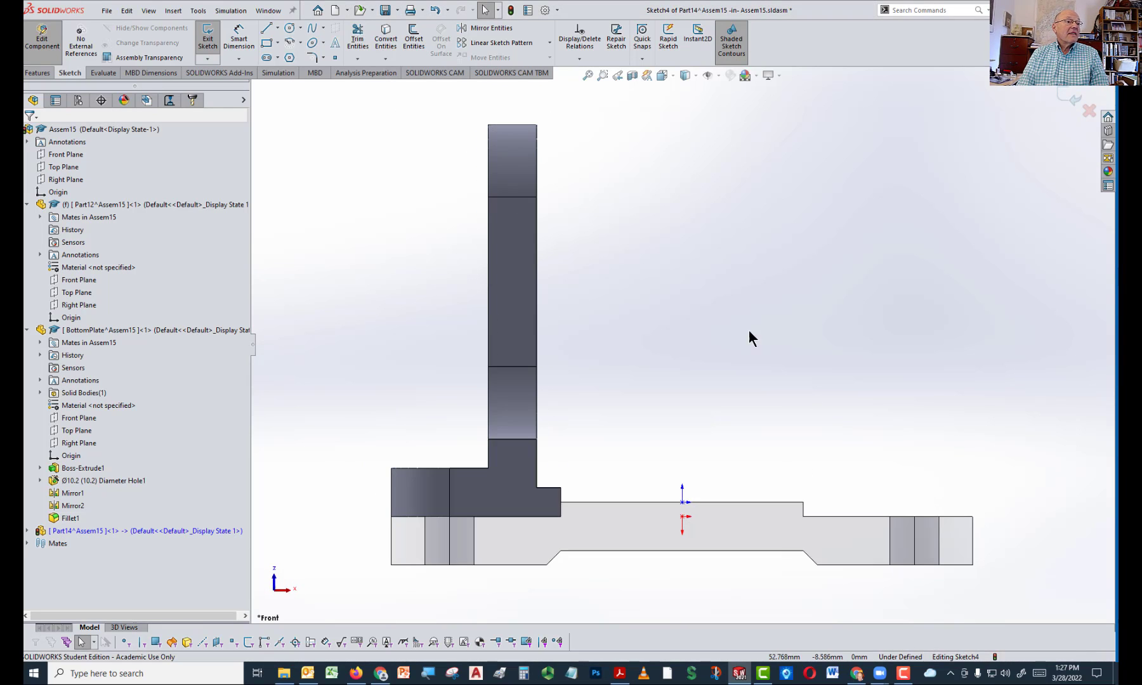
pyautogui.click(267, 29)
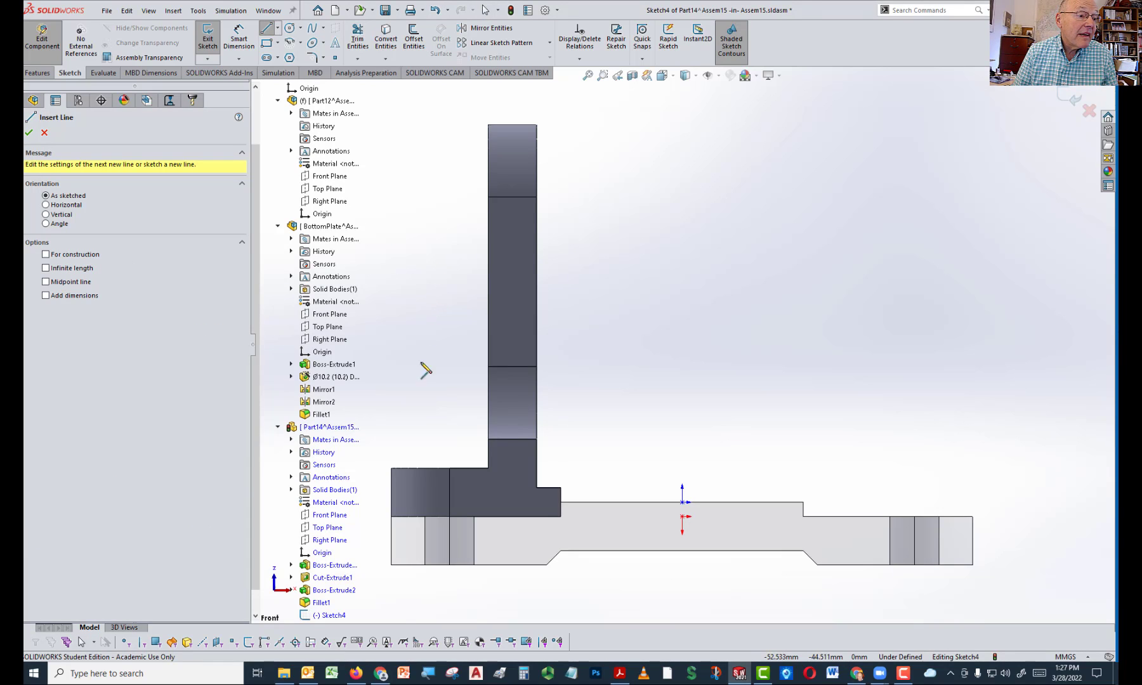
pyautogui.click(391, 468)
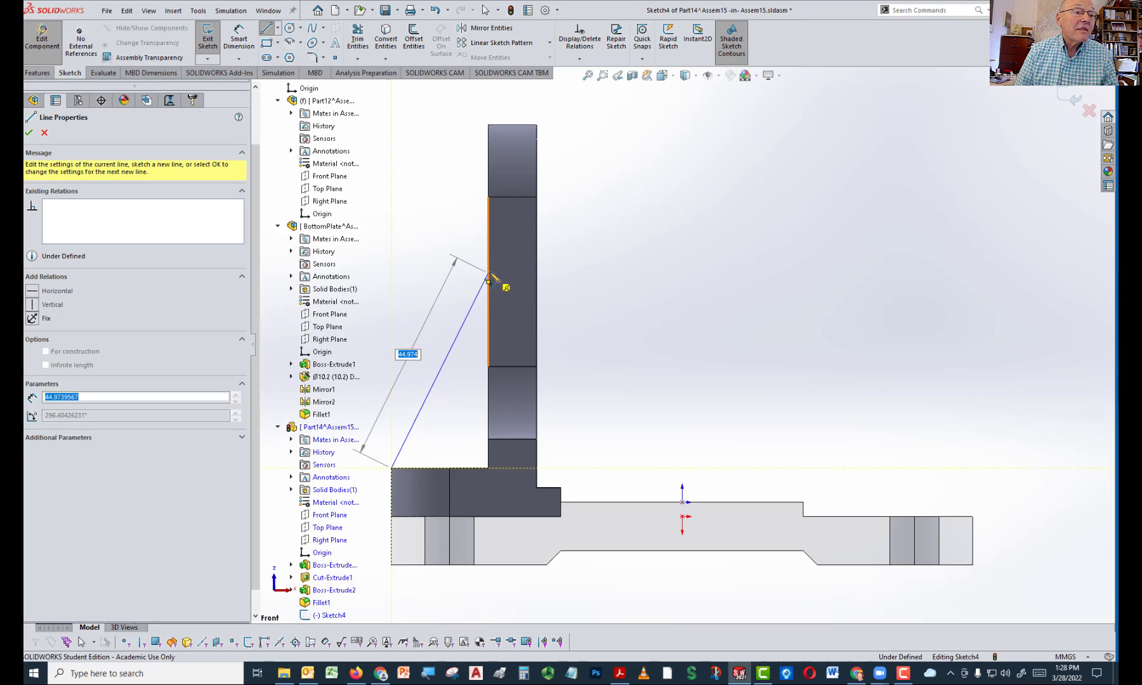
pyautogui.click(488, 272)
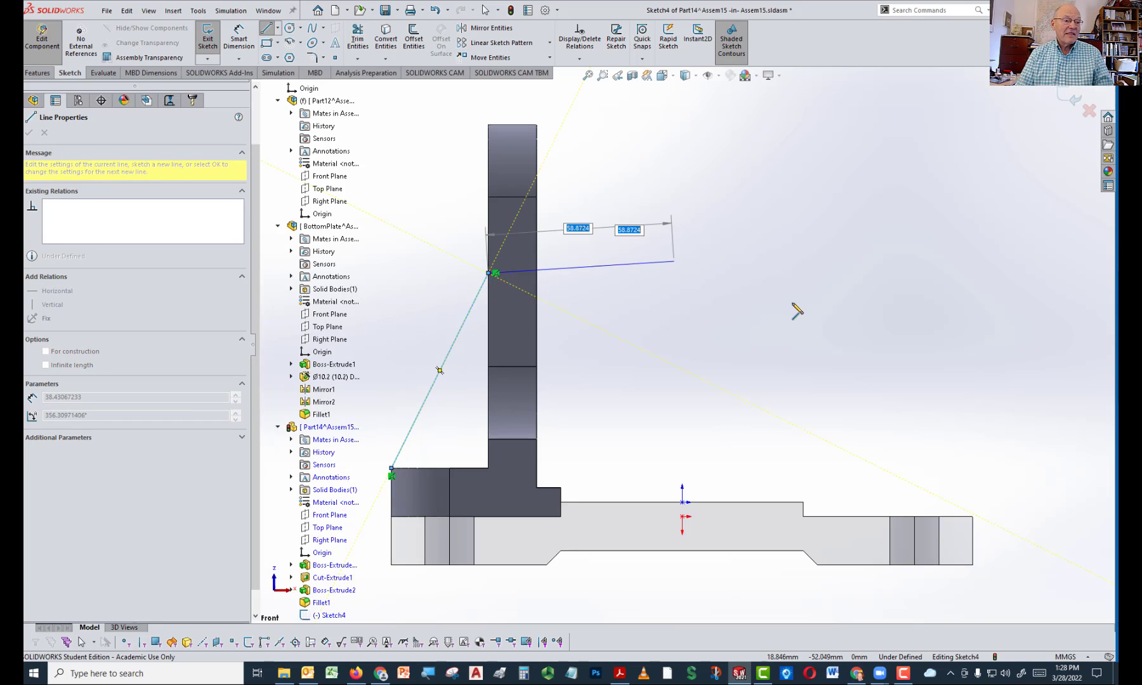
pyautogui.press('Escape')
# Dimension the height from the base's upper edge to the slanted line's upper end as 40 mm and exit the sketch
pyautogui.moveTo(714, 416); pyautogui.dragTo(729, 292, button='right')
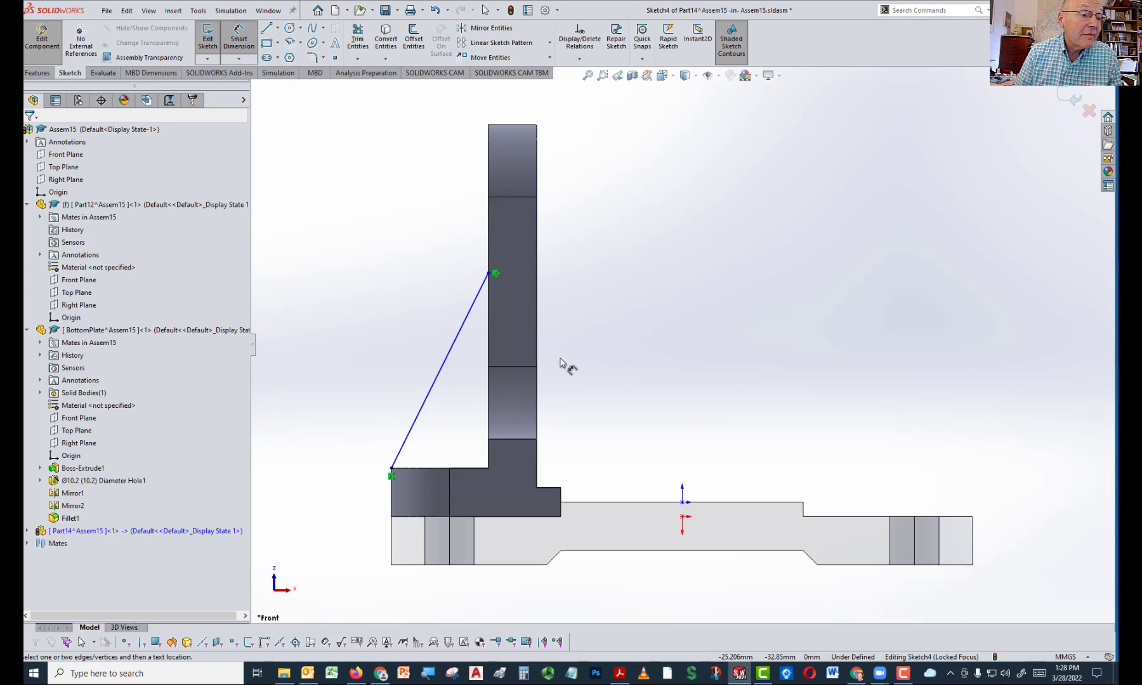
pyautogui.click(477, 471)
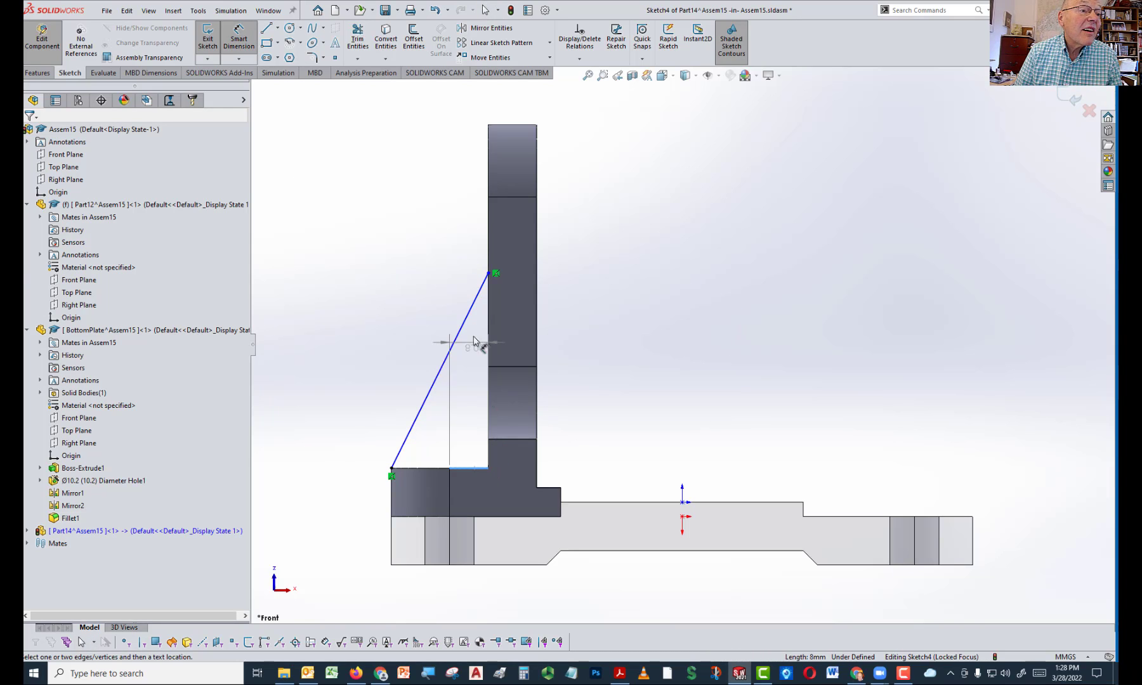
pyautogui.click(488, 275)
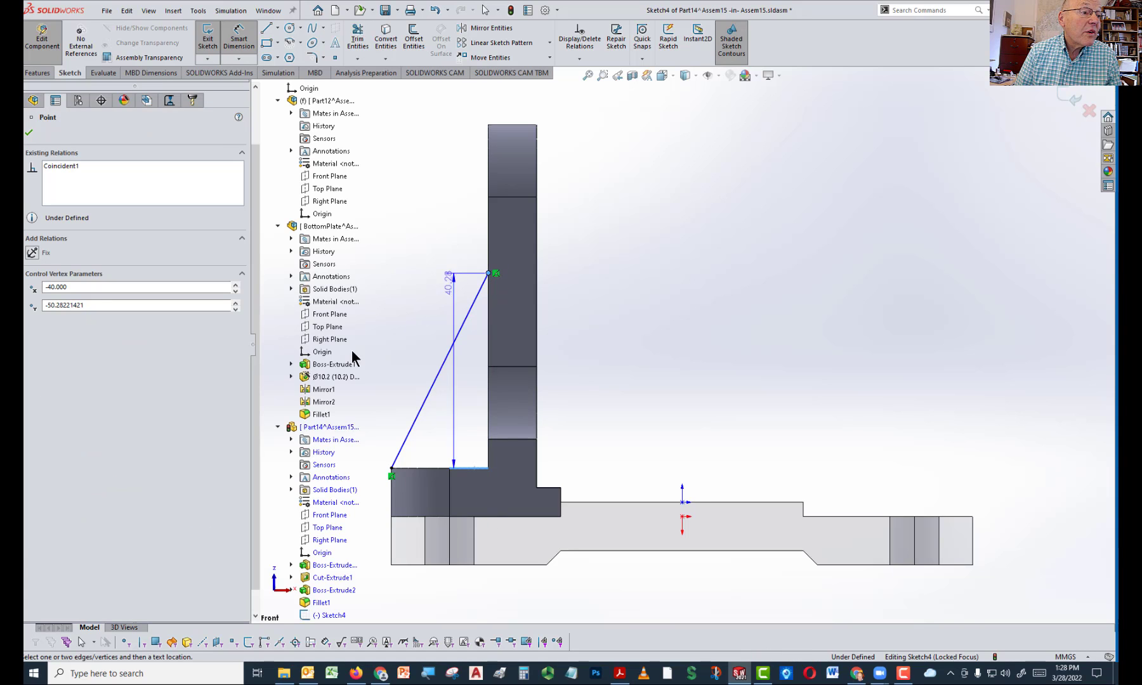
pyautogui.click(386, 367)
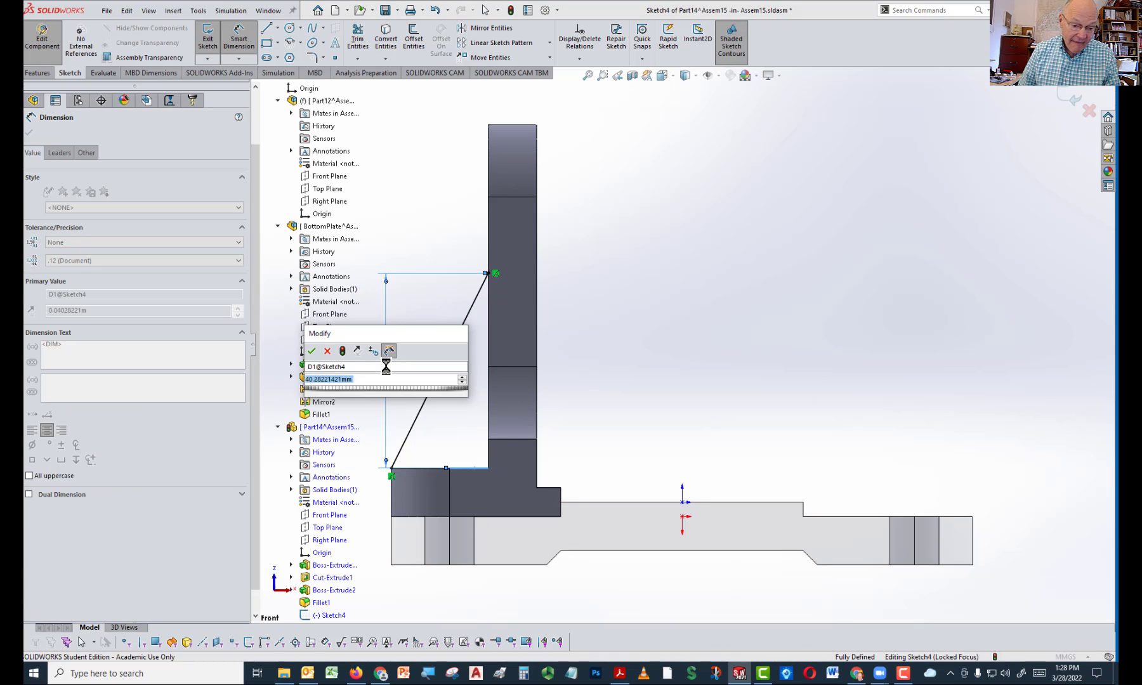
pyautogui.press('Return')
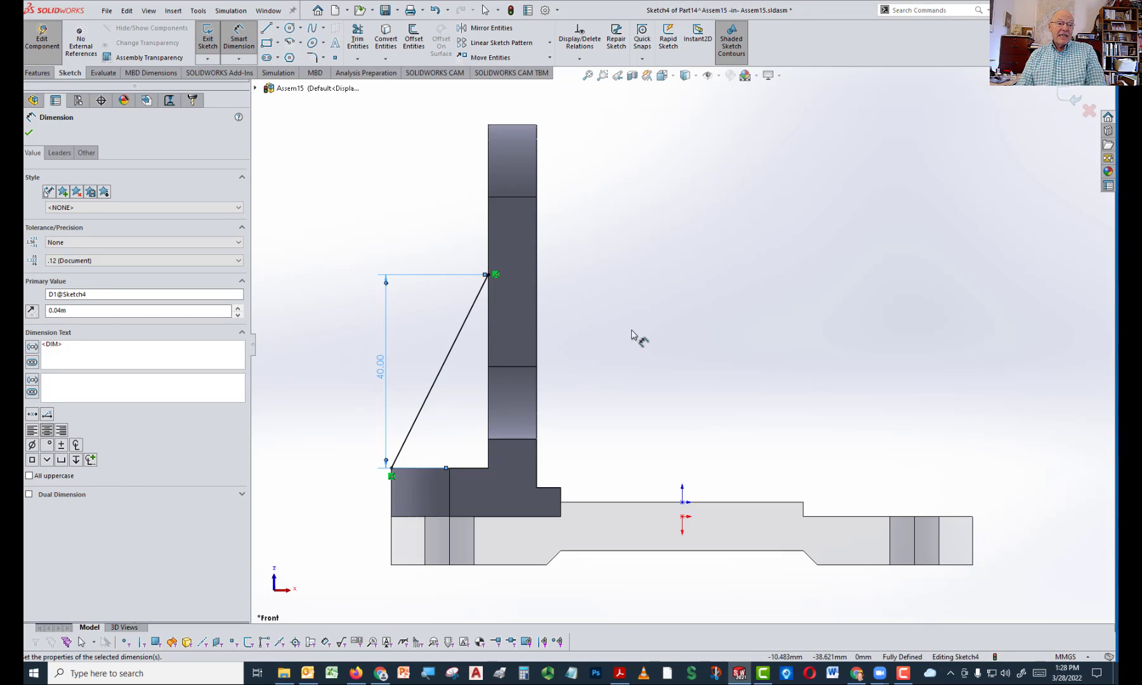
pyautogui.click(745, 316)
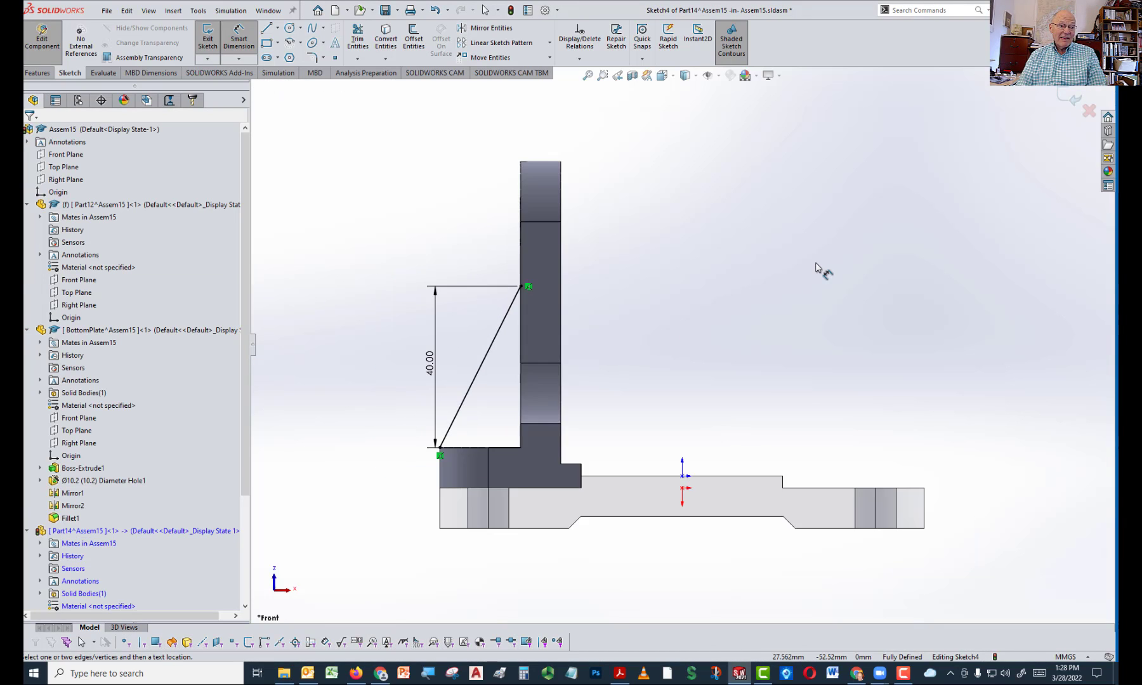
pyautogui.moveTo(816, 270); pyautogui.dragTo(842, 301, button='middle')
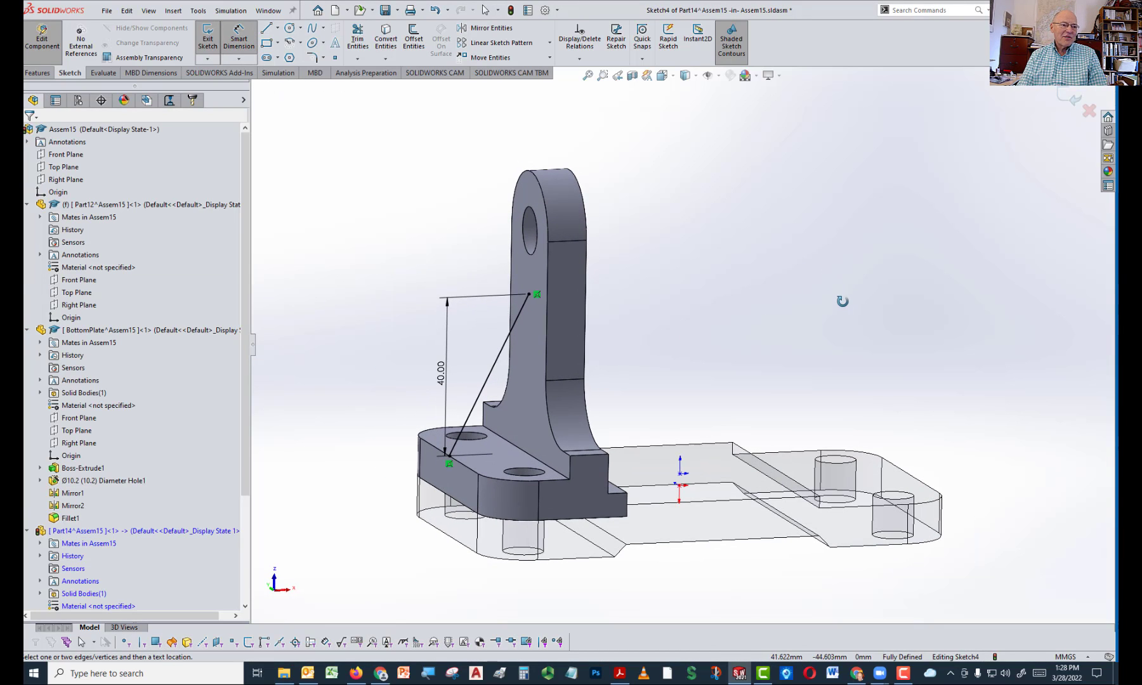
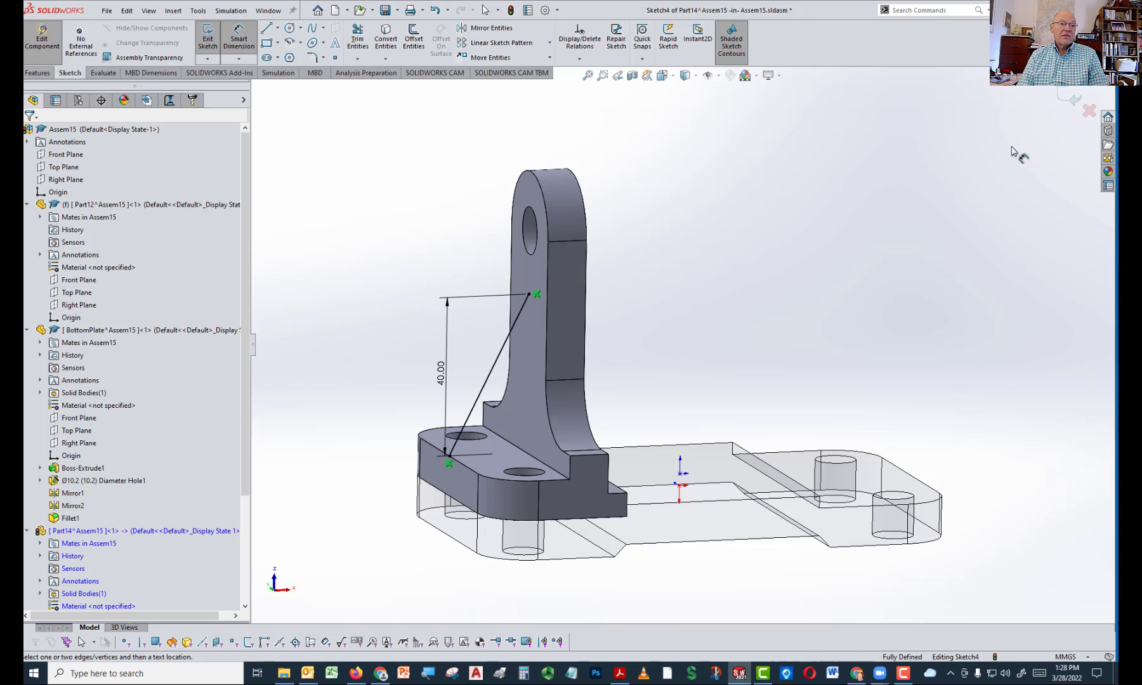
pyautogui.click(1074, 104)
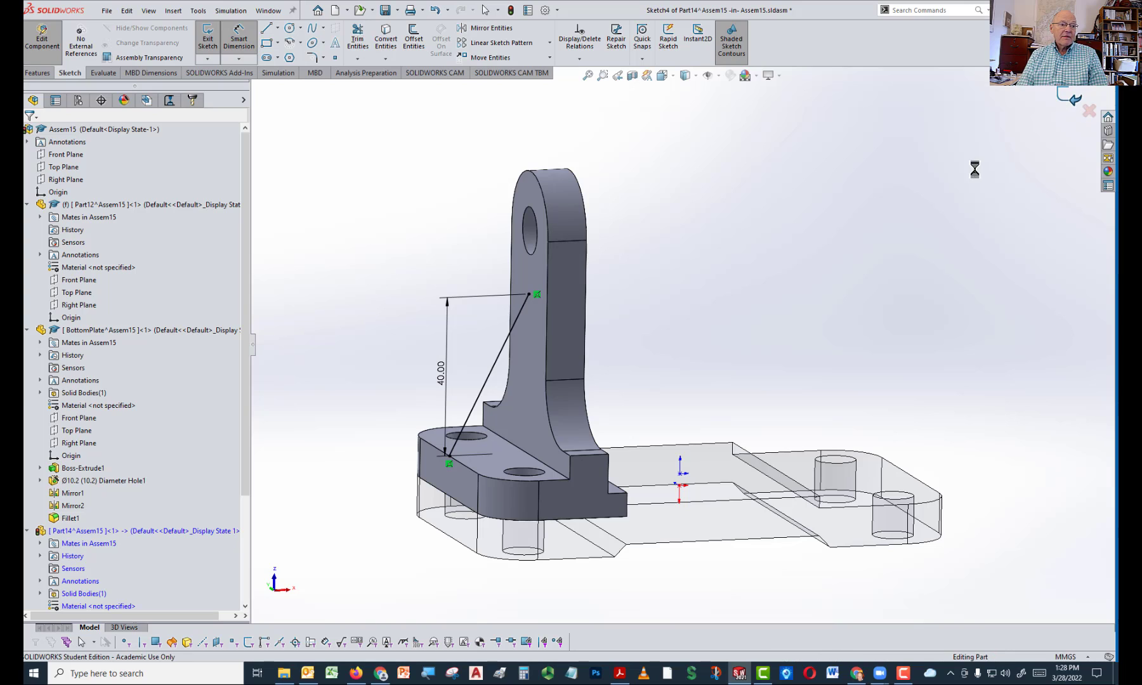
pyautogui.click(847, 258)
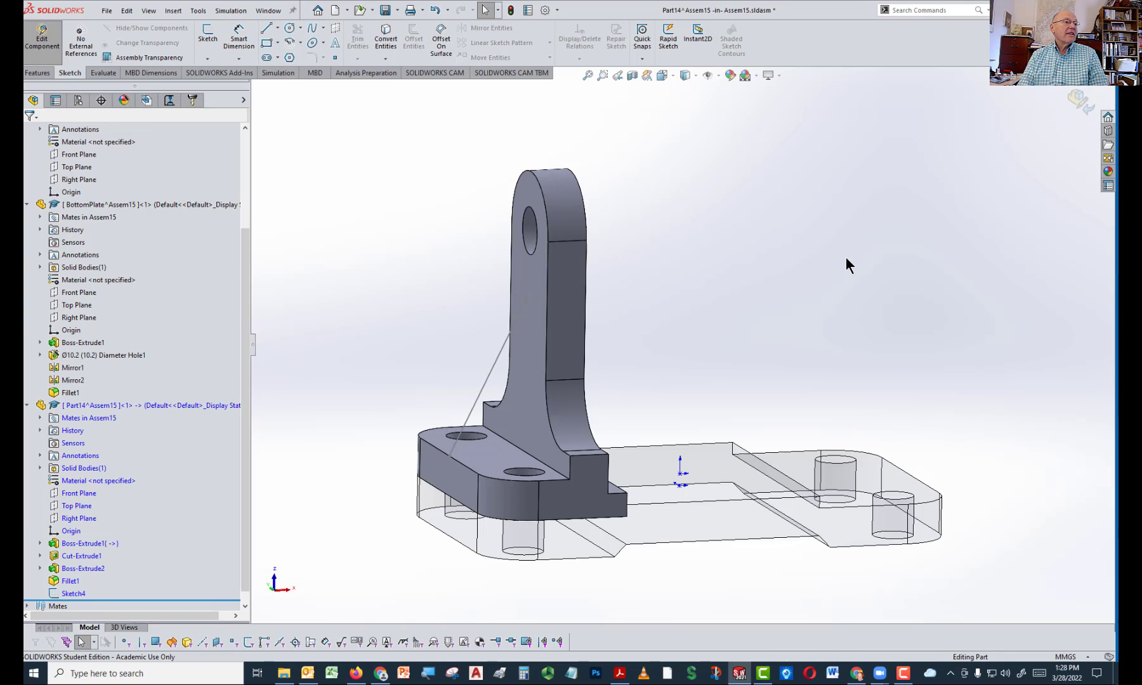
# Start a rib from the slanted line sketch, extruded parallel to the sketch with the material side flipped toward the bracket
pyautogui.click(29, 76)
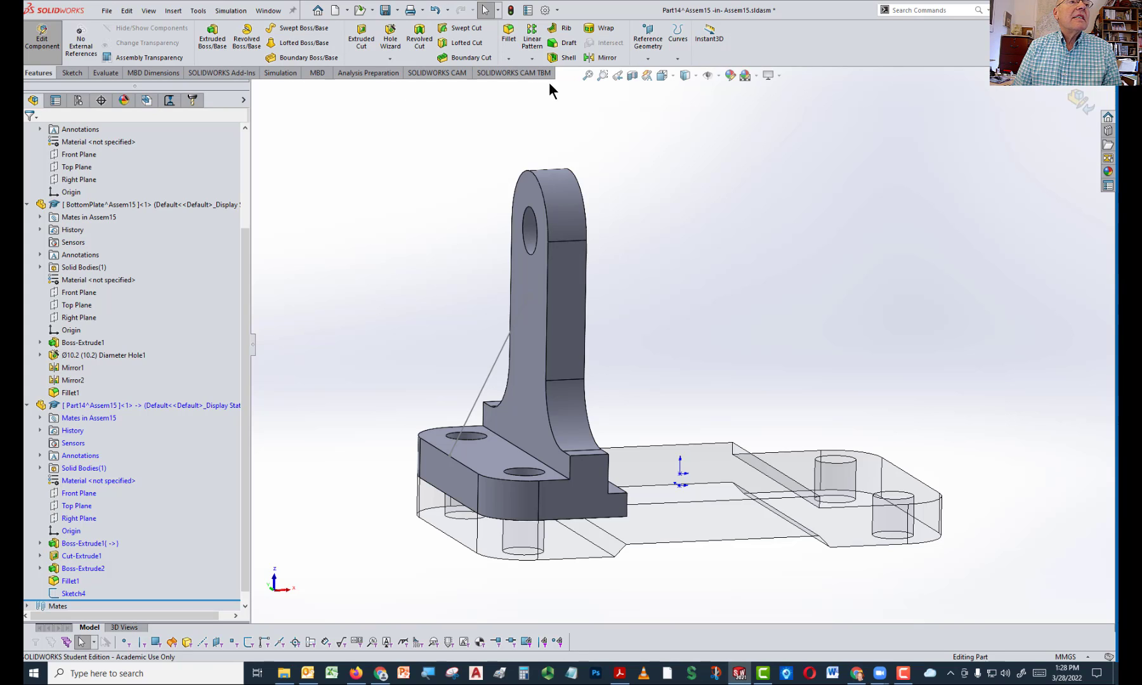
pyautogui.click(557, 29)
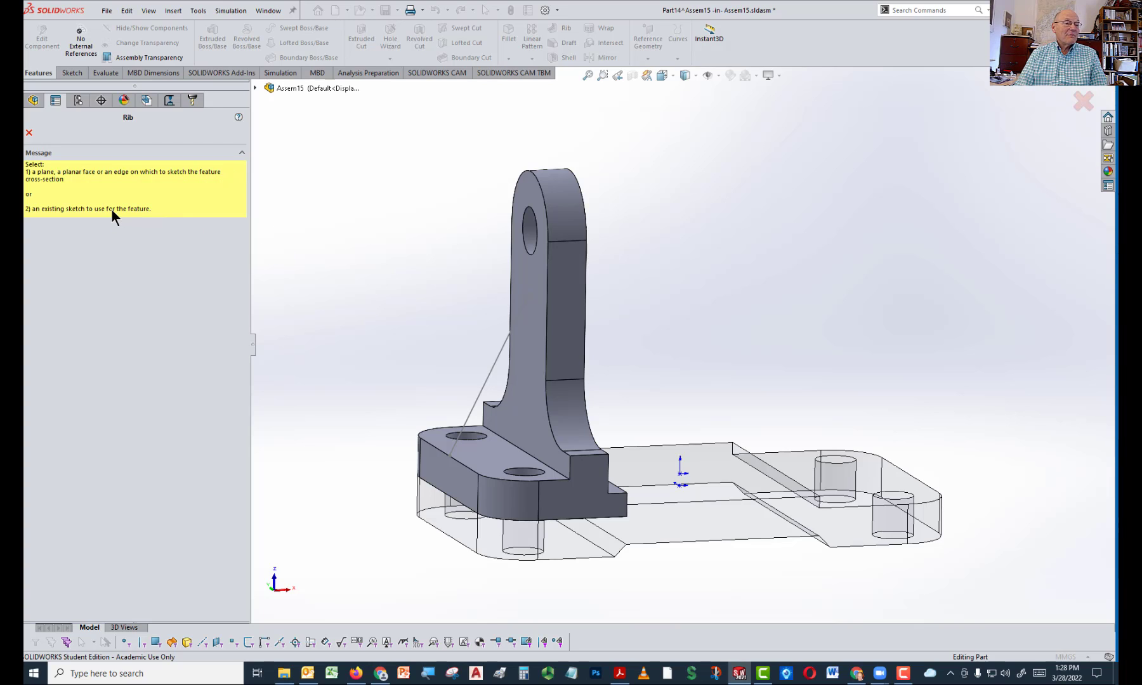
pyautogui.click(493, 371)
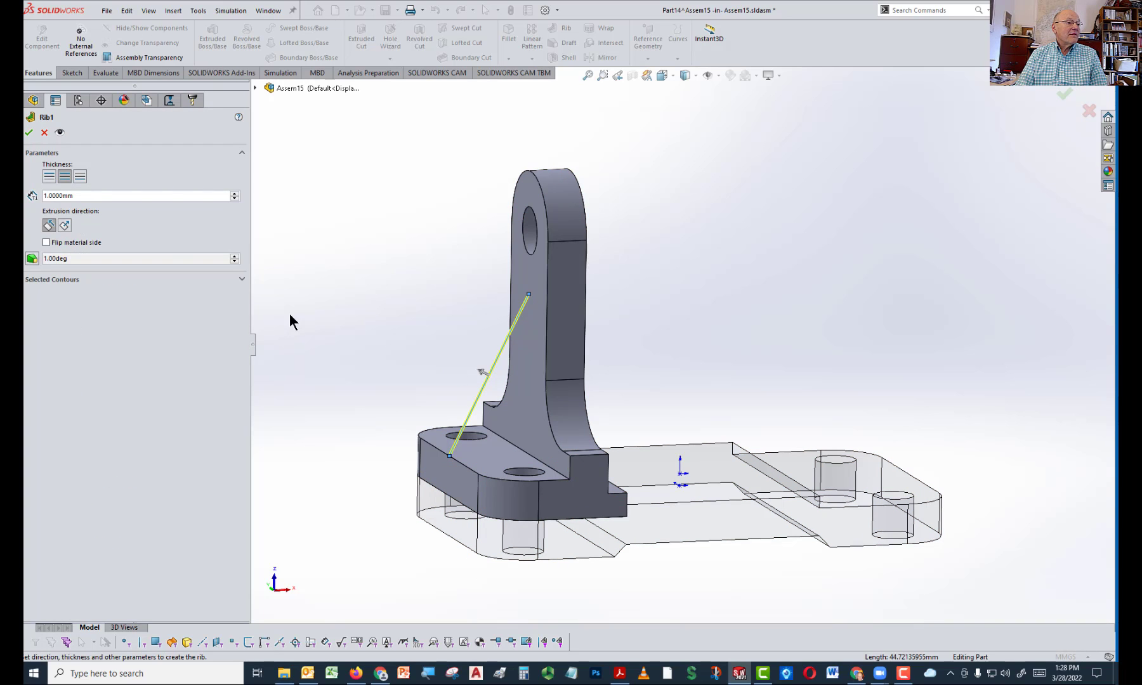
pyautogui.click(65, 226)
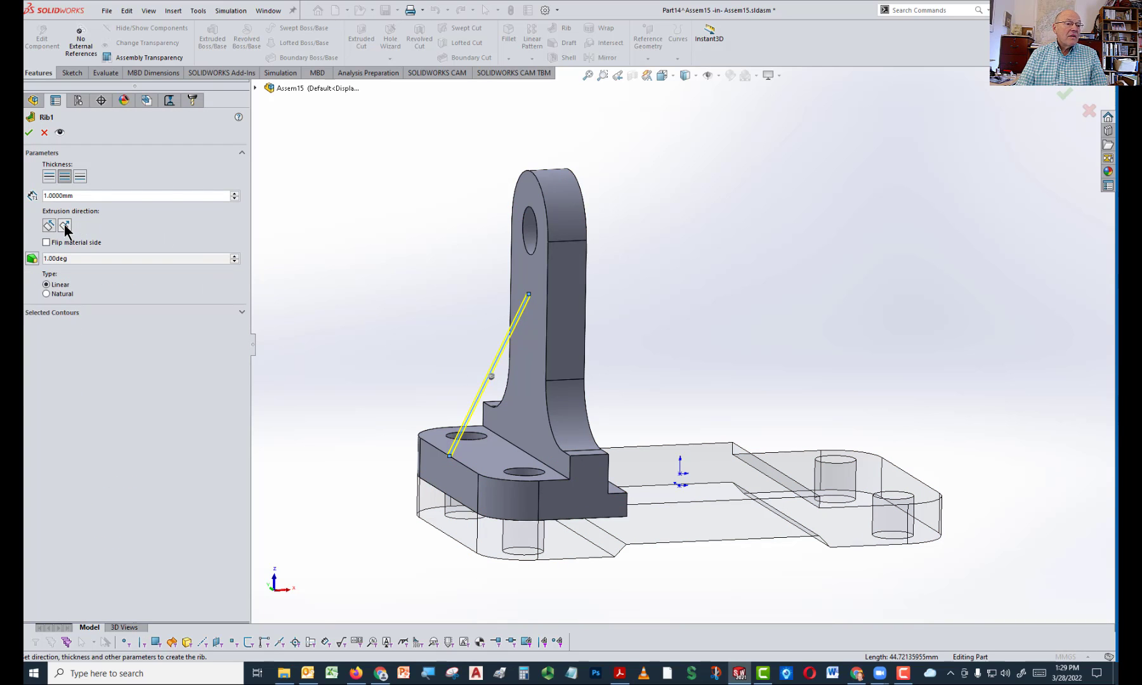
pyautogui.moveTo(249, 290); pyautogui.dragTo(318, 306, button='middle')
pyautogui.click(48, 226)
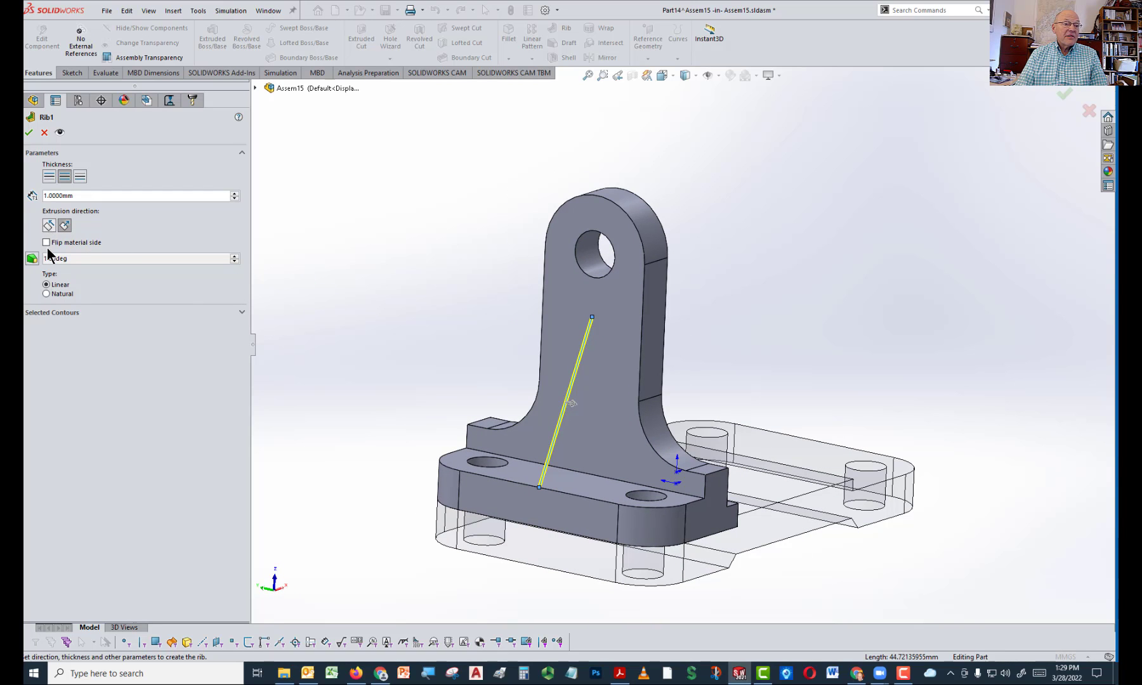
pyautogui.click(46, 242)
pyautogui.moveTo(447, 347); pyautogui.dragTo(383, 330, button='middle')
pyautogui.moveTo(298, 273); pyautogui.dragTo(380, 298, button='middle')
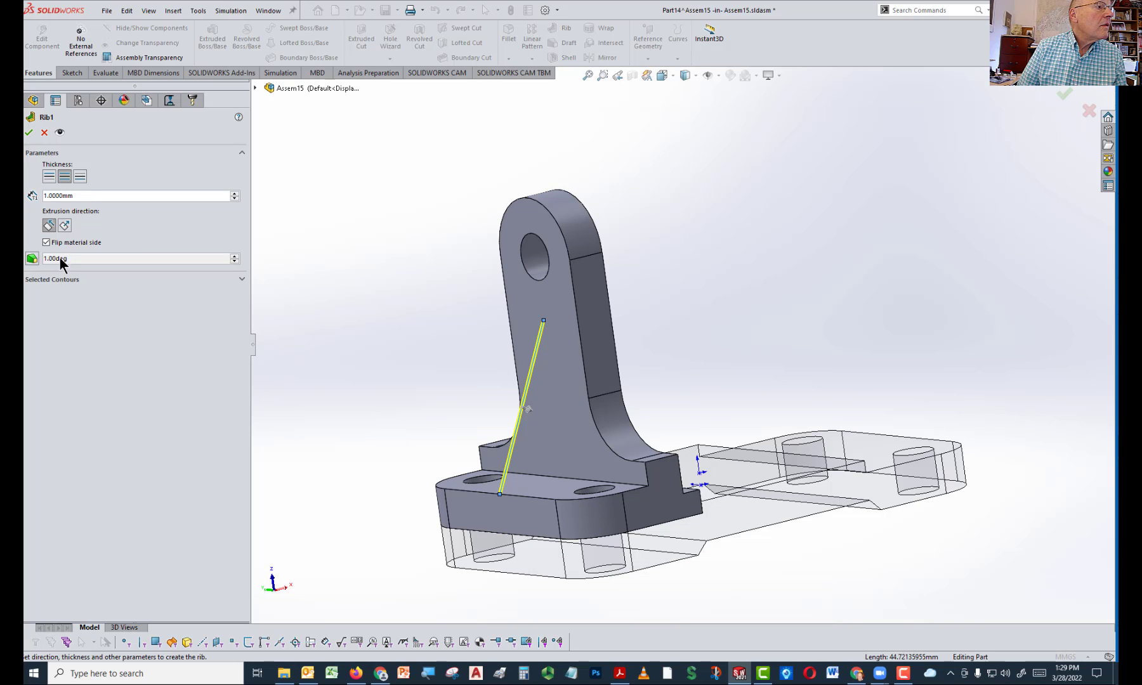
# Set the rib thickness to 10 mm and create the rib
pyautogui.doubleClick(72, 196)
pyautogui.click(73, 196)
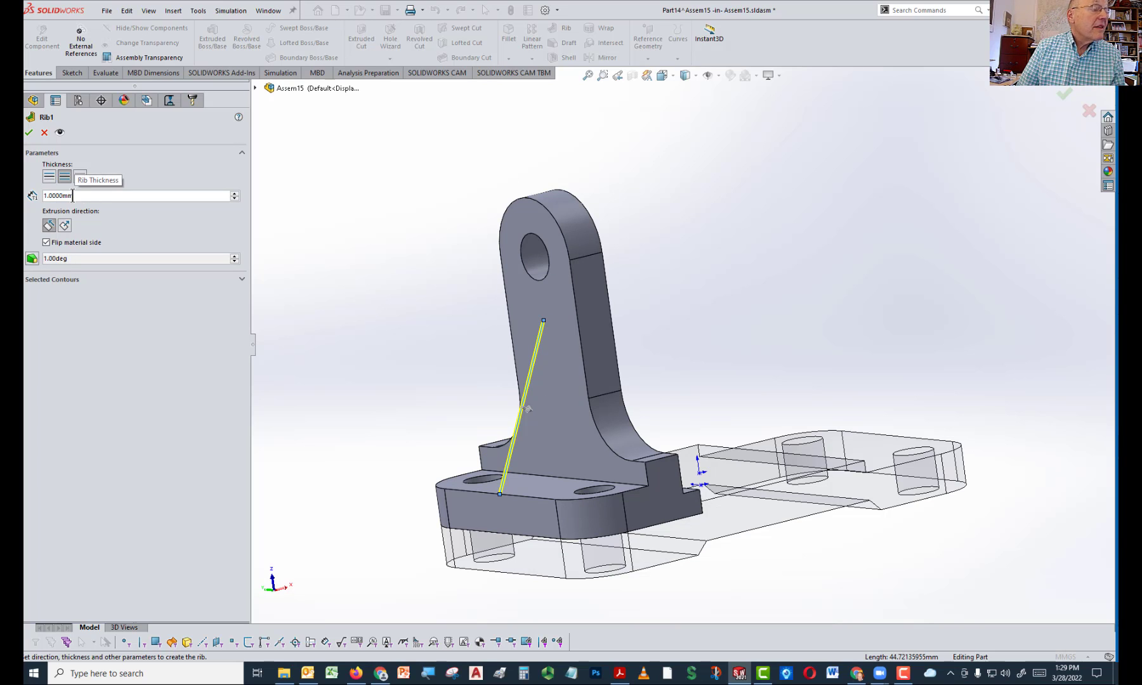
pyautogui.moveTo(77, 196); pyautogui.dragTo(26, 191)
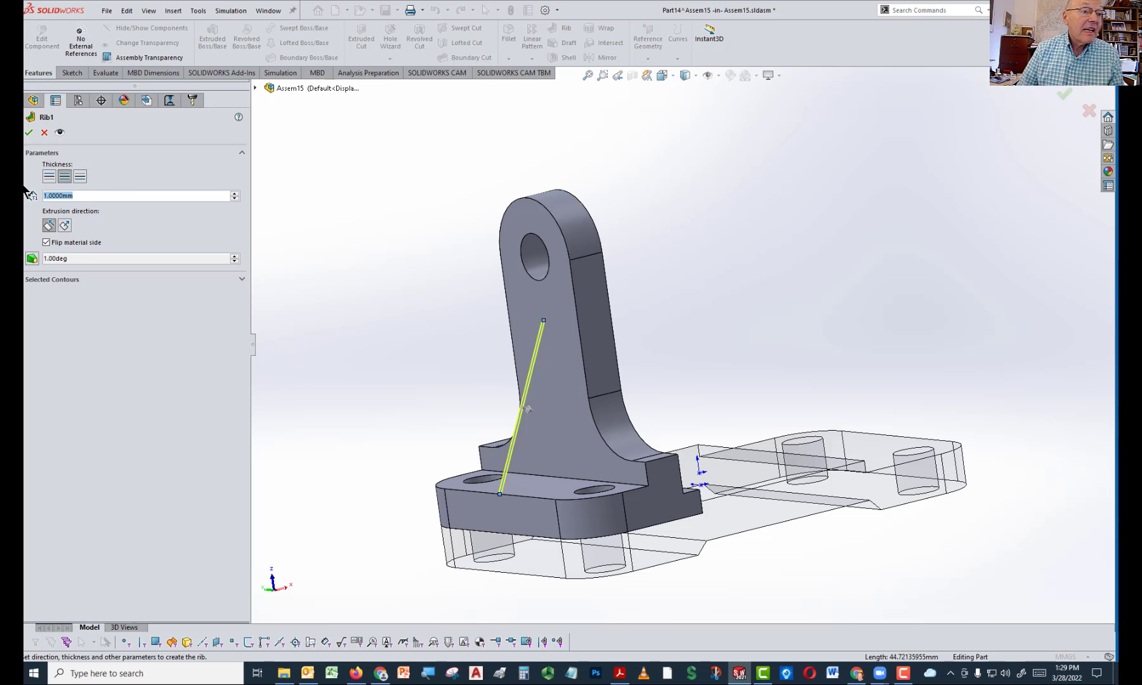
pyautogui.write('10')
pyautogui.press('Return')
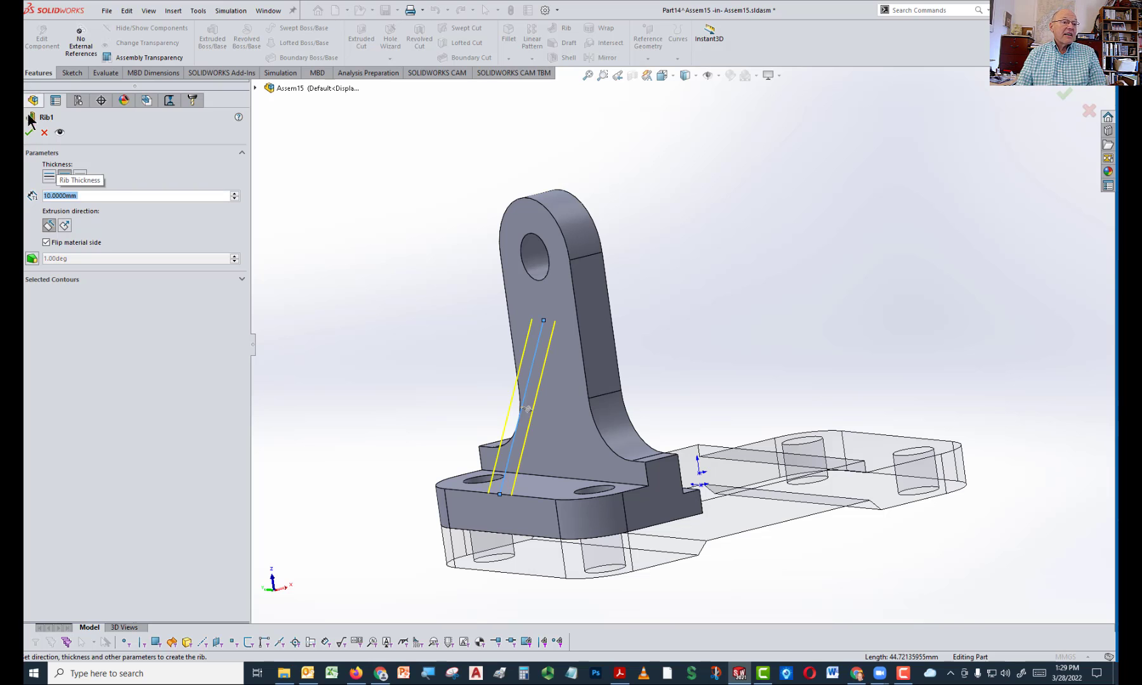
pyautogui.click(29, 131)
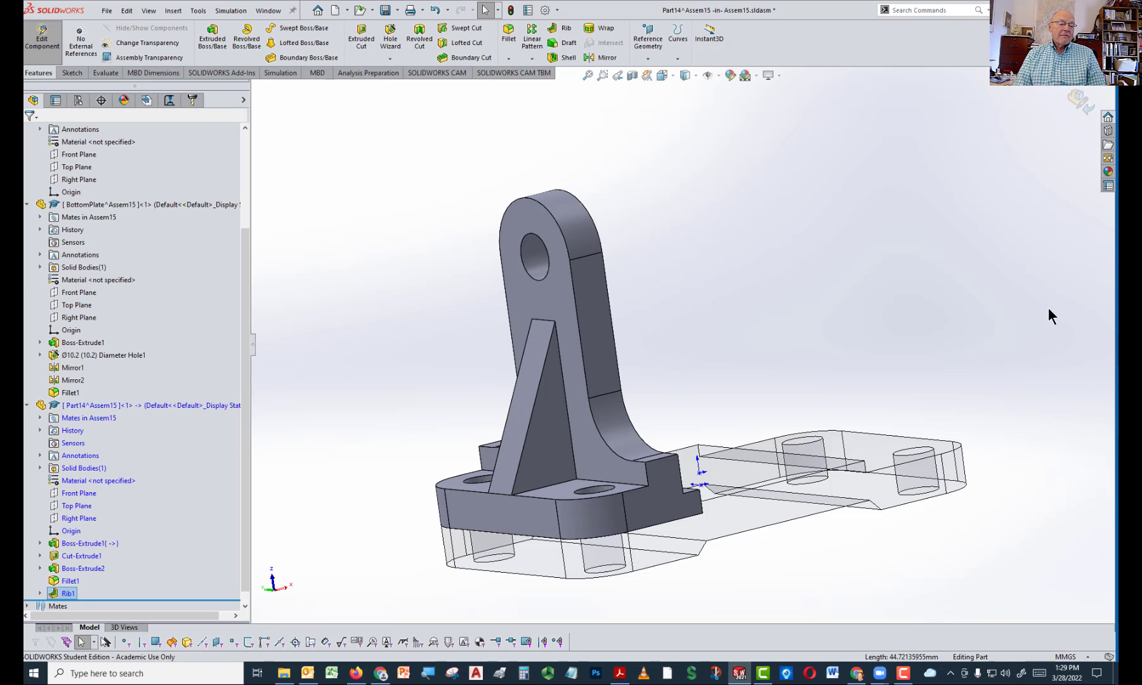
# Finish editing the bracket part and return to the assembly
pyautogui.click(958, 184)
pyautogui.moveTo(875, 272); pyautogui.dragTo(887, 316, button='middle')
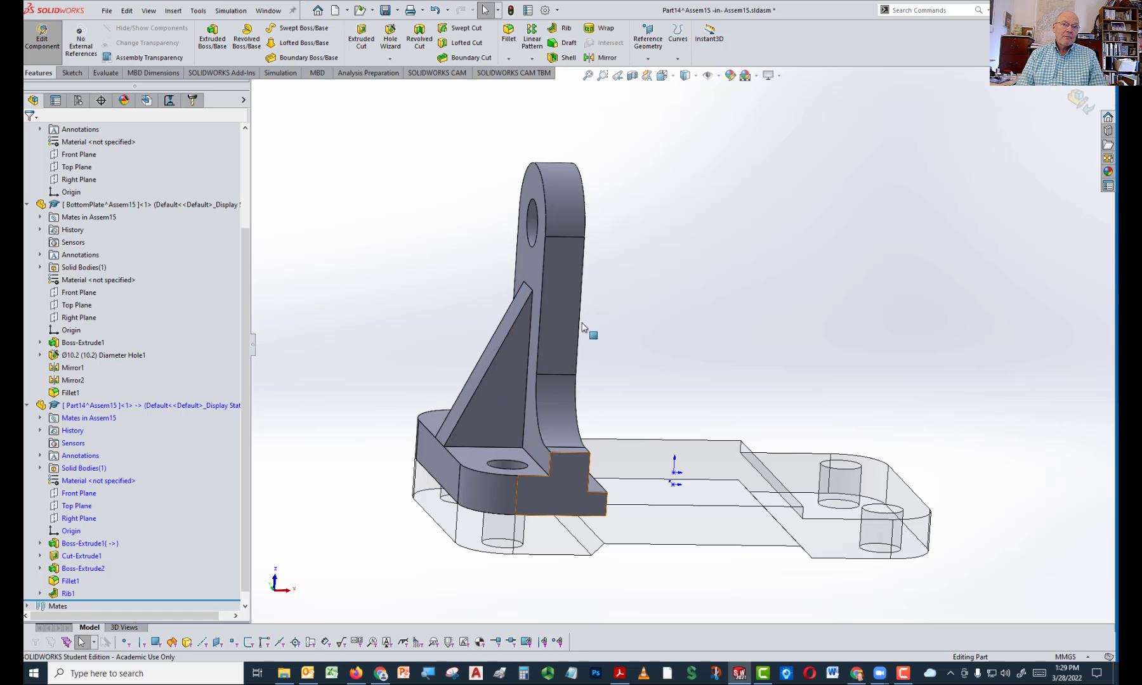
pyautogui.click(1080, 100)
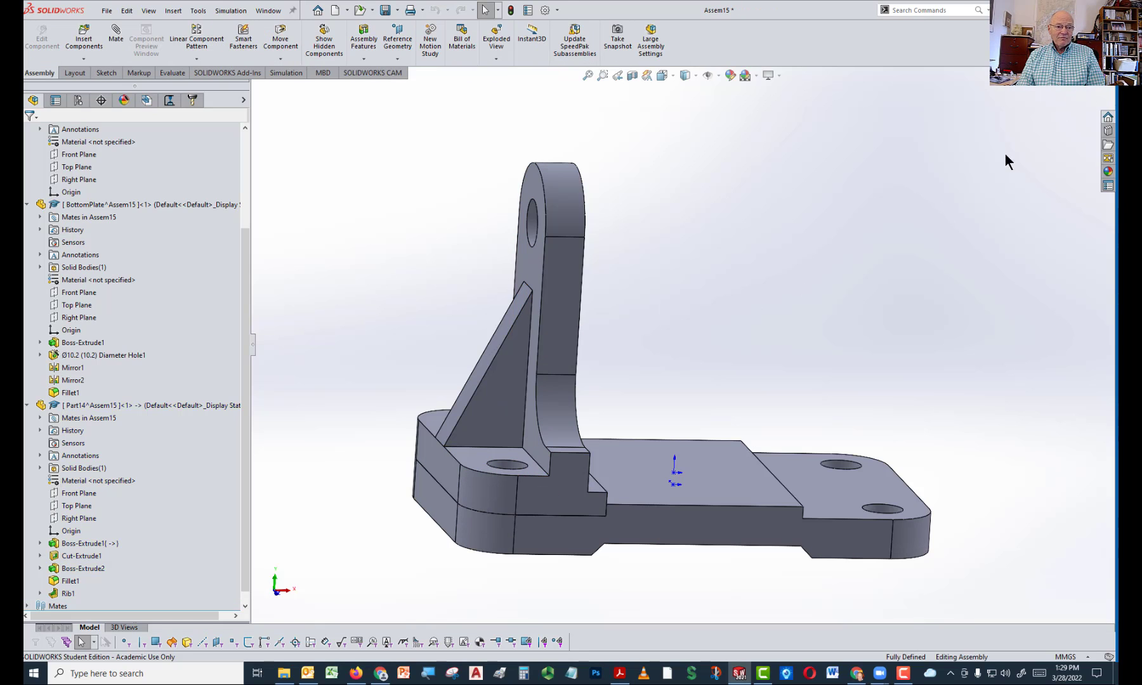
pyautogui.moveTo(894, 252); pyautogui.dragTo(869, 331, button='middle')
pyautogui.scroll(4, 840, 318)
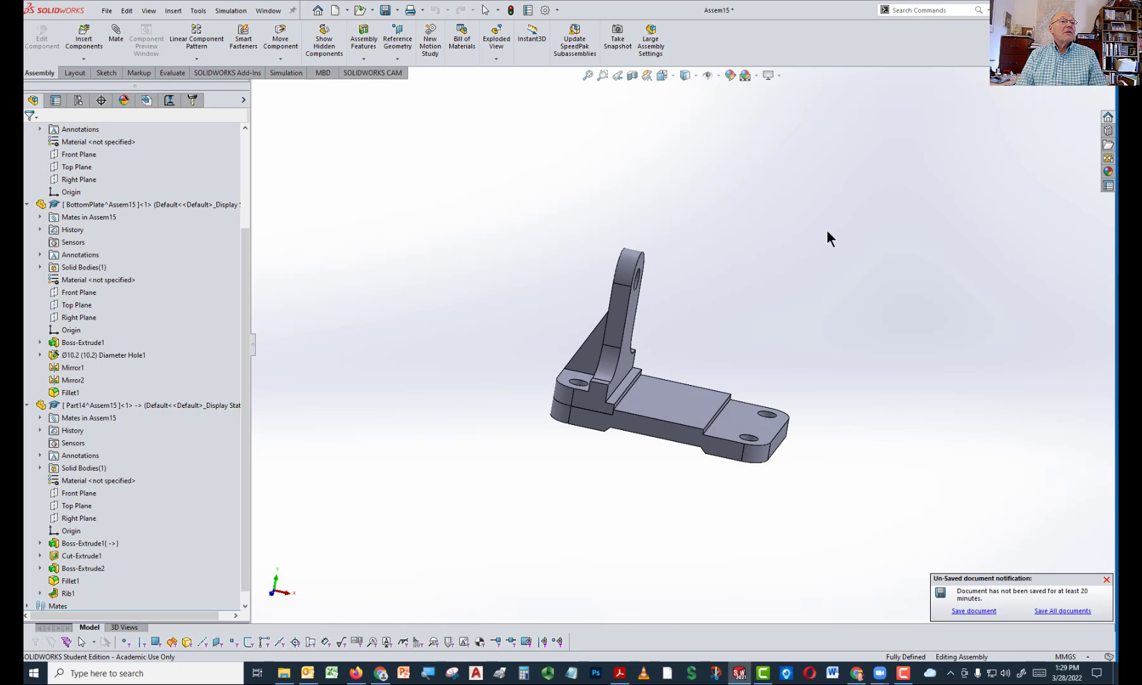
pyautogui.scroll(-3, 683, 173)
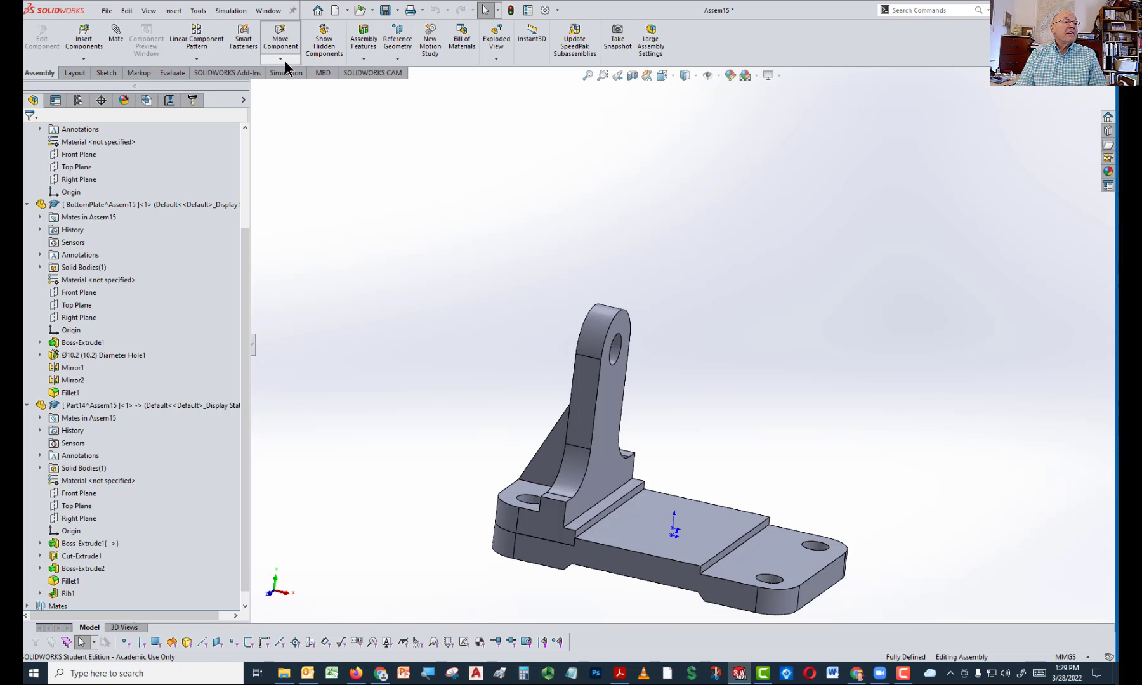
# Mirror the bracket component about Part12's Right Plane to place a second bracket at the opposite end of the bottom plate
pyautogui.click(200, 57)
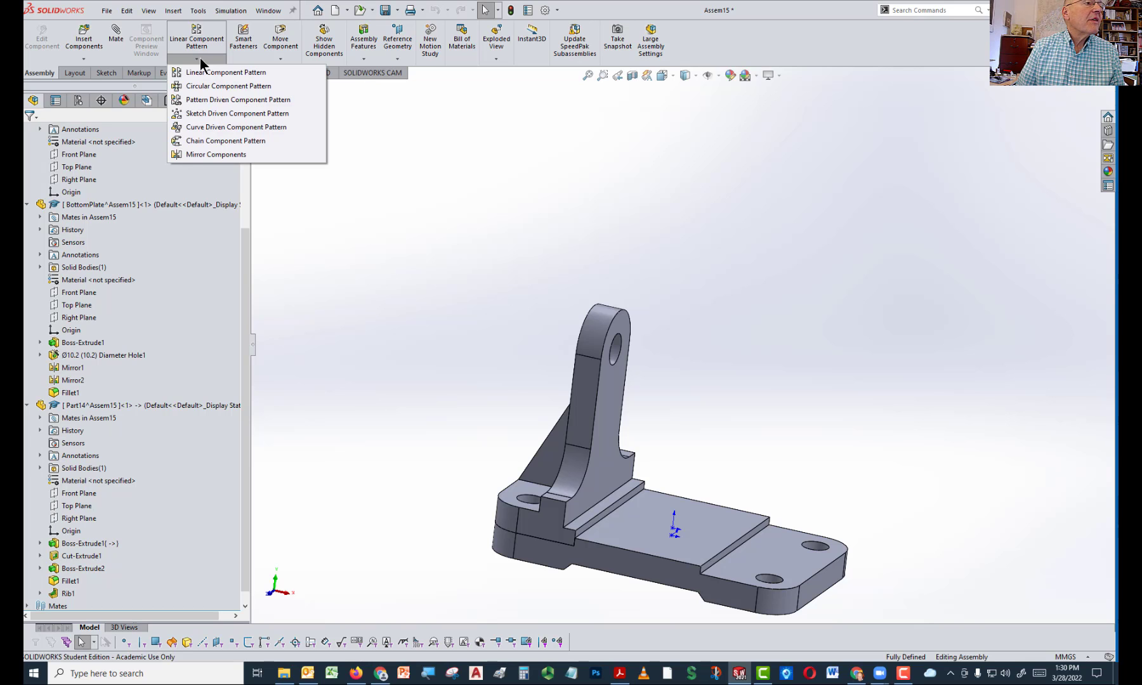
pyautogui.click(188, 154)
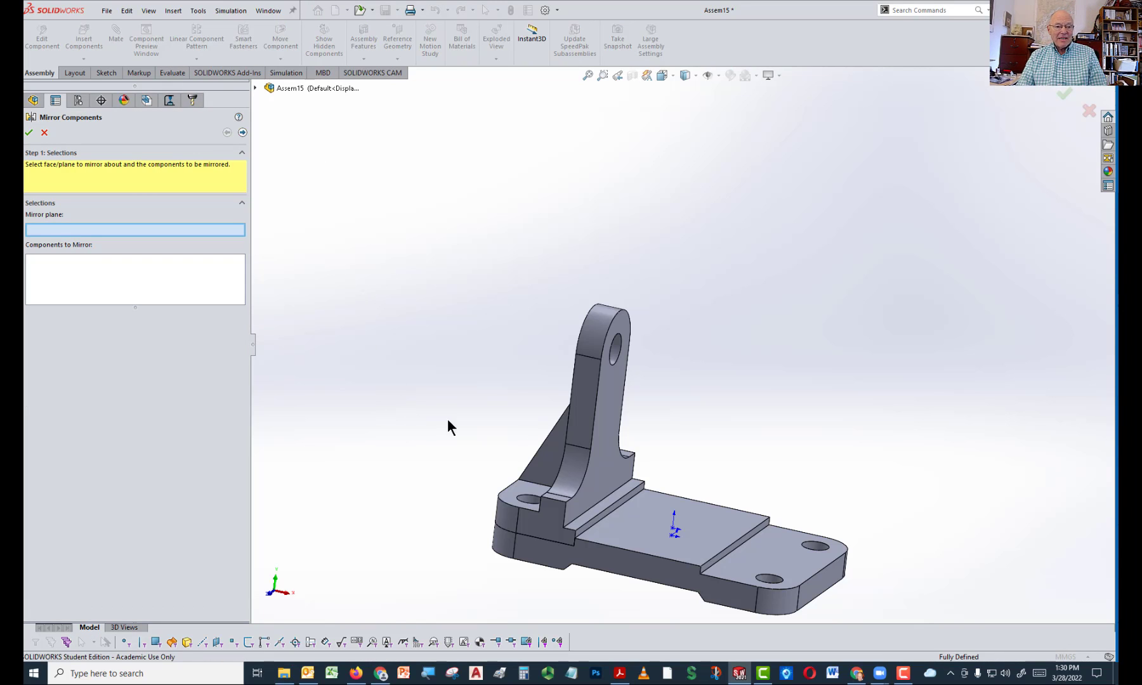
pyautogui.scroll(2, 676, 345)
pyautogui.scroll(-1, 695, 374)
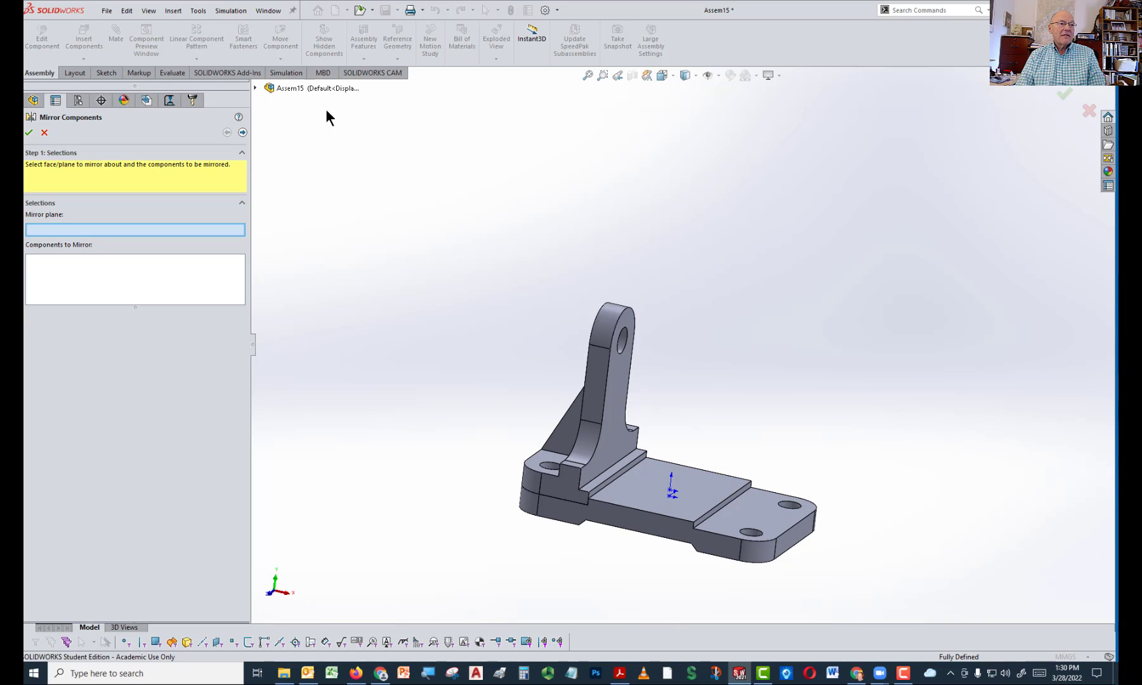
pyautogui.click(255, 87)
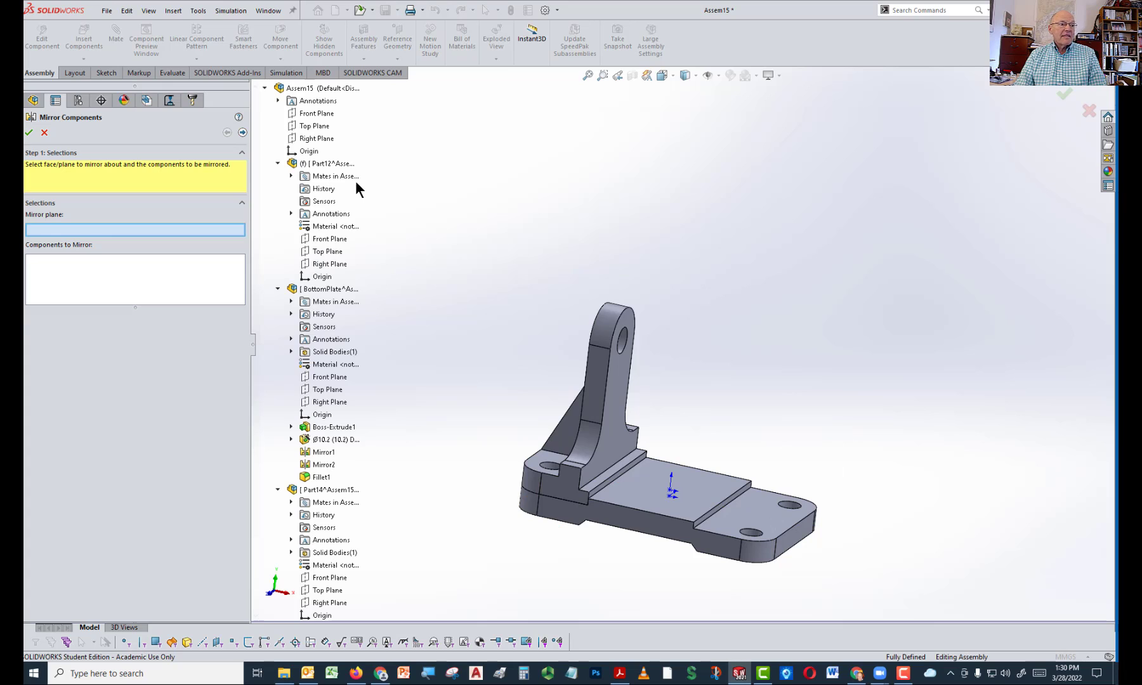
pyautogui.click(321, 264)
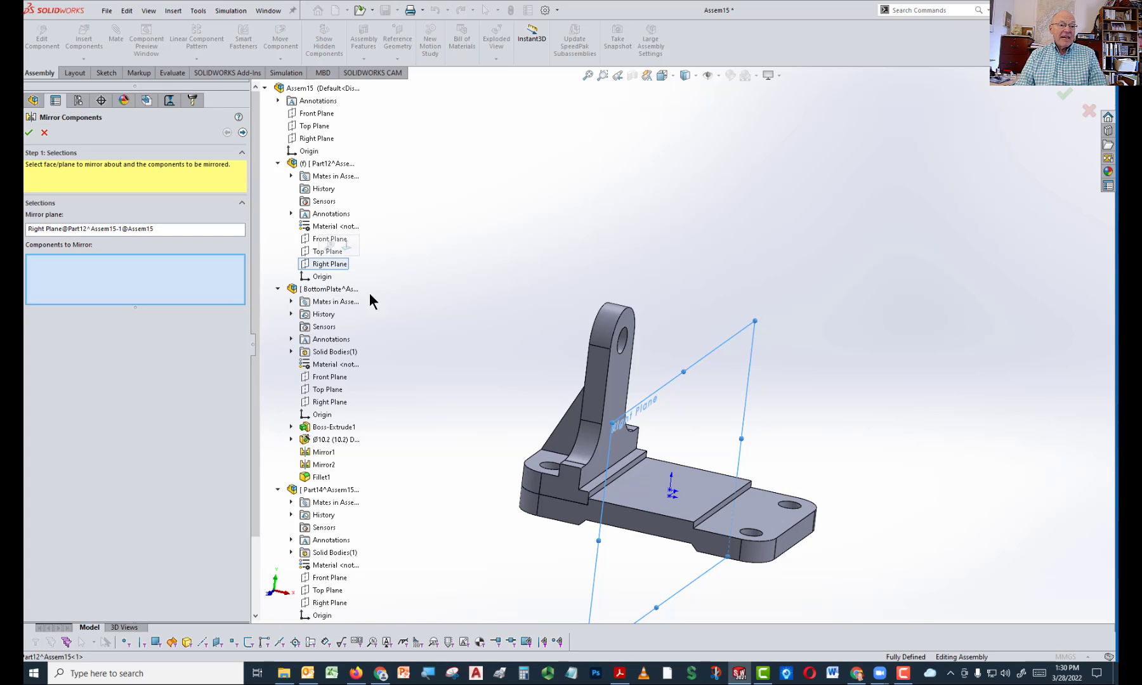
pyautogui.click(597, 365)
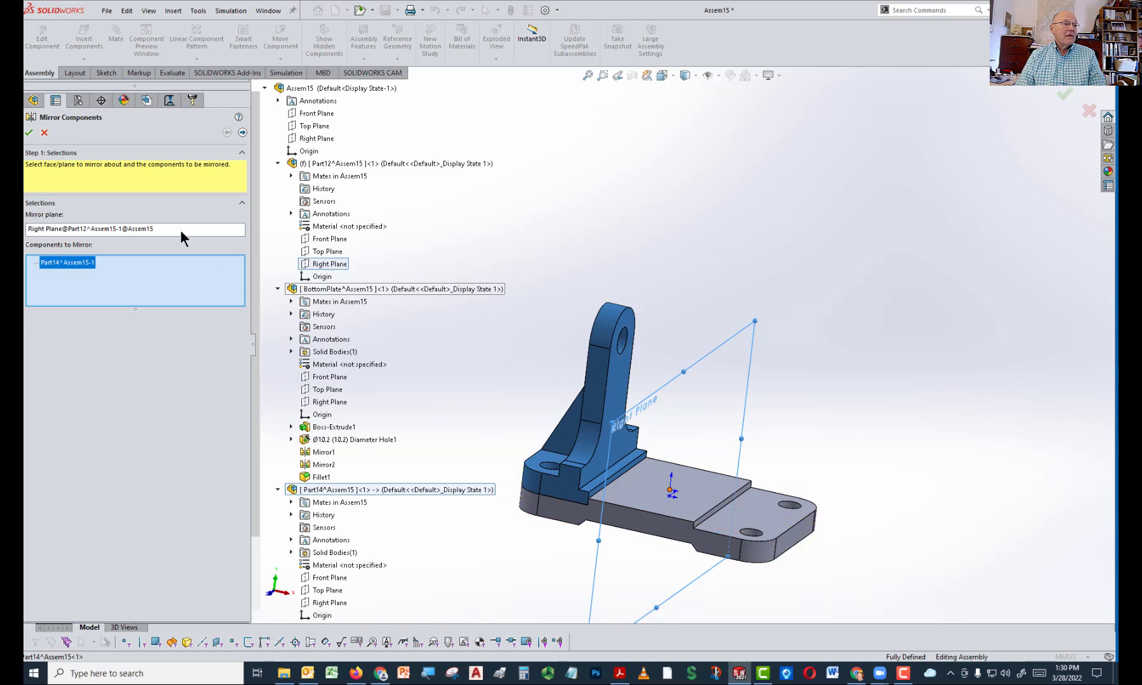
pyautogui.click(30, 133)
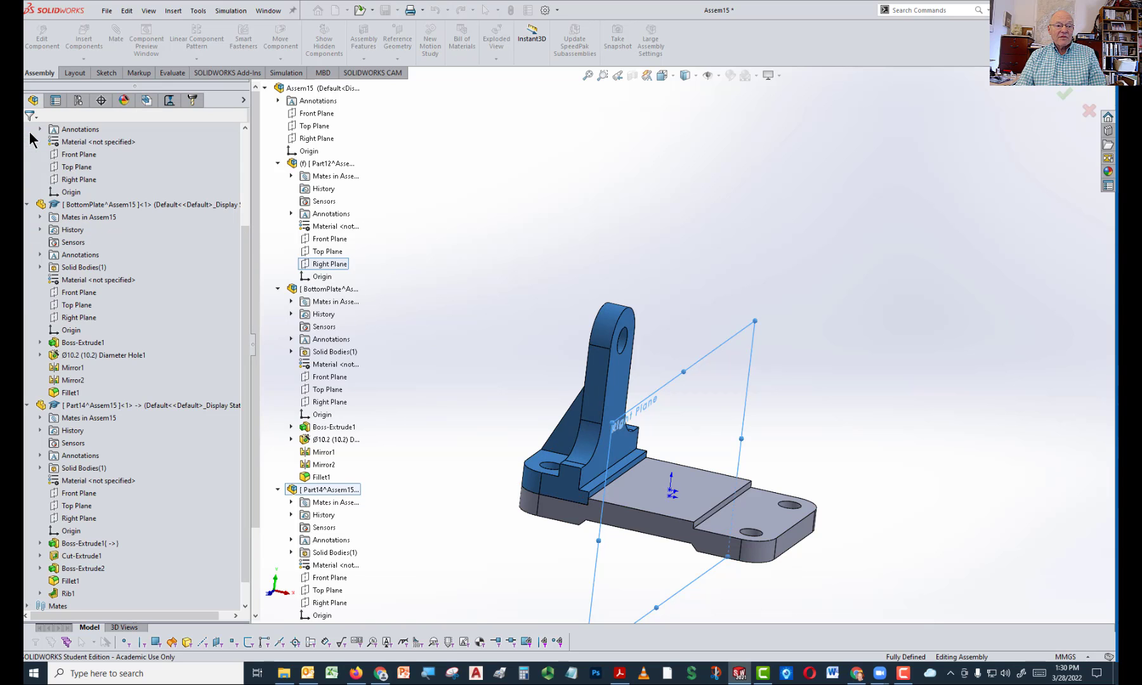
pyautogui.moveTo(892, 283); pyautogui.dragTo(930, 268, button='middle')
pyautogui.moveTo(911, 383); pyautogui.dragTo(850, 506, button='middle')
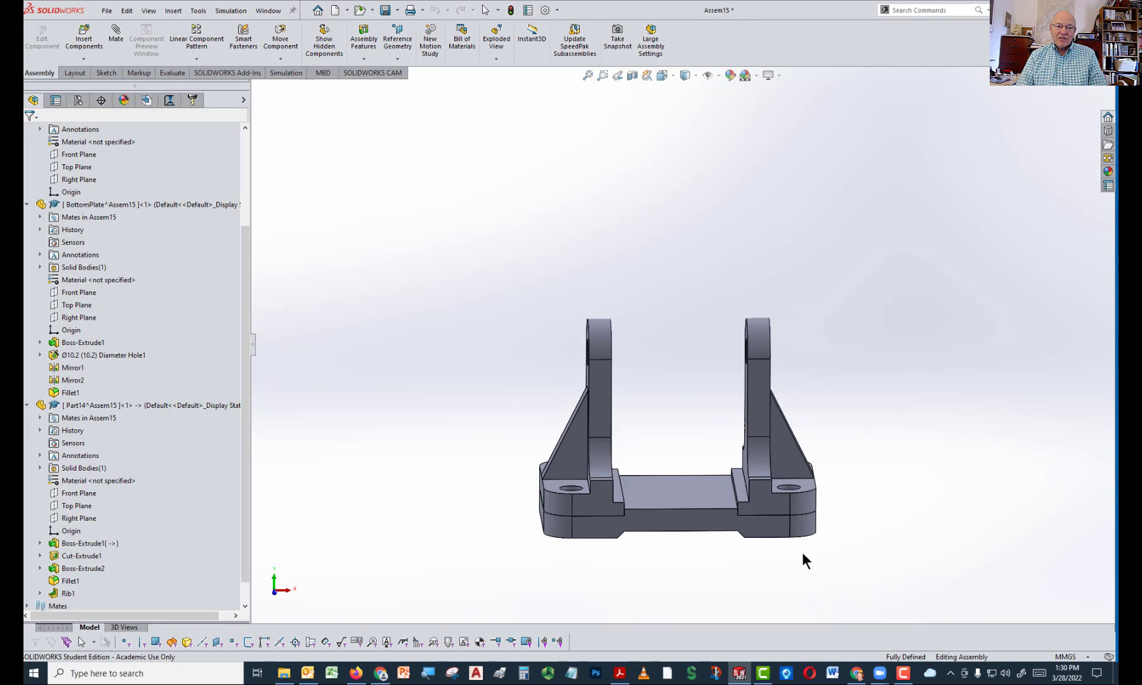
pyautogui.hotkey('ctrl', '7')
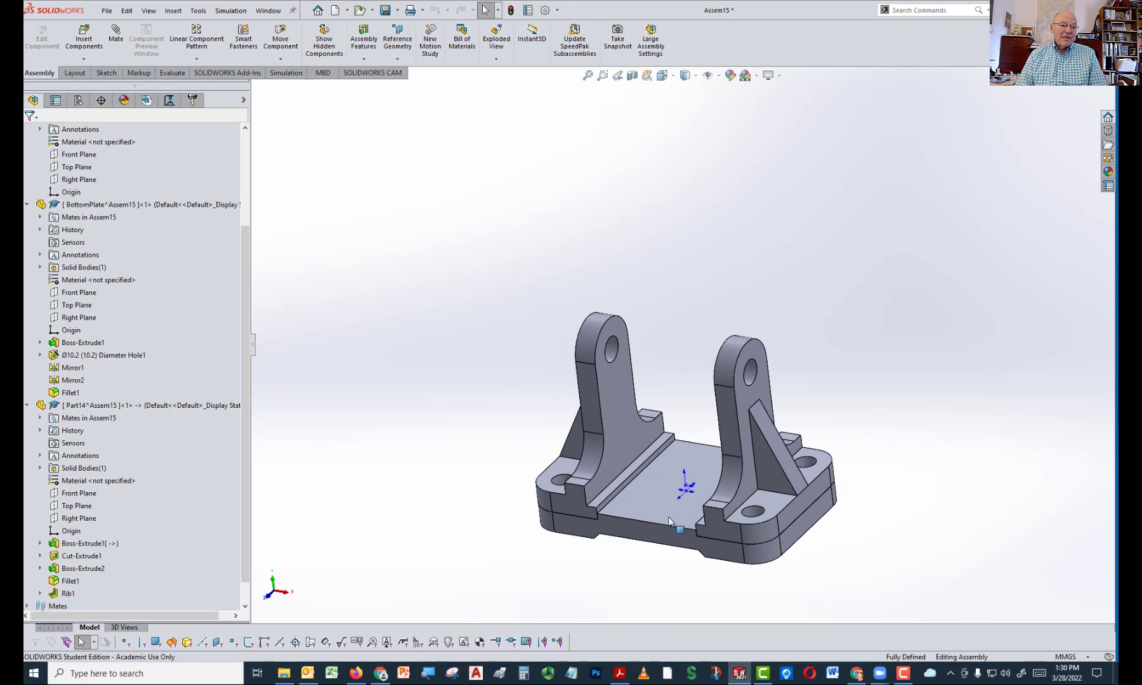
# Edit the BottomPlate part in the assembly and open Sketch1 of its Boss-Extrude1 for editing
pyautogui.click(657, 504)
pyautogui.rightClick(657, 504)
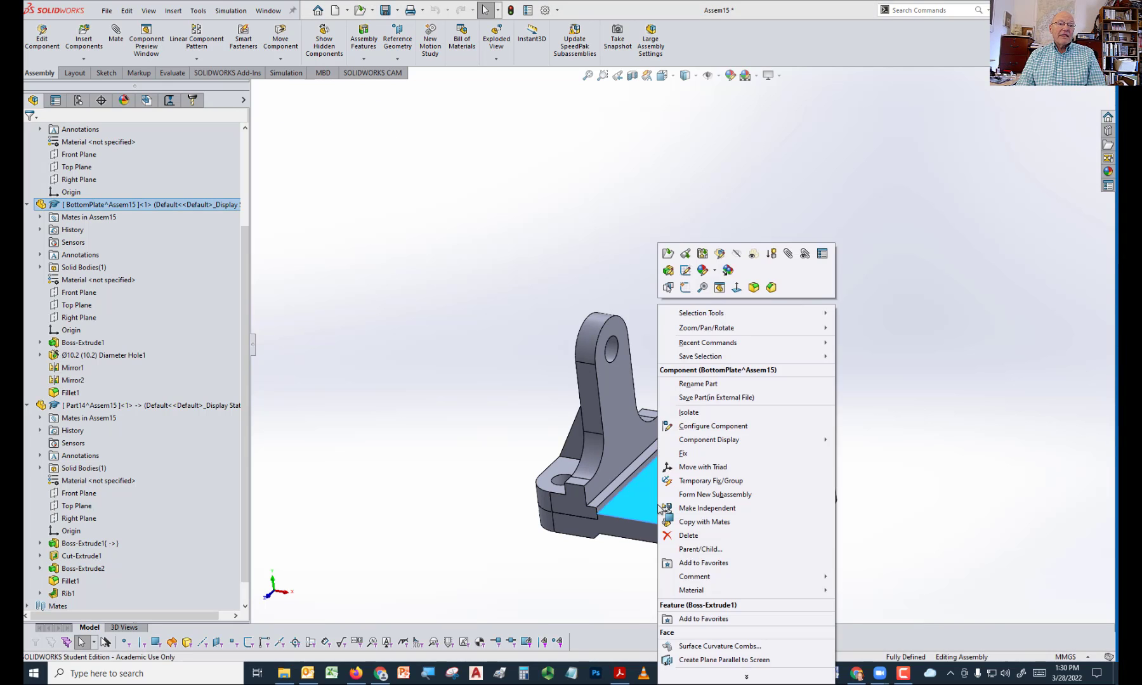
pyautogui.click(720, 253)
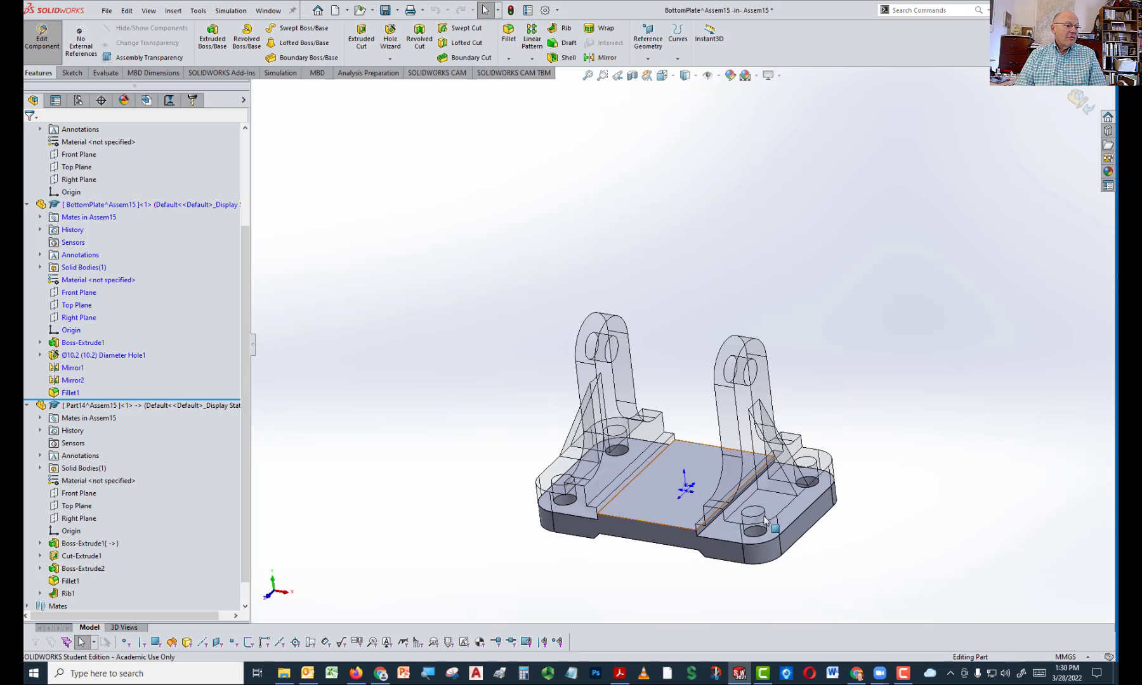
pyautogui.scroll(-4, 692, 510)
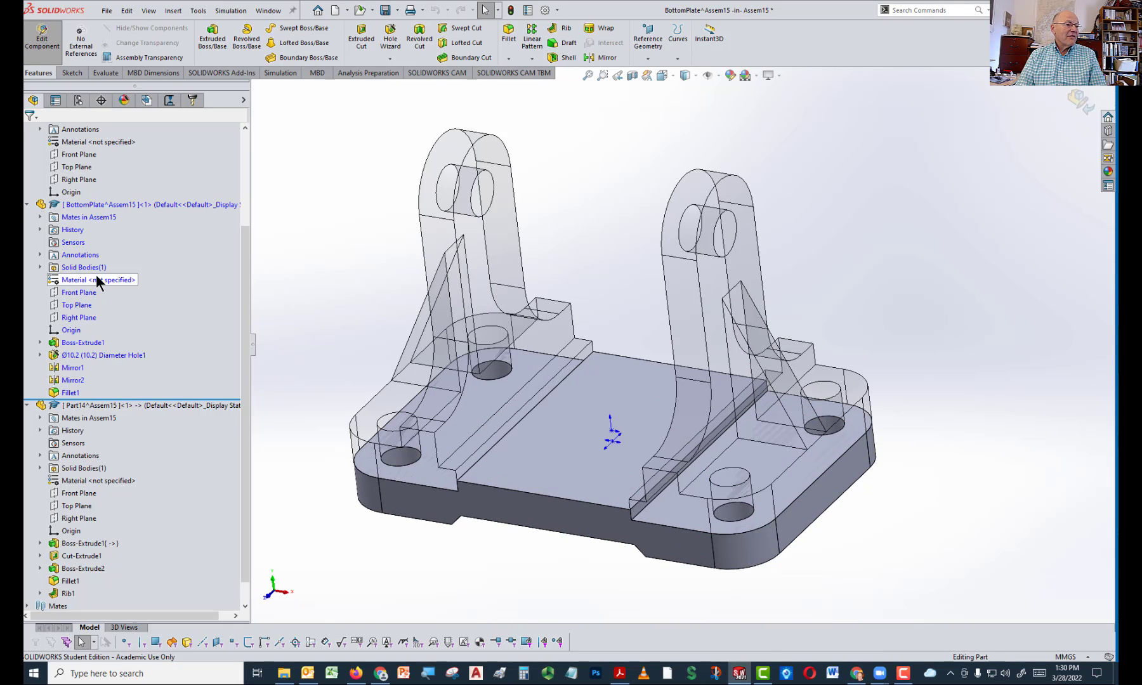
pyautogui.click(40, 342)
pyautogui.rightClick(77, 357)
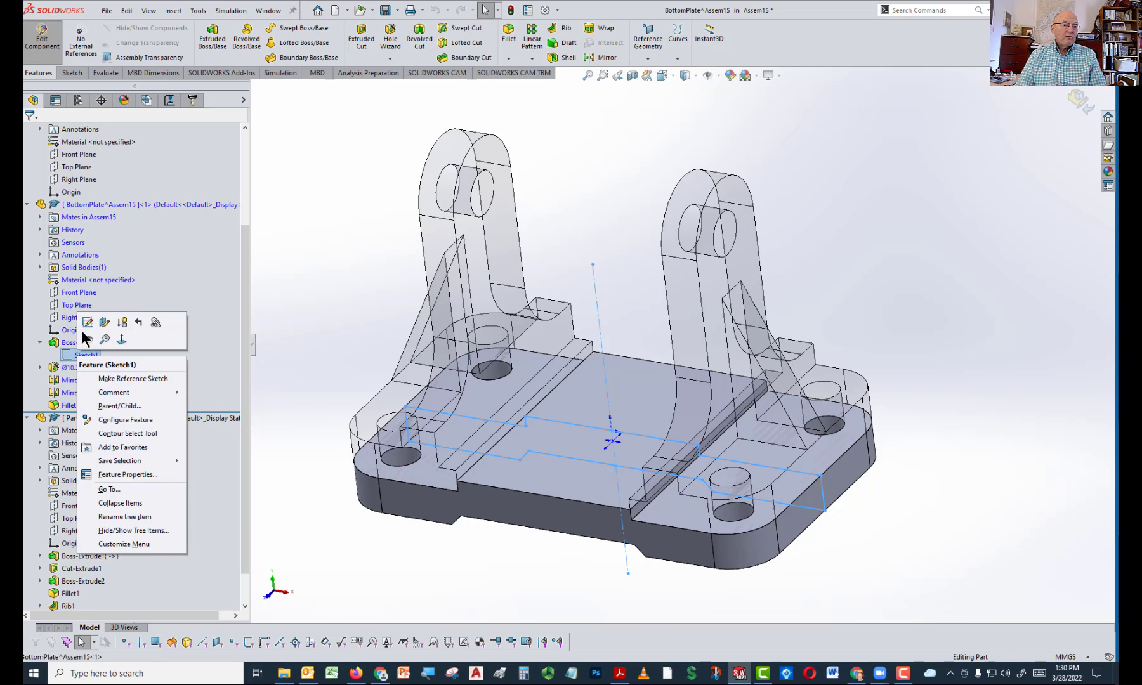
pyautogui.click(84, 323)
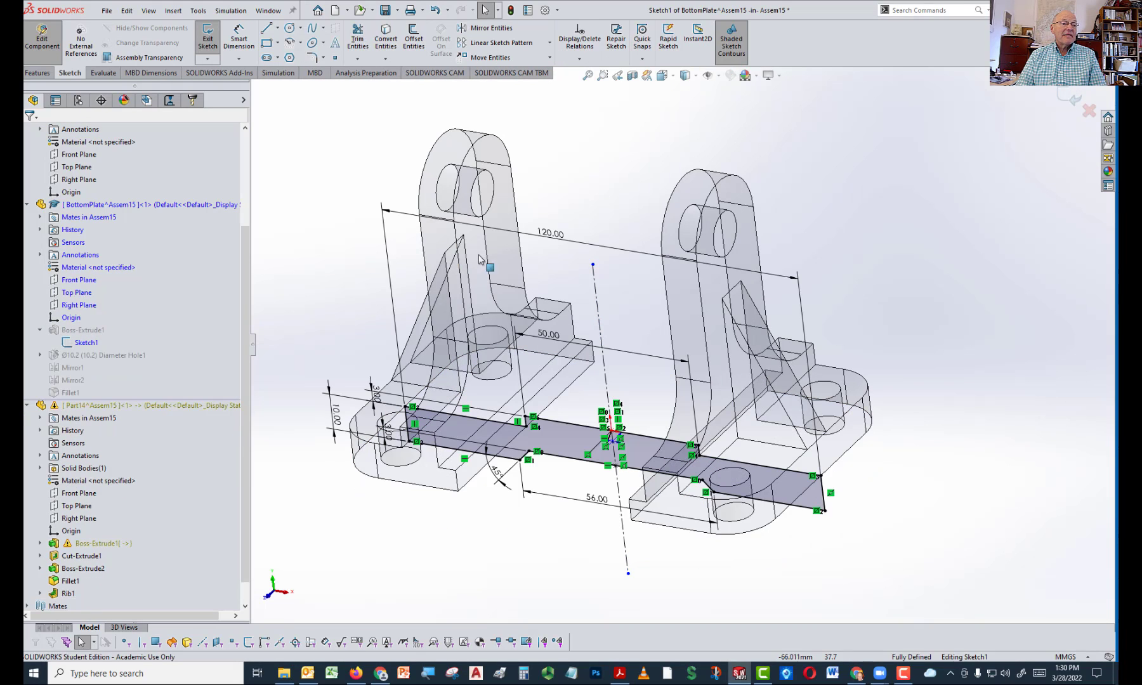
# Set the overall length of the bottom plate's profile to 140 mm and exit the sketch
pyautogui.doubleClick(549, 234)
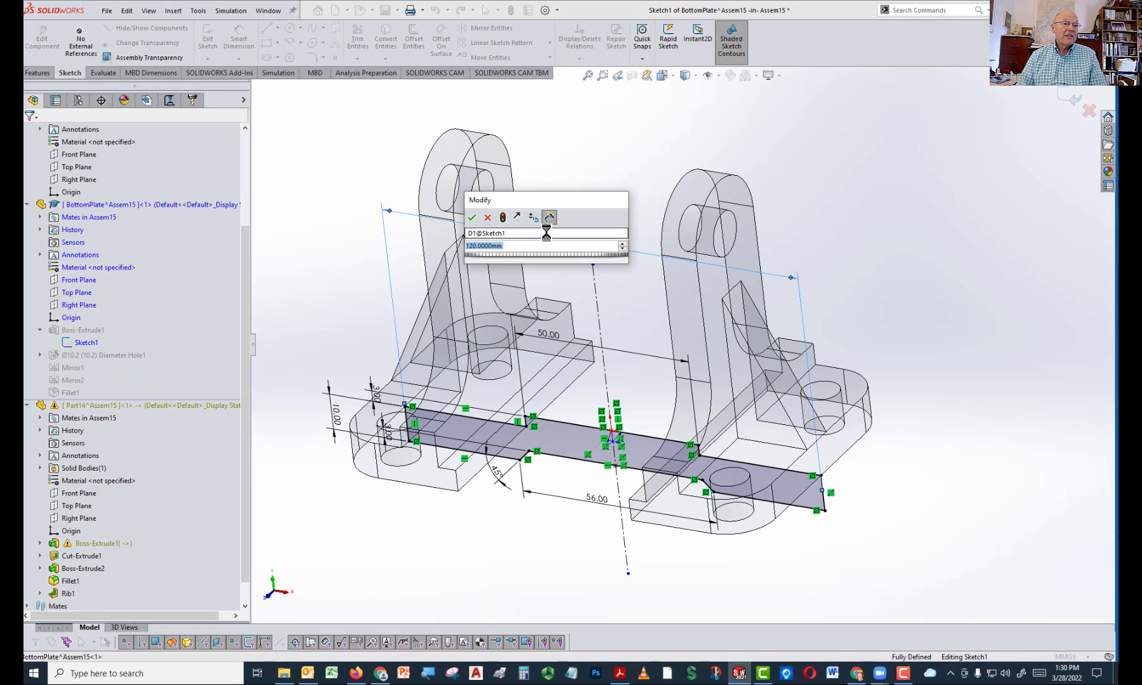
pyautogui.write('0.14m')
pyautogui.press('Return')
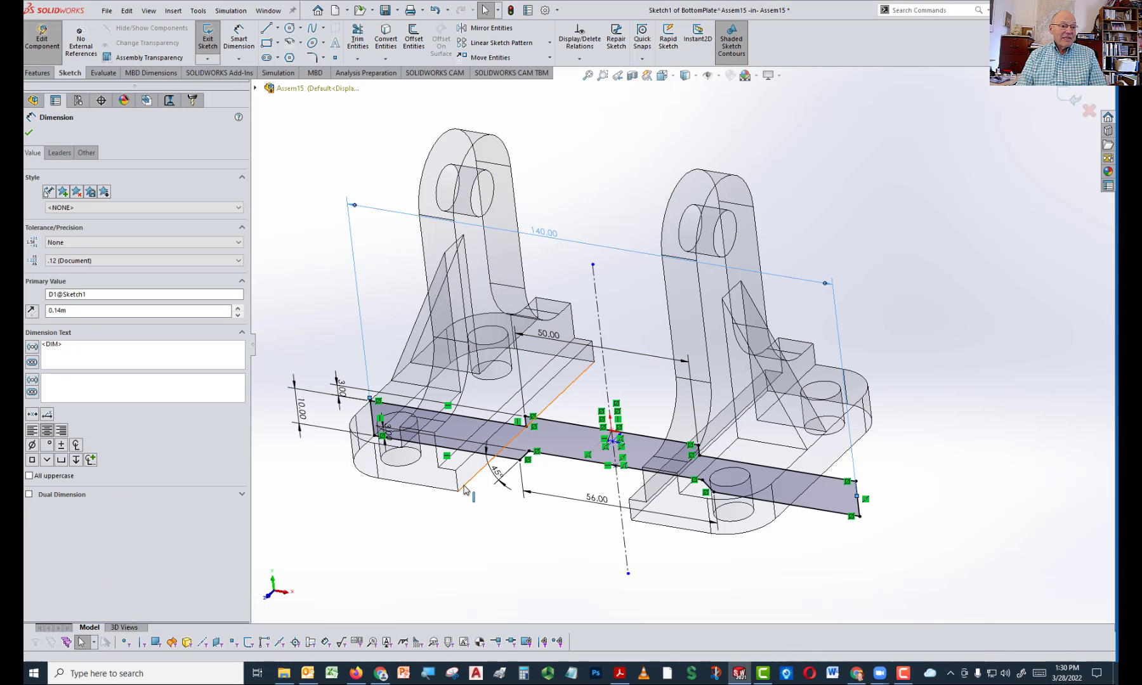
pyautogui.click(498, 472)
pyautogui.moveTo(494, 484); pyautogui.dragTo(536, 476, button='middle')
pyautogui.moveTo(494, 485)
pyautogui.mouseDown(button='right')
pyautogui.moveTo(538, 477)
pyautogui.moveTo(516, 486)
pyautogui.mouseUp(button='right')
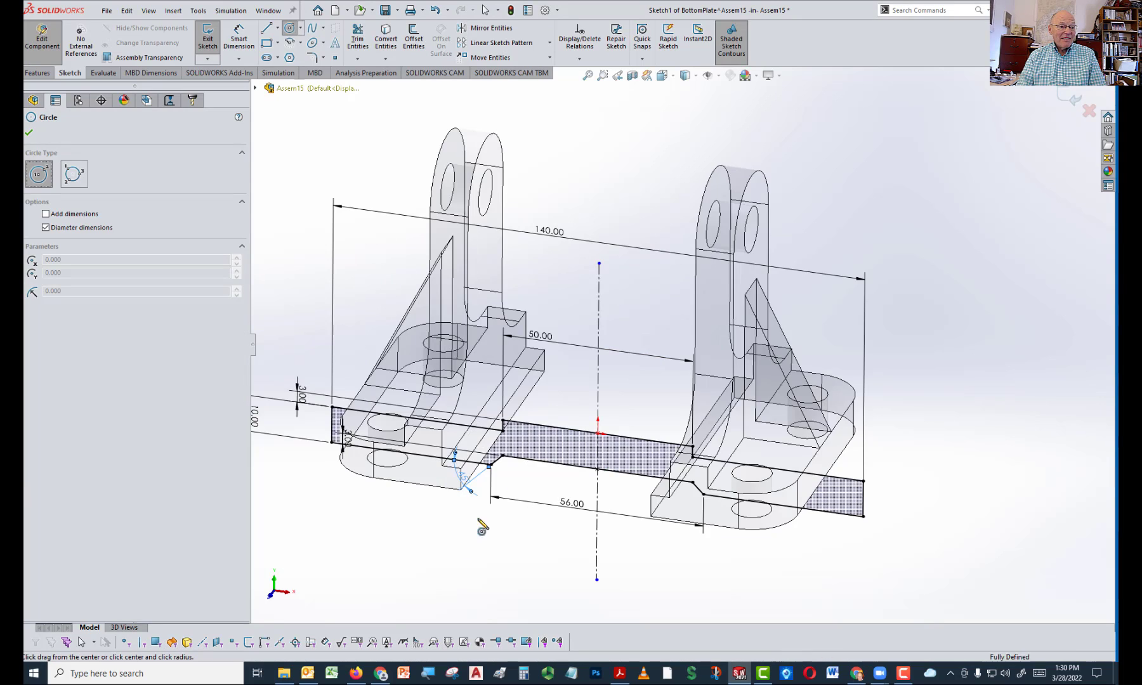
pyautogui.moveTo(479, 525)
pyautogui.mouseDown(button='middle')
pyautogui.moveTo(498, 484)
pyautogui.moveTo(523, 481)
pyautogui.moveTo(501, 466)
pyautogui.moveTo(452, 477)
pyautogui.moveTo(447, 503)
pyautogui.mouseUp(button='middle')
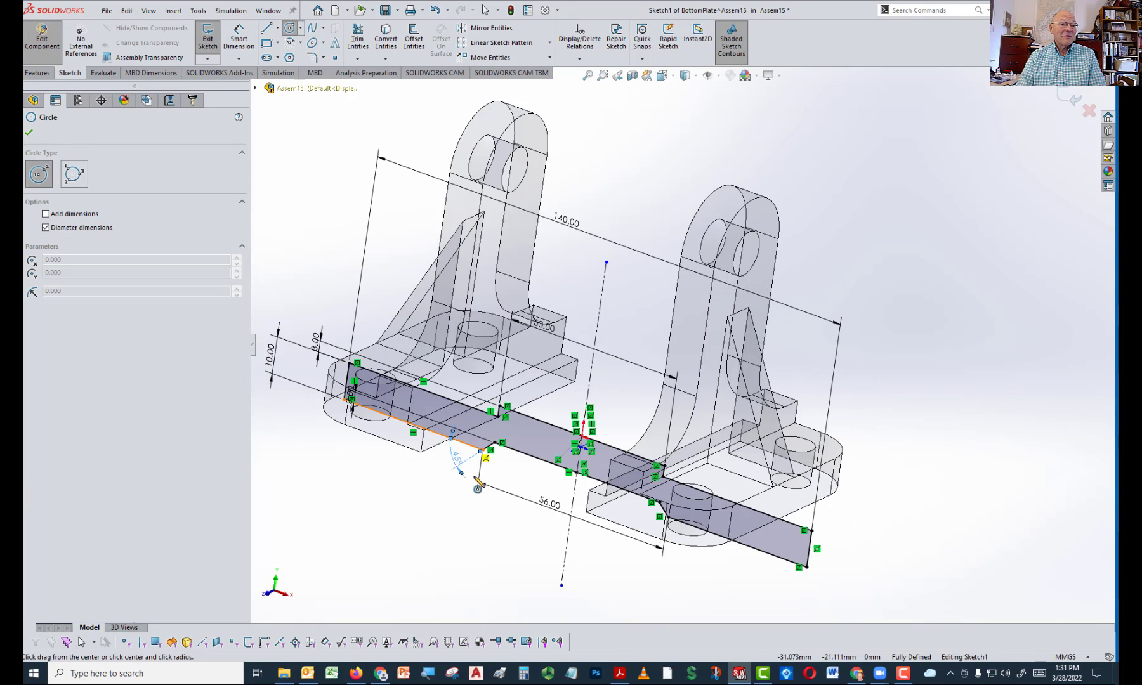
pyautogui.scroll(3, 679, 337)
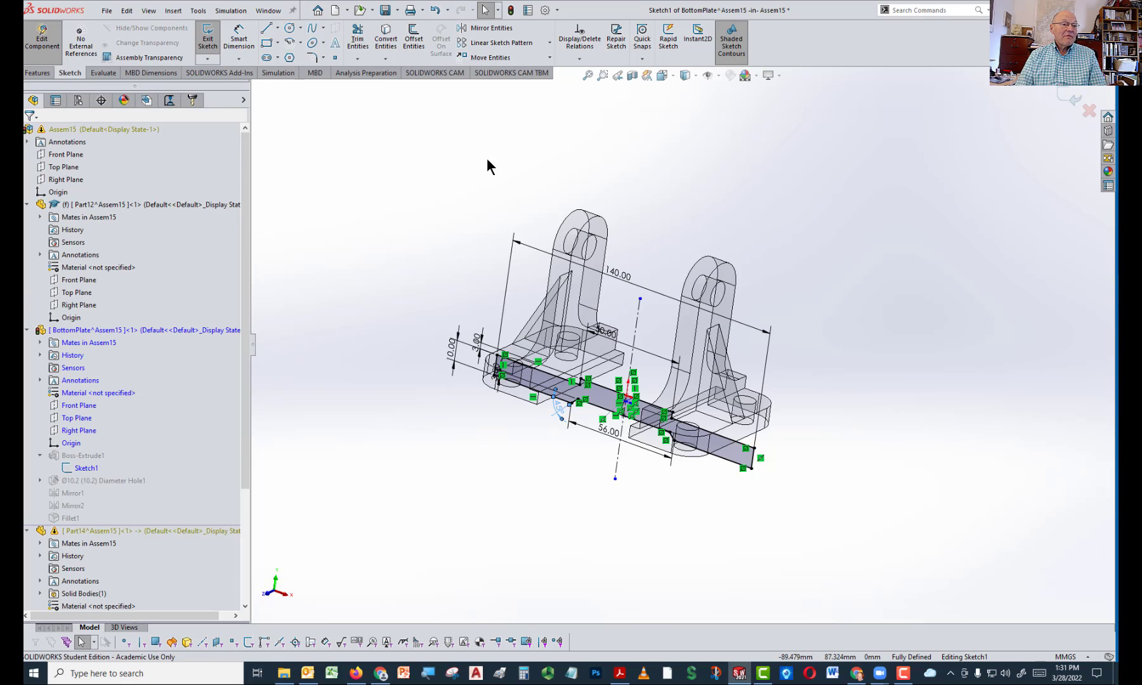
pyautogui.press('Escape')
pyautogui.moveTo(797, 168)
pyautogui.mouseDown(button='middle')
pyautogui.moveTo(804, 236)
pyautogui.moveTo(800, 181)
pyautogui.moveTo(839, 178)
pyautogui.moveTo(936, 127)
pyautogui.mouseUp(button='middle')
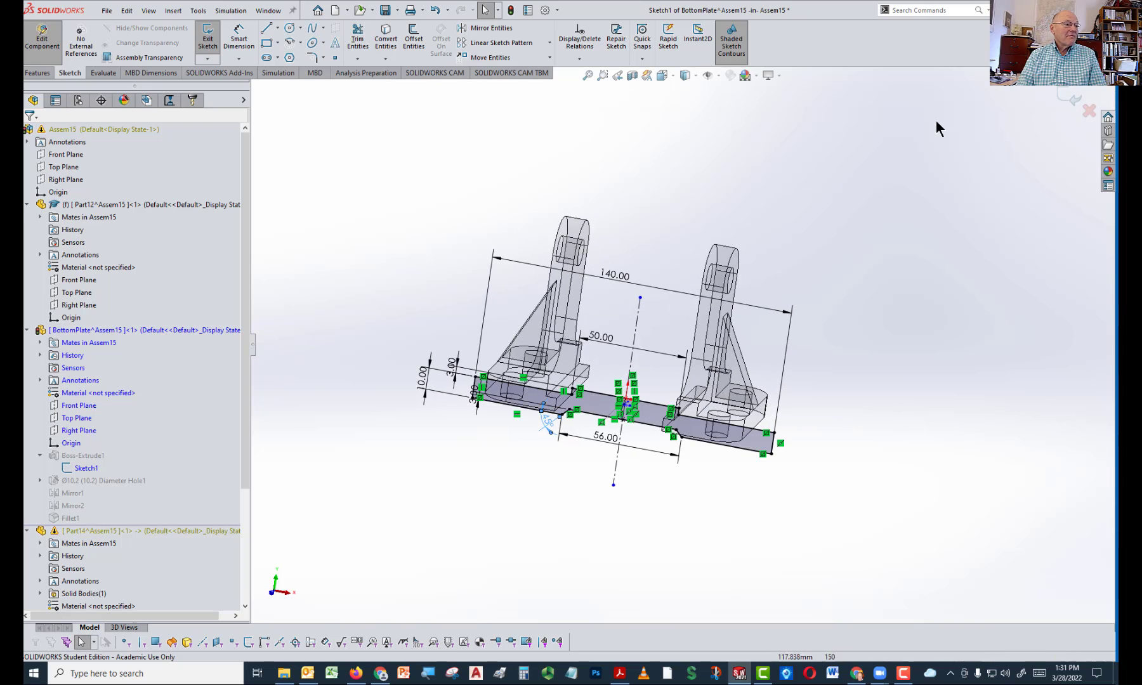
pyautogui.click(1073, 100)
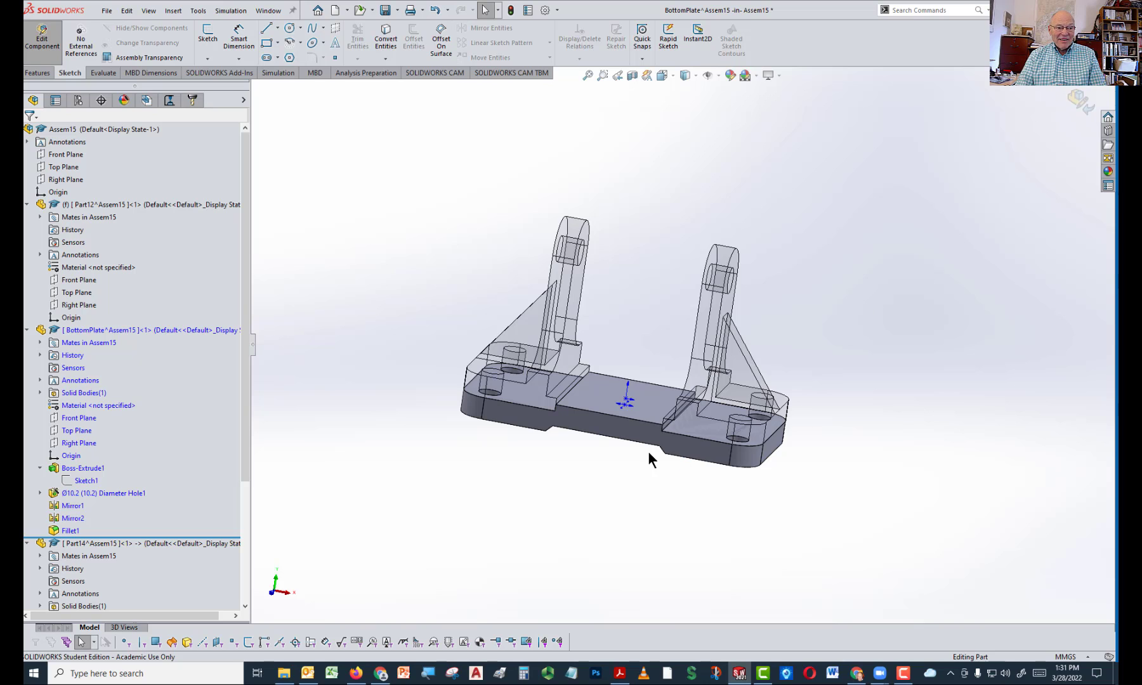
# Edit the hole feature of the bottom plate and set its drill size to Ø12.0
pyautogui.moveTo(644, 453)
pyautogui.mouseDown(button='middle')
pyautogui.moveTo(696, 455)
pyautogui.moveTo(647, 459)
pyautogui.mouseUp(button='middle')
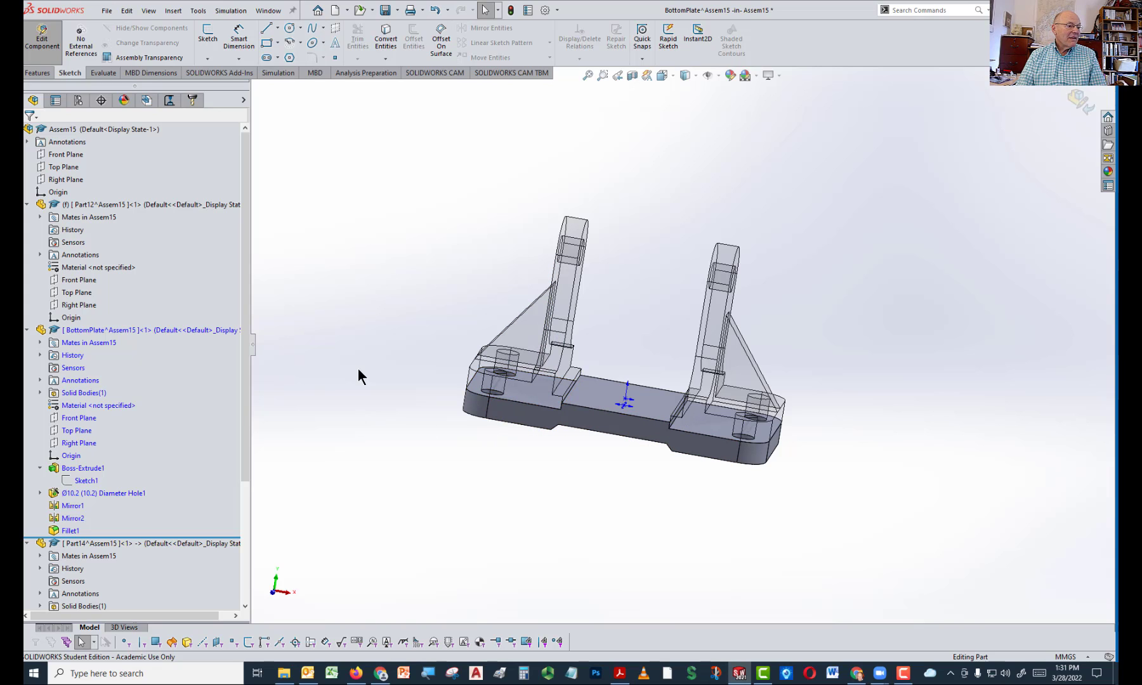
pyautogui.click(41, 493)
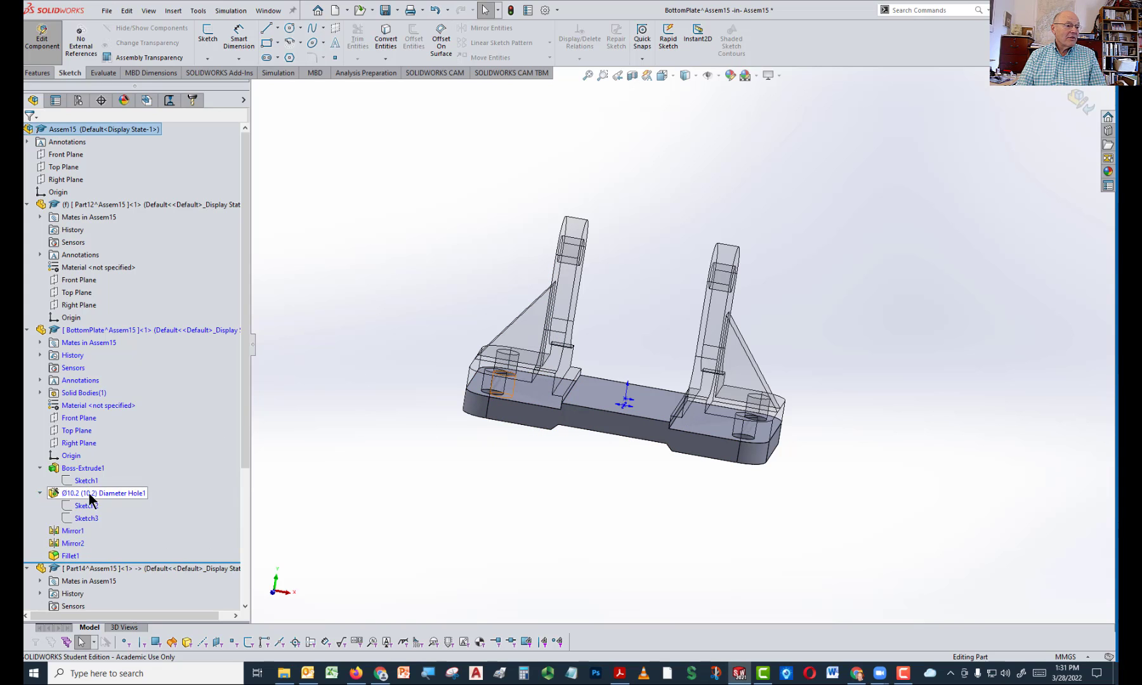
pyautogui.rightClick(89, 494)
pyautogui.click(98, 425)
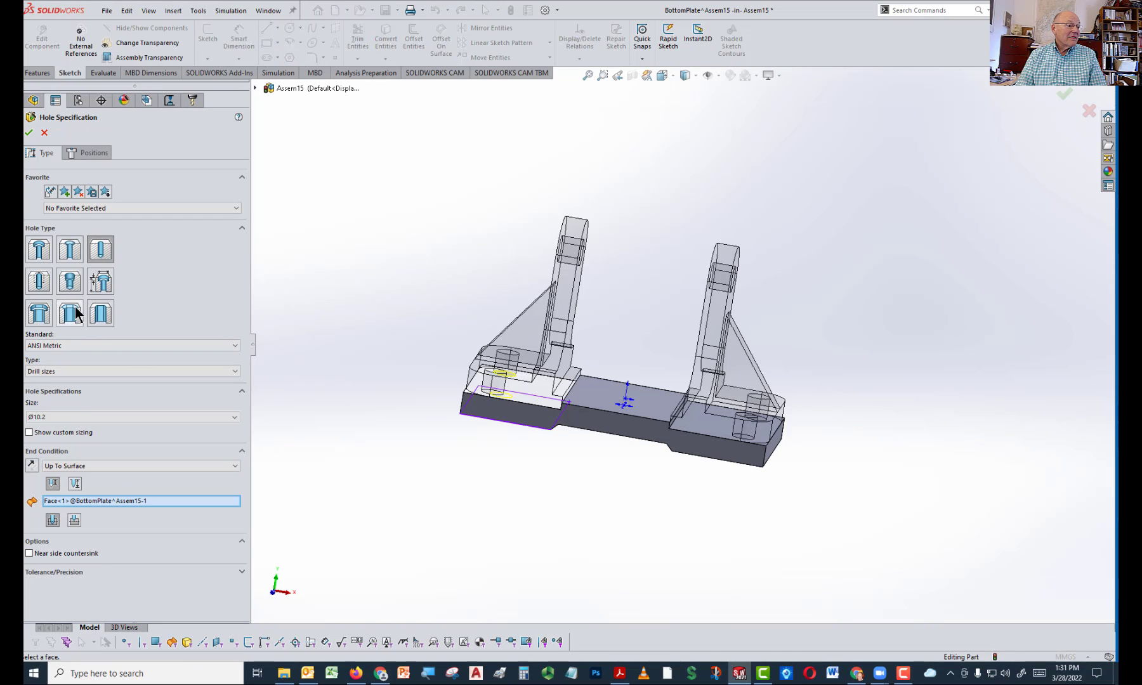
pyautogui.click(56, 416)
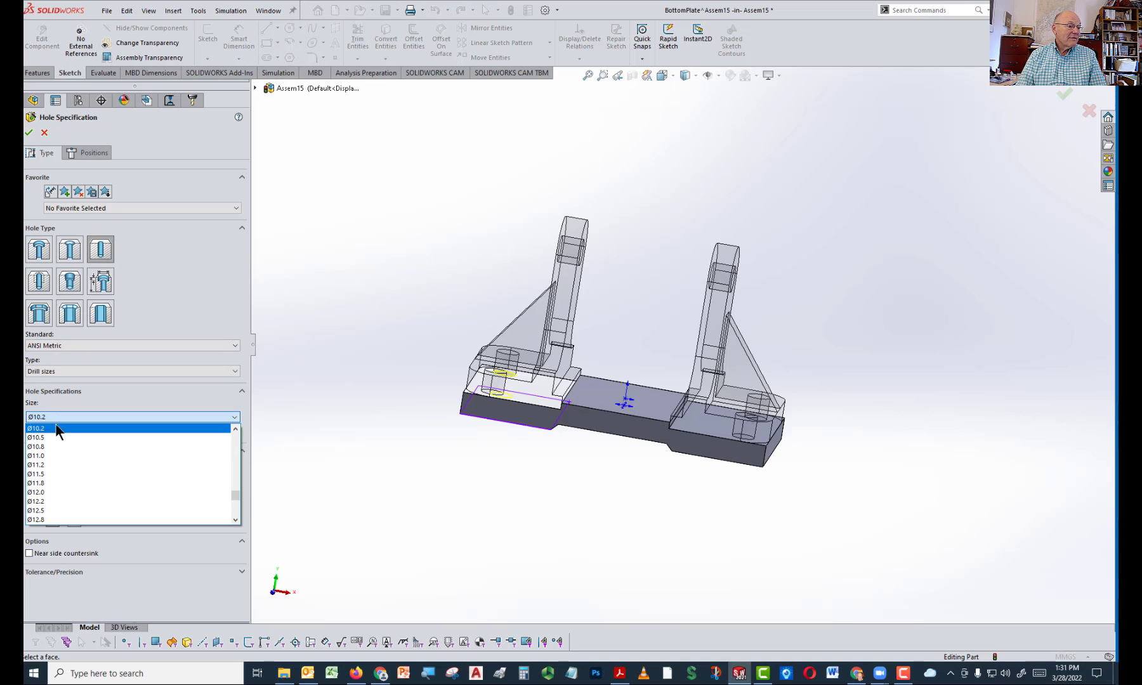
pyautogui.click(60, 492)
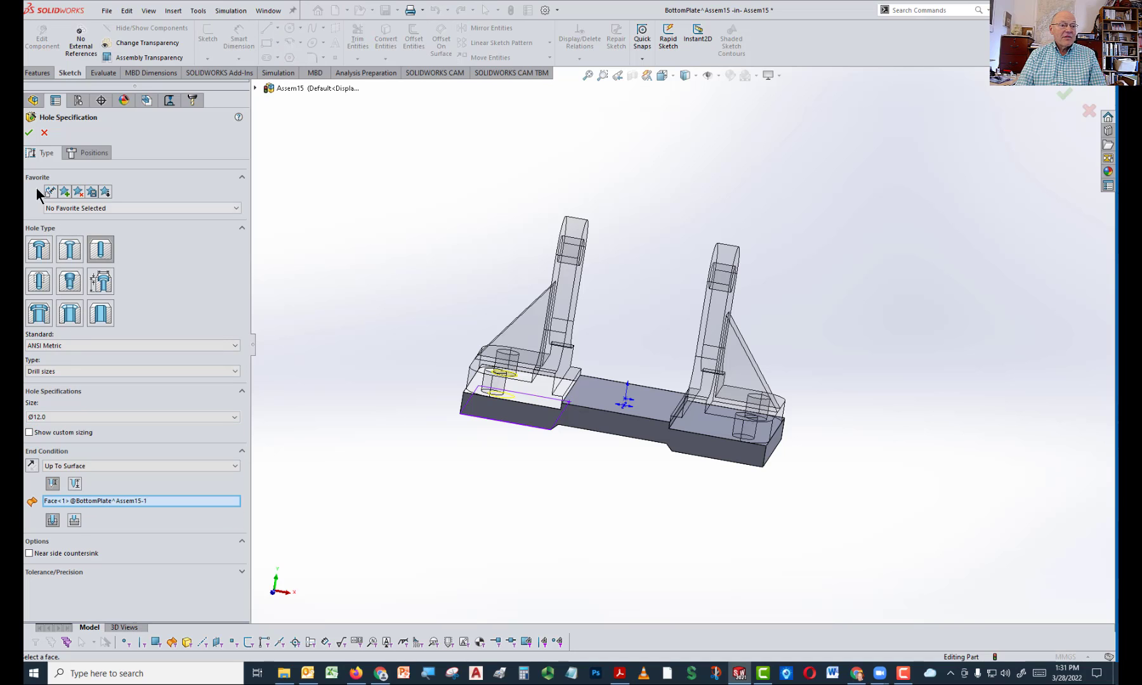
pyautogui.click(29, 133)
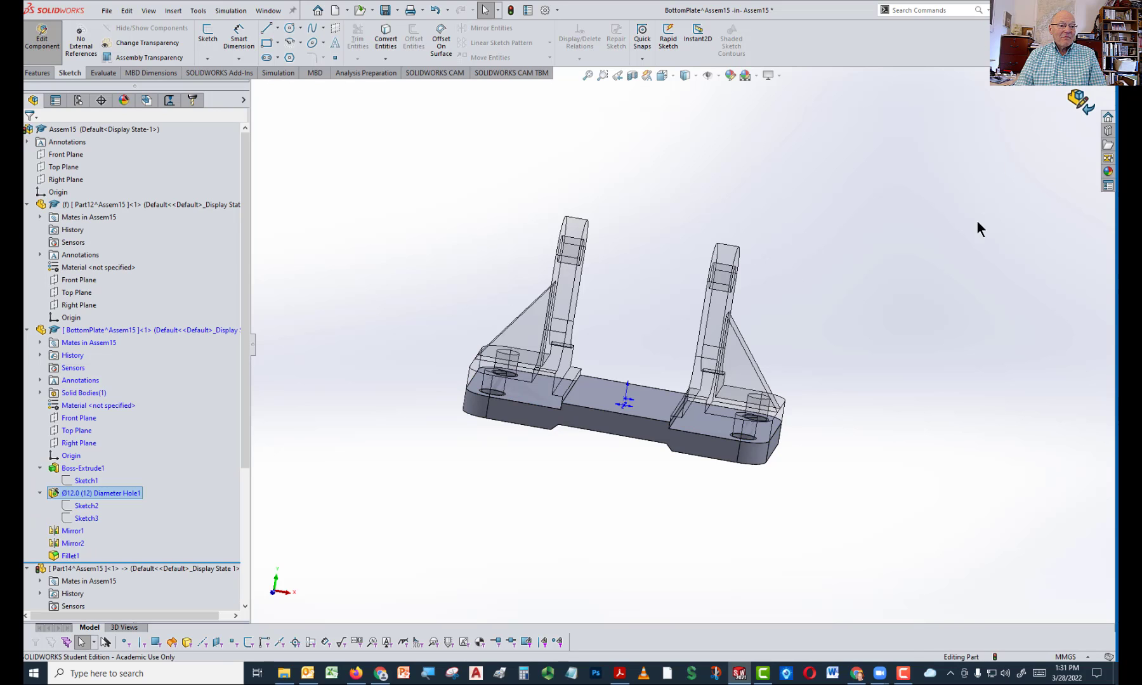
# Return to the assembly and examine how the bracket holes line up with the enlarged bottom plate holes
pyautogui.moveTo(932, 308); pyautogui.dragTo(686, 431, button='middle')
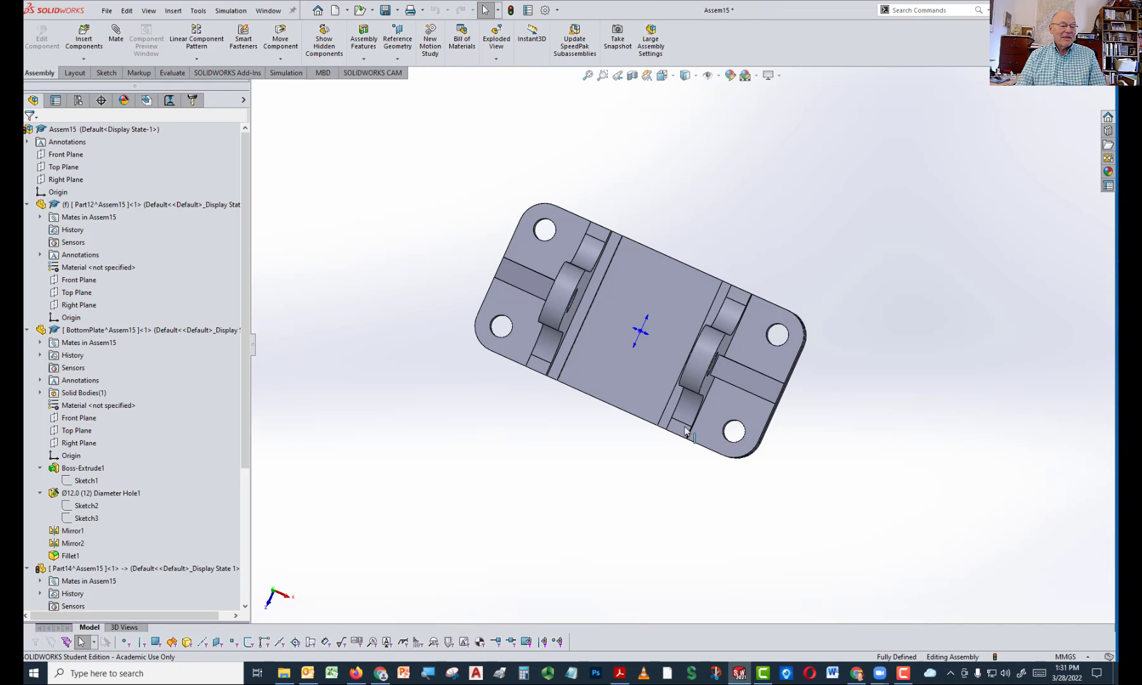
pyautogui.scroll(-5, 477, 359)
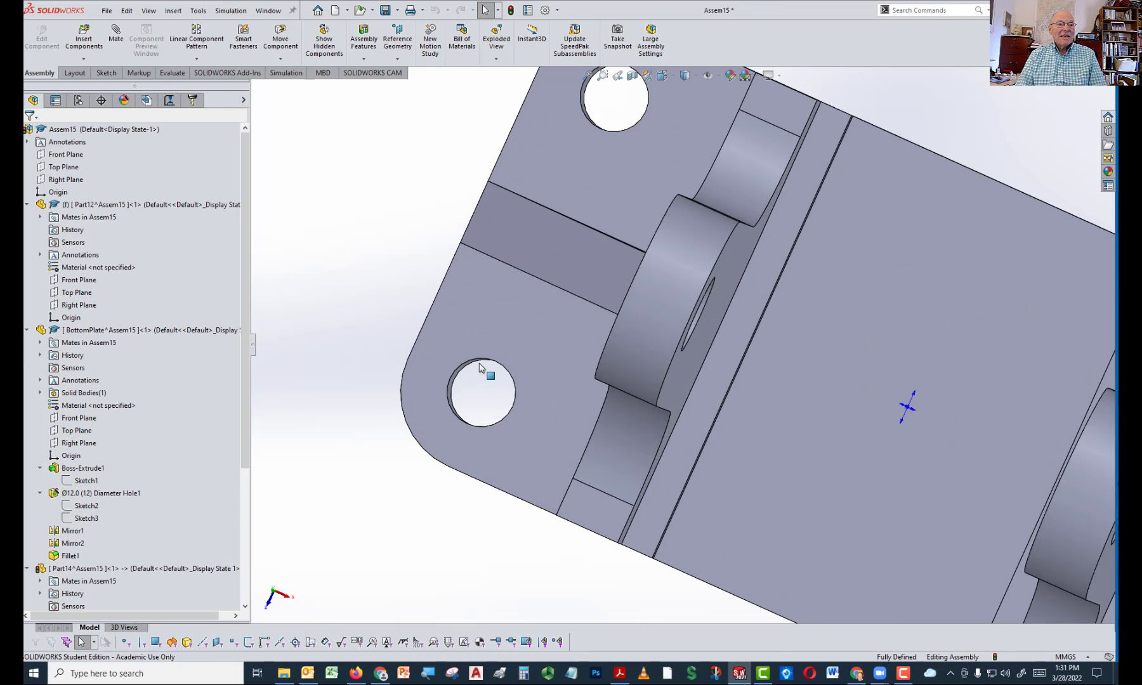
pyautogui.scroll(5, 494, 345)
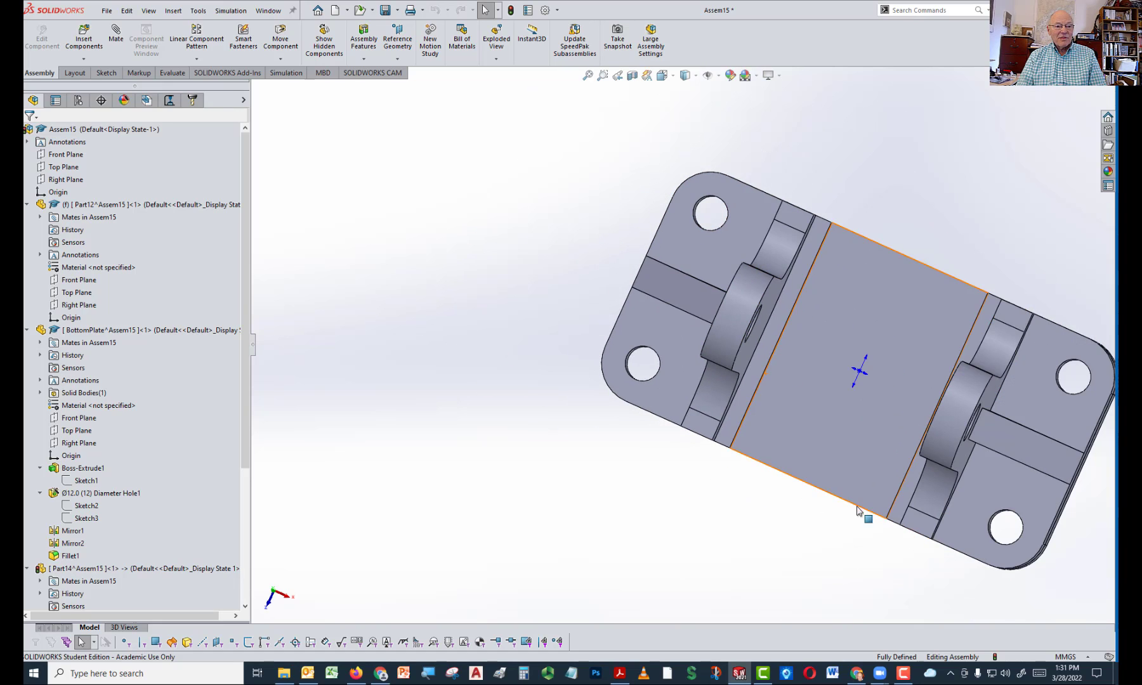
pyautogui.moveTo(897, 385); pyautogui.dragTo(875, 295, button='middle')
pyautogui.moveTo(943, 456); pyautogui.dragTo(871, 475, button='middle')
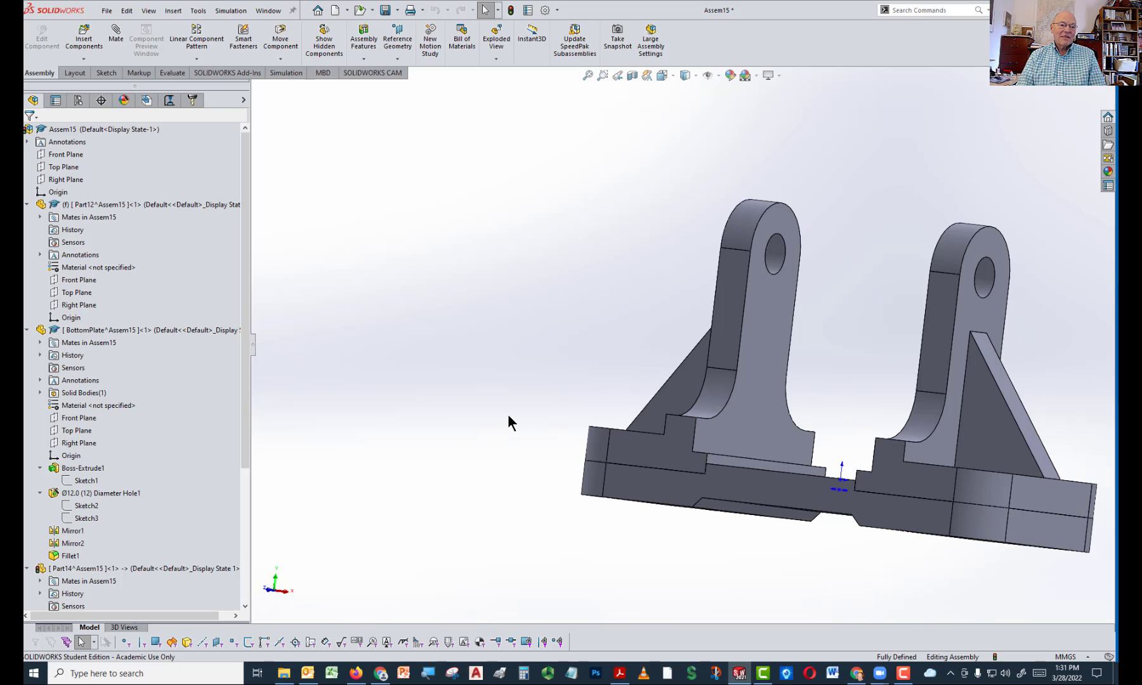
pyautogui.moveTo(507, 415); pyautogui.dragTo(595, 299, button='right')
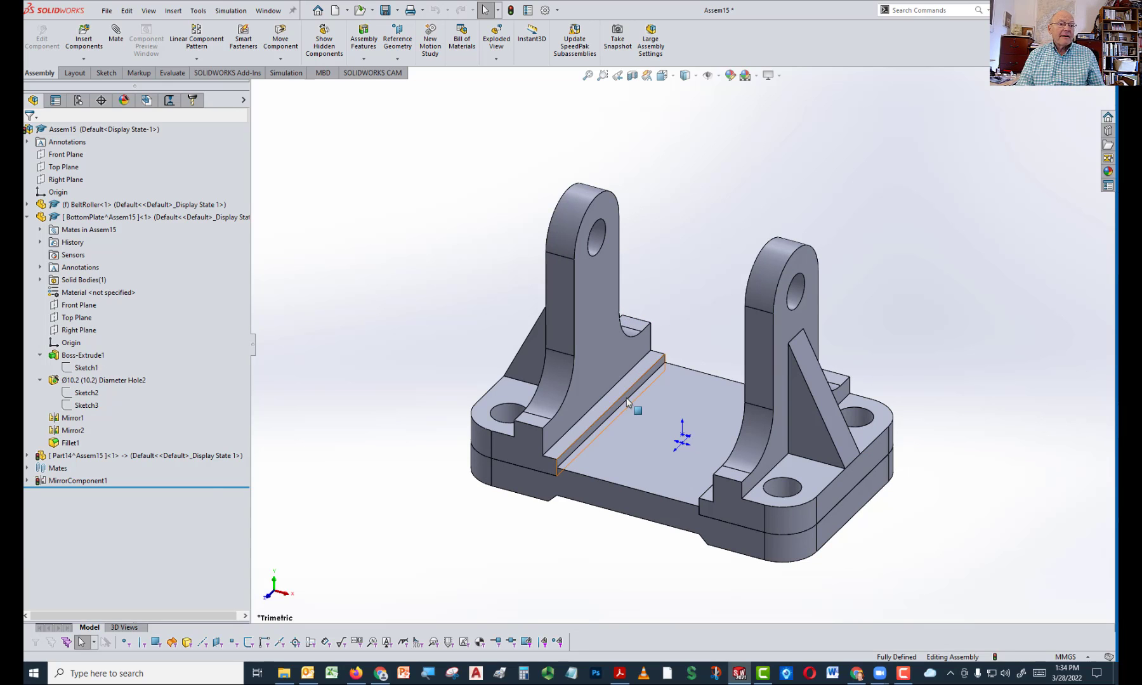
# Switch to Capture.pdf in Adobe Acrobat to consult the Belt Roller Support Assembly drawing, and return to SOLIDWORKS
pyautogui.hotkey('alt', 'Tab')
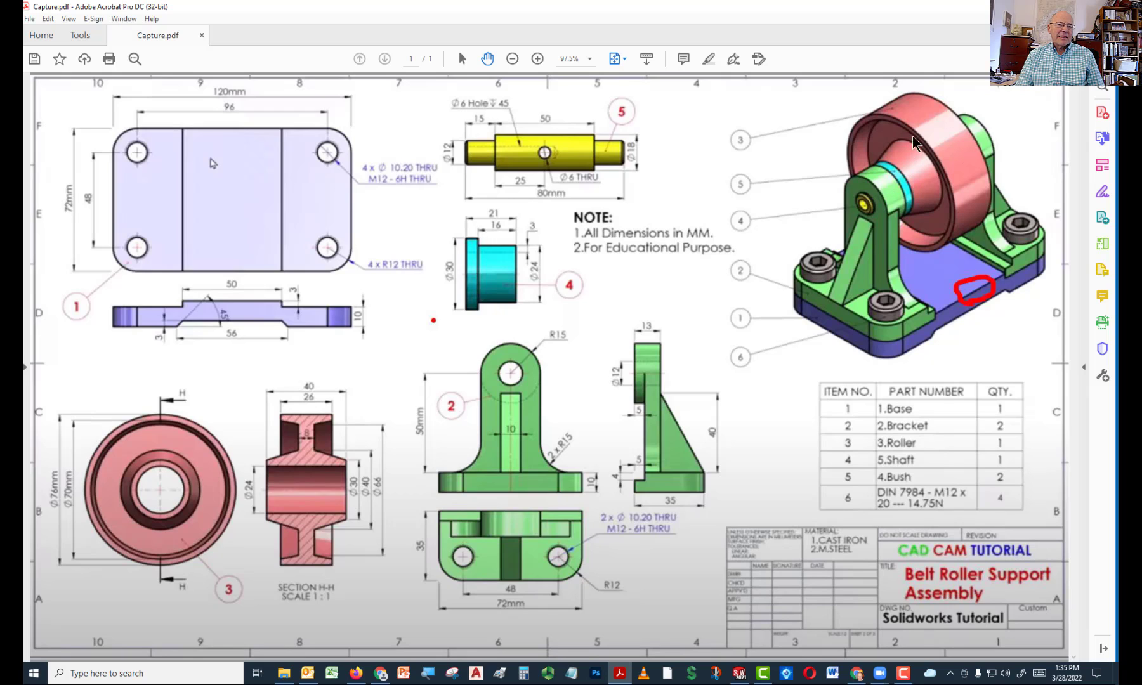
pyautogui.press('alt')
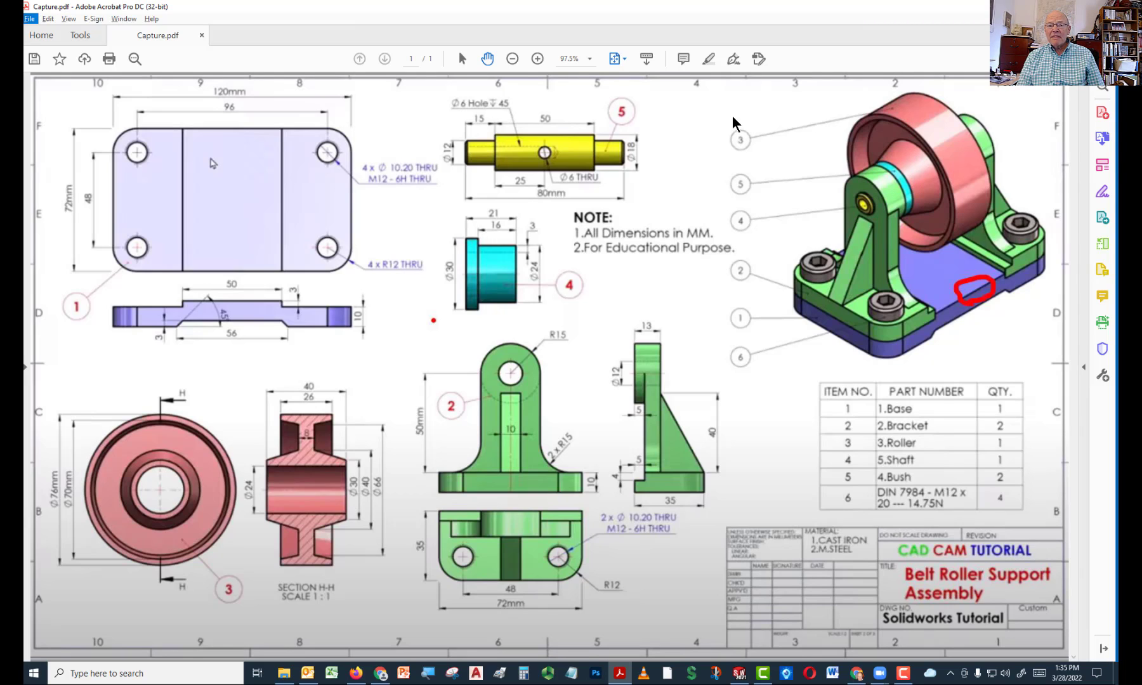
pyautogui.hotkey('alt', 'Tab')
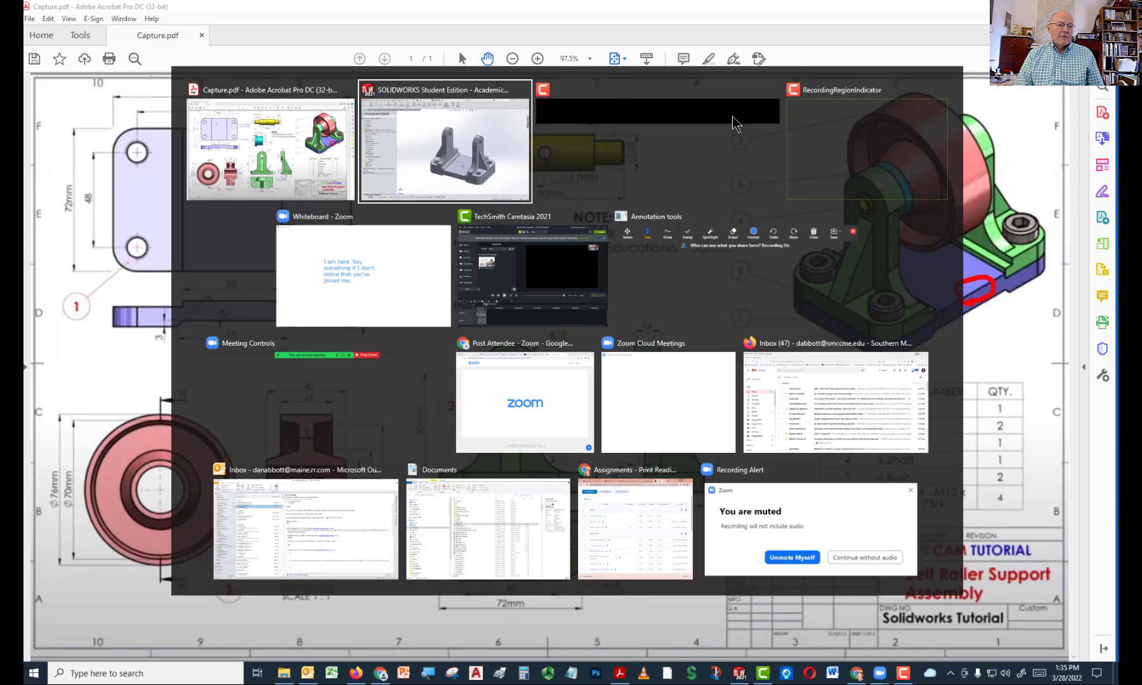
# Start an assembly-level sketch on the BottomPlate's Front Plane in the front view and dismiss the context sketch notification
pyautogui.press('space')
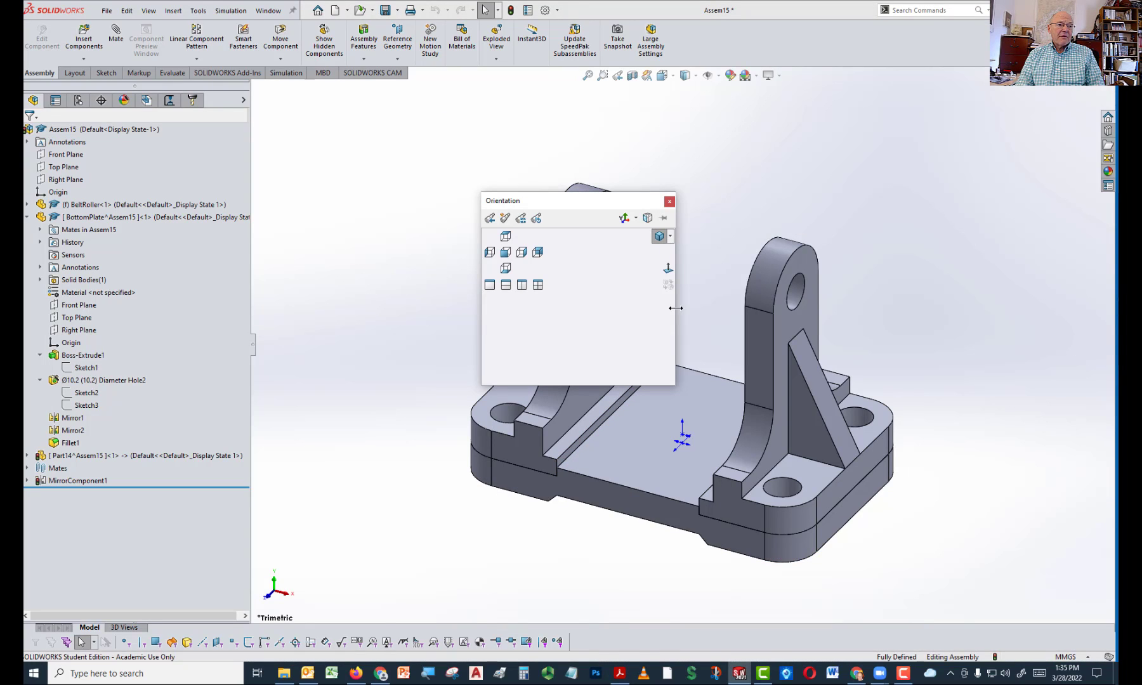
pyautogui.click(505, 252)
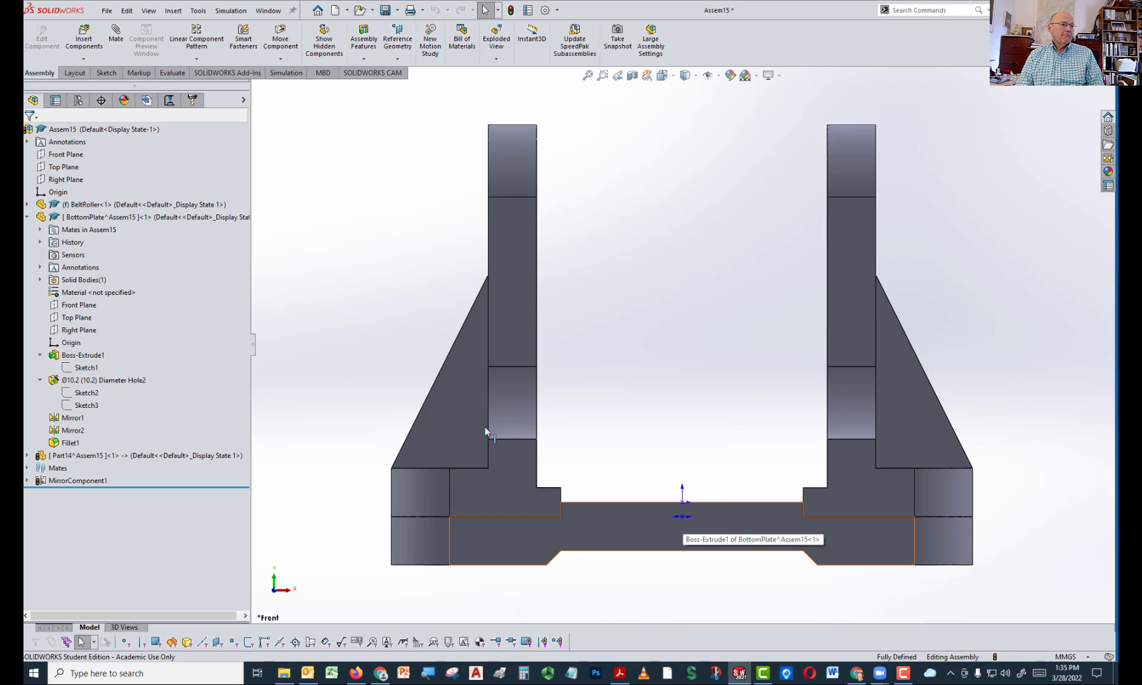
pyautogui.click(106, 75)
pyautogui.click(35, 35)
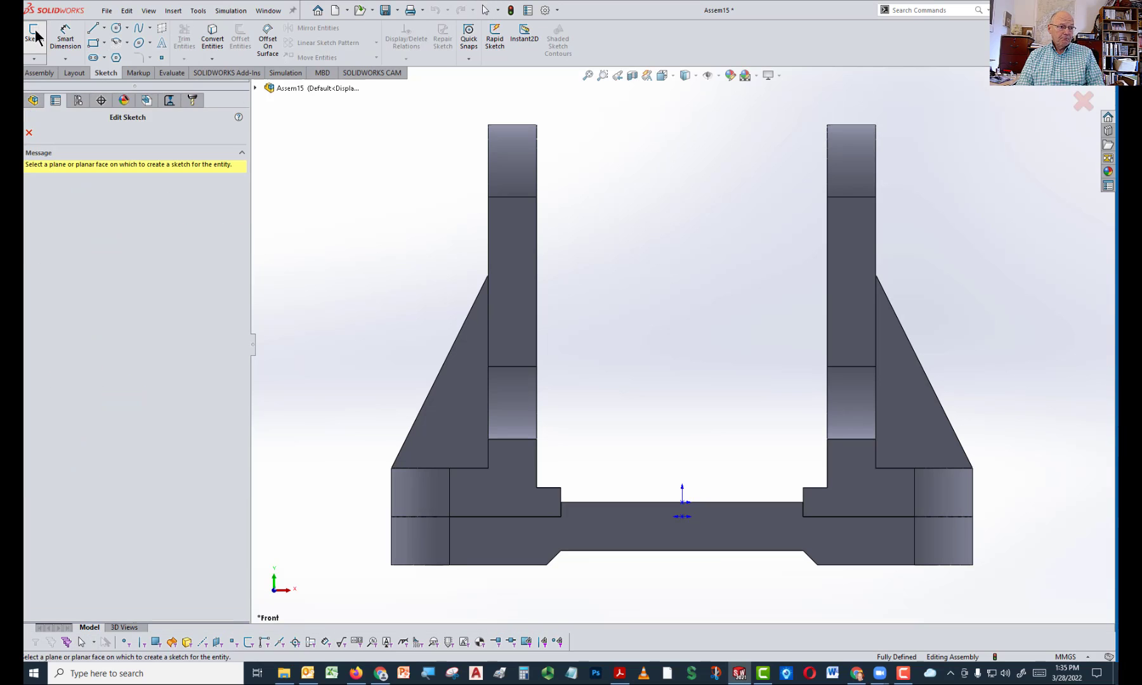
pyautogui.click(254, 88)
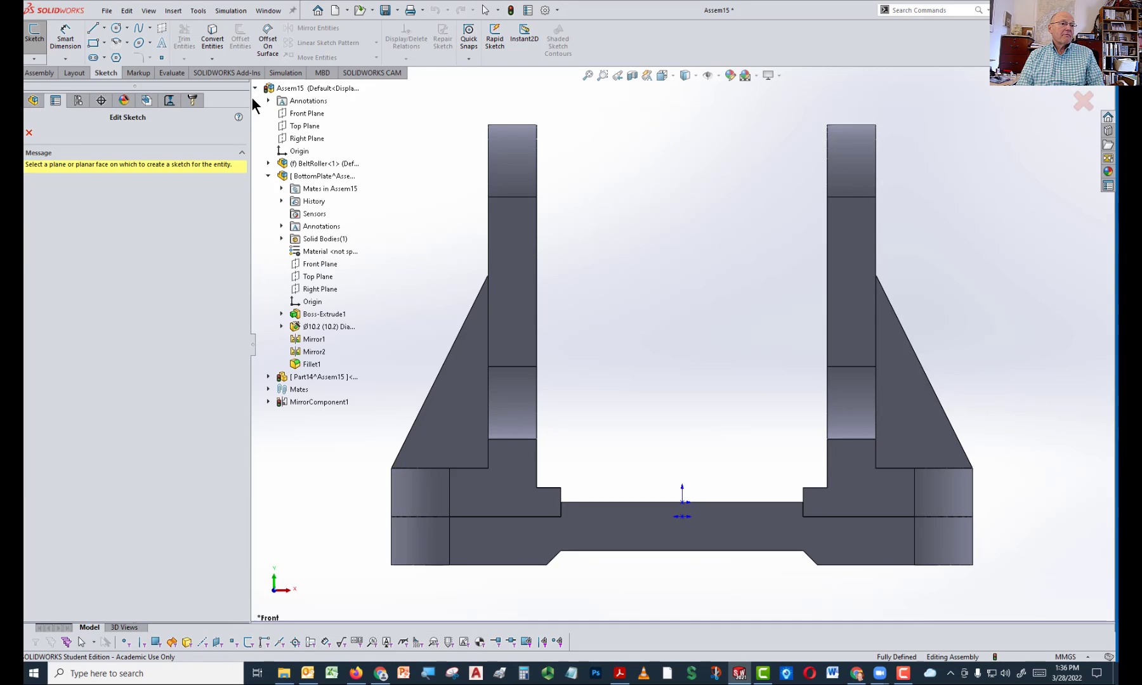
pyautogui.click(269, 163)
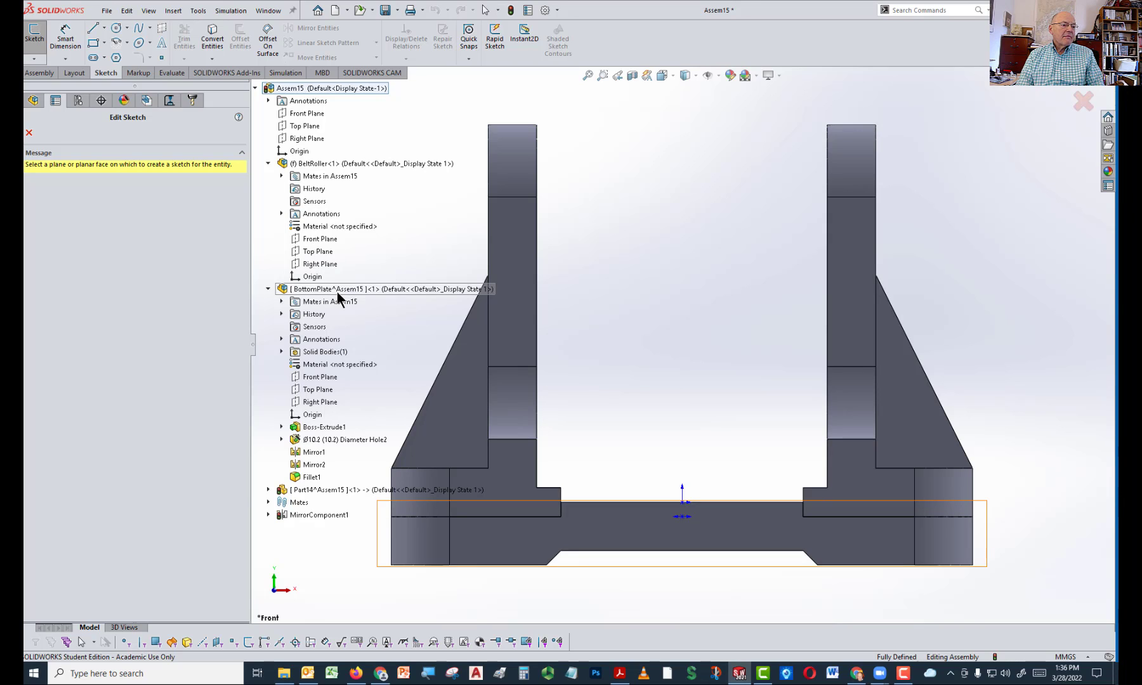
pyautogui.click(320, 378)
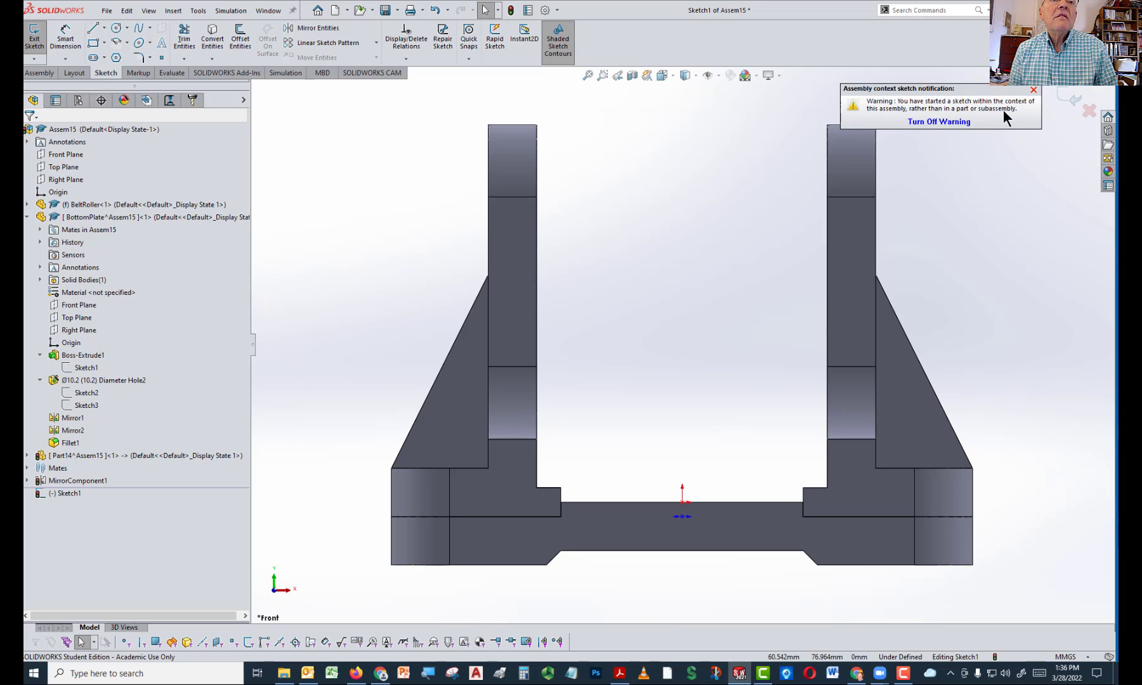
pyautogui.click(1033, 92)
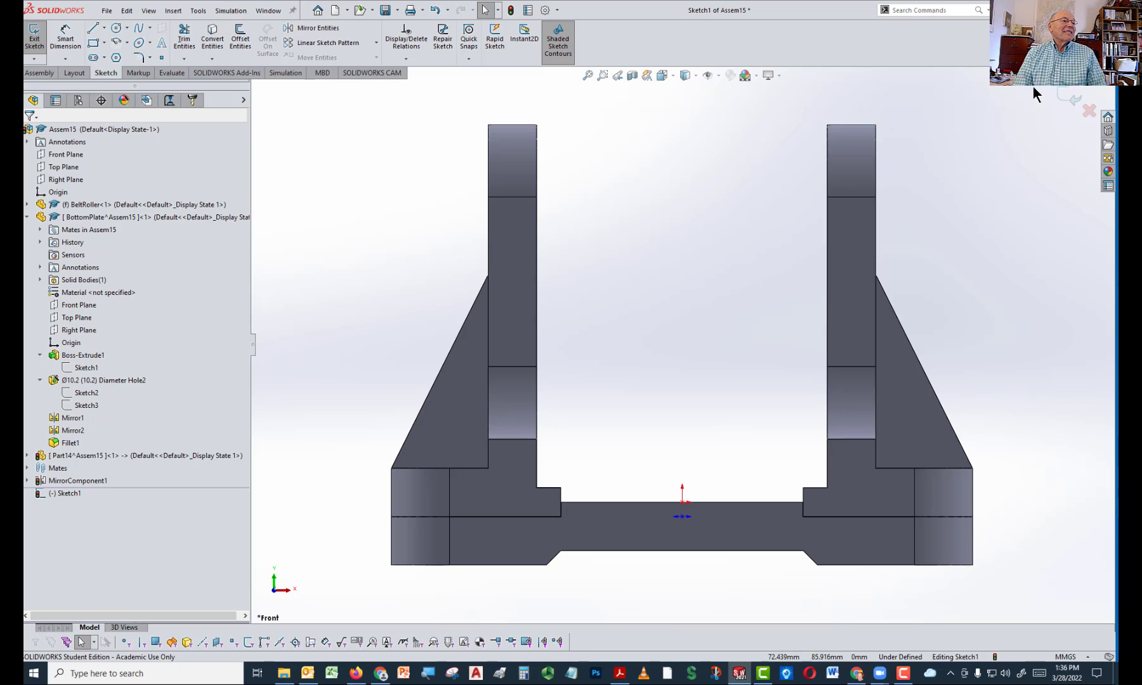
pyautogui.click(105, 29)
pyautogui.click(97, 55)
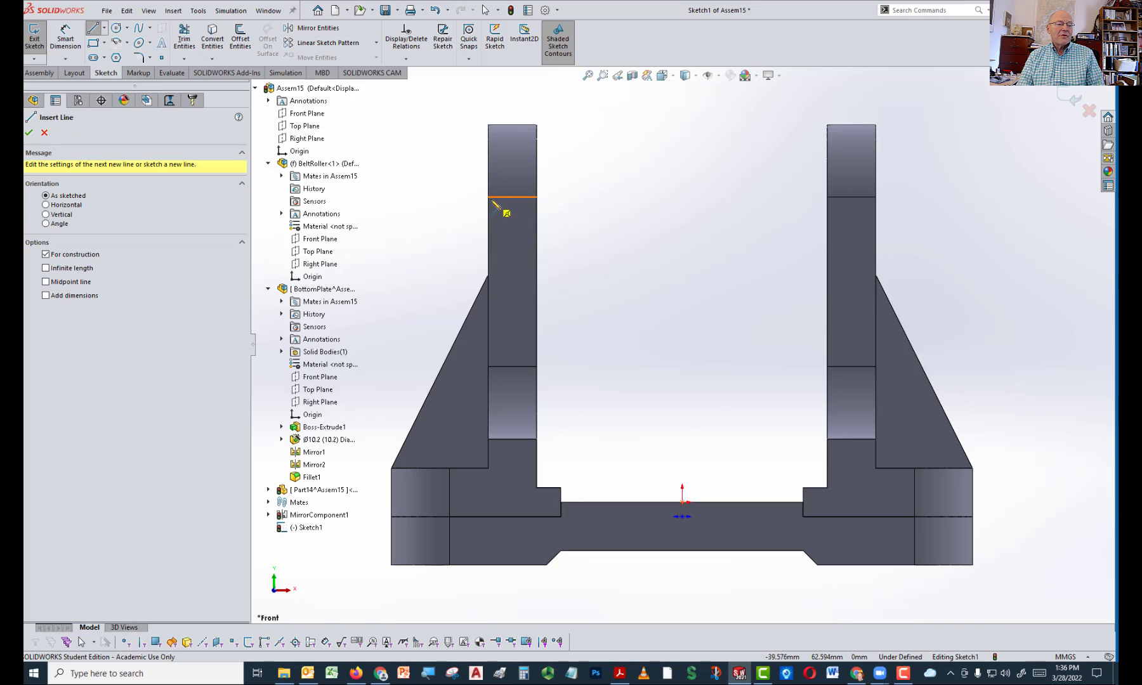
pyautogui.moveTo(599, 205); pyautogui.dragTo(566, 200, button='middle')
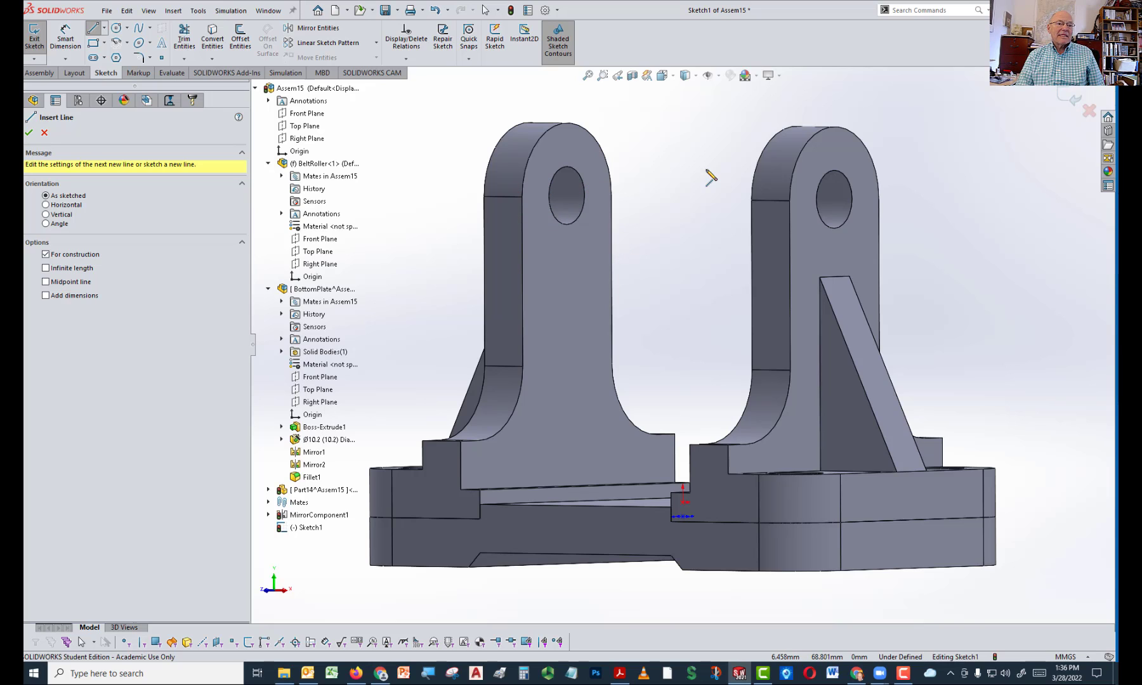
pyautogui.press('space')
pyautogui.click(734, 229)
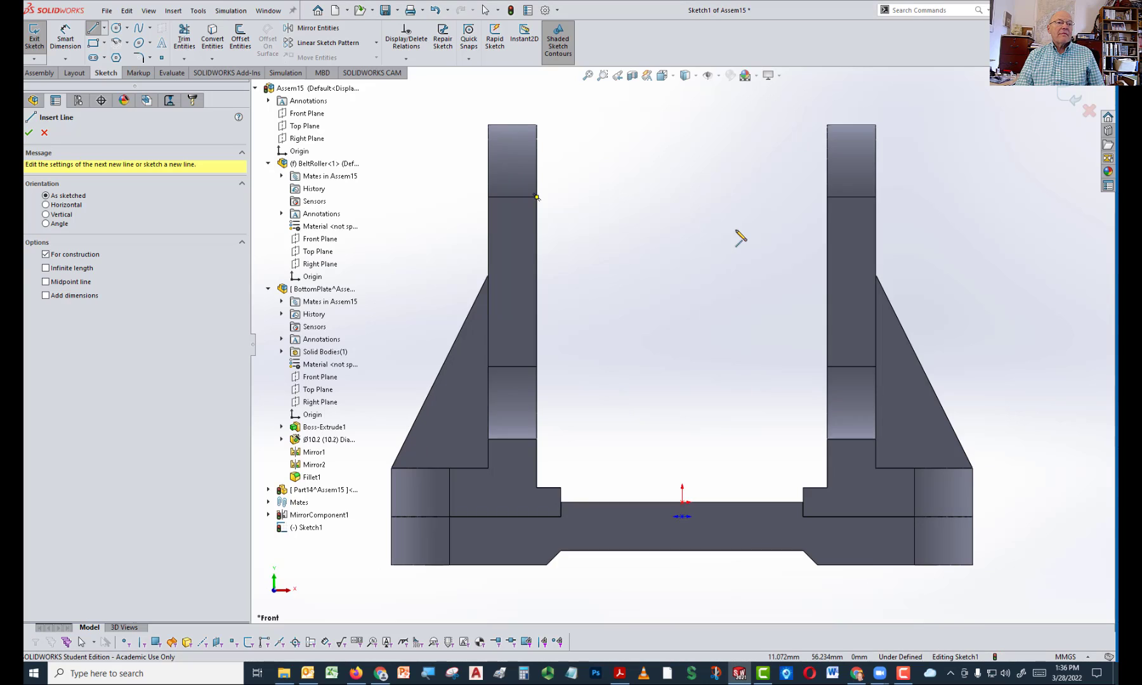
pyautogui.press('Escape')
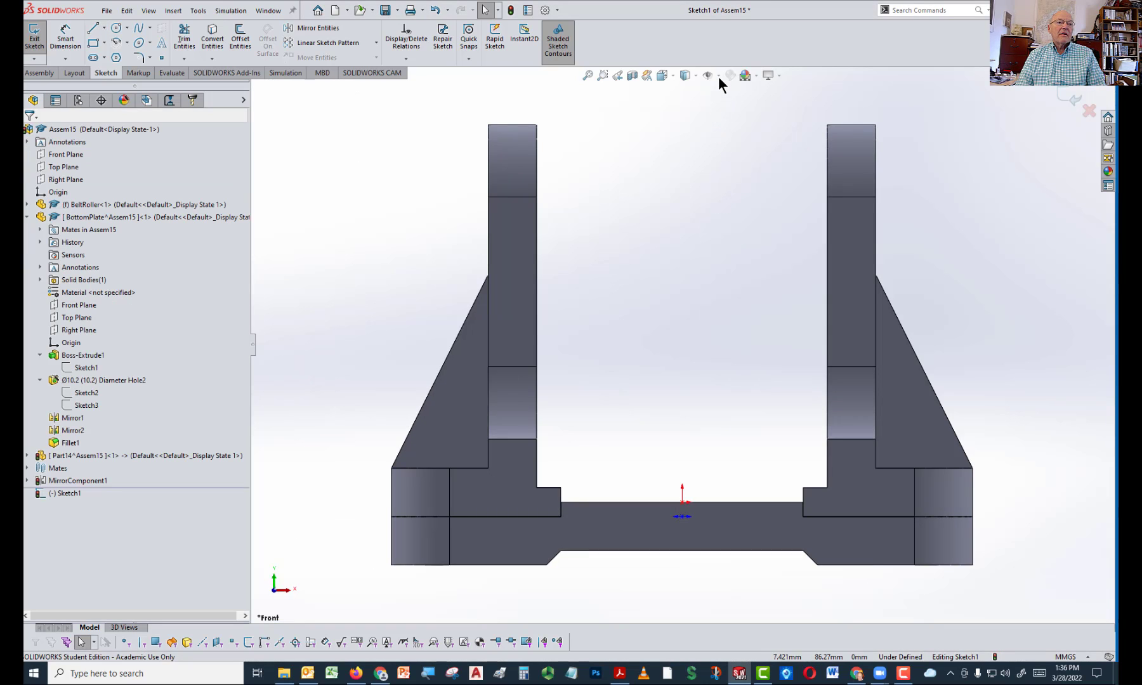
# Show the temporary axes of the bracket and plate holes
pyautogui.click(720, 76)
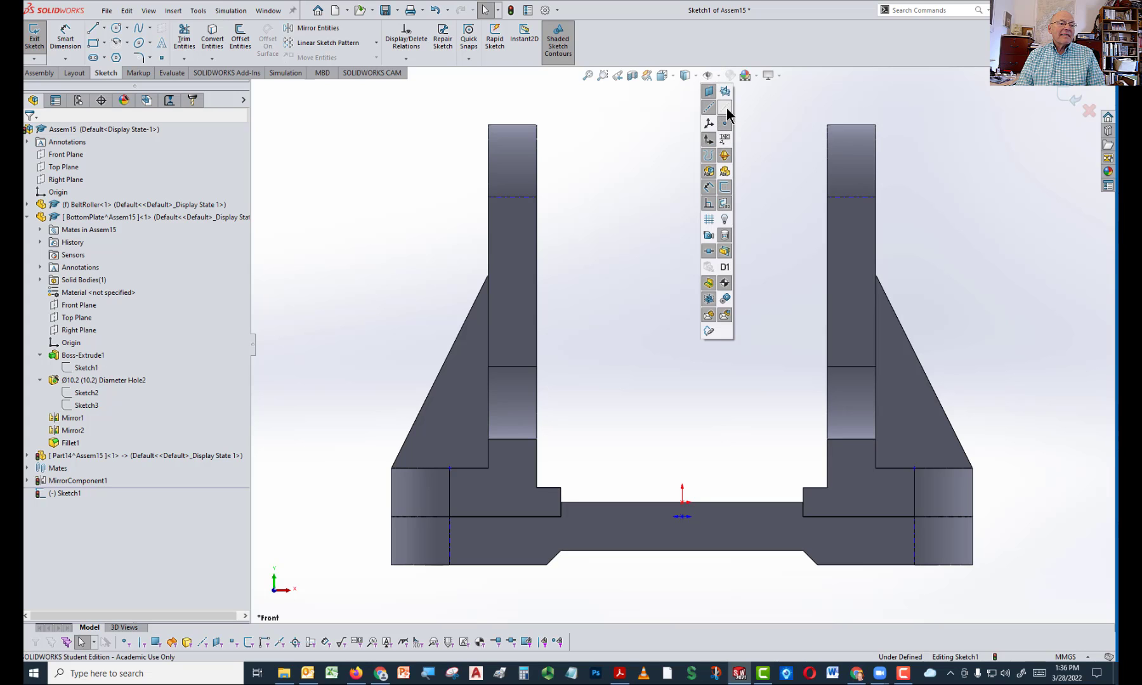
pyautogui.click(724, 110)
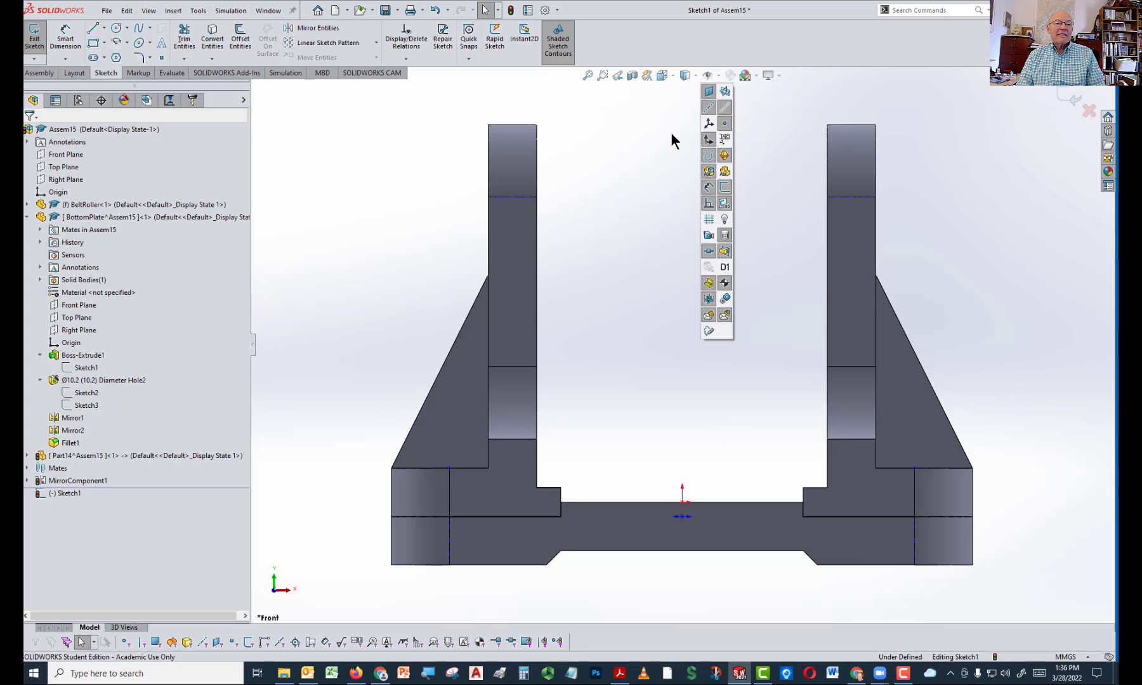
pyautogui.moveTo(992, 237); pyautogui.dragTo(806, 184, button='middle')
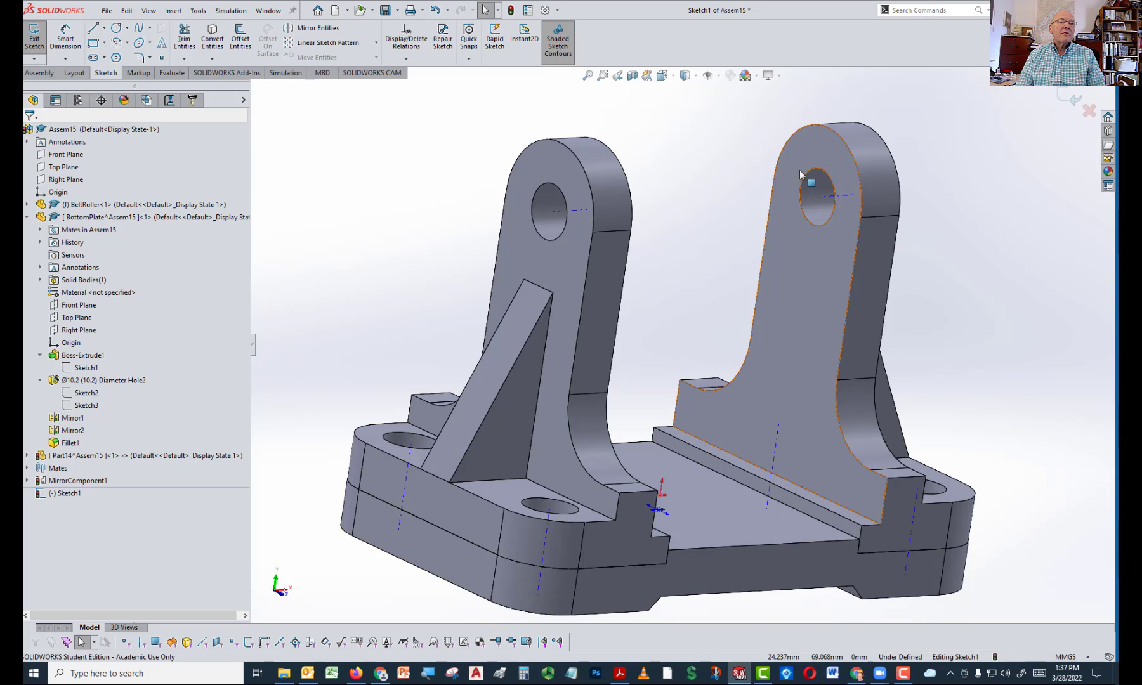
# Hide all item types in the model view and show them again while viewing the bracket holes
pyautogui.click(709, 76)
pyautogui.moveTo(916, 234); pyautogui.dragTo(868, 200, button='middle')
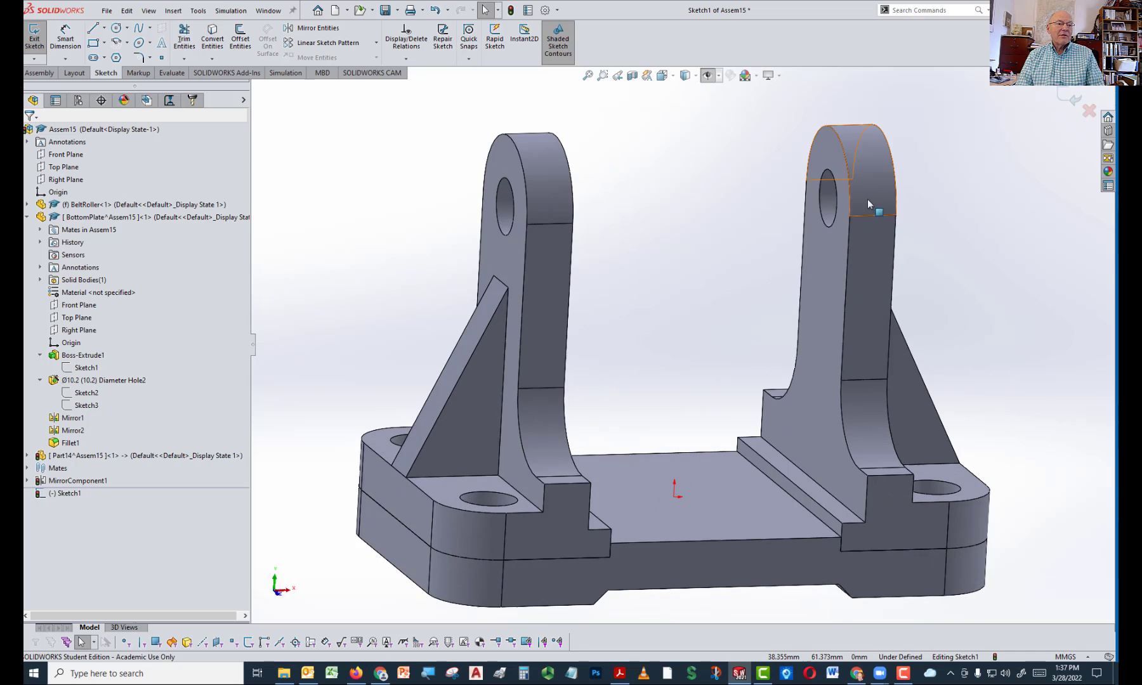
pyautogui.press('space')
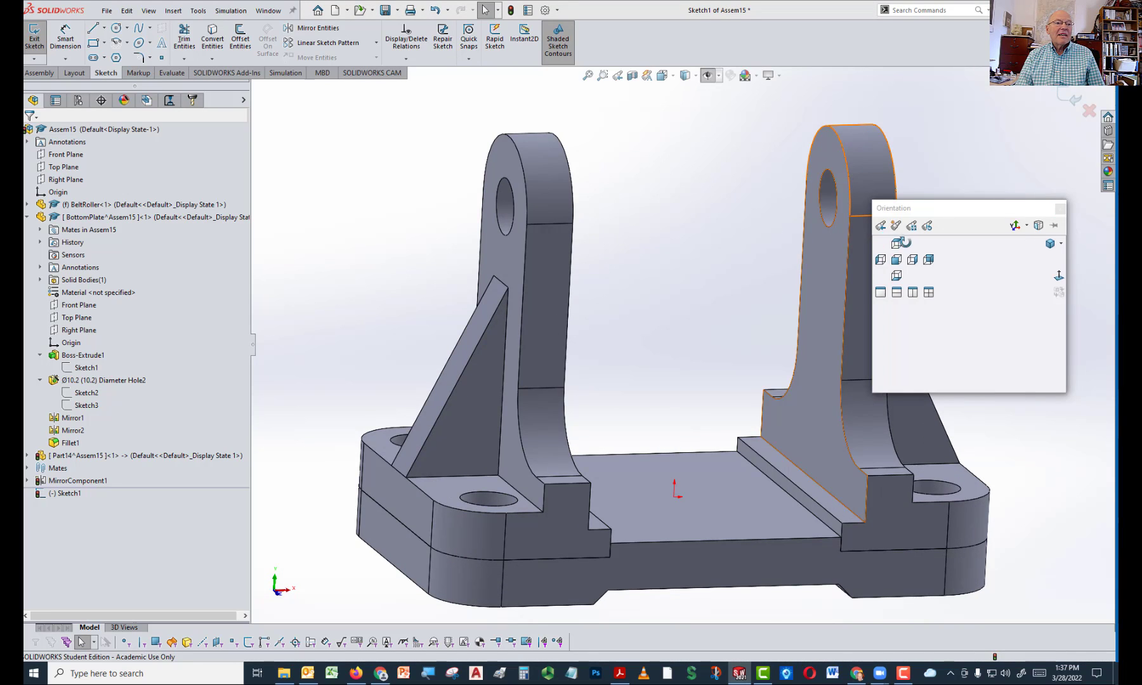
pyautogui.click(896, 243)
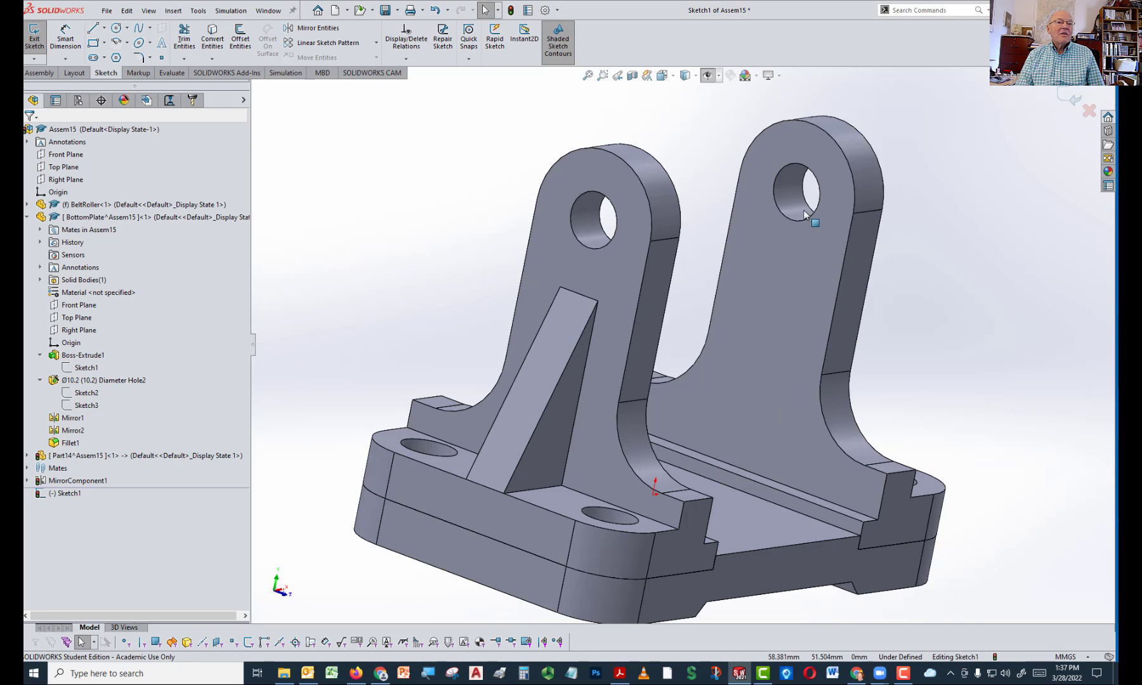
pyautogui.click(704, 76)
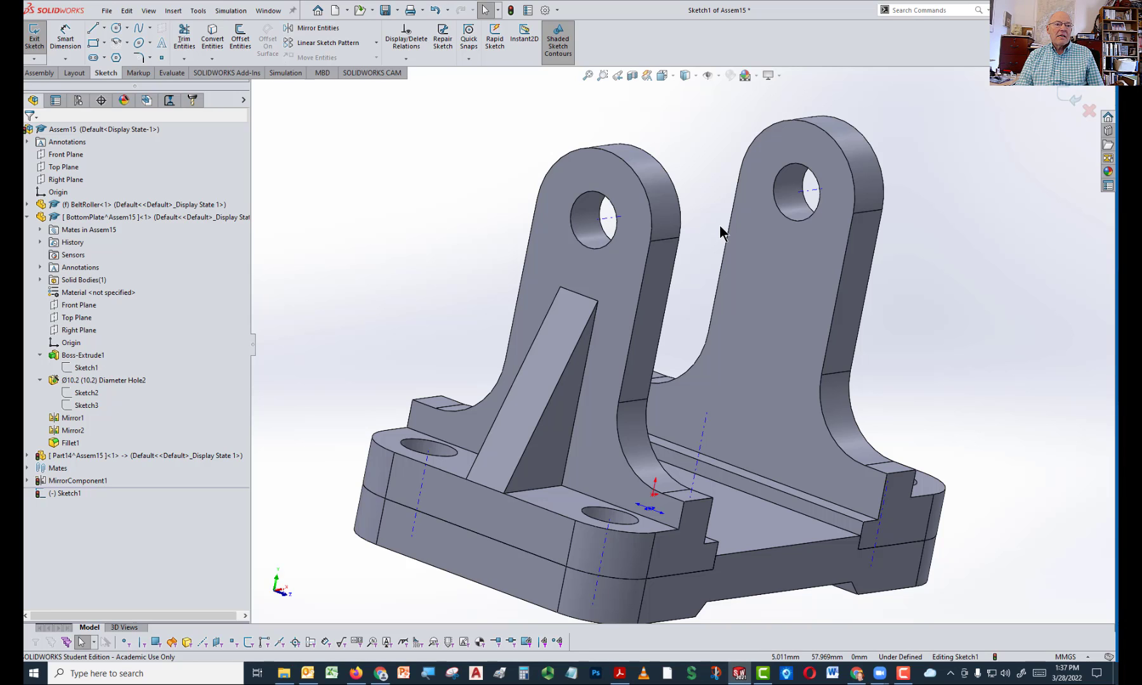
# In the front view, sketch a horizontal centerline about 104 mm long from the left bracket's hole axis through and past the right bracket's
pyautogui.press('space')
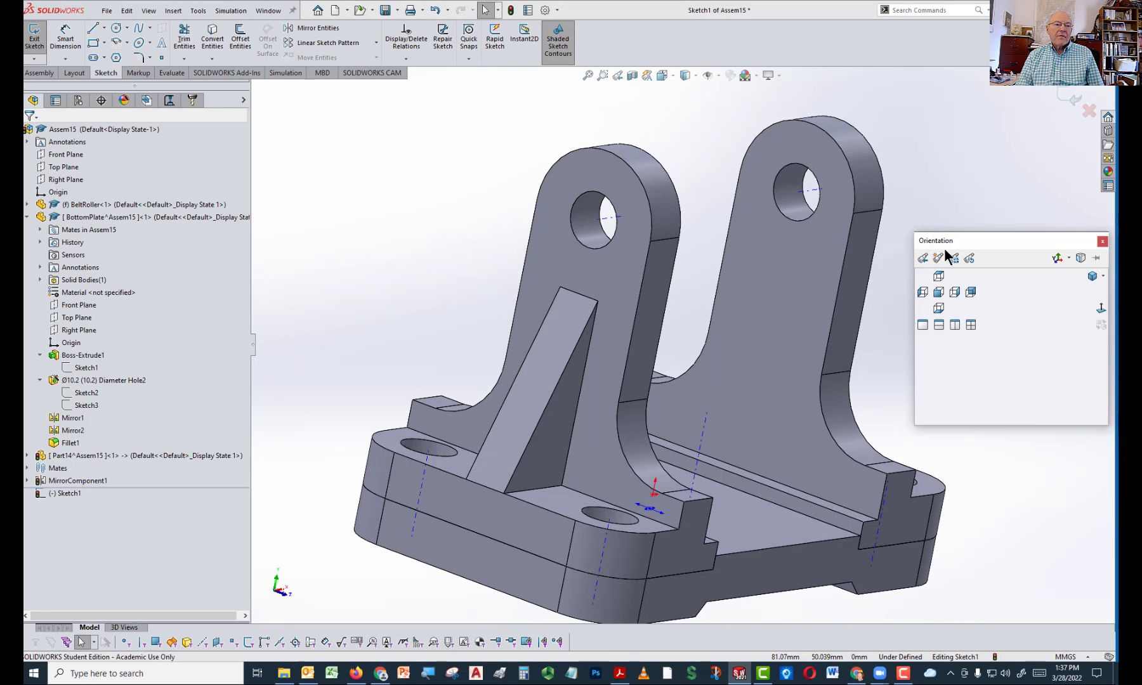
pyautogui.click(941, 296)
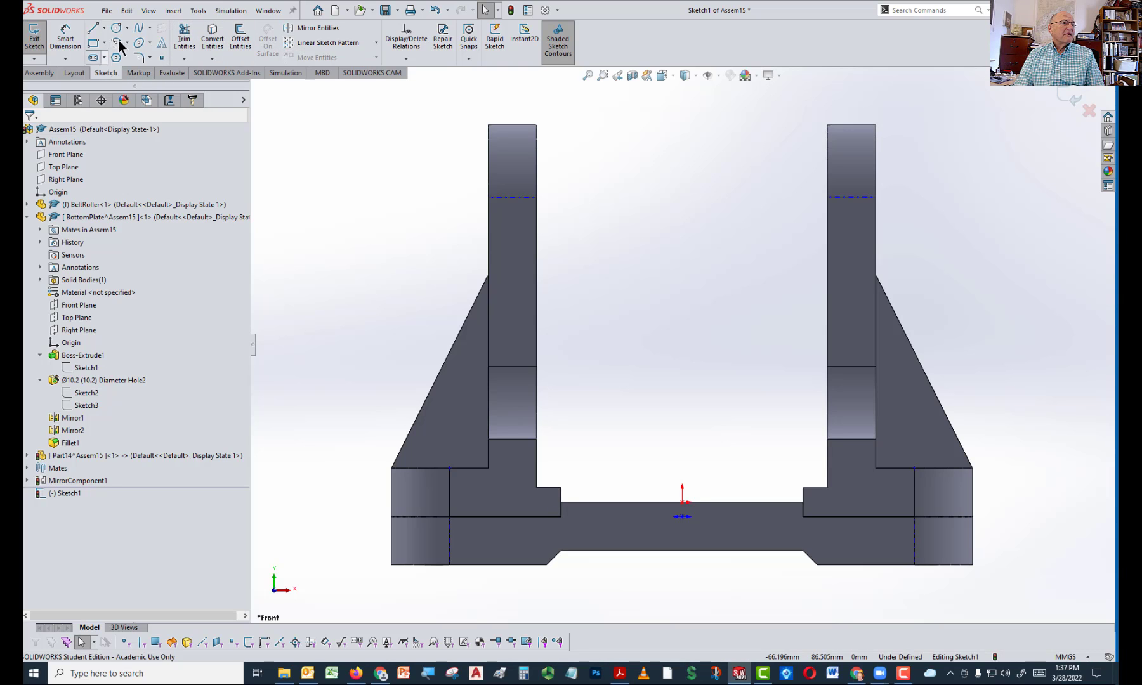
pyautogui.click(104, 29)
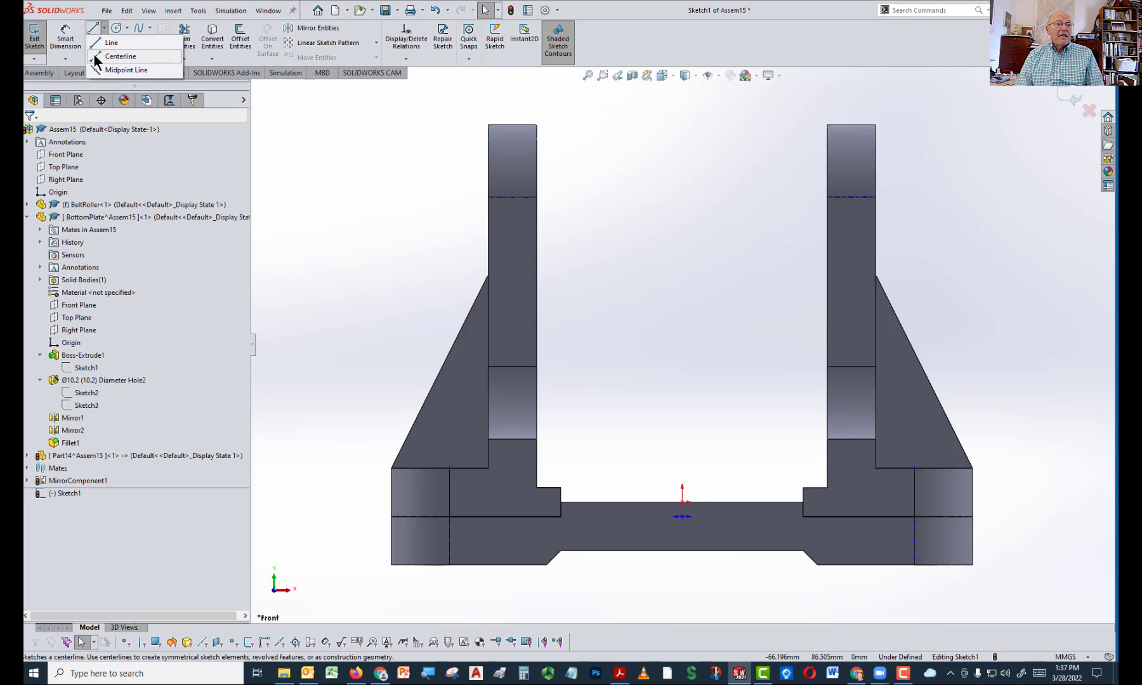
pyautogui.click(119, 56)
pyautogui.moveTo(621, 209); pyautogui.dragTo(555, 206, button='middle')
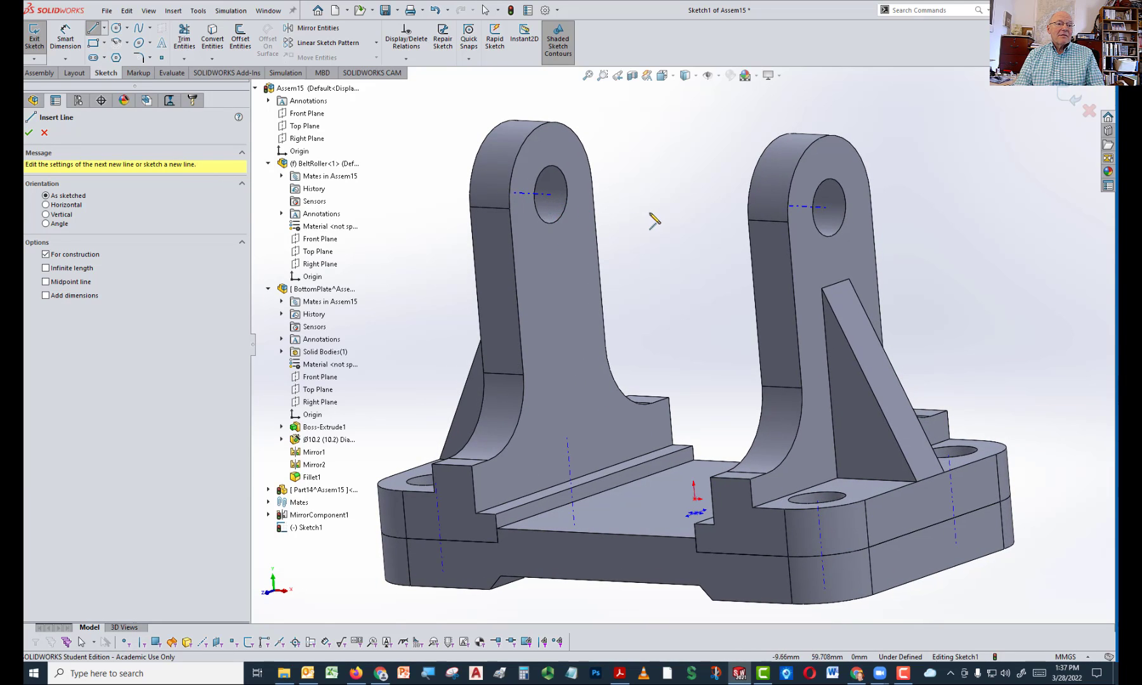
pyautogui.press('space')
pyautogui.click(678, 272)
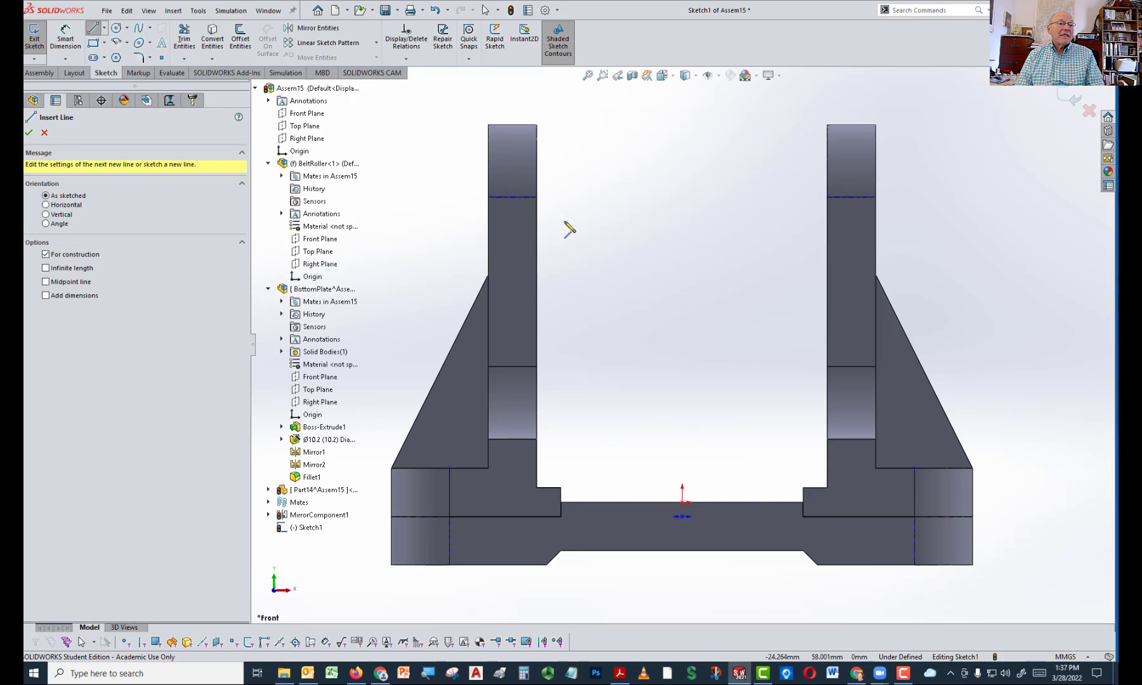
pyautogui.click(516, 197)
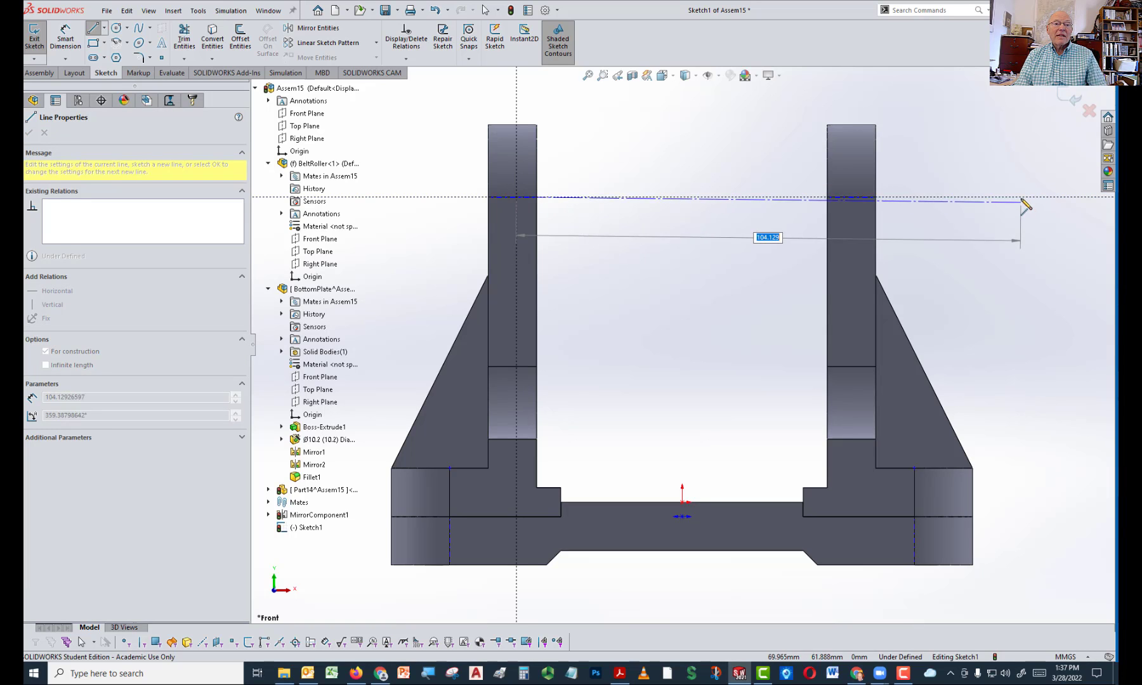
pyautogui.click(1021, 196)
pyautogui.press('Escape')
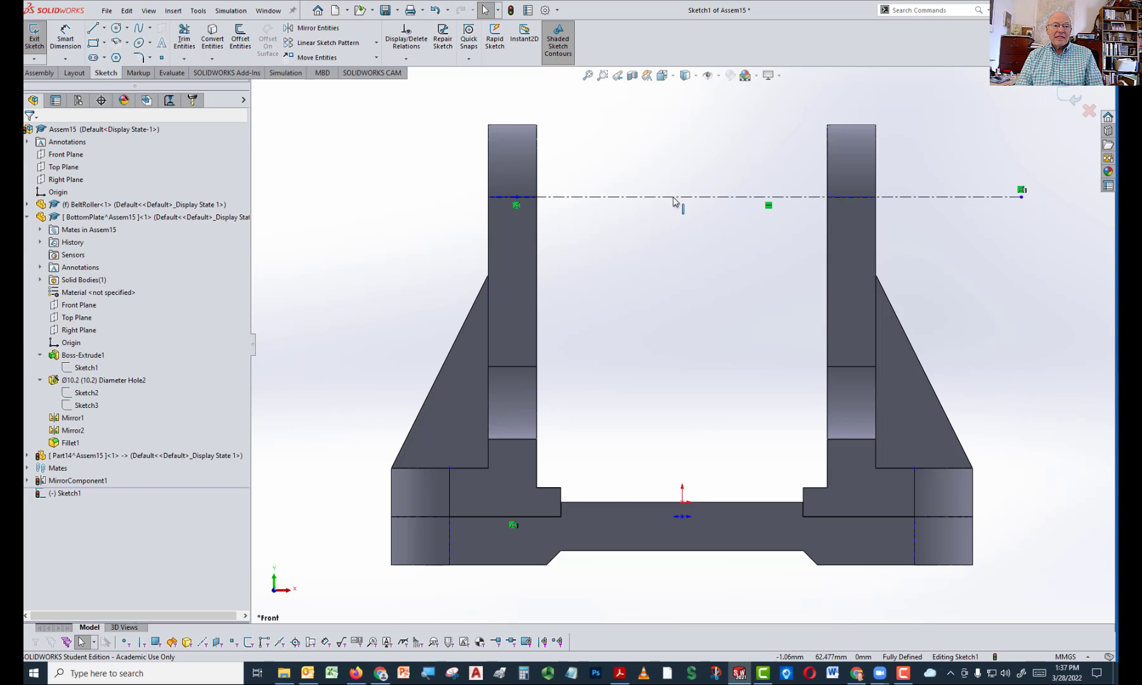
pyautogui.click(678, 197)
pyautogui.click(674, 254)
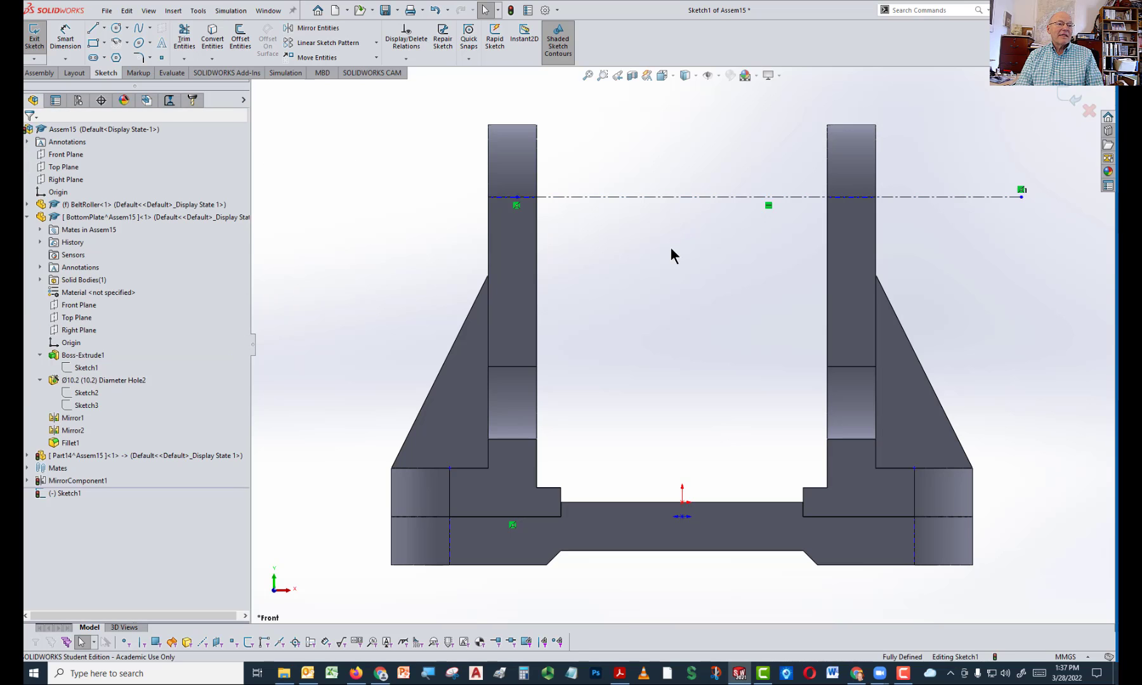
# Sketch a vertical centerline midway between the brackets, crossing the horizontal centerline in line with the origin, and delete its coincident relation to the origin
pyautogui.moveTo(630, 288); pyautogui.dragTo(601, 301, button='middle')
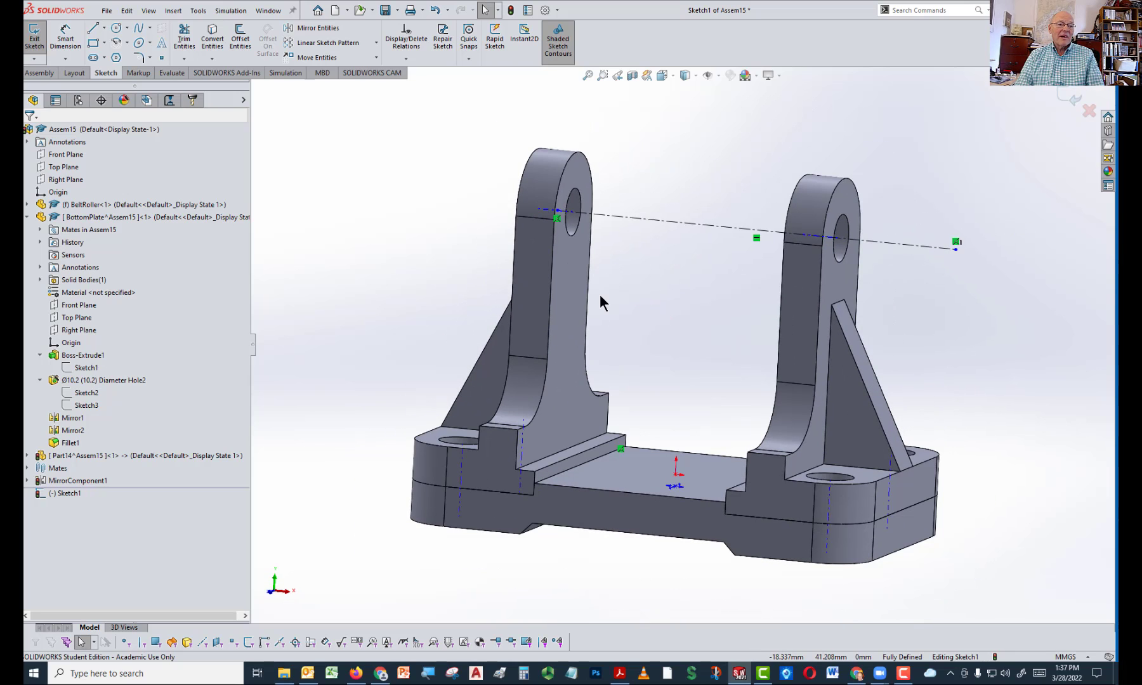
pyautogui.press('space')
pyautogui.click(628, 356)
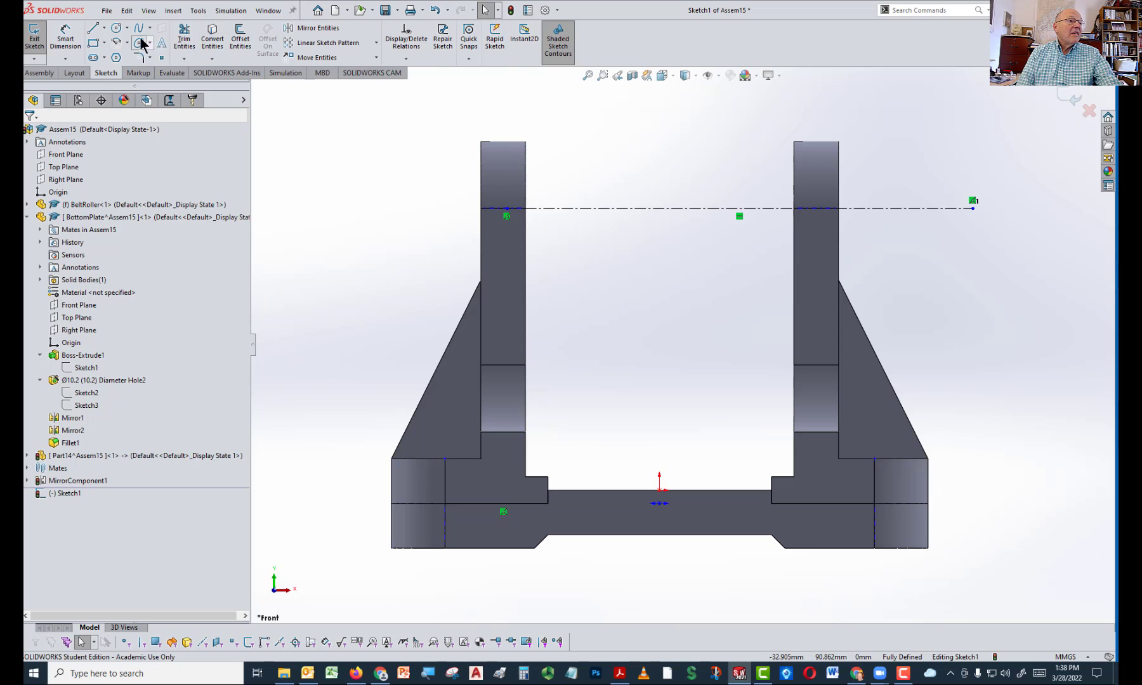
pyautogui.click(104, 29)
pyautogui.click(98, 57)
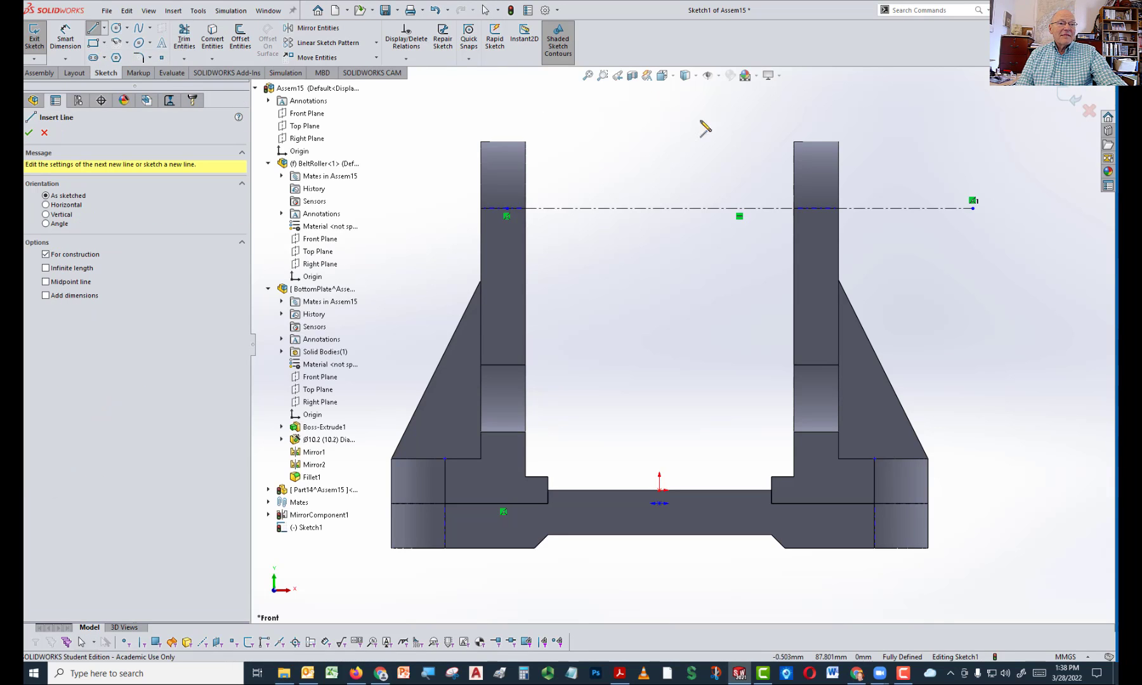
pyautogui.click(660, 99)
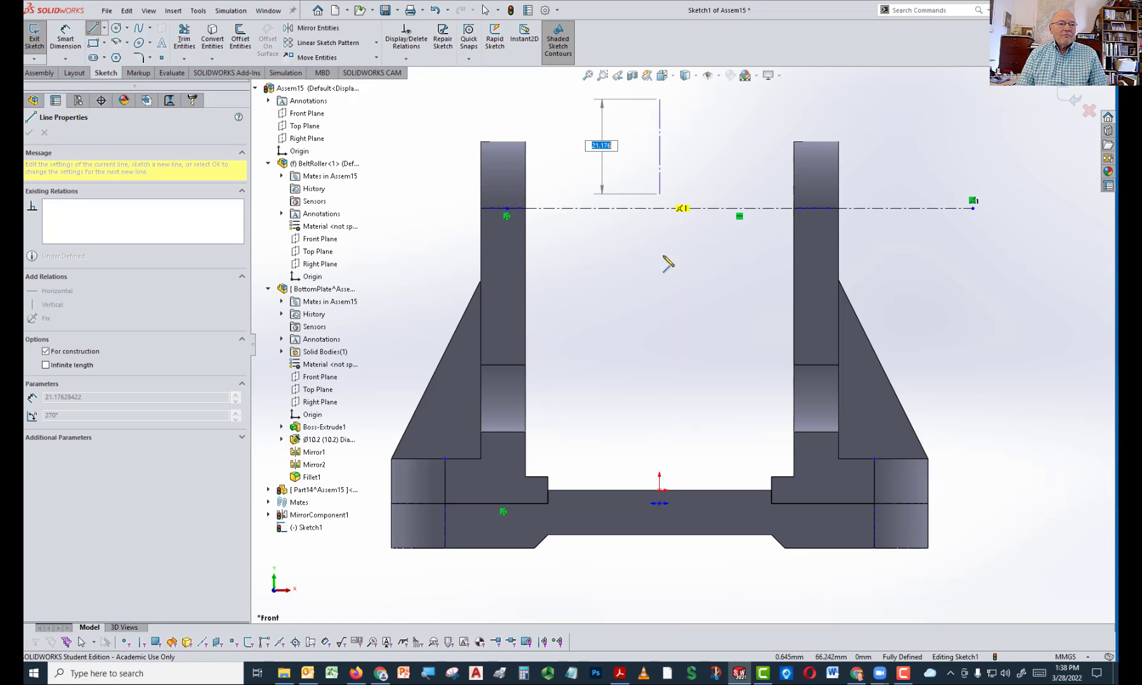
pyautogui.click(660, 319)
pyautogui.press('Escape')
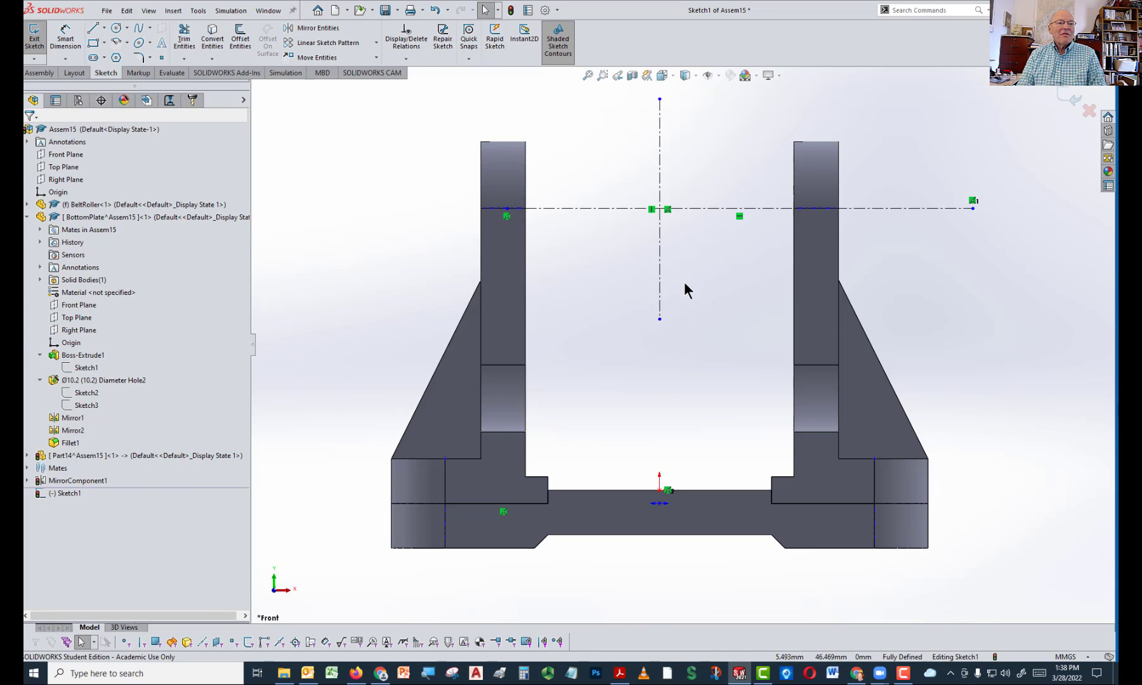
pyautogui.click(668, 209)
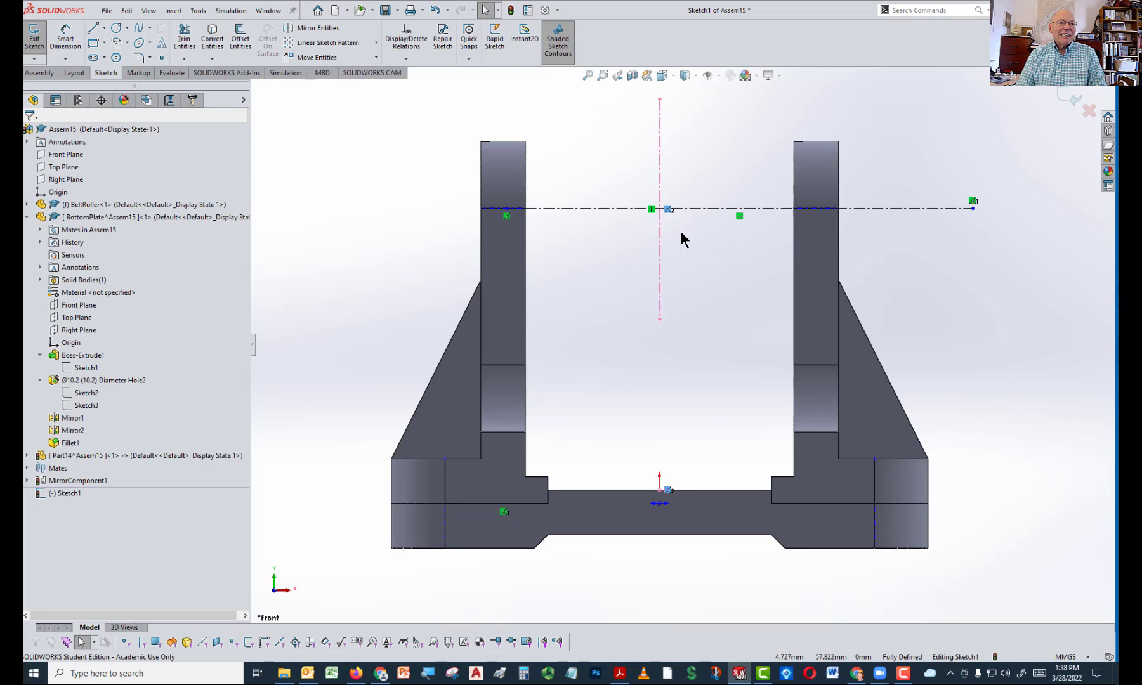
pyautogui.press('Delete')
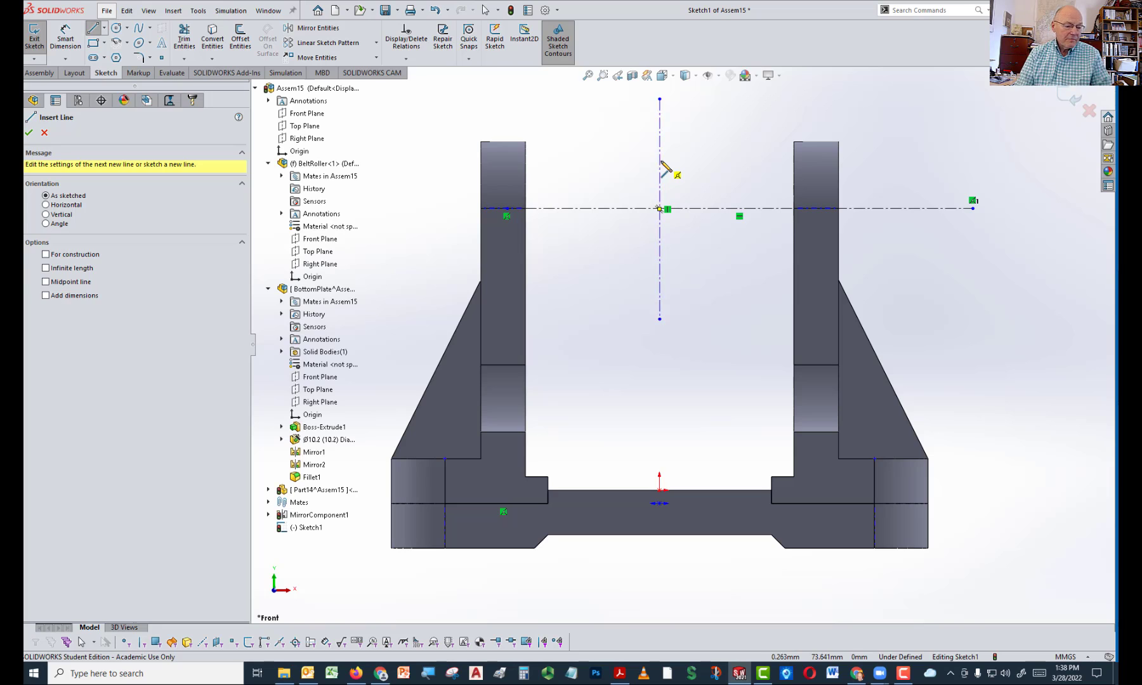
# Sketch half of an I-shaped profile left of the vertical centerline, with flange end edges and a web edge about 15.6 mm tall
pyautogui.click(660, 161)
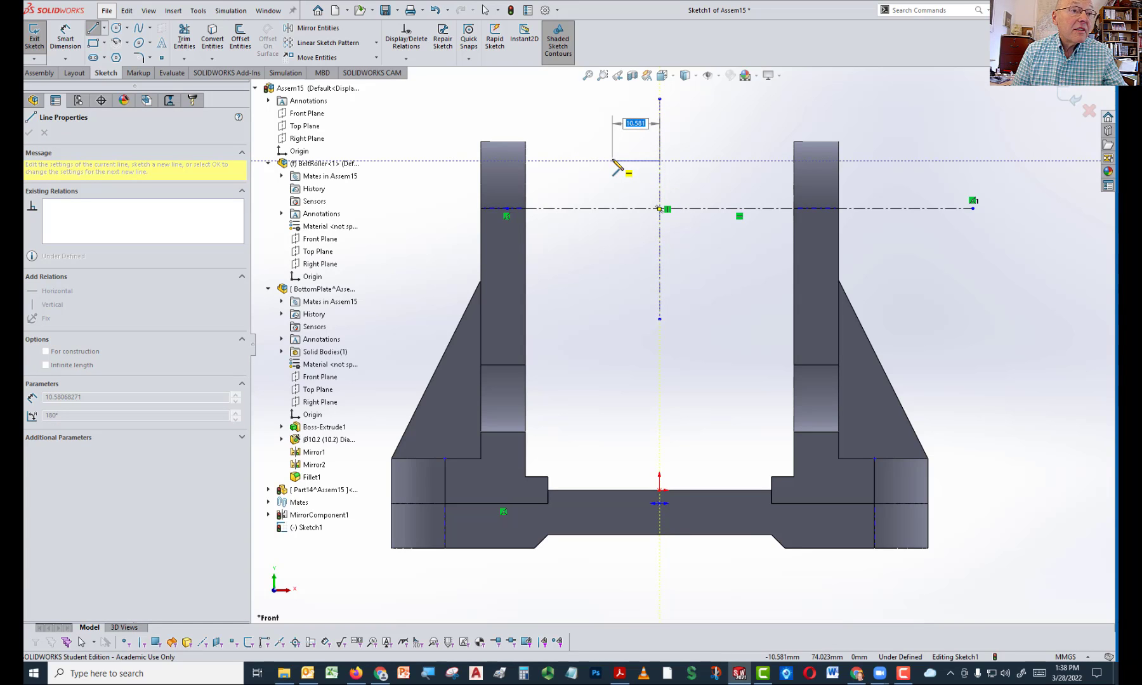
pyautogui.click(552, 145)
pyautogui.click(553, 142)
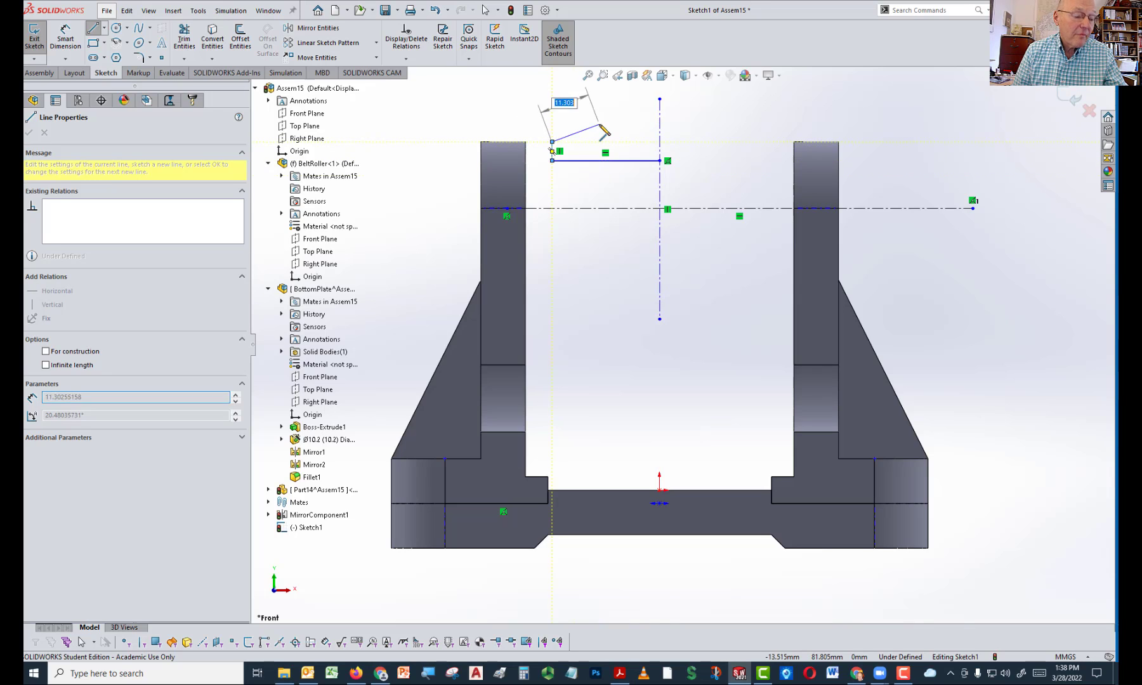
pyautogui.scroll(2, 600, 126)
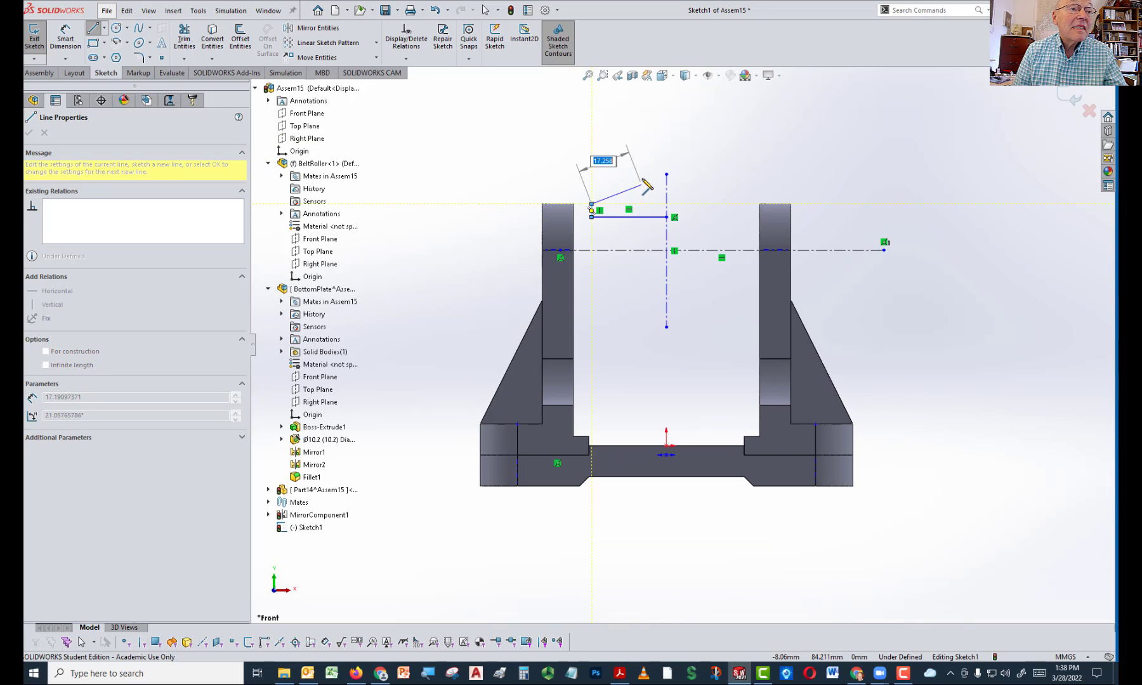
pyautogui.click(642, 178)
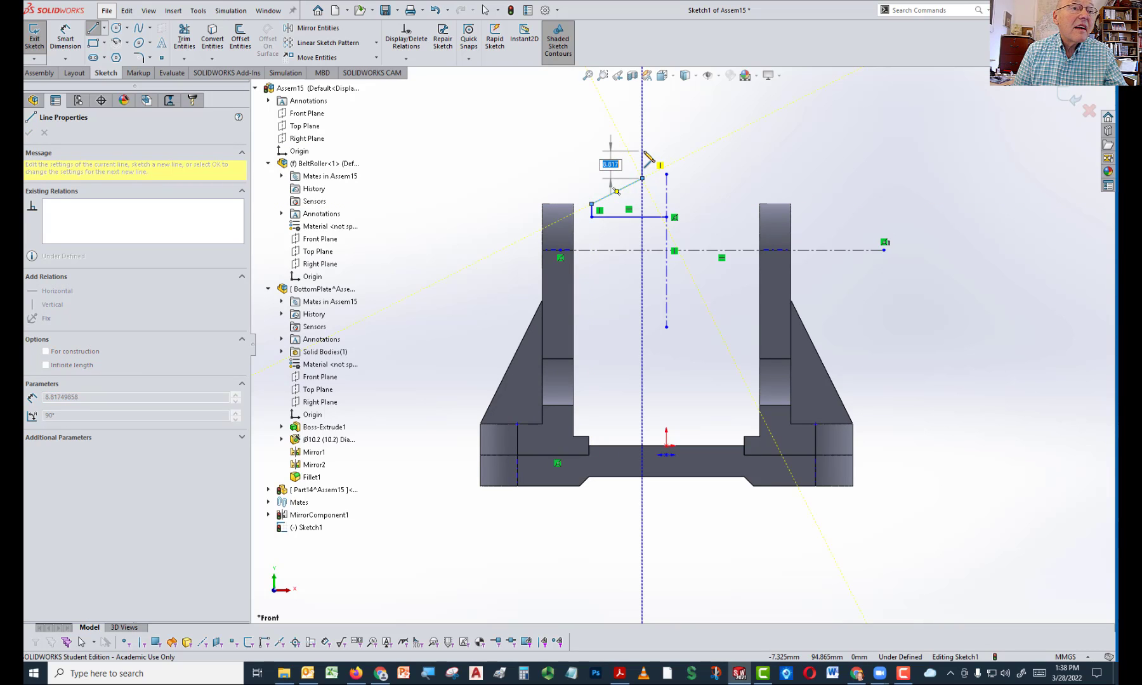
pyautogui.click(643, 131)
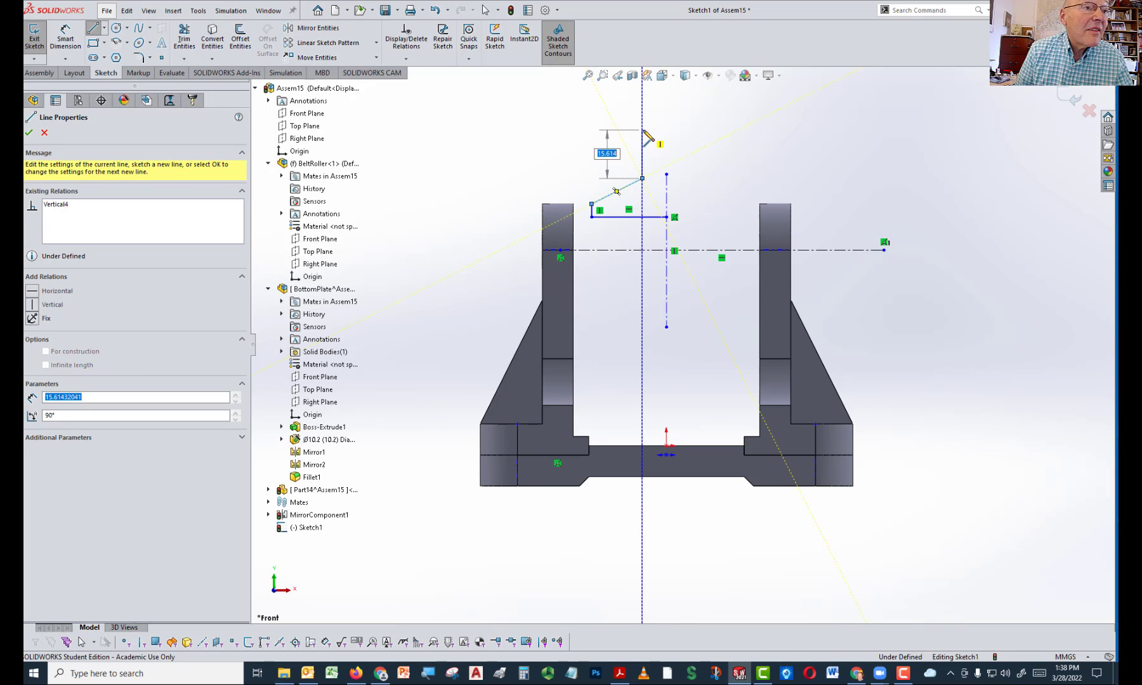
pyautogui.doubleClick(601, 117)
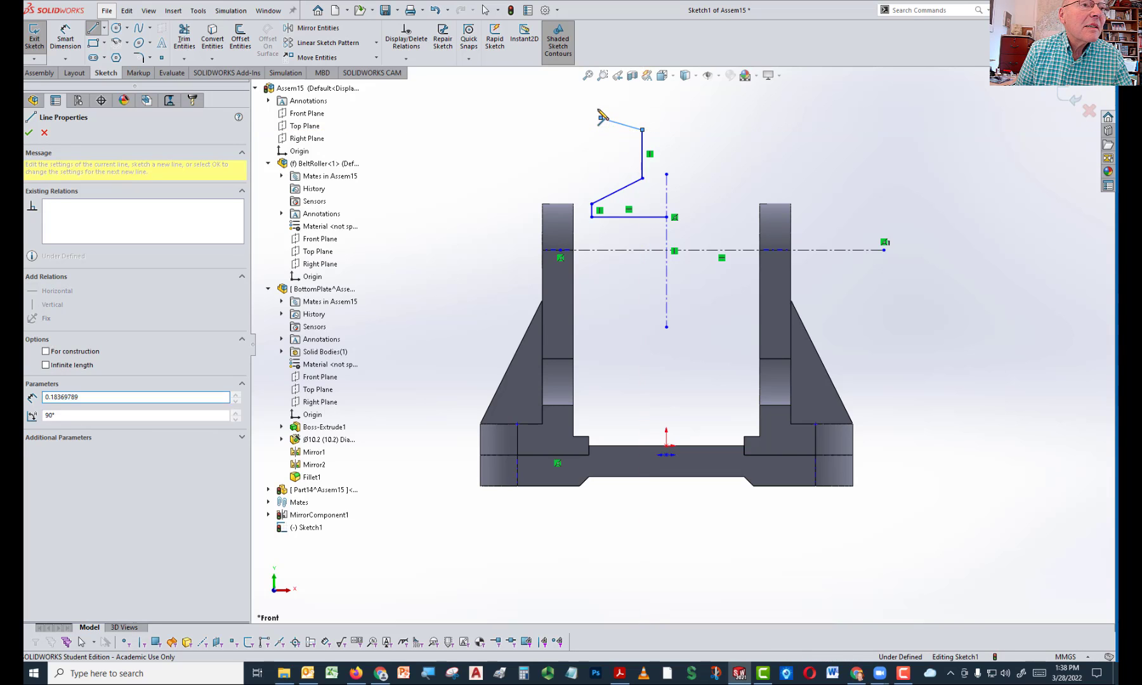
pyautogui.click(601, 105)
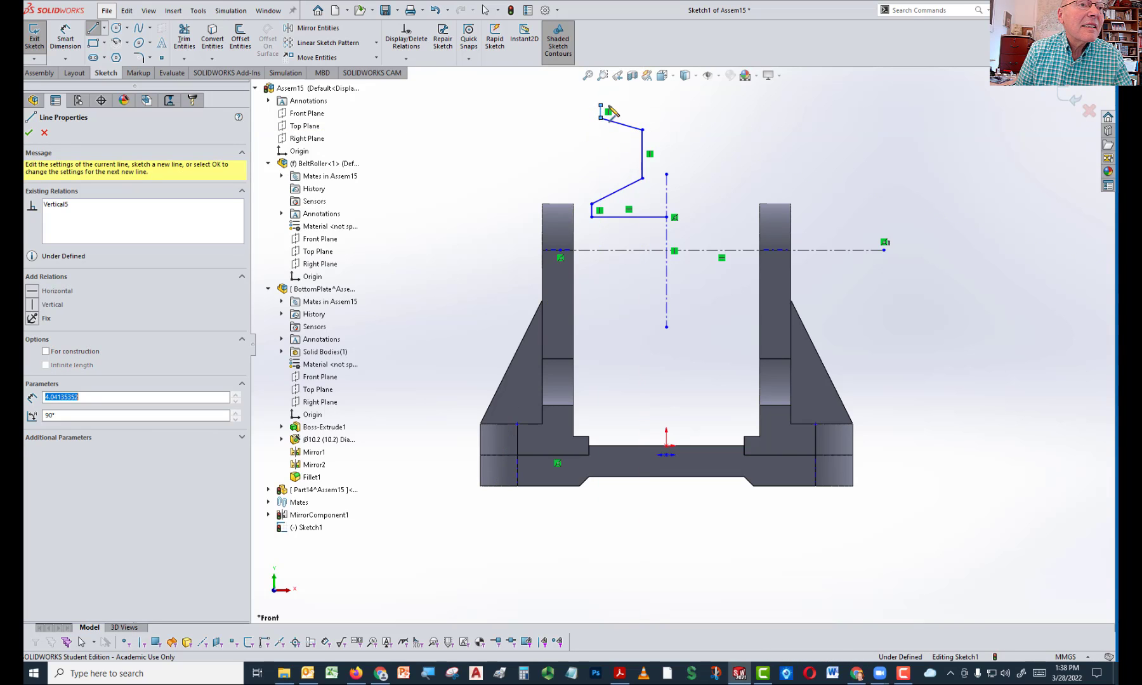
pyautogui.click(666, 106)
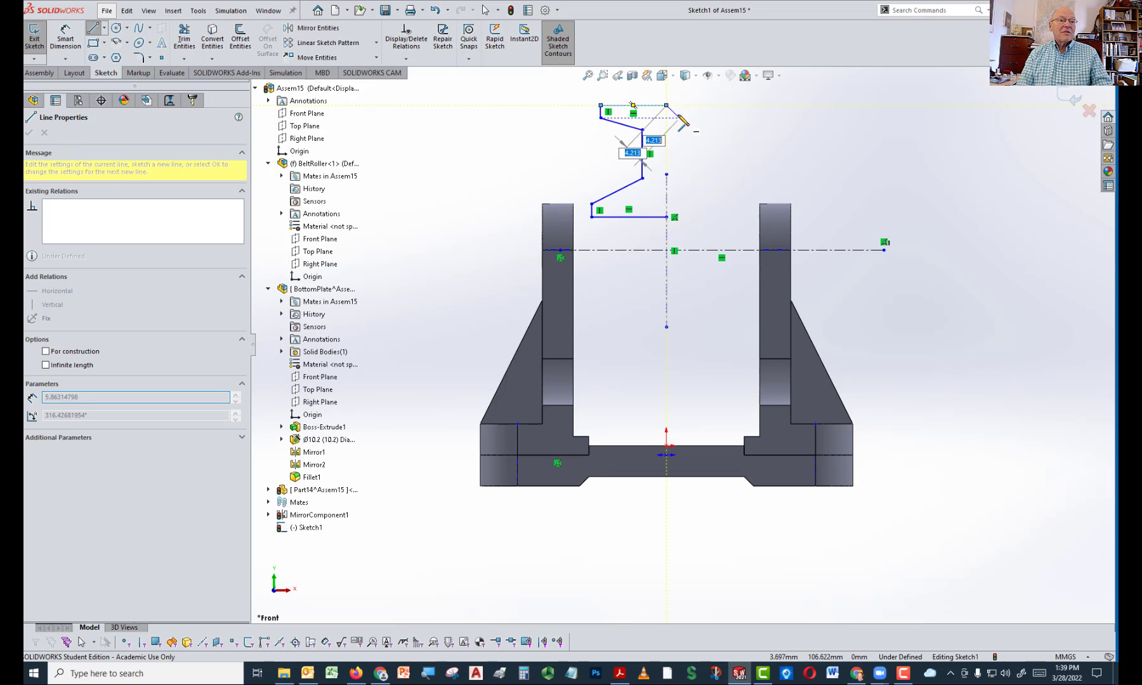
pyautogui.press('Escape')
pyautogui.press('Escape')
# Extend the vertical centerline upward beyond the top edge of the half profile
pyautogui.scroll(-2, 697, 184)
pyautogui.scroll(2, 675, 143)
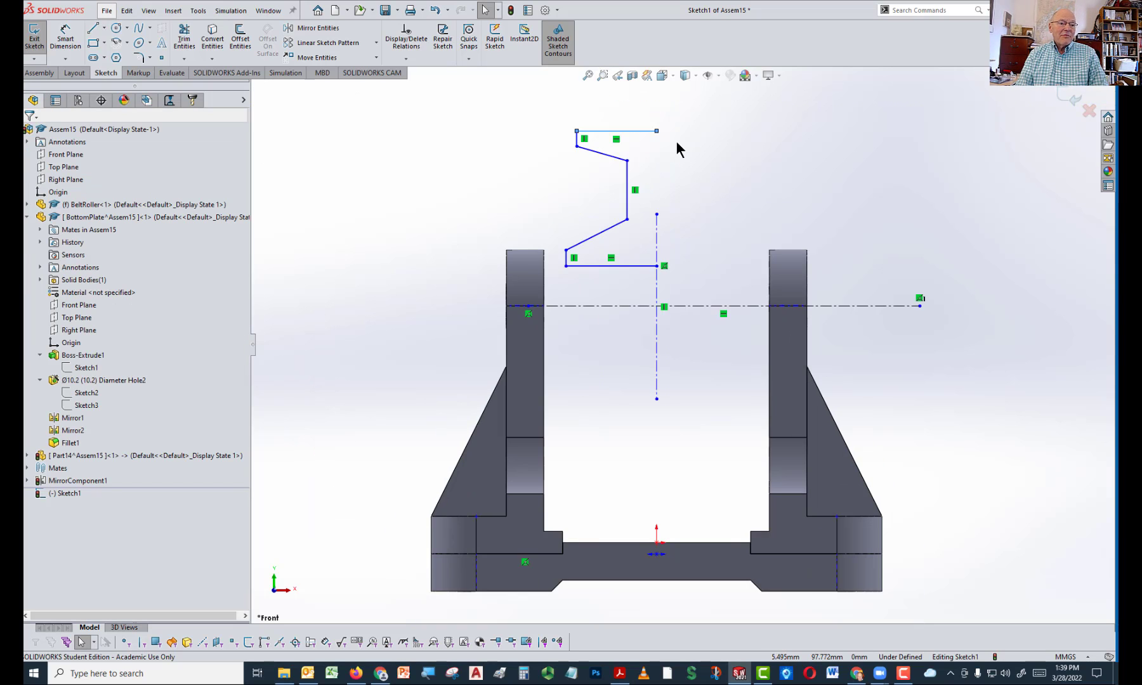
pyautogui.scroll(-1, 676, 142)
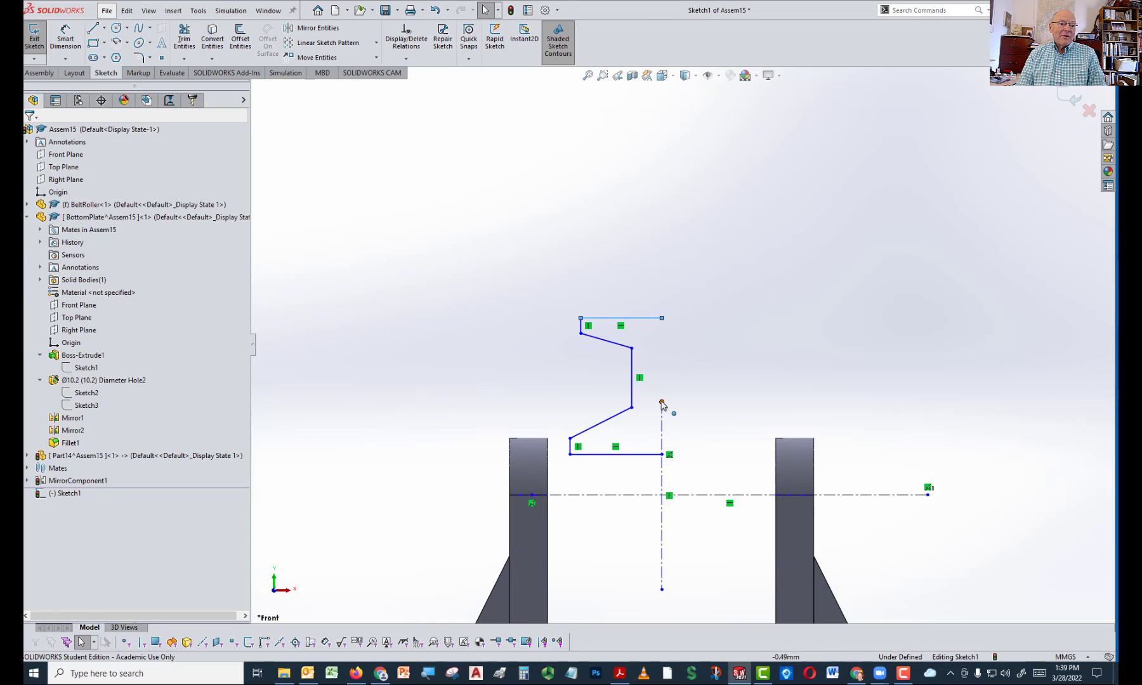
pyautogui.moveTo(661, 402); pyautogui.dragTo(662, 273)
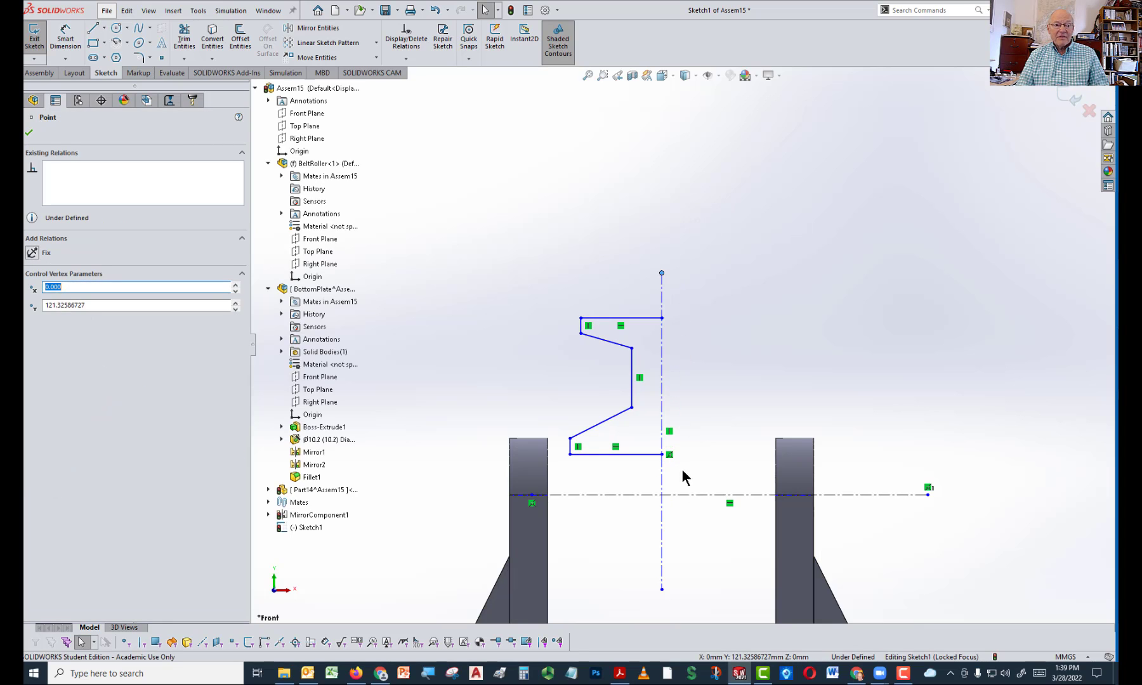
pyautogui.click(734, 384)
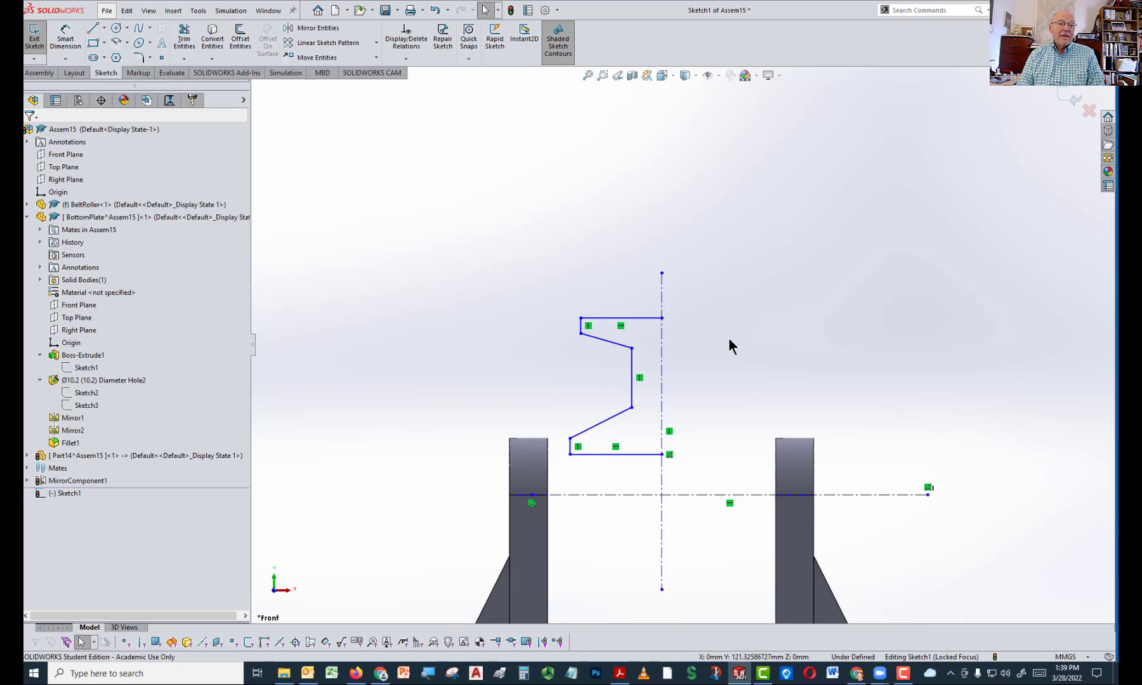
pyautogui.rightClick(729, 341)
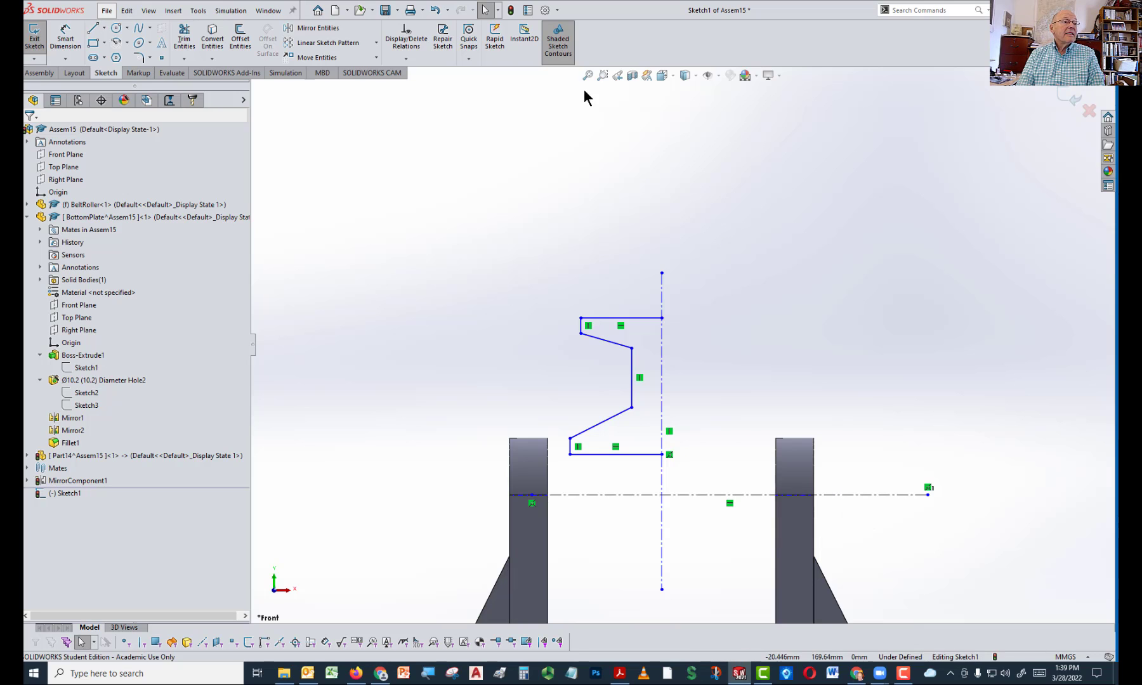
# Mirror all seven lines of the half profile about the vertical centerline to complete the I-shape
pyautogui.click(318, 29)
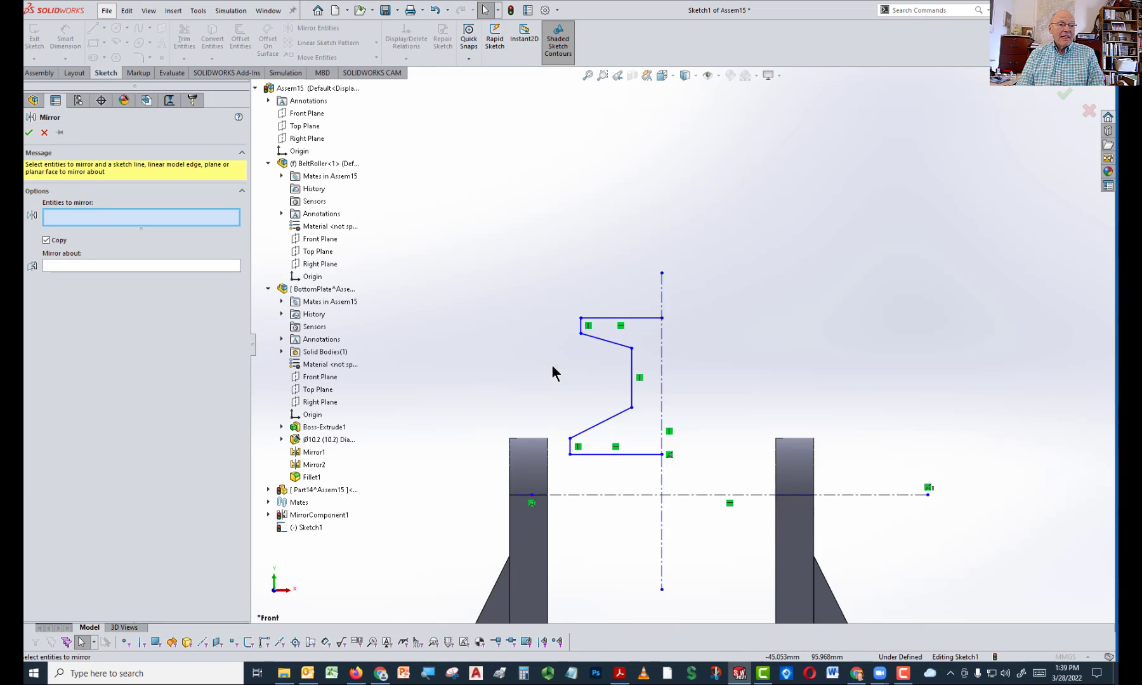
pyautogui.moveTo(558, 292)
pyautogui.mouseDown()
pyautogui.moveTo(640, 415)
pyautogui.moveTo(693, 470)
pyautogui.mouseUp()
pyautogui.click(178, 322)
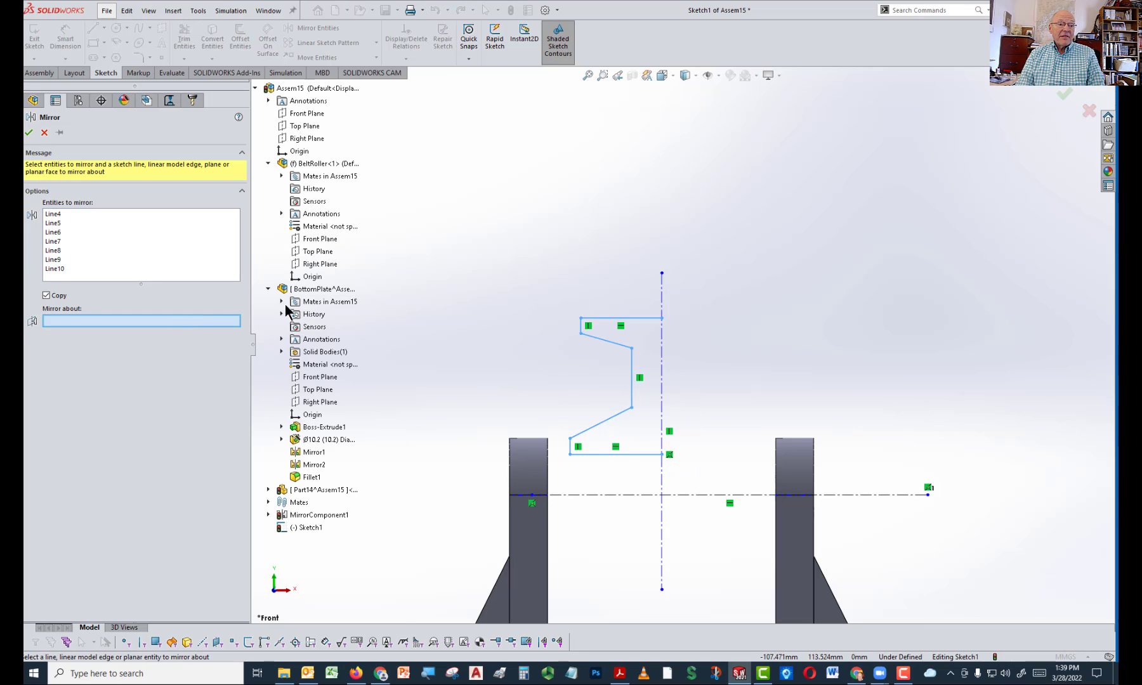
pyautogui.click(667, 290)
pyautogui.click(29, 134)
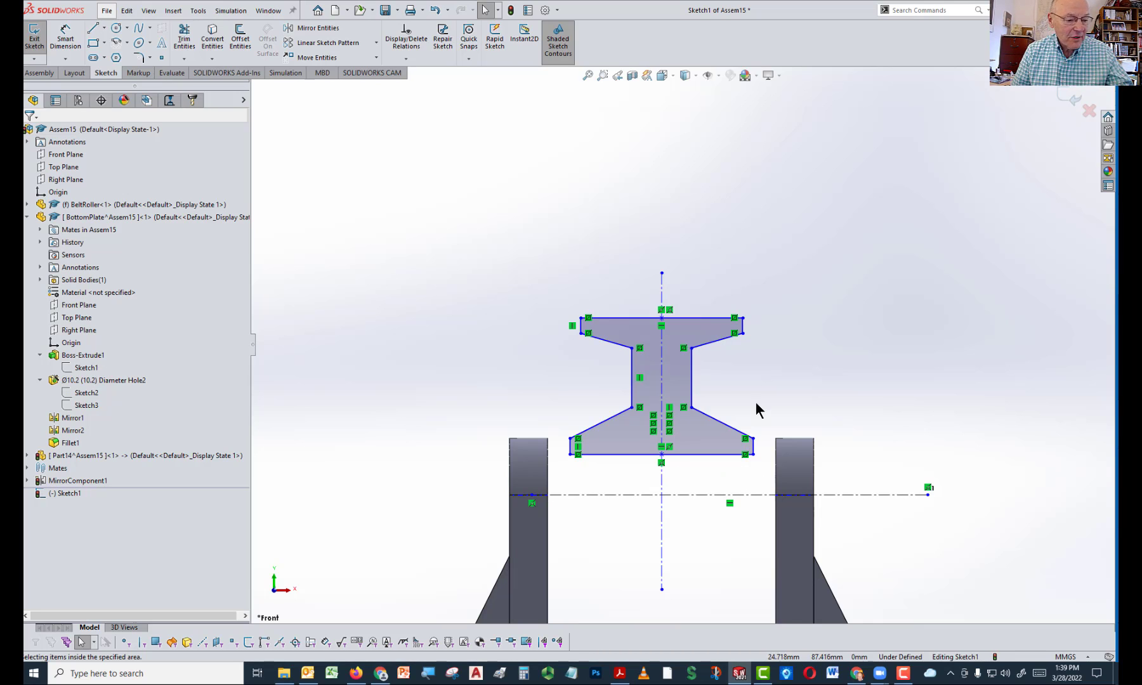
# Dimension the upper flange's width between its two vertical end edges as 265 mm
pyautogui.moveTo(806, 325); pyautogui.dragTo(834, 213, button='right')
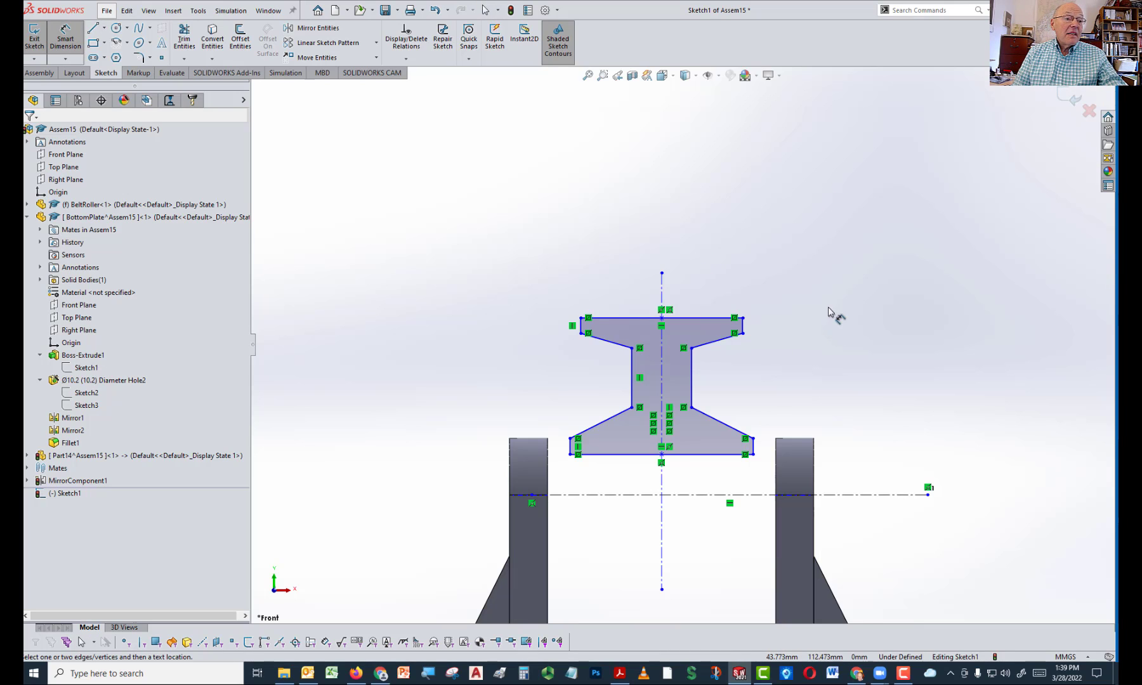
pyautogui.click(581, 325)
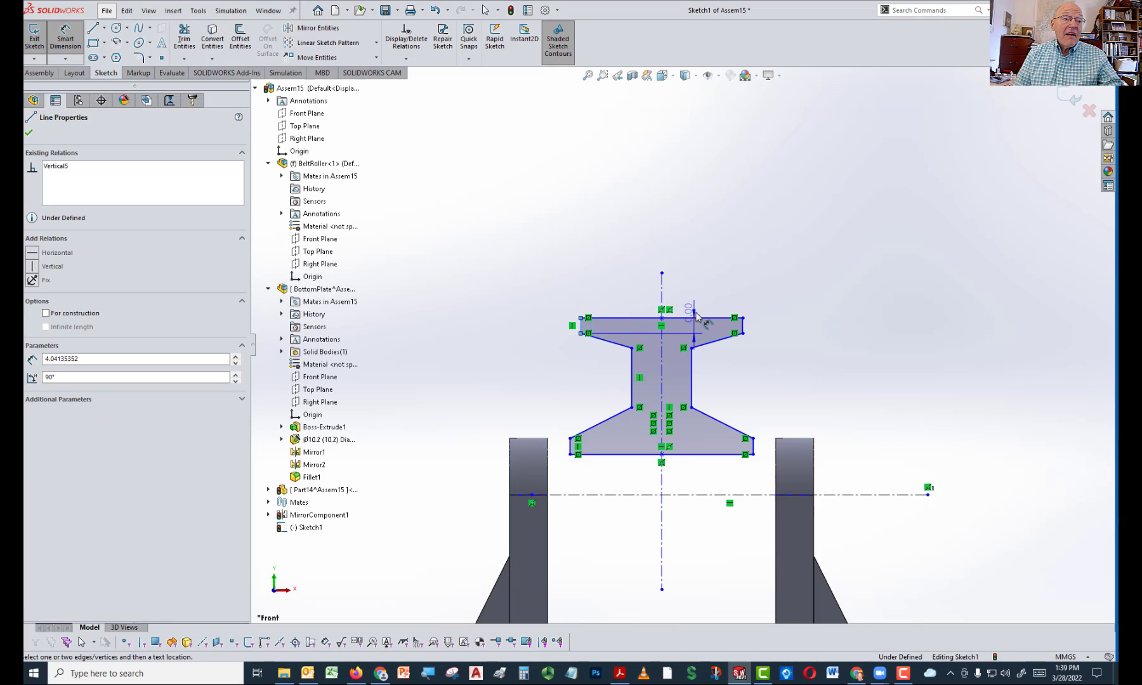
pyautogui.click(742, 325)
pyautogui.click(673, 236)
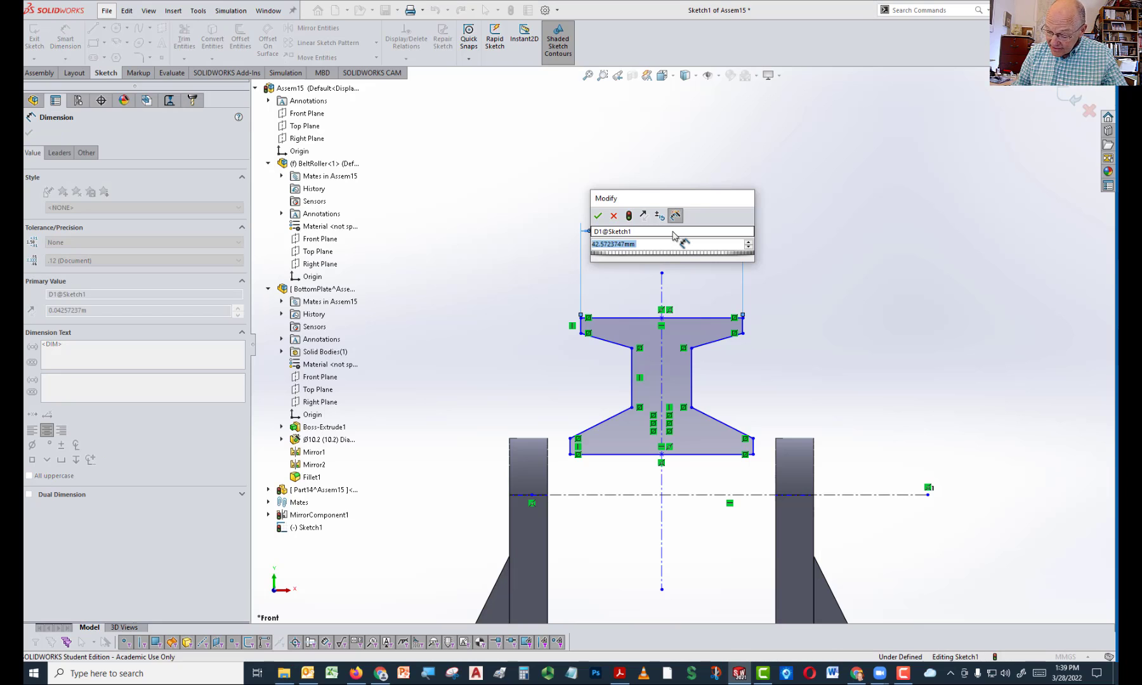
pyautogui.write('265')
pyautogui.press('Return')
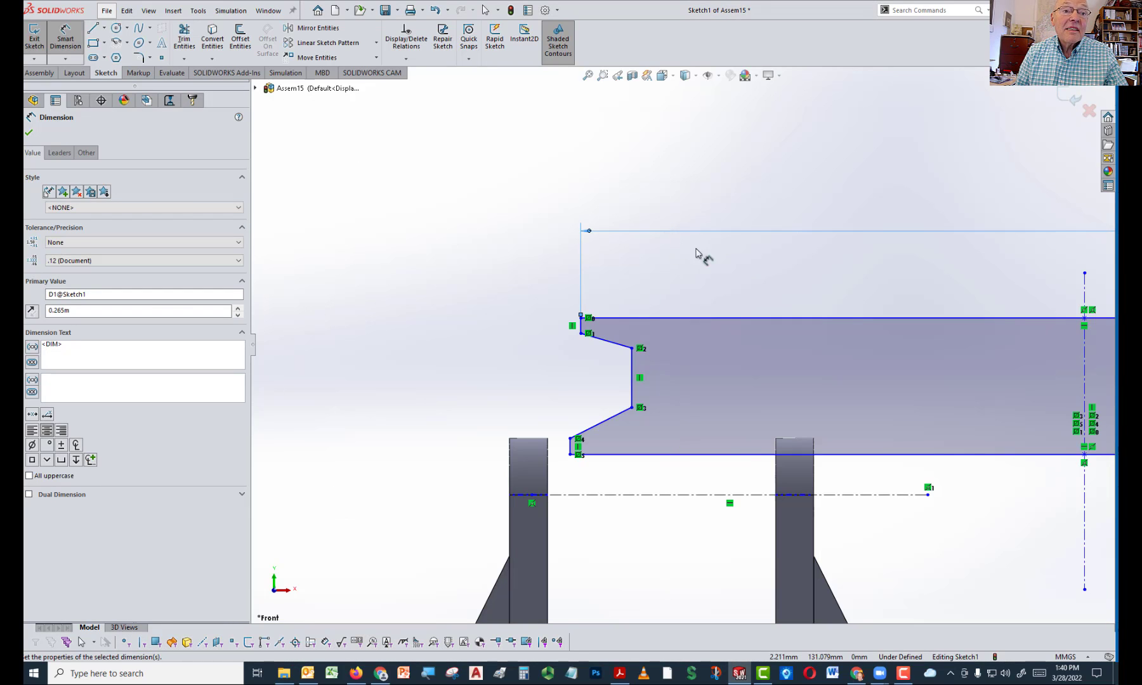
# Change the upper flange's width dimension to 26 mm
pyautogui.scroll(3, 801, 279)
pyautogui.scroll(2, 800, 279)
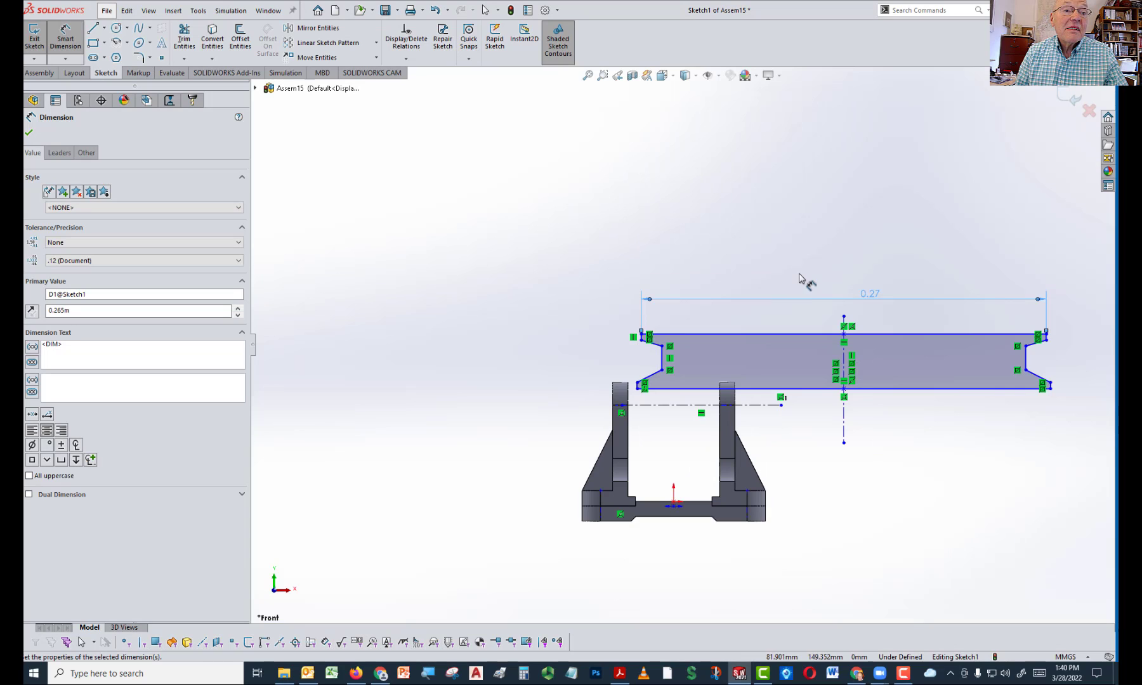
pyautogui.doubleClick(872, 294)
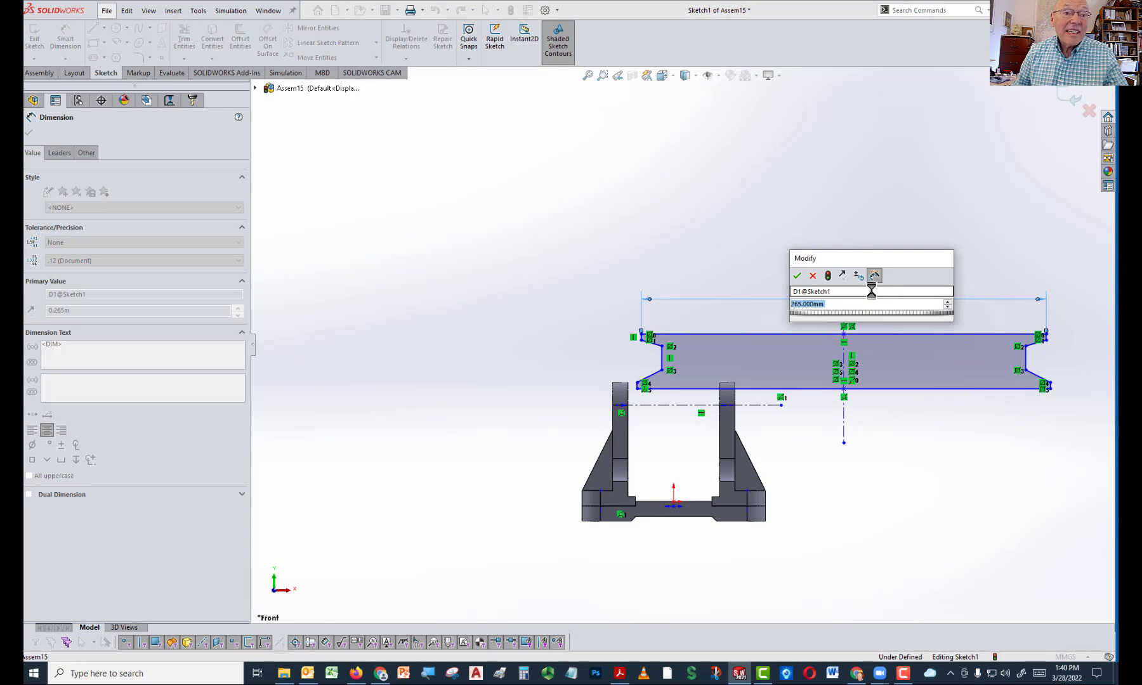
pyautogui.write('26')
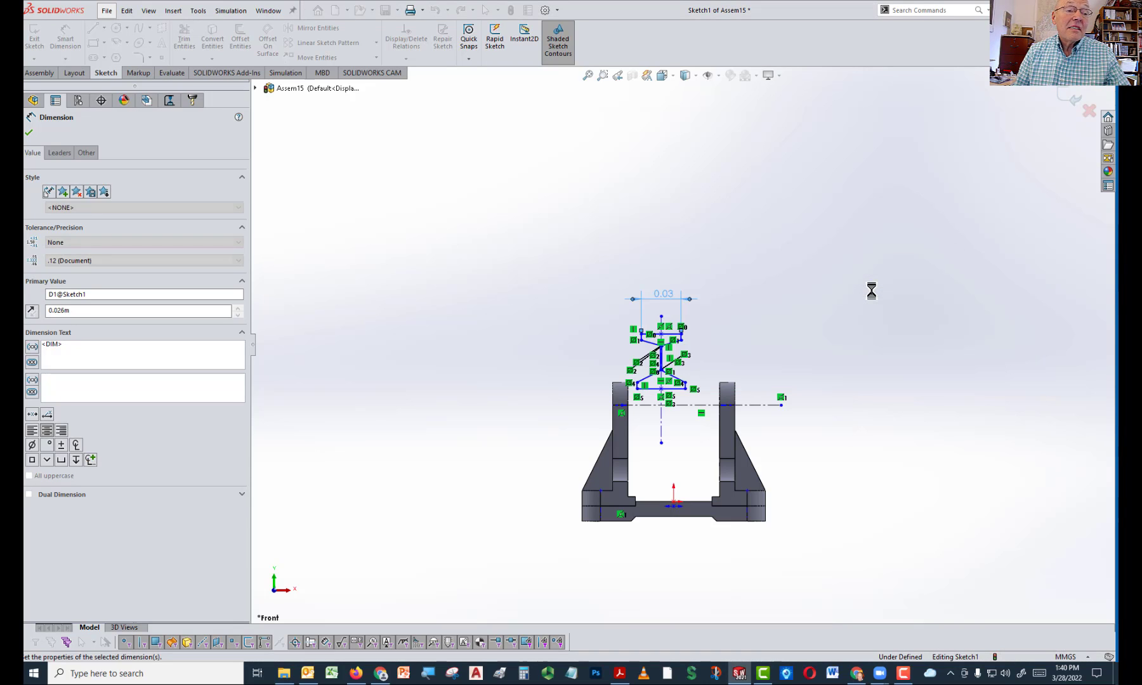
# Widen the profile's collapsed web by pulling its upper corner outward from the centerline
pyautogui.scroll(-3, 692, 346)
pyautogui.scroll(-2, 690, 348)
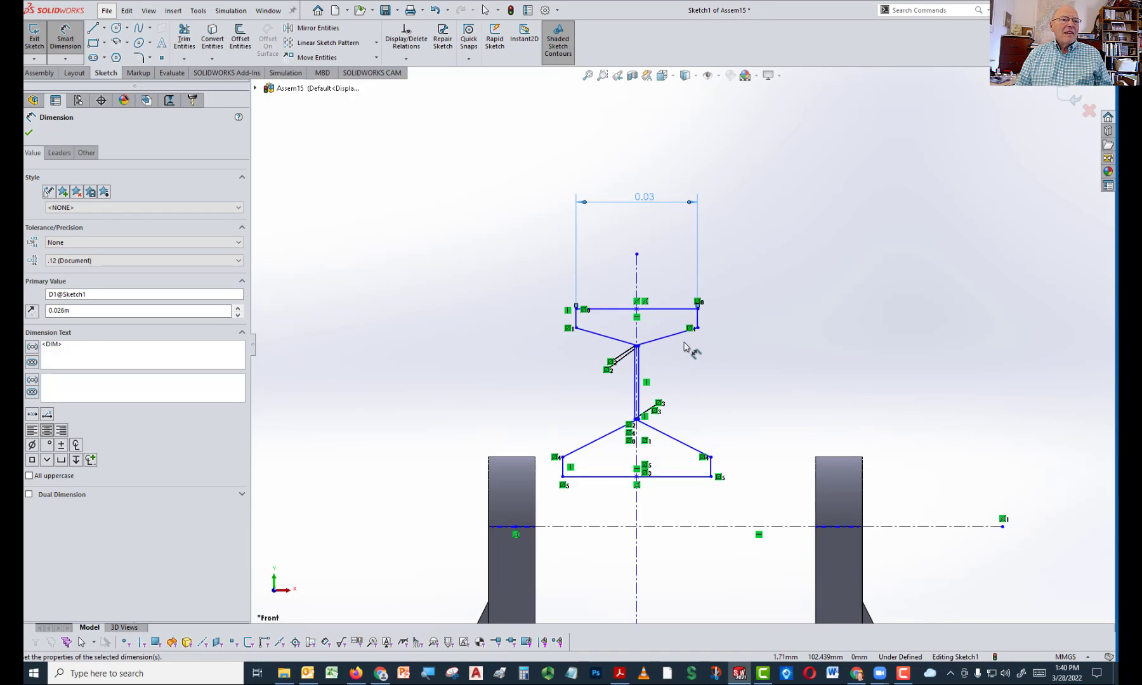
pyautogui.scroll(-2, 723, 241)
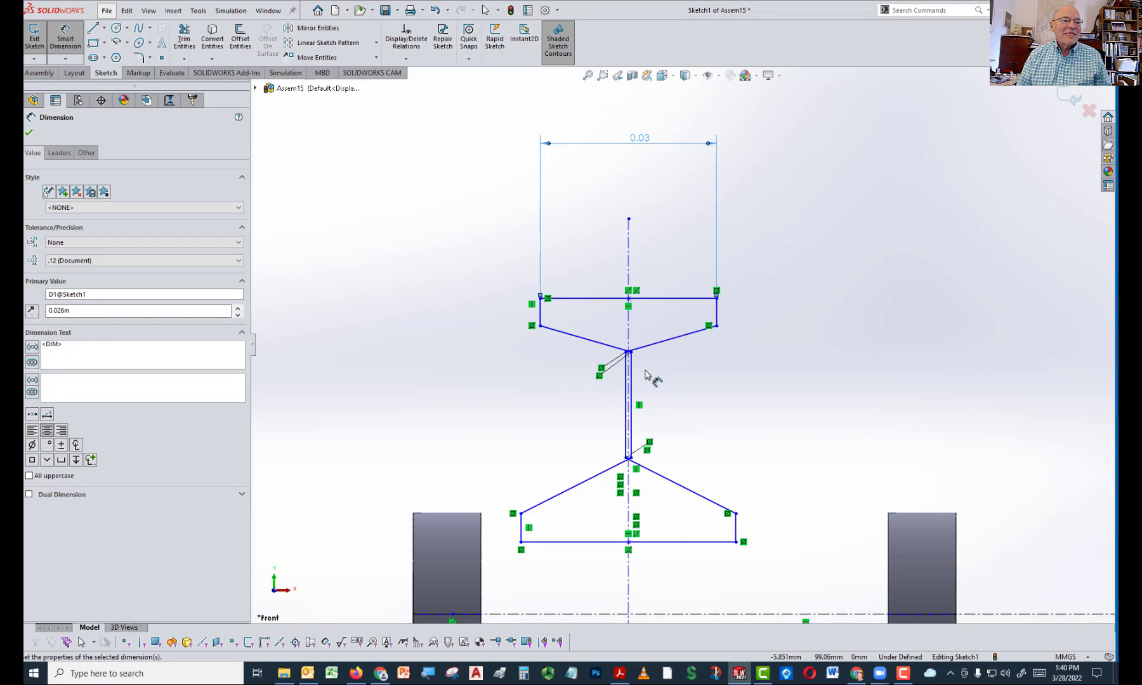
pyautogui.press('Escape')
pyautogui.moveTo(629, 353); pyautogui.dragTo(602, 356)
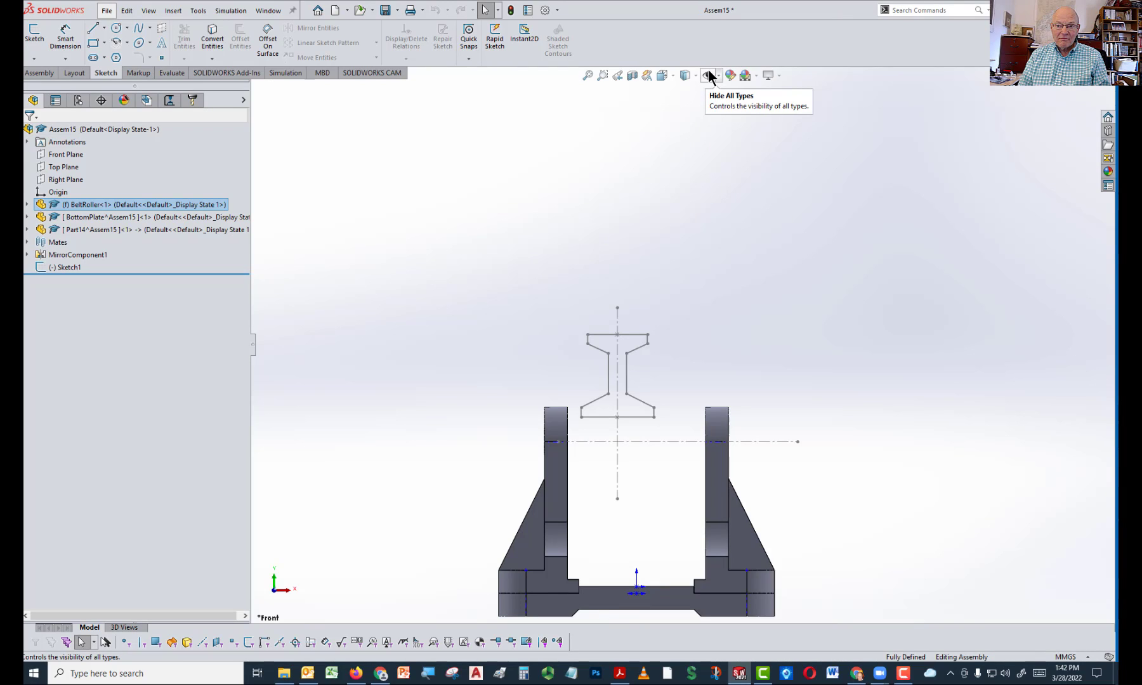
# Delete the assembly-level profile sketch, hide all item types and fit the whole assembly in the view
pyautogui.click(708, 75)
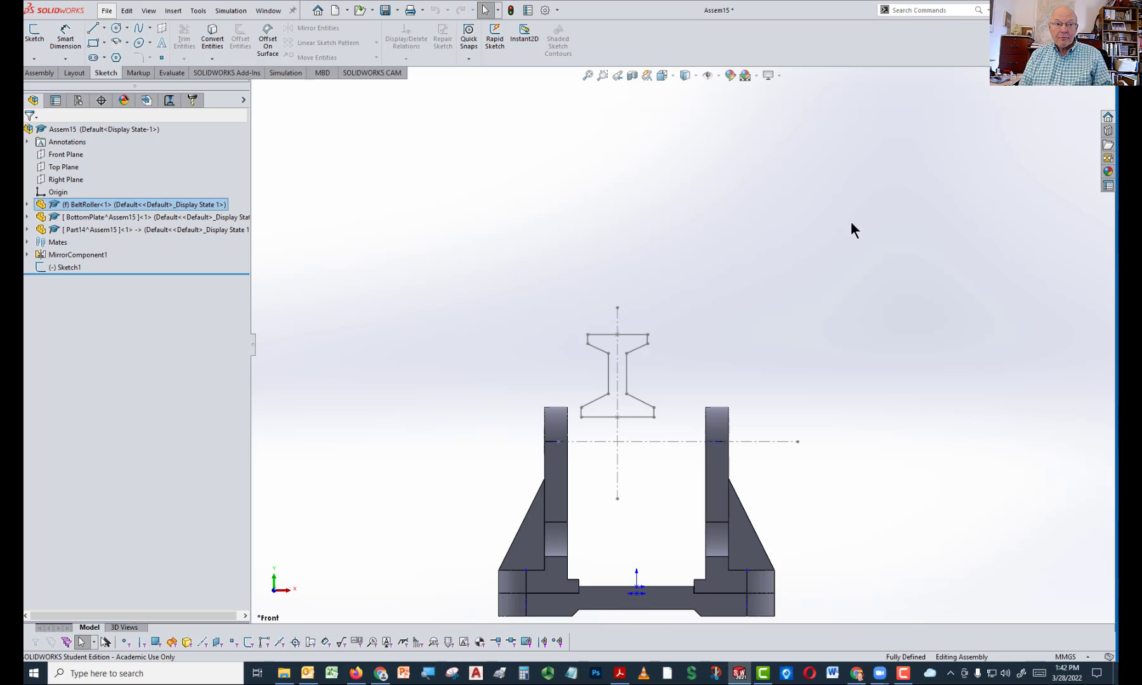
pyautogui.press('f')
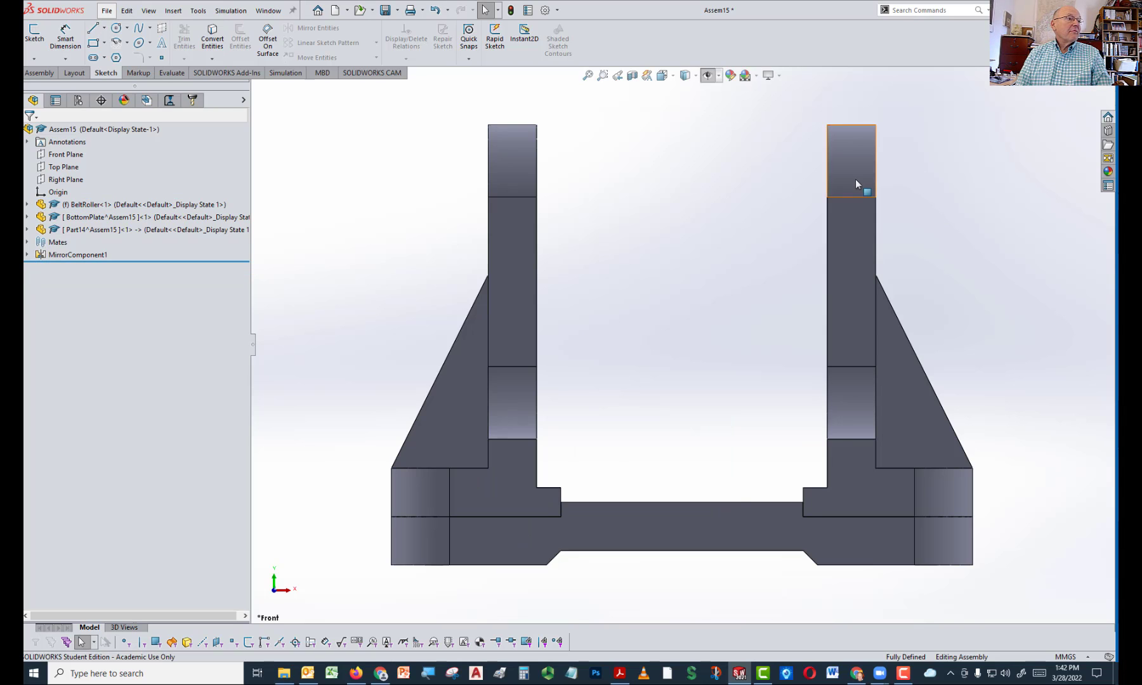
pyautogui.press('z')
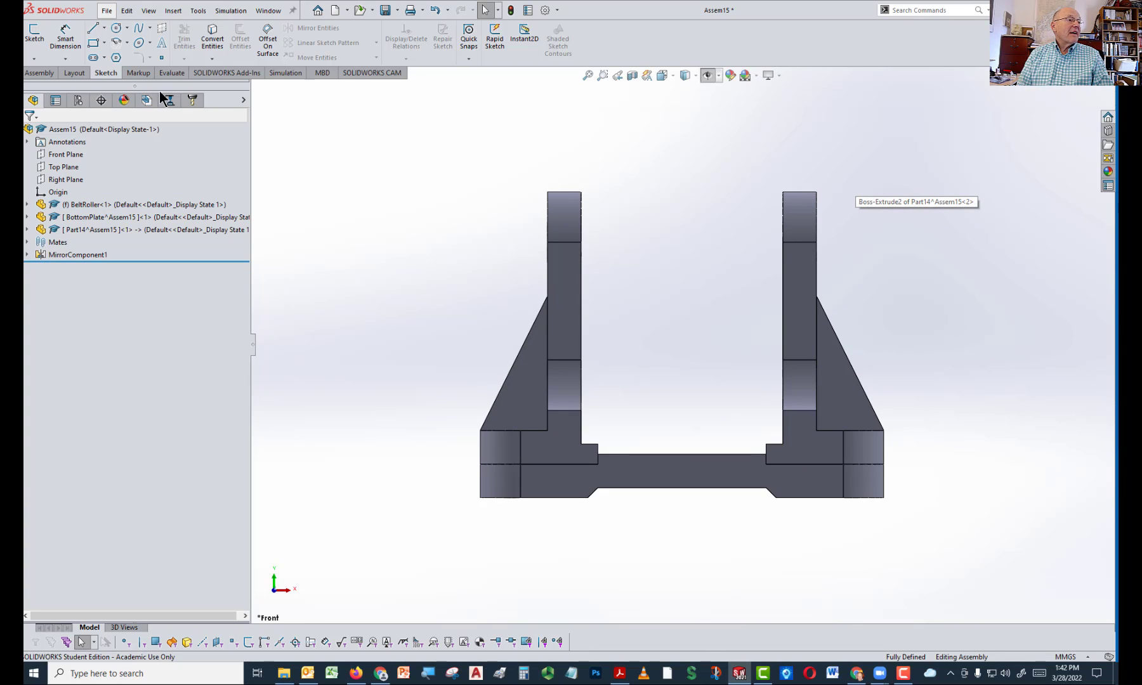
# Insert a new part positioned on the BottomPlate's Front Plane and set its units to MMGS (millimeter, gram, second)
pyautogui.click(38, 72)
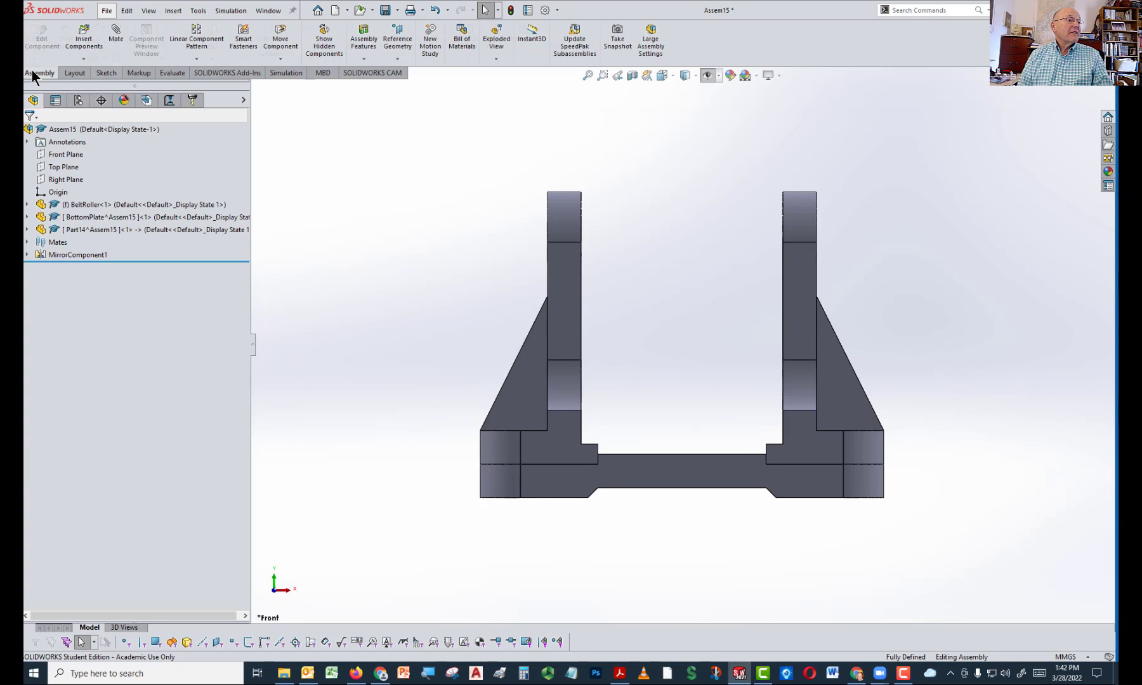
pyautogui.click(84, 58)
pyautogui.click(80, 86)
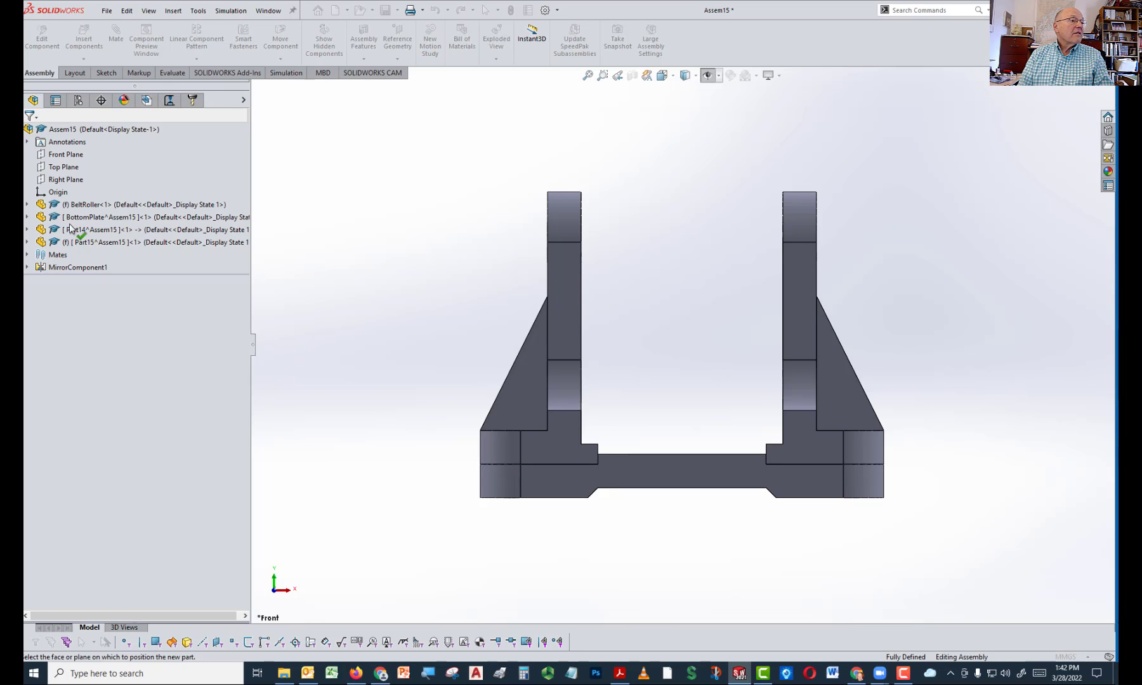
pyautogui.click(27, 217)
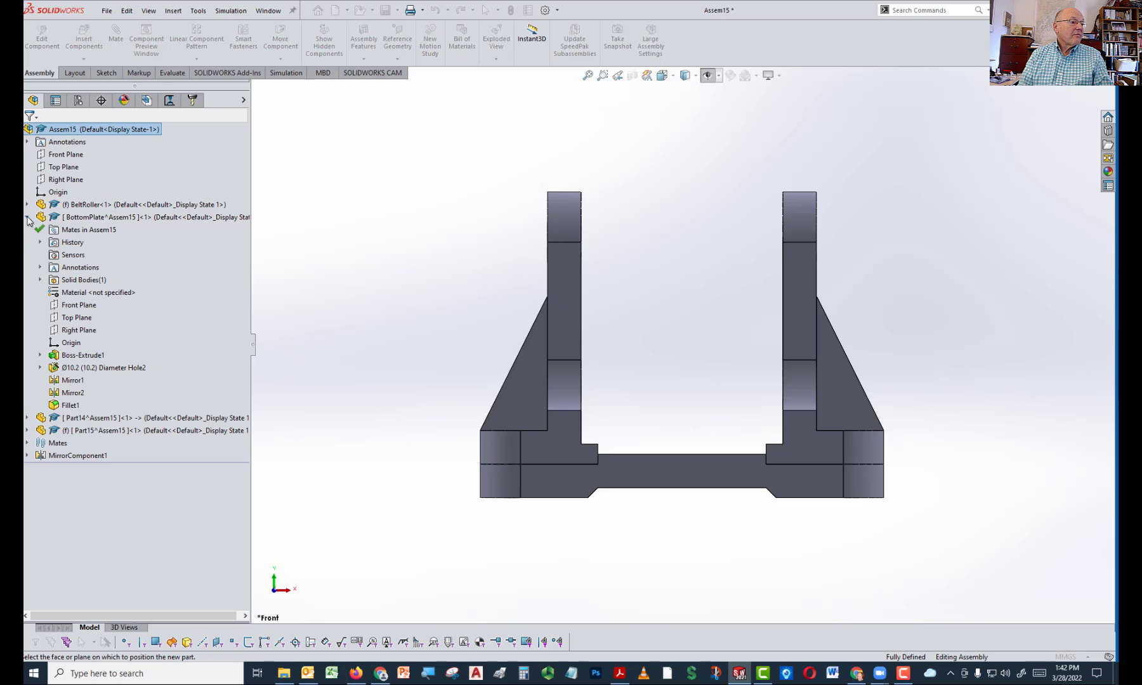
pyautogui.click(87, 320)
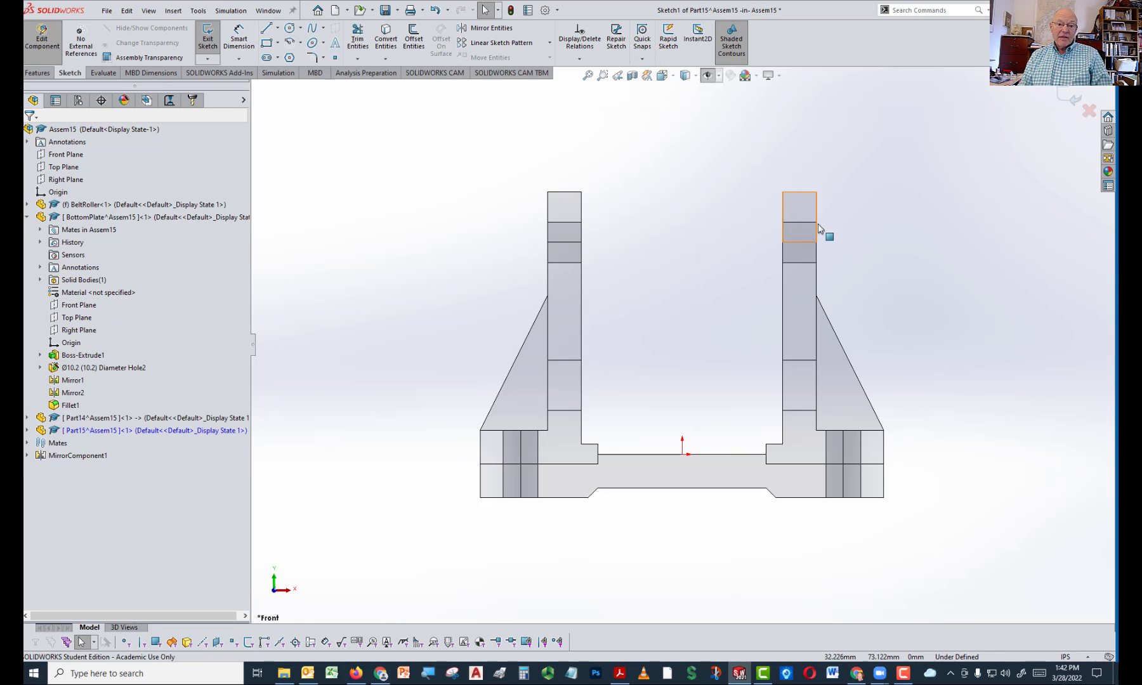
pyautogui.click(1088, 659)
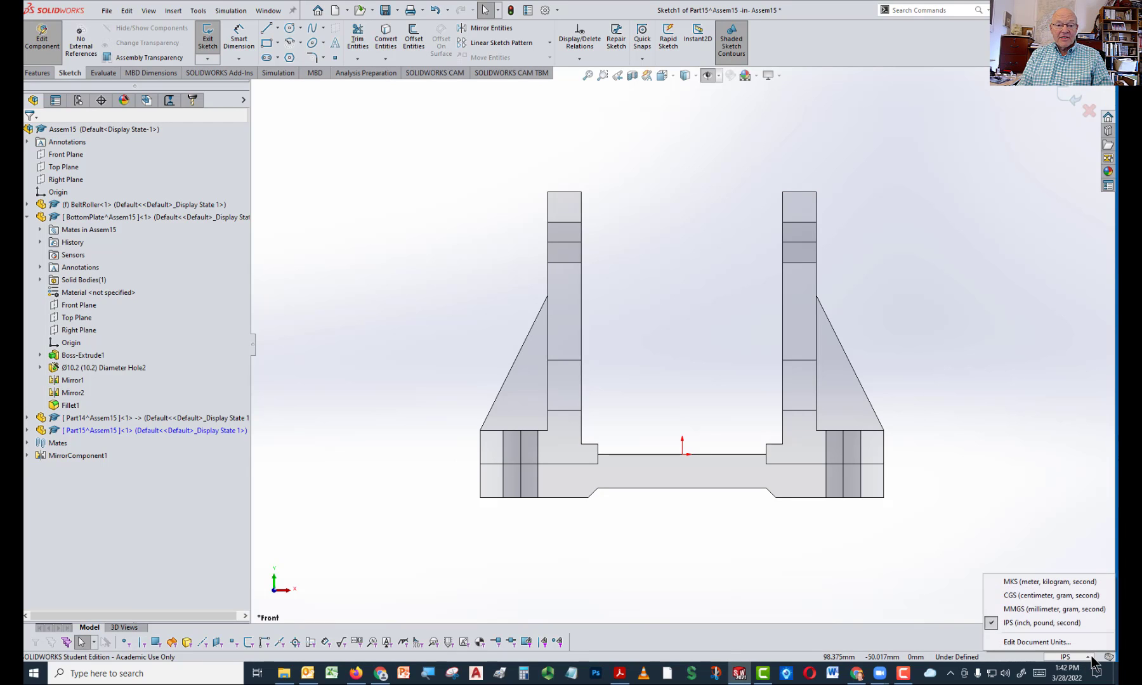
pyautogui.click(1015, 609)
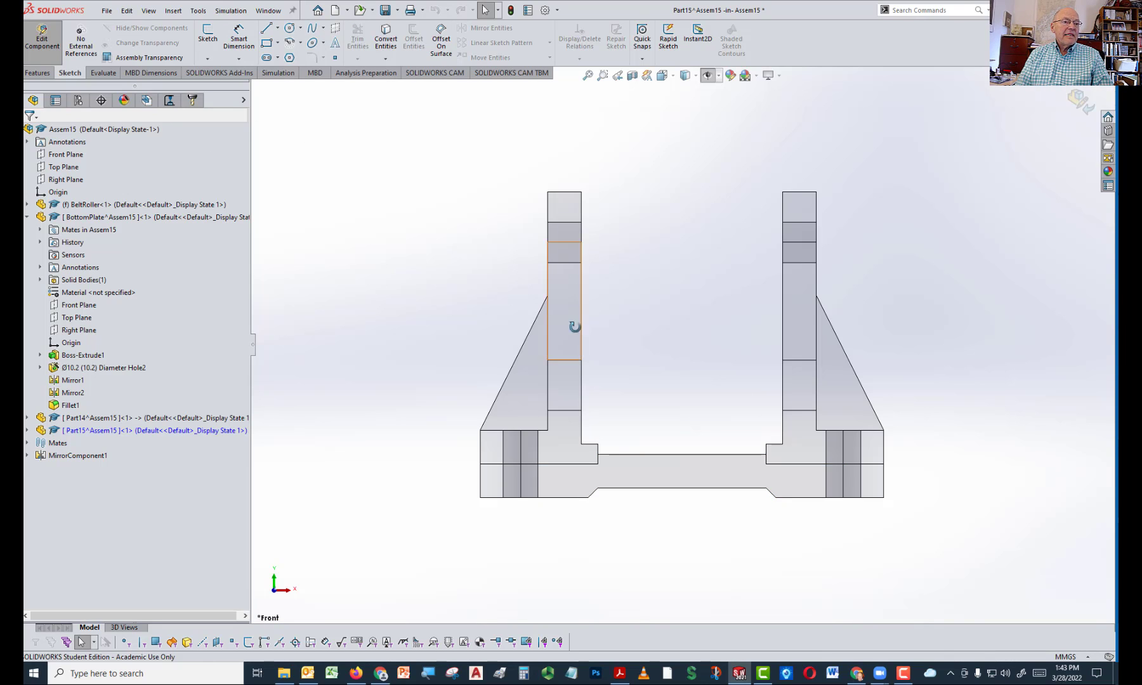
# Show the hidden item types again, including the origins and the temporary axes through the support and base plate holes
pyautogui.moveTo(572, 325); pyautogui.dragTo(625, 368, button='middle')
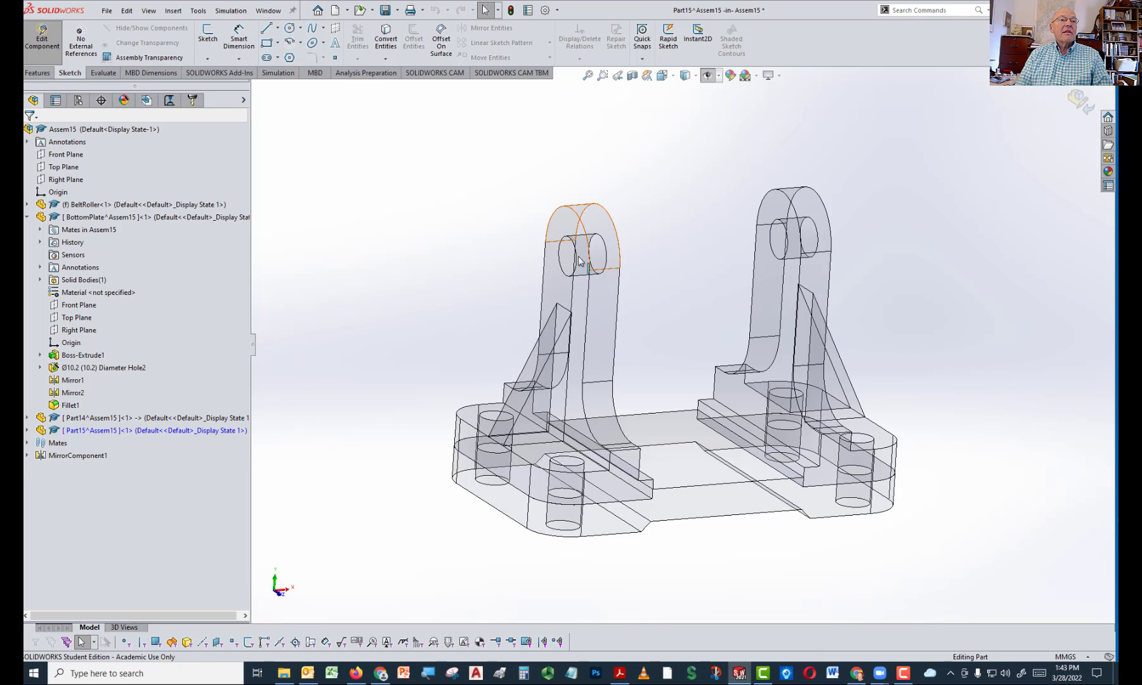
pyautogui.click(718, 76)
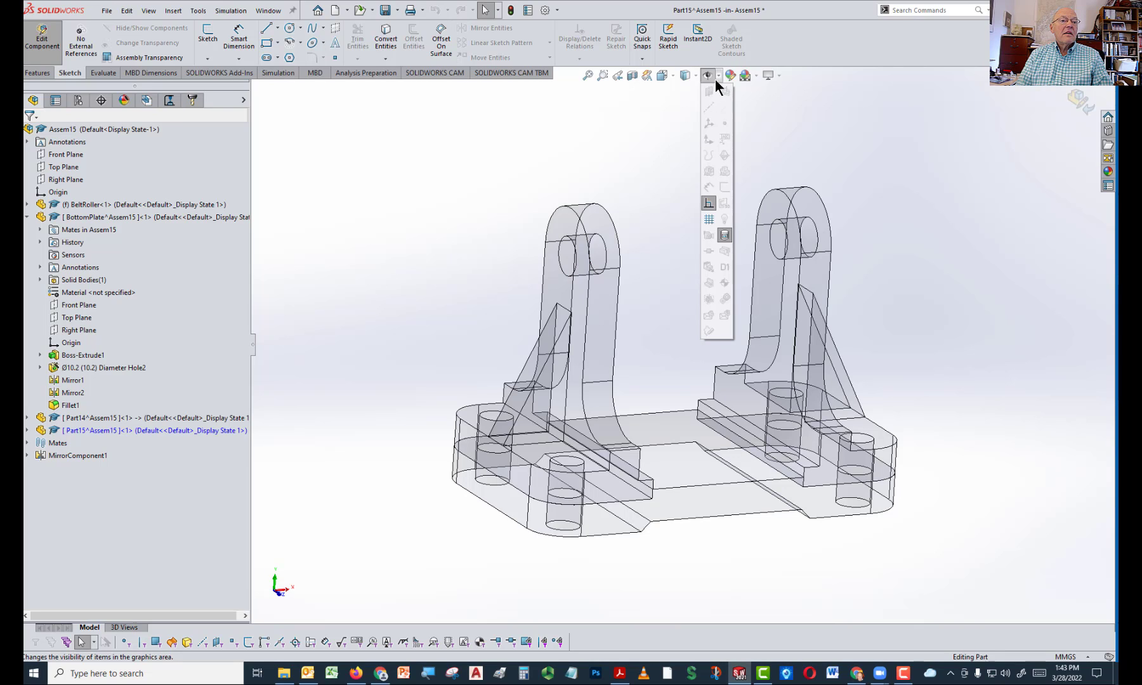
pyautogui.click(725, 107)
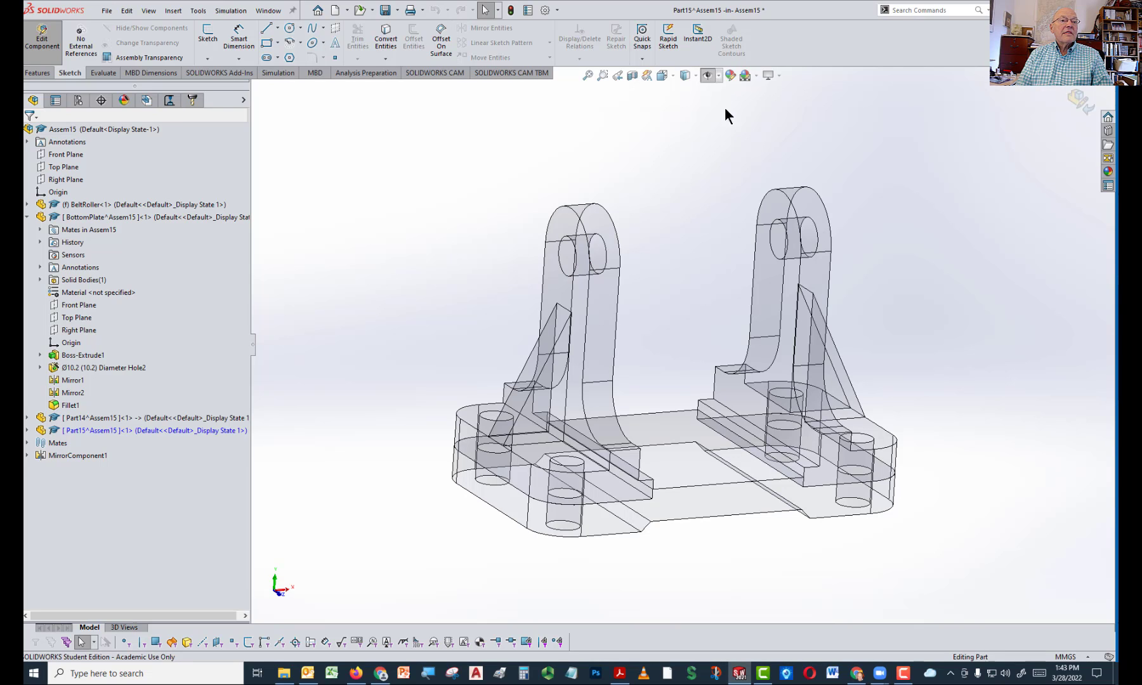
pyautogui.click(716, 75)
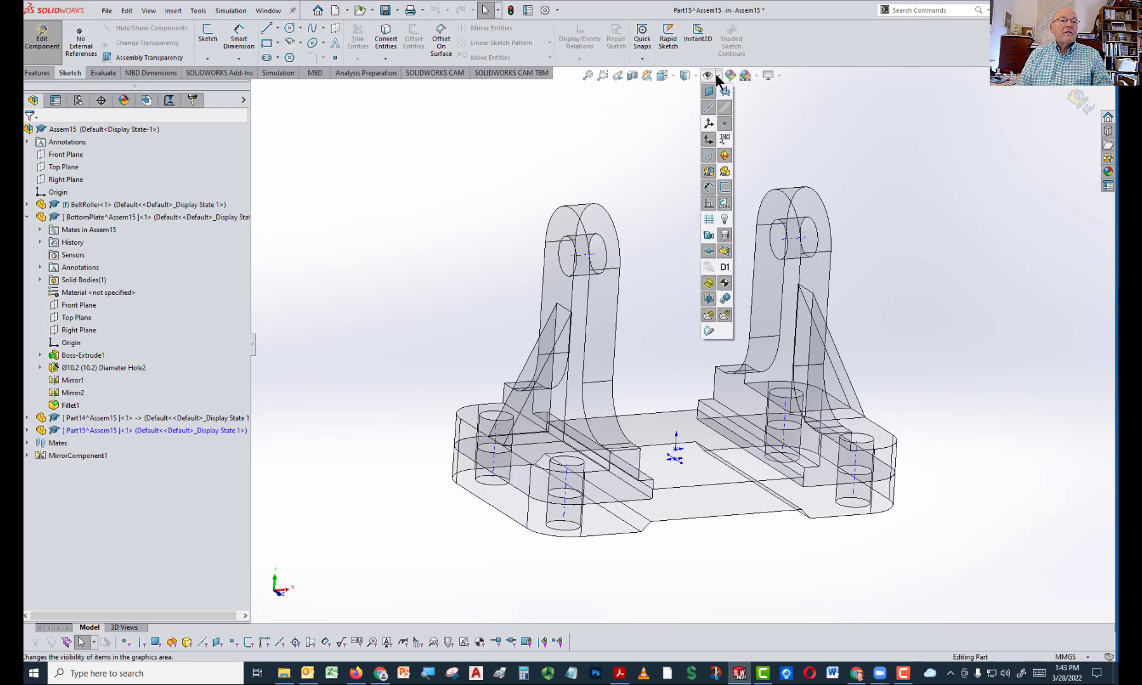
pyautogui.click(709, 104)
pyautogui.click(717, 75)
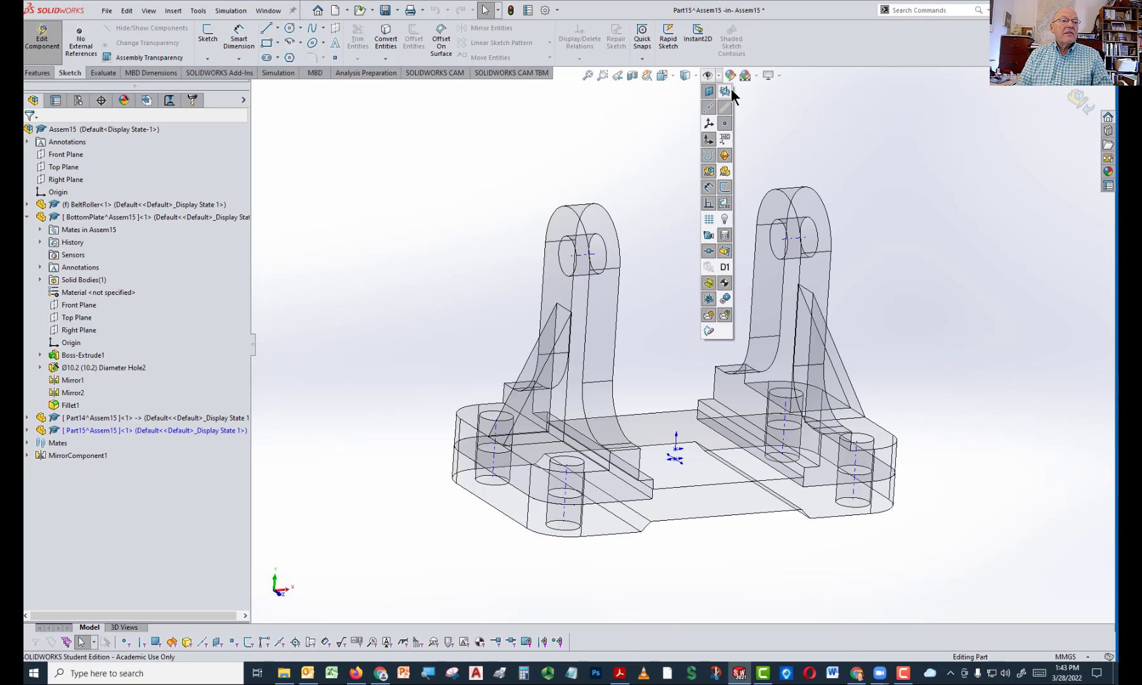
pyautogui.click(663, 102)
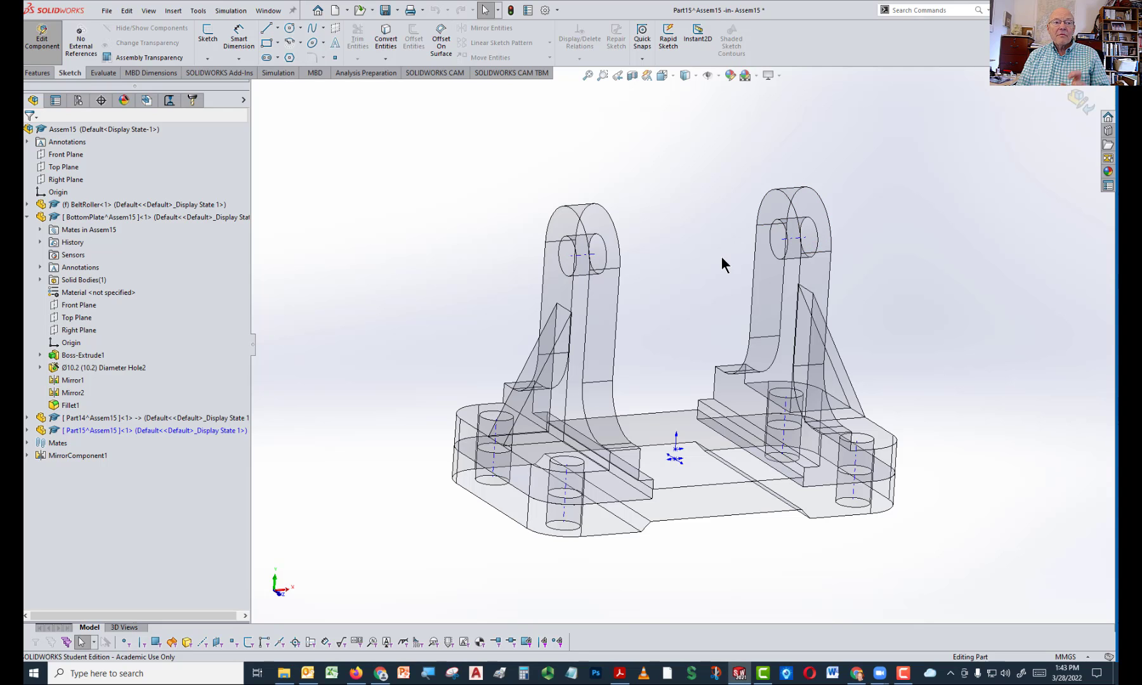
# Orient the assembly to the front view and start a Centerline sketch in the new part
pyautogui.press('space')
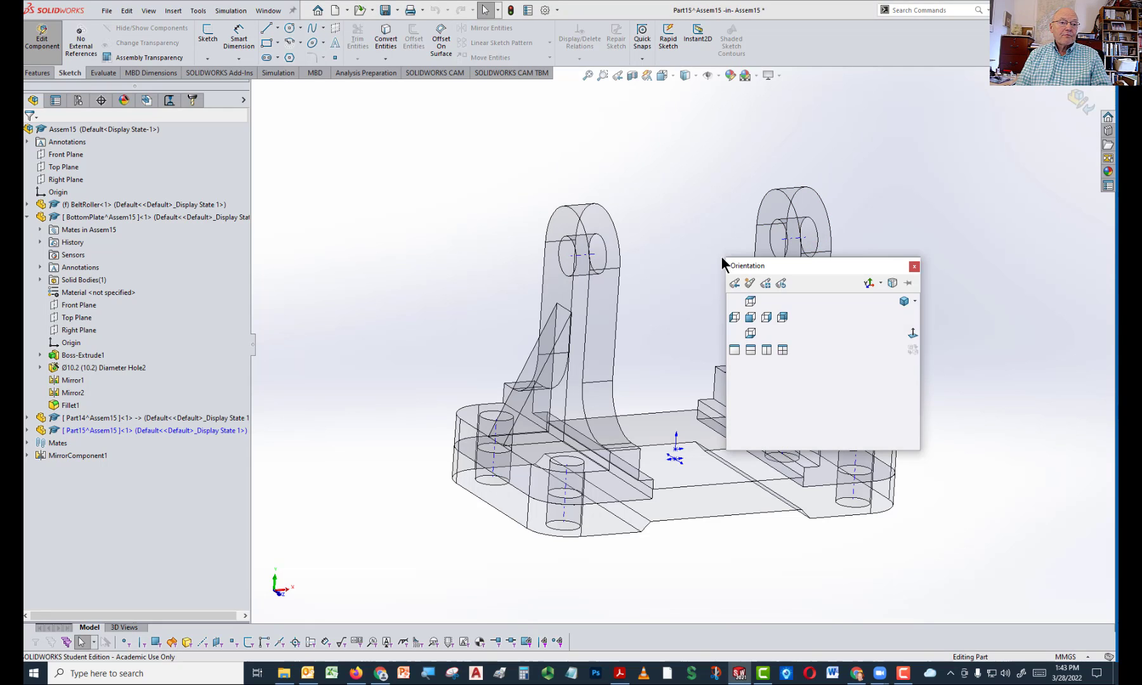
pyautogui.click(749, 318)
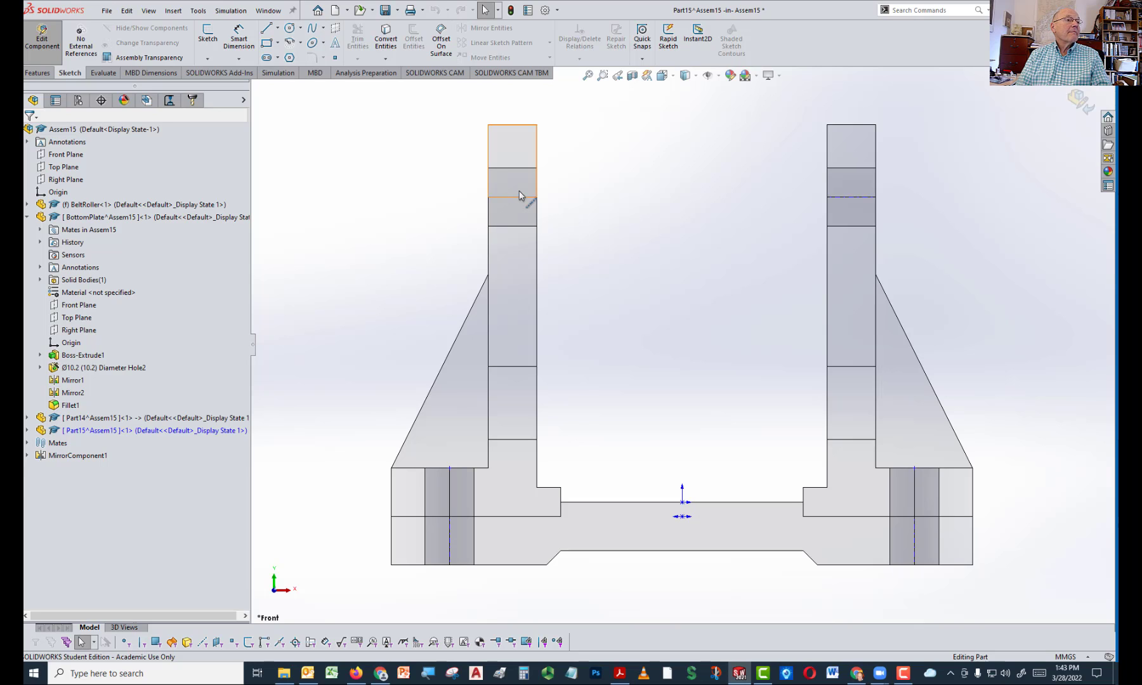
pyautogui.click(277, 26)
pyautogui.click(272, 57)
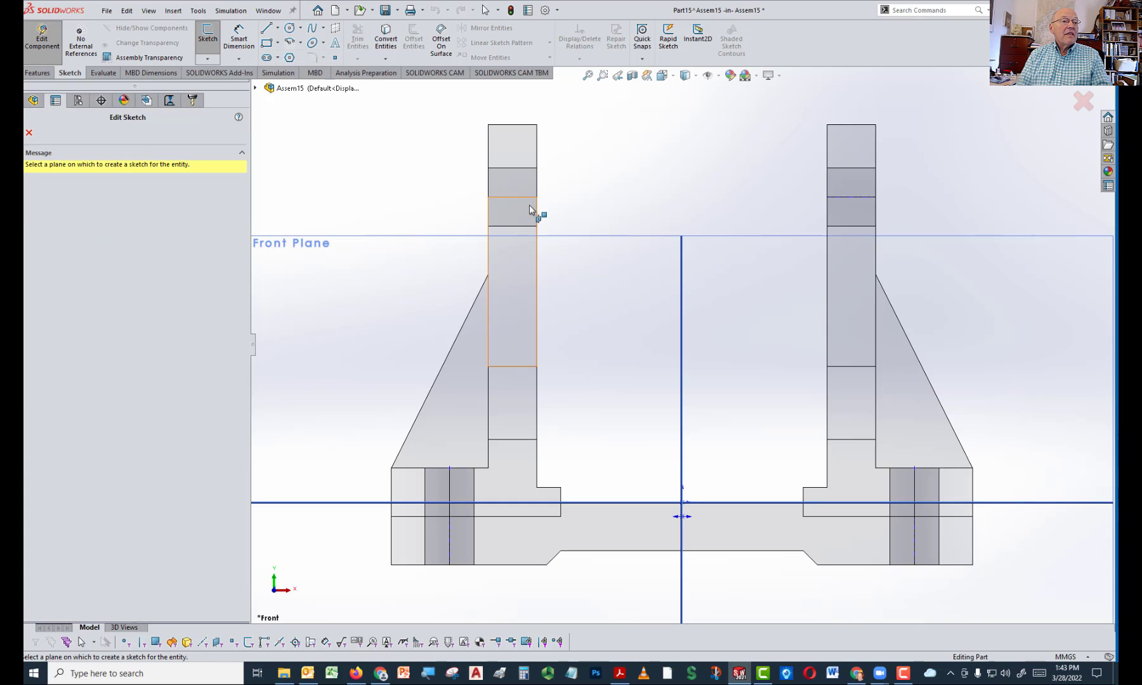
# Examine the supports' hole axes up close, at an angle and from the front
pyautogui.hotkey('ctrl', '7')
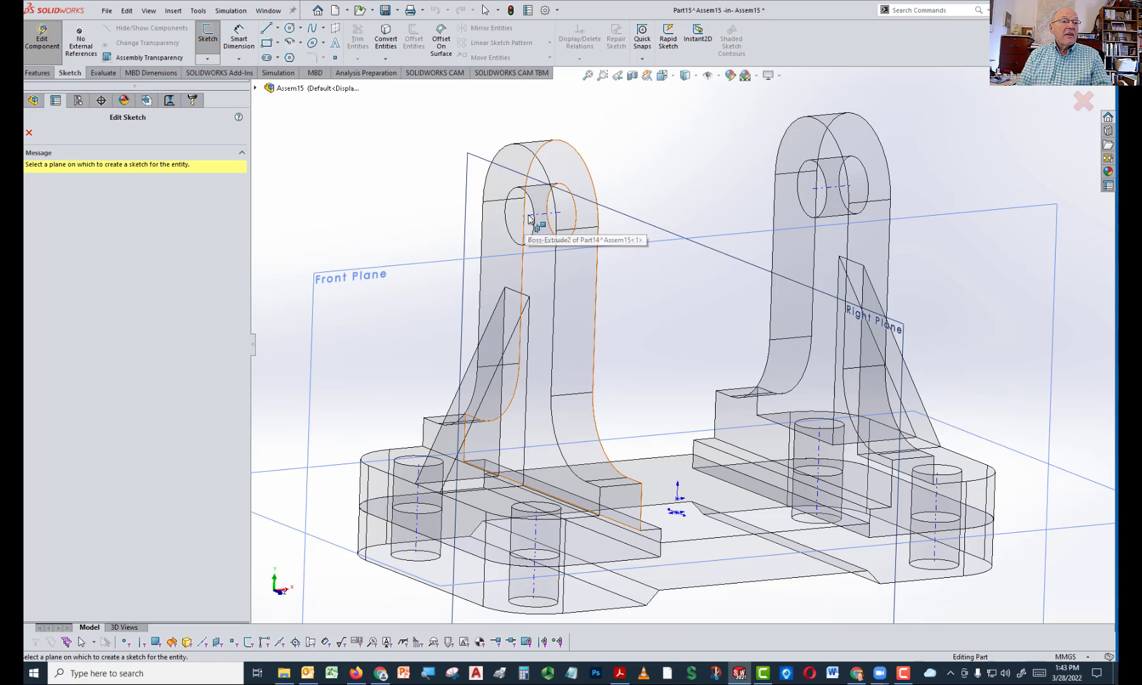
pyautogui.scroll(-5, 529, 218)
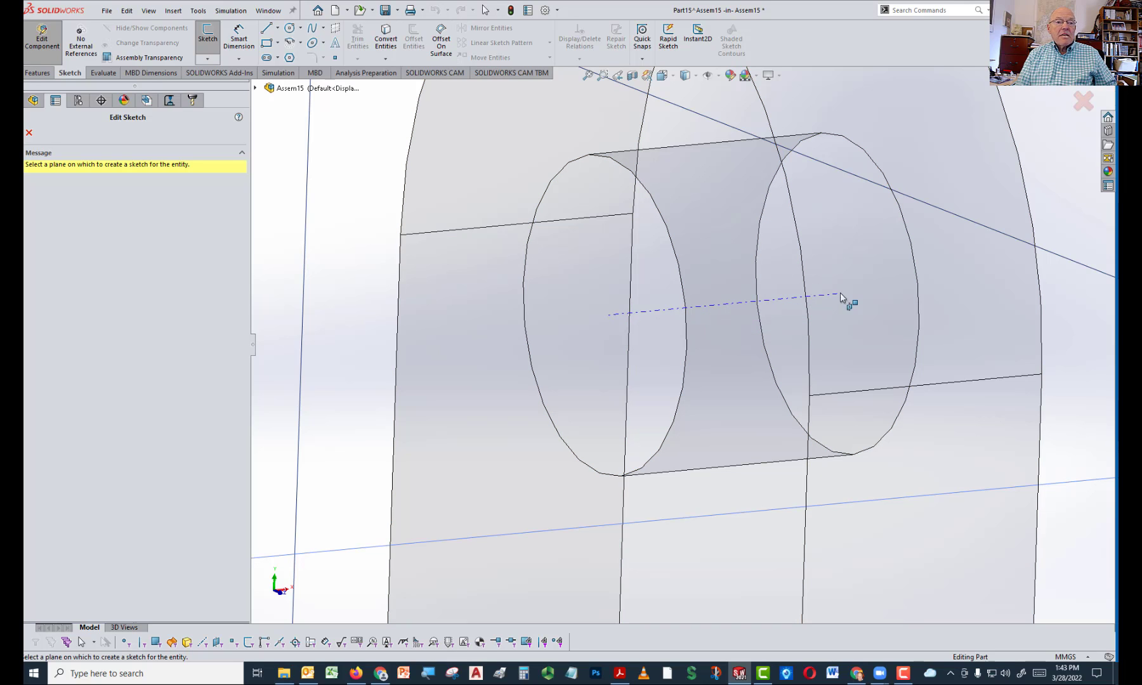
pyautogui.press('space')
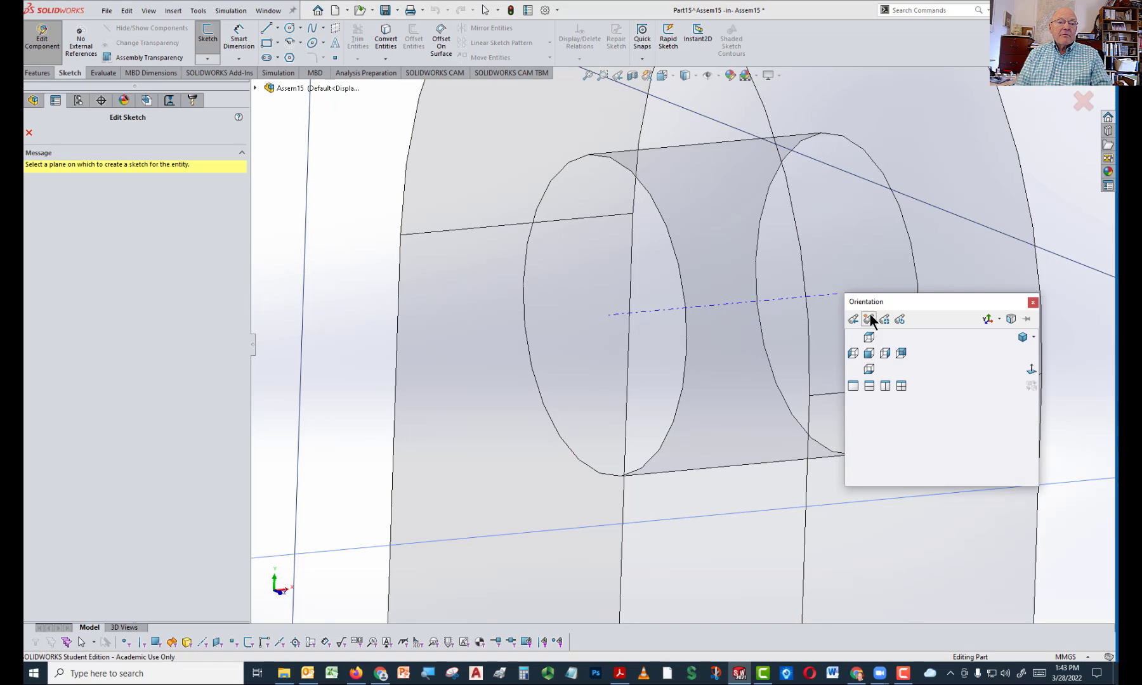
pyautogui.click(872, 351)
pyautogui.scroll(-2, 561, 199)
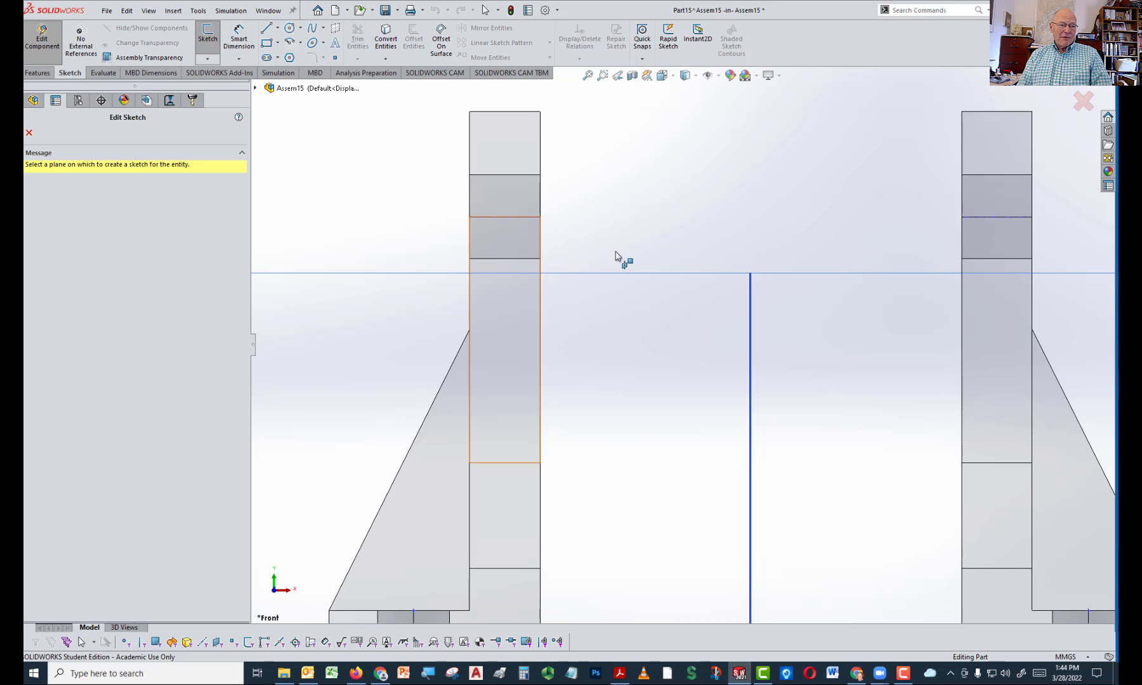
pyautogui.moveTo(619, 257); pyautogui.dragTo(645, 248, button='middle')
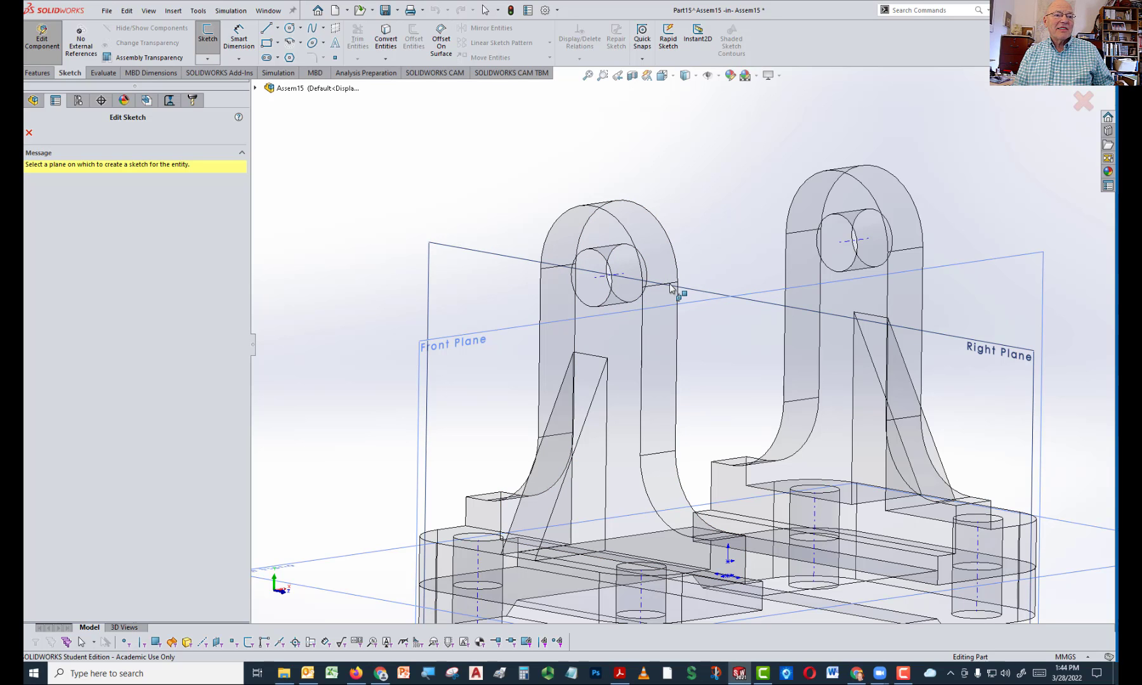
pyautogui.press('space')
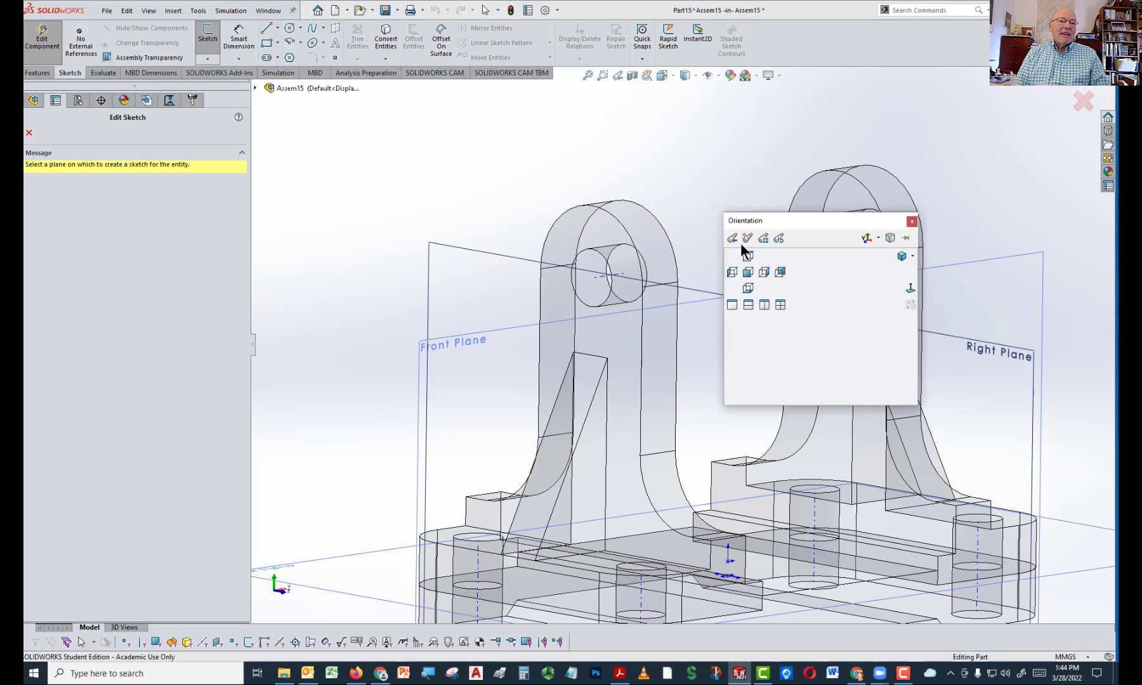
pyautogui.click(749, 271)
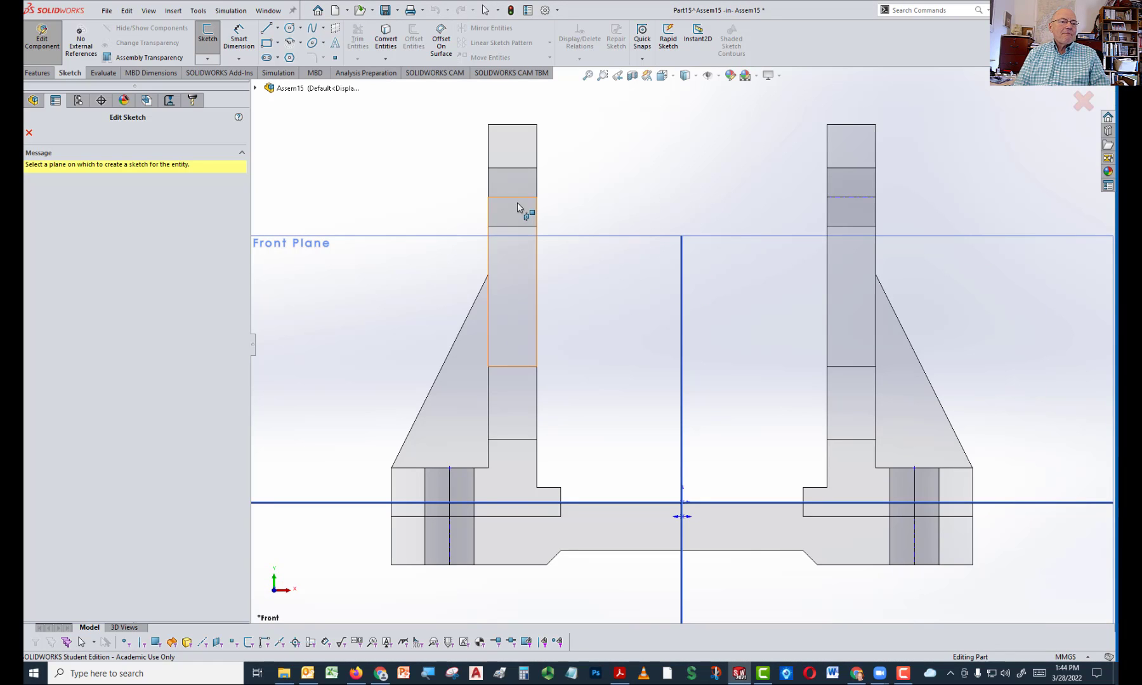
# Choose the BottomPlate's Front Plane from the assembly's feature tree as the plane for the new part's centerline sketch
pyautogui.click(201, 641)
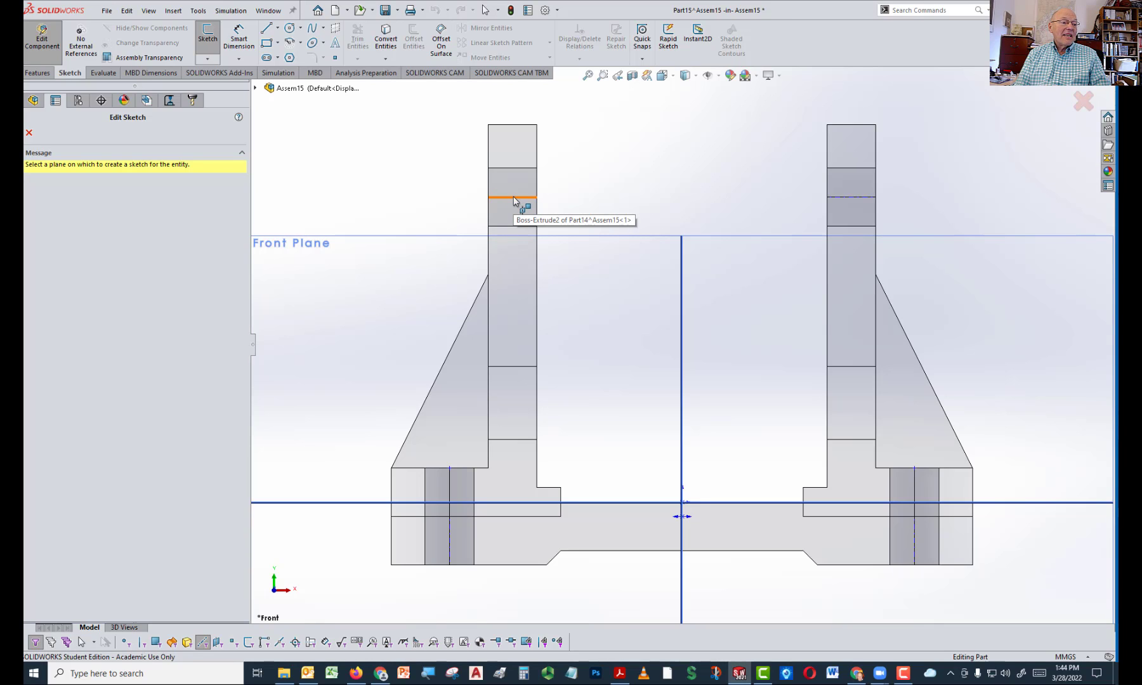
pyautogui.click(205, 641)
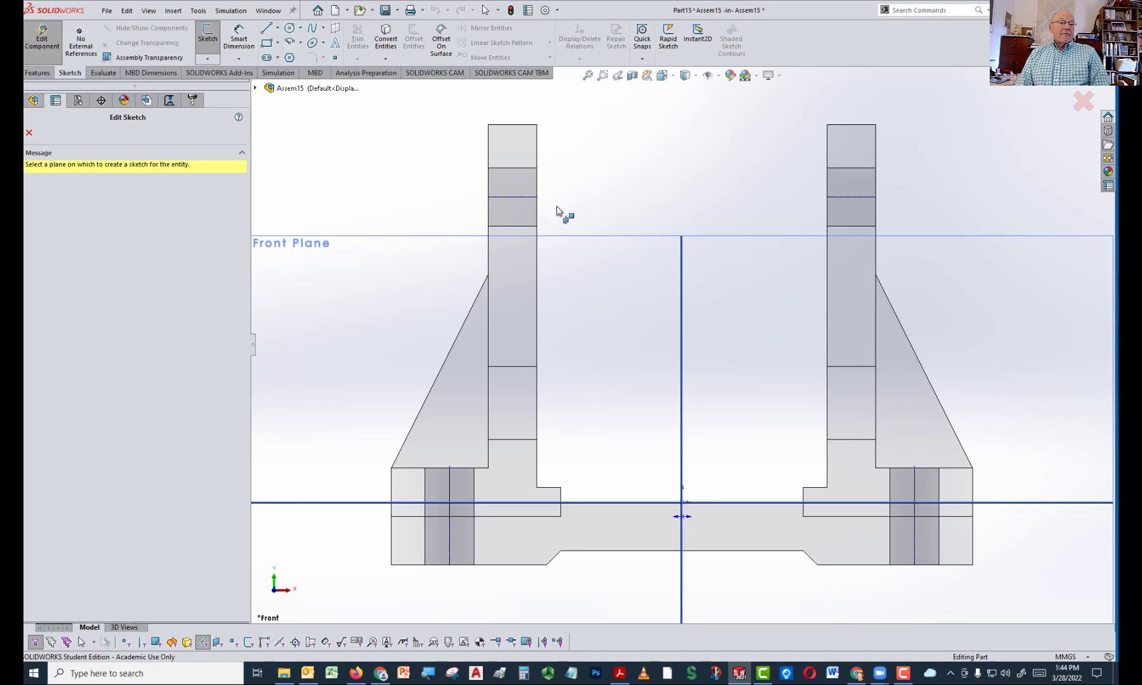
pyautogui.press('z')
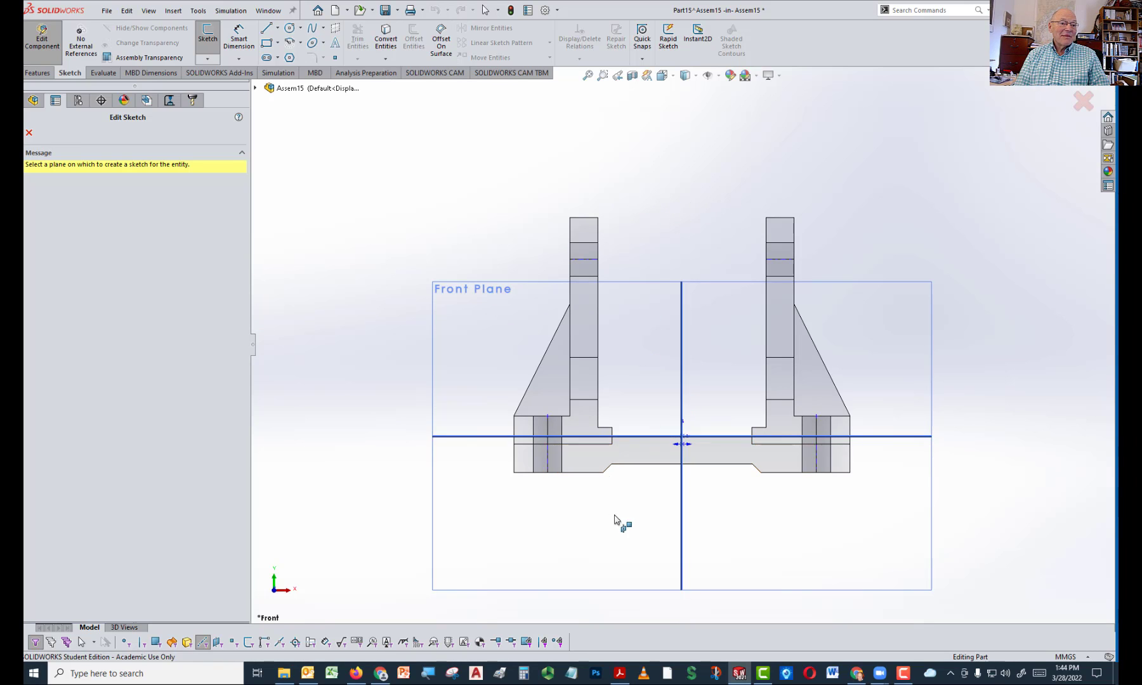
pyautogui.moveTo(619, 523); pyautogui.dragTo(656, 566, button='middle')
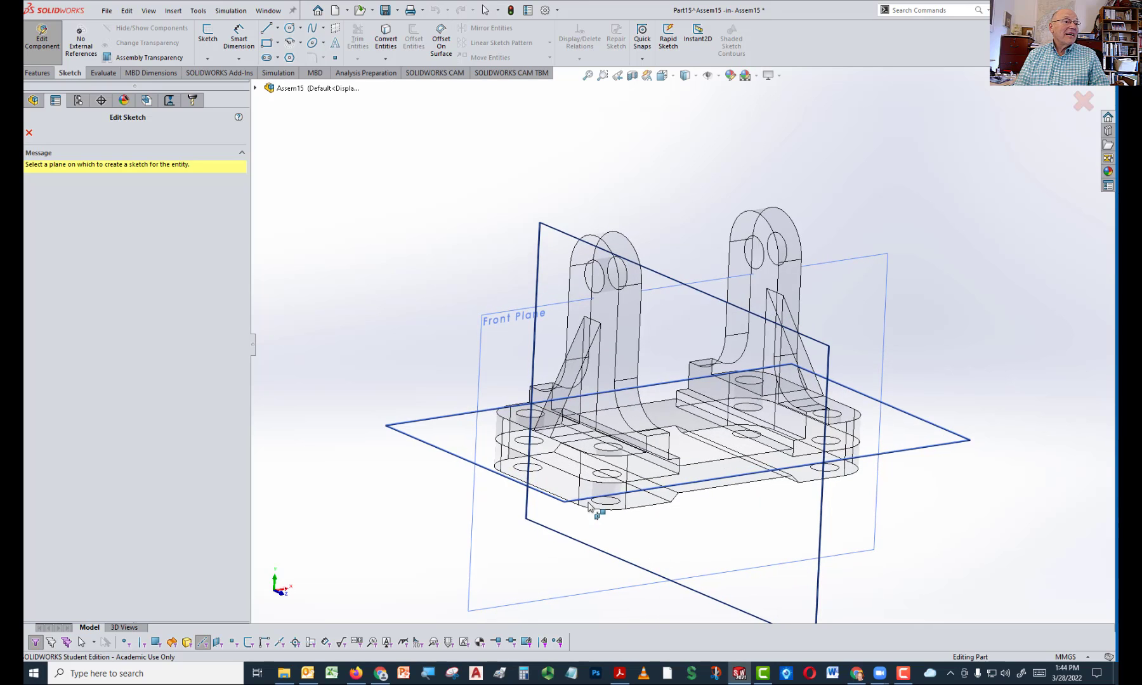
pyautogui.moveTo(590, 506); pyautogui.dragTo(612, 509, button='middle')
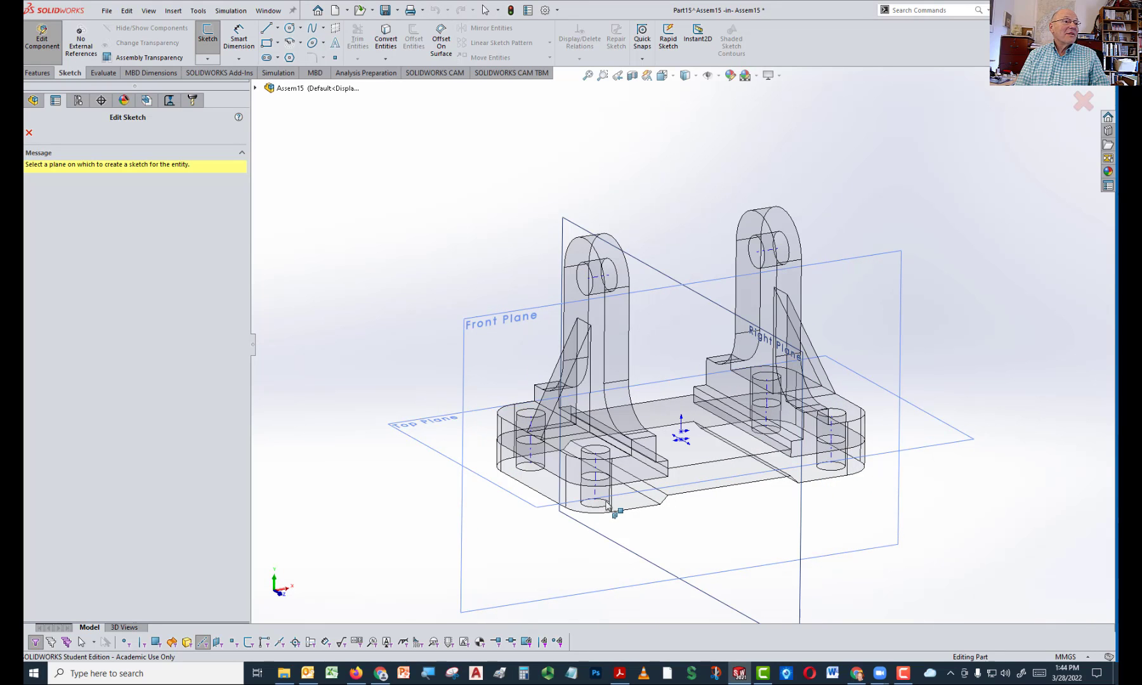
pyautogui.click(256, 89)
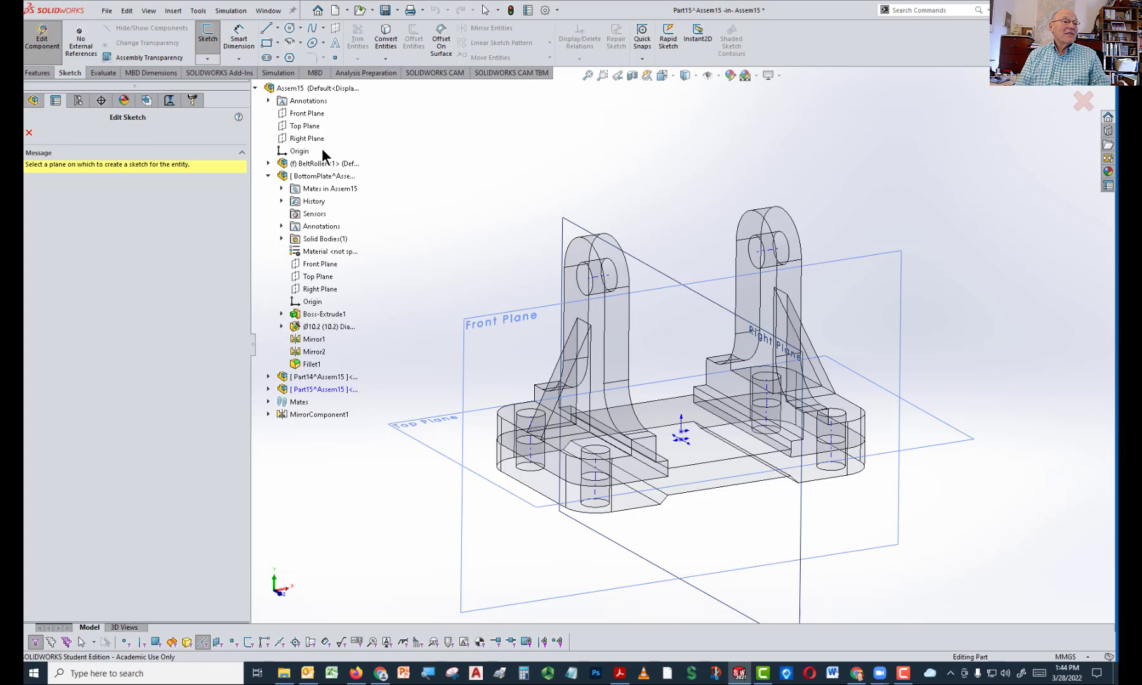
pyautogui.click(318, 266)
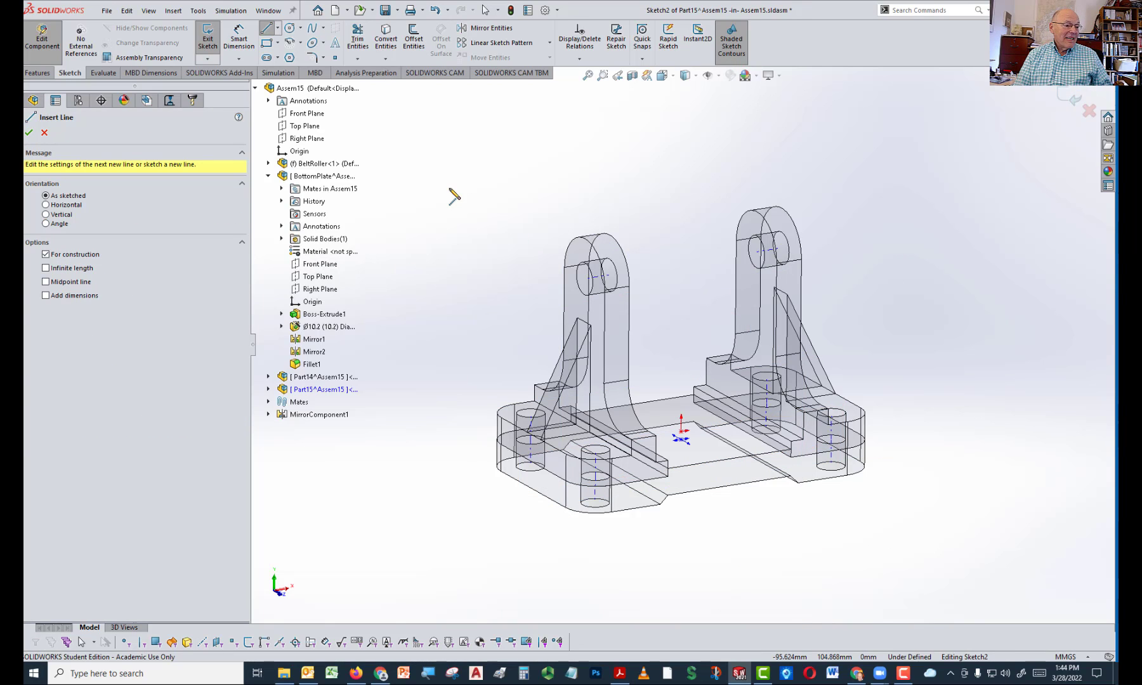
# With a selection filter set, sketch a horizontal centerline about 103 mm long from one support's hole axis to beyond the opposite support
pyautogui.click(277, 643)
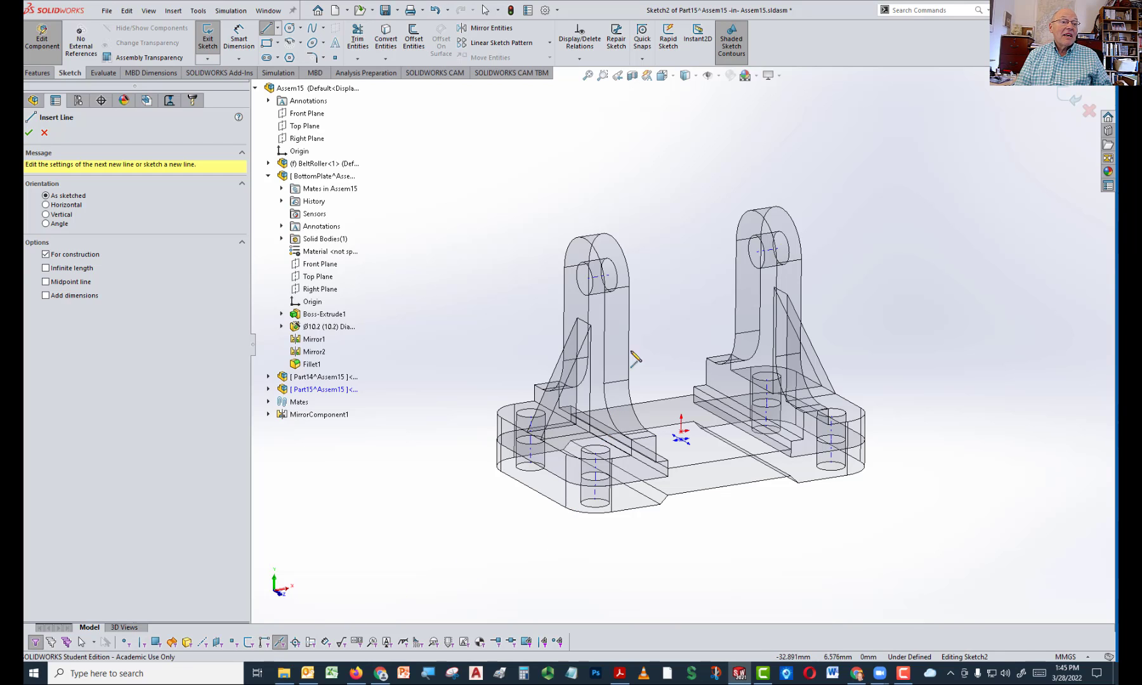
pyautogui.press('space')
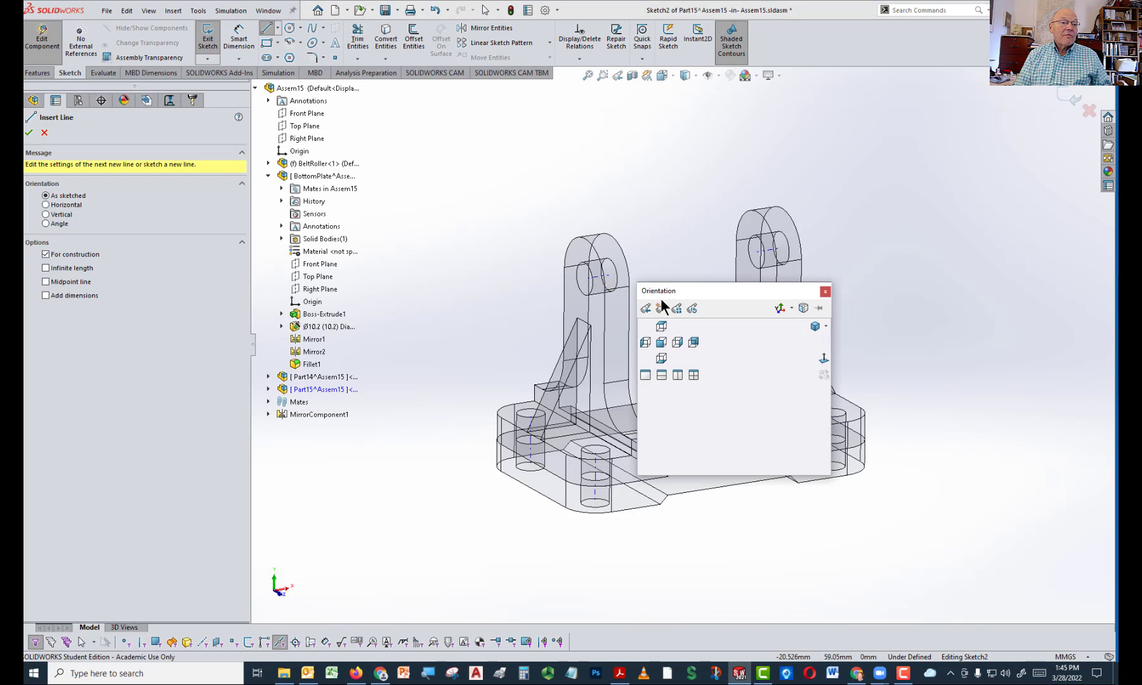
pyautogui.click(663, 345)
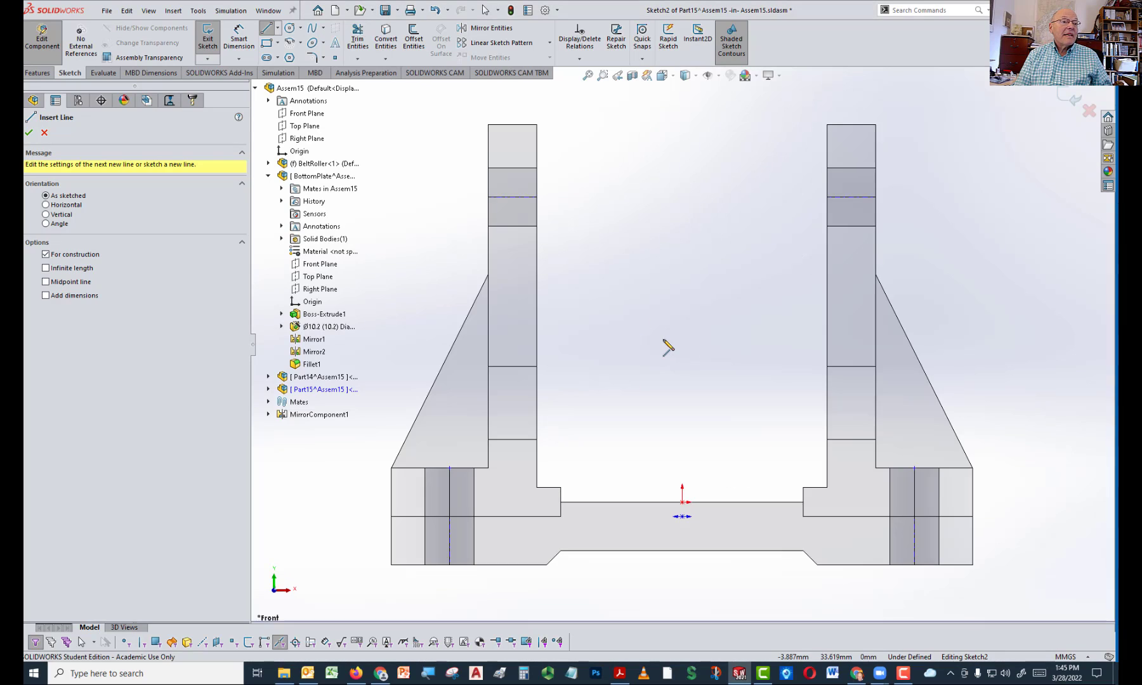
pyautogui.click(511, 197)
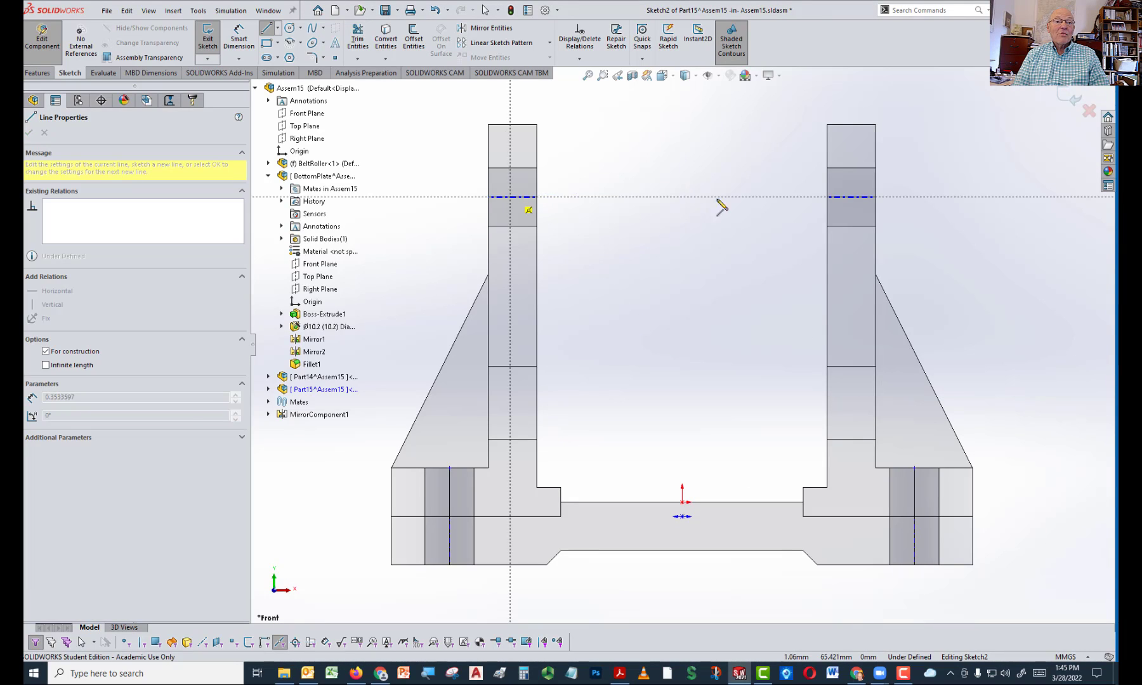
pyautogui.click(1011, 197)
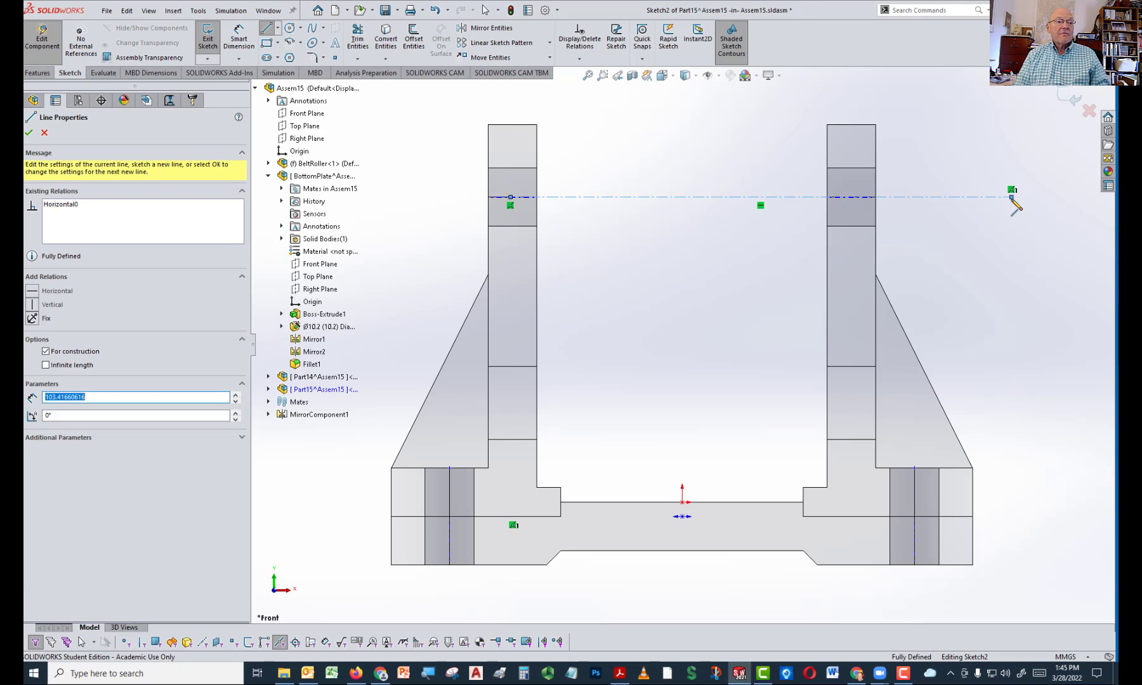
pyautogui.press('Escape')
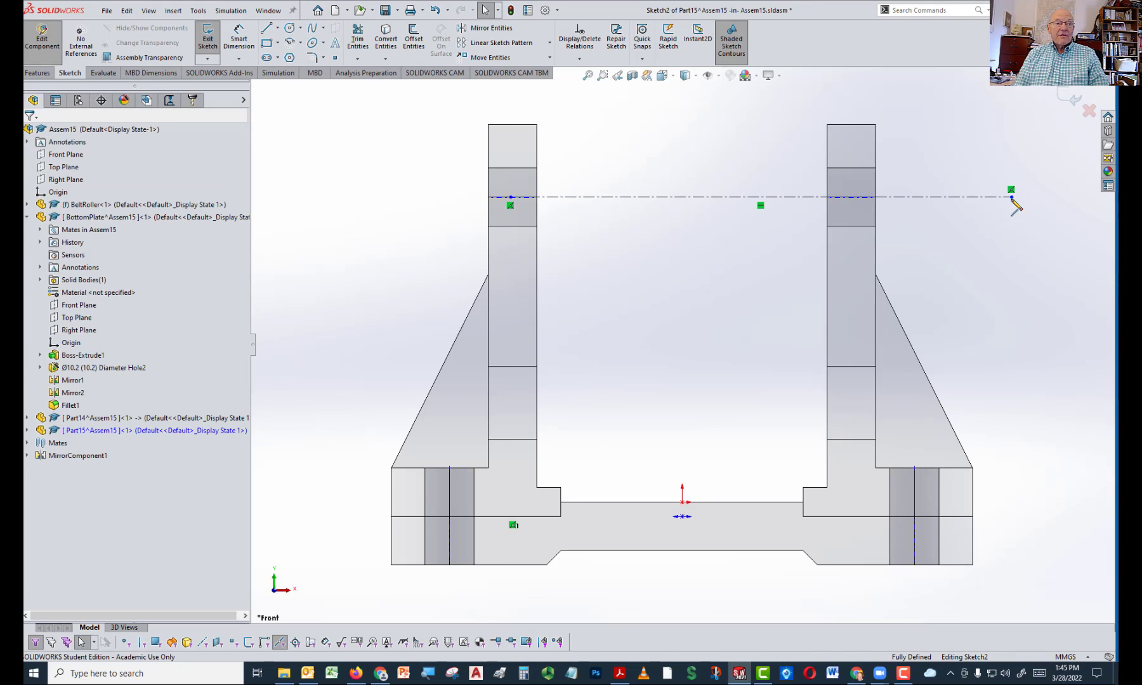
# Clear the selection filters and sketch a vertical centerline about 50 mm long between the supports, crossing the horizontal centerline
pyautogui.click(54, 647)
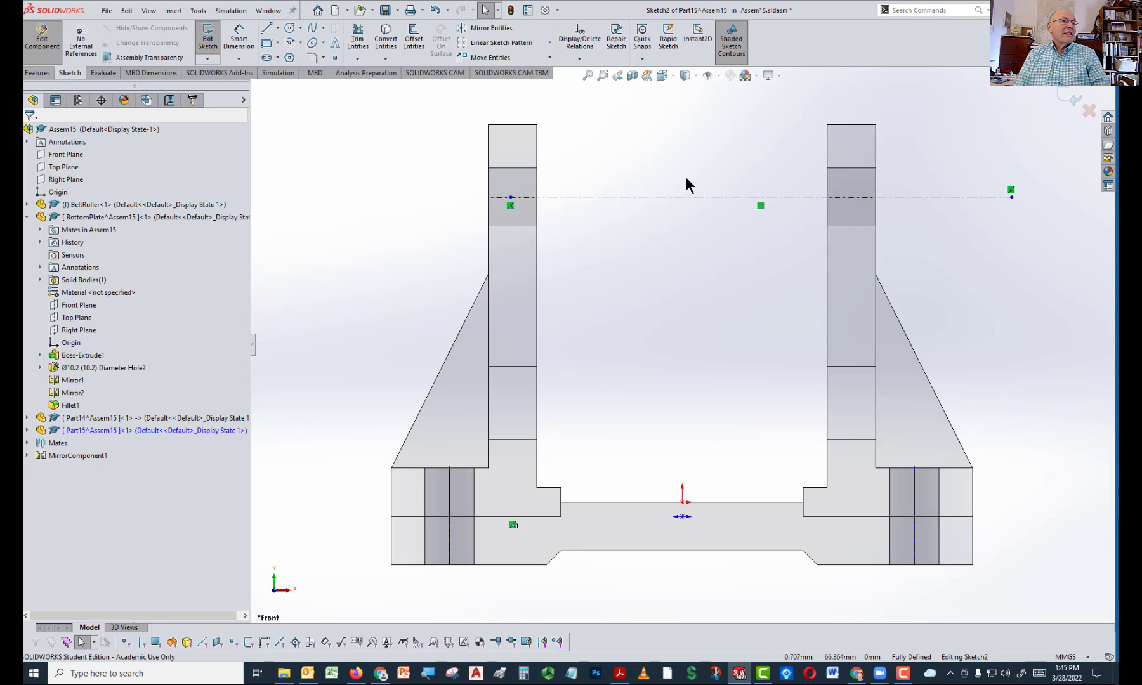
pyautogui.click(277, 28)
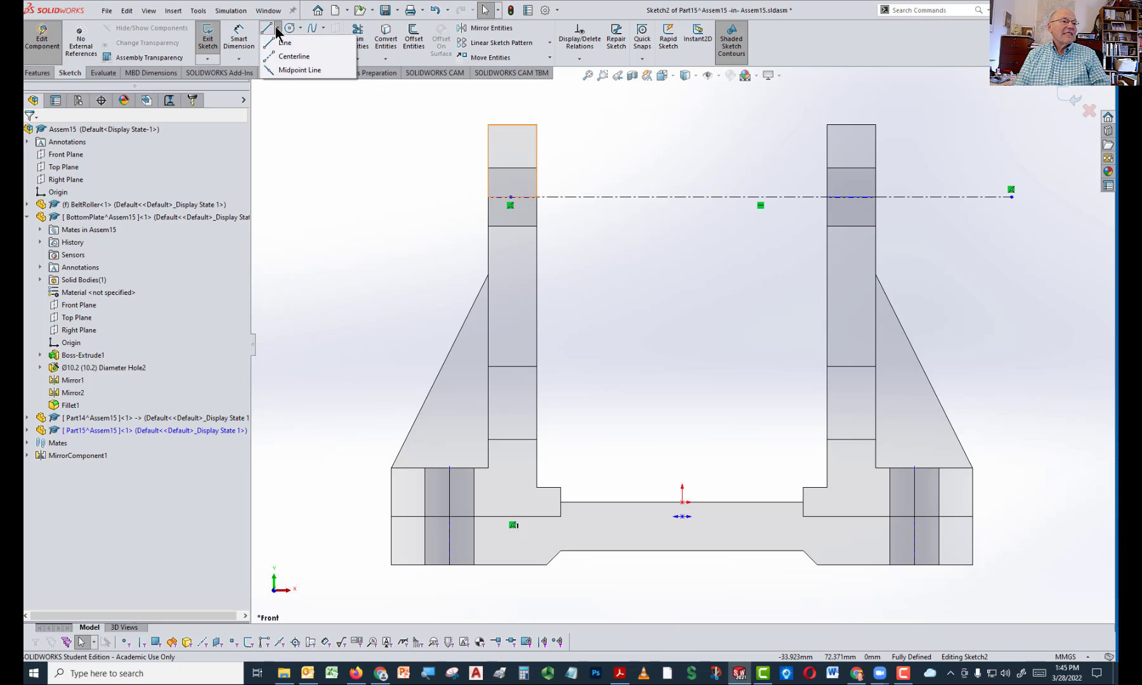
pyautogui.click(293, 56)
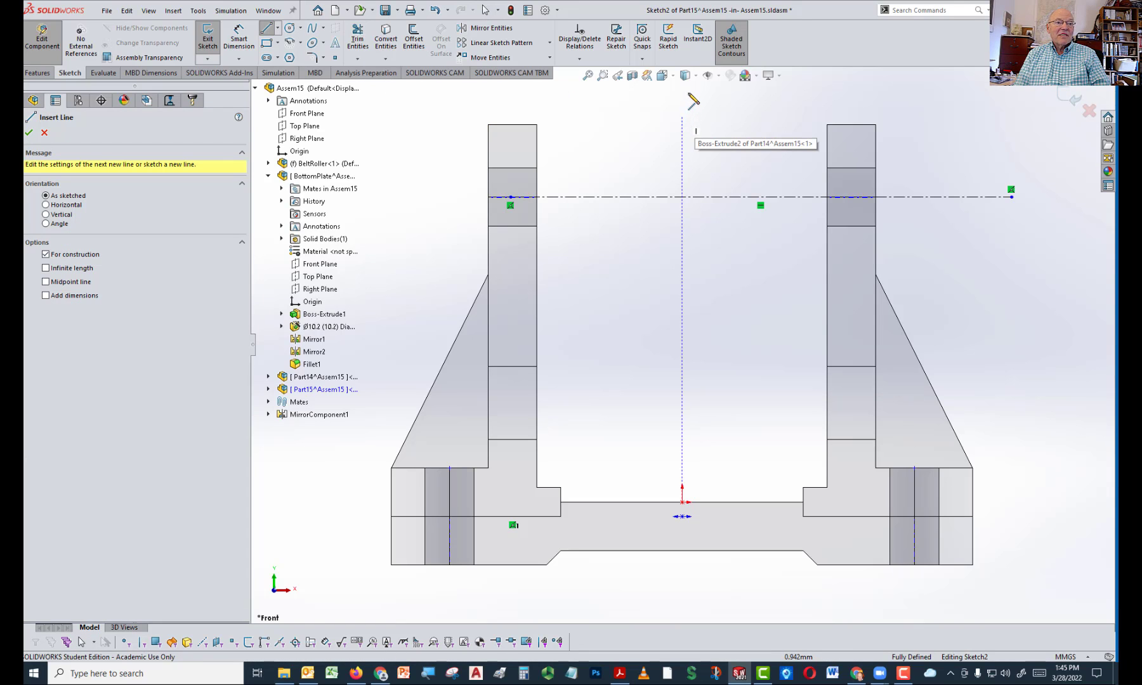
pyautogui.click(688, 93)
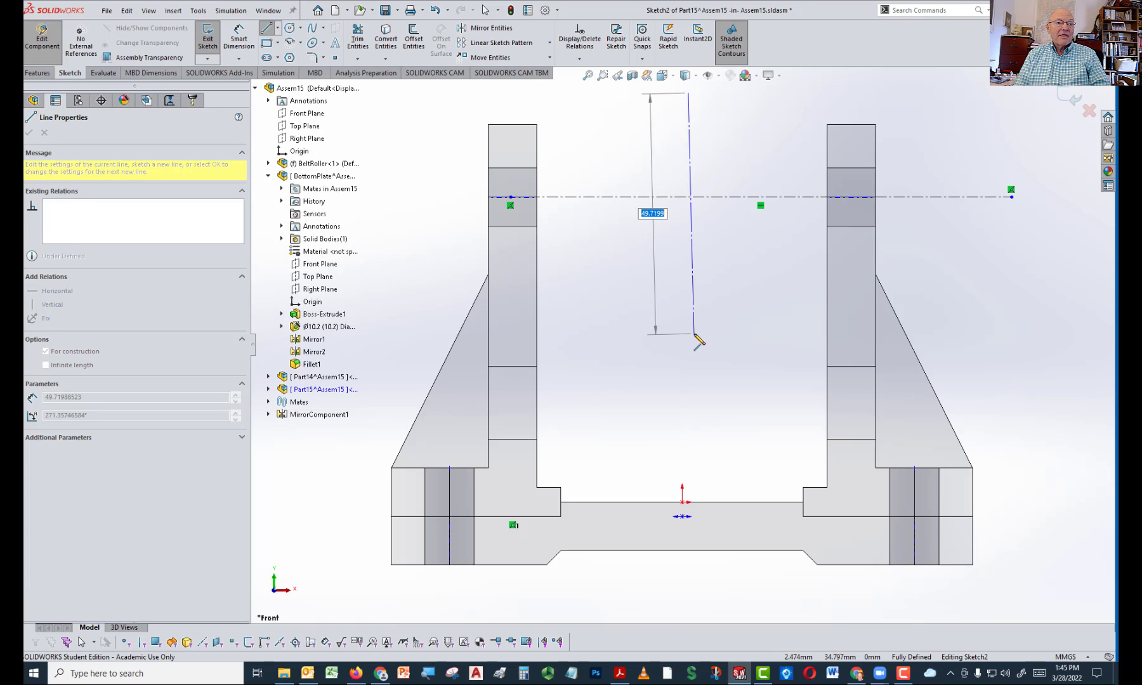
pyautogui.click(689, 338)
pyautogui.press('Escape')
pyautogui.press('Escape')
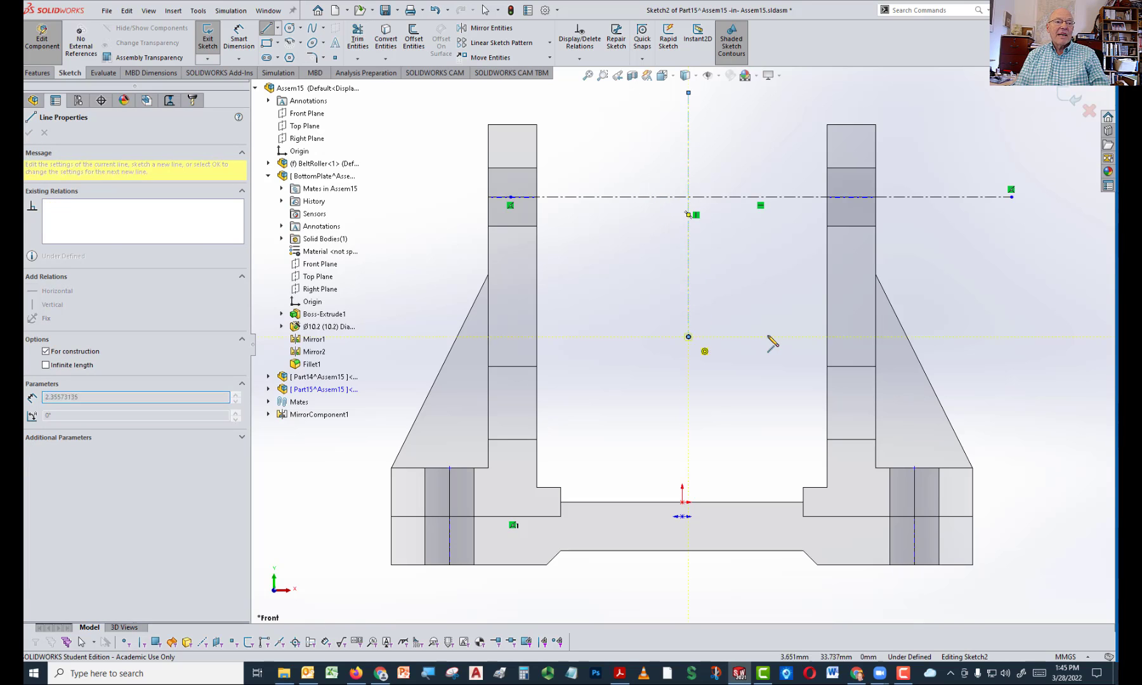
pyautogui.scroll(1, 772, 138)
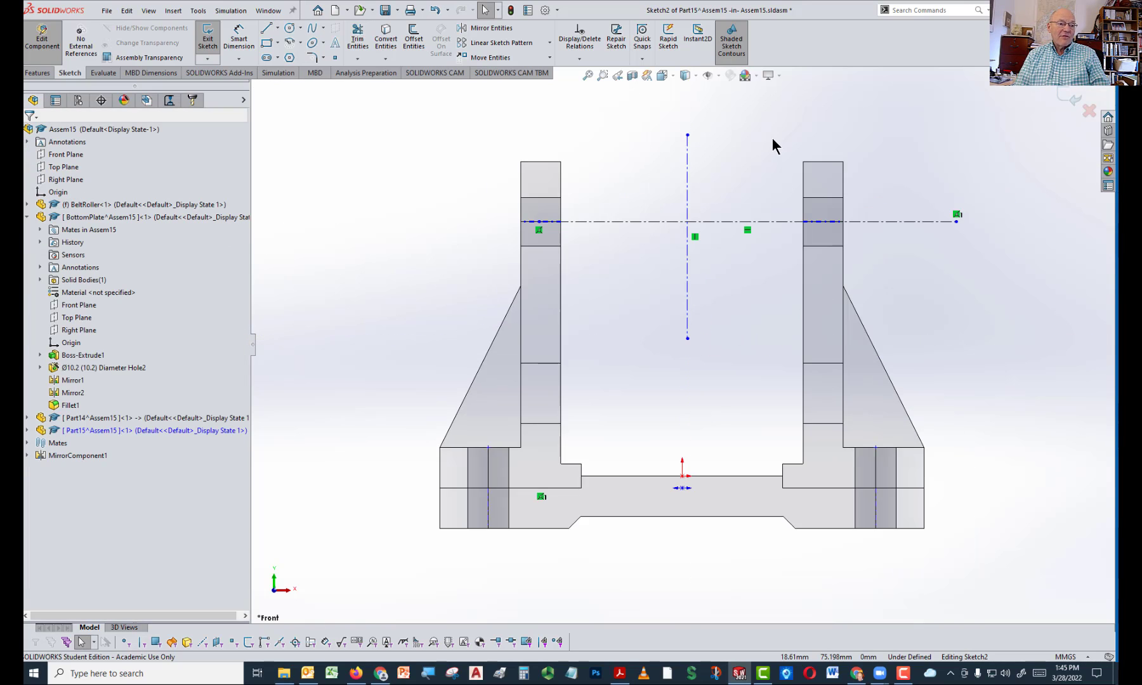
# Sketch the lower-left flange outline from the vertical centerline: a horizontal line about 26 mm, a vertical line about 3 mm, then an inward slope
pyautogui.scroll(-2, 771, 137)
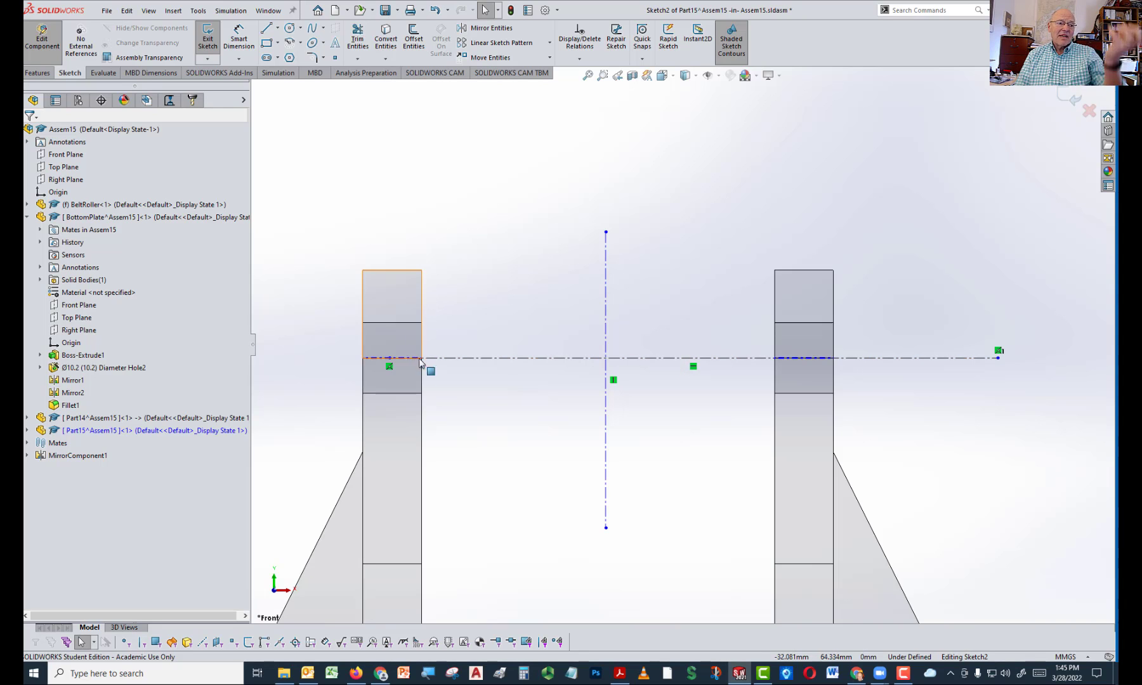
pyautogui.click(433, 381)
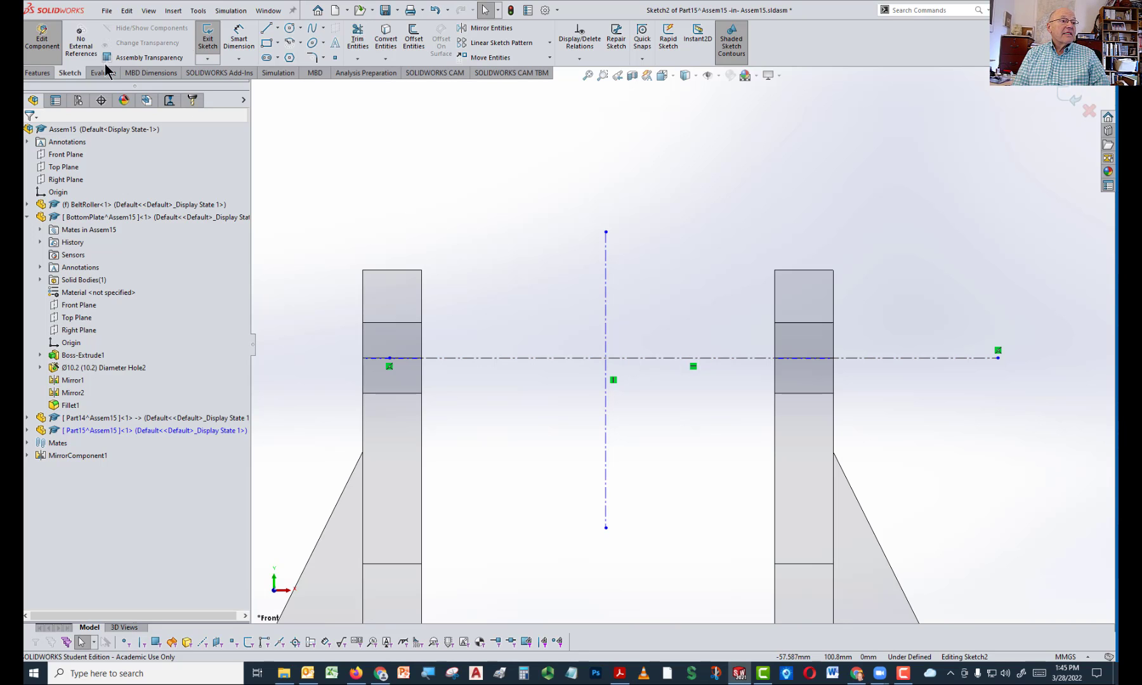
pyautogui.click(267, 30)
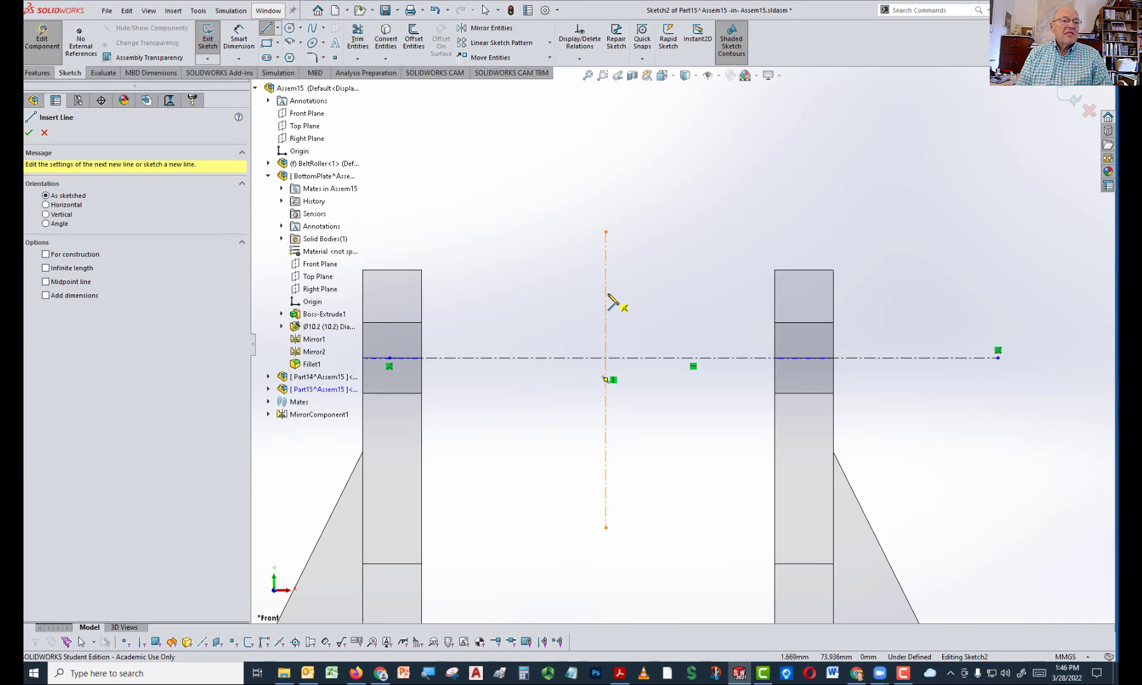
pyautogui.press('Escape')
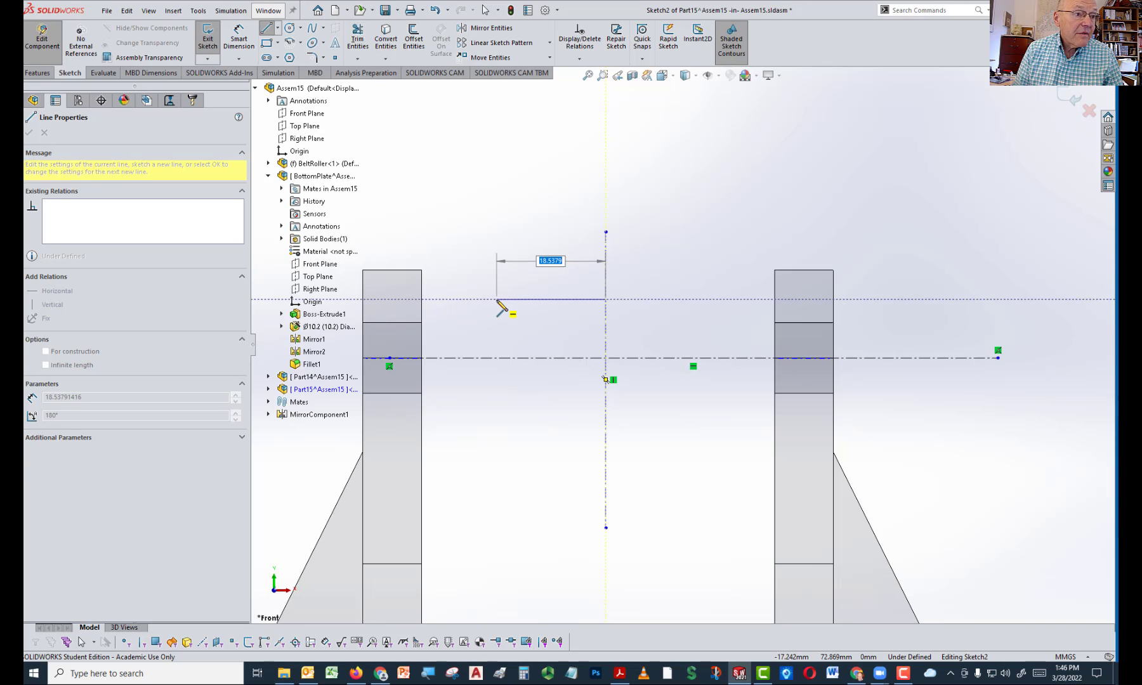
pyautogui.click(451, 299)
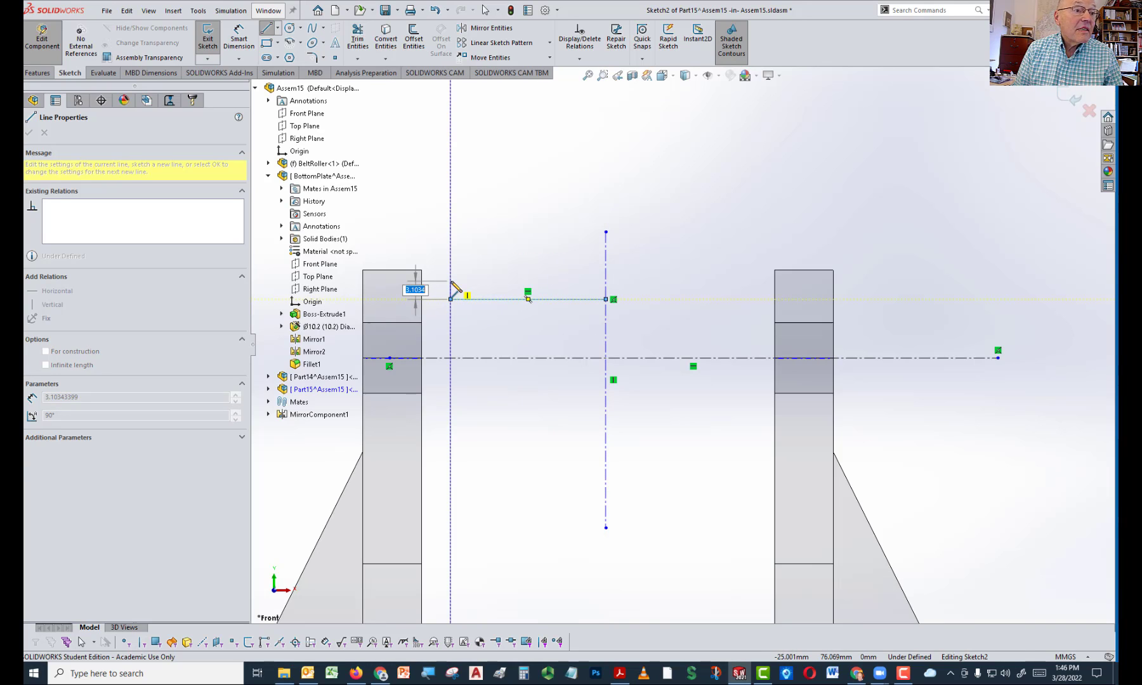
pyautogui.click(451, 281)
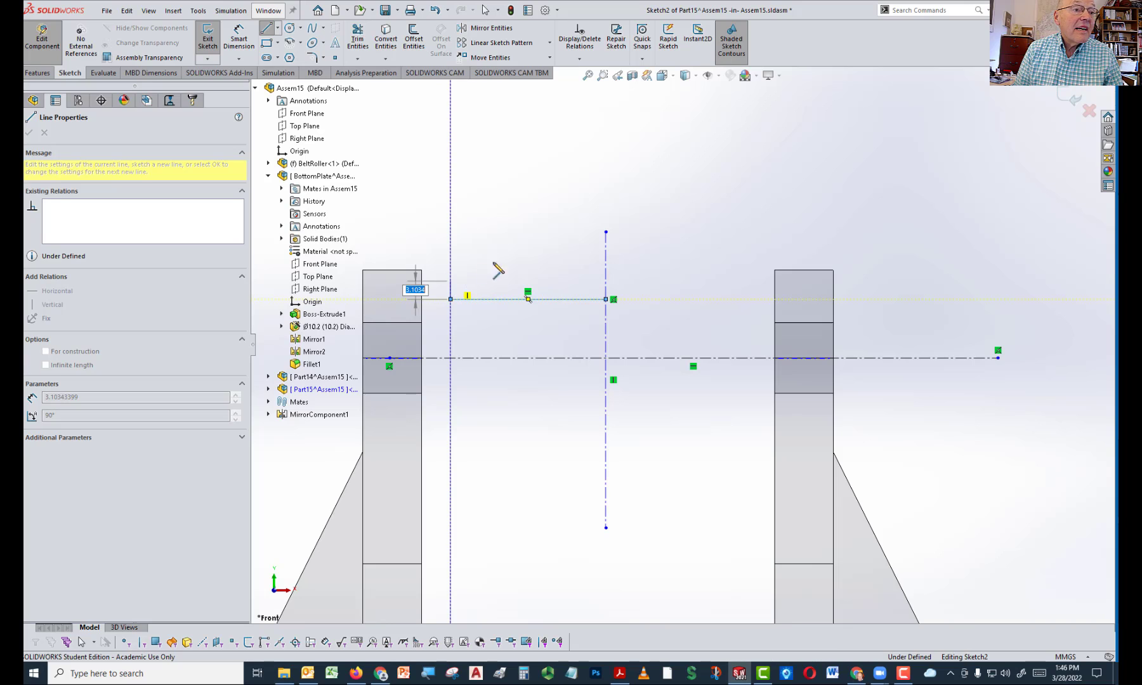
pyautogui.click(557, 258)
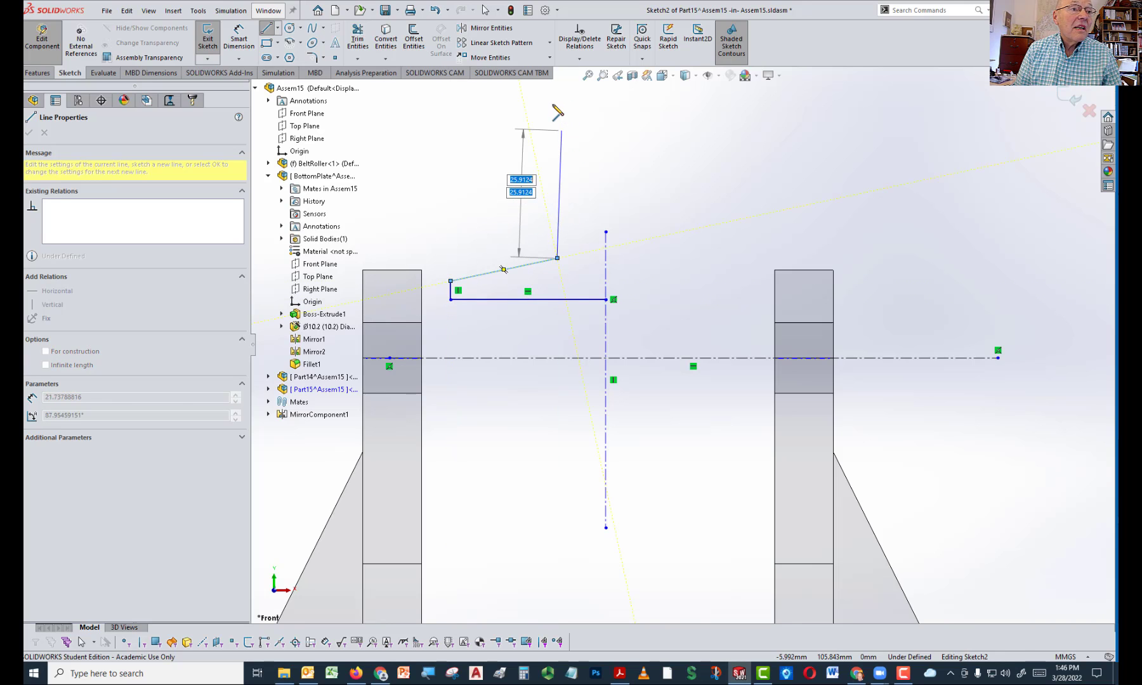
# Continue the outline with a vertical web line about 25 mm long, an outward slope, a short vertical and a horizontal line about 19 mm long
pyautogui.scroll(-3, 556, 112)
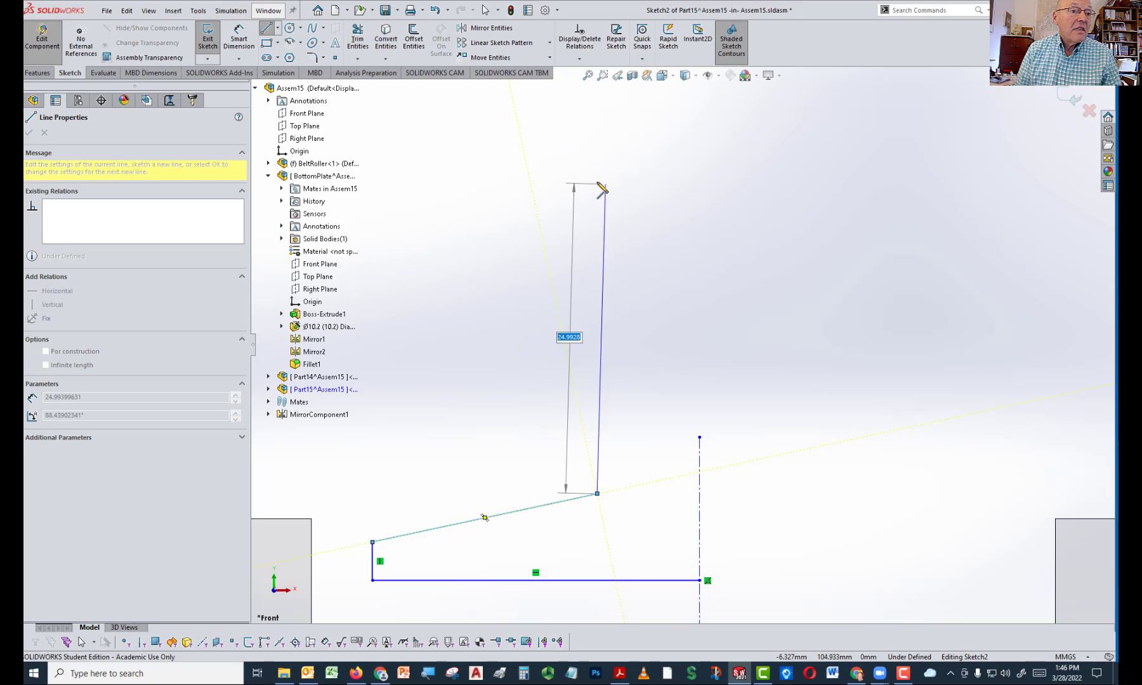
pyautogui.scroll(4, 595, 188)
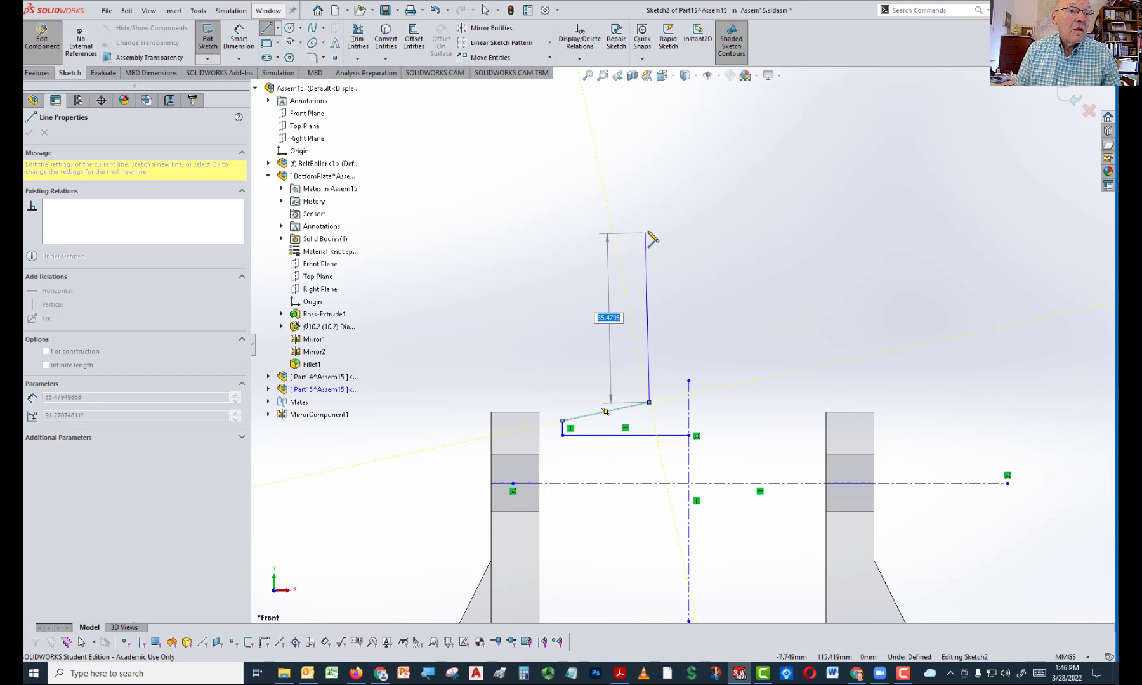
pyautogui.click(650, 282)
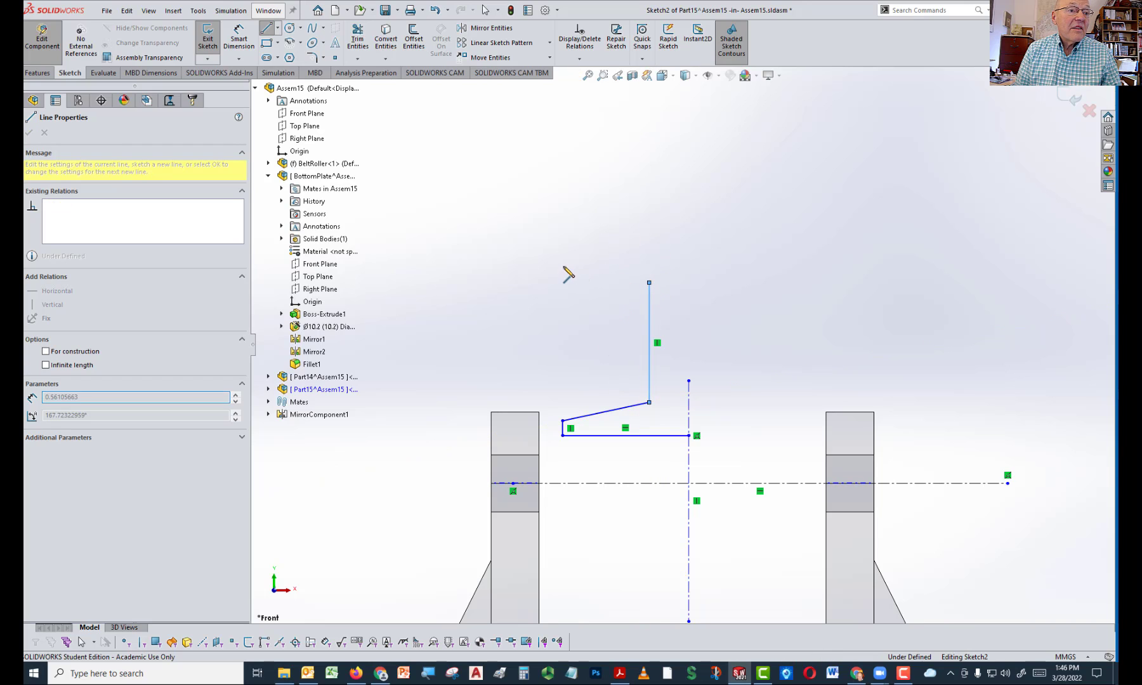
pyautogui.click(597, 264)
pyautogui.click(597, 249)
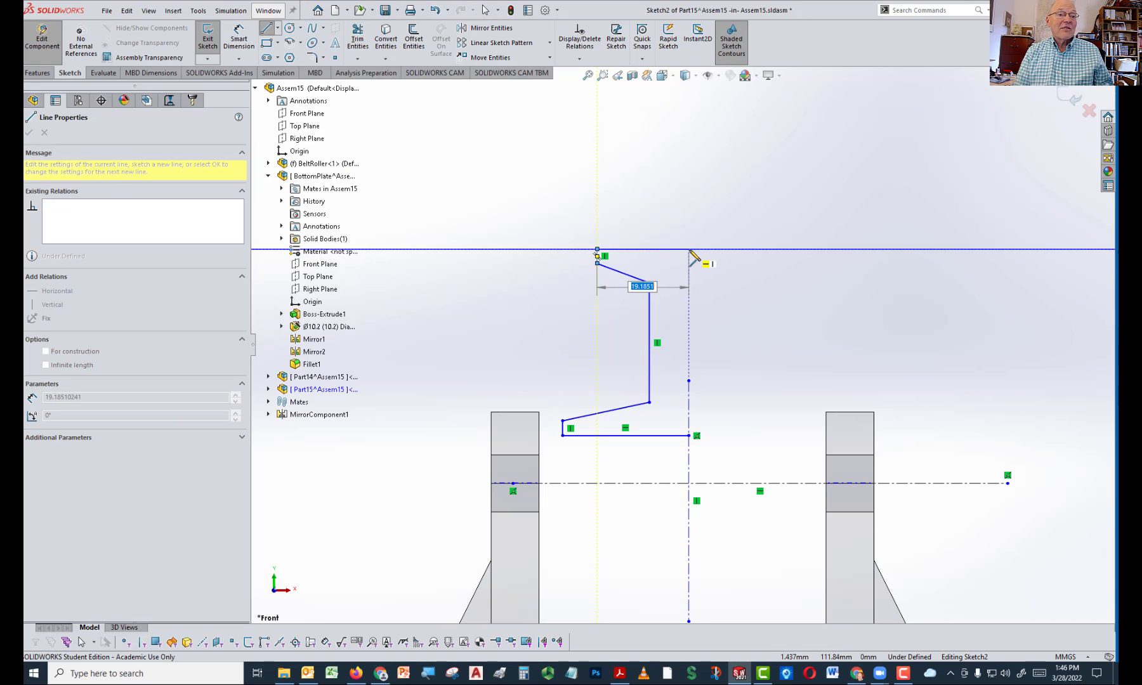
pyautogui.doubleClick(689, 249)
pyautogui.press('Escape')
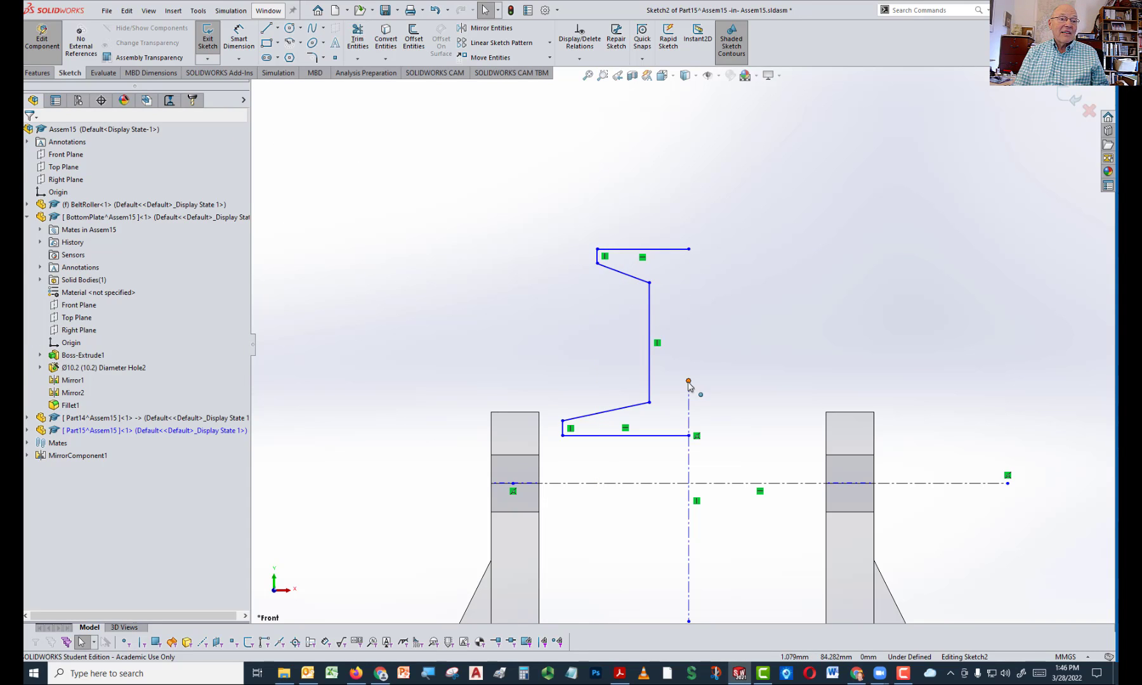
# Extend the vertical centerline above the outline and make the open end of the upper horizontal line coincident with it
pyautogui.moveTo(689, 381); pyautogui.dragTo(700, 179)
pyautogui.click(688, 249)
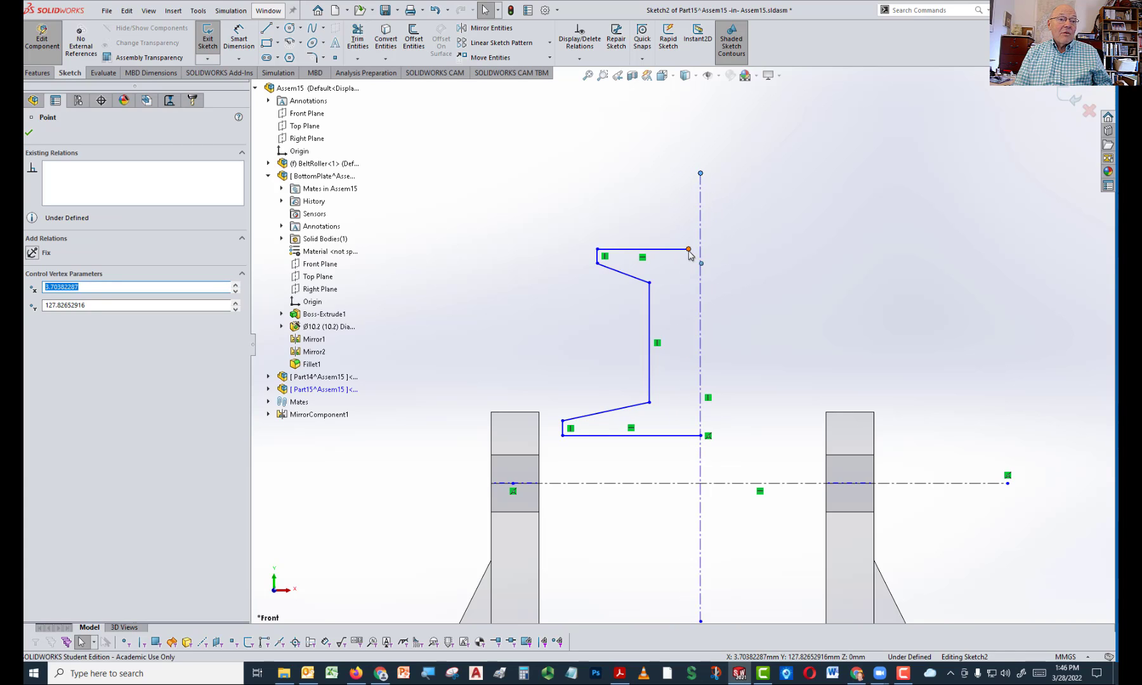
pyautogui.keyDown('ctrl'); pyautogui.click(700, 255); pyautogui.keyUp('ctrl')
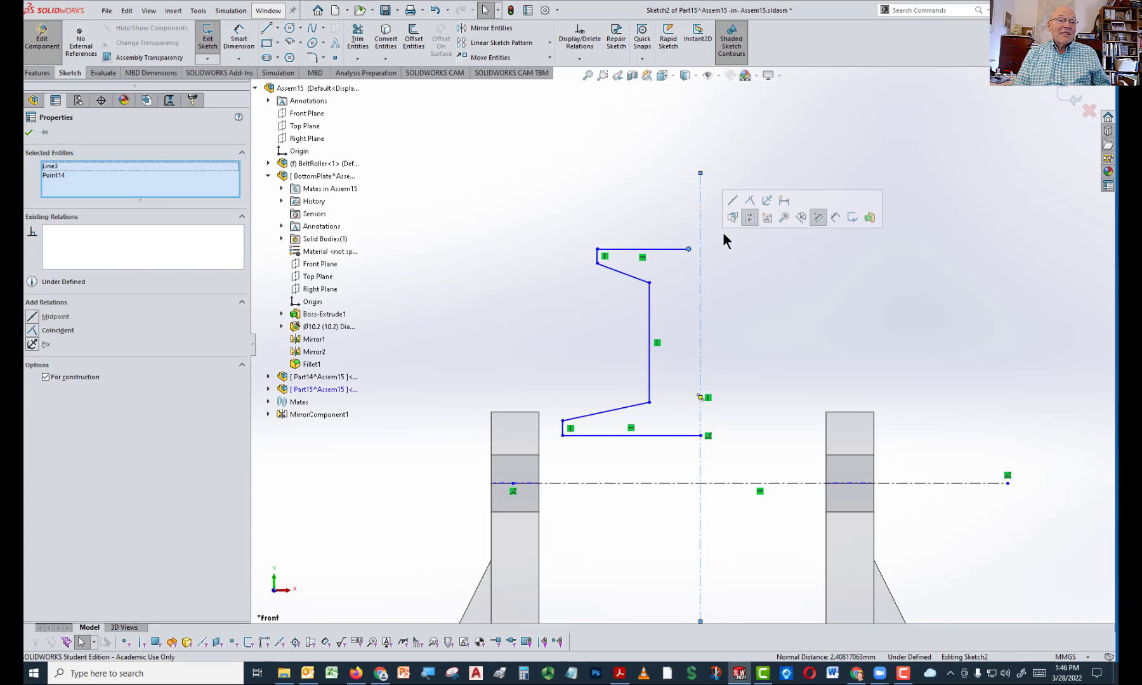
pyautogui.click(750, 201)
pyautogui.click(723, 343)
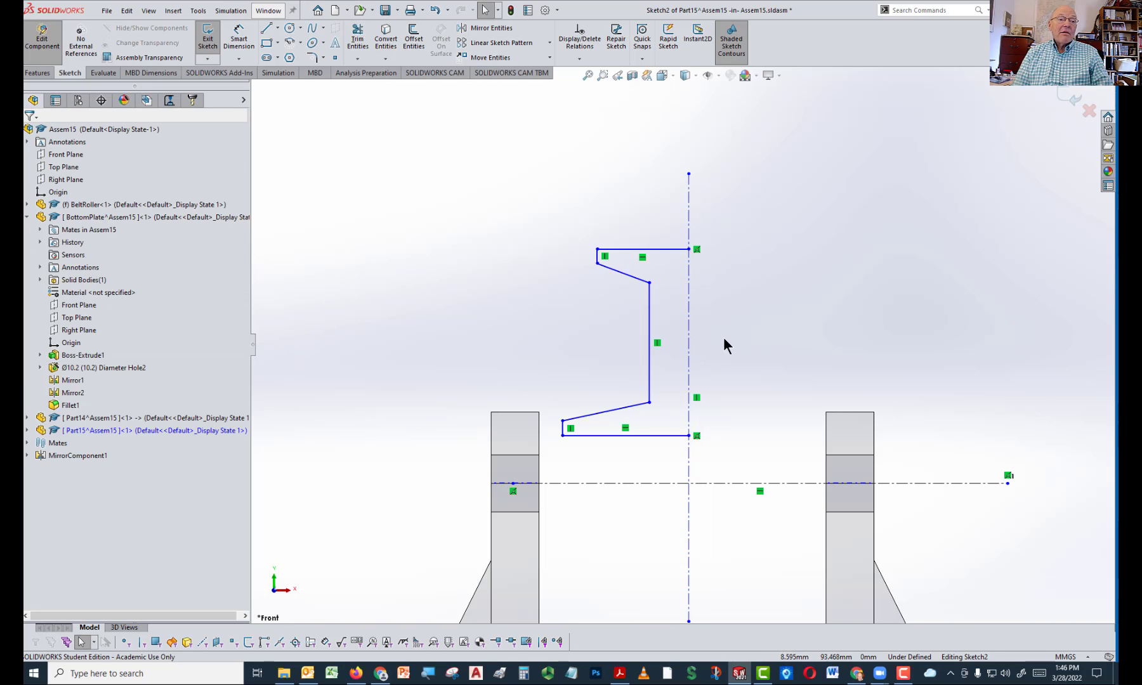
# Mirror the seven outline lines about the vertical centerline to close the roller's cross-section
pyautogui.moveTo(786, 246); pyautogui.dragTo(803, 187, button='right')
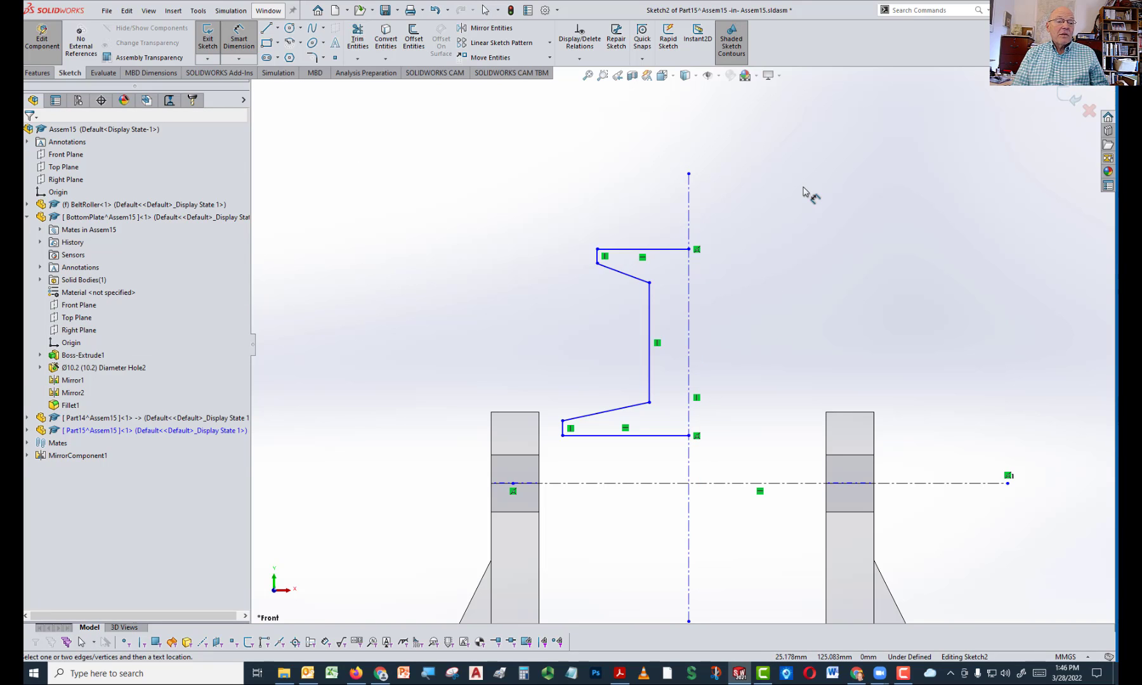
pyautogui.press('Escape')
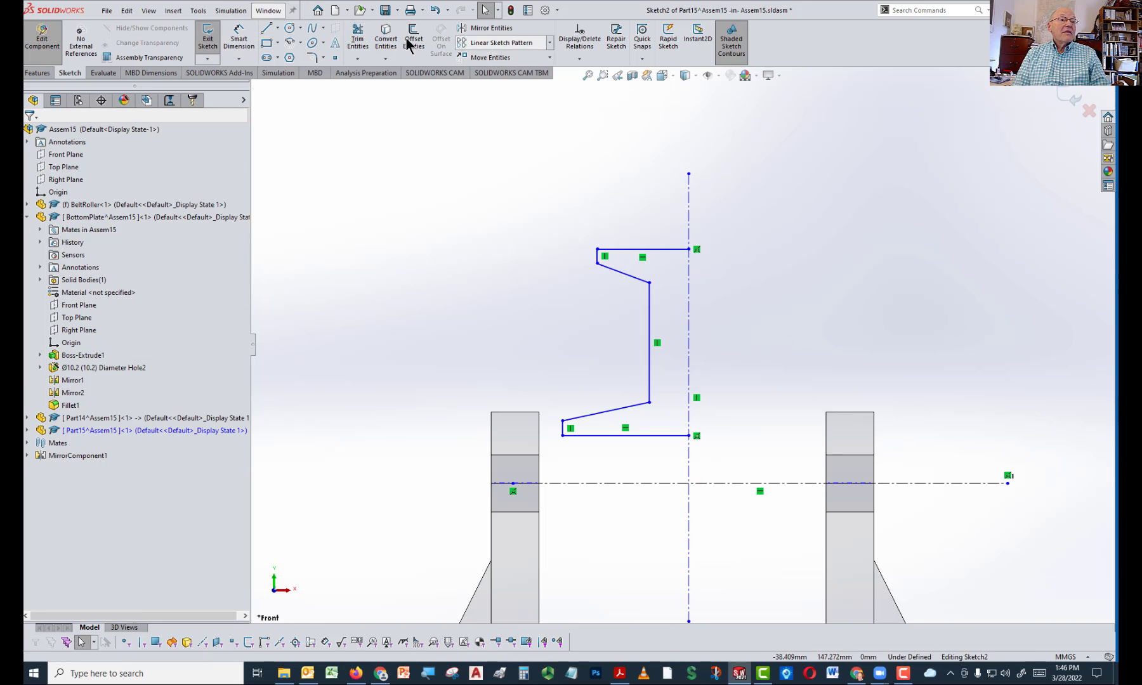
pyautogui.click(490, 28)
pyautogui.moveTo(605, 327)
pyautogui.mouseDown()
pyautogui.moveTo(685, 427)
pyautogui.moveTo(729, 450)
pyautogui.mouseUp()
pyautogui.click(202, 323)
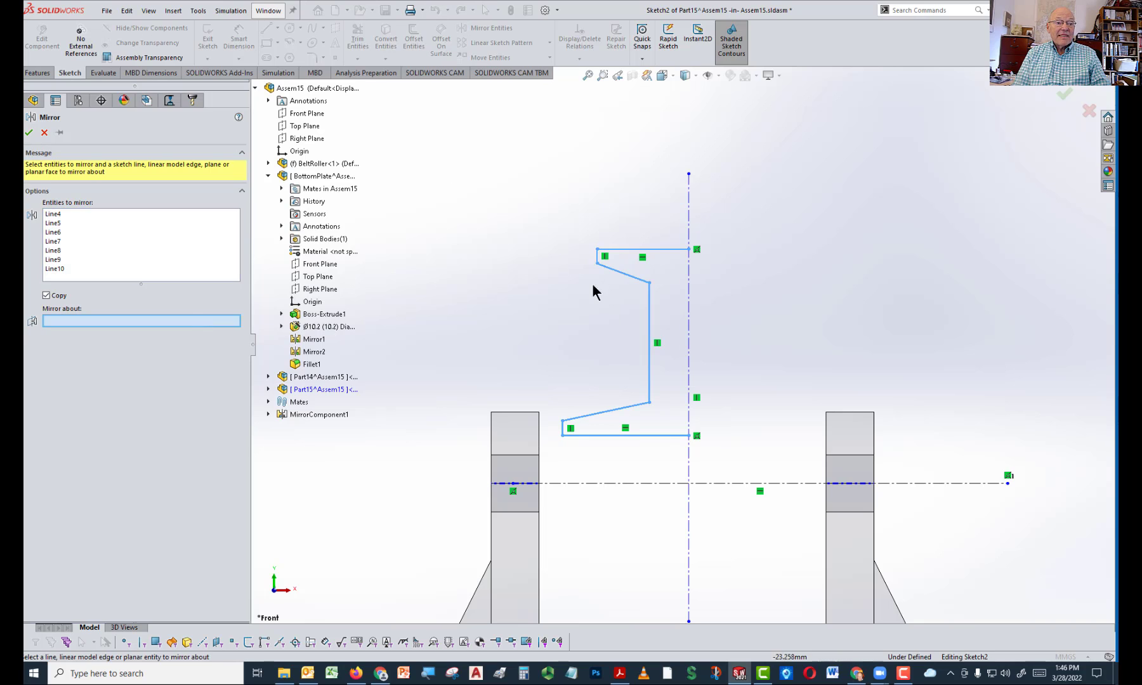
pyautogui.click(689, 283)
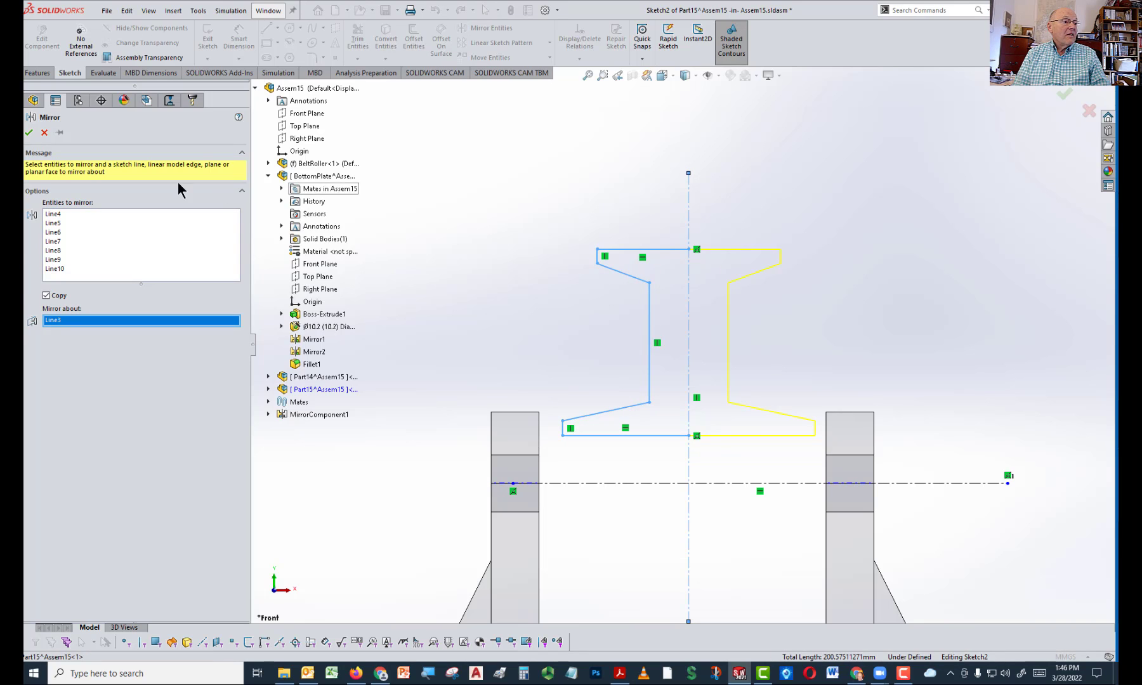
pyautogui.click(28, 132)
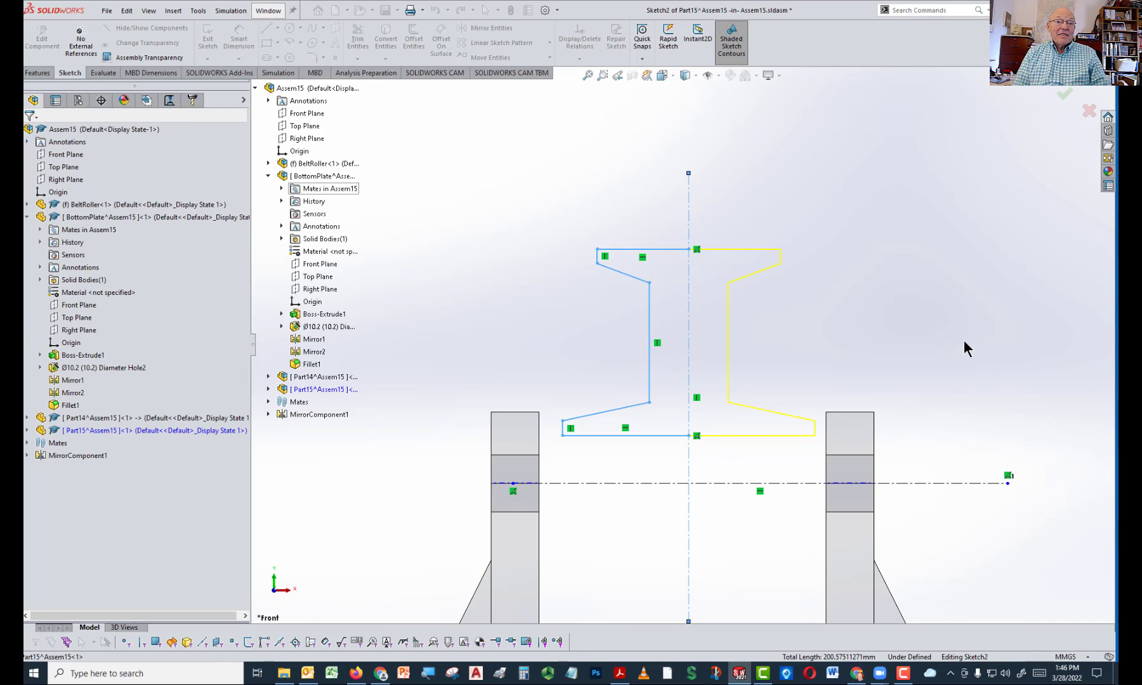
# Dimension the upper horizontal edge of the roller profile and set its width to 40 mm
pyautogui.moveTo(964, 342); pyautogui.dragTo(964, 235, button='right')
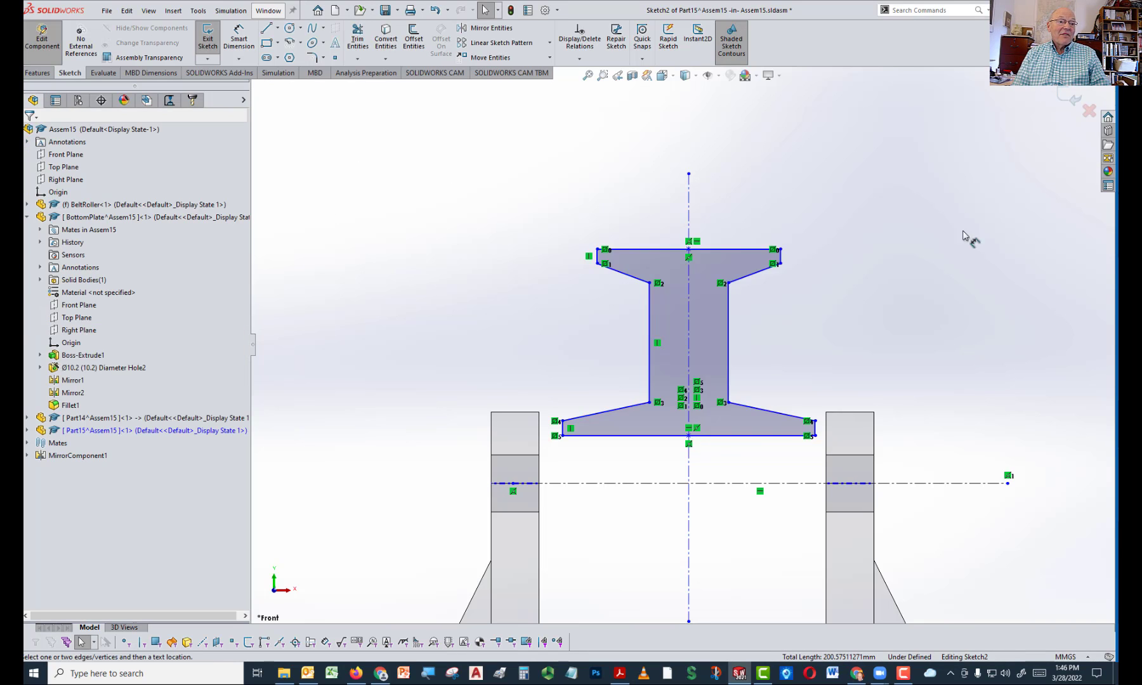
pyautogui.click(653, 249)
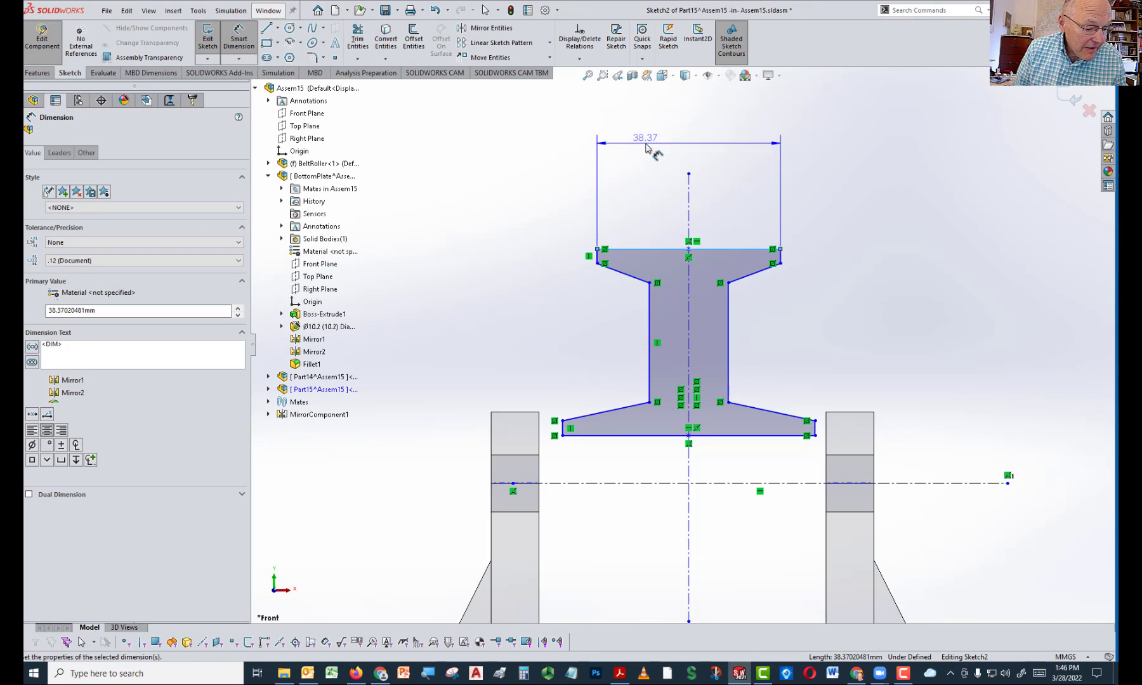
pyautogui.click(647, 147)
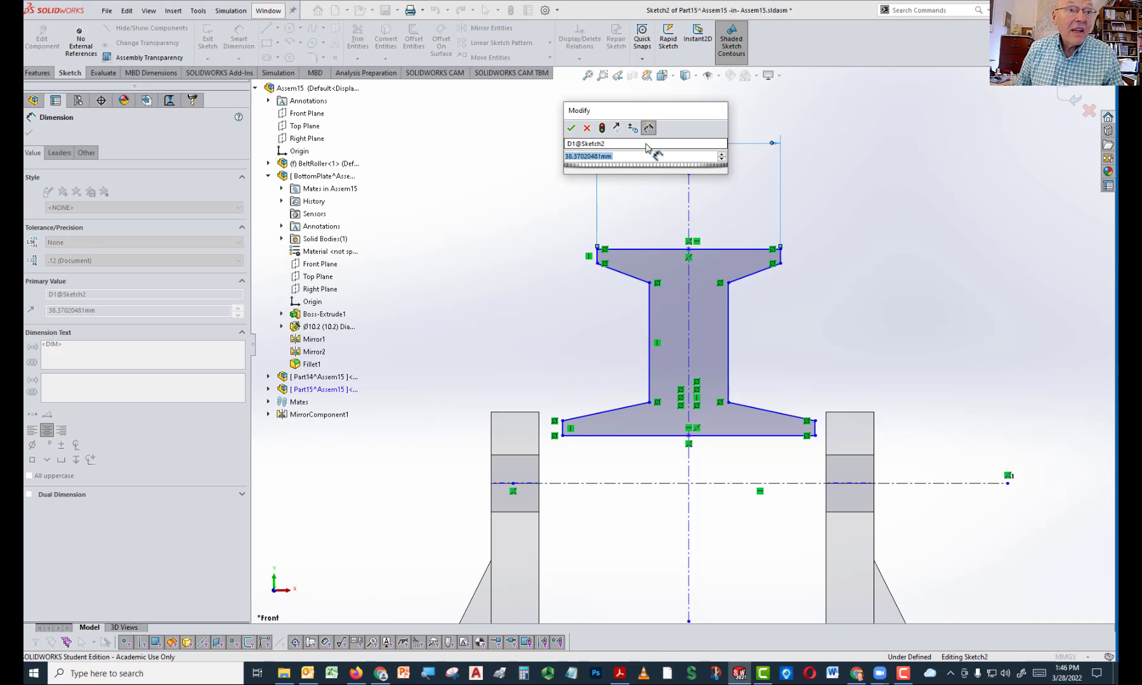
pyautogui.write('40')
pyautogui.press('Return')
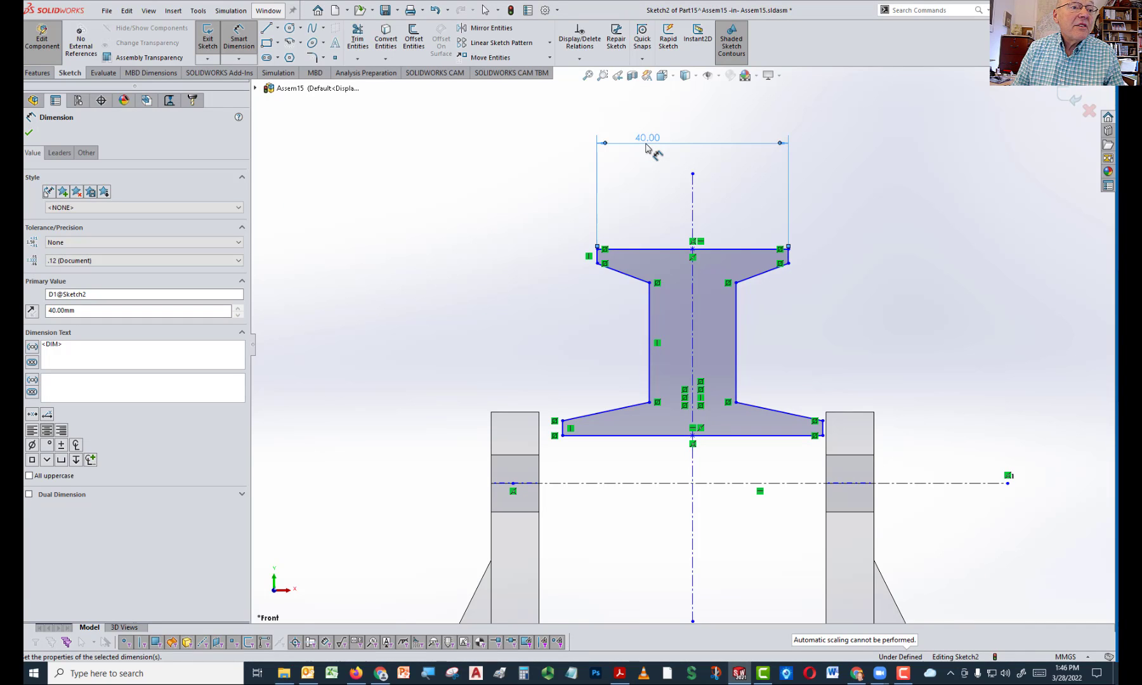
# Dimension the lower horizontal edge of the roller profile and set its width to 40 mm
pyautogui.click(609, 439)
pyautogui.click(612, 461)
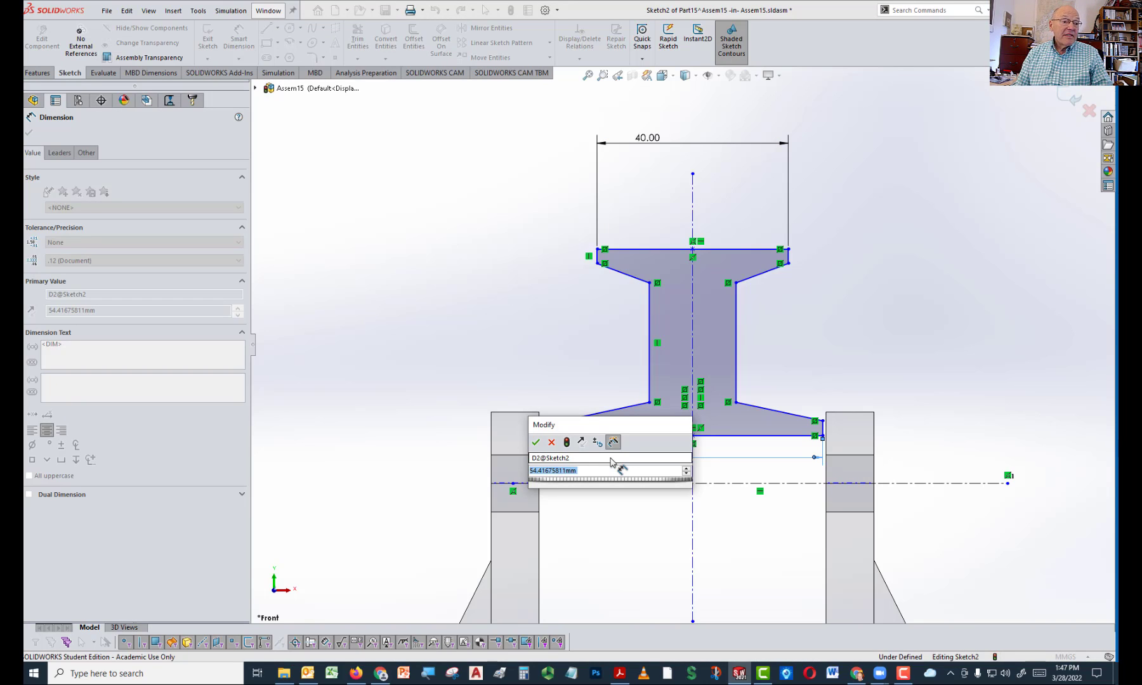
pyautogui.write('40')
pyautogui.press('Return')
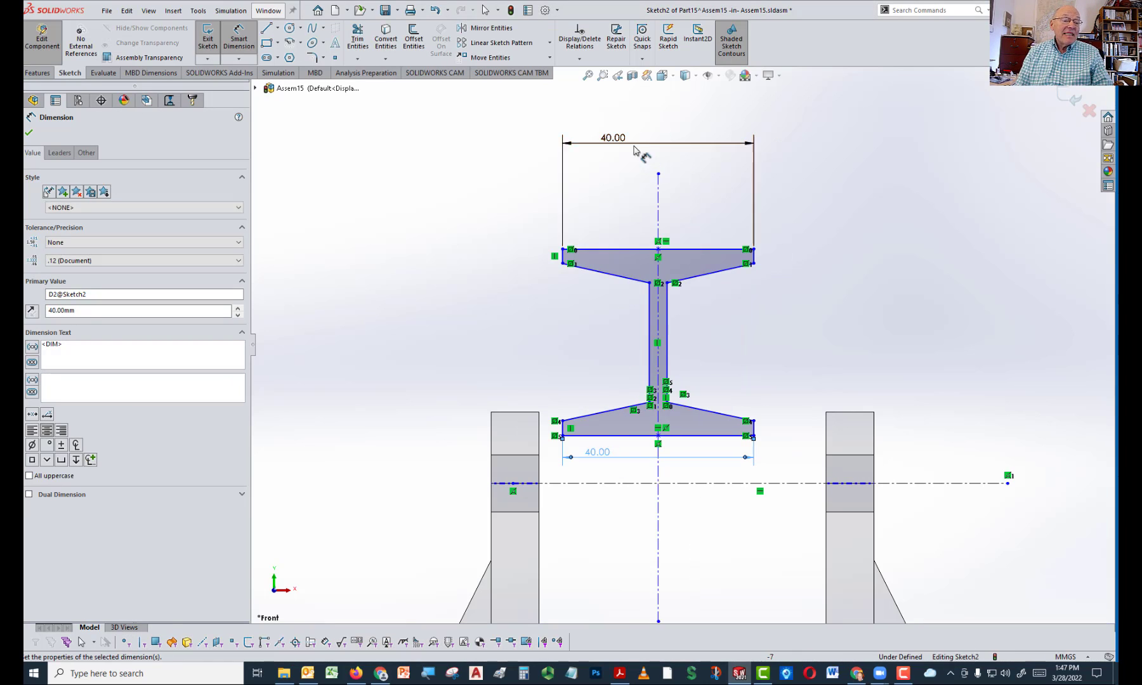
# Change the width dimension of the profile's upper edge to 26 mm
pyautogui.doubleClick(623, 146)
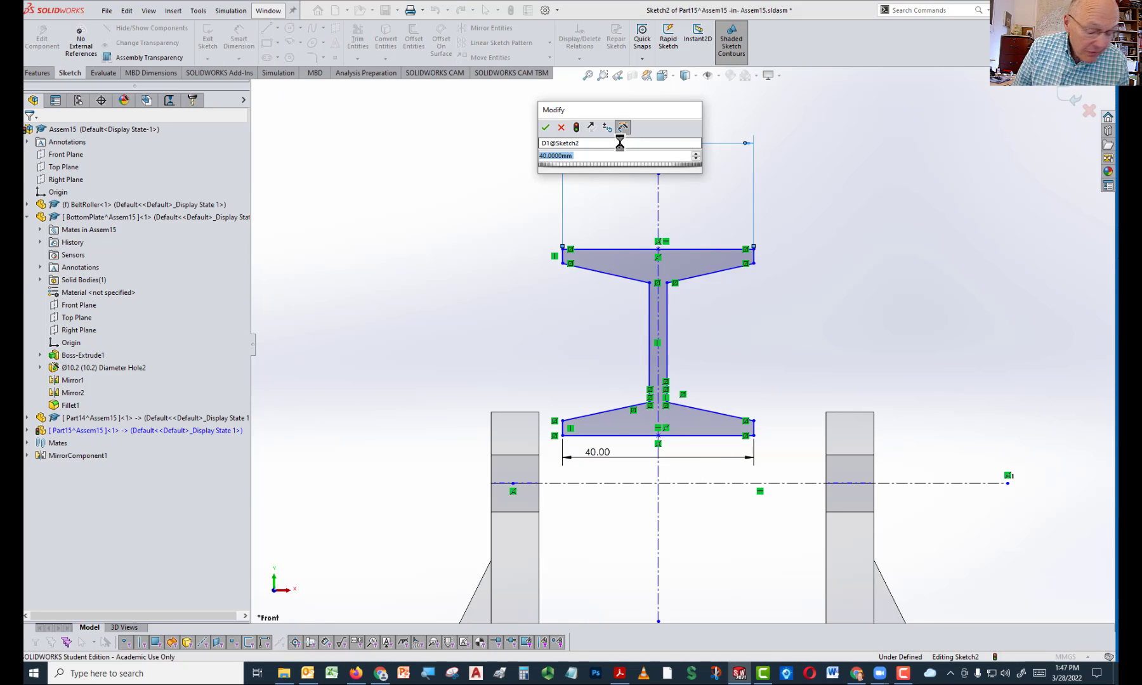
pyautogui.write('26')
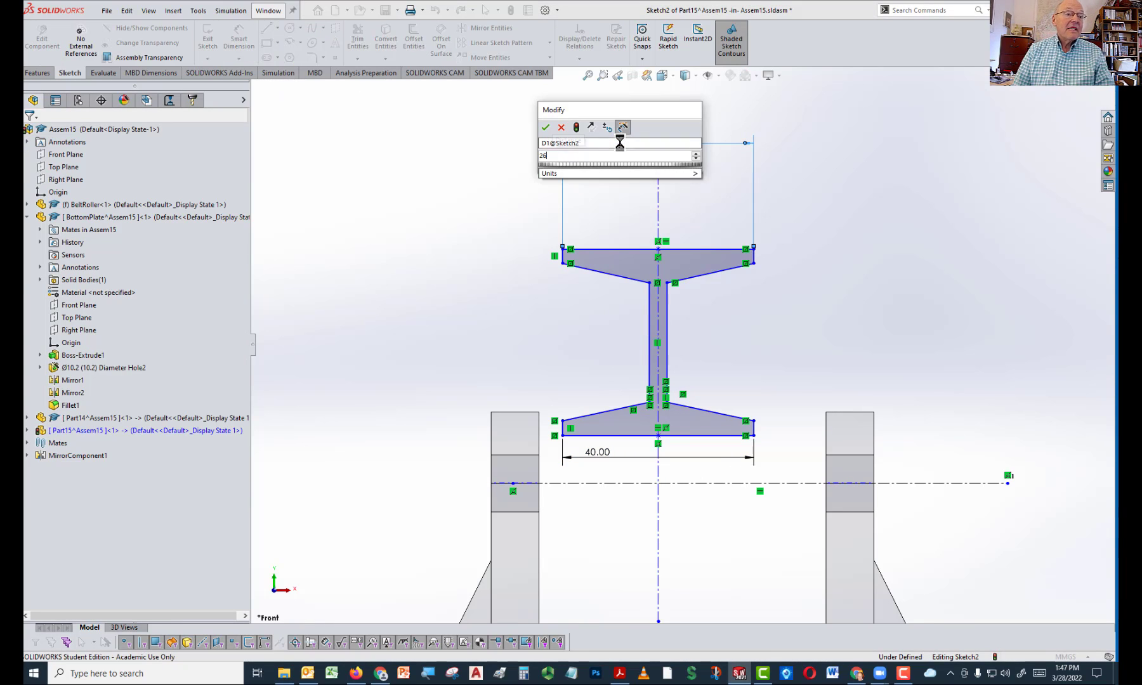
pyautogui.press('Return')
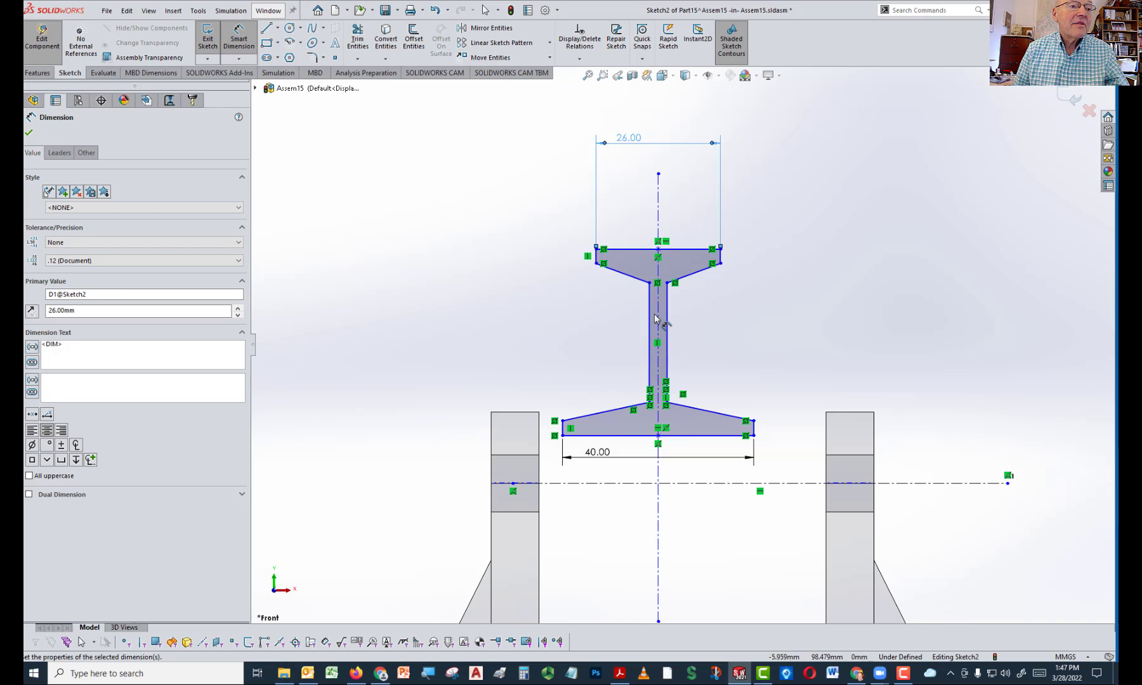
# Dimension the distance between the two vertical web lines and set the web thickness to 15 mm
pyautogui.click(665, 316)
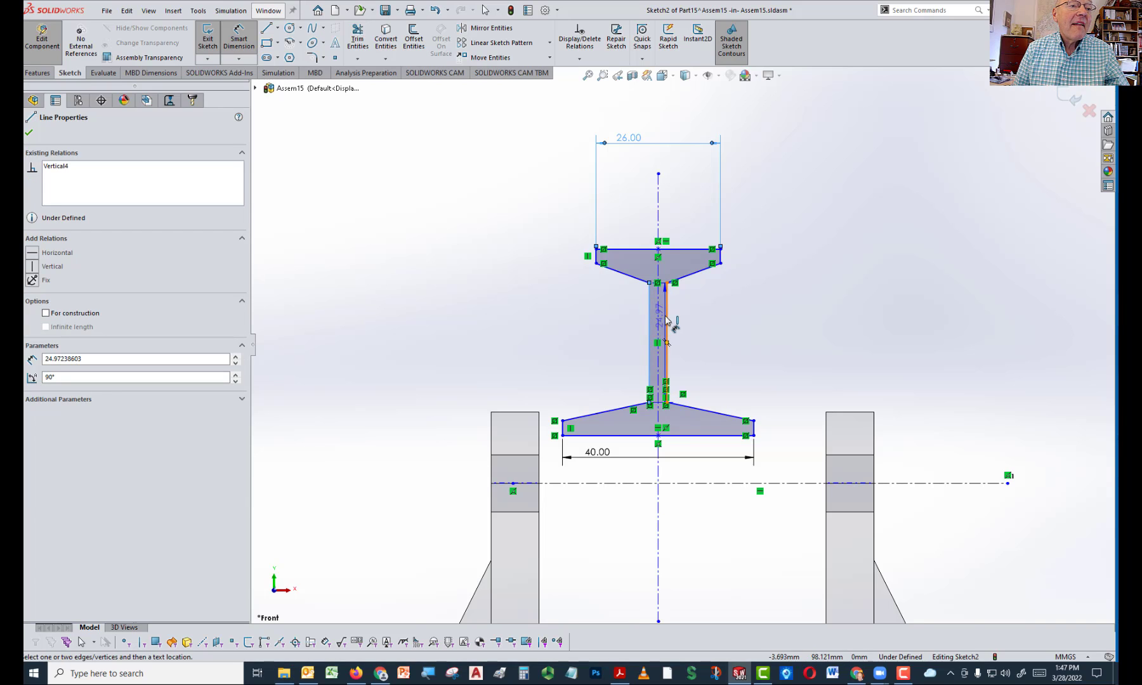
pyautogui.click(650, 321)
pyautogui.click(730, 337)
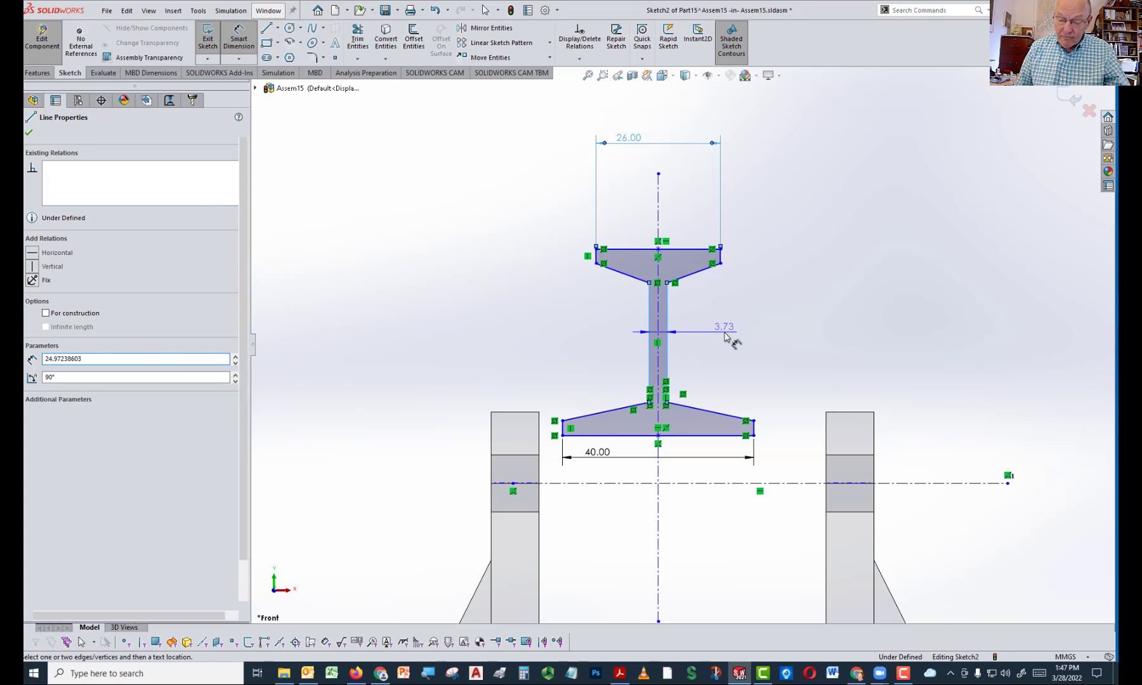
pyautogui.write('15')
pyautogui.press('Return')
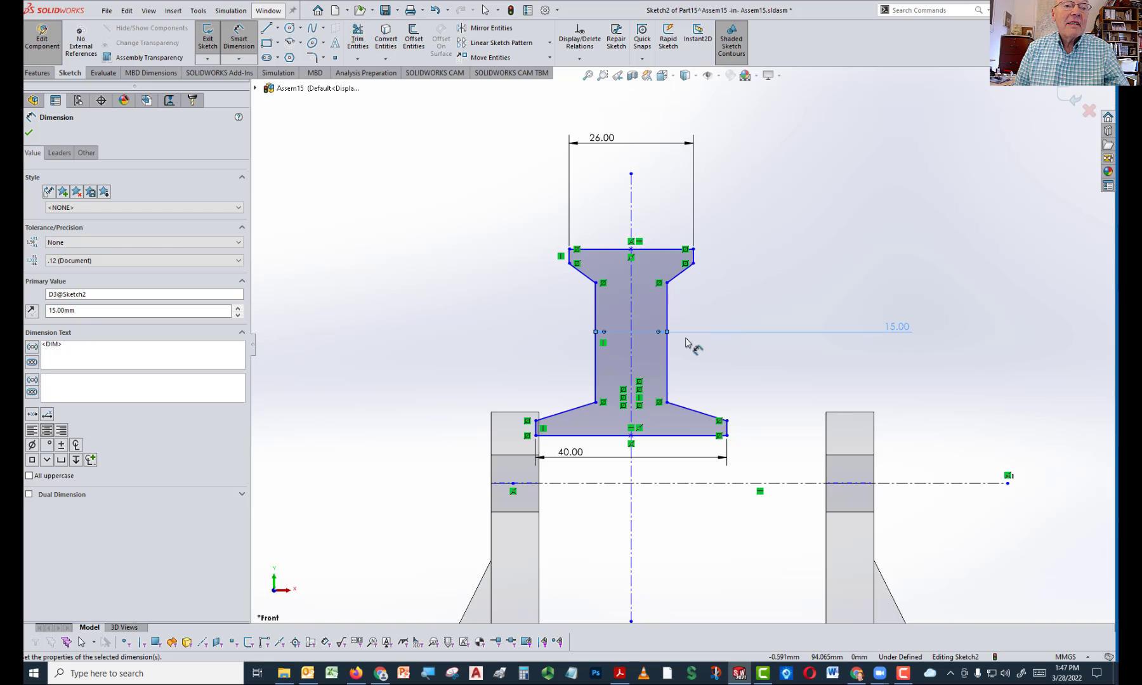
# Change the thickness dimension of the profile's vertical web to 10 mm
pyautogui.doubleClick(899, 327)
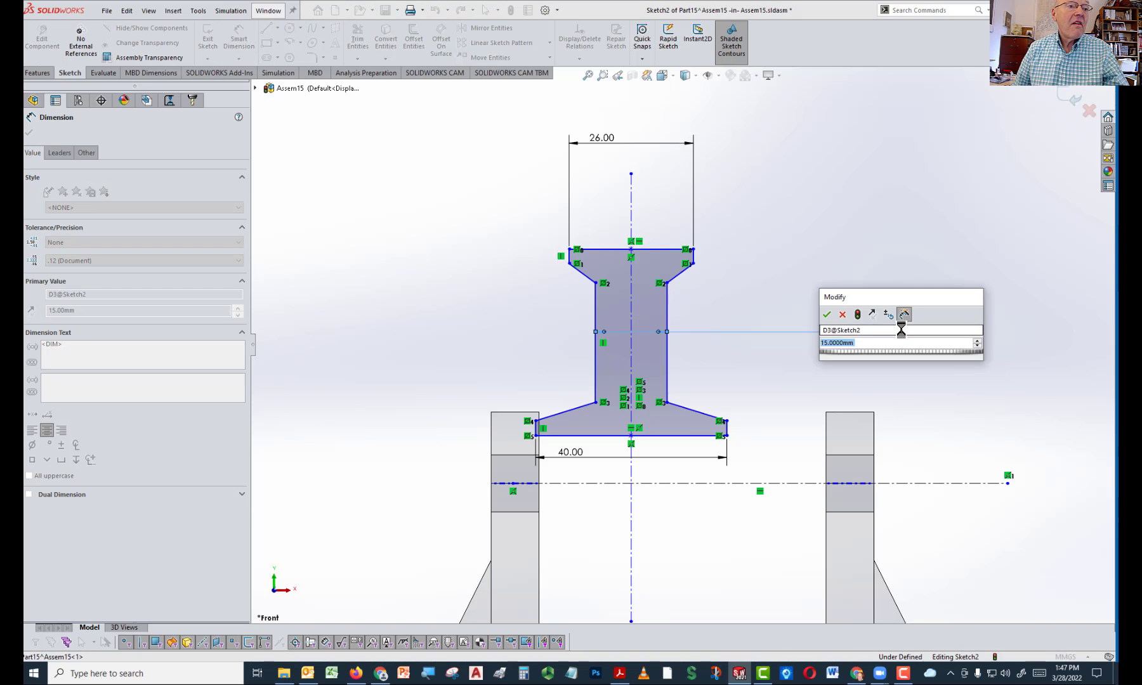
pyautogui.write('10')
pyautogui.press('Return')
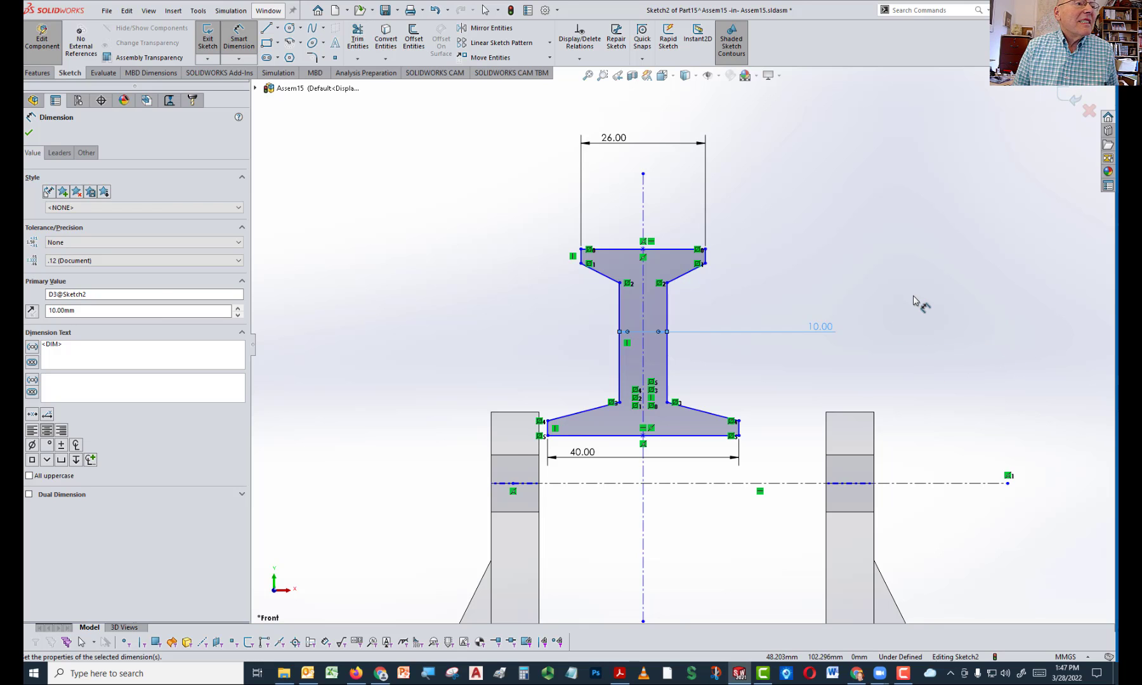
# Check the roller section in the reference PDF drawing and set the profile's web thickness to 8 mm
pyautogui.hotkey('alt', 'Tab')
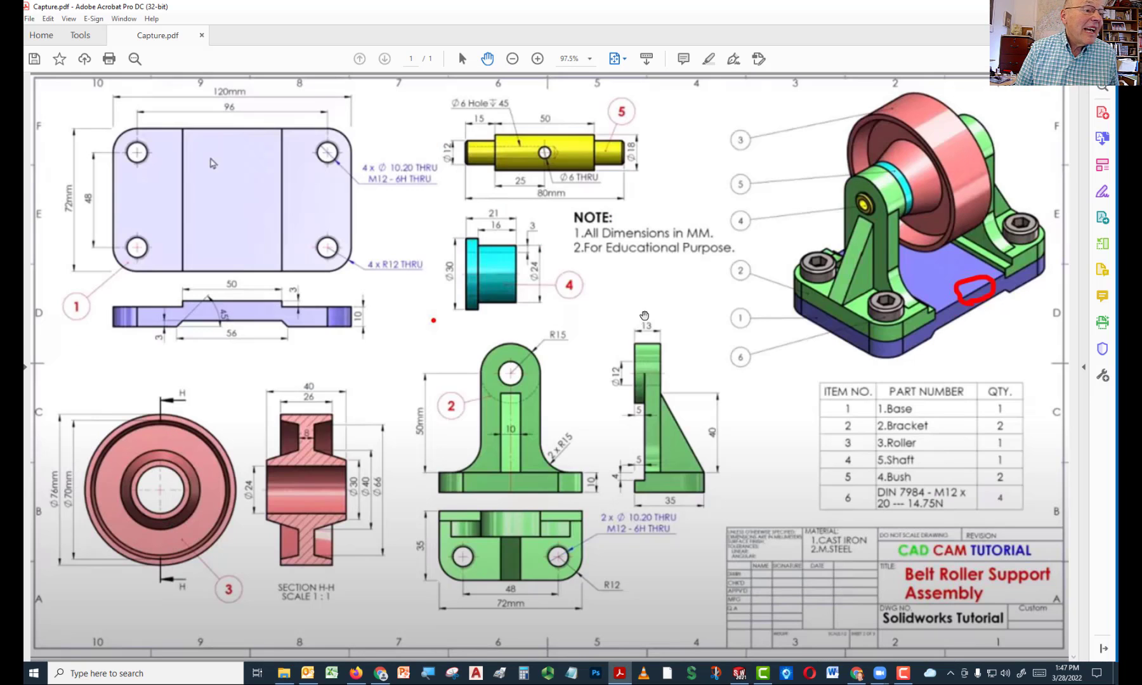
pyautogui.hotkey('alt', 'Tab')
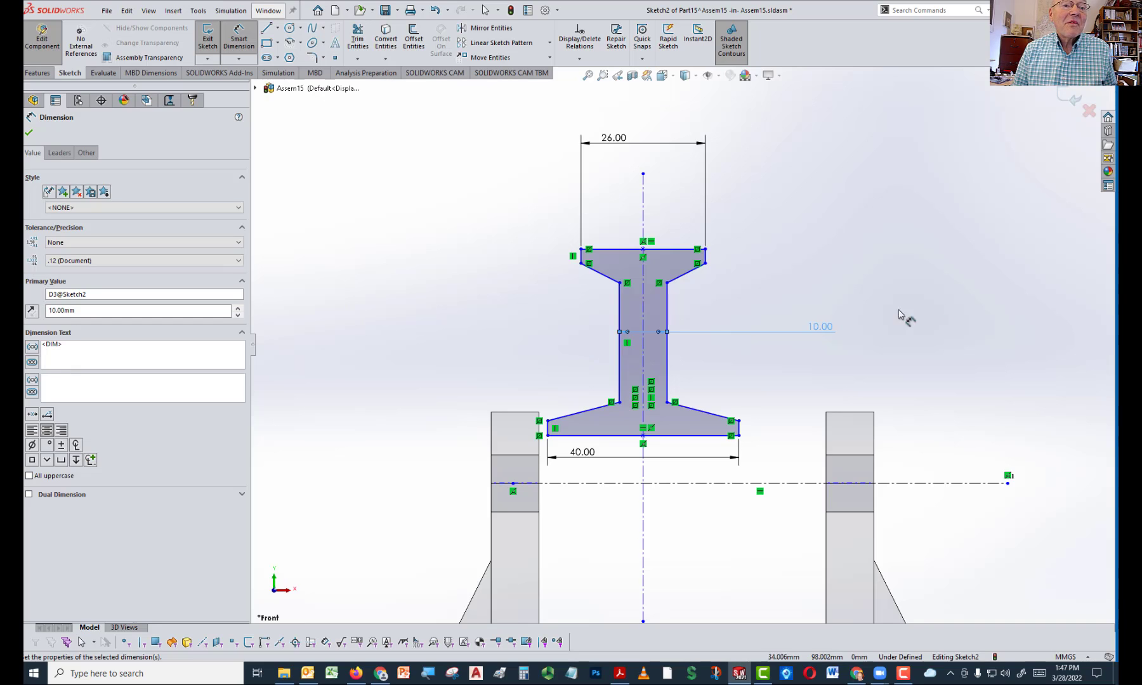
pyautogui.doubleClick(821, 325)
pyautogui.write('8')
pyautogui.press('Return')
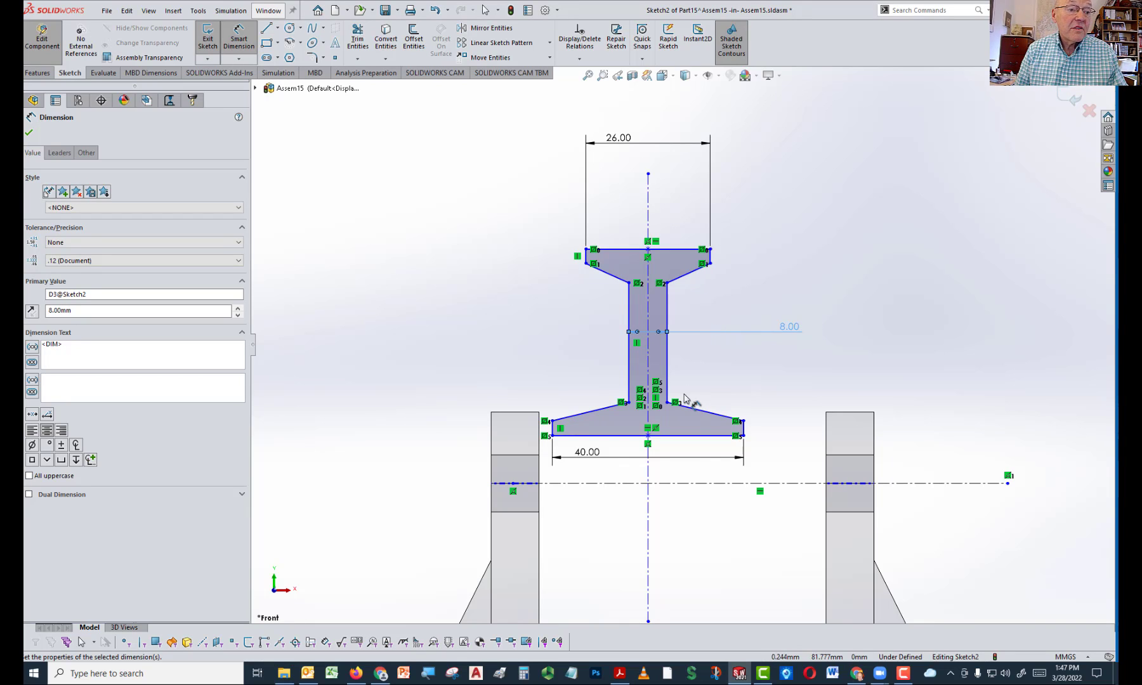
# Dimension the profile's lower horizontal edge as a diameter about the horizontal centerline and set it to 24 mm
pyautogui.click(709, 436)
pyautogui.click(709, 484)
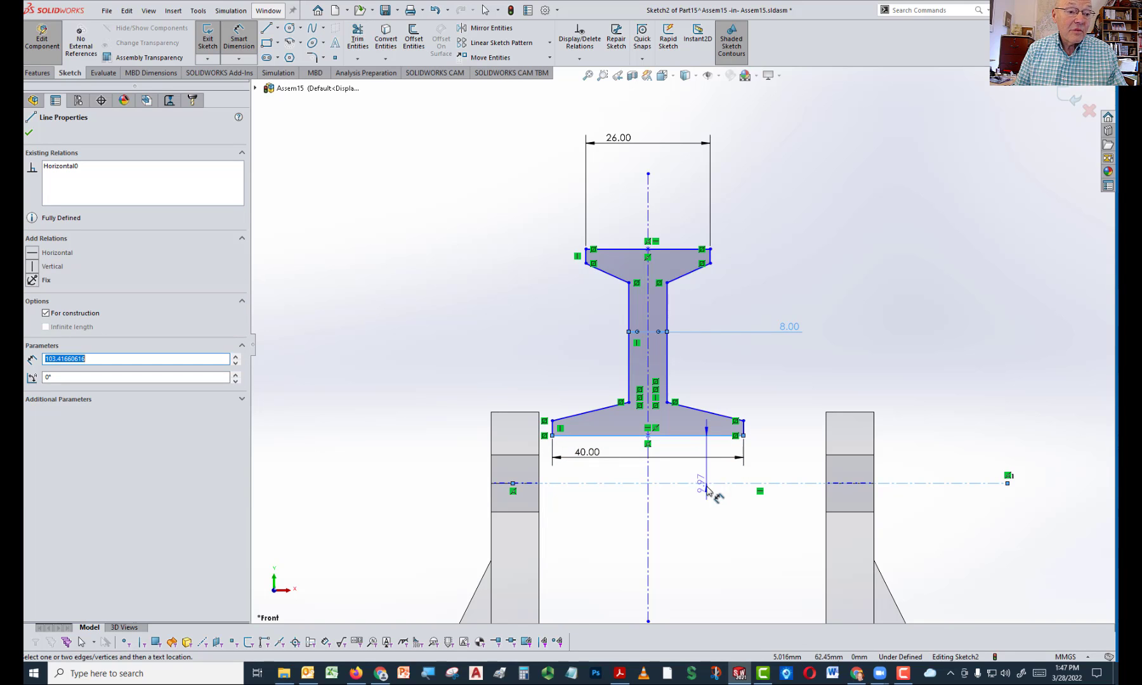
pyautogui.click(729, 515)
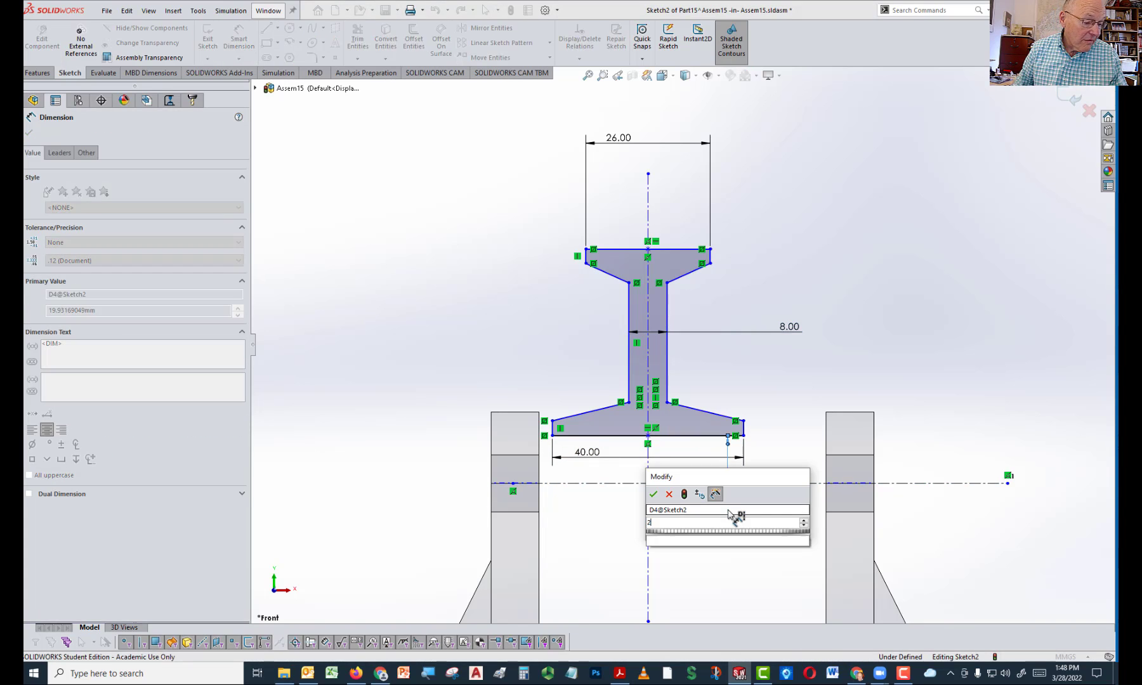
pyautogui.press('Return')
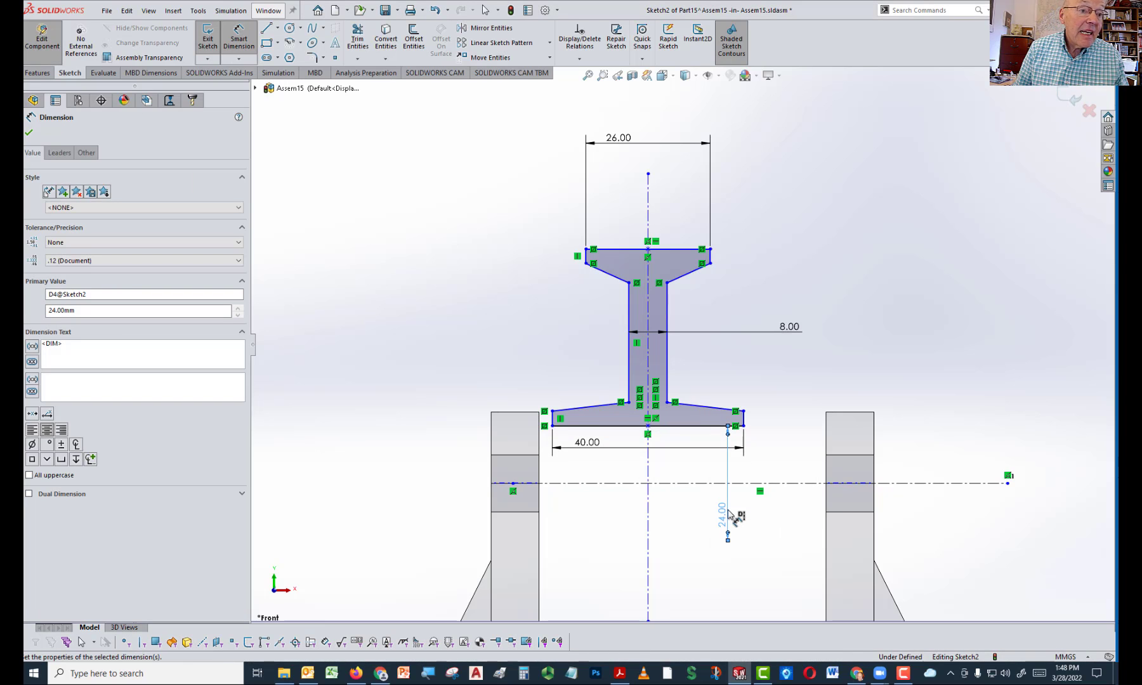
# Dimension the upper outer corner of the hub's end as a diameter about the horizontal centerline and set it to 30 mm
pyautogui.click(747, 414)
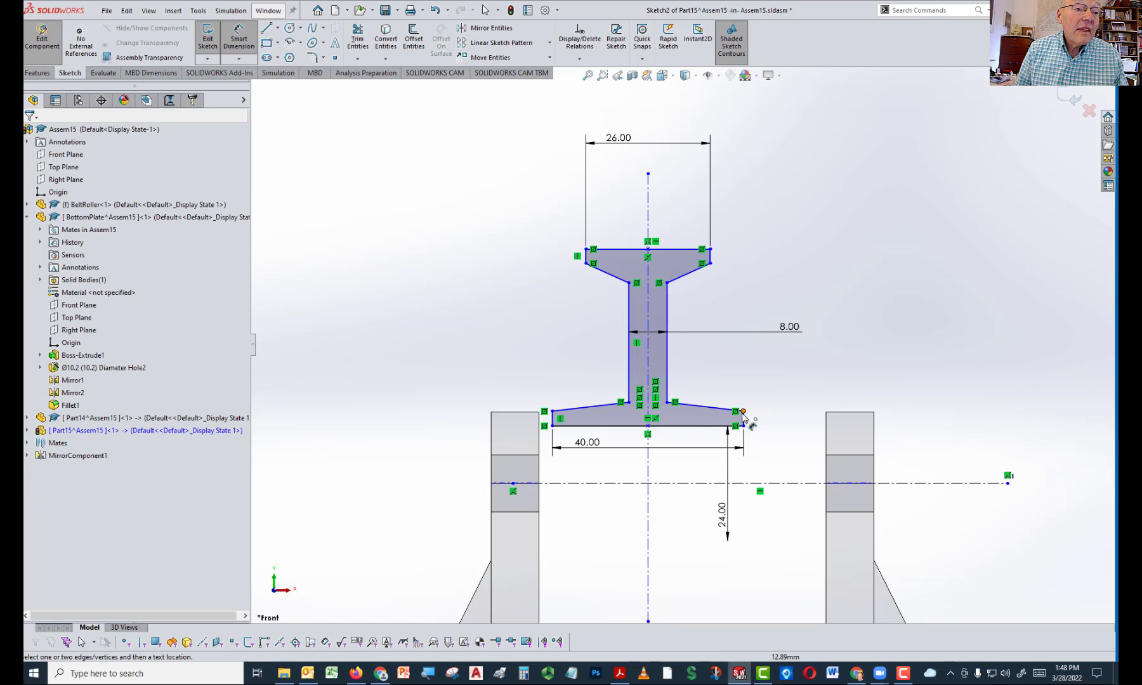
pyautogui.click(743, 412)
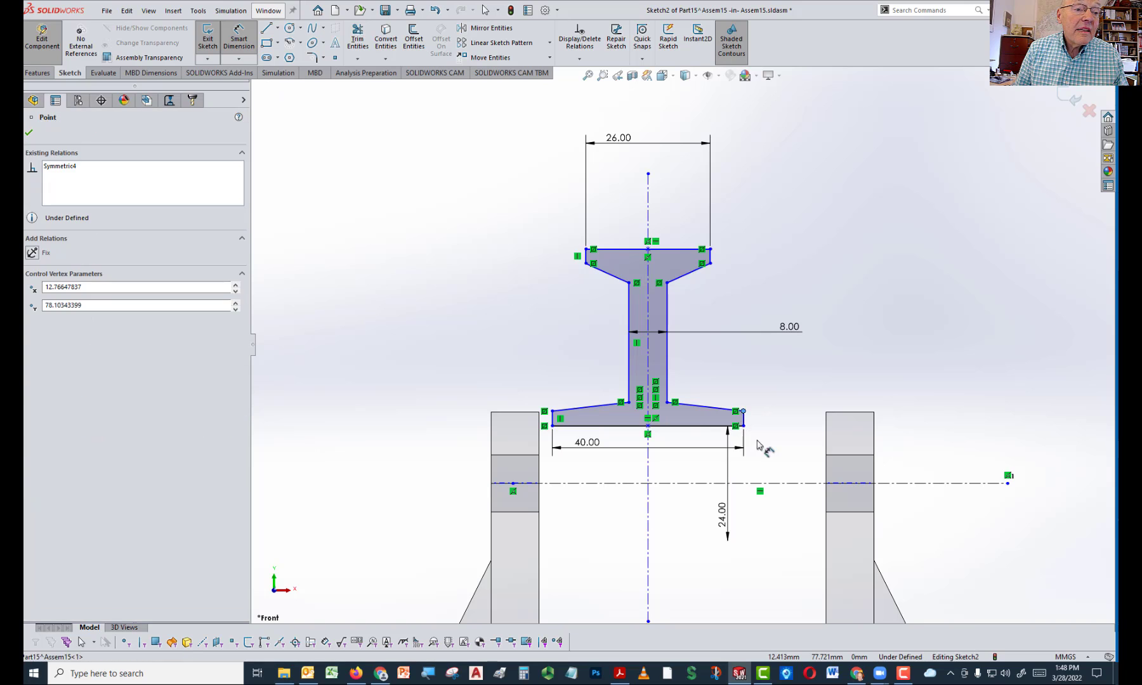
pyautogui.click(783, 483)
pyautogui.click(784, 517)
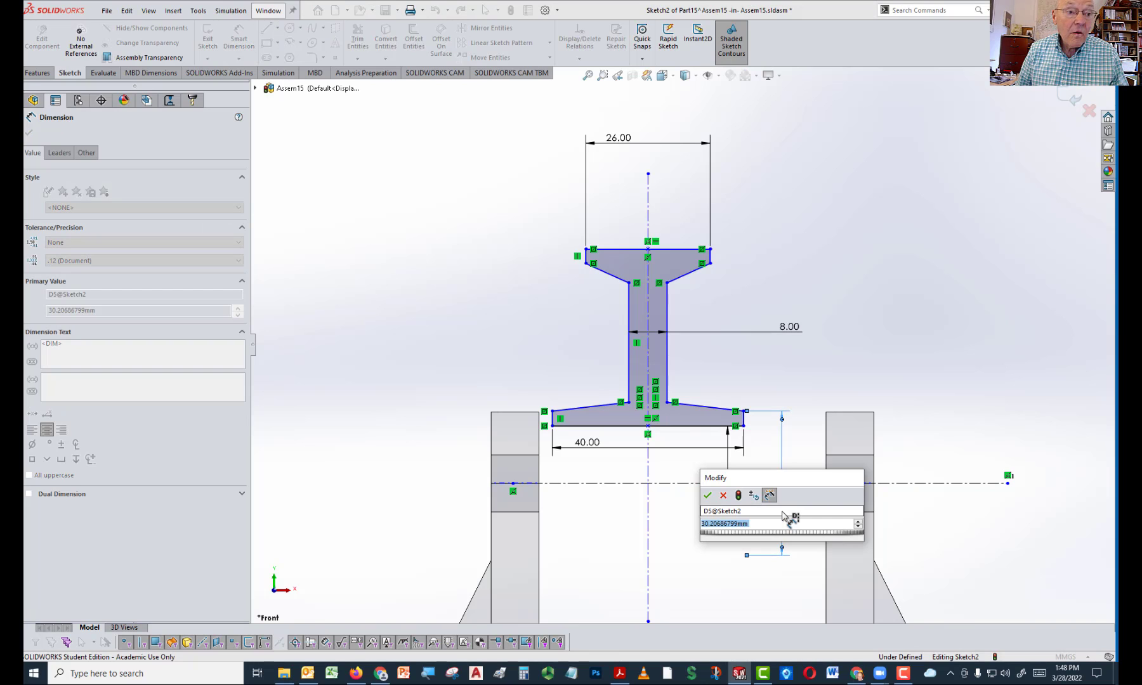
pyautogui.write('30')
pyautogui.press('Return')
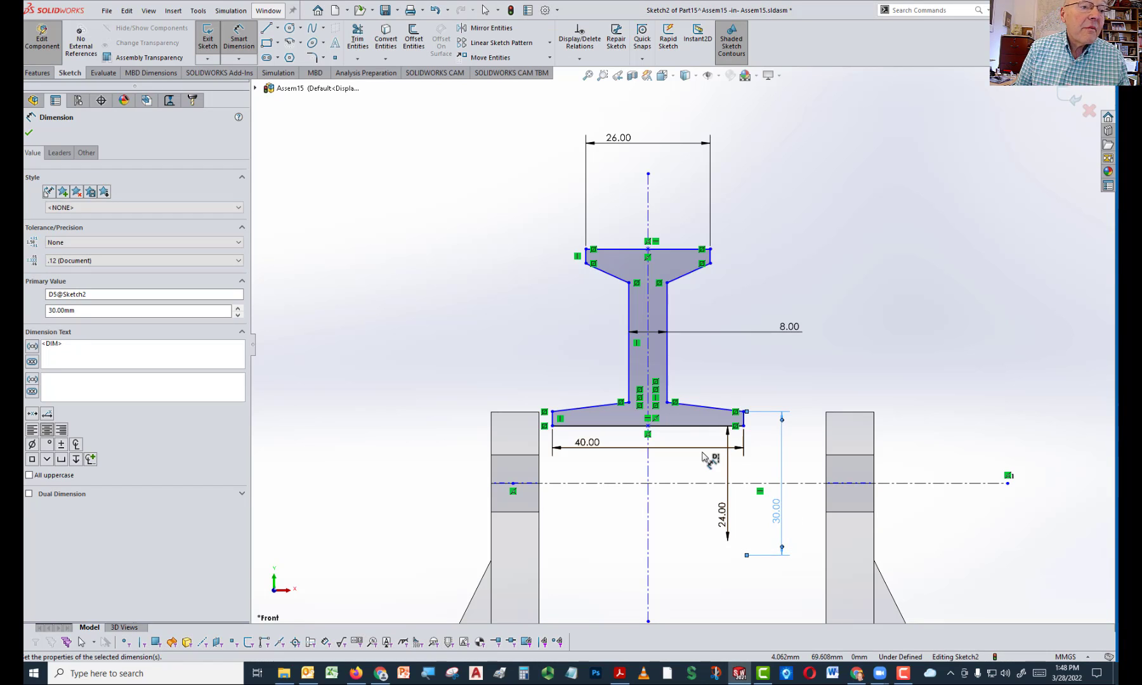
# Add a 40 mm diameter dimension from the corner where the web meets the hub, about the horizontal centerline
pyautogui.click(668, 403)
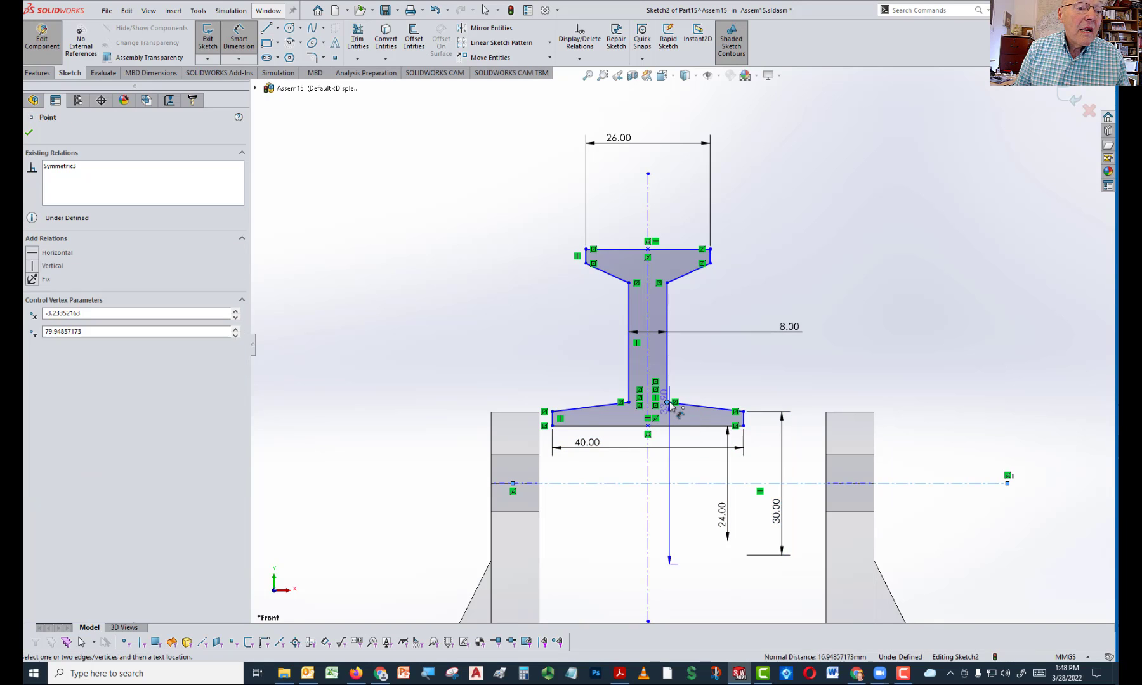
pyautogui.click(809, 508)
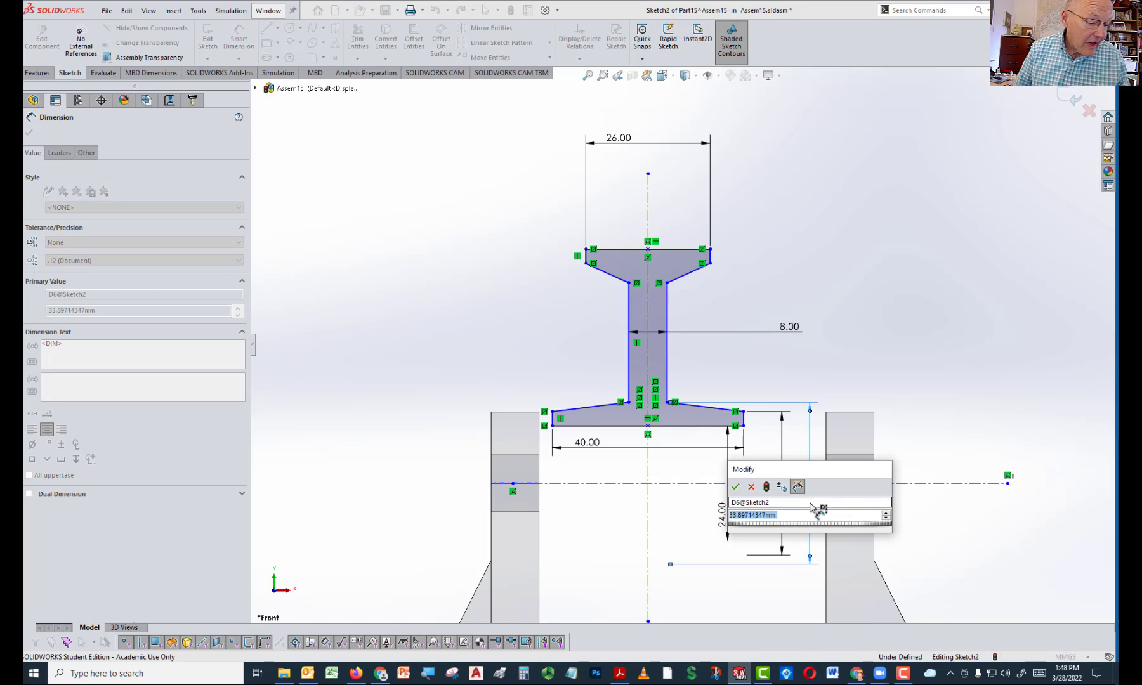
pyautogui.write('40')
pyautogui.press('Return')
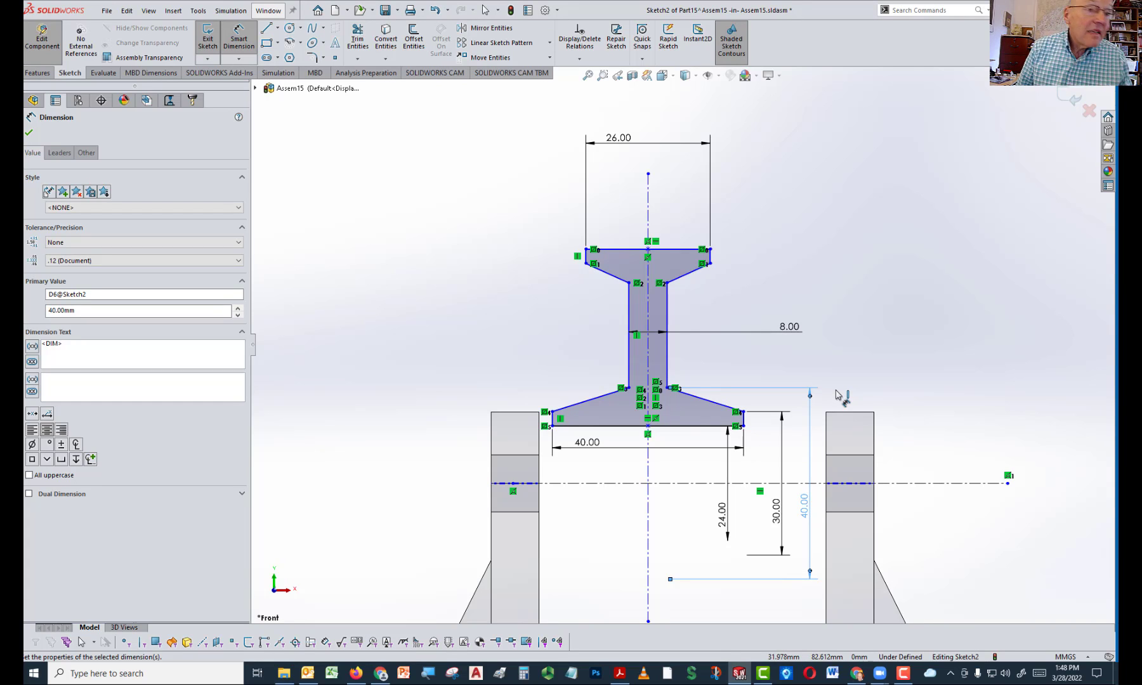
# Add a 66 mm diameter dimension from the corner where the web meets the rim, about the horizontal centerline
pyautogui.click(677, 288)
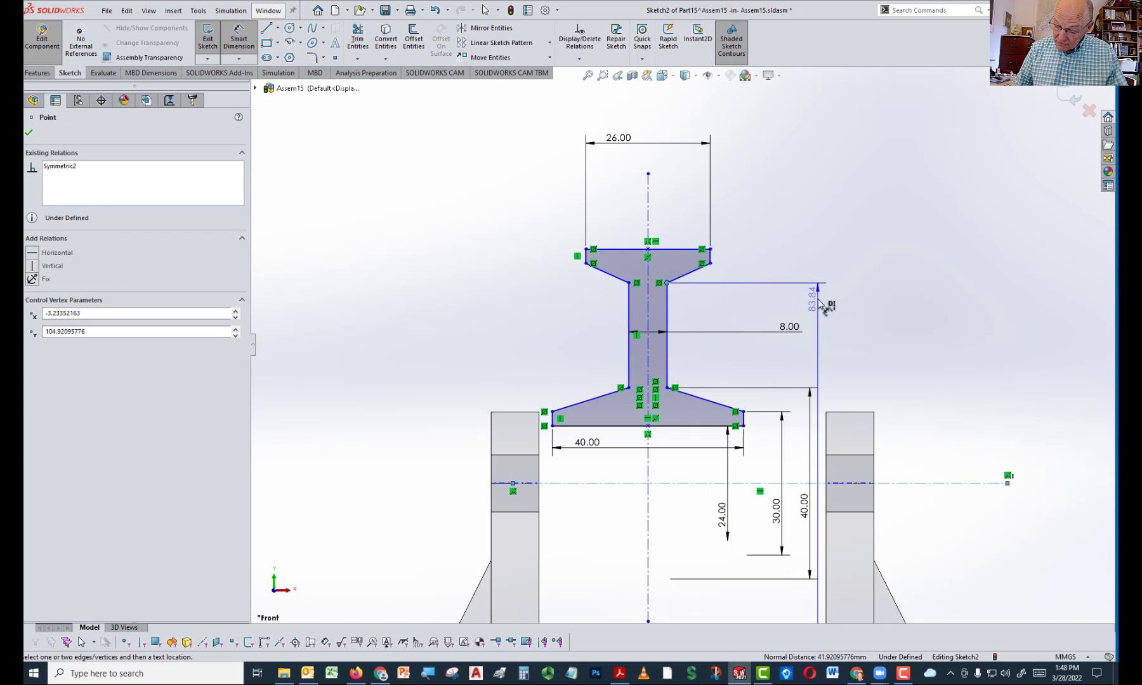
pyautogui.click(823, 305)
pyautogui.write('66')
pyautogui.press('Return')
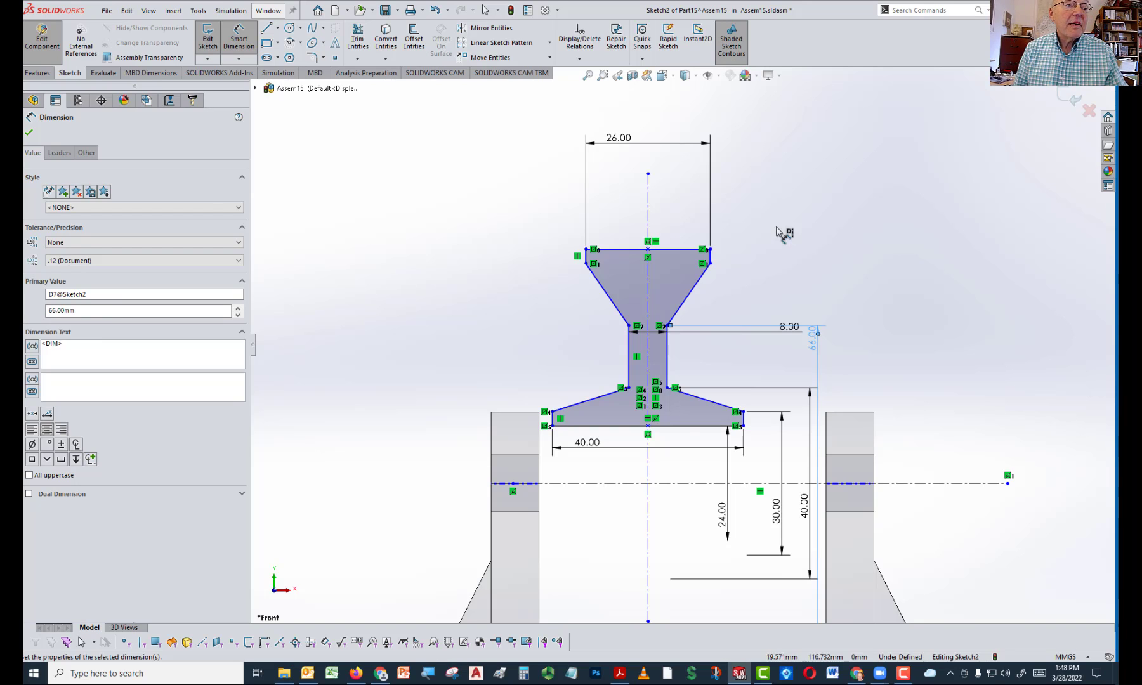
# Dimension the profile's upper horizontal edge as a diameter about the horizontal centerline and set it to 76 mm
pyautogui.click(684, 250)
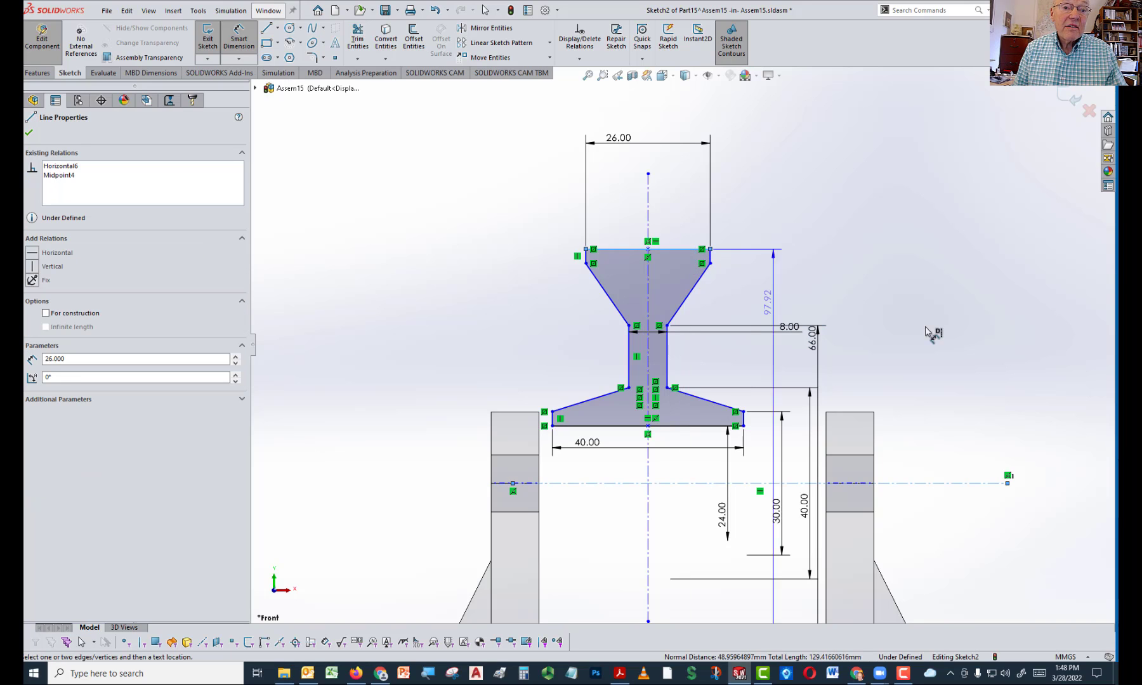
pyautogui.click(969, 375)
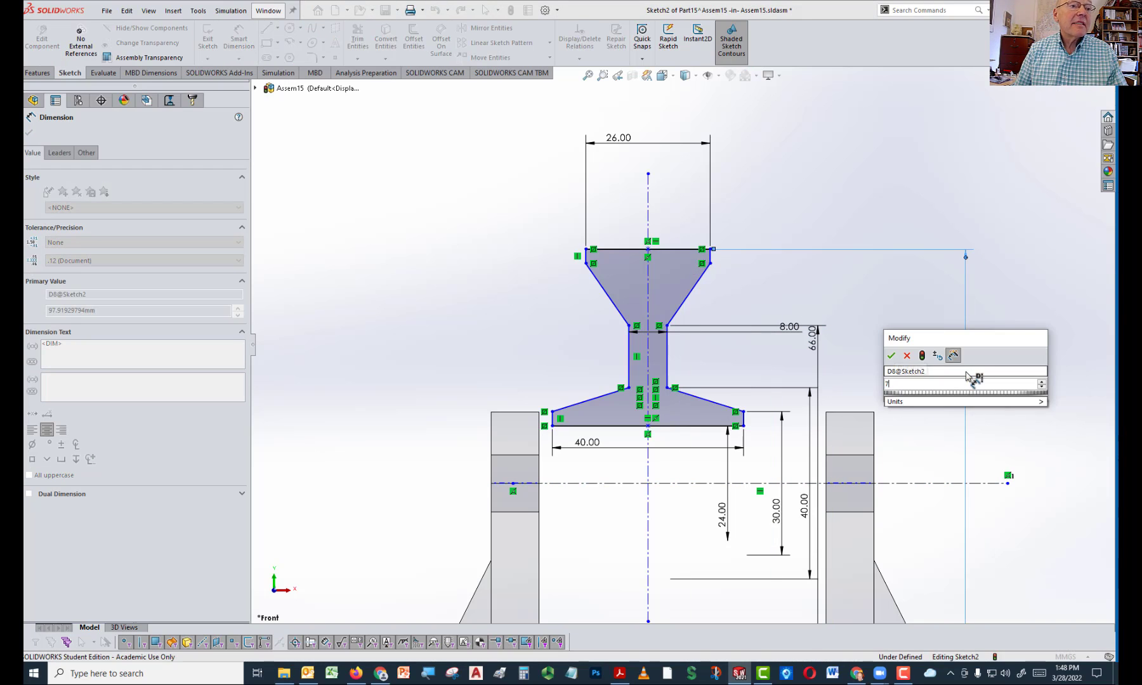
pyautogui.write('76')
pyautogui.press('Return')
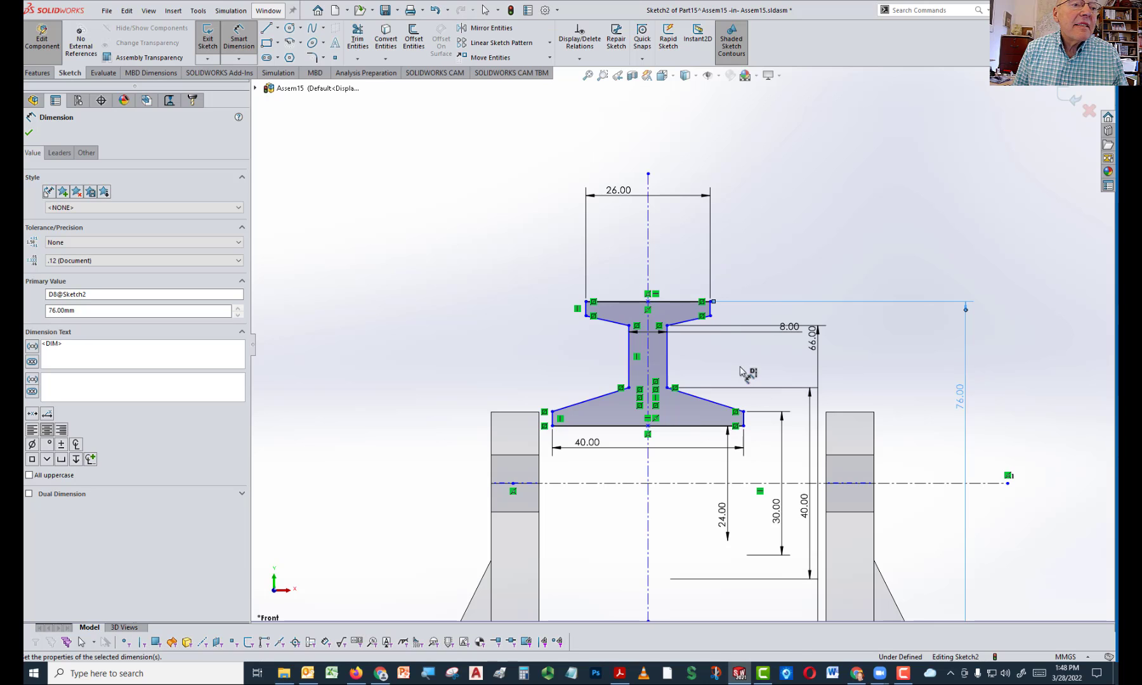
# Dimension the rim's lower outer corner as a diameter about the horizontal centerline and set it to 70 mm
pyautogui.click(710, 315)
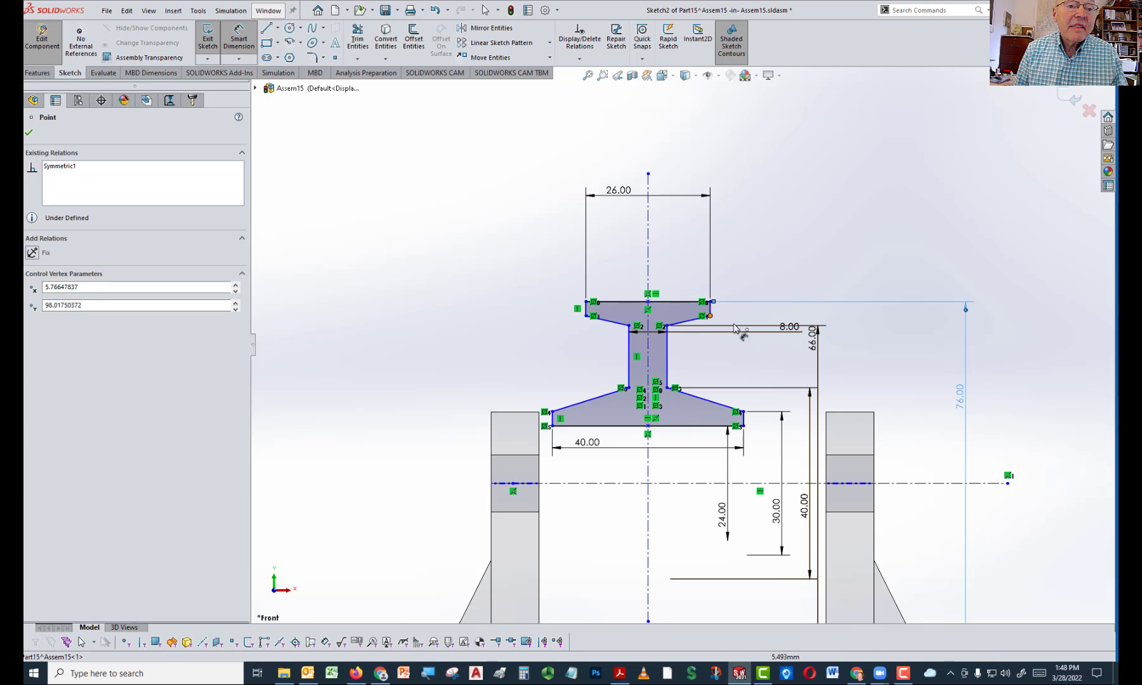
pyautogui.click(916, 399)
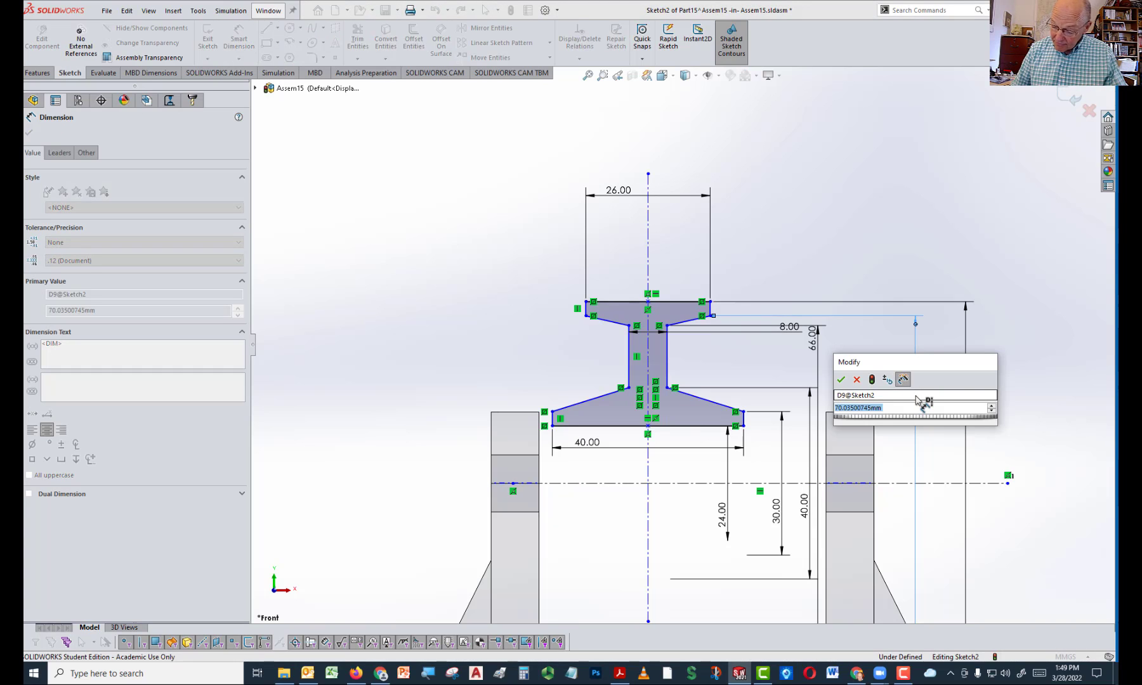
pyautogui.write('70')
pyautogui.press('Return')
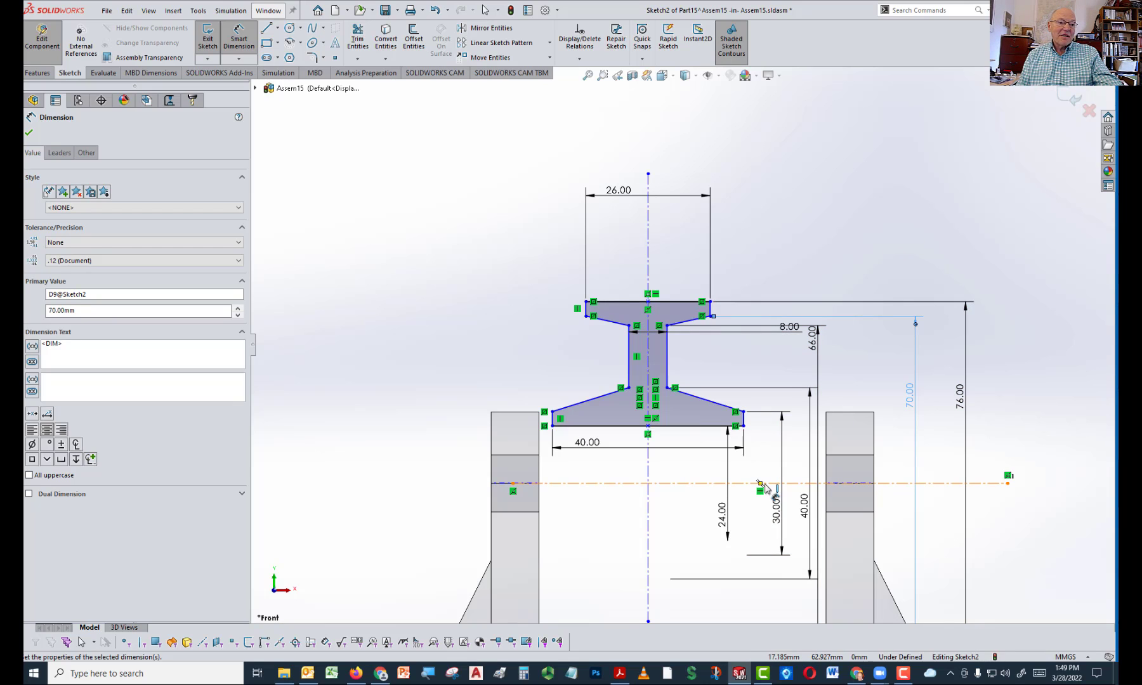
# Finish dimensioning and shift the vertical centerline with the whole roller profile to about midway between the two supports
pyautogui.click(1031, 322)
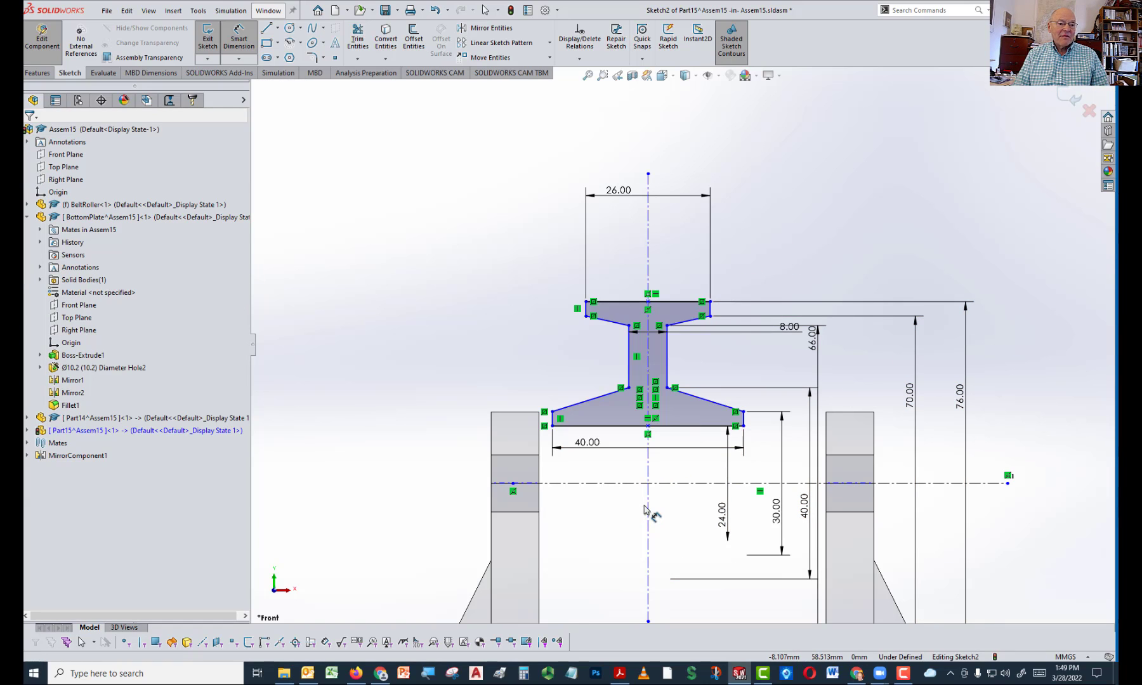
pyautogui.press('Escape')
pyautogui.moveTo(647, 507)
pyautogui.mouseDown()
pyautogui.moveTo(701, 517)
pyautogui.moveTo(661, 516)
pyautogui.moveTo(670, 515)
pyautogui.mouseUp()
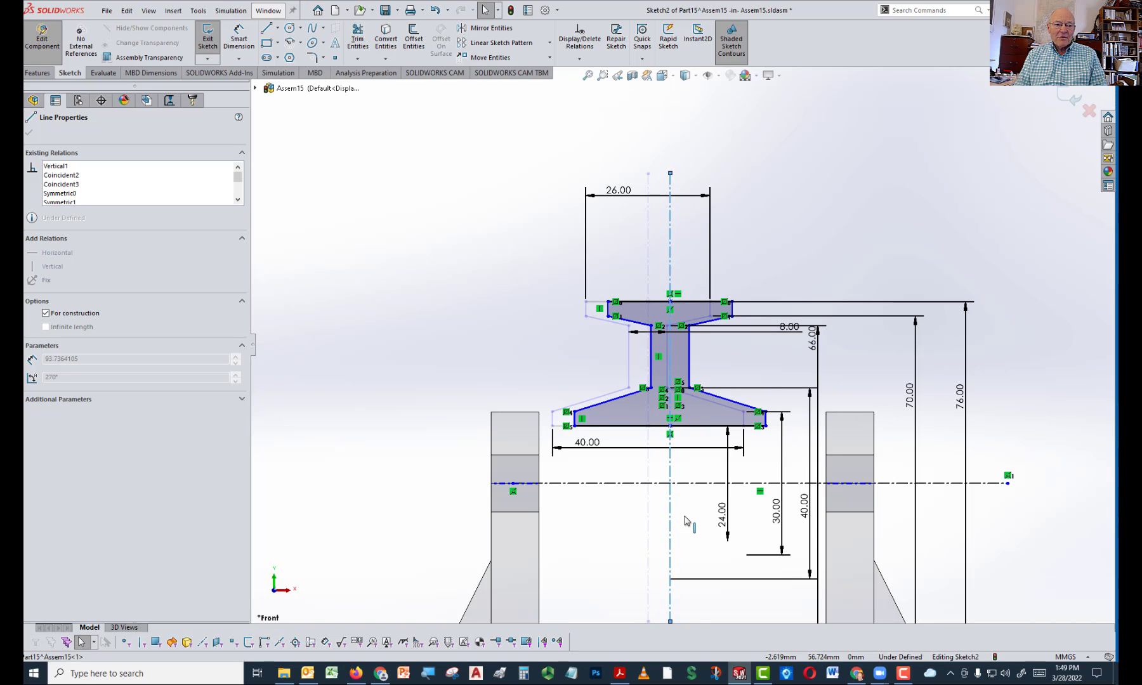
pyautogui.moveTo(684, 517); pyautogui.dragTo(680, 515)
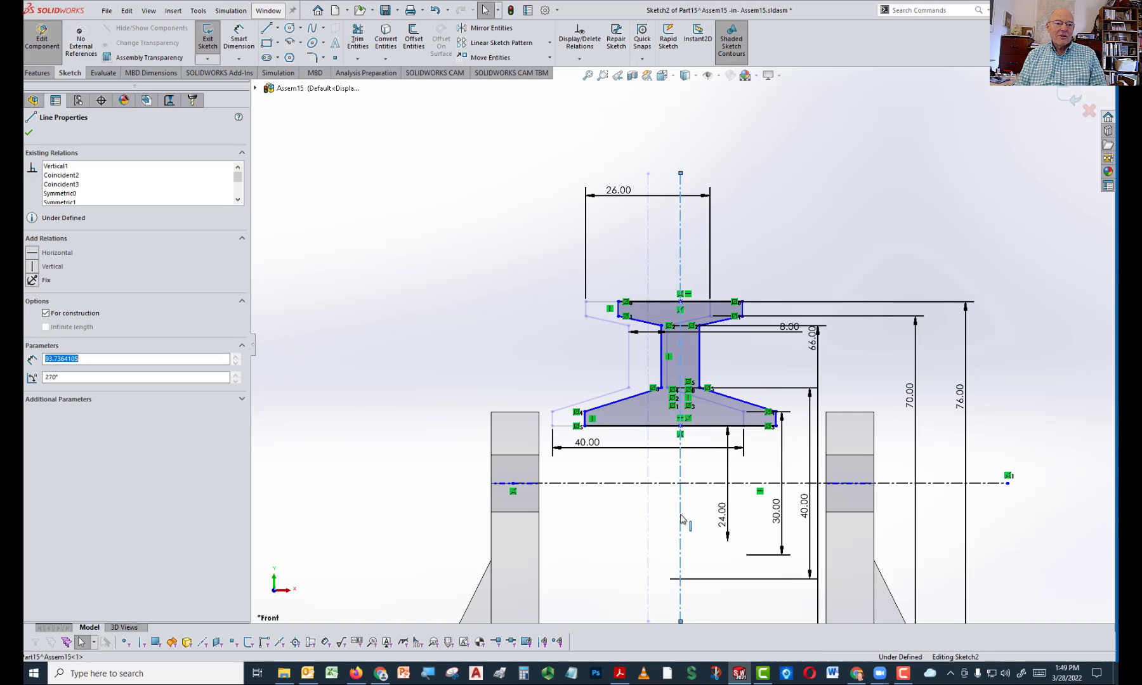
# Revolve the roller profile 360 degrees about the horizontal centerline as a Revolved Boss/Base
pyautogui.scroll(3, 791, 469)
pyautogui.moveTo(791, 469)
pyautogui.mouseDown(button='middle')
pyautogui.moveTo(861, 411)
pyautogui.moveTo(844, 427)
pyautogui.mouseUp(button='middle')
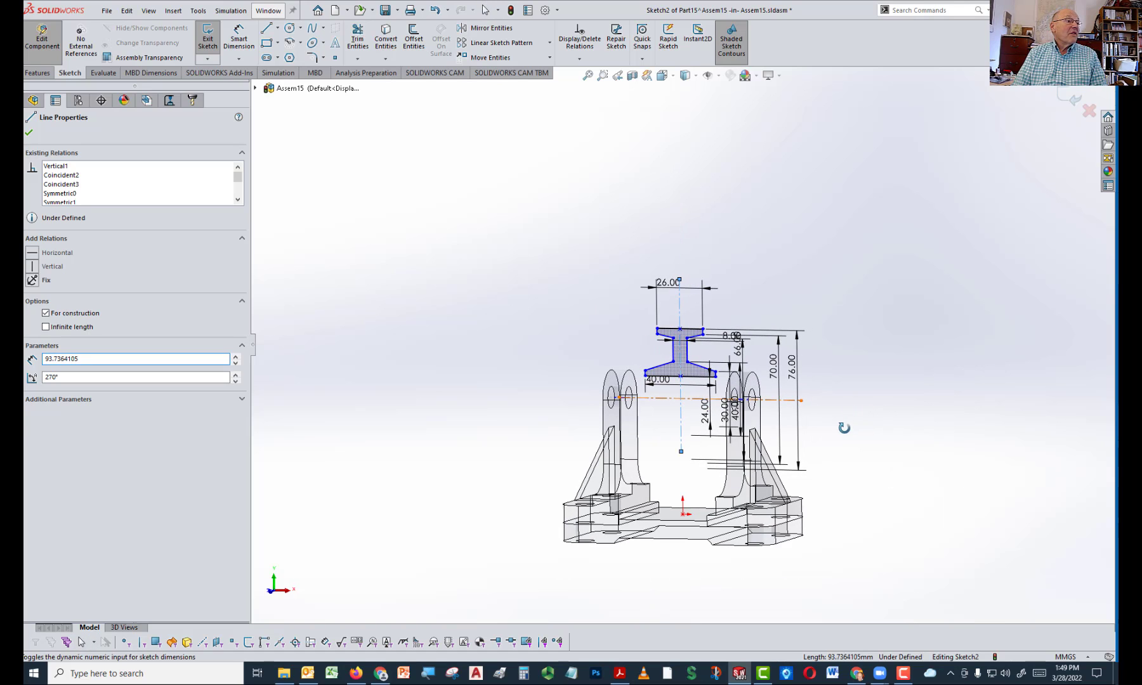
pyautogui.click(38, 72)
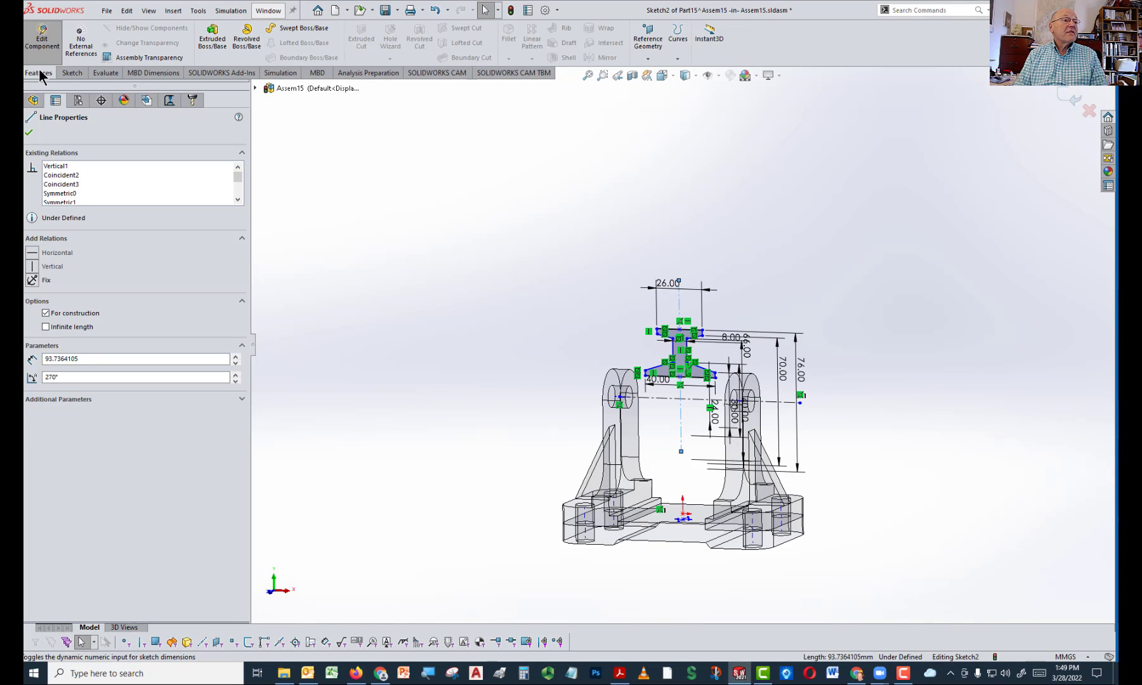
pyautogui.click(246, 43)
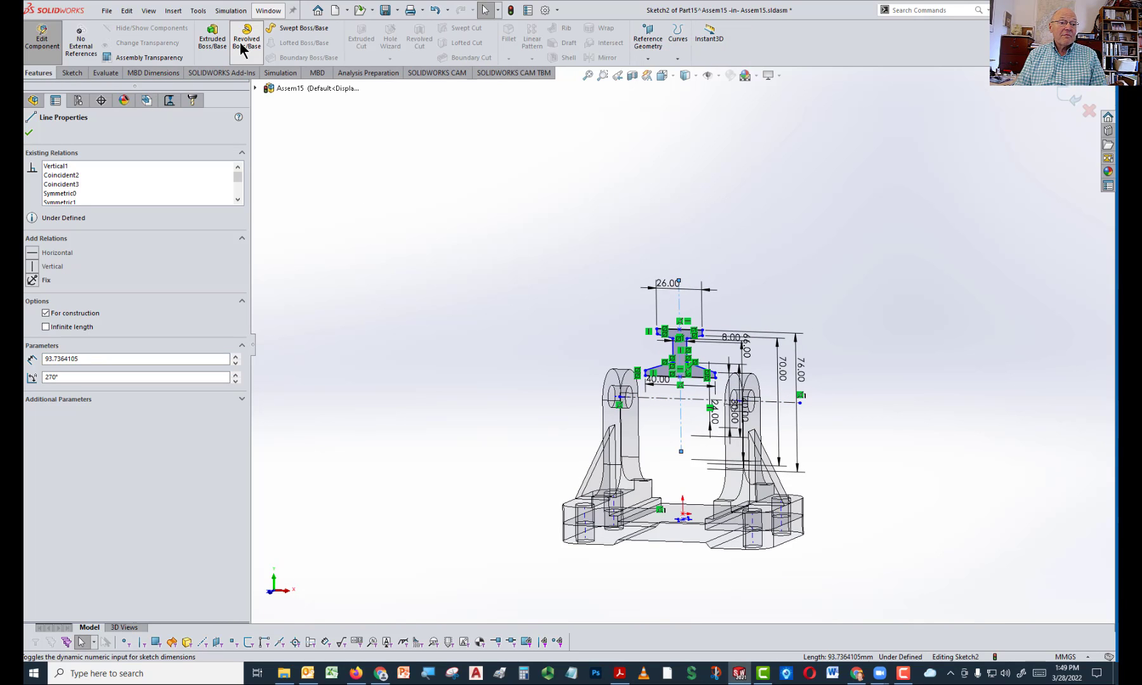
pyautogui.click(682, 403)
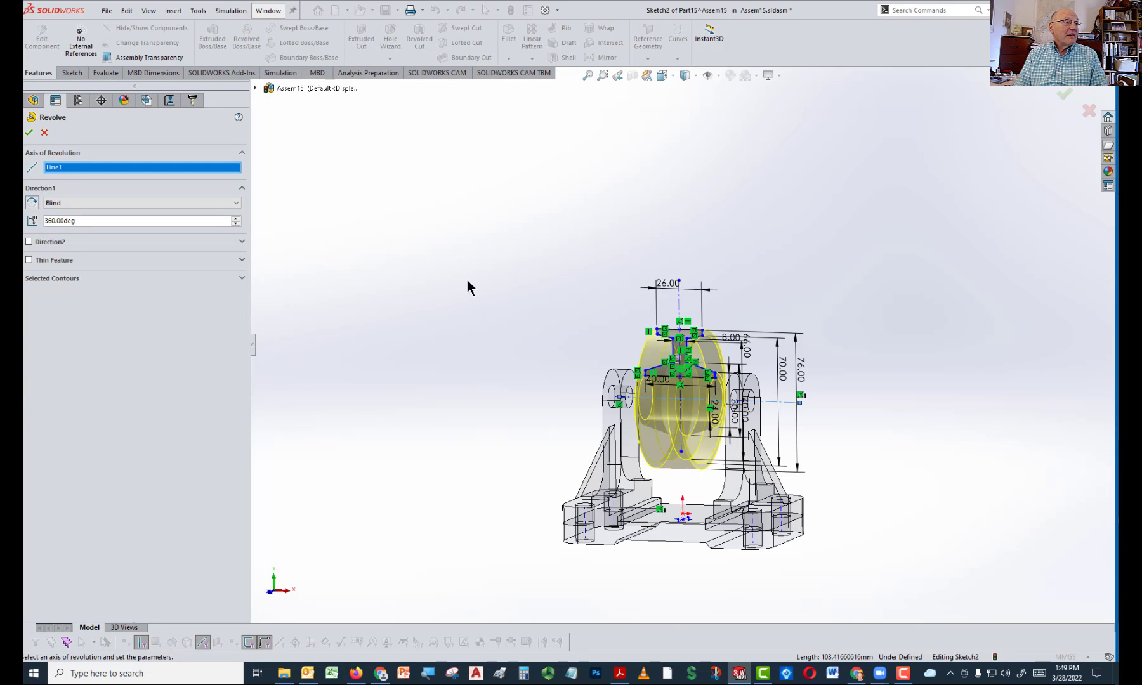
pyautogui.click(29, 134)
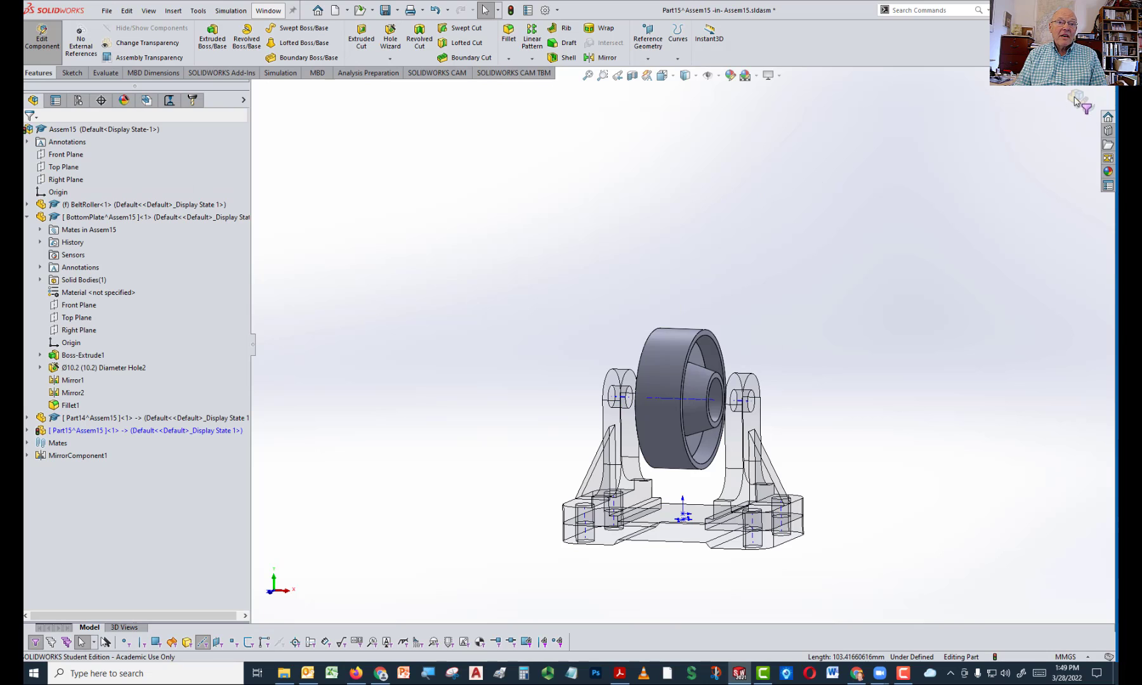
# Leave roller part editing to return to the assembly and clear all selection filters
pyautogui.click(1076, 100)
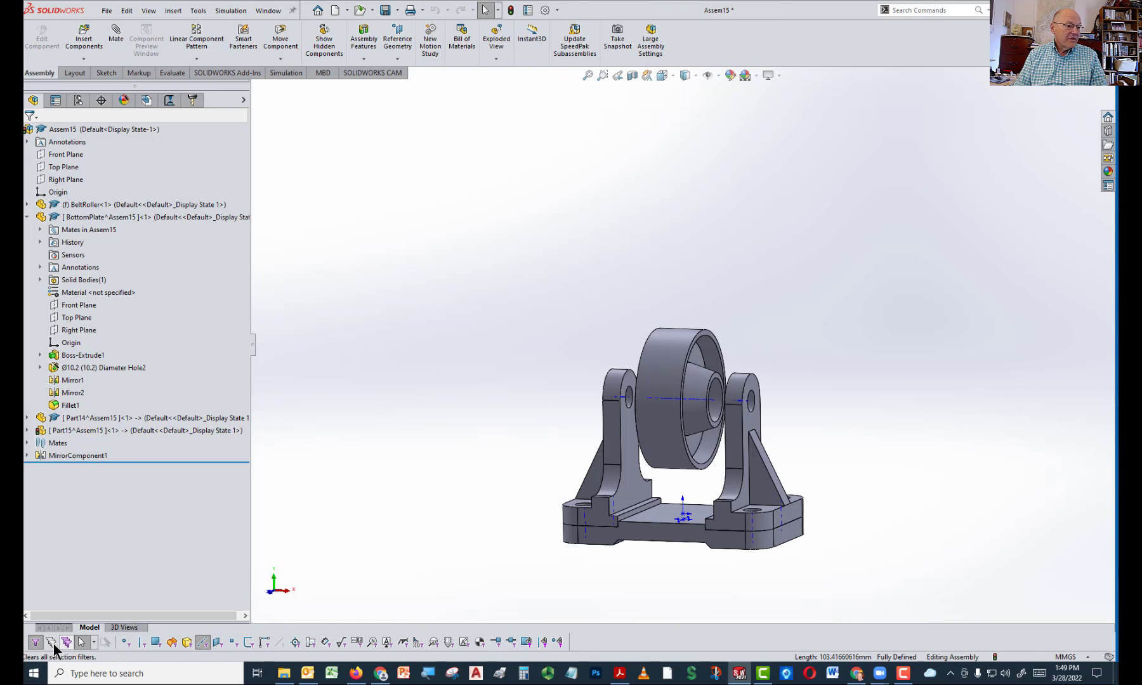
pyautogui.click(51, 644)
# Try to move the roller sideways between the two supports in the front view
pyautogui.moveTo(709, 398); pyautogui.dragTo(895, 378, button='middle')
pyautogui.press('space')
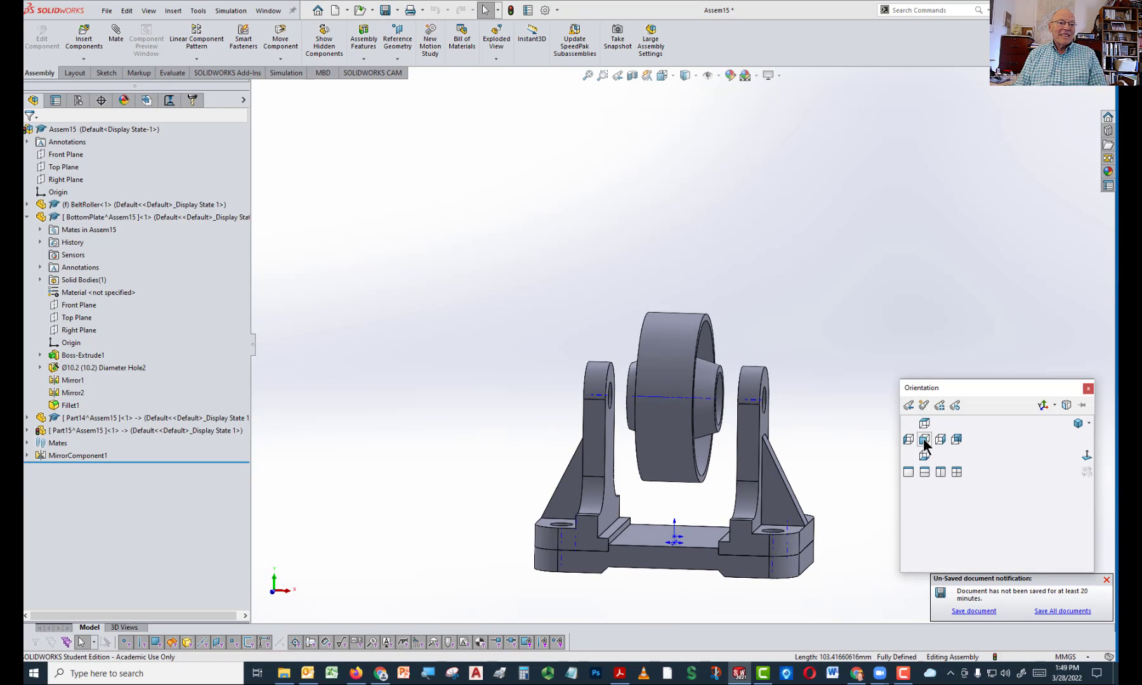
pyautogui.click(925, 440)
pyautogui.moveTo(706, 370); pyautogui.dragTo(754, 371)
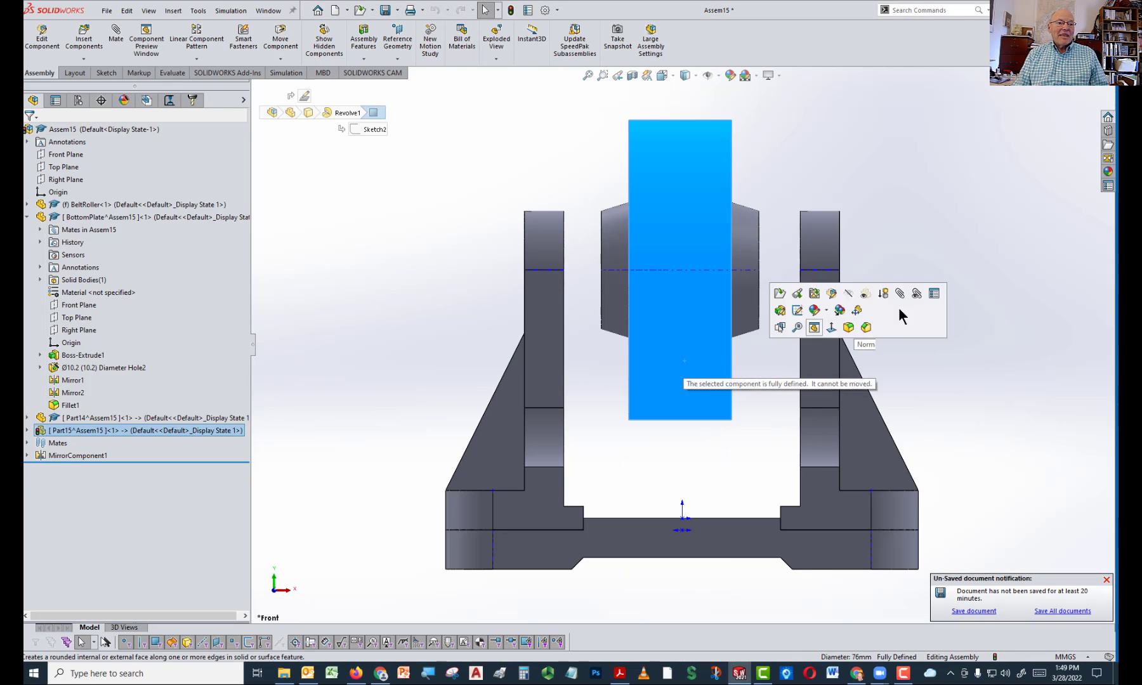
pyautogui.click(953, 276)
pyautogui.moveTo(837, 214); pyautogui.dragTo(699, 286, button='middle')
pyautogui.click(699, 286)
pyautogui.click(956, 140)
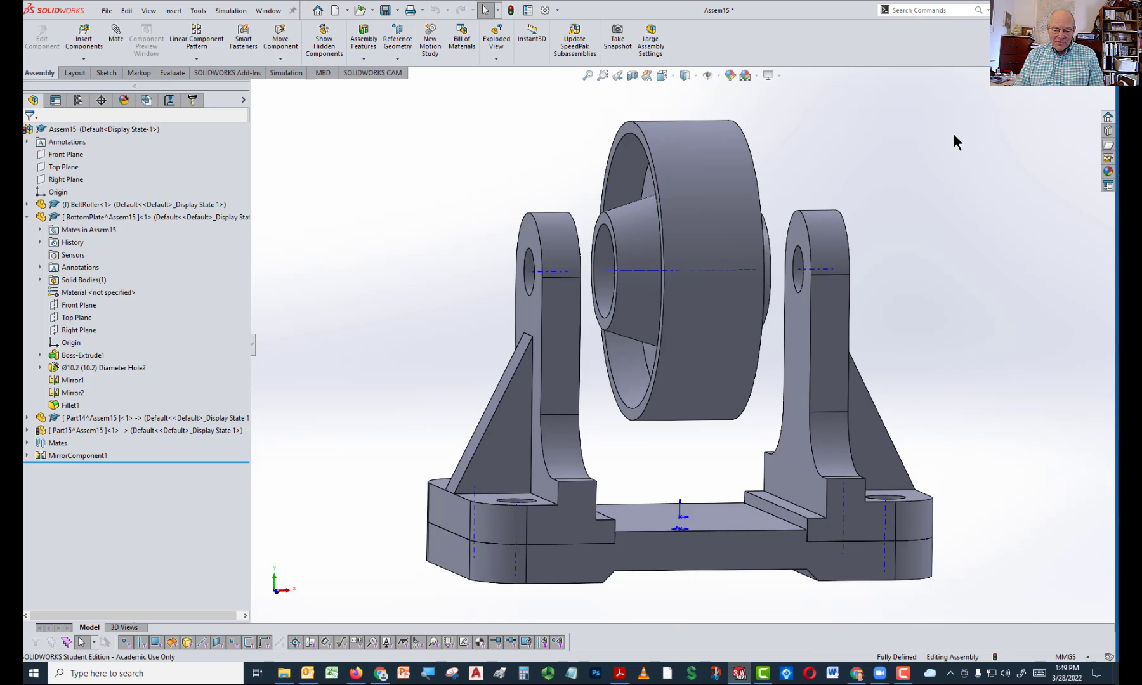
pyautogui.hotkey('ctrl', '7')
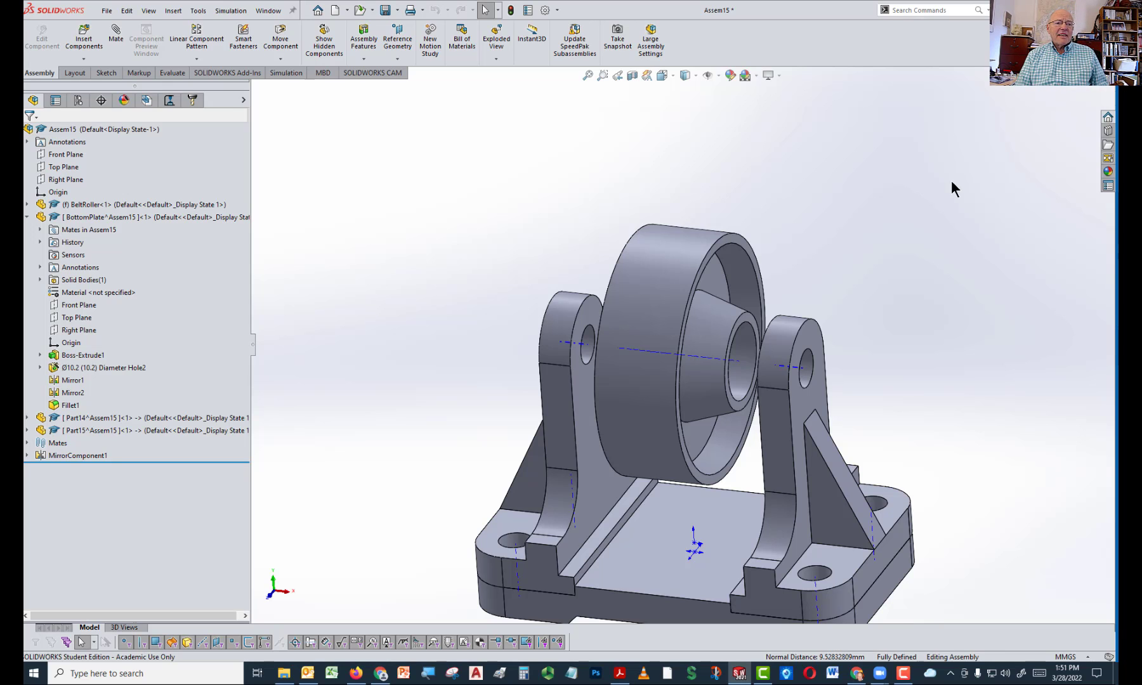
pyautogui.moveTo(949, 295); pyautogui.dragTo(971, 253, button='middle')
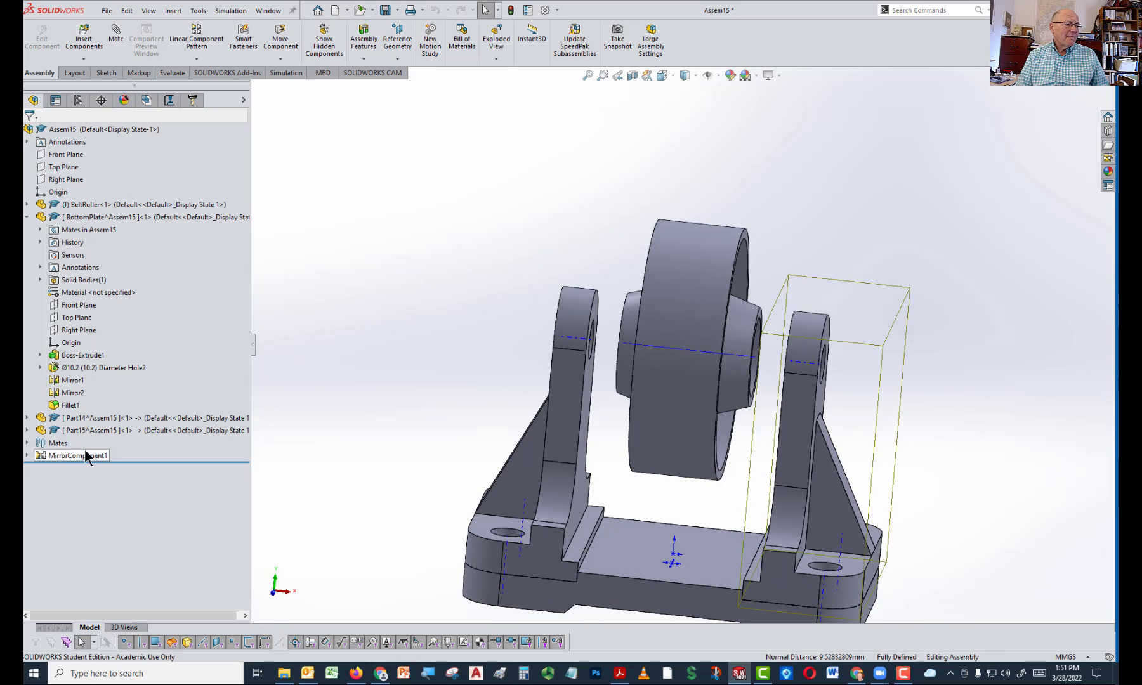
# Edit the roller part in context and reopen its revolve sketch, facing it in the front view
pyautogui.click(27, 431)
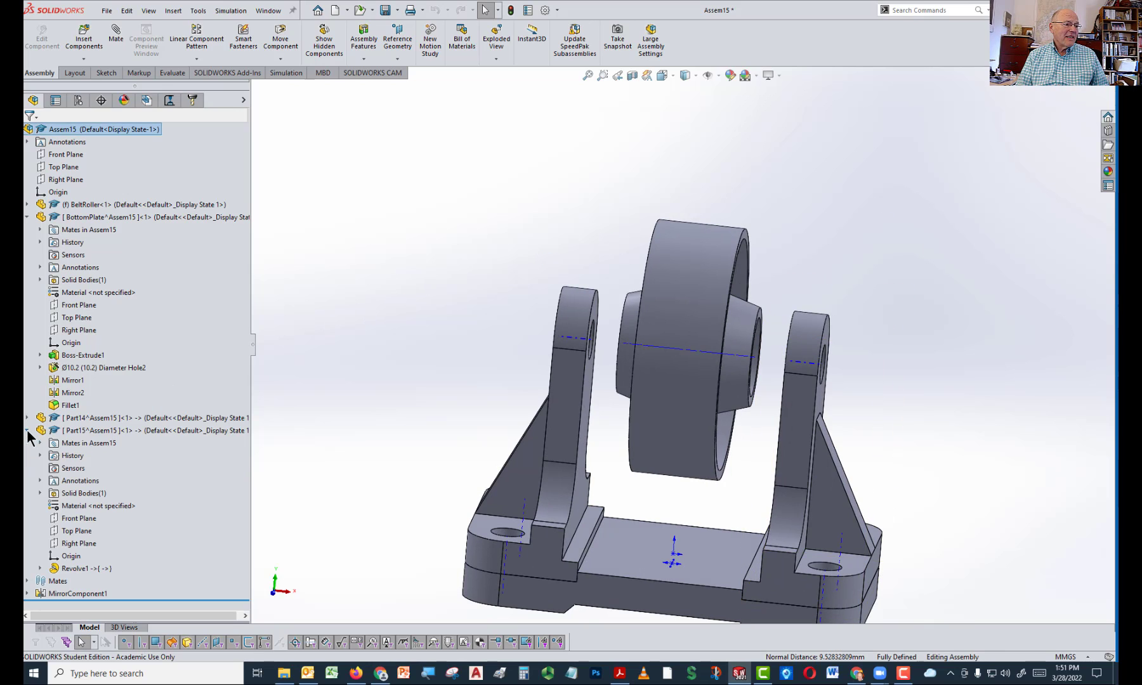
pyautogui.rightClick(123, 429)
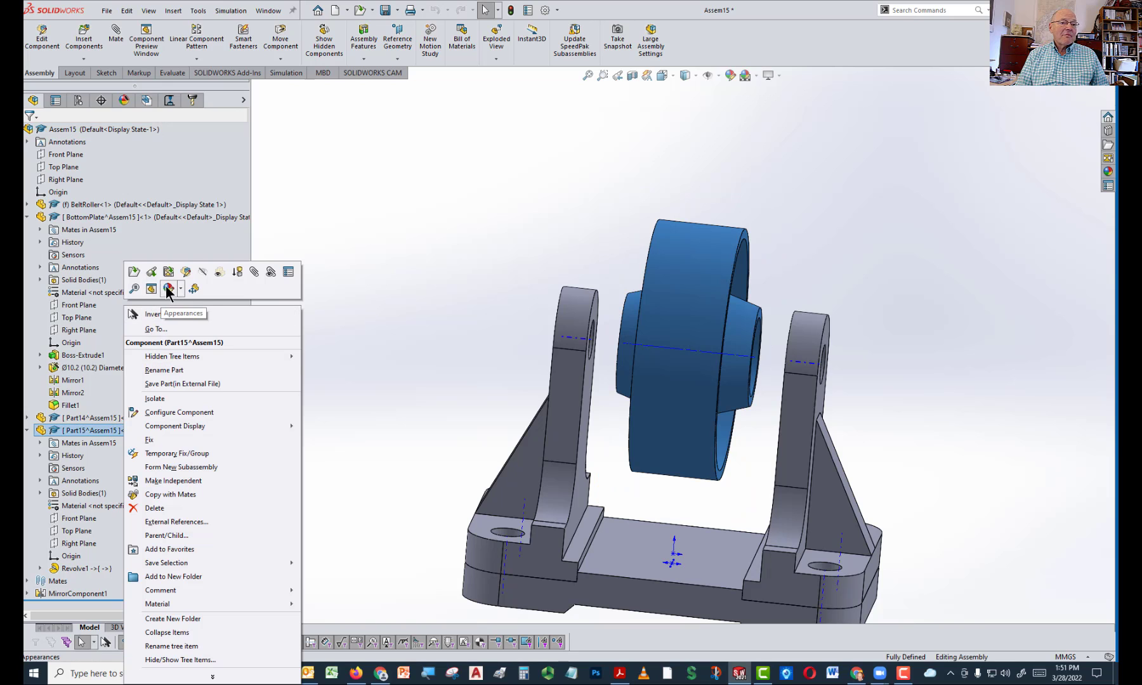
pyautogui.click(186, 273)
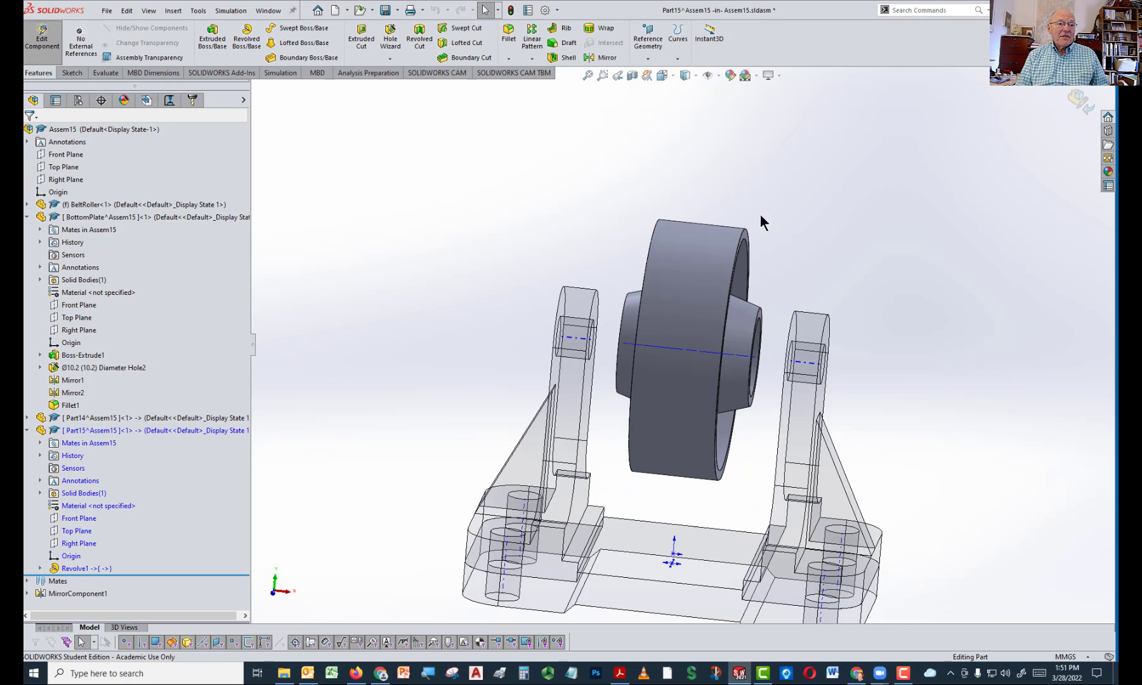
pyautogui.moveTo(897, 251); pyautogui.dragTo(278, 349, button='middle')
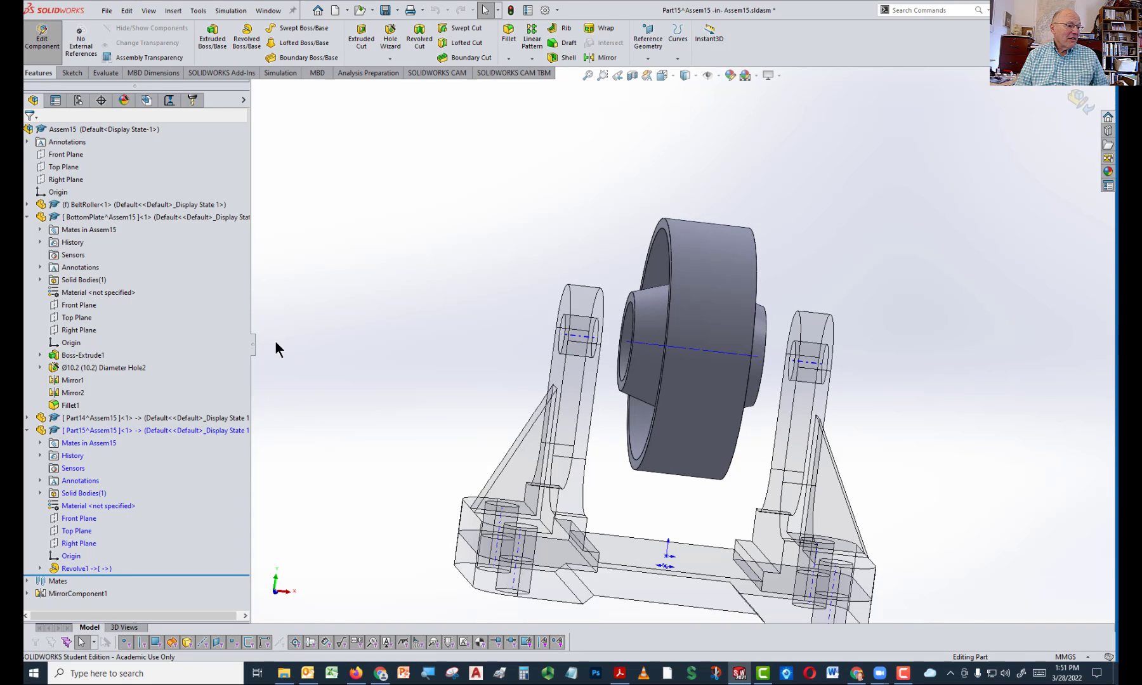
pyautogui.click(39, 568)
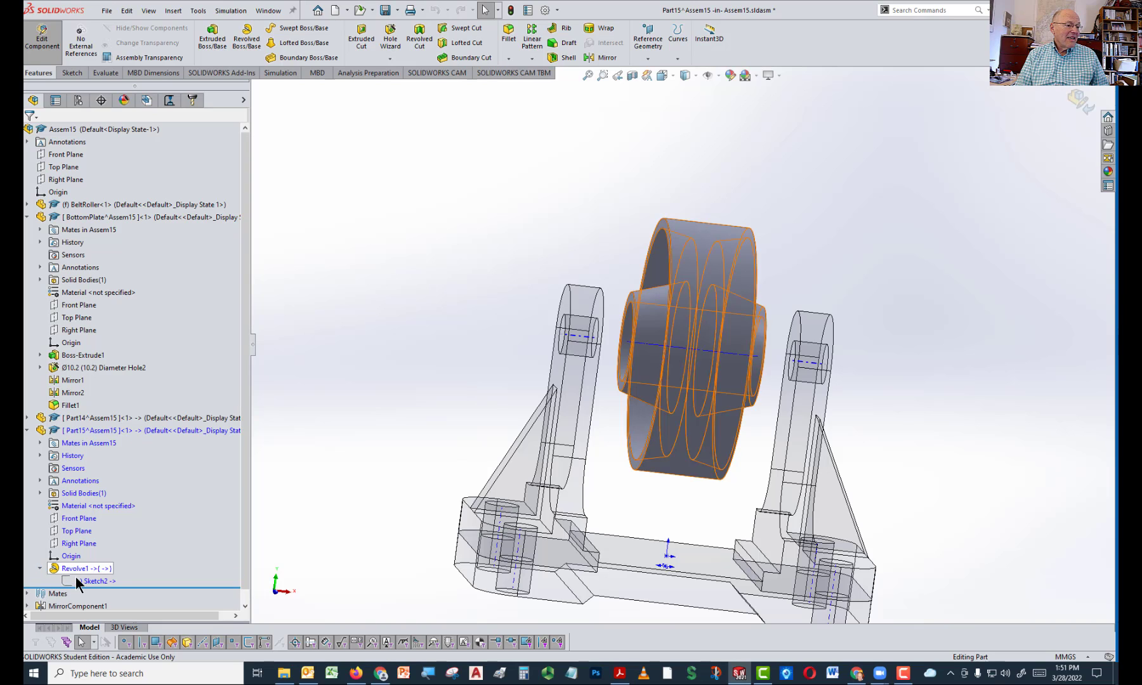
pyautogui.rightClick(99, 581)
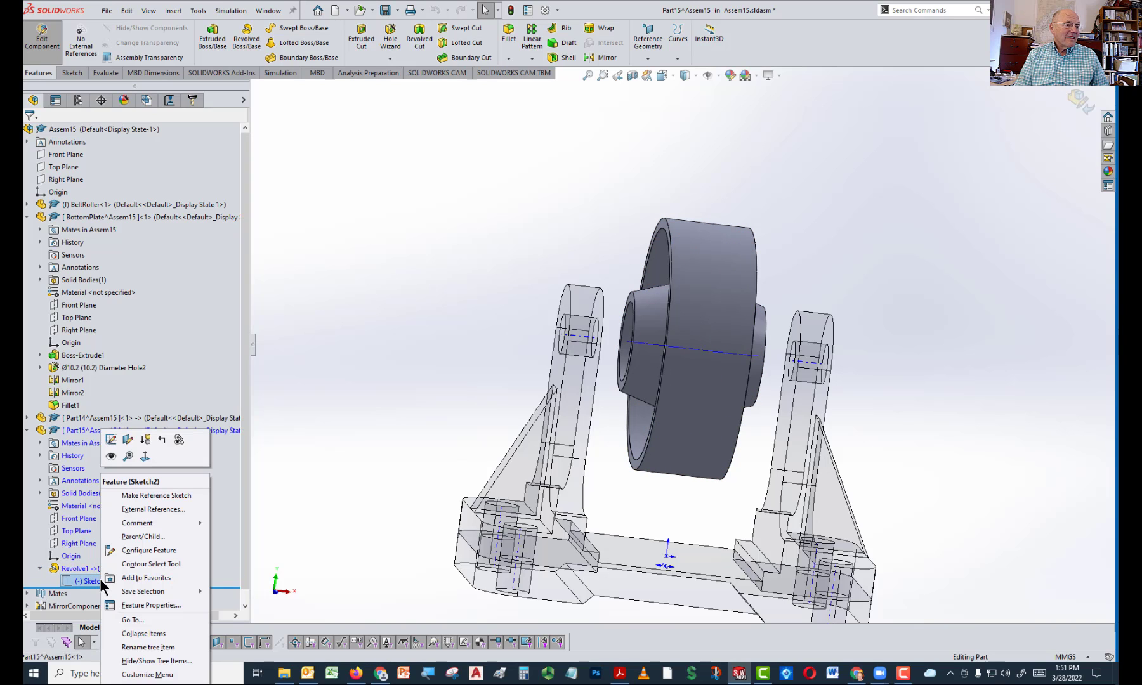
pyautogui.click(111, 439)
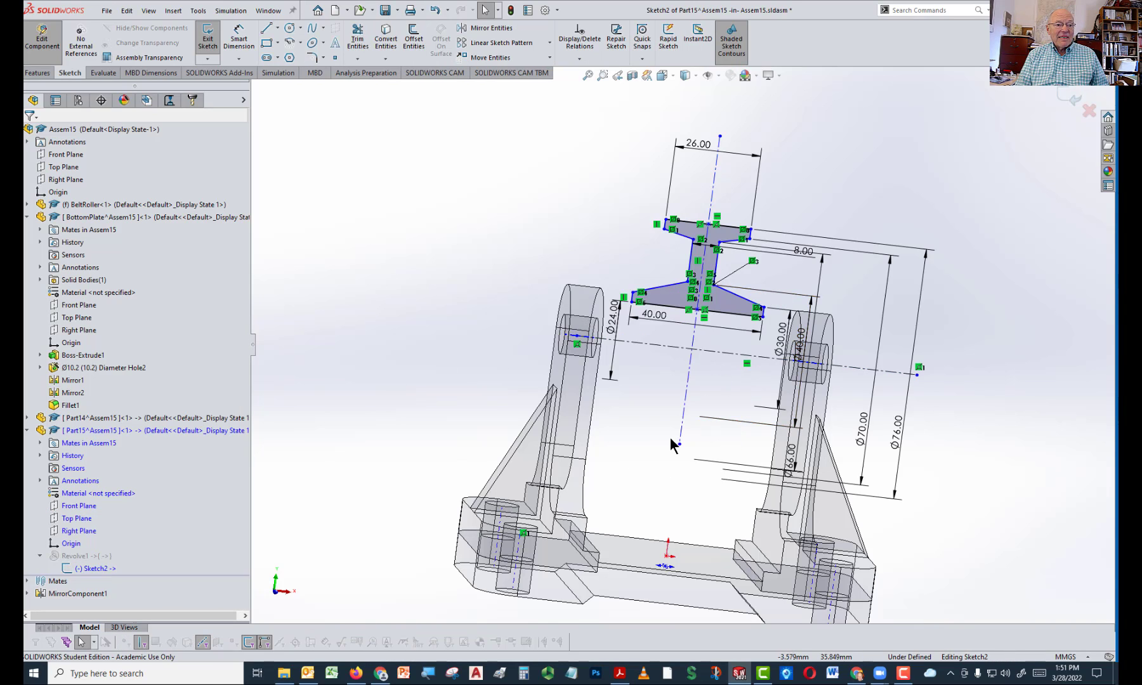
pyautogui.press('space')
pyautogui.click(738, 470)
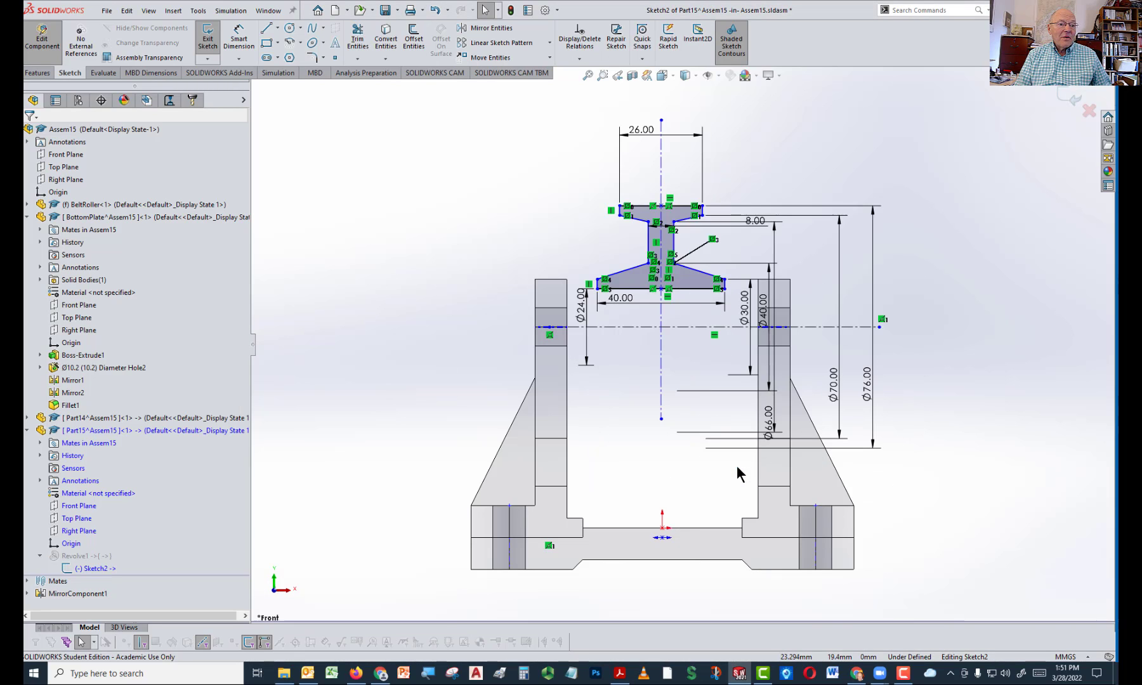
# Make the roller sketch's vertical centerline coincident with the part origin and return to the assembly
pyautogui.click(662, 412)
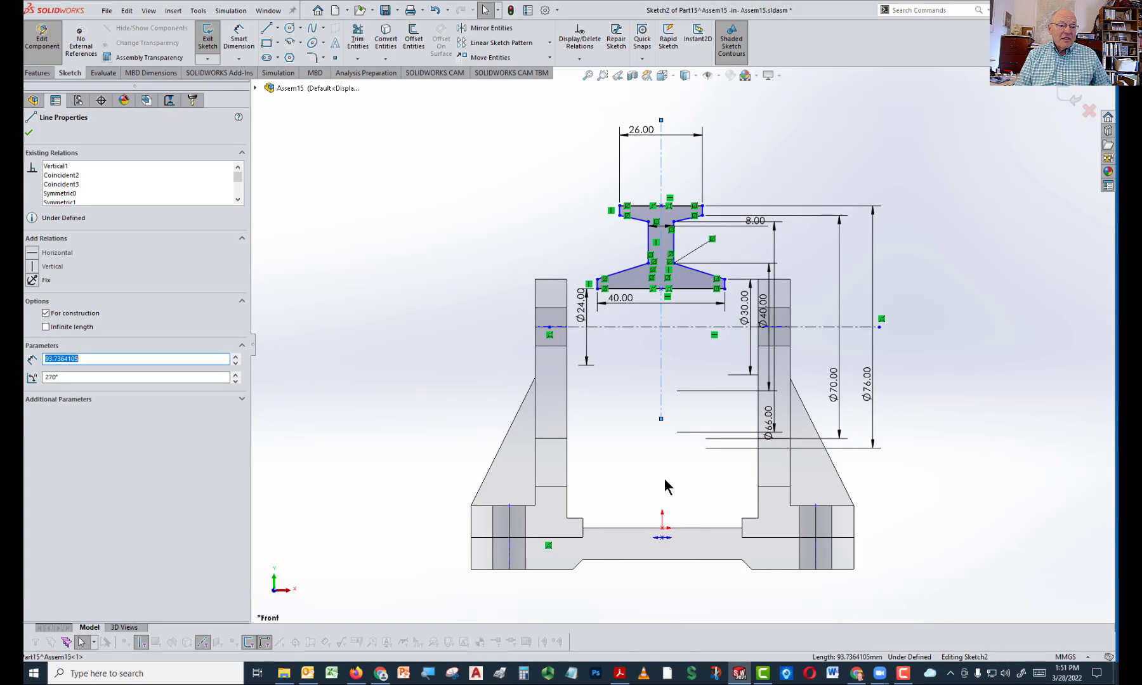
pyautogui.keyDown('ctrl'); pyautogui.click(662, 528); pyautogui.keyUp('ctrl')
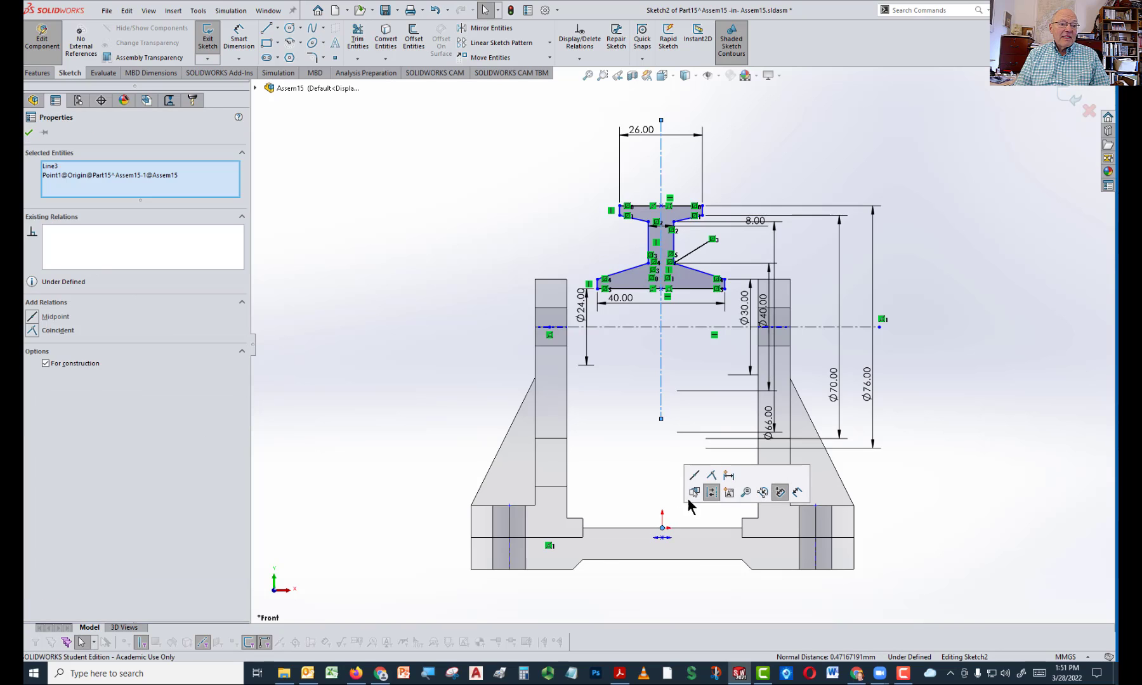
pyautogui.click(713, 479)
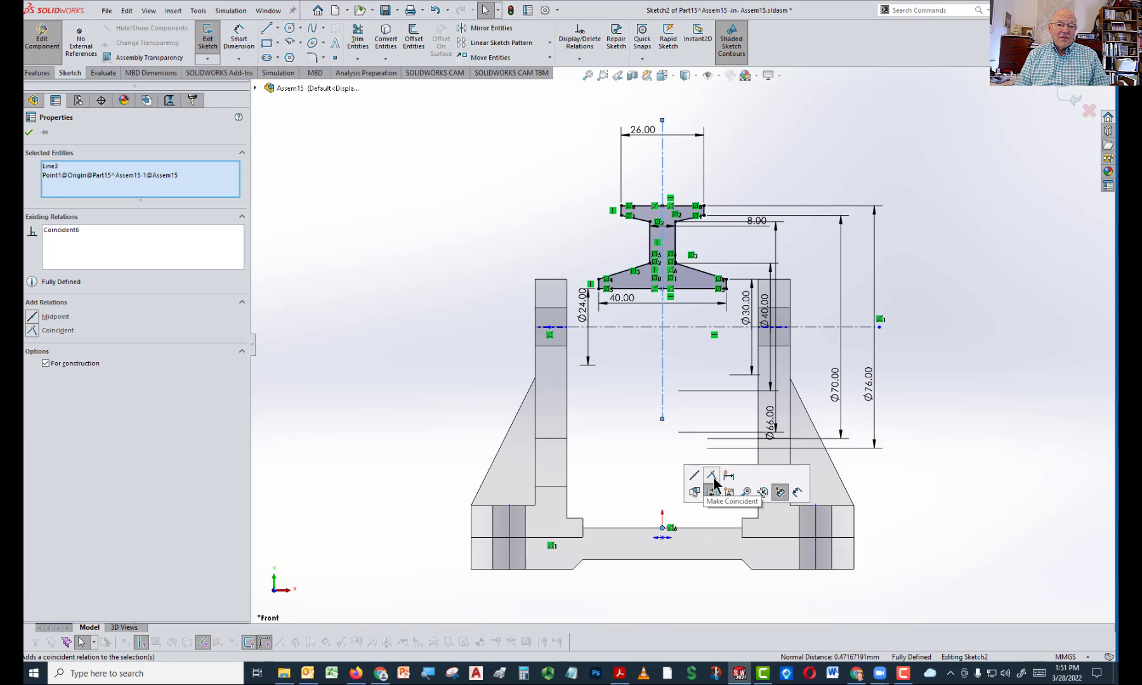
pyautogui.click(1004, 474)
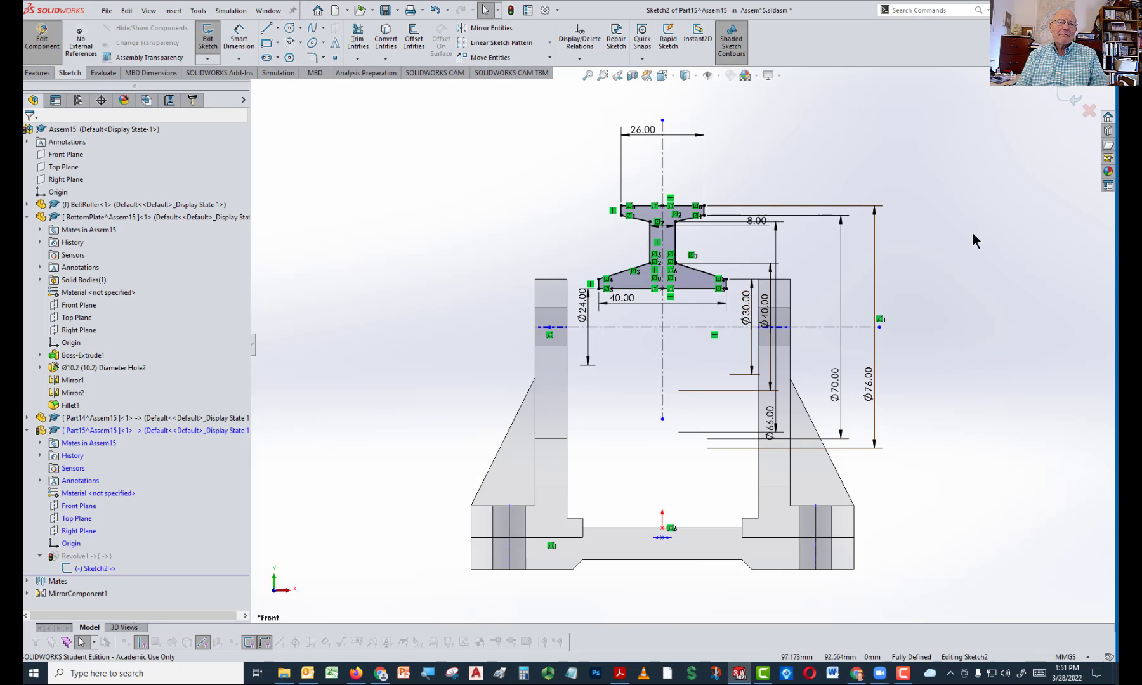
pyautogui.click(1069, 100)
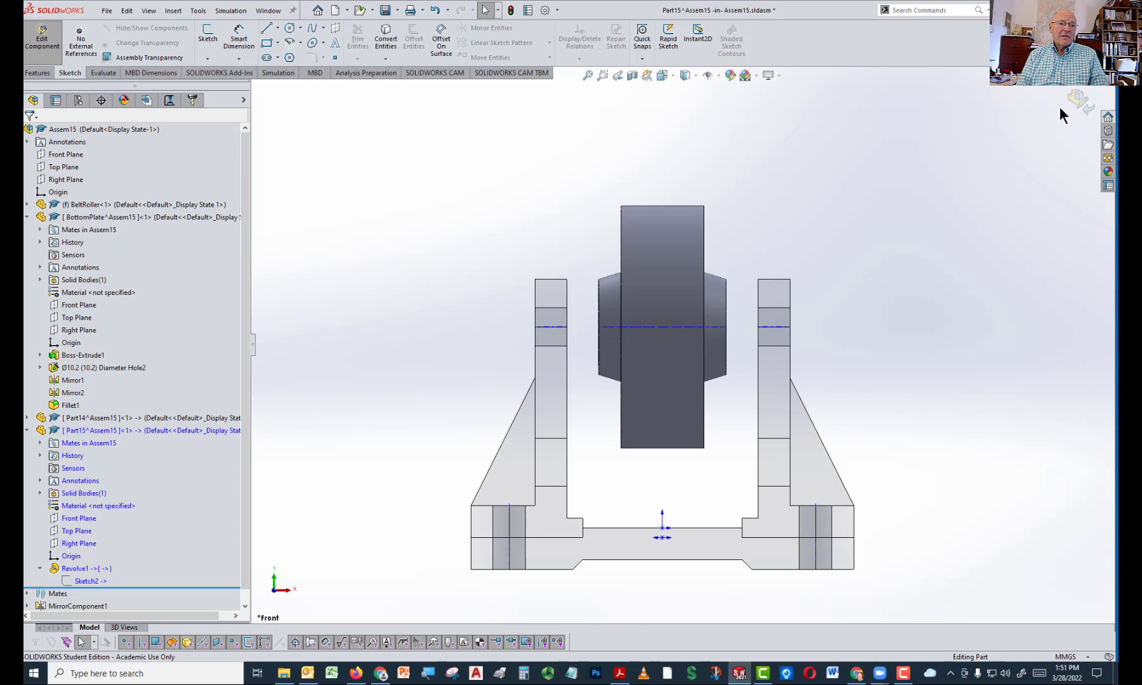
pyautogui.click(1072, 100)
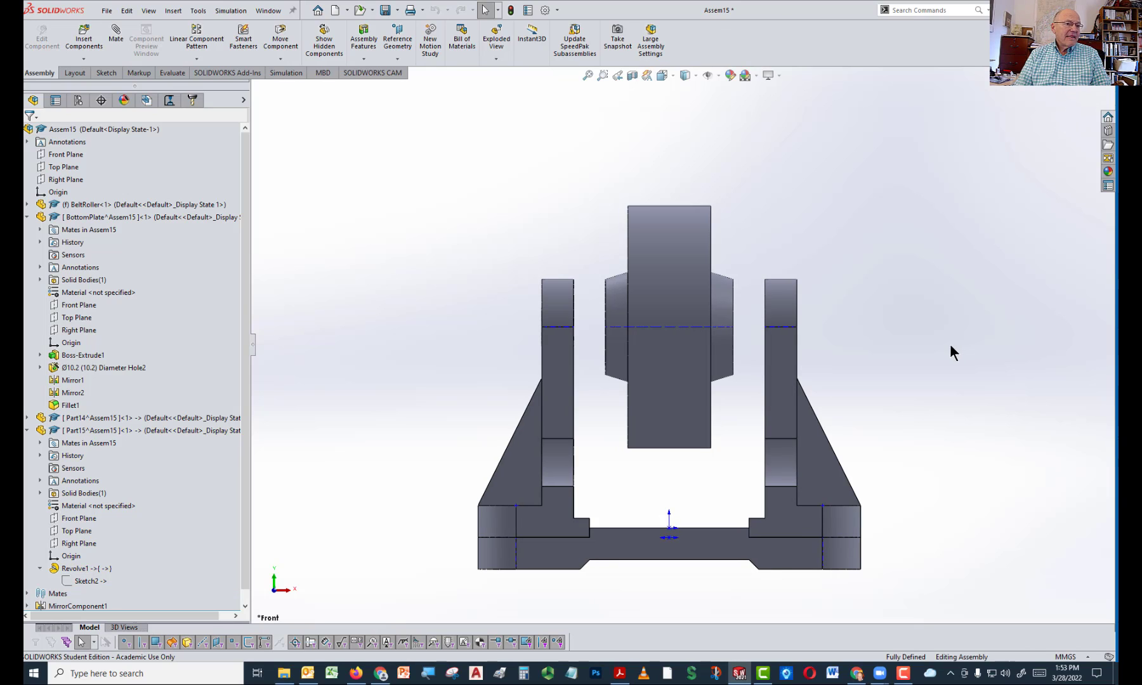
# Insert a new part into the assembly, placed on the BottomPlate's Front Plane, and frame the roller hub
pyautogui.click(83, 58)
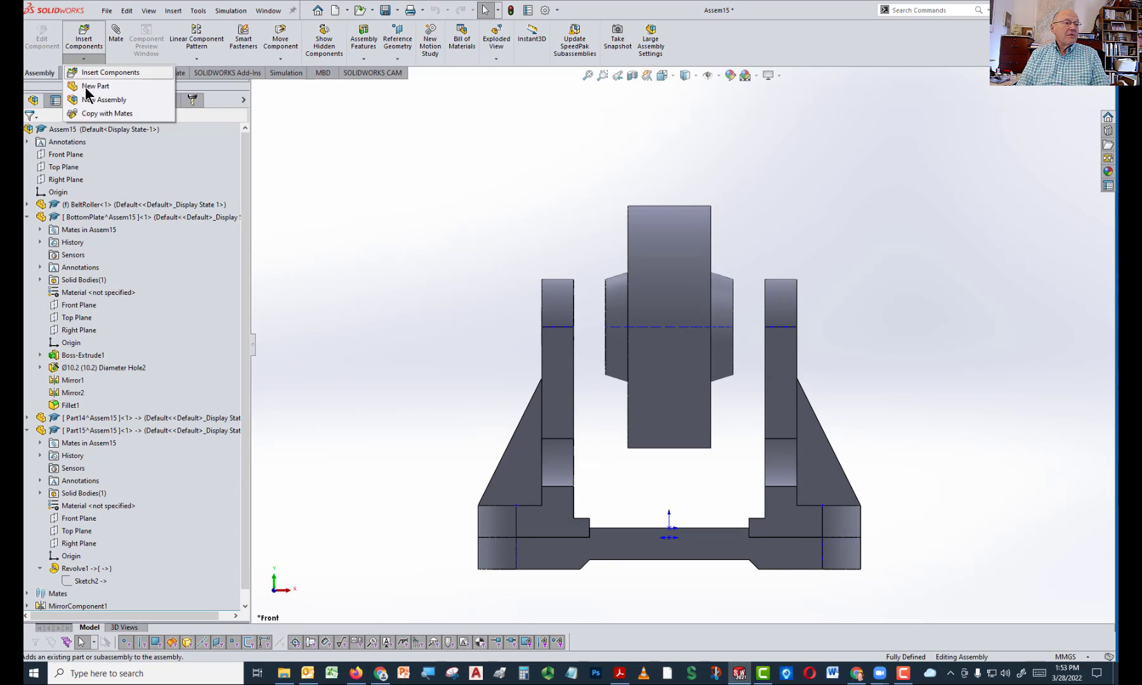
pyautogui.click(92, 86)
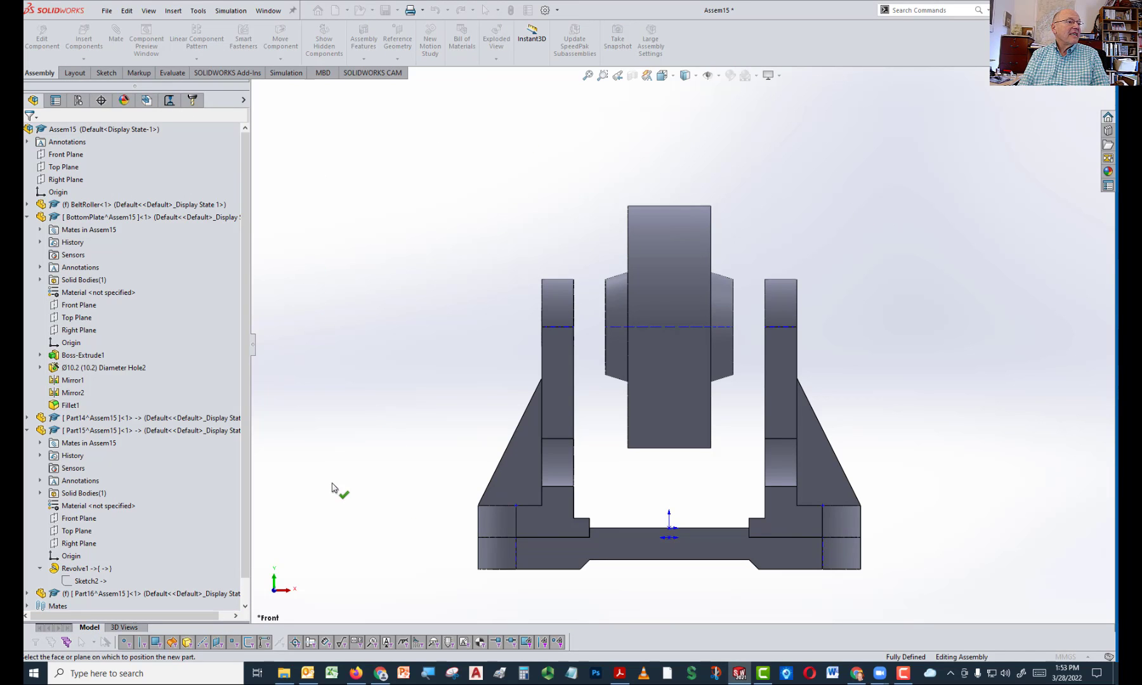
pyautogui.click(27, 217)
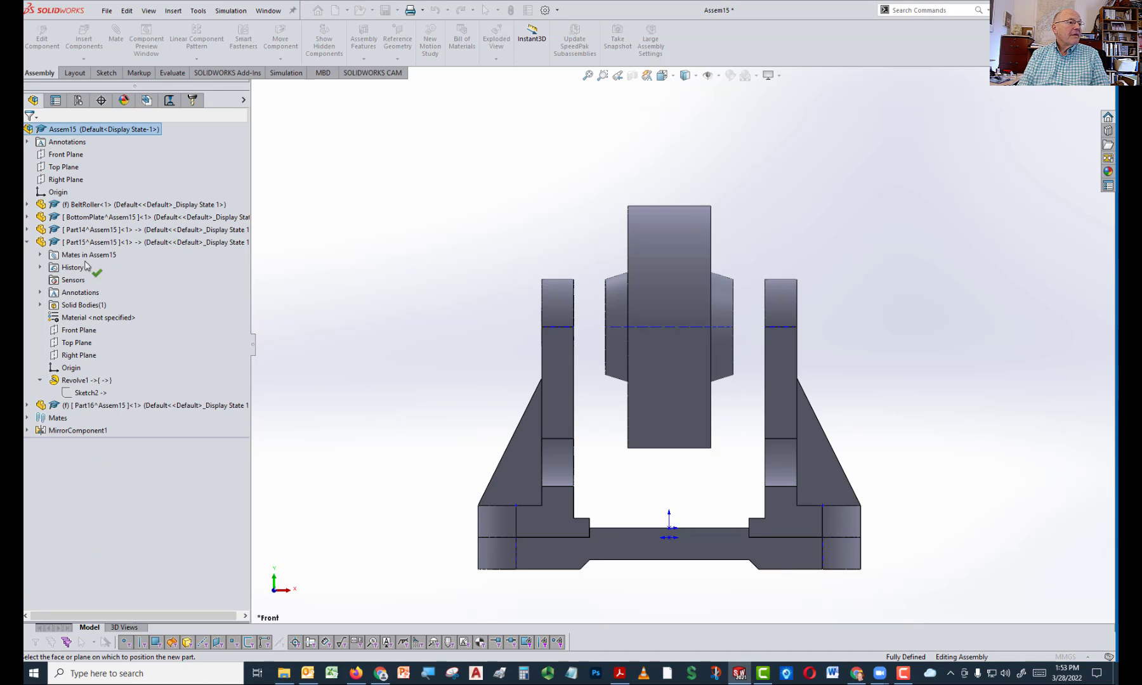
pyautogui.click(28, 217)
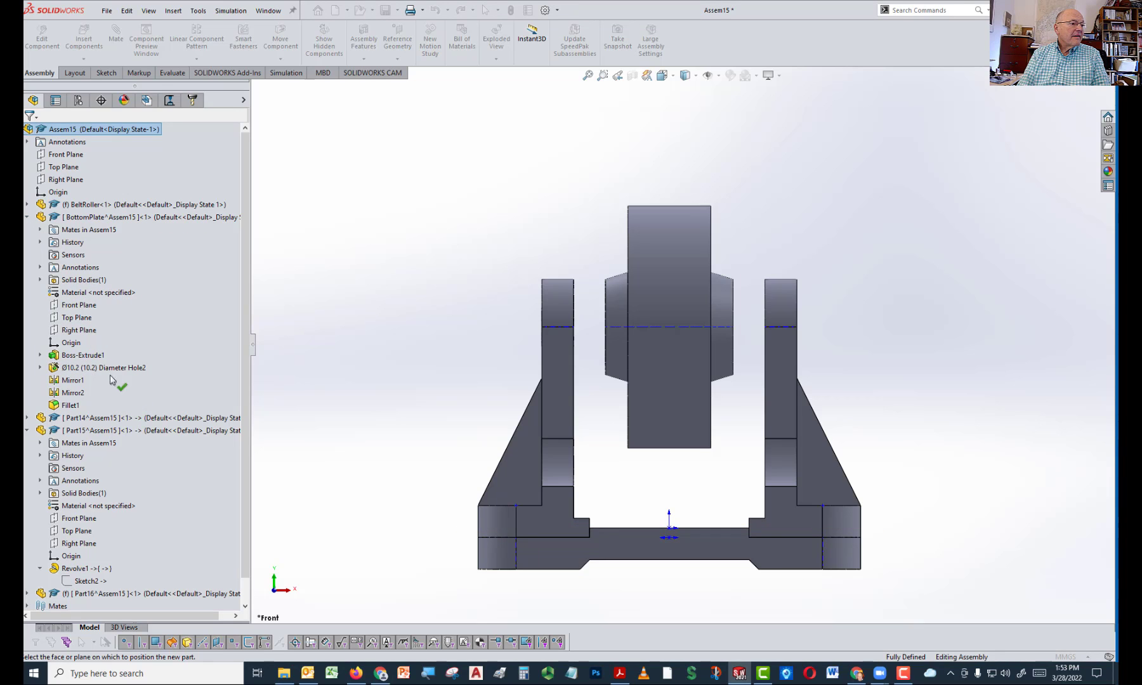
pyautogui.click(88, 307)
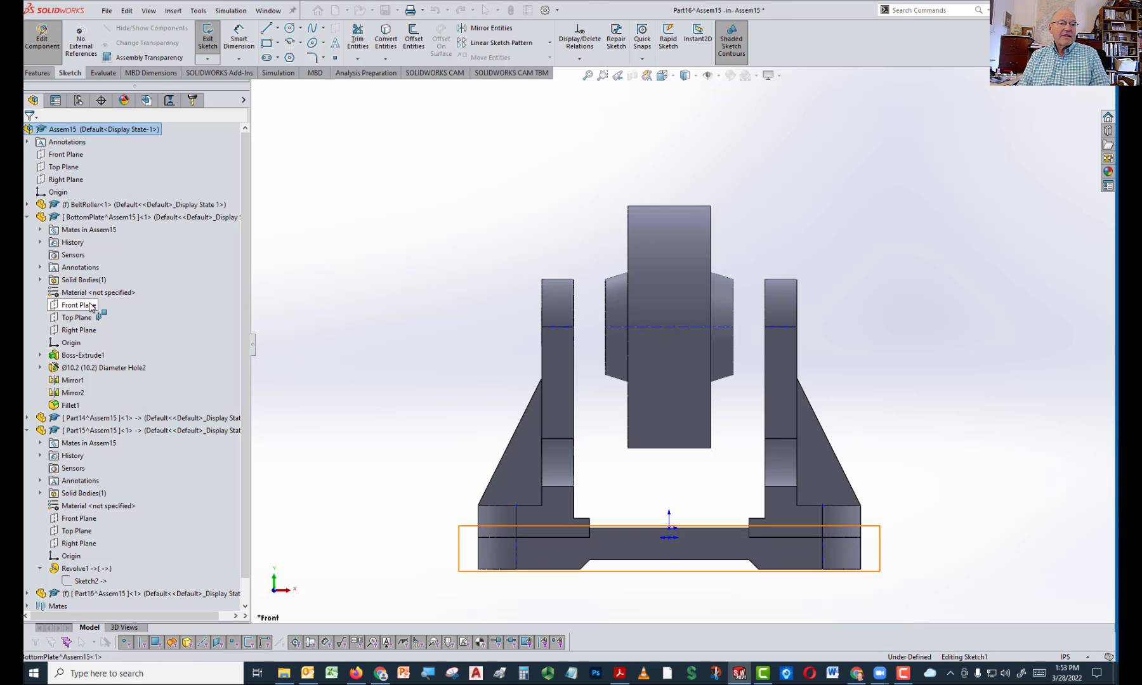
pyautogui.scroll(-4, 771, 300)
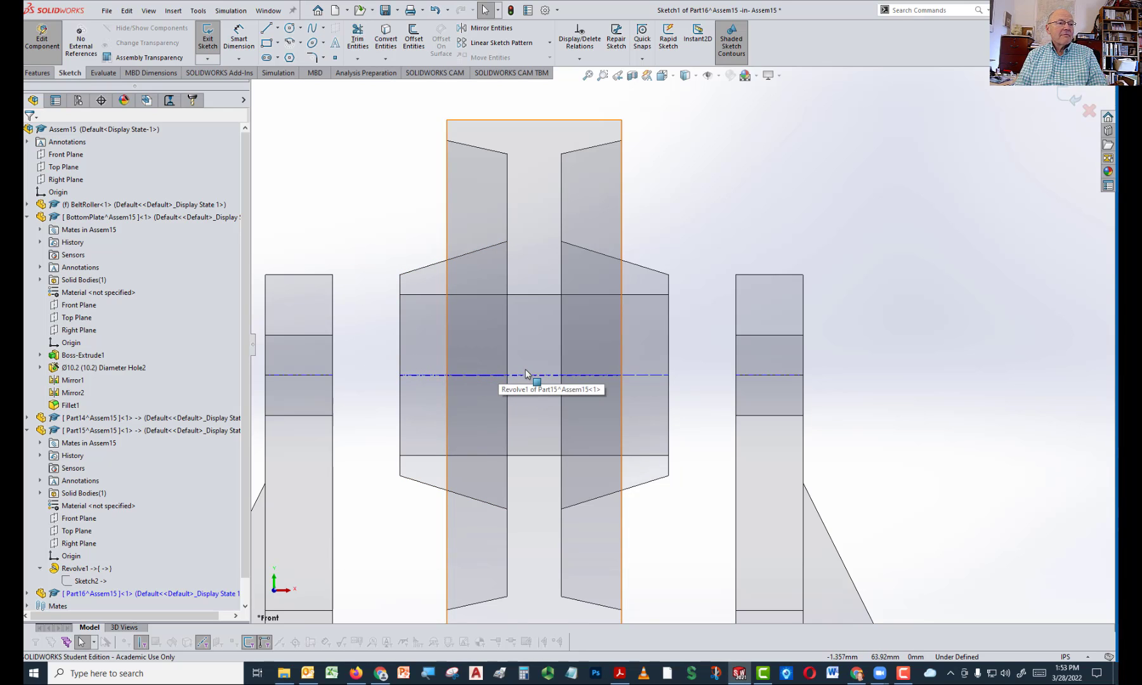
pyautogui.scroll(1, 527, 370)
pyautogui.scroll(-1, 543, 337)
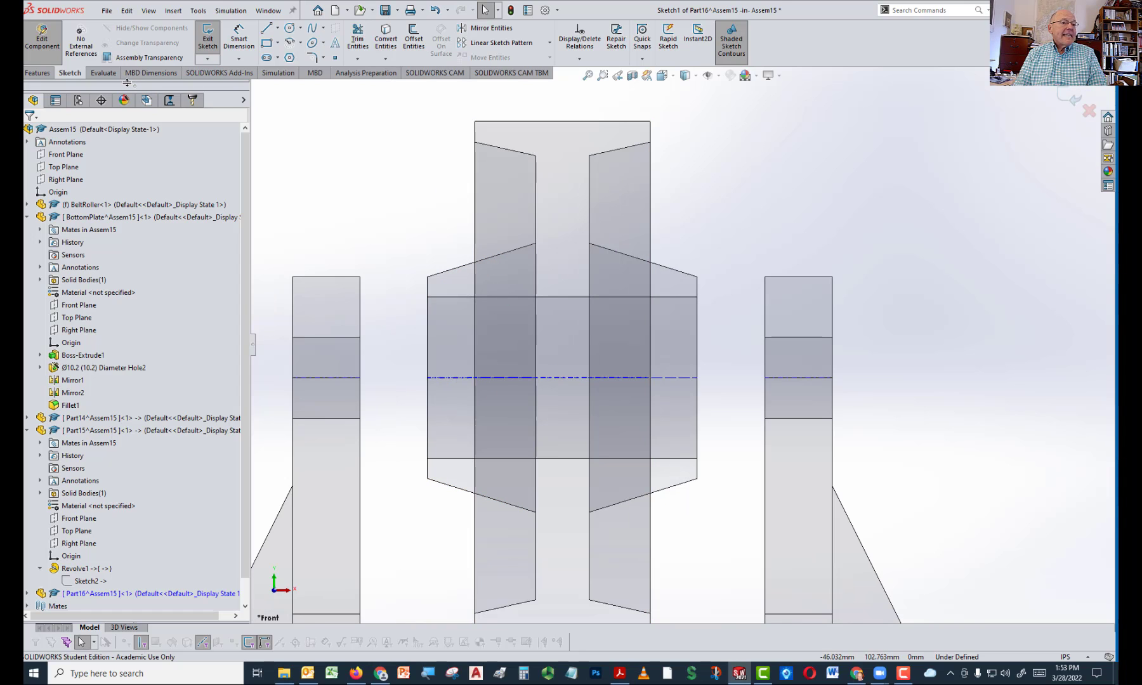
pyautogui.click(268, 29)
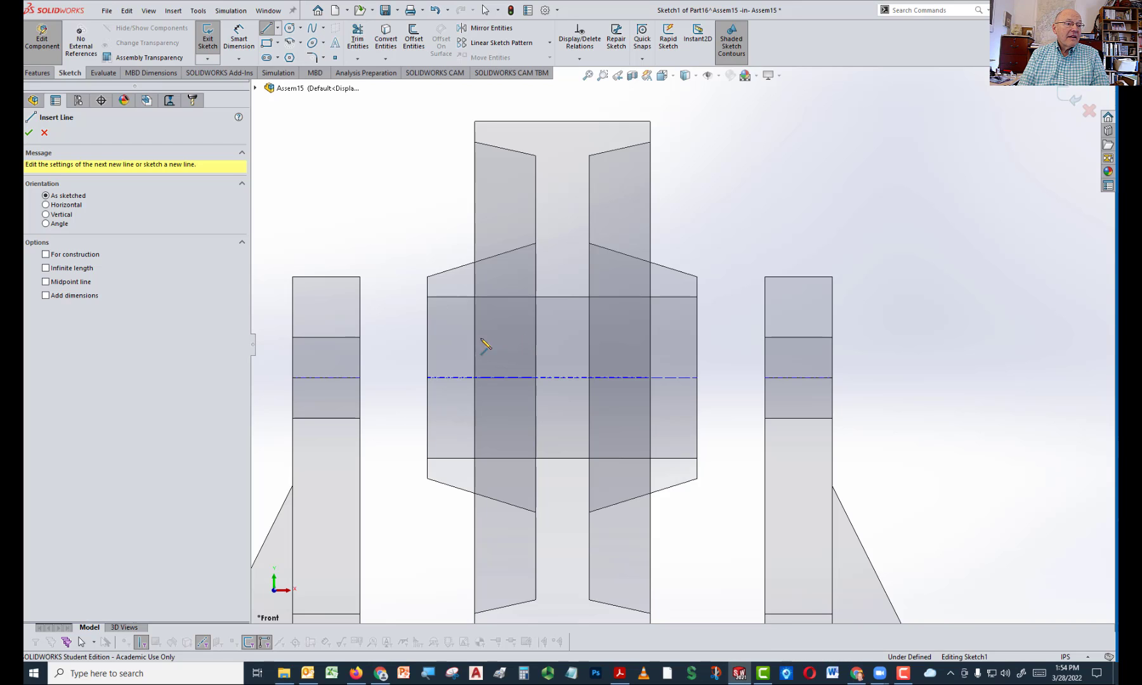
pyautogui.moveTo(504, 339); pyautogui.dragTo(428, 339)
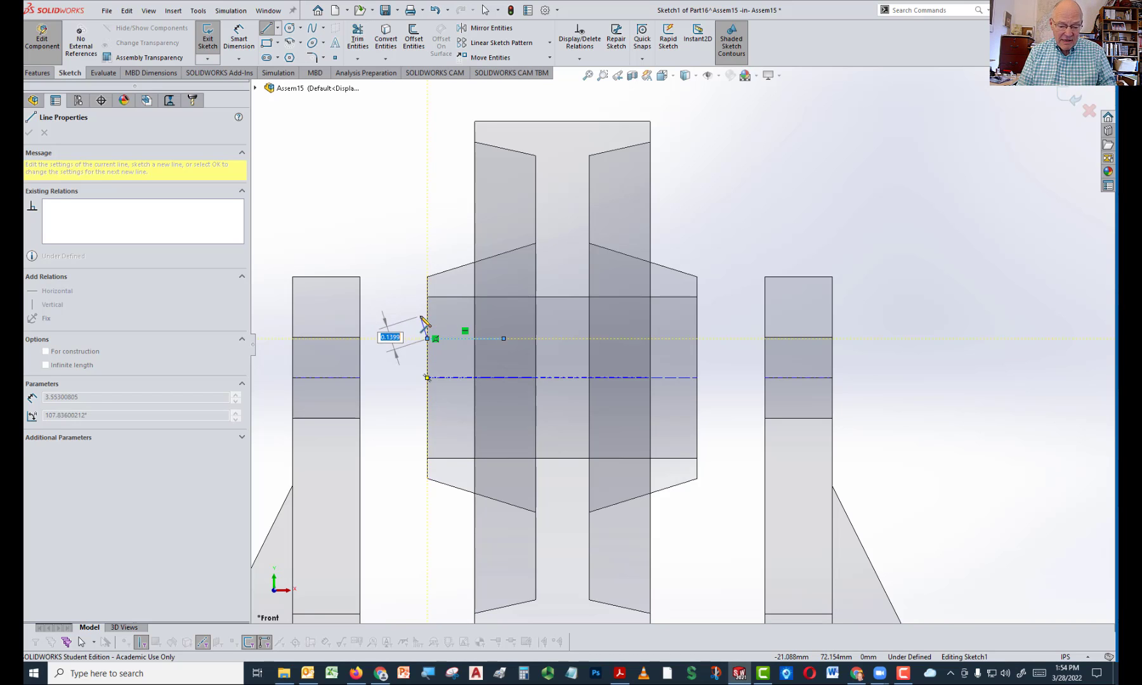
pyautogui.press('Escape')
pyautogui.press('Escape')
pyautogui.press('l')
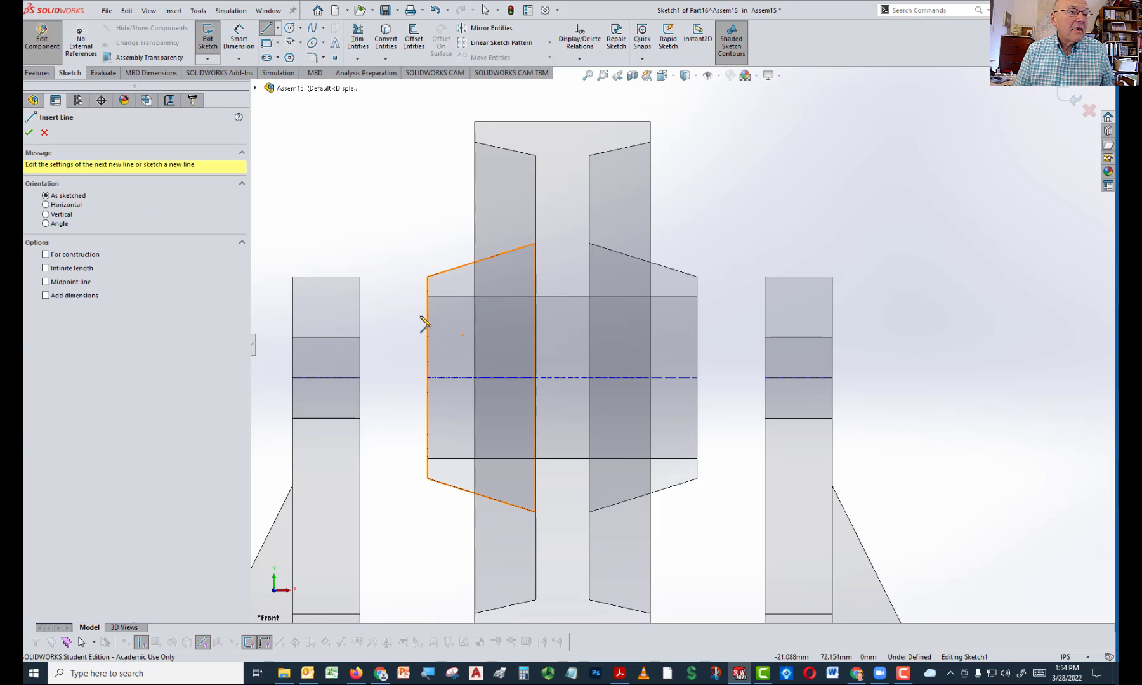
pyautogui.click(421, 314)
pyautogui.press('Escape')
pyautogui.press('Escape')
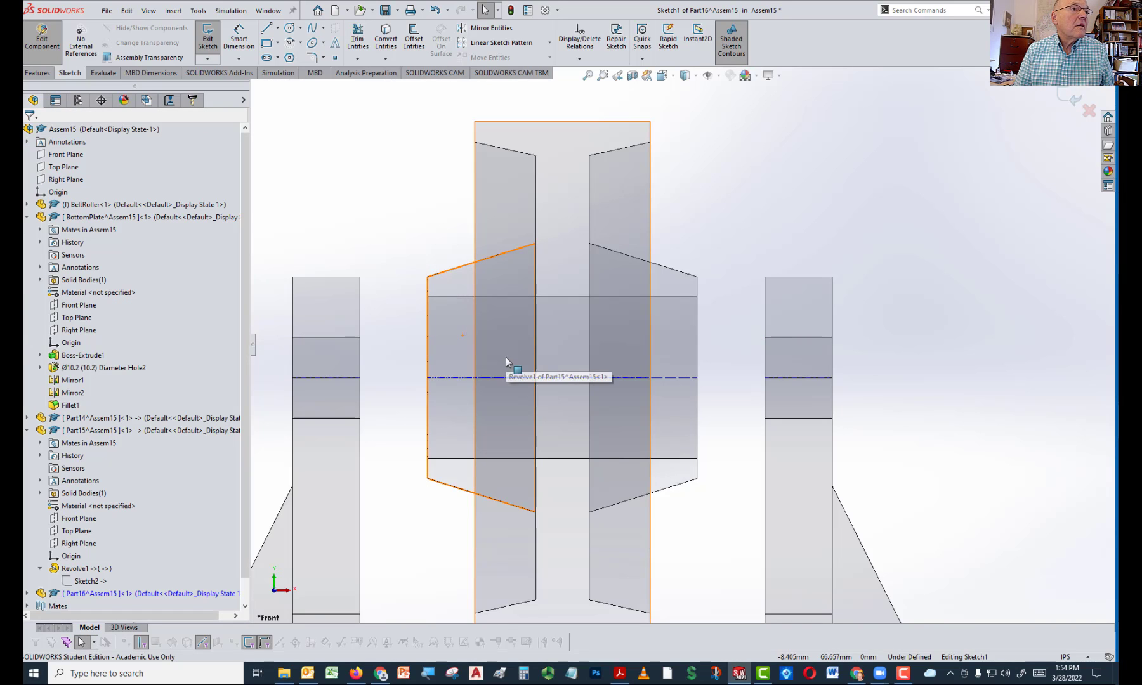
# Sketch a closed L-shaped flanged profile about 14 mm long and 6.9 mm high above the axis, against the roller hub's left face and upper bore edge
pyautogui.click(267, 26)
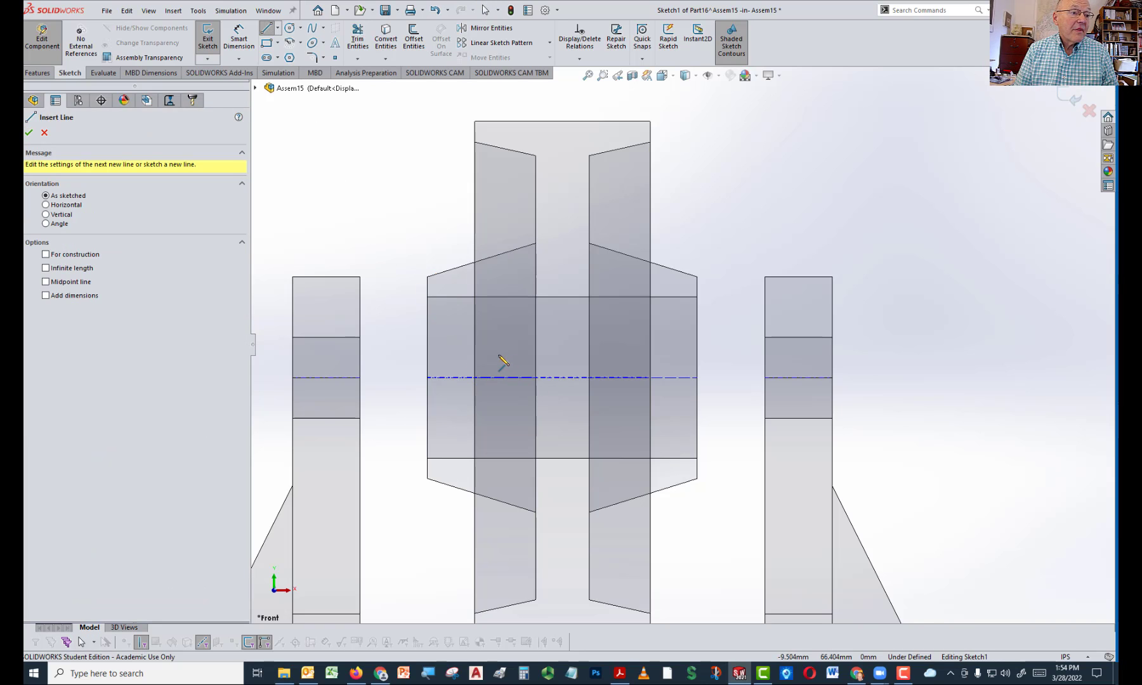
pyautogui.click(498, 354)
pyautogui.click(403, 354)
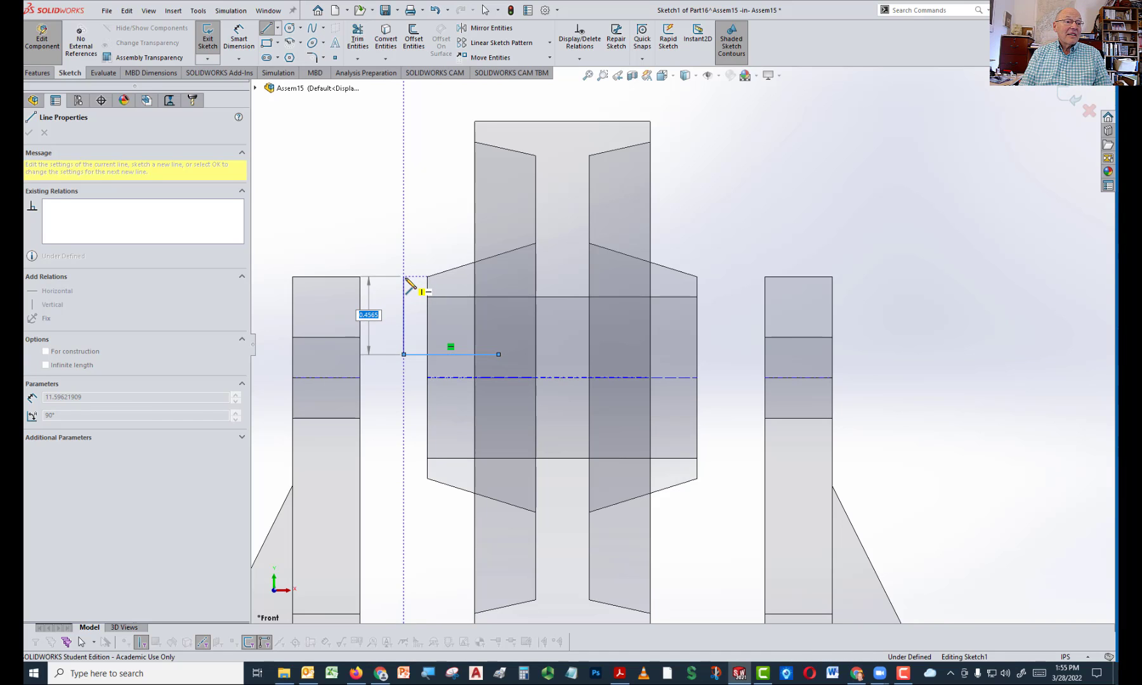
pyautogui.click(404, 277)
pyautogui.click(427, 278)
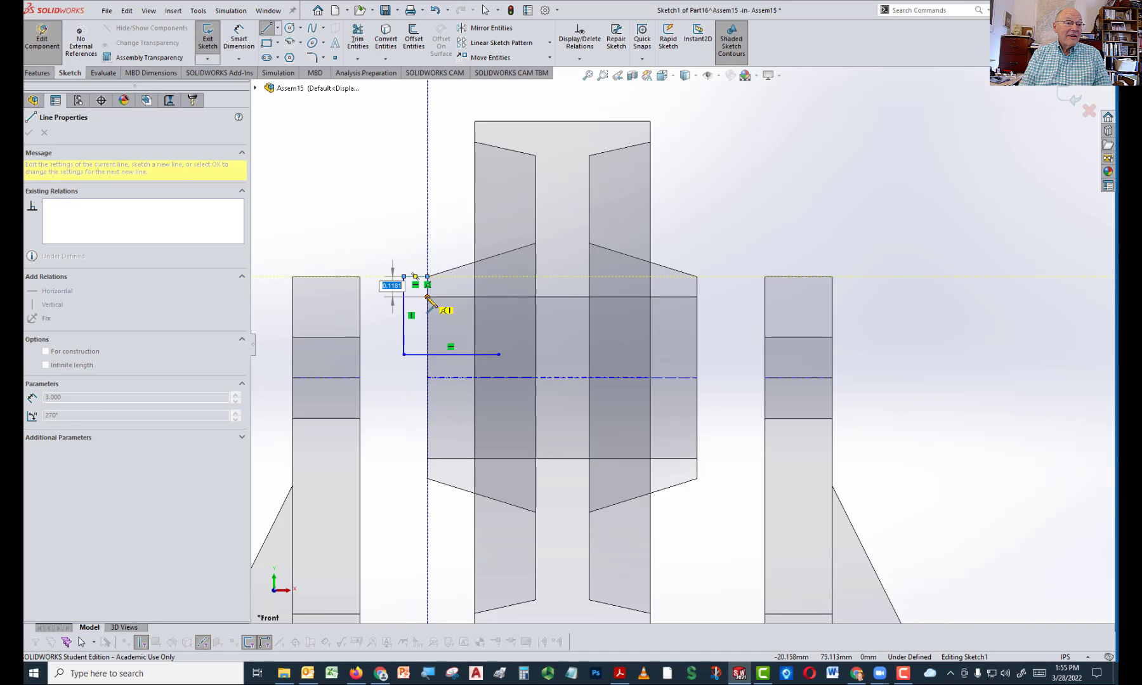
pyautogui.click(440, 300)
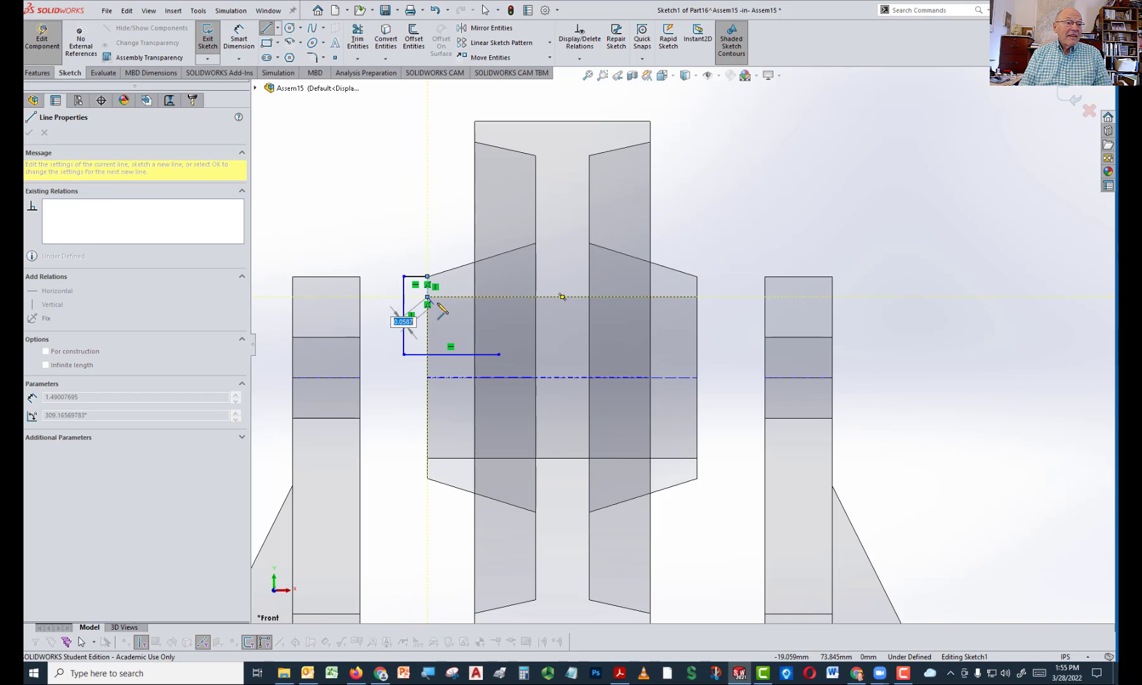
pyautogui.click(499, 298)
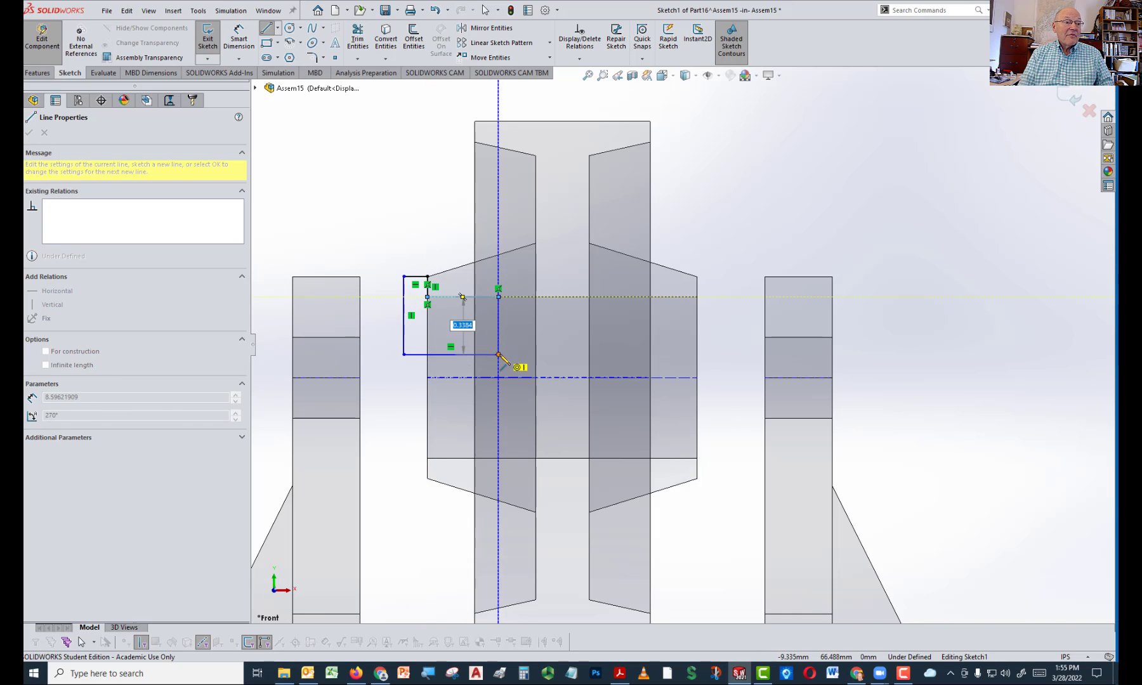
pyautogui.click(515, 367)
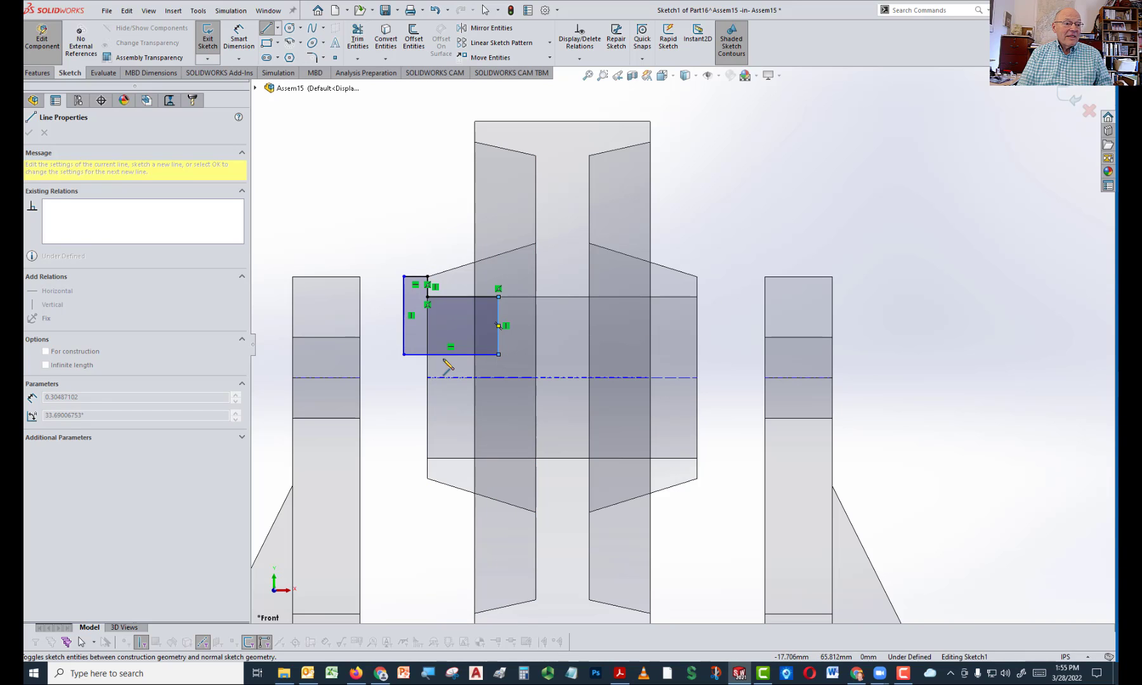
pyautogui.press('Escape')
pyautogui.moveTo(444, 354); pyautogui.dragTo(453, 325)
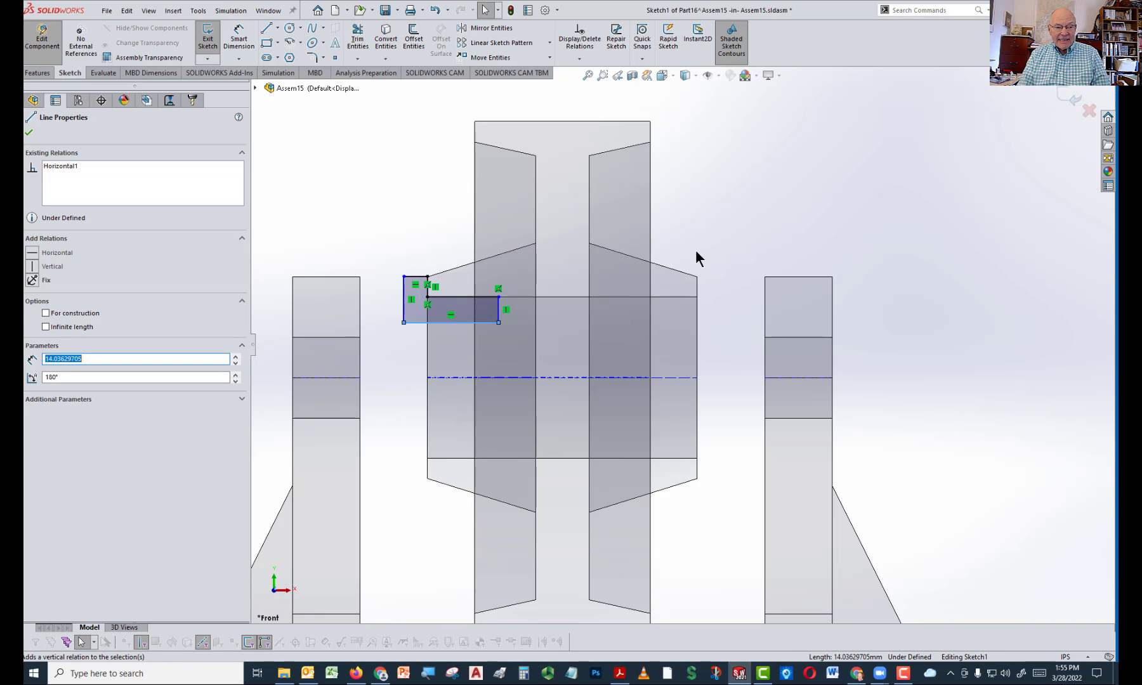
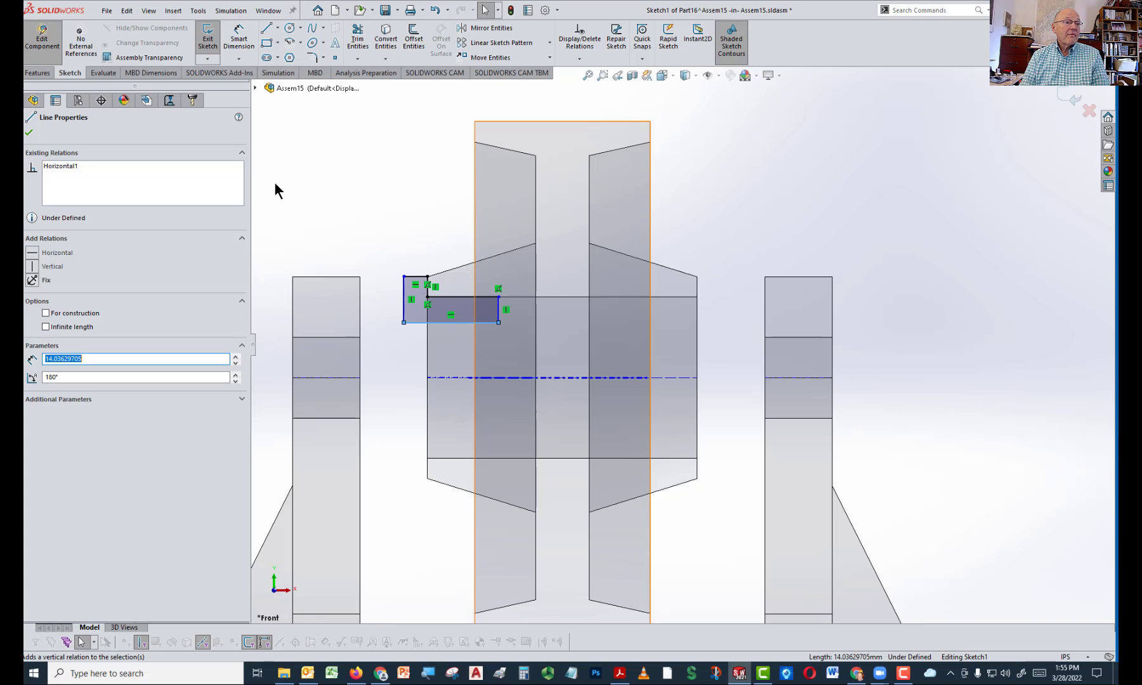
# Dimension the overall length of the flanged profile, from its outer flange face to its inner end, at 21 mm
pyautogui.press('d')
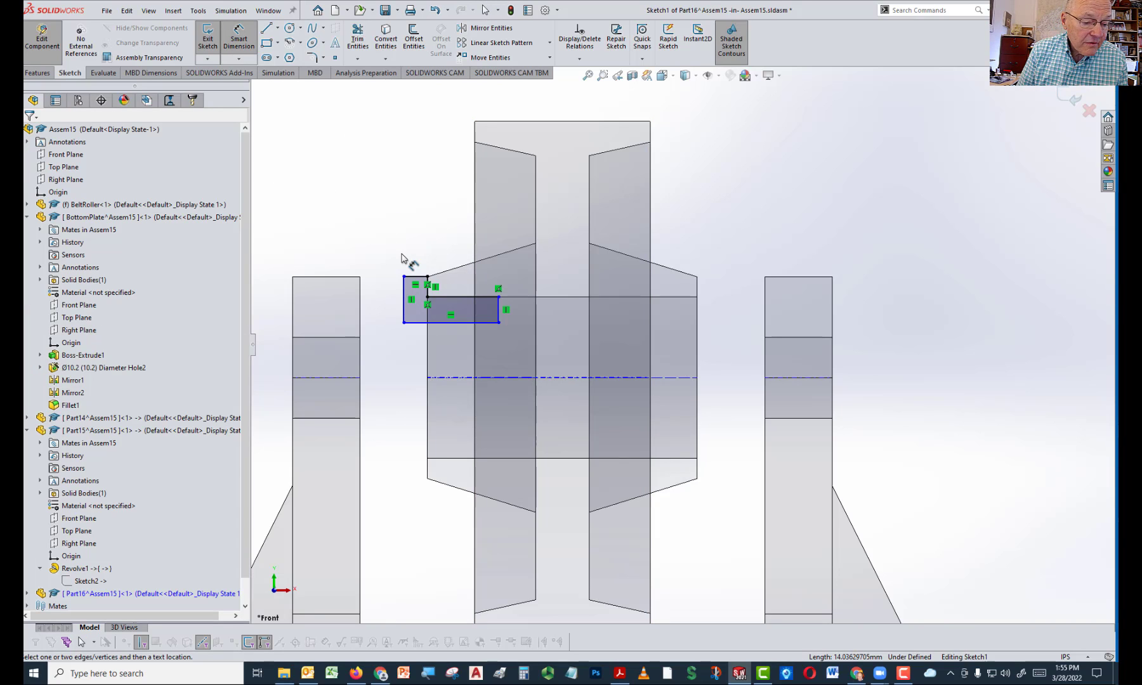
pyautogui.click(406, 297)
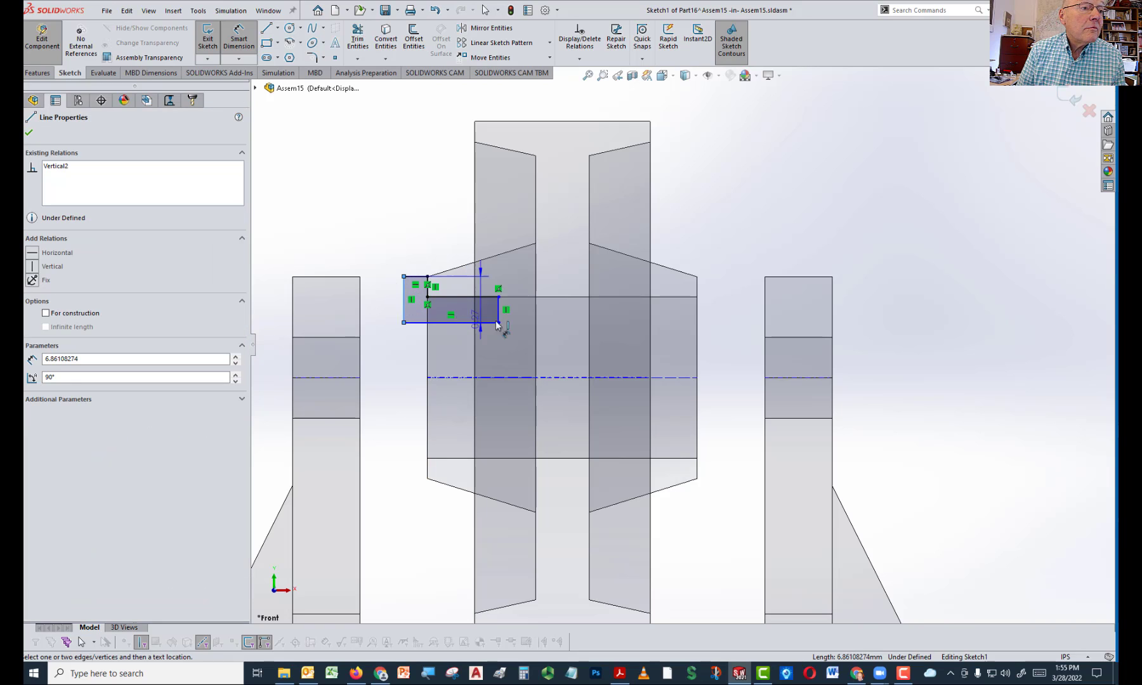
pyautogui.click(502, 310)
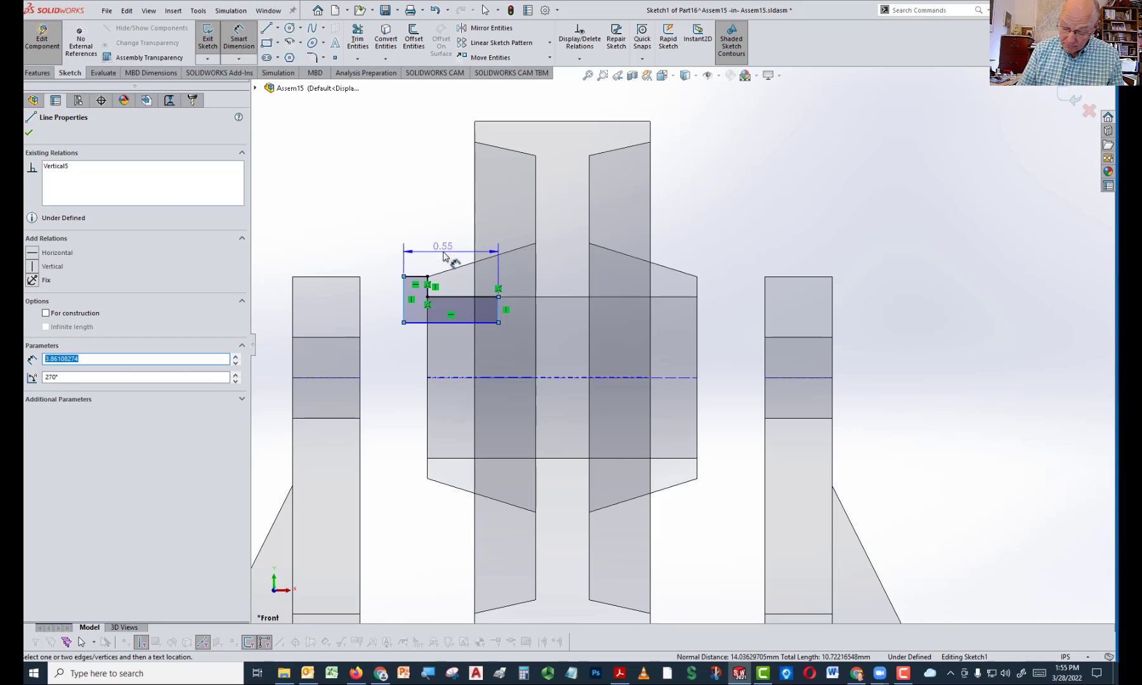
pyautogui.click(447, 249)
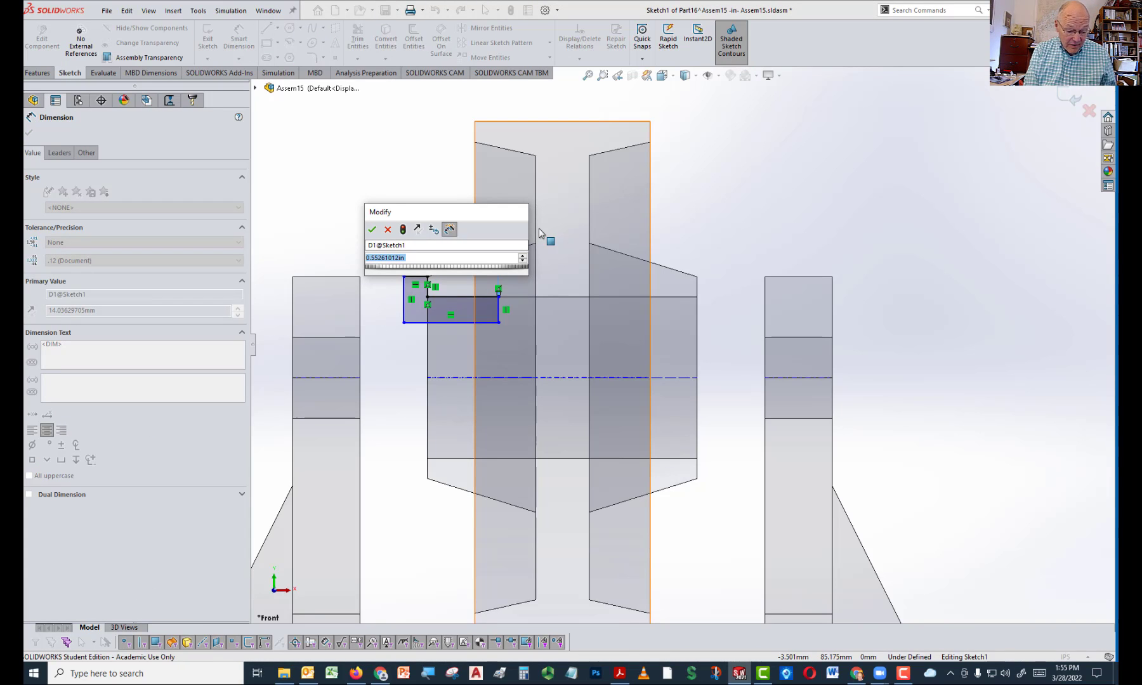
pyautogui.write('21mm')
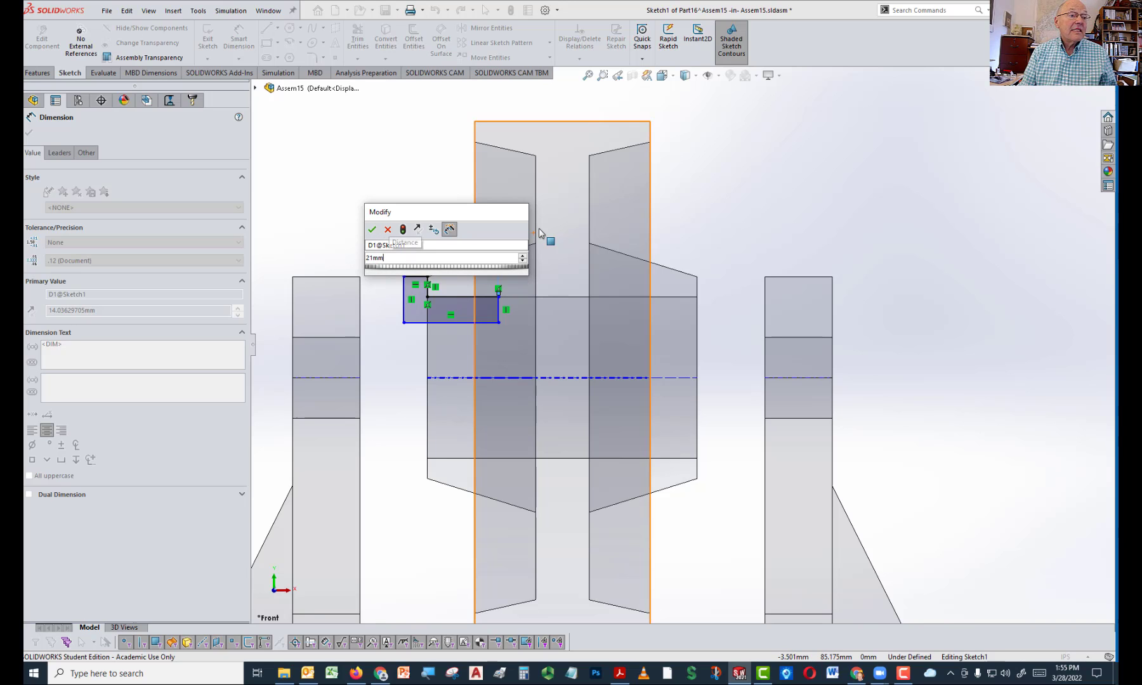
pyautogui.press('Return')
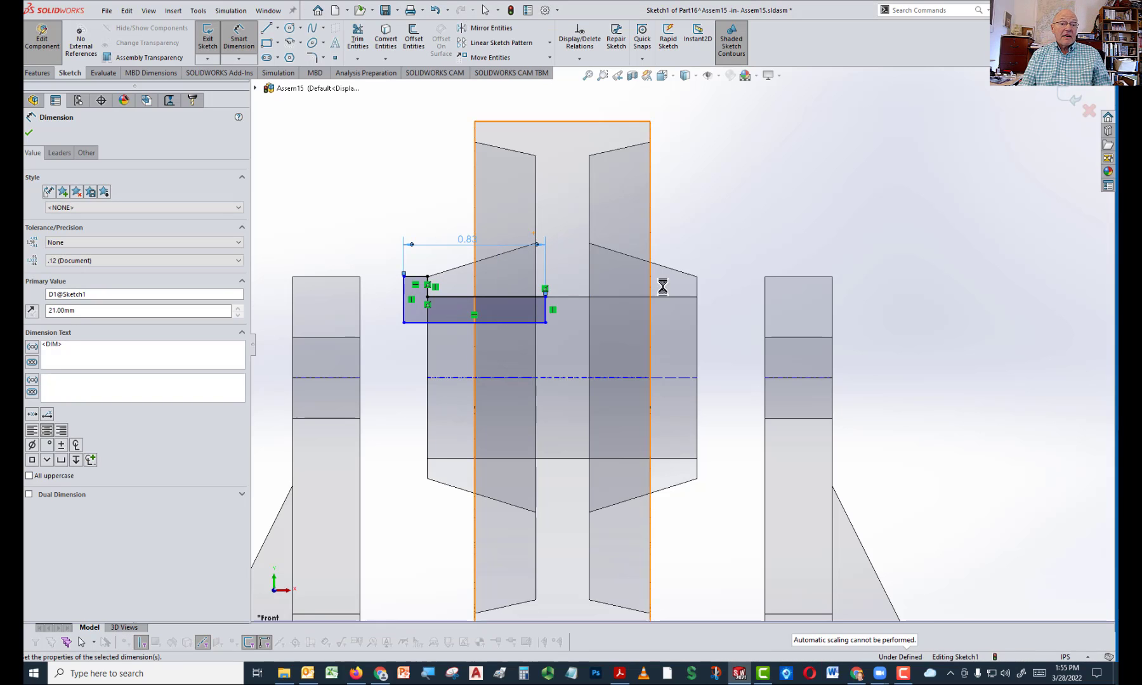
pyautogui.press('Escape')
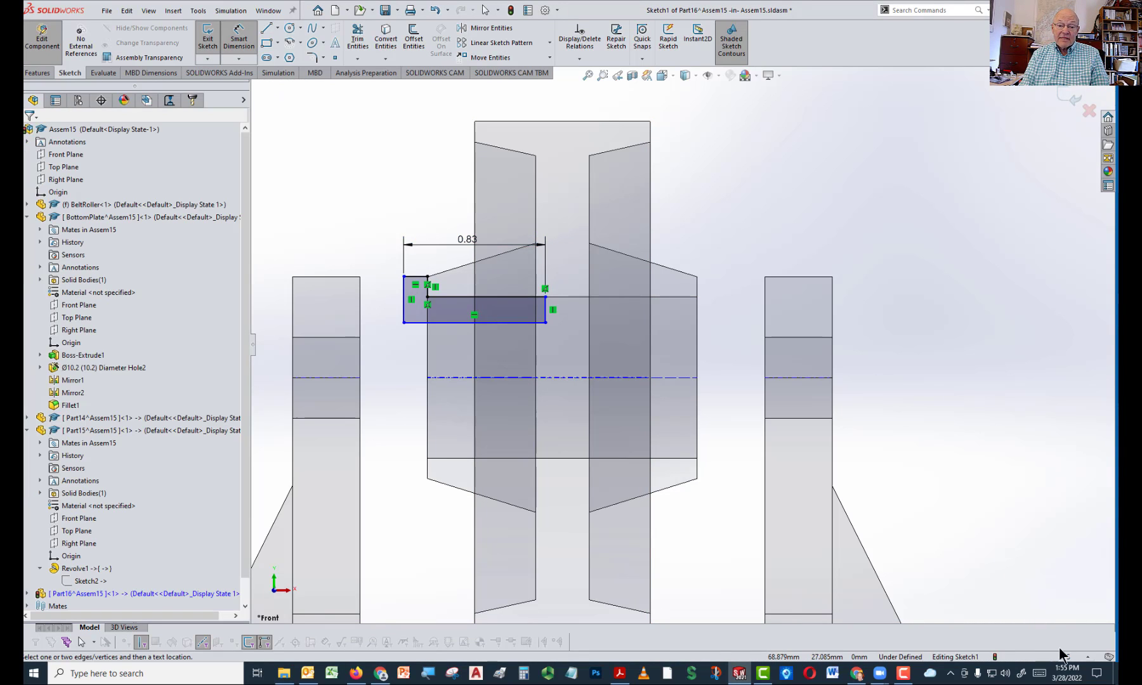
# Switch the units to MMGS (millimeter, gram, second) and reopen the new part's profile sketch for editing
pyautogui.click(1087, 657)
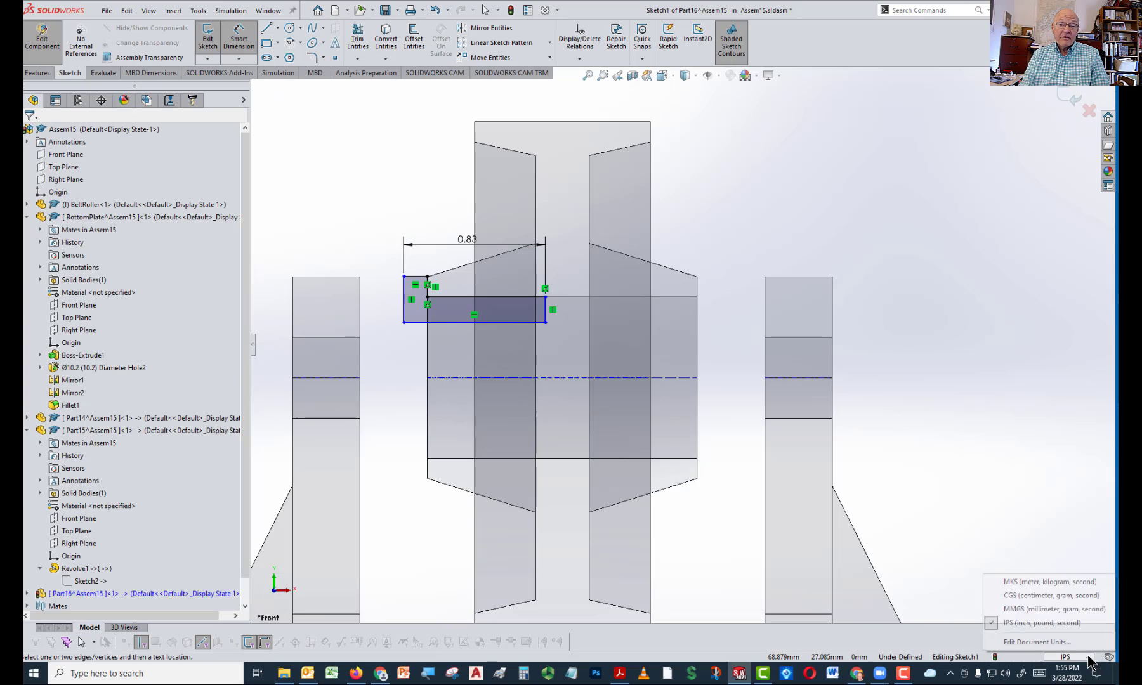
pyautogui.click(992, 609)
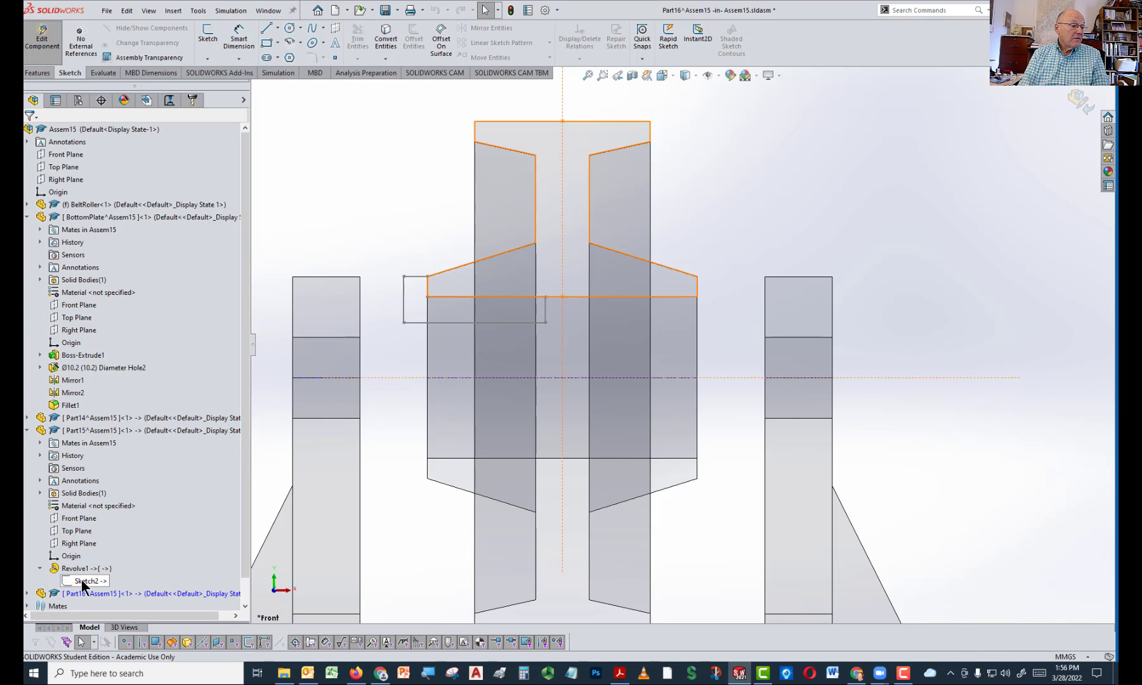
pyautogui.click(26, 594)
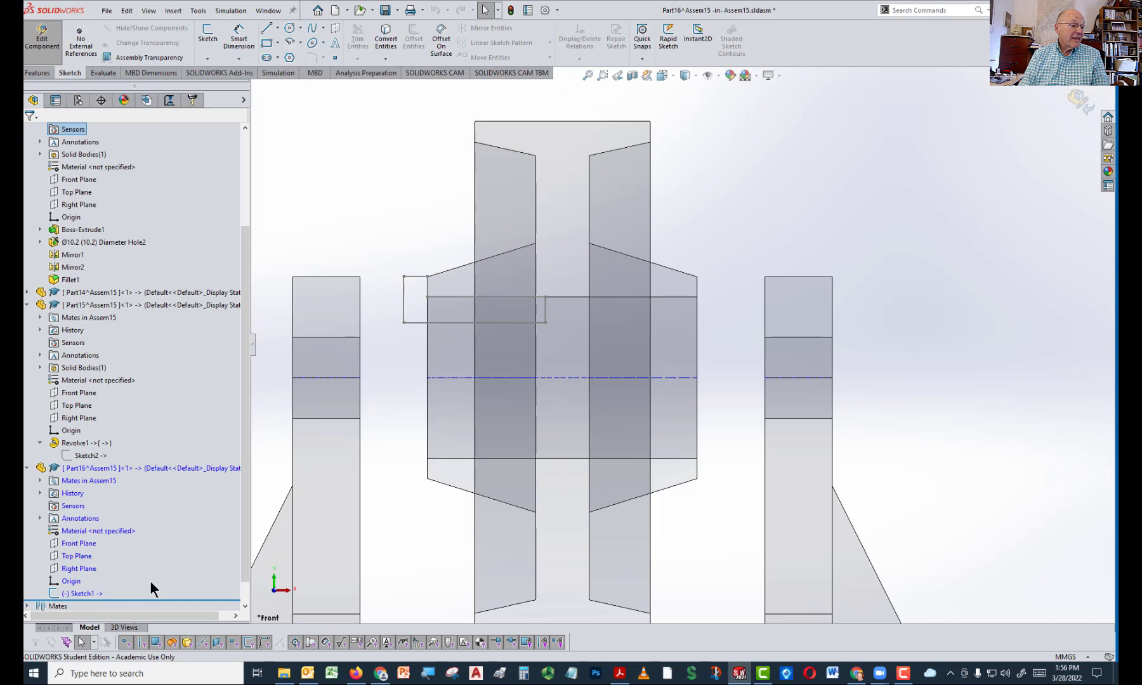
pyautogui.rightClick(73, 594)
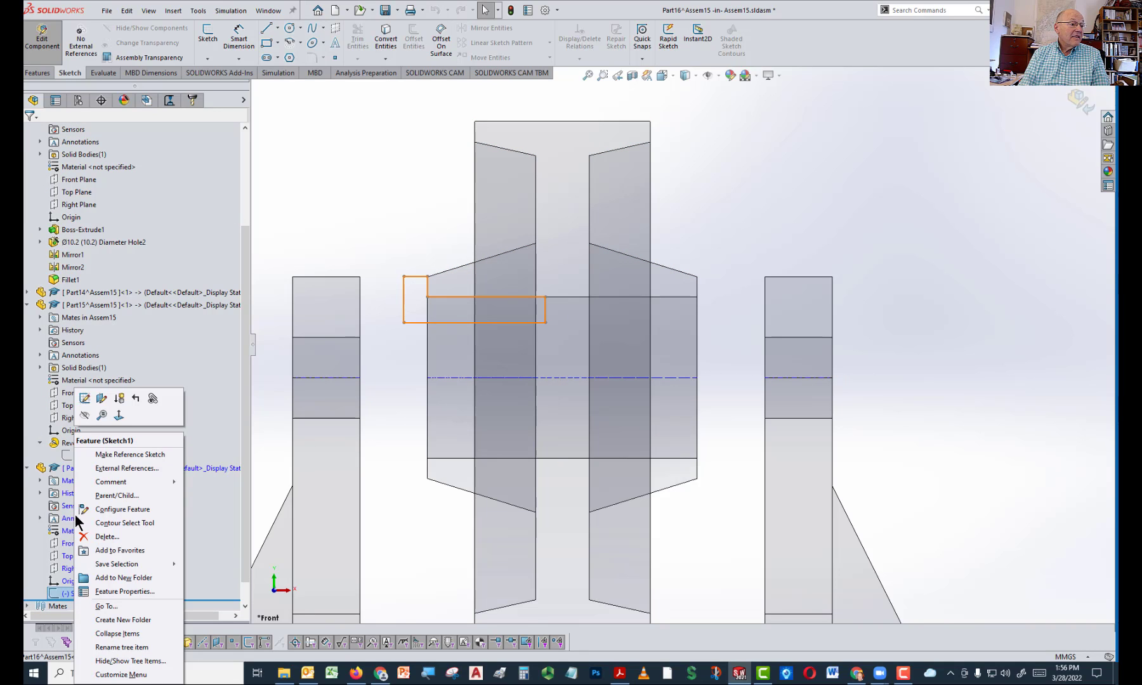
pyautogui.click(84, 399)
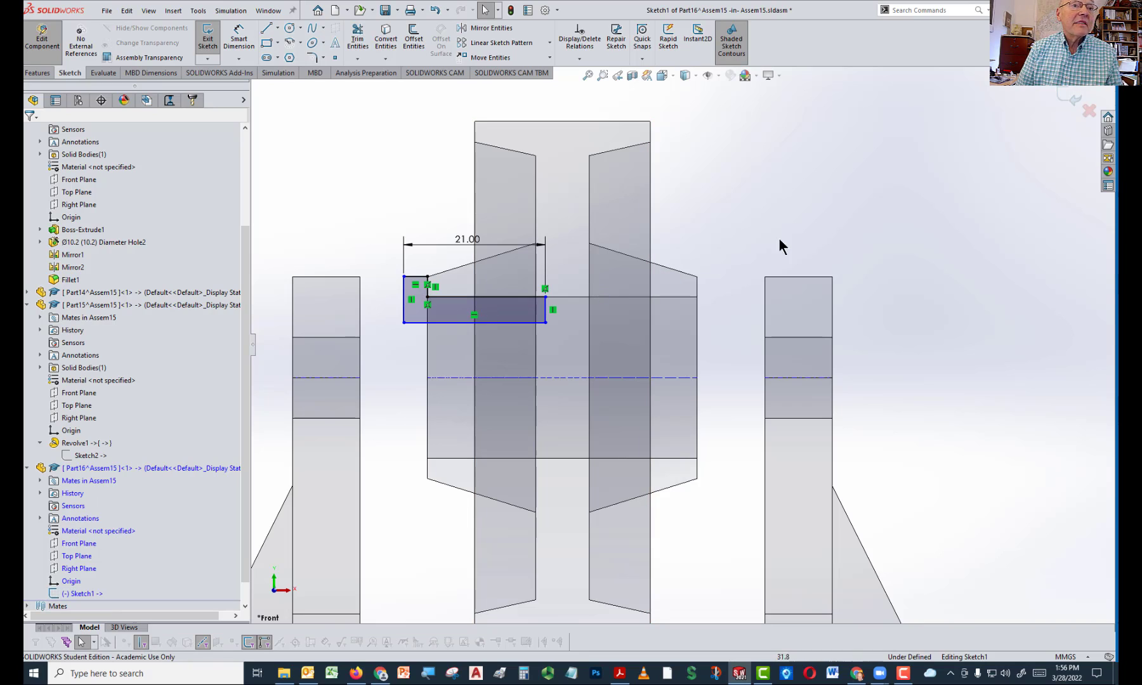
# Dimension the sleeve length from the flange's shoulder at the hub face to the inner end at 16 mm
pyautogui.moveTo(780, 240); pyautogui.dragTo(835, 131, button='right')
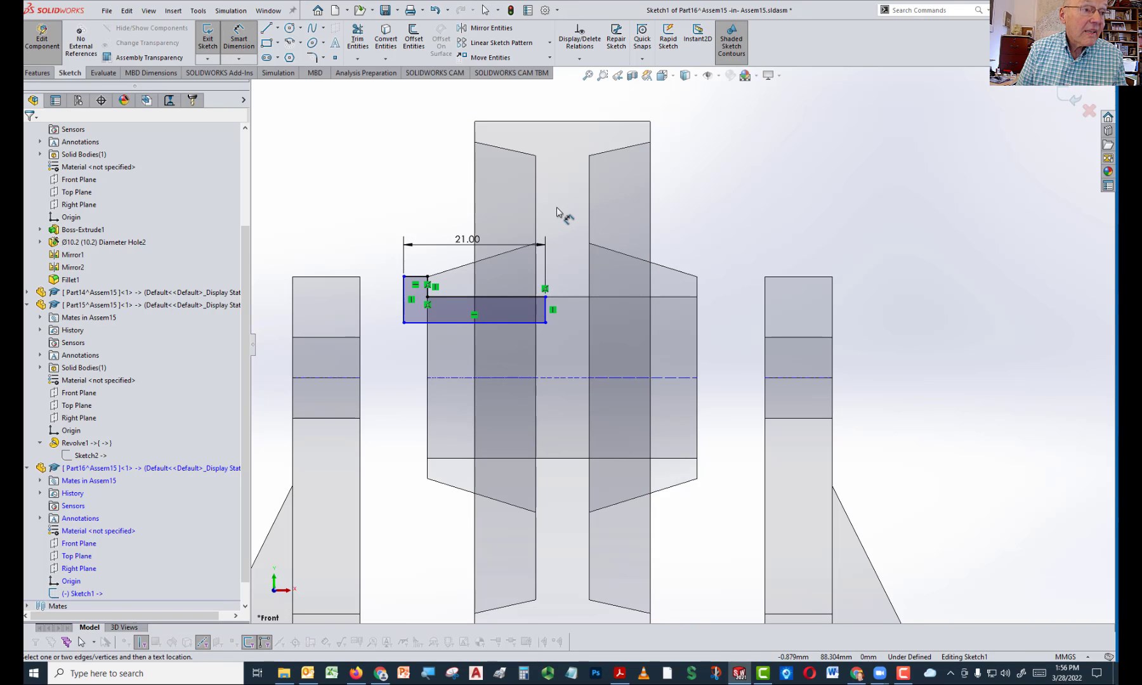
pyautogui.click(429, 293)
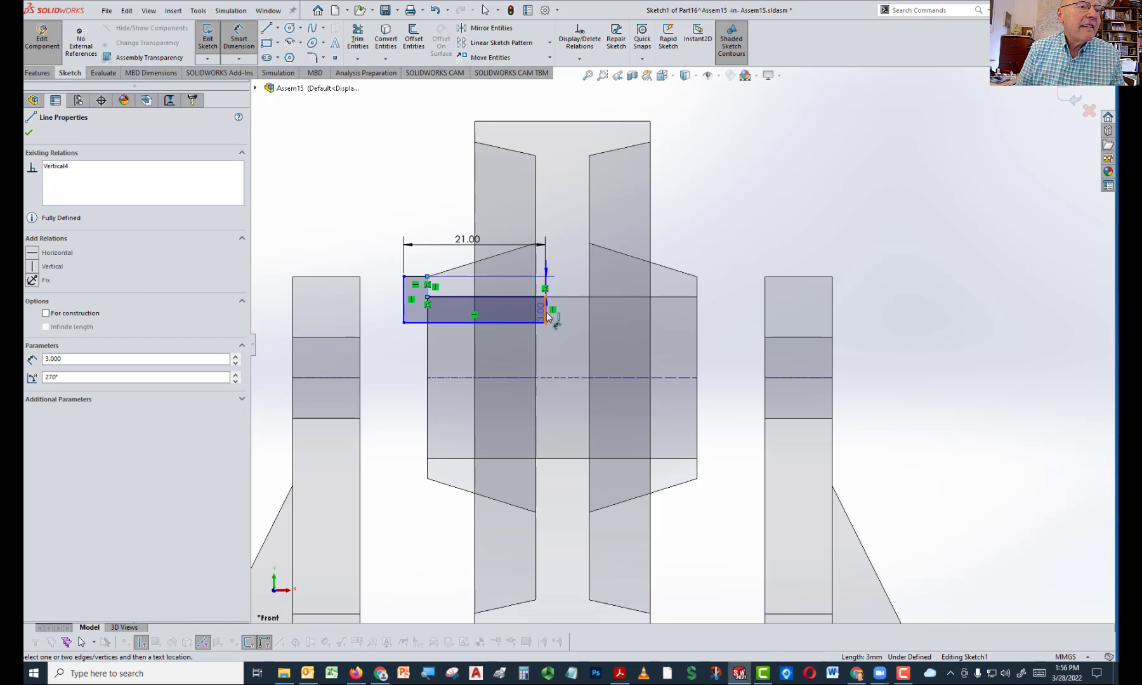
pyautogui.click(509, 273)
pyautogui.write('21')
pyautogui.press('Return')
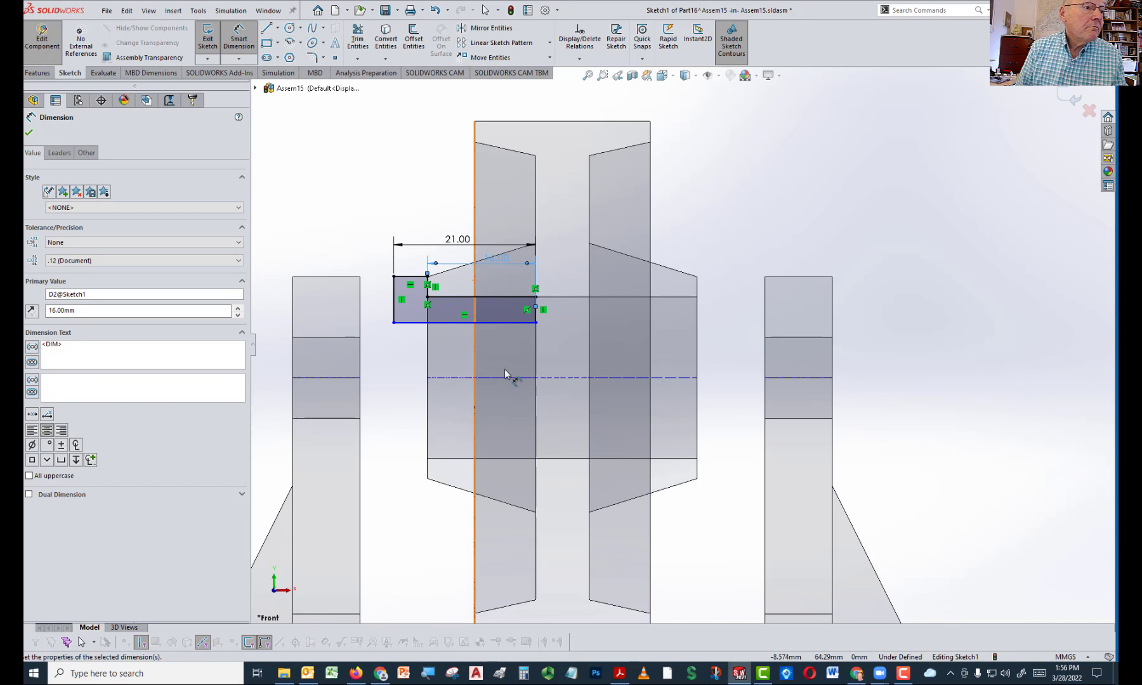
pyautogui.click(514, 322)
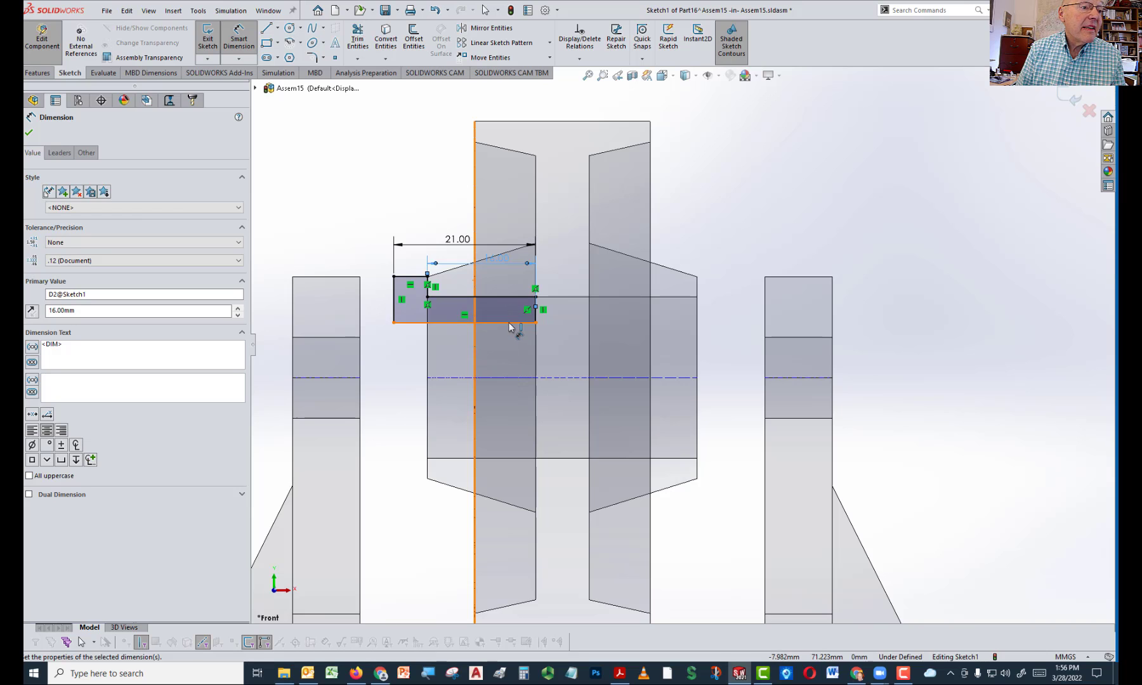
pyautogui.click(530, 378)
pyautogui.click(395, 425)
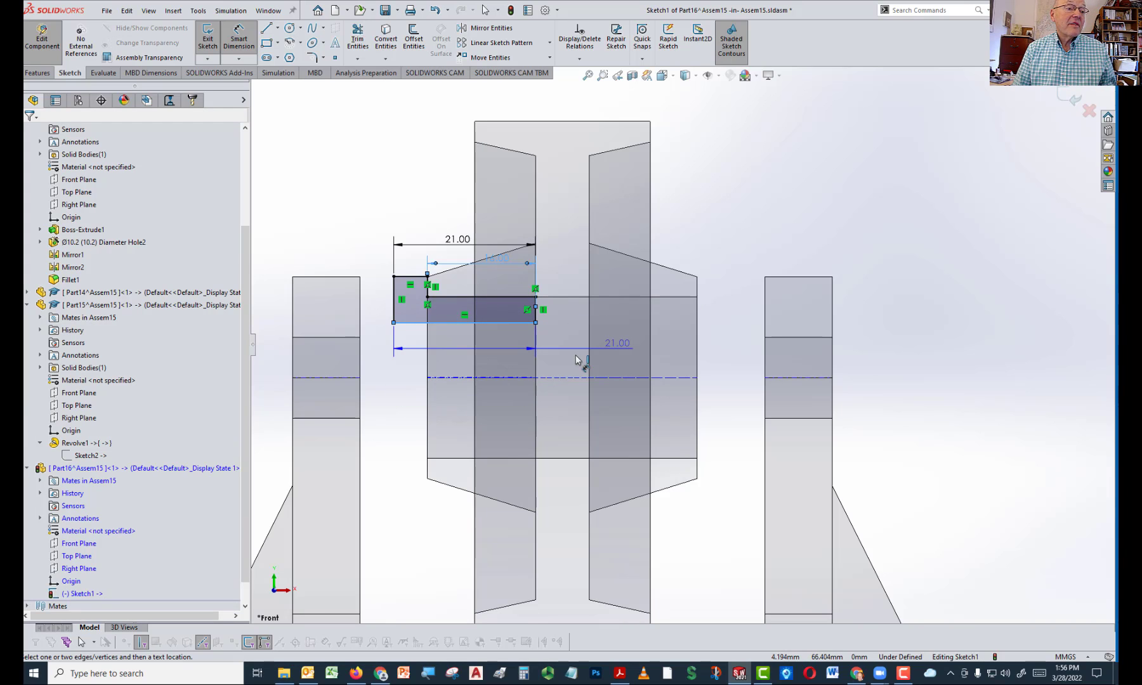
pyautogui.press('Escape')
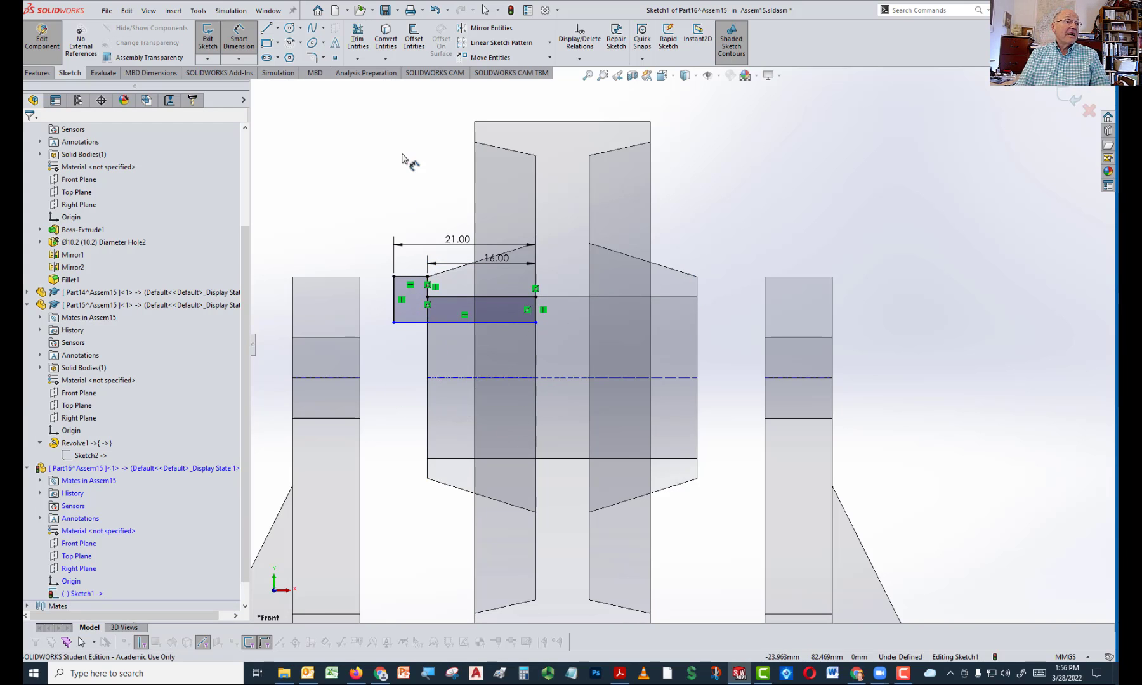
pyautogui.press('Escape')
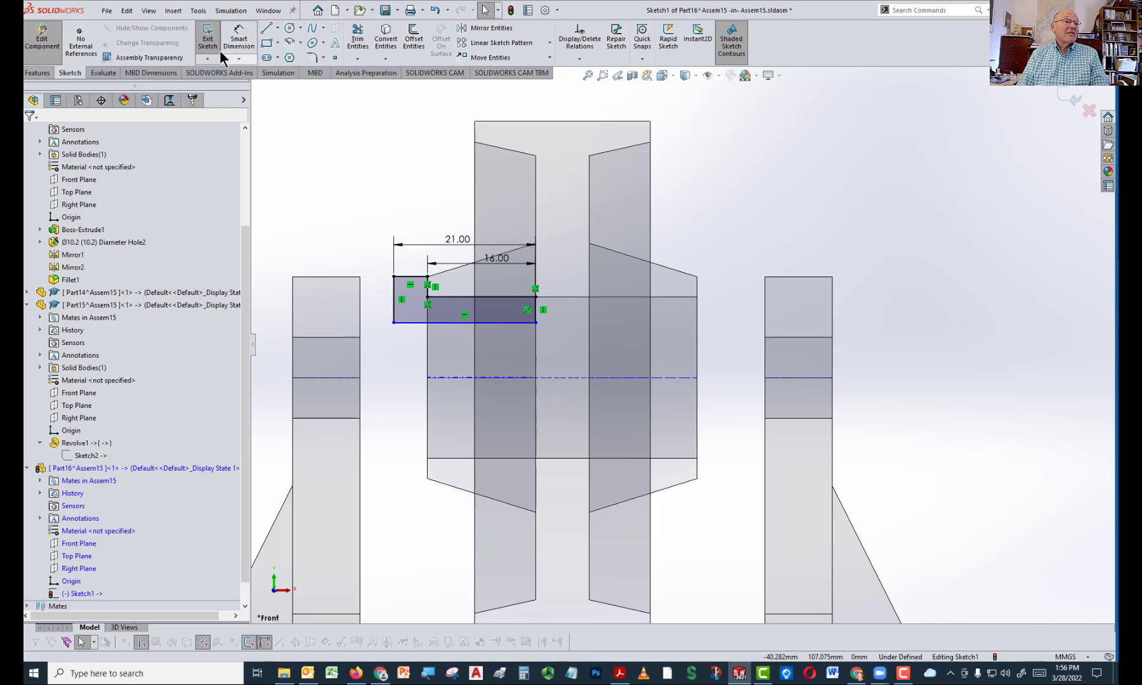
# Draw a horizontal construction centerline about 46 mm long on the roller axis, from the hub's right face past the flange
pyautogui.click(278, 28)
pyautogui.click(269, 55)
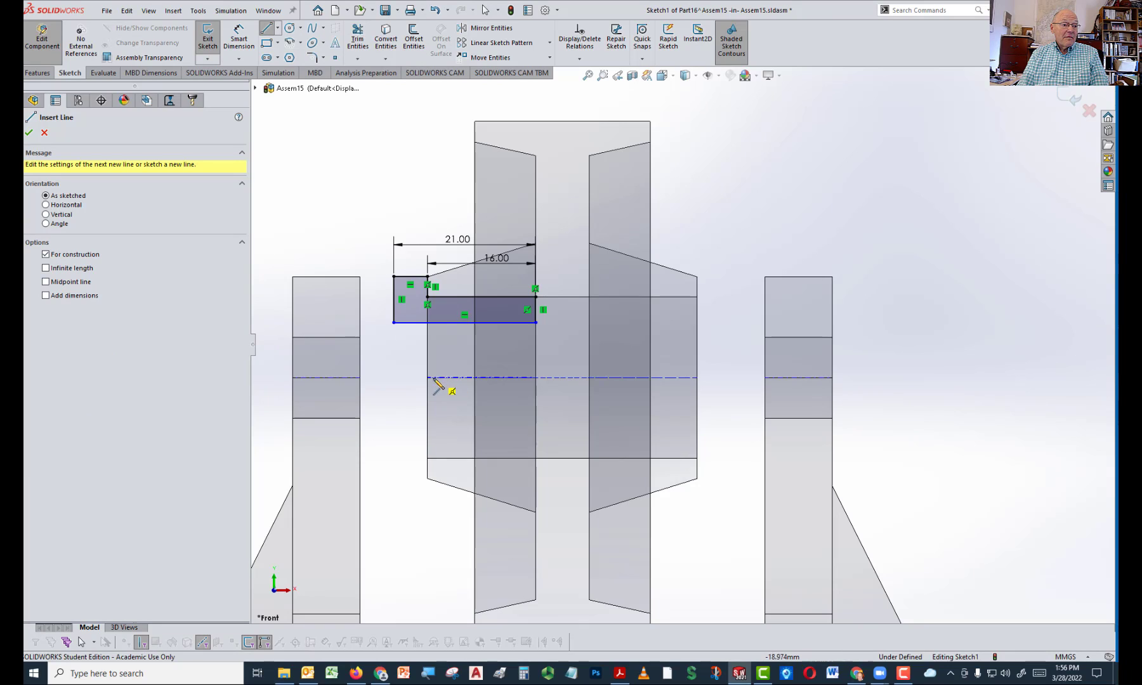
pyautogui.click(697, 378)
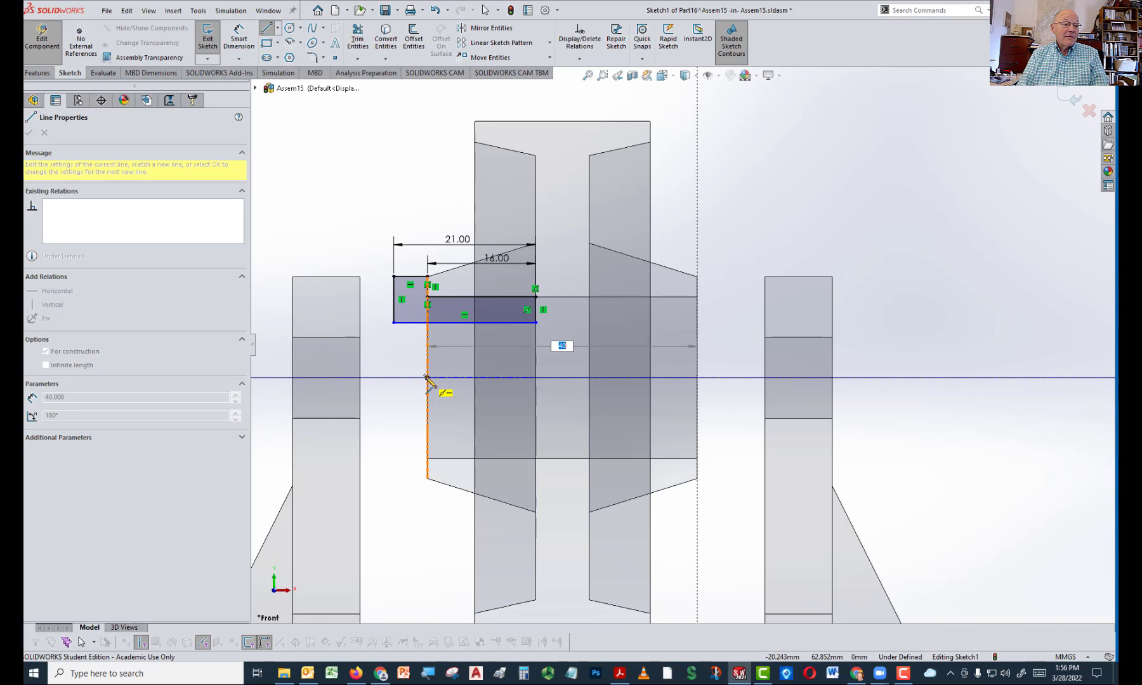
pyautogui.click(386, 378)
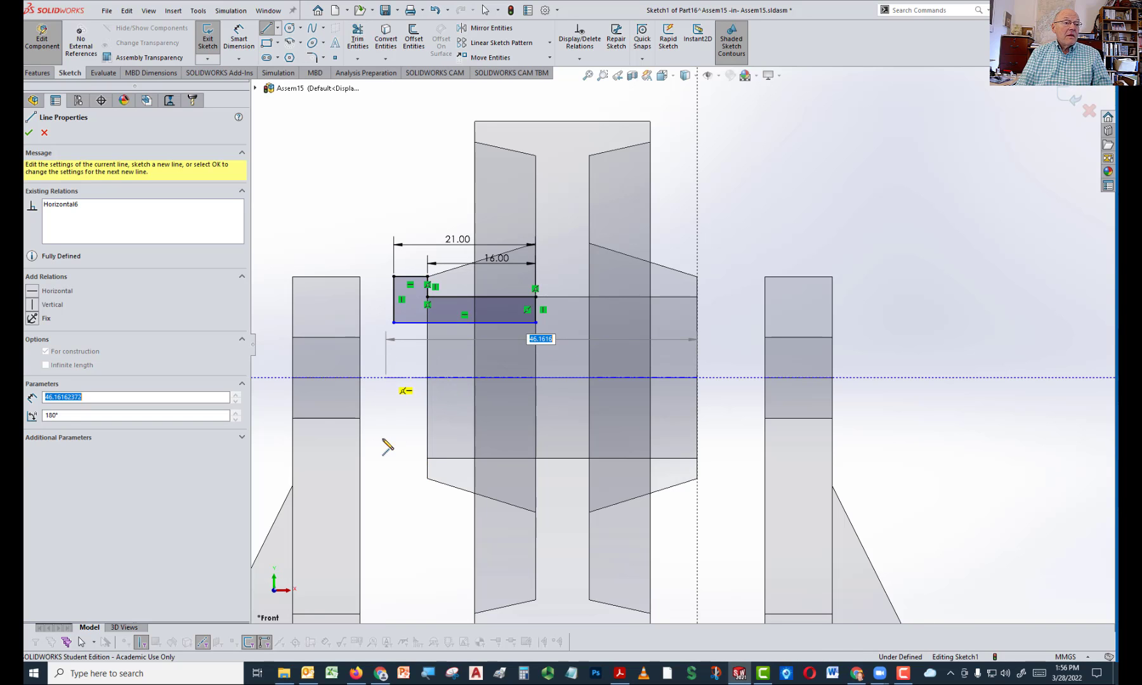
pyautogui.press('Escape')
# Try a doubled diameter dimension between the profile's lower edge and the centerline, and delete it
pyautogui.moveTo(878, 144); pyautogui.dragTo(885, 103, button='right')
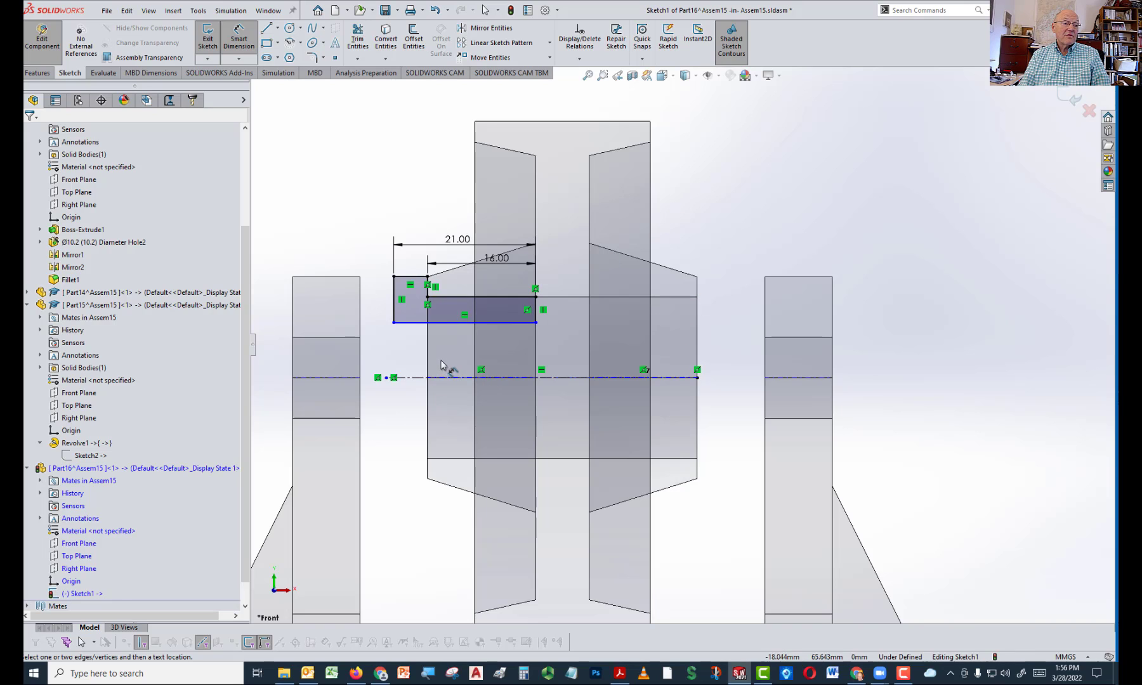
pyautogui.click(420, 324)
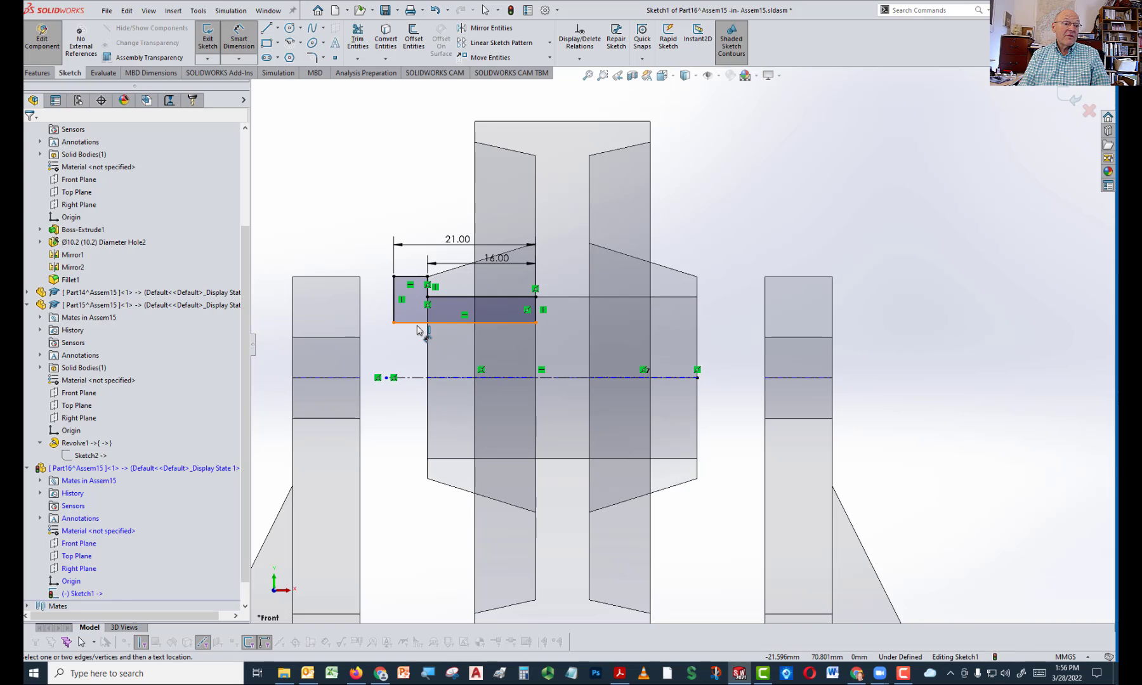
pyautogui.click(416, 377)
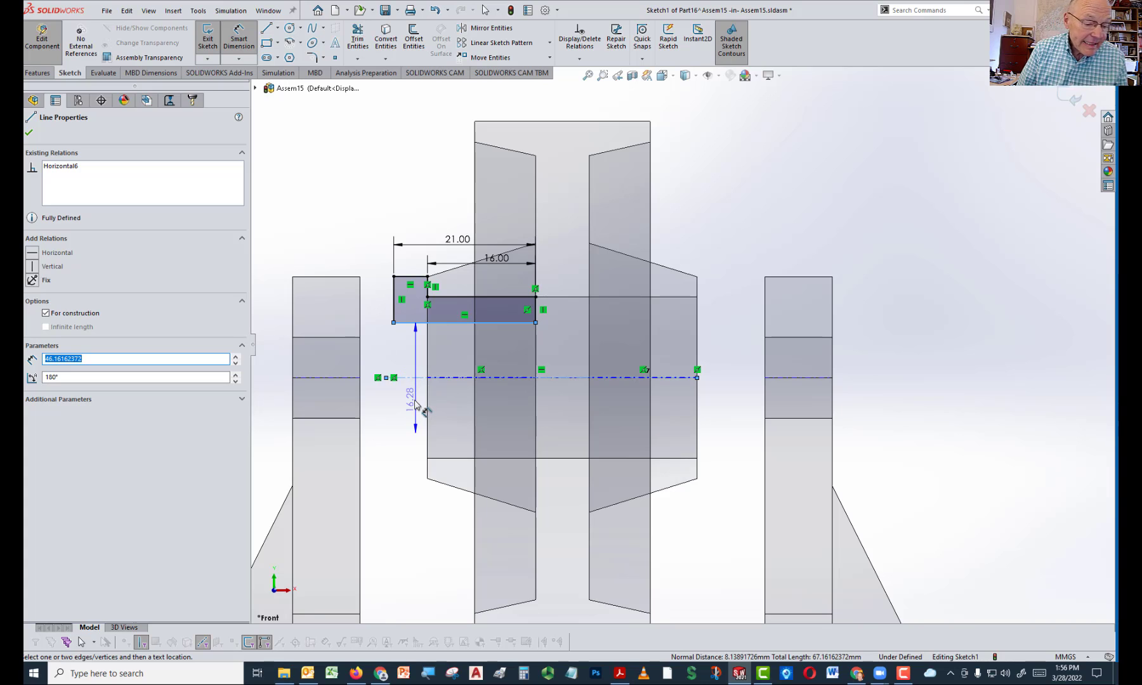
pyautogui.click(416, 406)
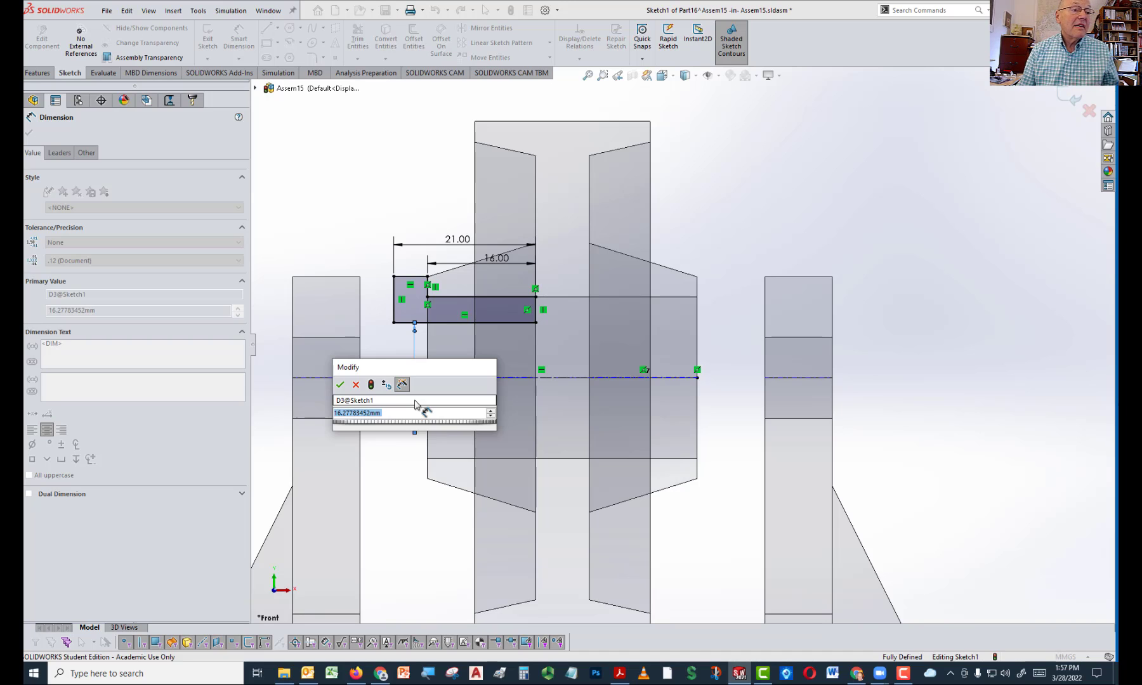
pyautogui.press('Return')
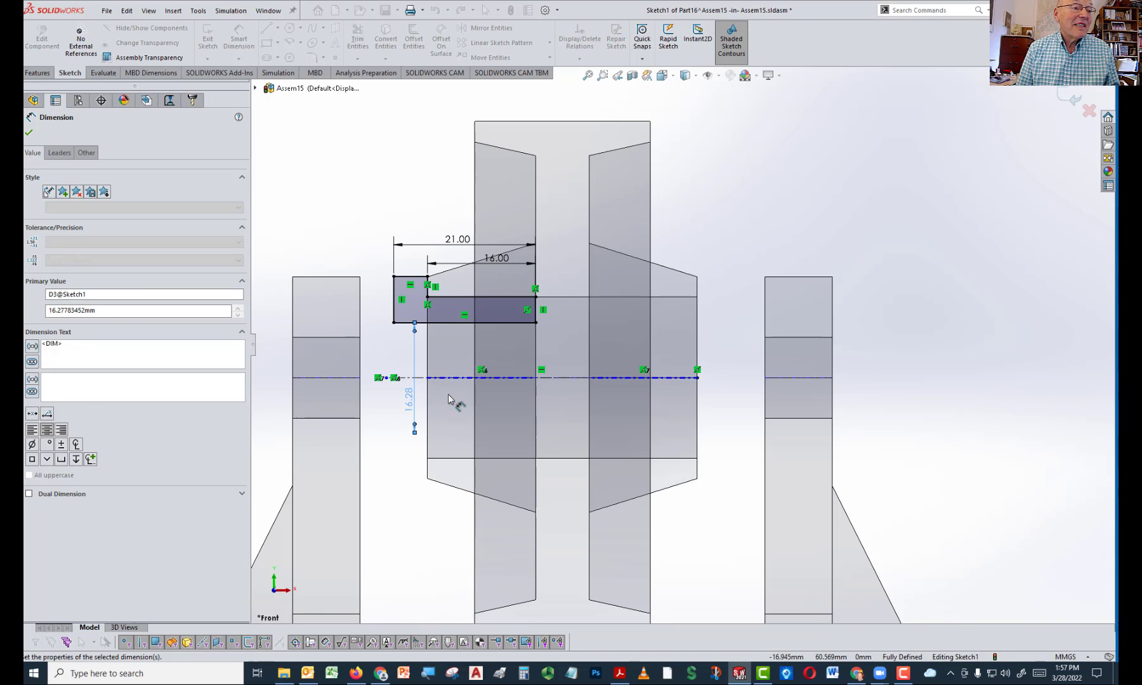
pyautogui.press('Escape')
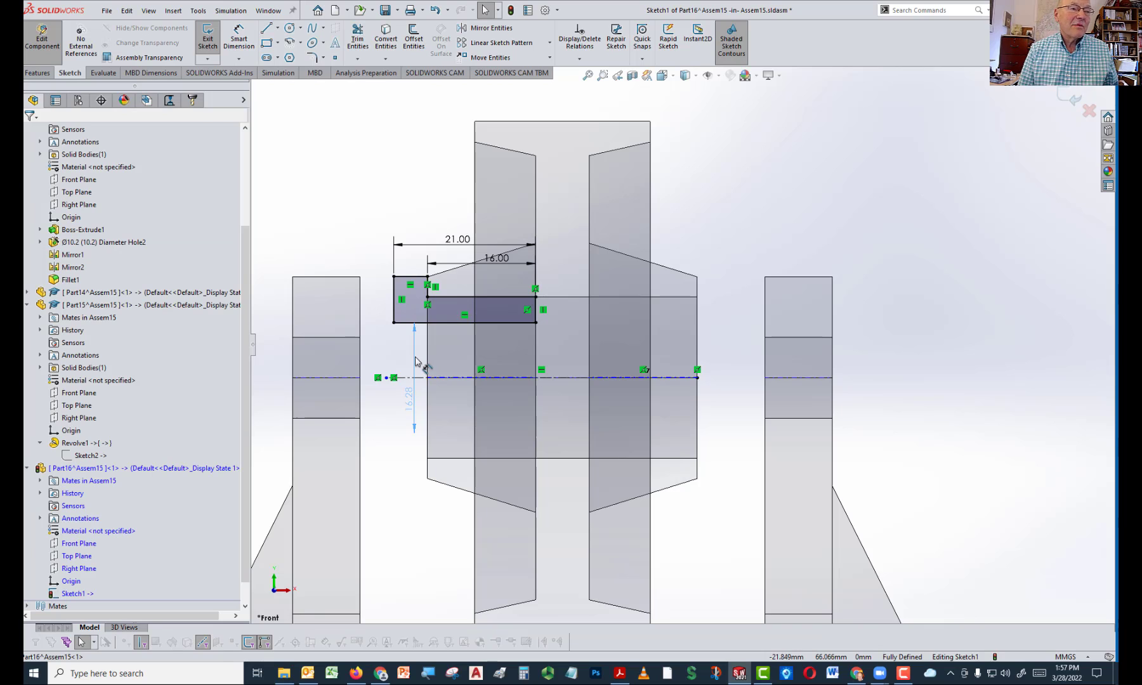
pyautogui.press('Delete')
# Set the sleeve's wall thickness to 3 mm with a dimension between its upper and lower edges, and delete that dimension
pyautogui.moveTo(788, 222); pyautogui.dragTo(816, 136, button='right')
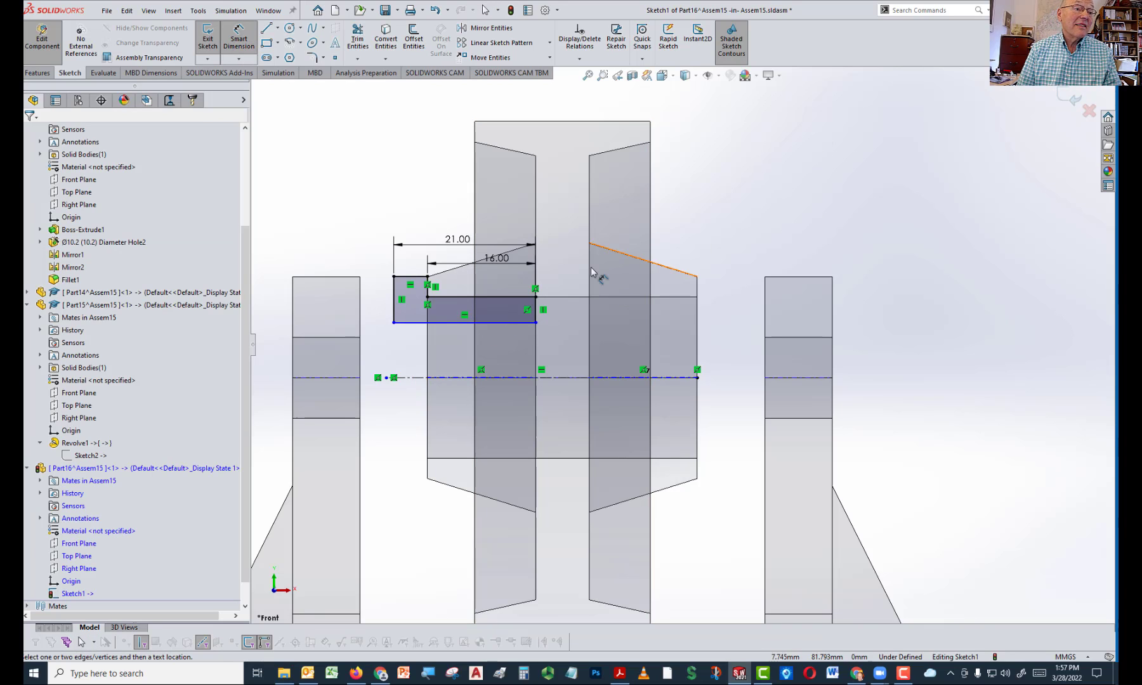
pyautogui.click(515, 322)
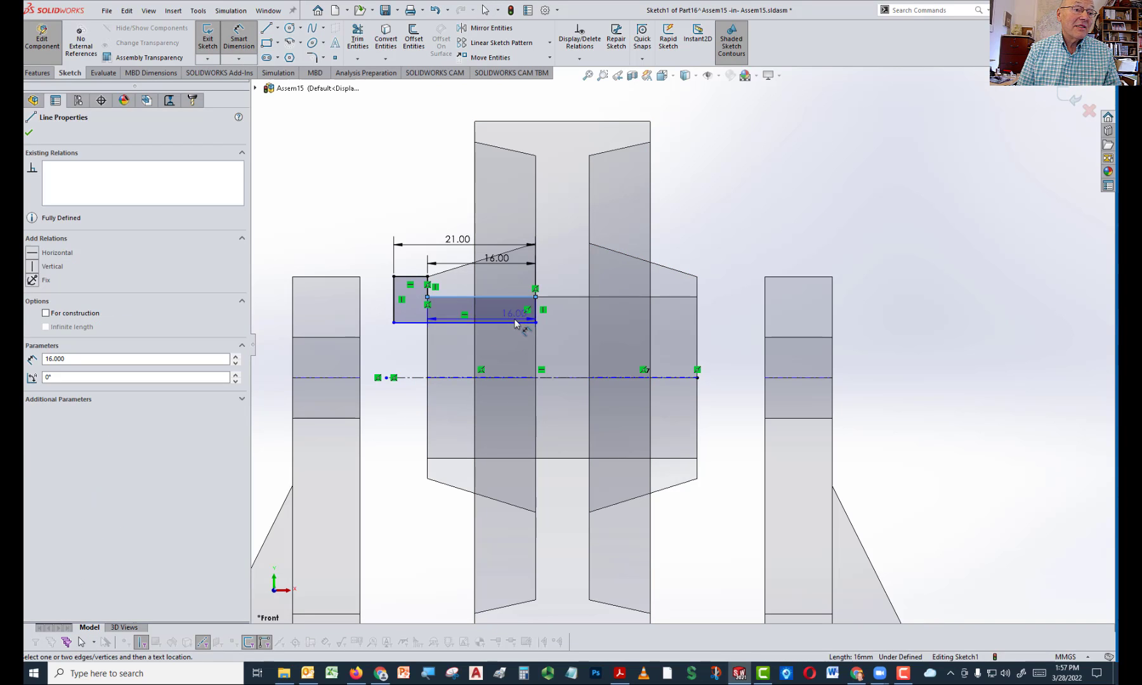
pyautogui.click(562, 312)
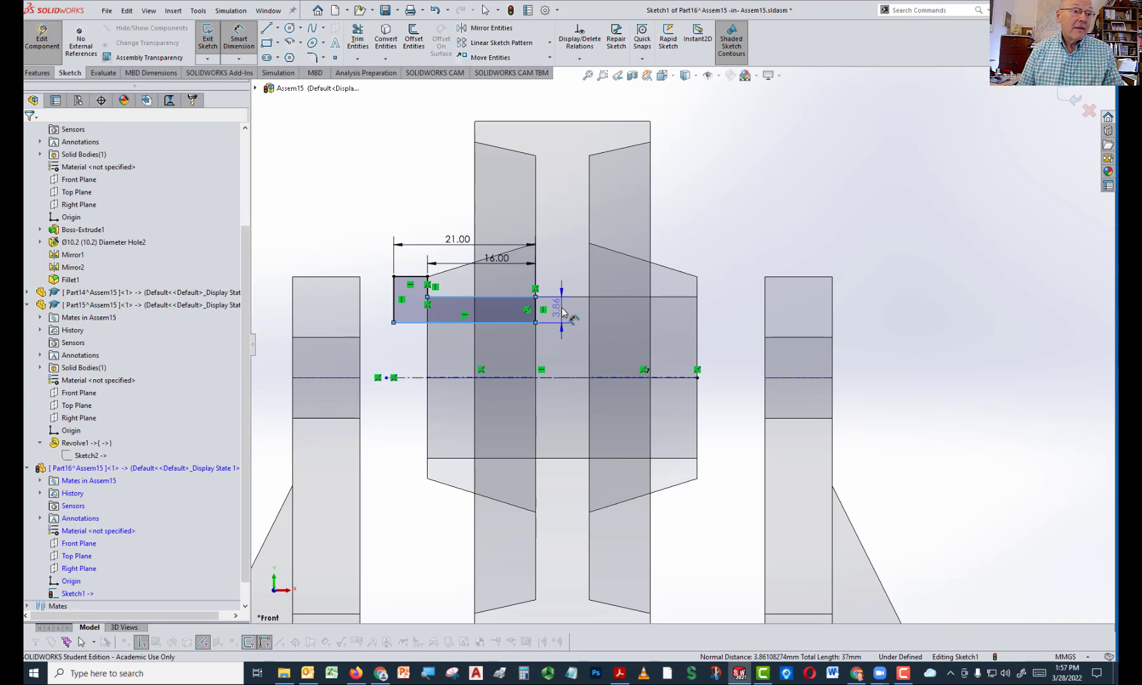
pyautogui.write('3.00mm')
pyautogui.press('Return')
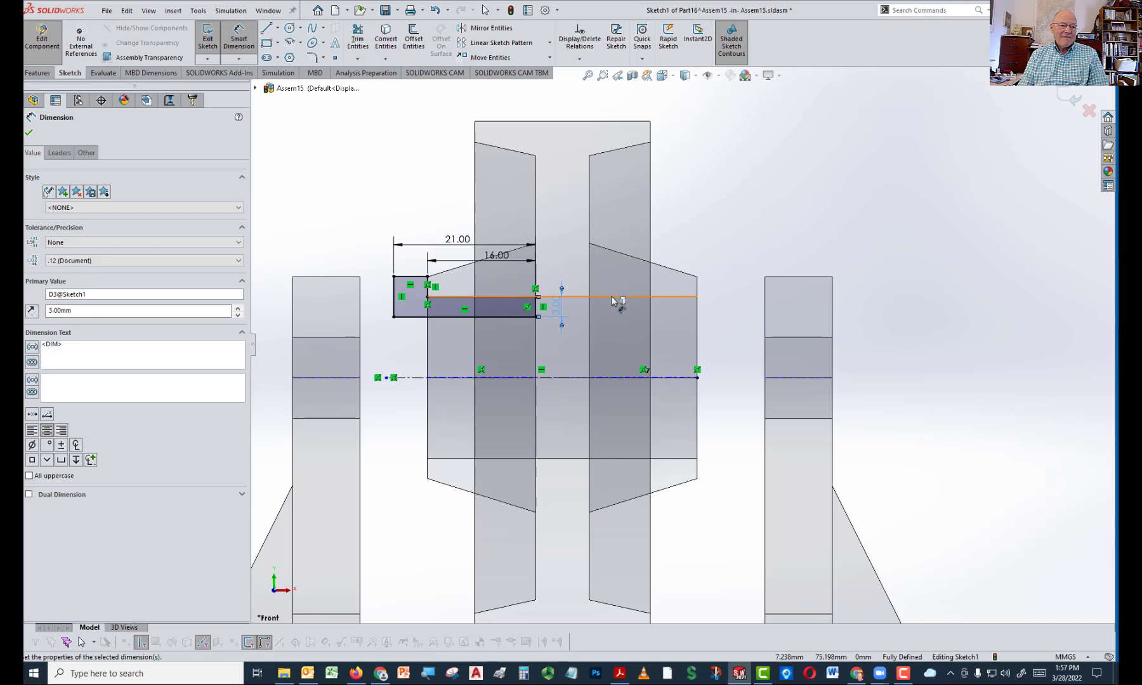
pyautogui.press('Escape')
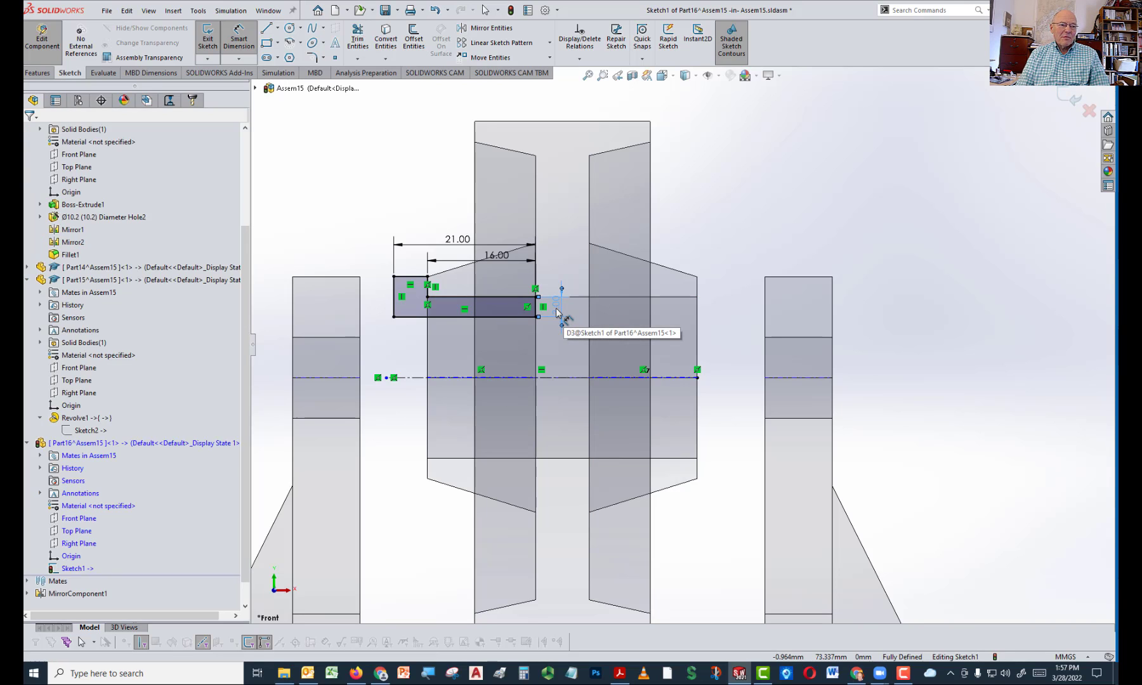
pyautogui.click(556, 311)
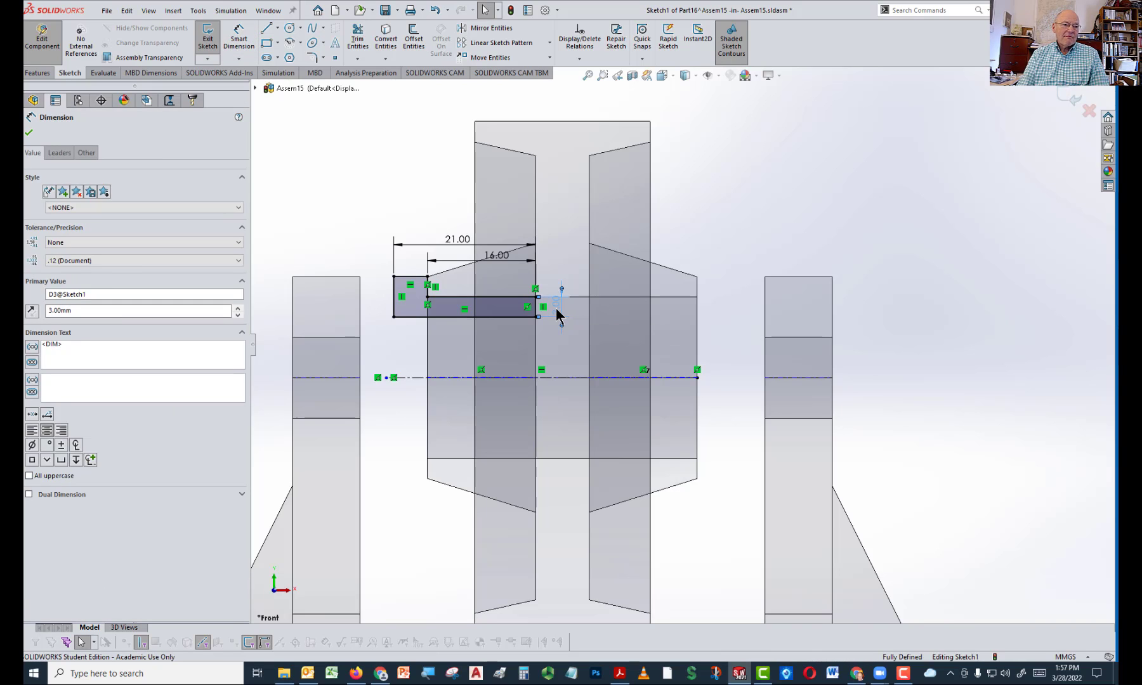
pyautogui.press('Delete')
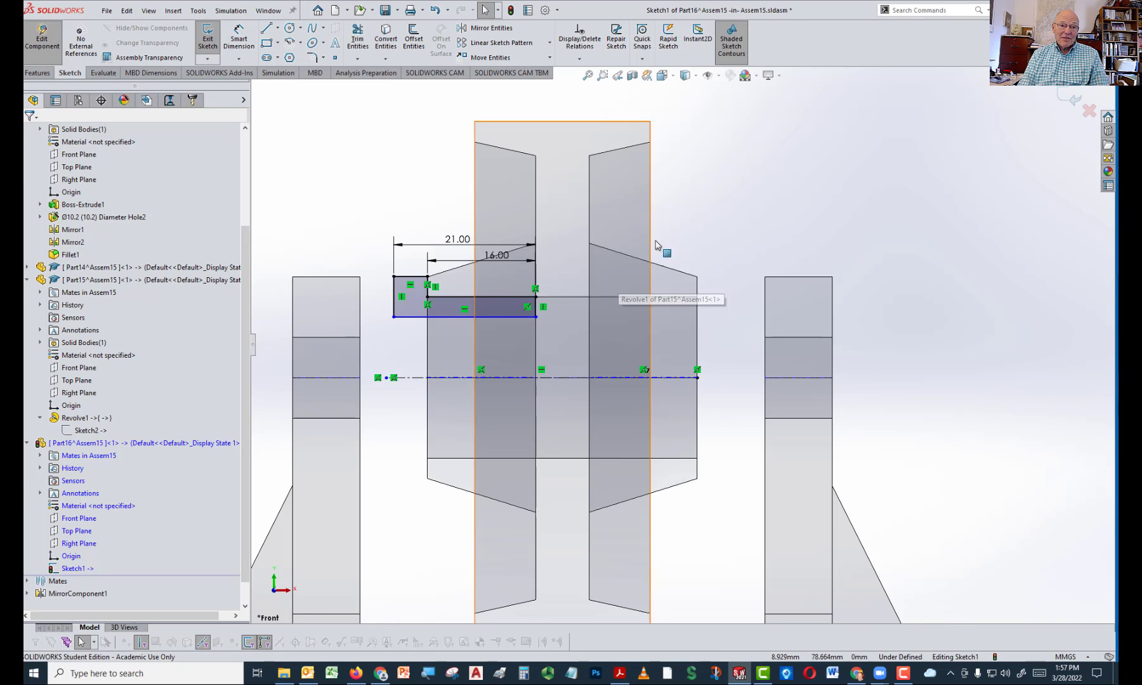
# Dimension the bushing's bore as an 18 mm doubled diameter between the profile's lower edge and the centerline
pyautogui.moveTo(880, 191); pyautogui.dragTo(901, 129, button='right')
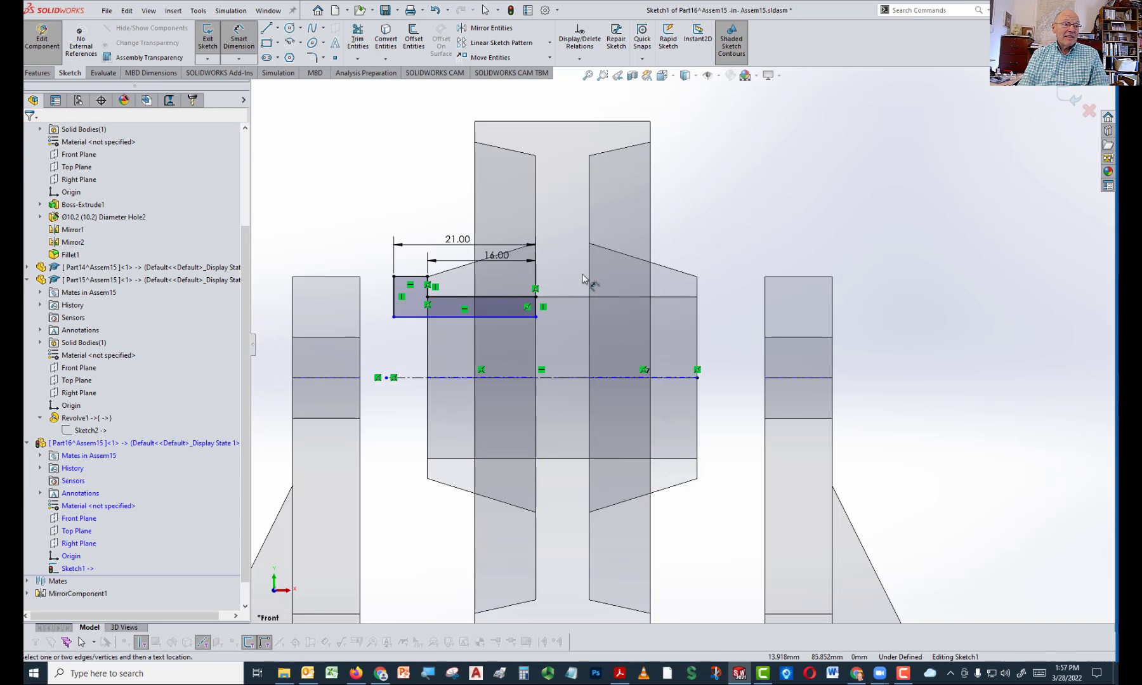
pyautogui.click(515, 316)
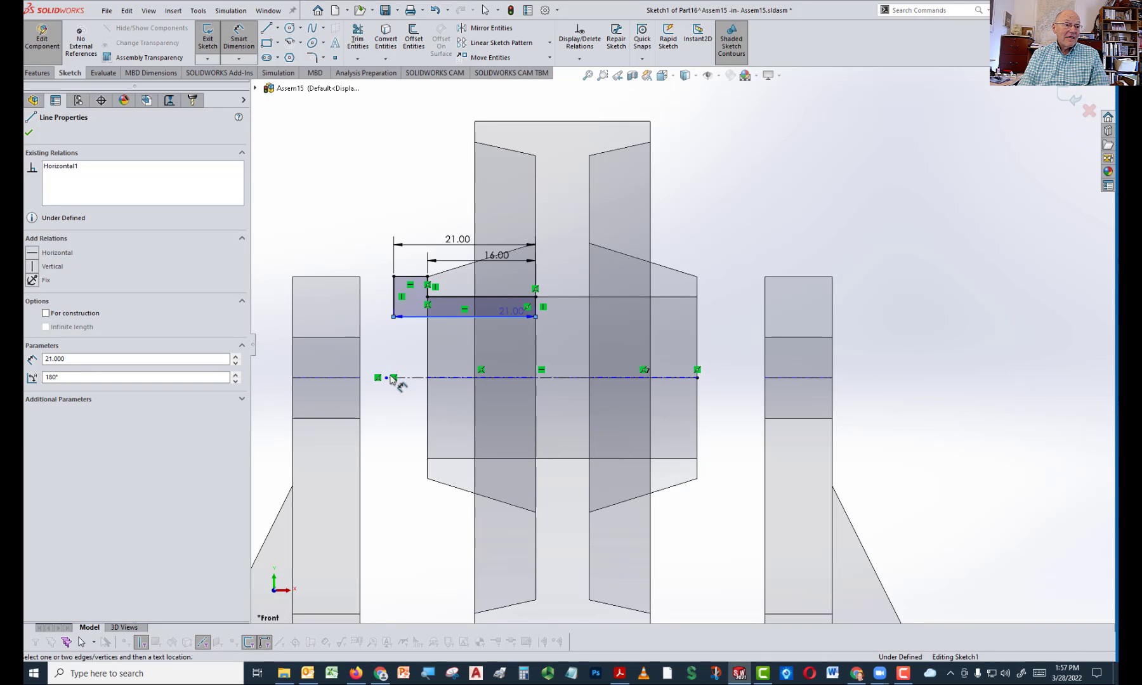
pyautogui.click(401, 378)
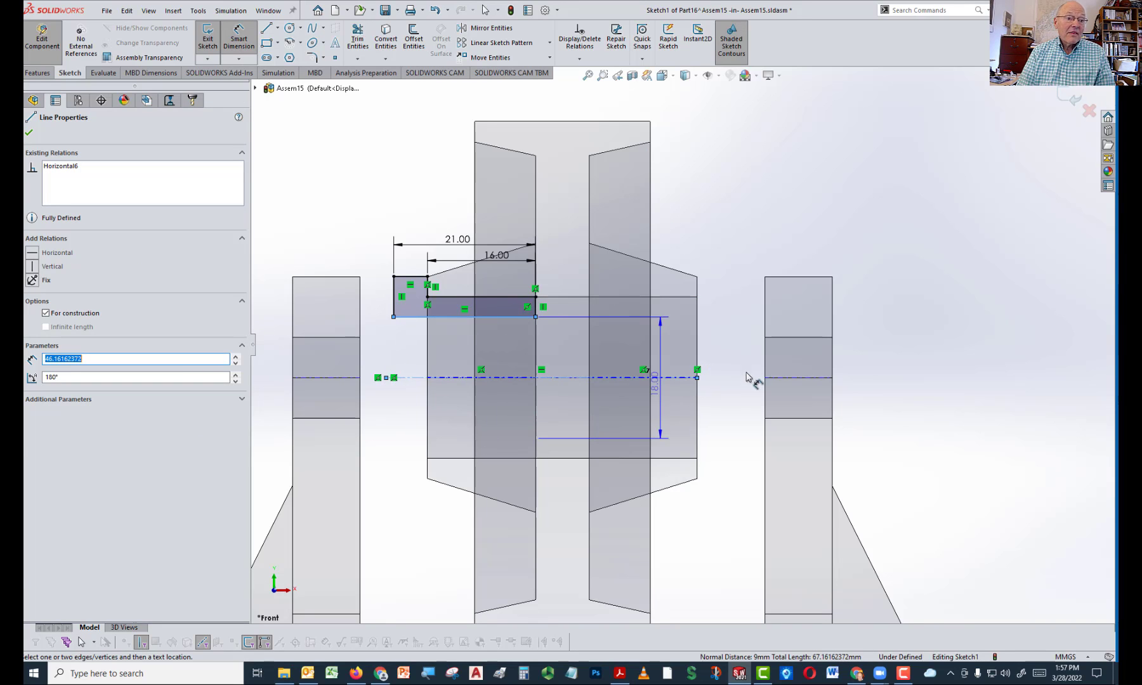
pyautogui.click(724, 411)
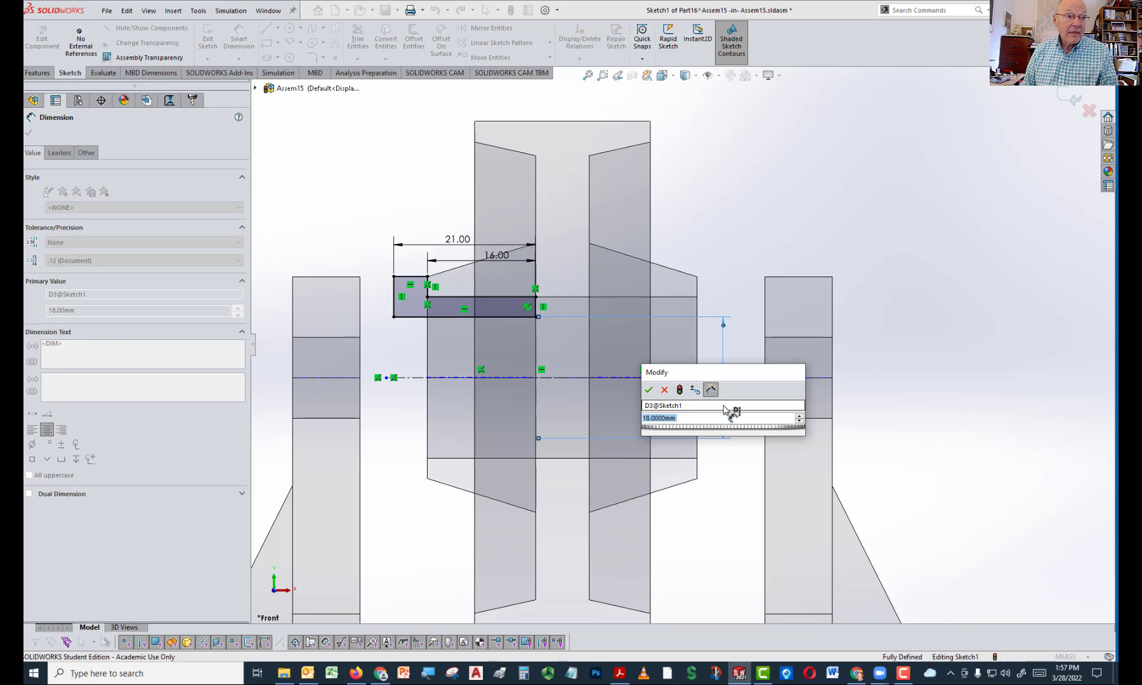
pyautogui.press('Return')
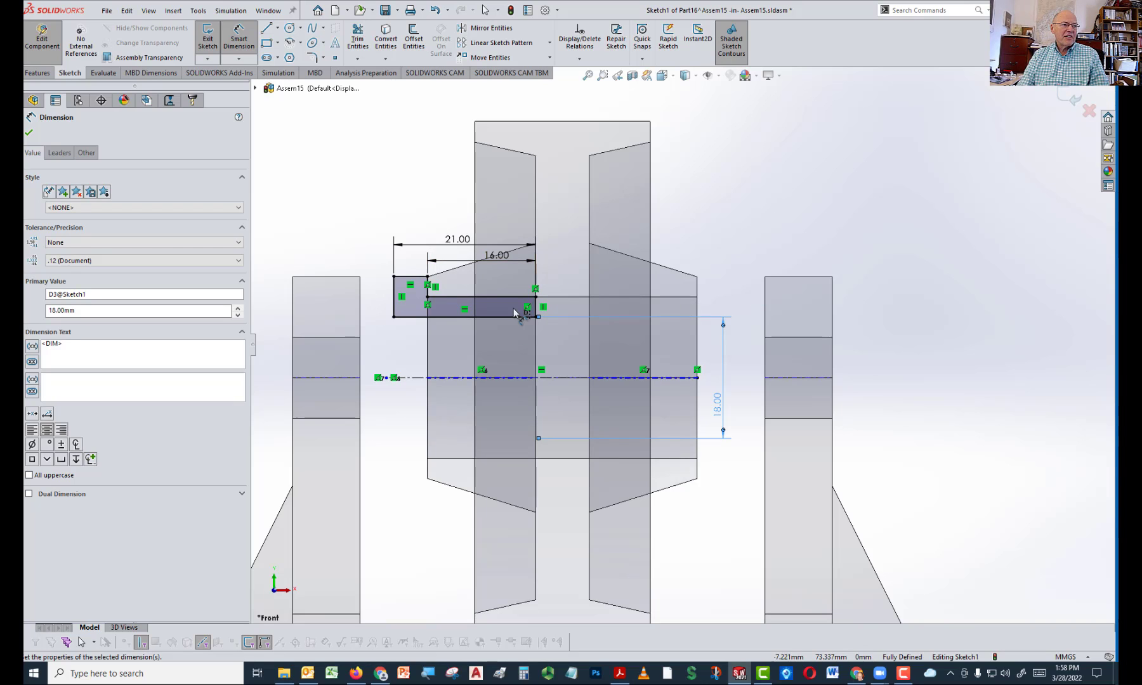
pyautogui.click(29, 133)
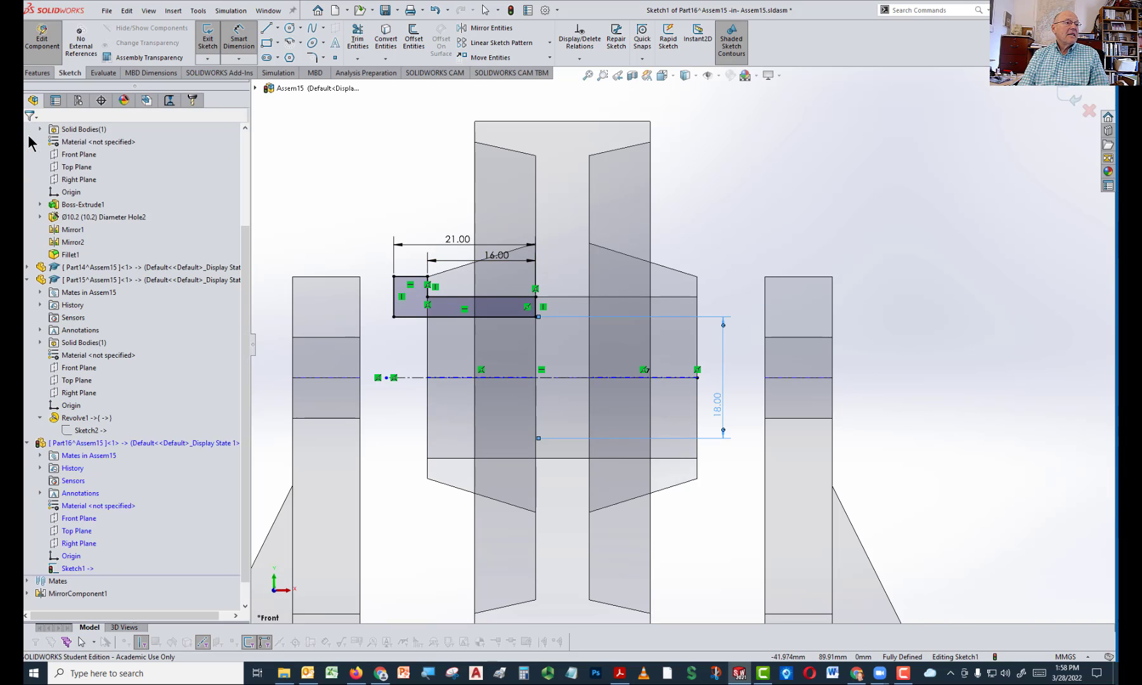
# Revolve the bushing profile 360 degrees about the horizontal centerline and return to editing the assembly
pyautogui.click(32, 73)
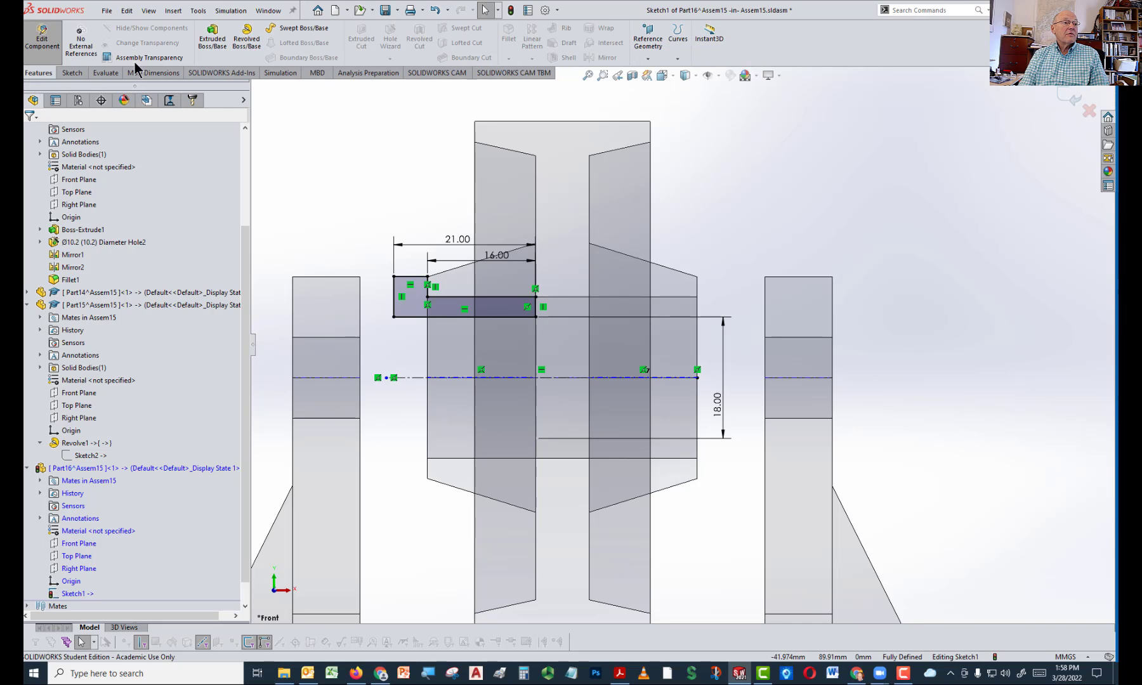
pyautogui.click(248, 39)
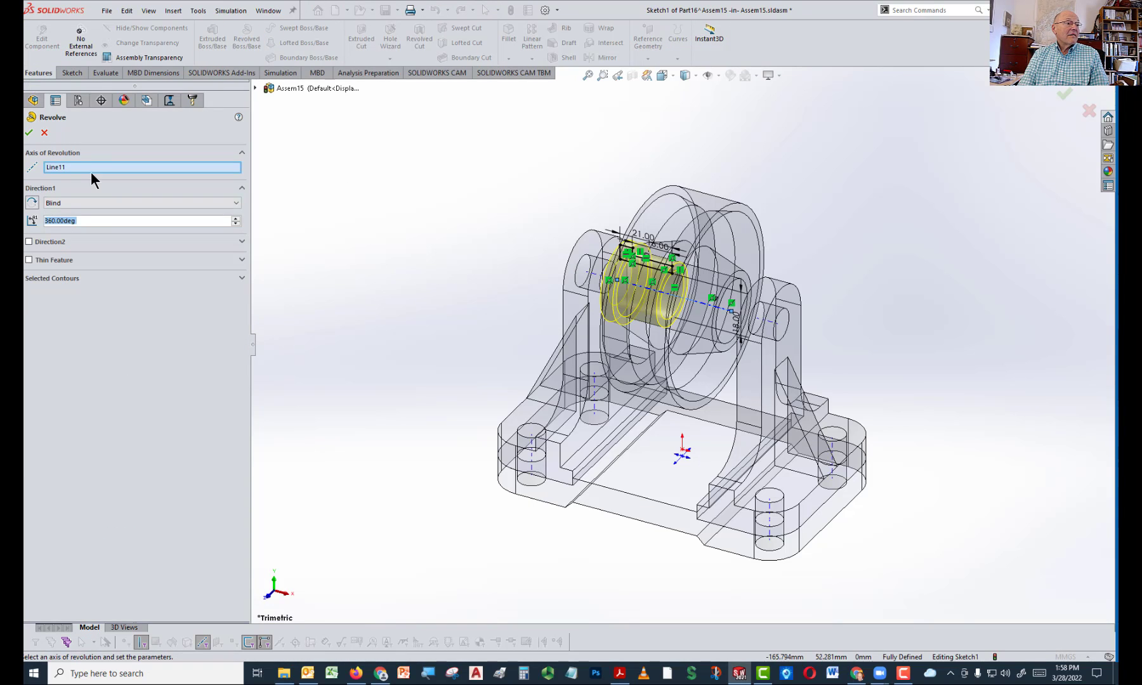
pyautogui.click(29, 133)
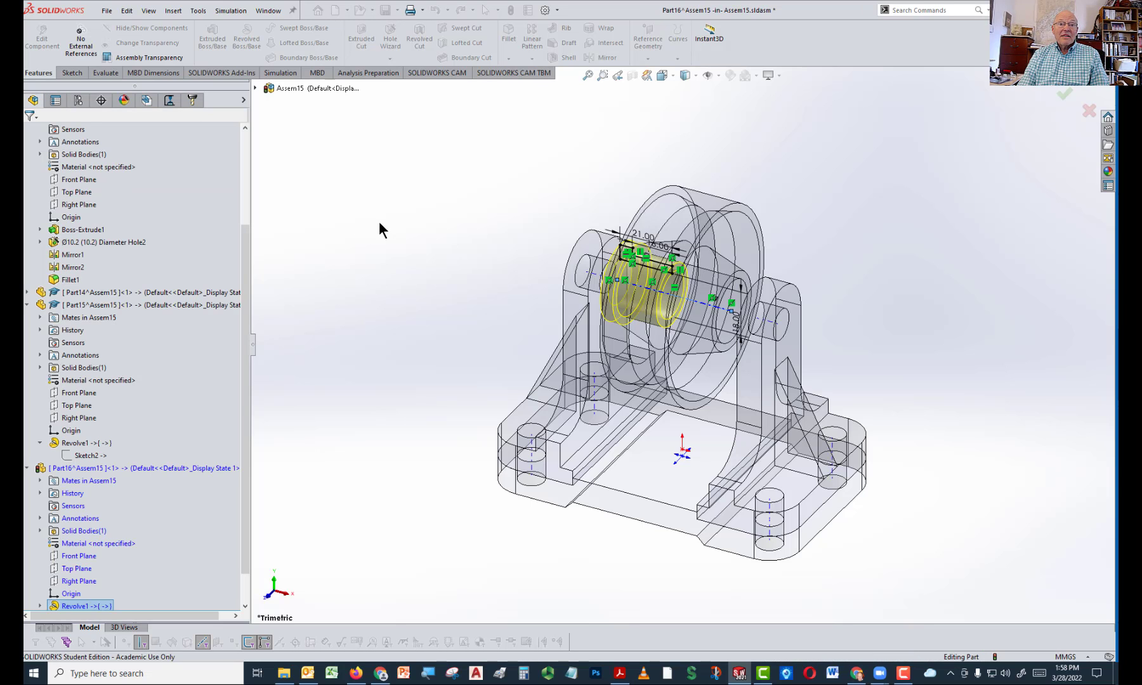
pyautogui.click(1087, 99)
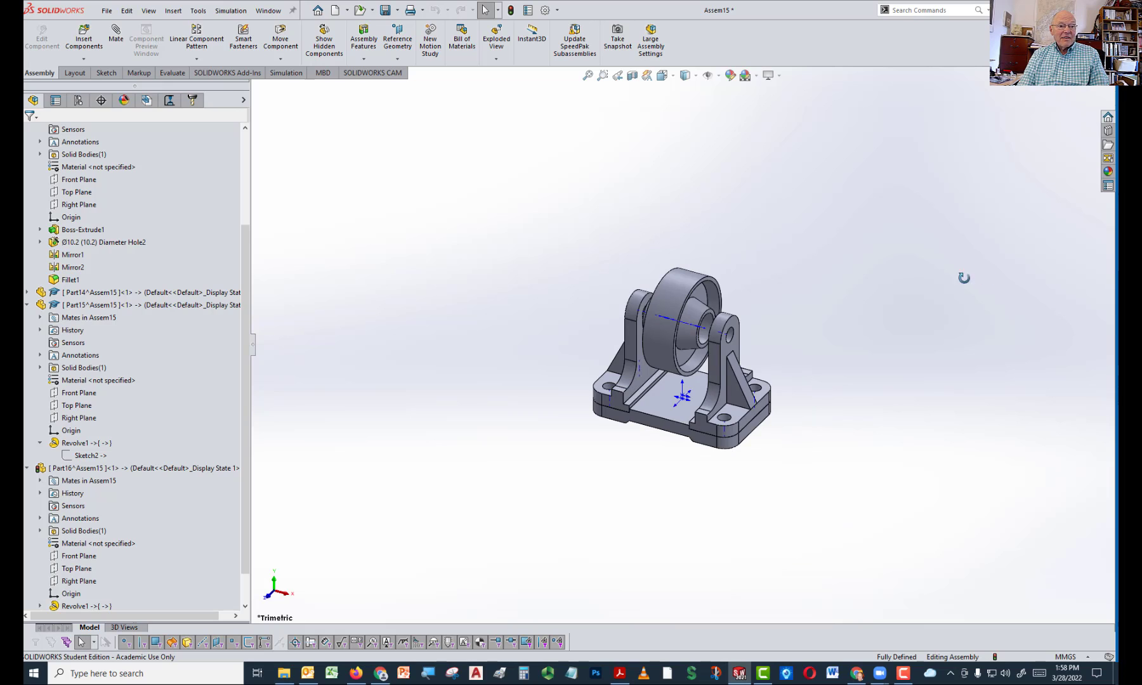
# Mirror the flanged bushing component about the BottomPlate's Right Plane to the roller's opposite side
pyautogui.moveTo(962, 274); pyautogui.dragTo(693, 290, button='middle')
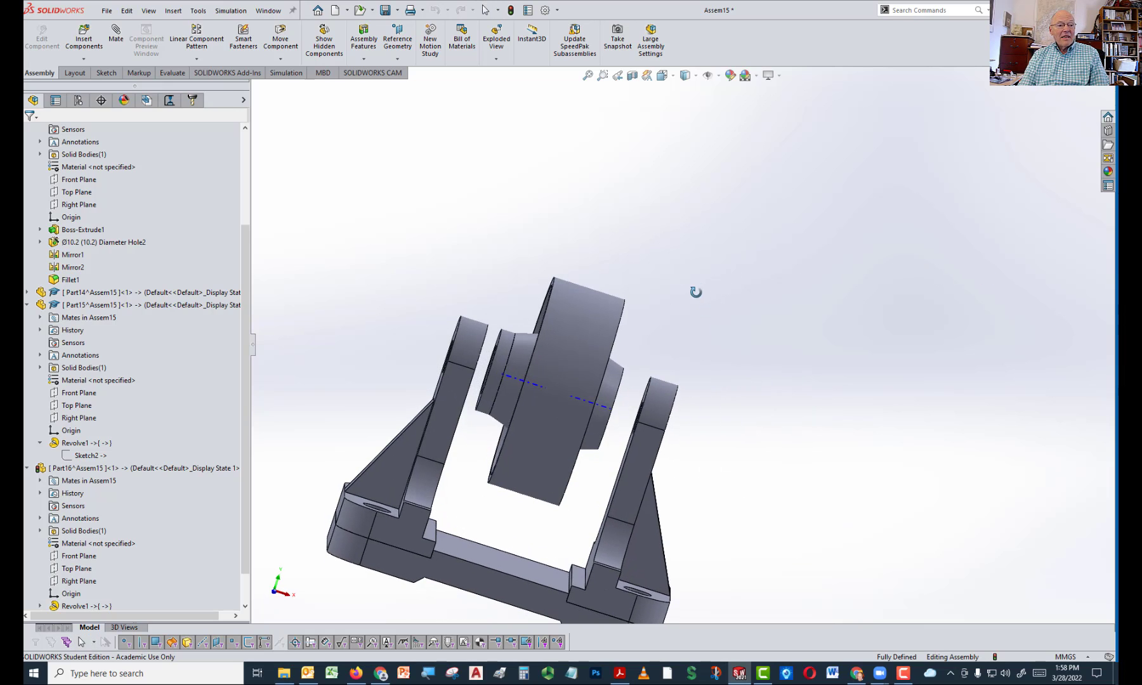
pyautogui.scroll(3, 692, 284)
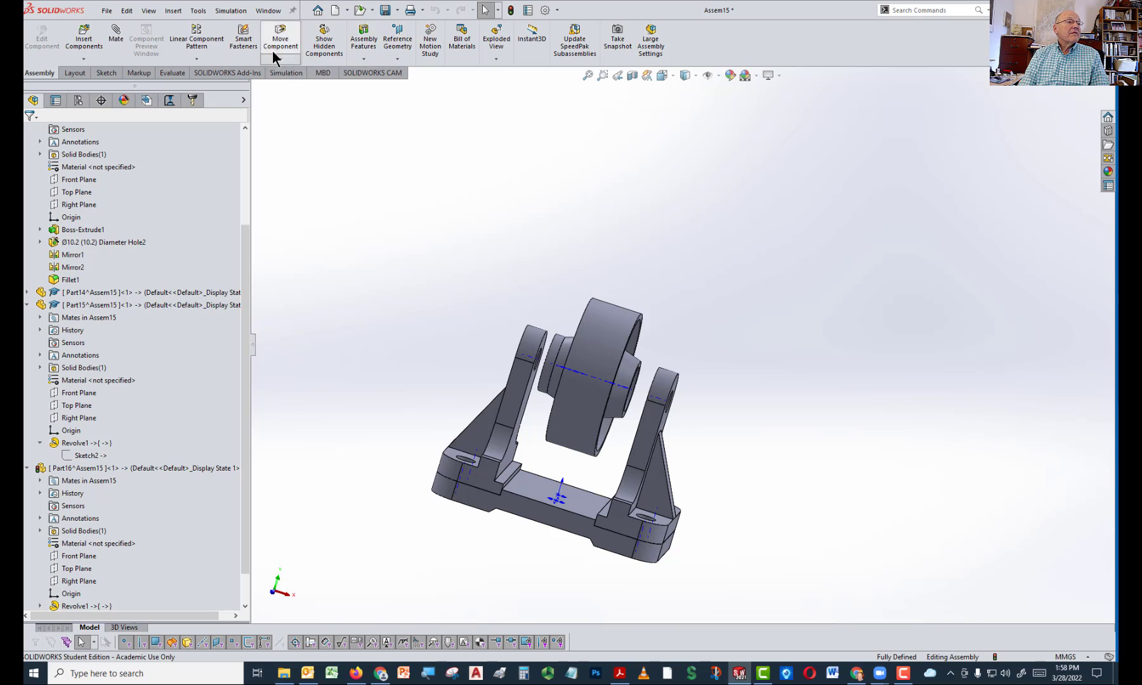
pyautogui.click(196, 59)
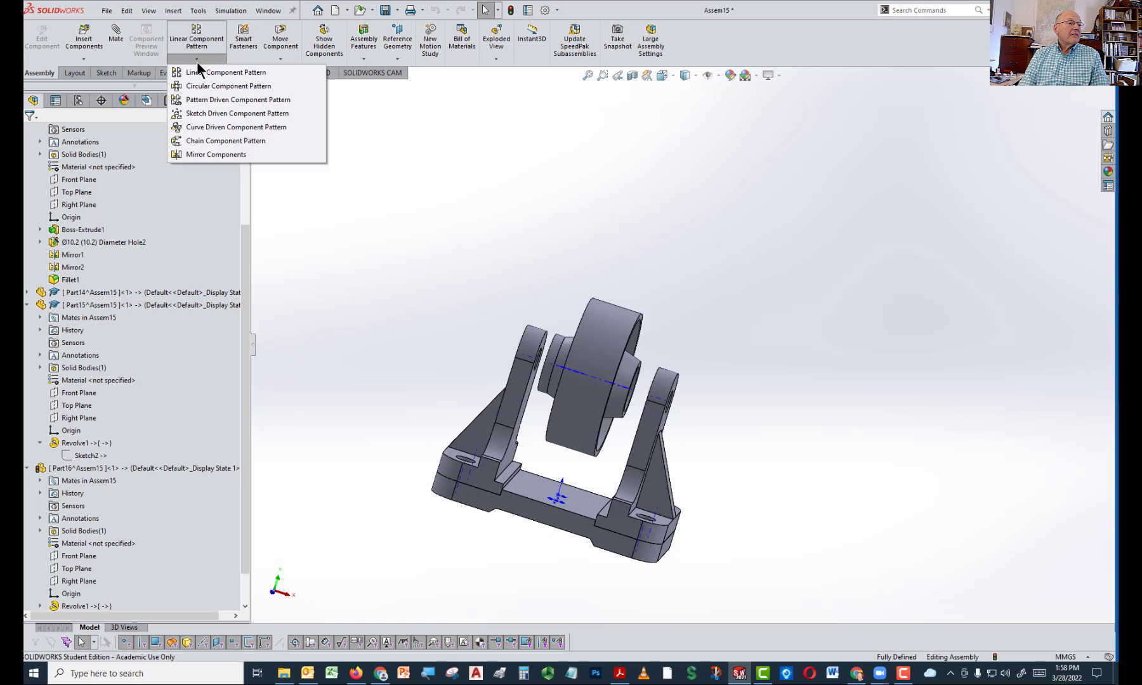
pyautogui.click(195, 154)
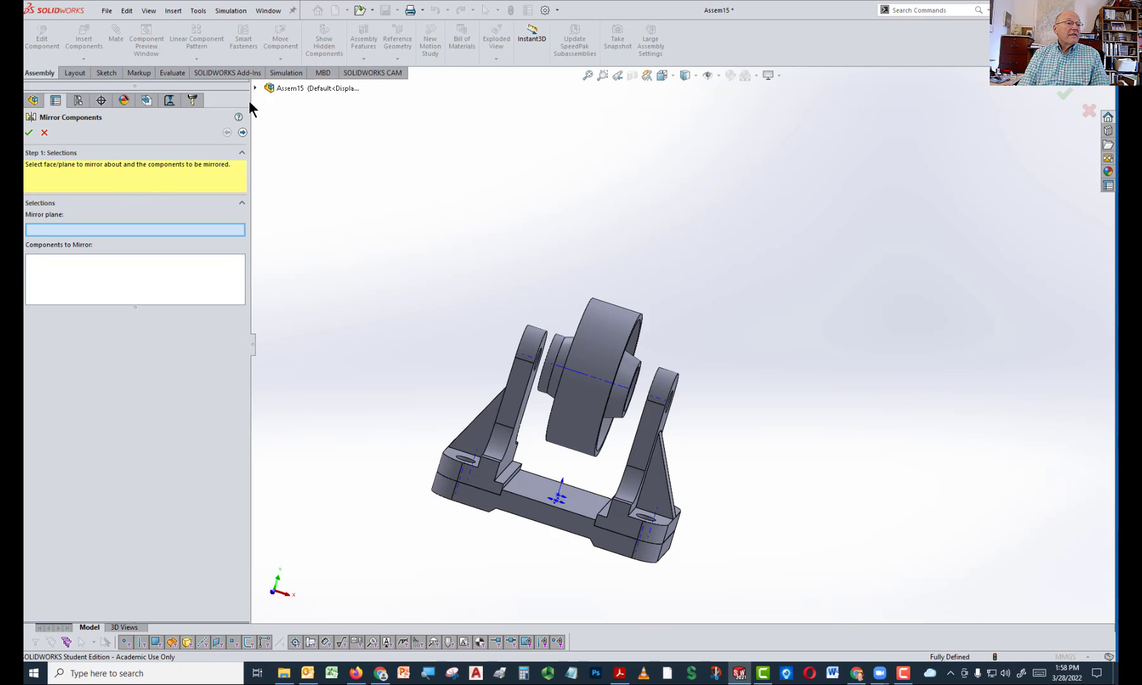
pyautogui.click(255, 87)
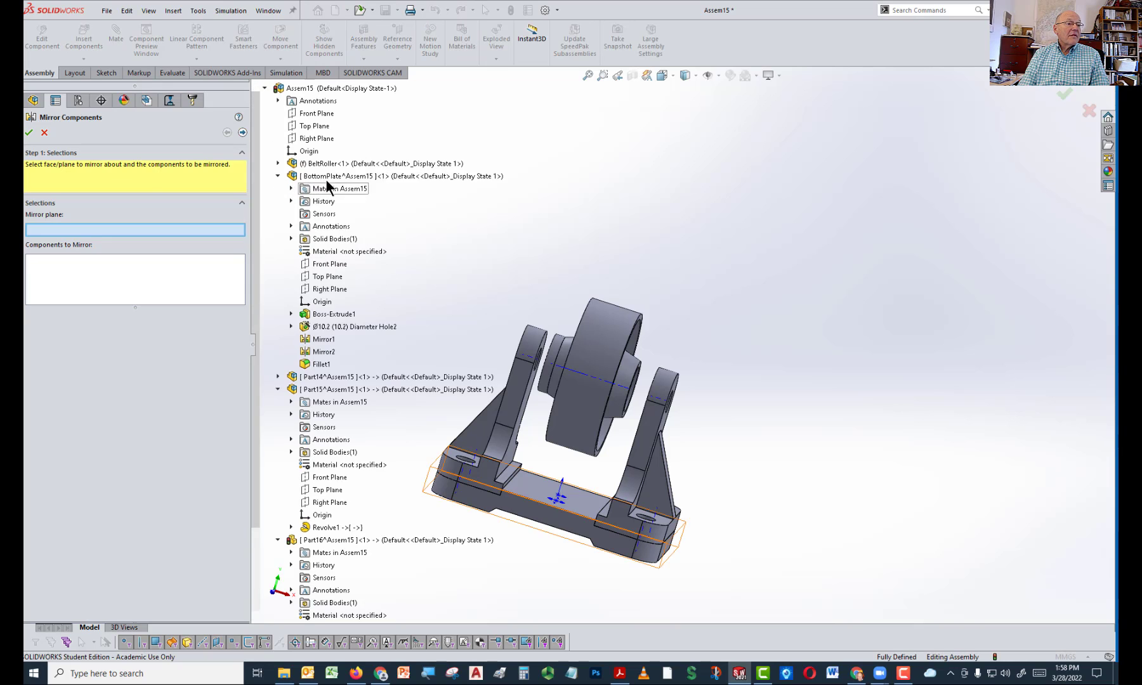
pyautogui.click(325, 292)
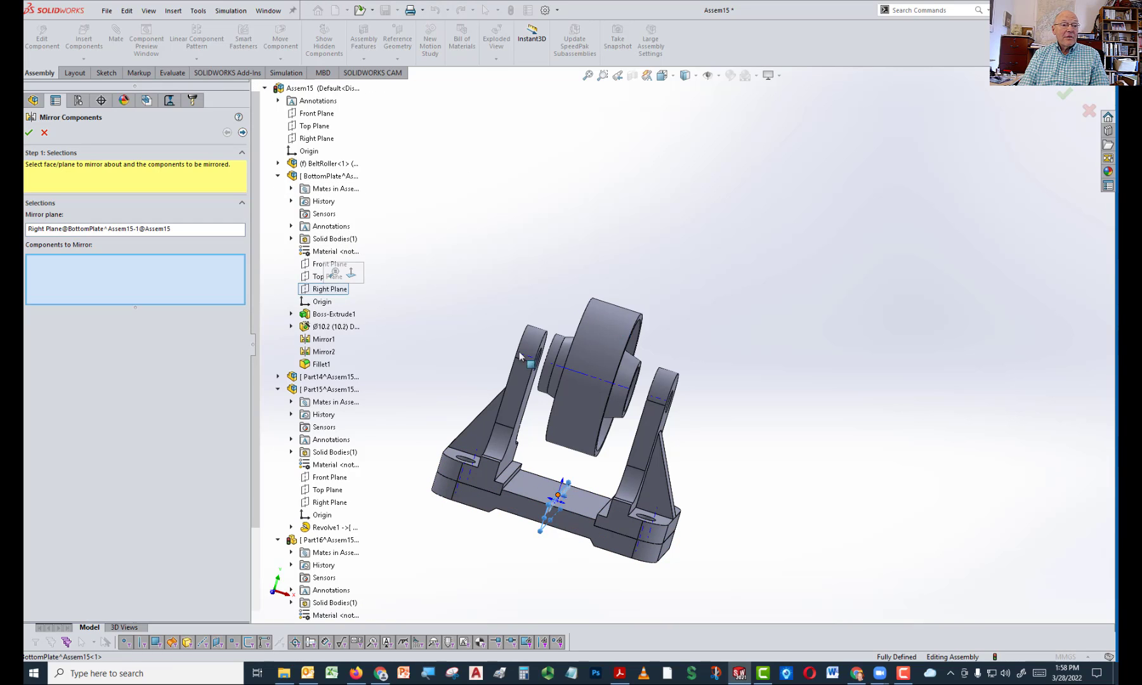
pyautogui.scroll(-5, 520, 356)
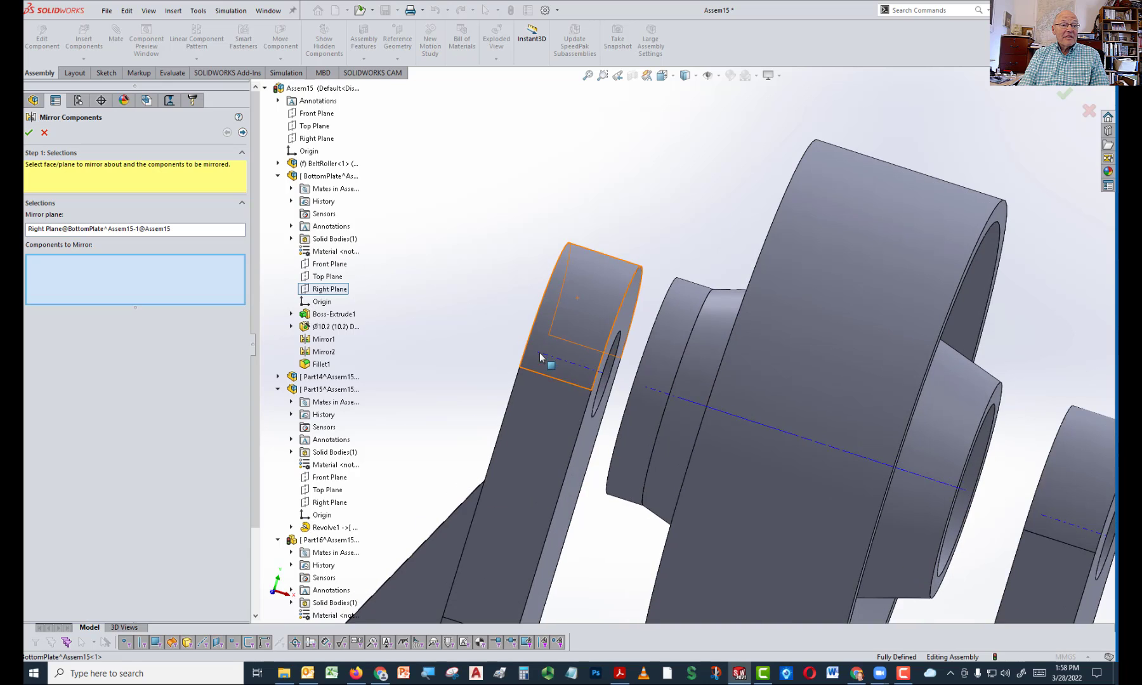
pyautogui.click(678, 316)
pyautogui.click(29, 133)
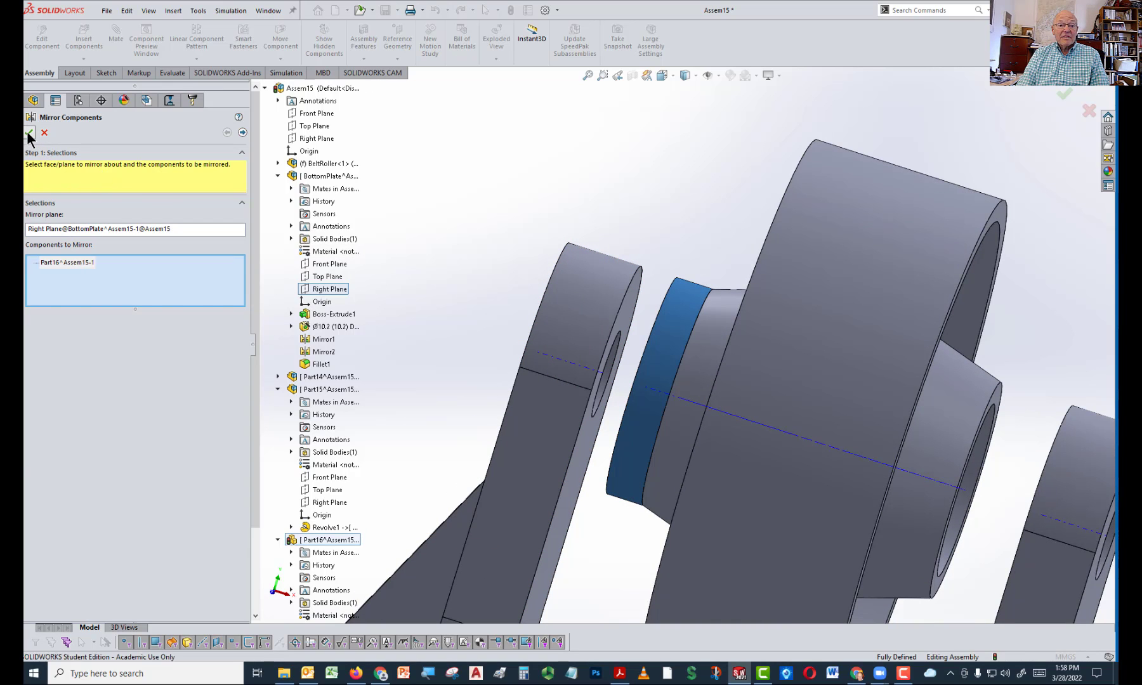
# Insert a new part in the assembly, positioned on the BottomPlate's Front Plane, and view its sketch from the front
pyautogui.scroll(5, 441, 293)
pyautogui.moveTo(441, 293); pyautogui.dragTo(452, 332, button='middle')
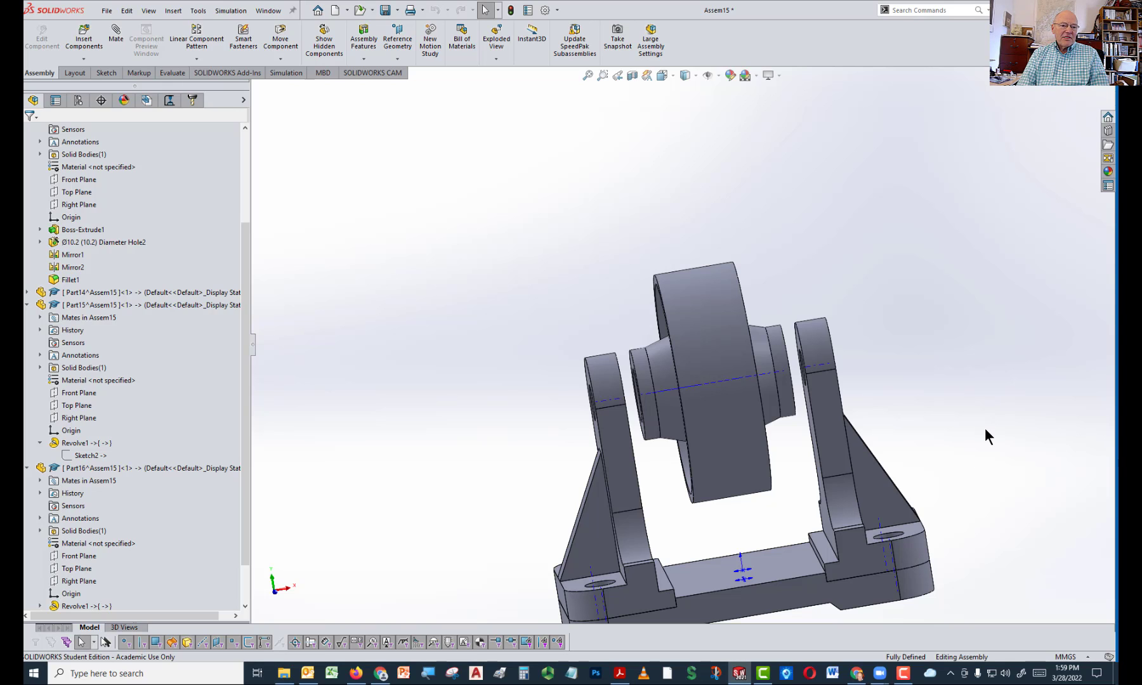
pyautogui.scroll(-2, 941, 362)
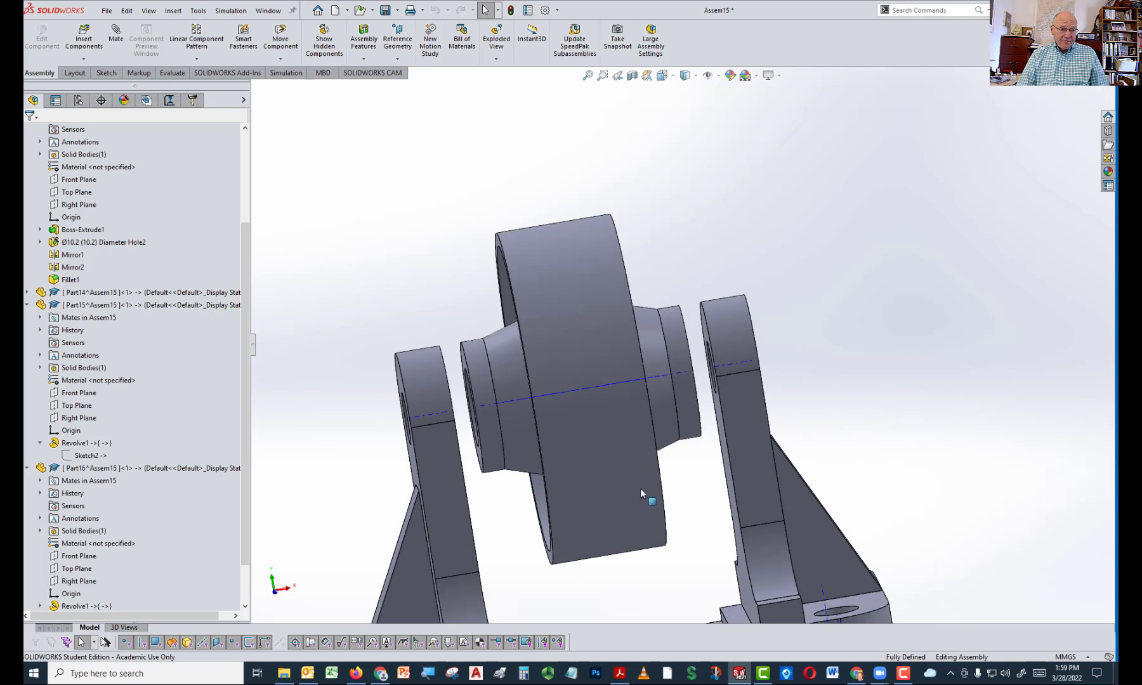
pyautogui.press('space')
pyautogui.click(868, 406)
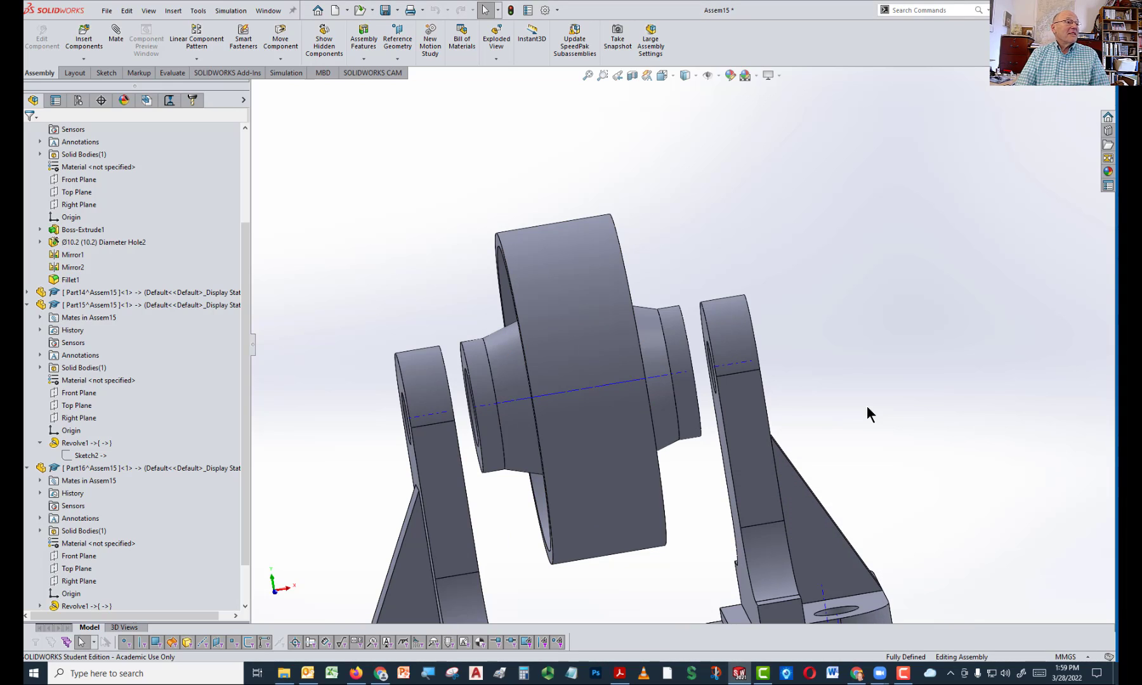
pyautogui.click(83, 59)
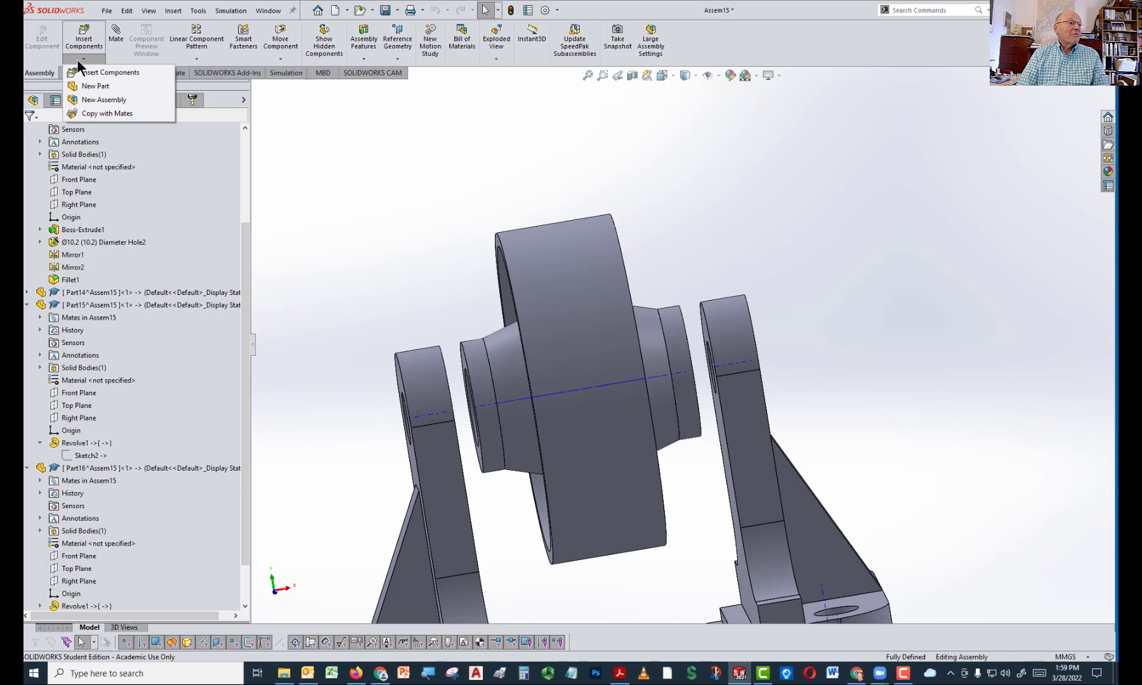
pyautogui.click(95, 86)
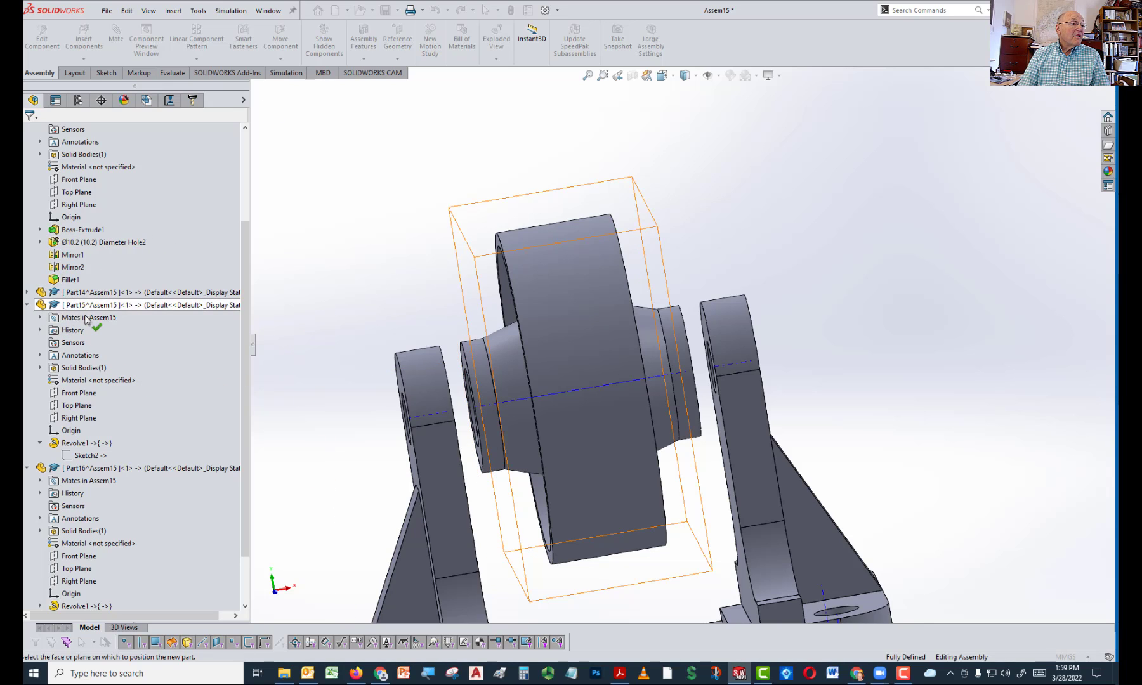
pyautogui.scroll(4, 125, 281)
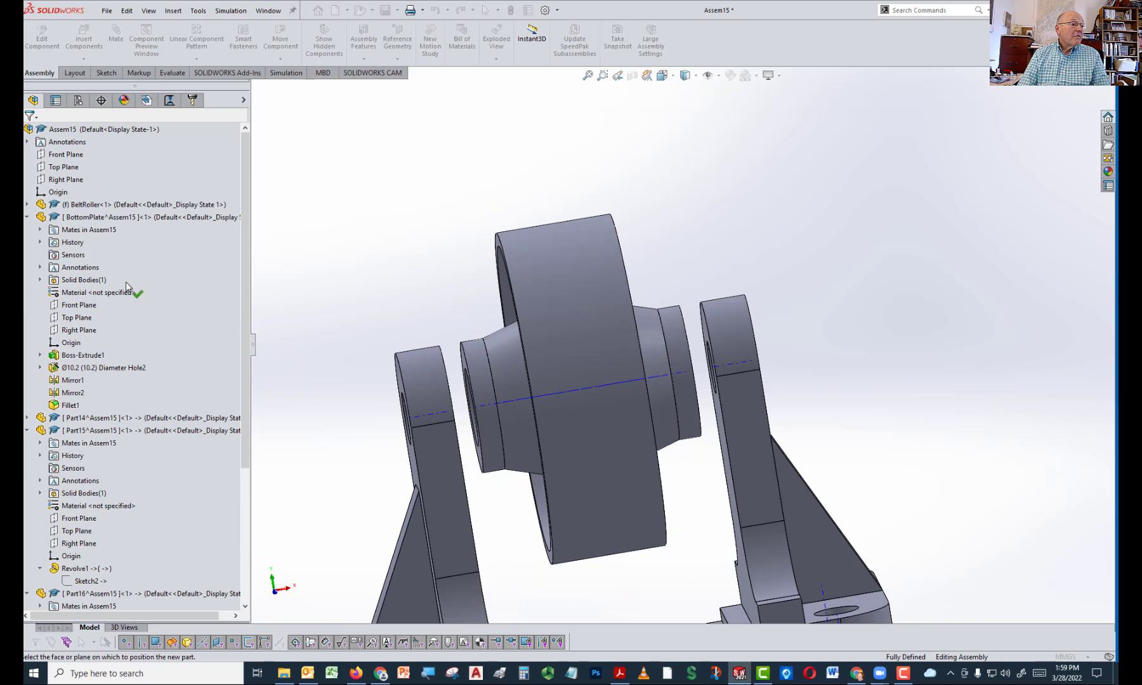
pyautogui.click(68, 306)
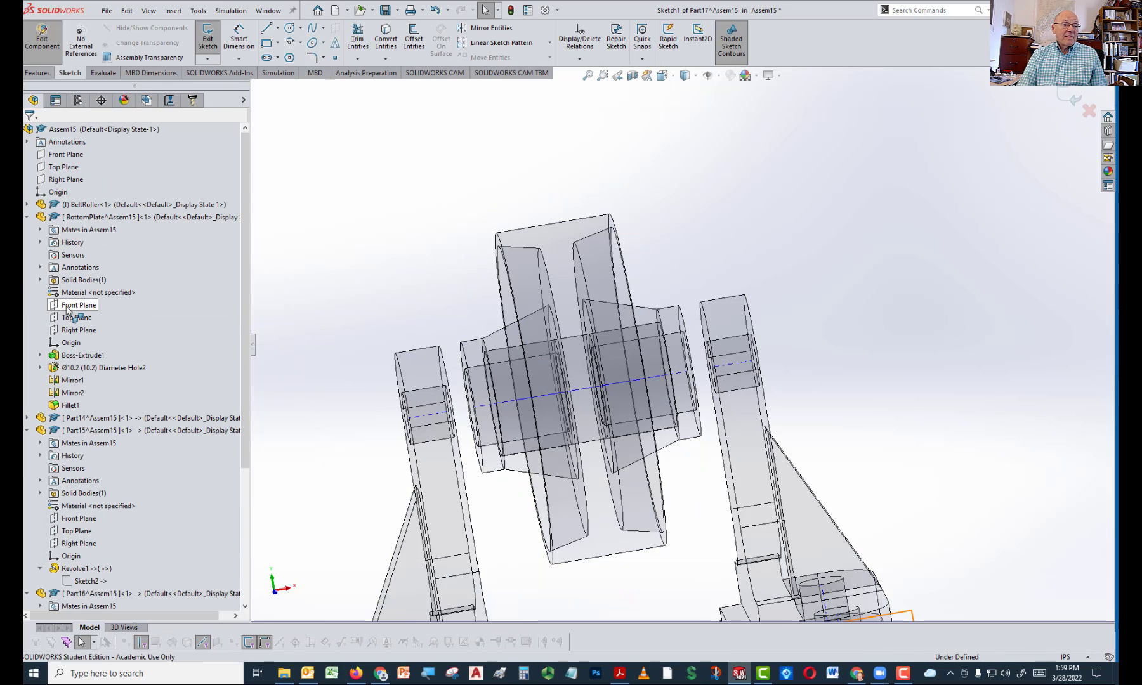
pyautogui.press('space')
pyautogui.click(527, 376)
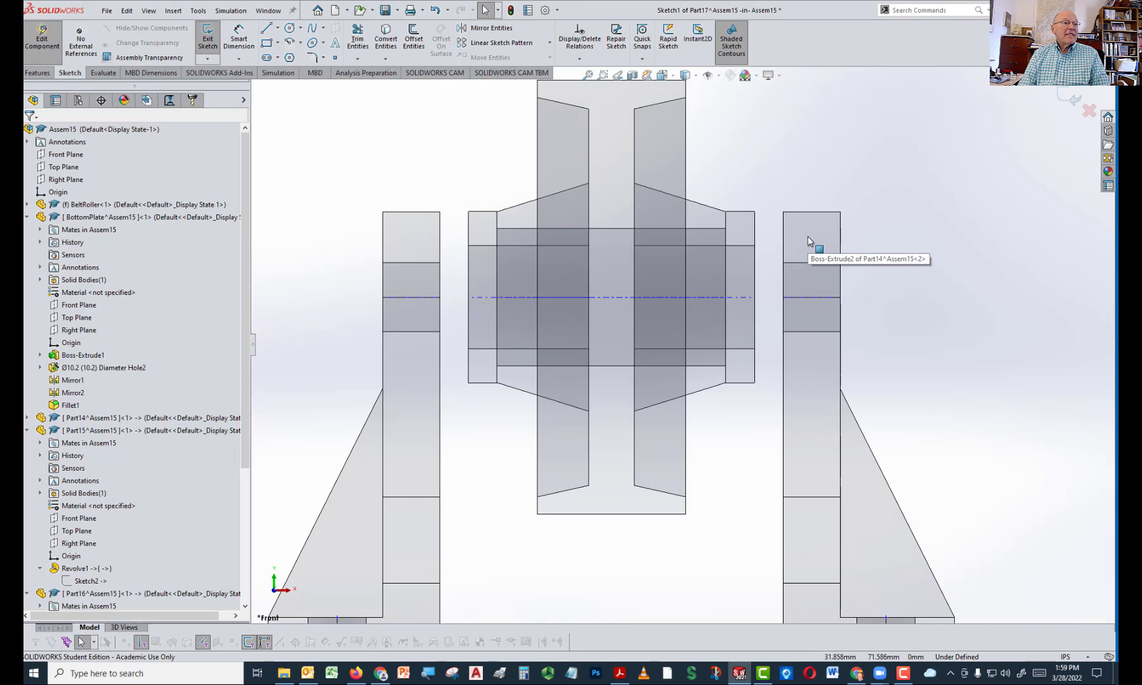
# Draw a horizontal construction line about 90 mm long on the roller axis, from the left bushing's outer face past the right support
pyautogui.click(268, 32)
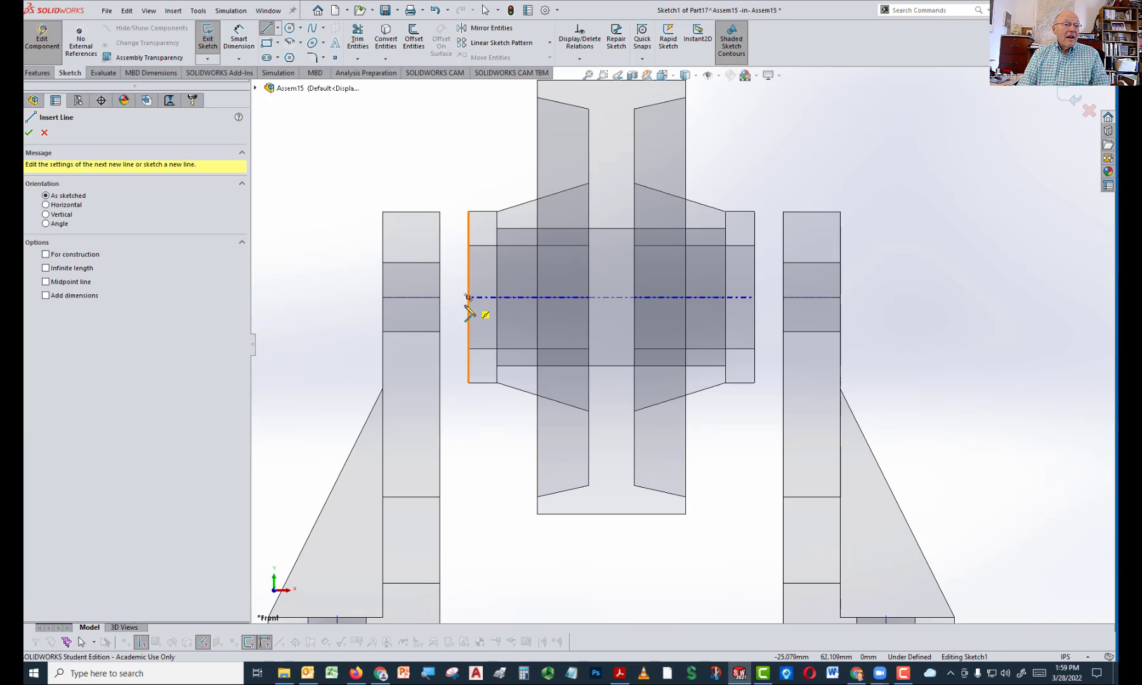
pyautogui.click(468, 297)
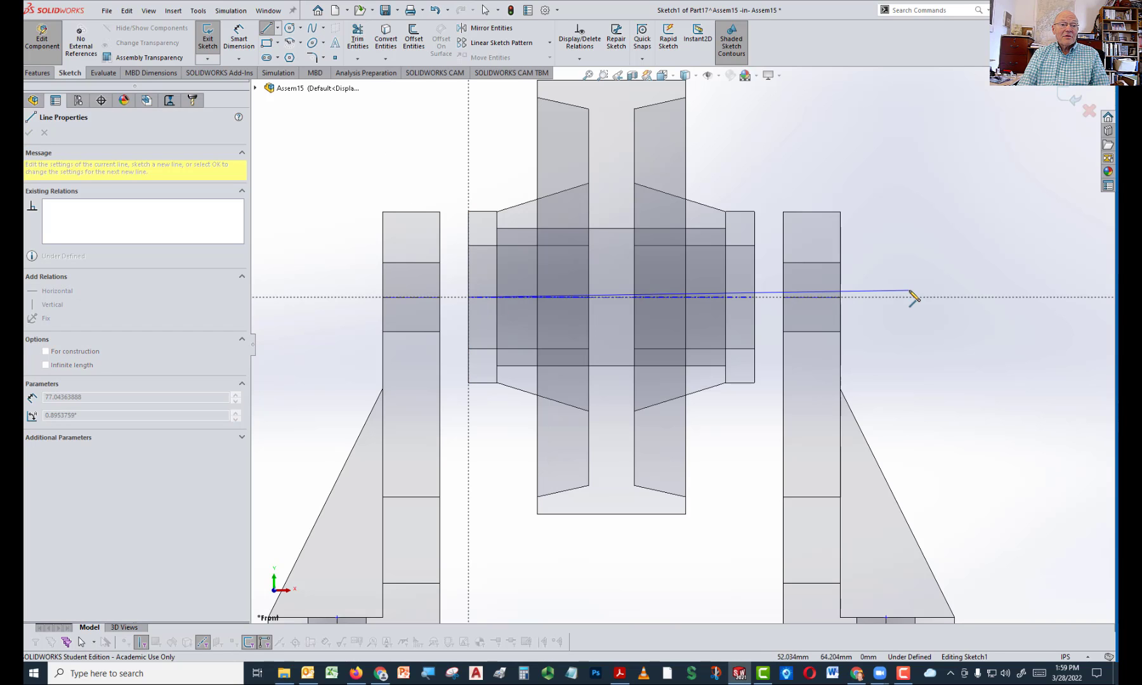
pyautogui.click(974, 297)
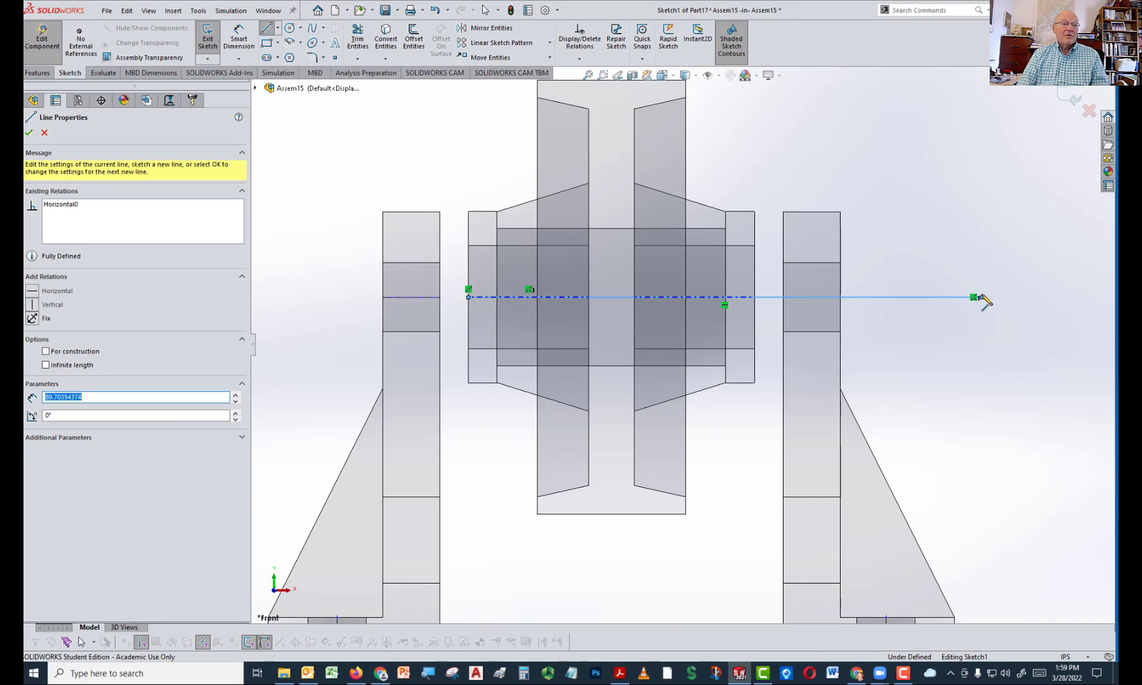
pyautogui.press('Escape')
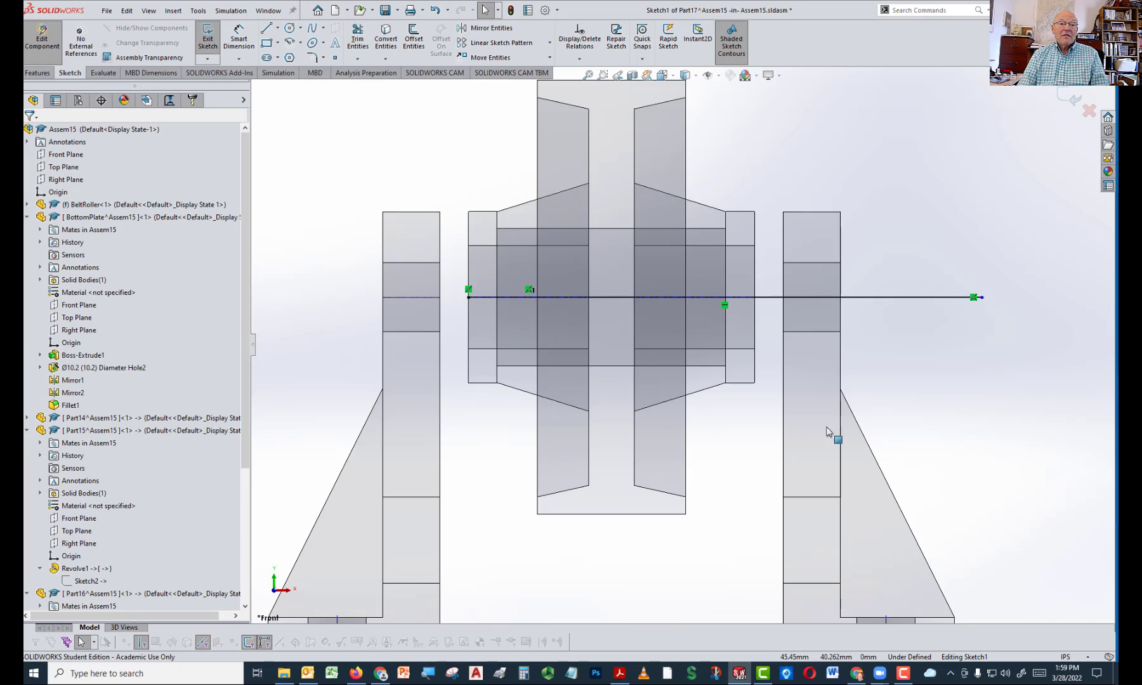
pyautogui.click(919, 299)
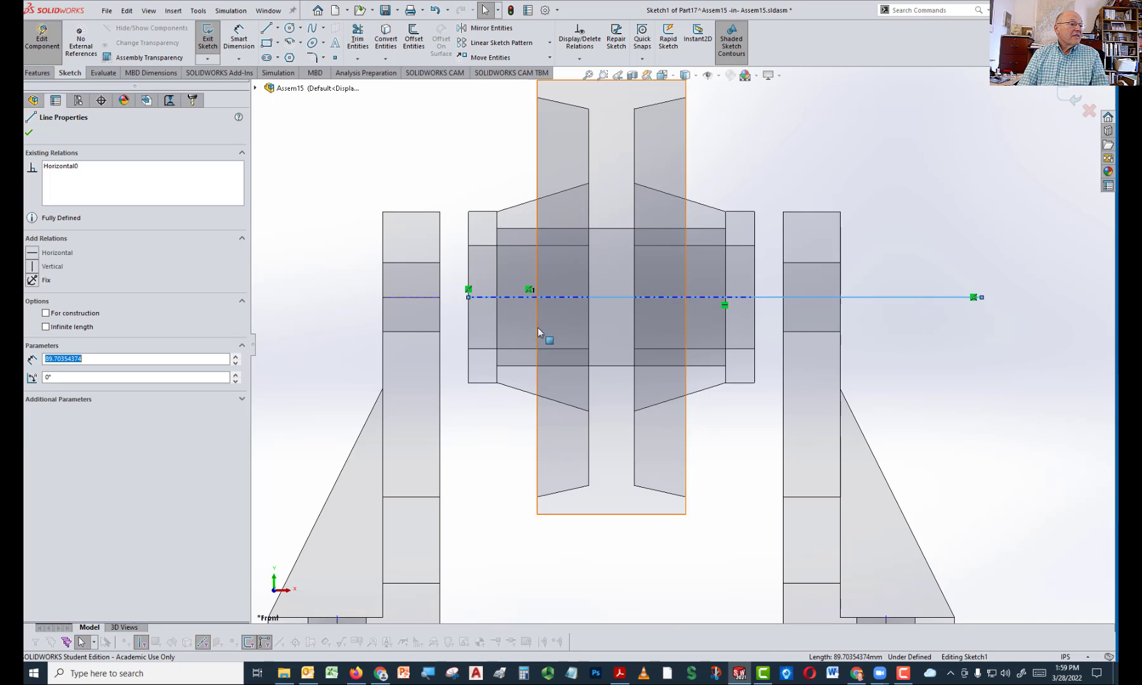
pyautogui.click(45, 313)
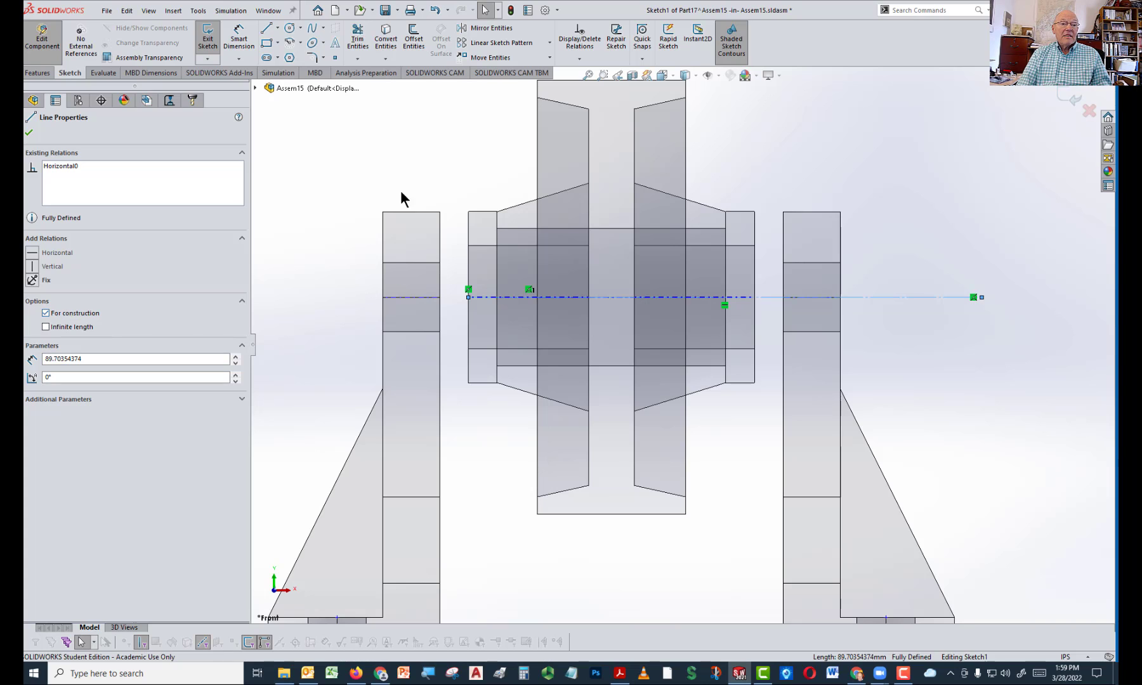
pyautogui.click(752, 136)
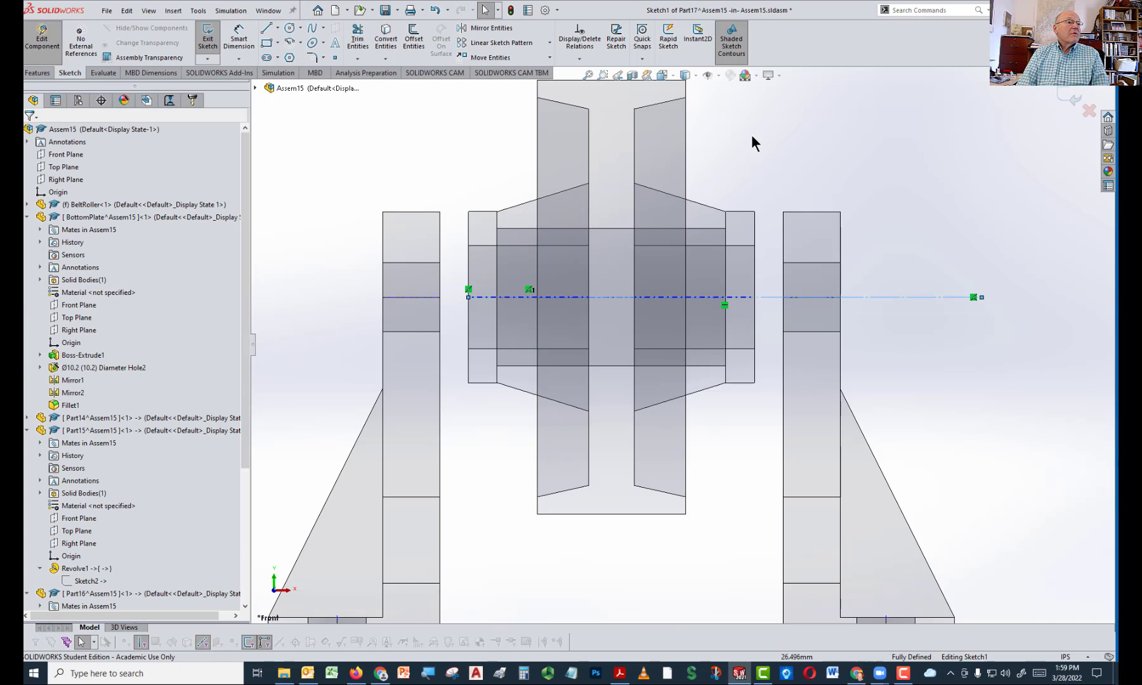
# Draw a vertical construction line from the sketch origin through the roller's center to above its upper edge
pyautogui.click(277, 28)
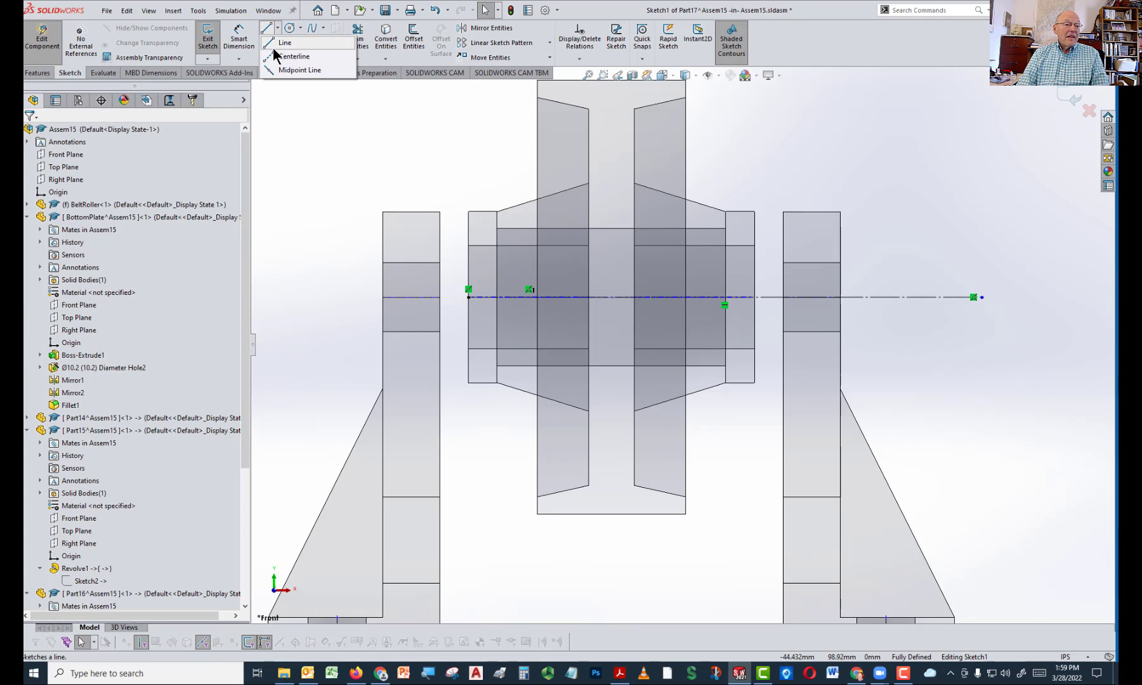
pyautogui.click(279, 56)
pyautogui.scroll(-5, 634, 381)
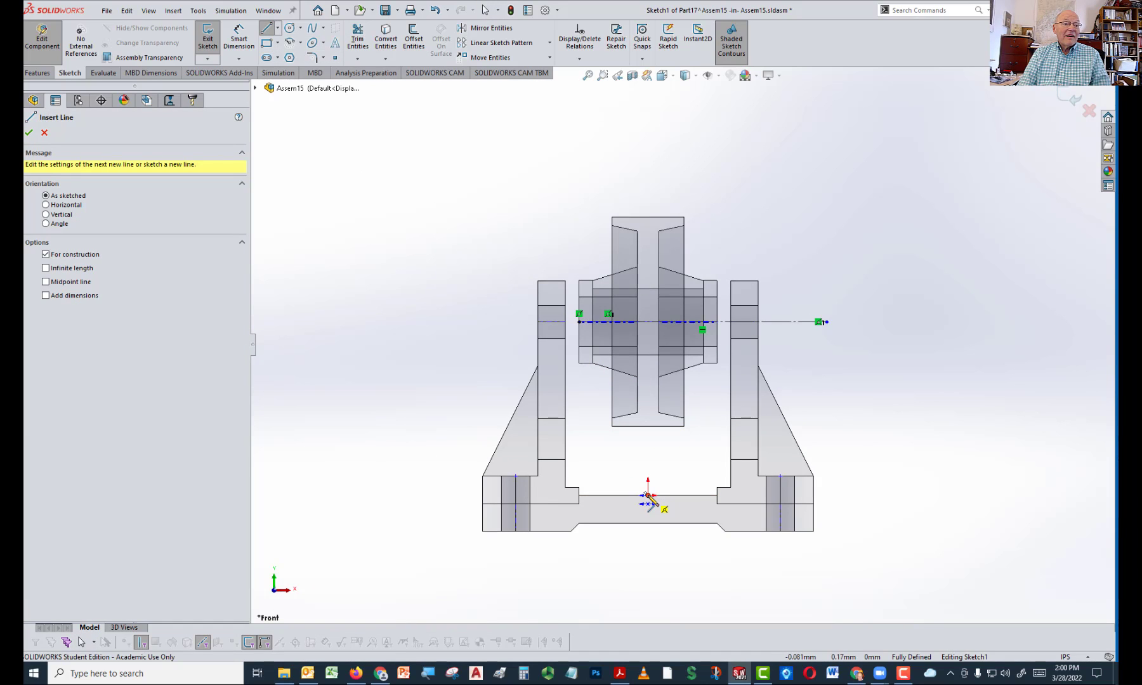
pyautogui.moveTo(647, 496); pyautogui.dragTo(633, 260)
pyautogui.moveTo(633, 197); pyautogui.dragTo(647, 145)
pyautogui.press('Escape')
pyautogui.press('Escape')
pyautogui.scroll(-2, 655, 280)
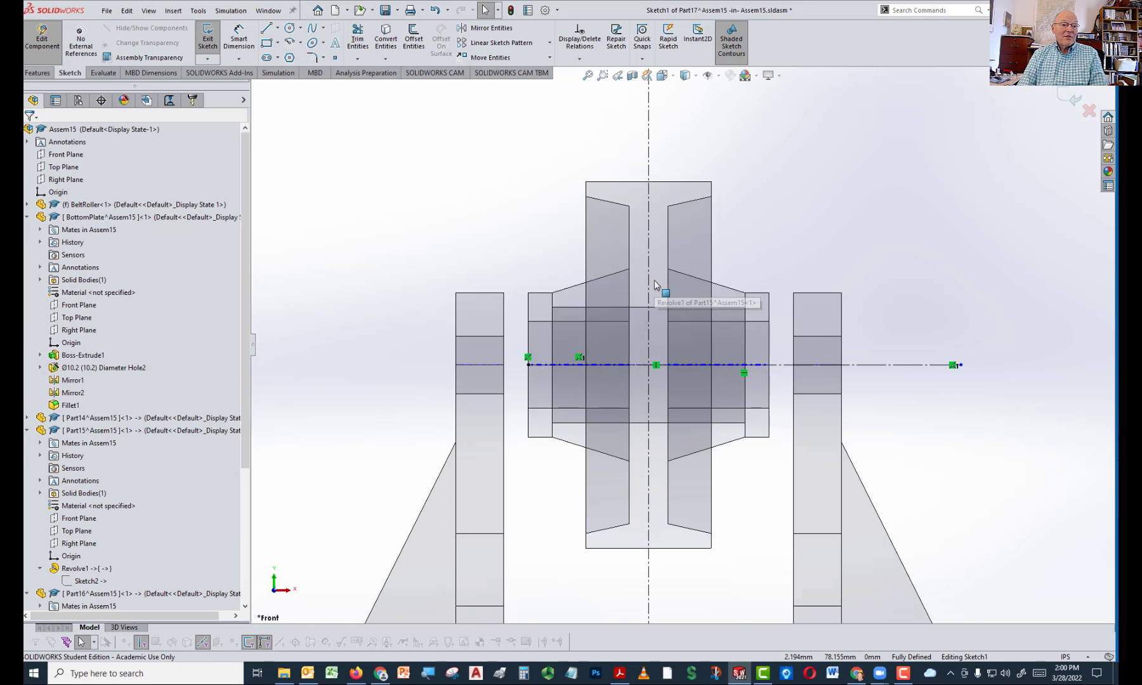
pyautogui.scroll(-2, 610, 391)
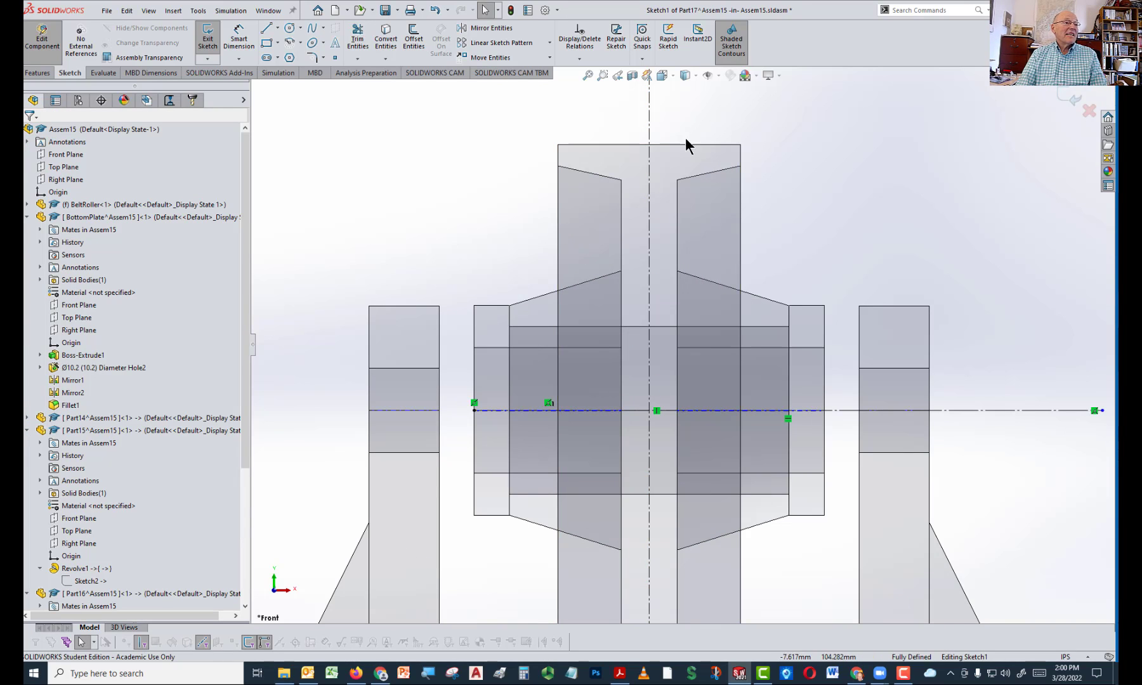
pyautogui.click(269, 27)
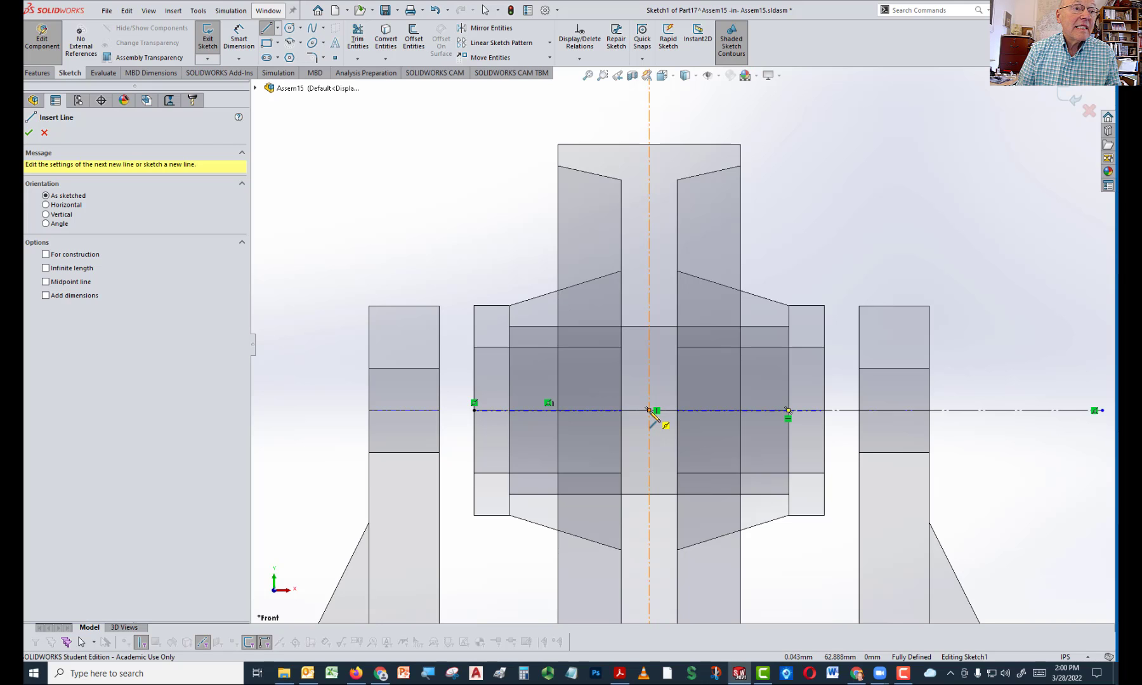
pyautogui.scroll(-3, 650, 413)
pyautogui.scroll(5, 654, 415)
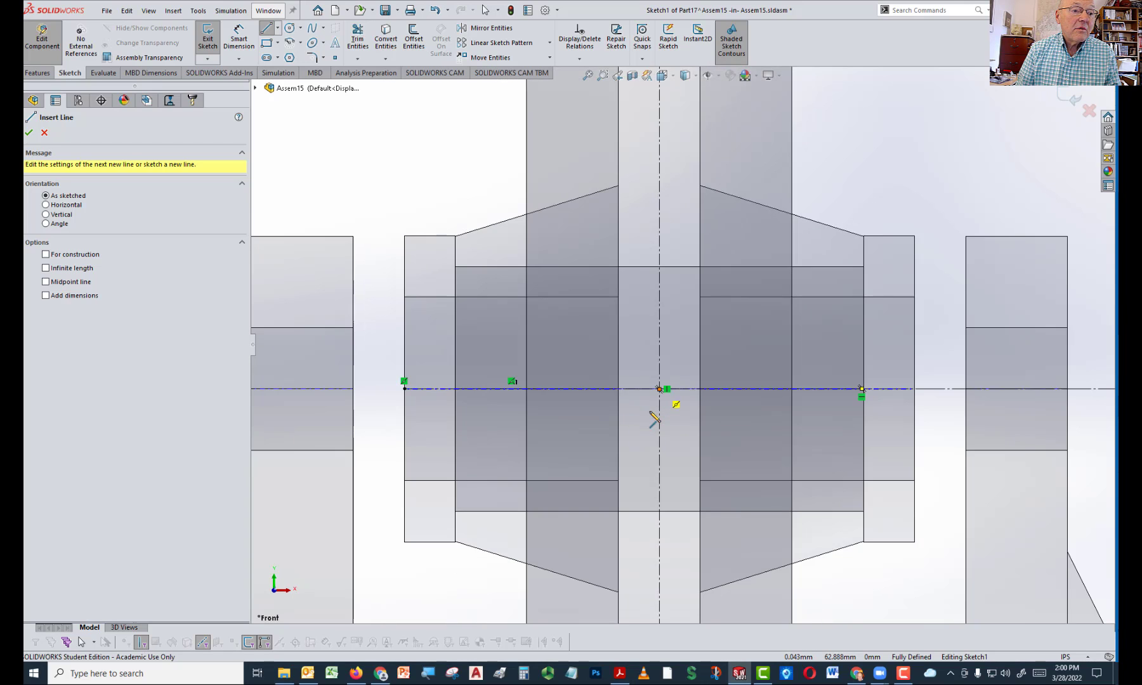
pyautogui.scroll(2, 652, 417)
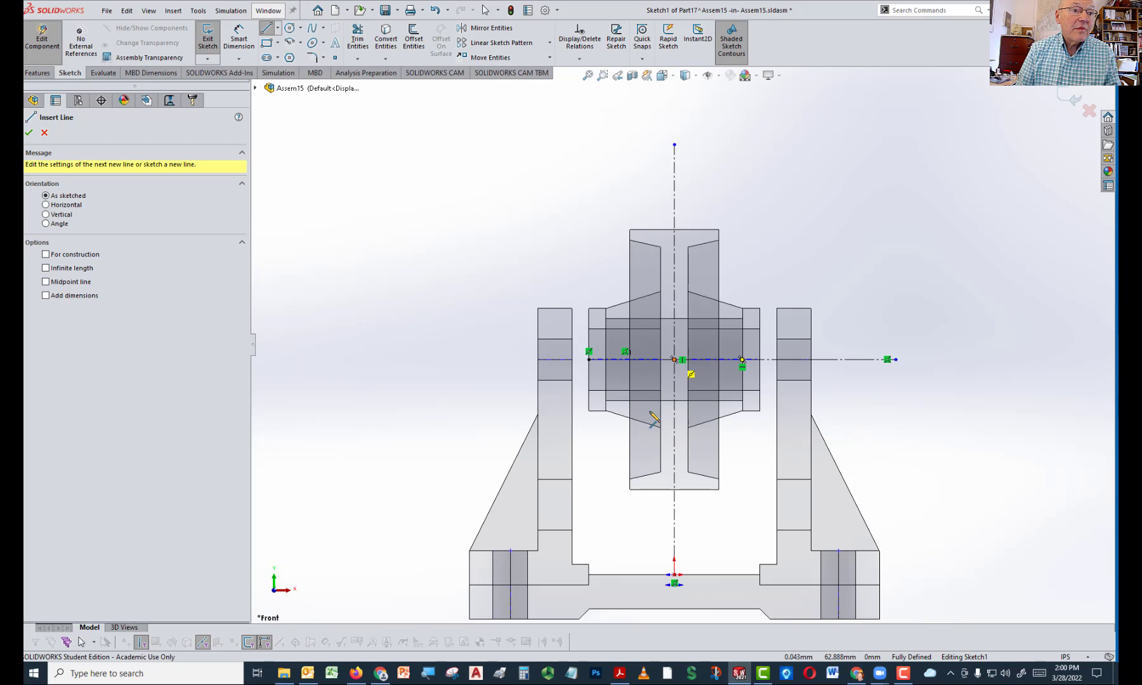
pyautogui.scroll(-4, 652, 419)
pyautogui.press('Escape')
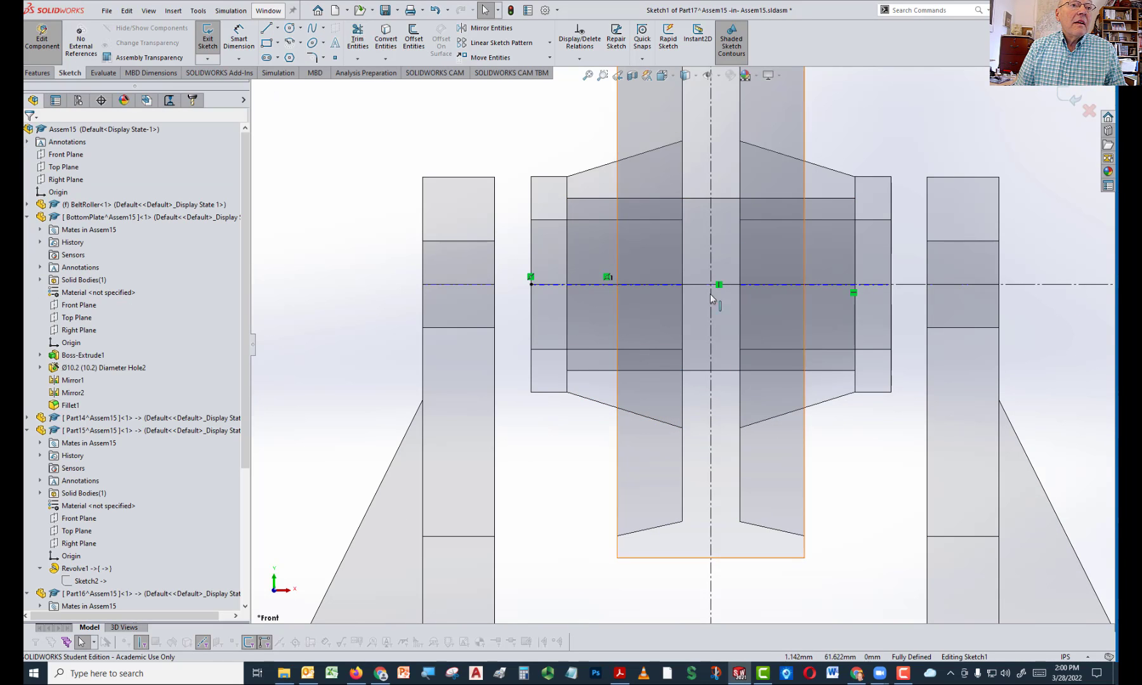
# Shorten the vertical centerline by moving its upper endpoint to about 116 mm above the origin
pyautogui.scroll(2, 710, 139)
pyautogui.scroll(1, 710, 40)
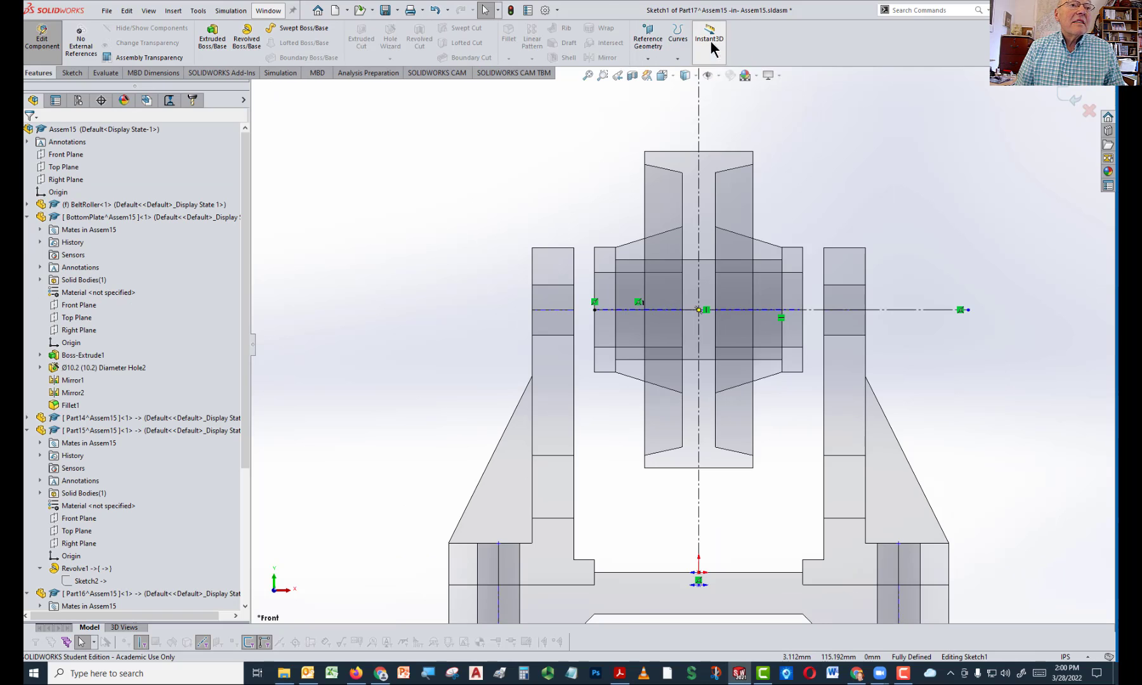
pyautogui.scroll(1, 721, 126)
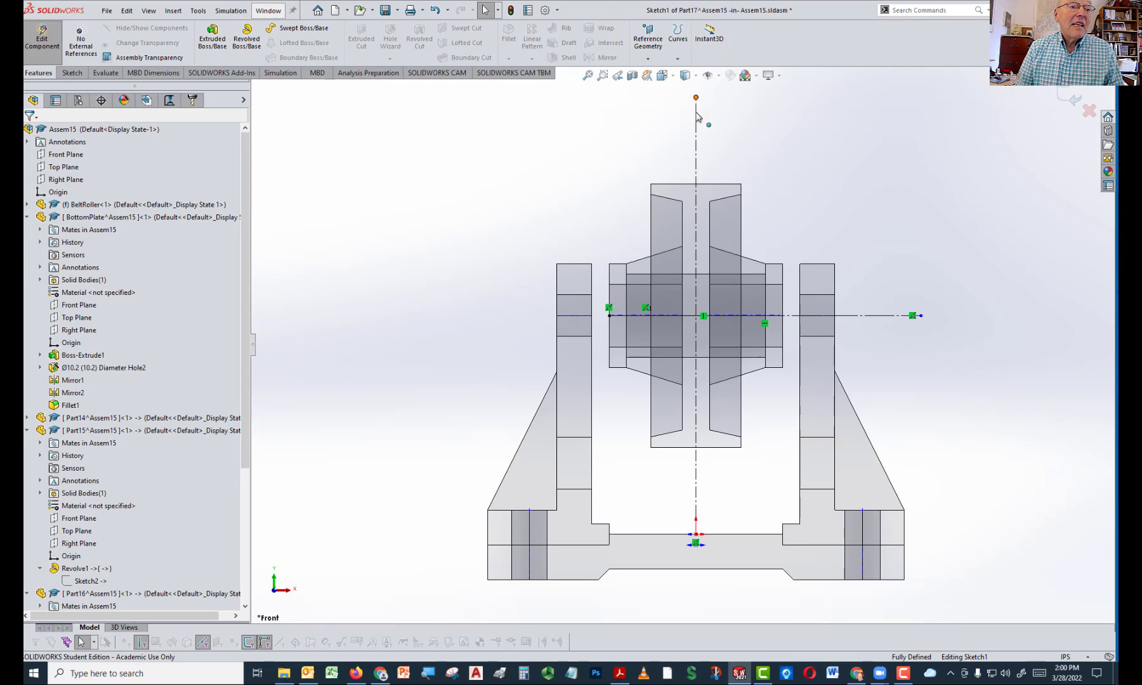
pyautogui.moveTo(696, 98); pyautogui.dragTo(696, 134)
pyautogui.scroll(-3, 698, 306)
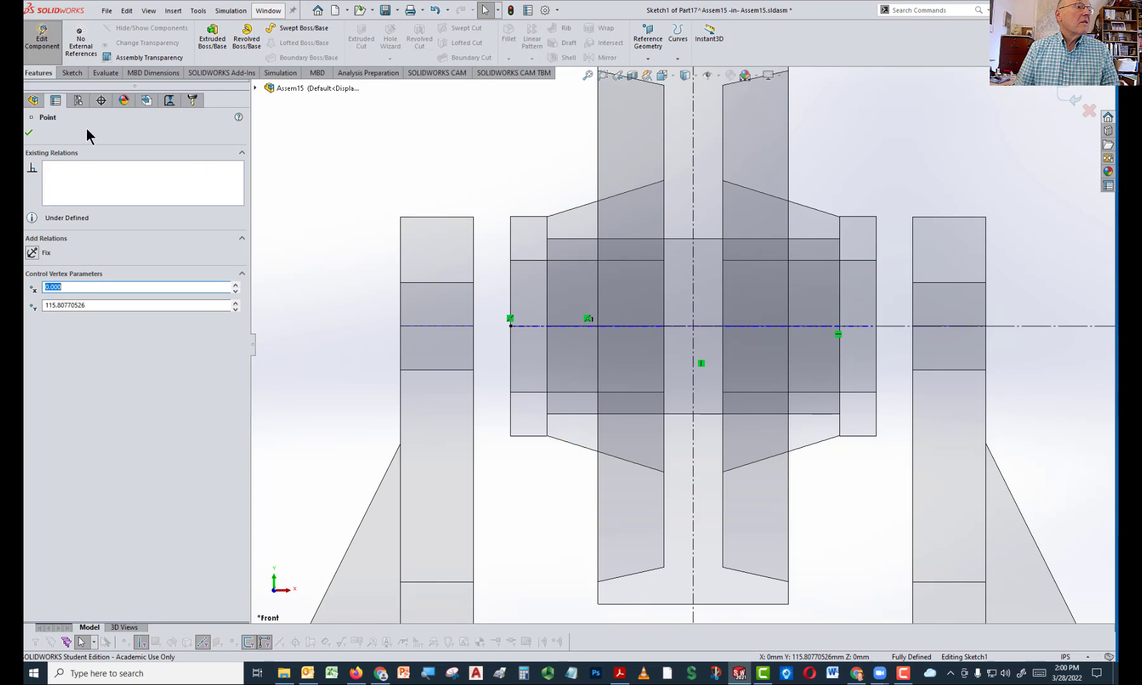
# Sketch an open stepped half-profile from the vertical centerline: 40 mm line to the left support's outer face, about 11 mm journal, shoulder, about 29 mm line at bushing bore height
pyautogui.click(72, 73)
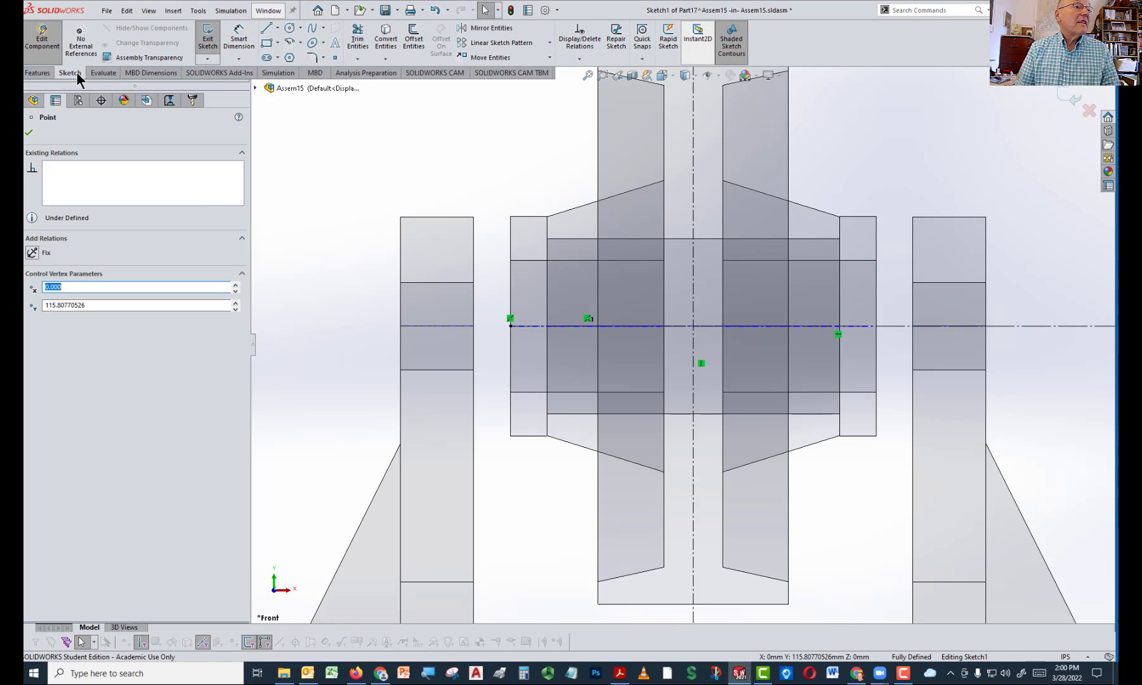
pyautogui.click(267, 27)
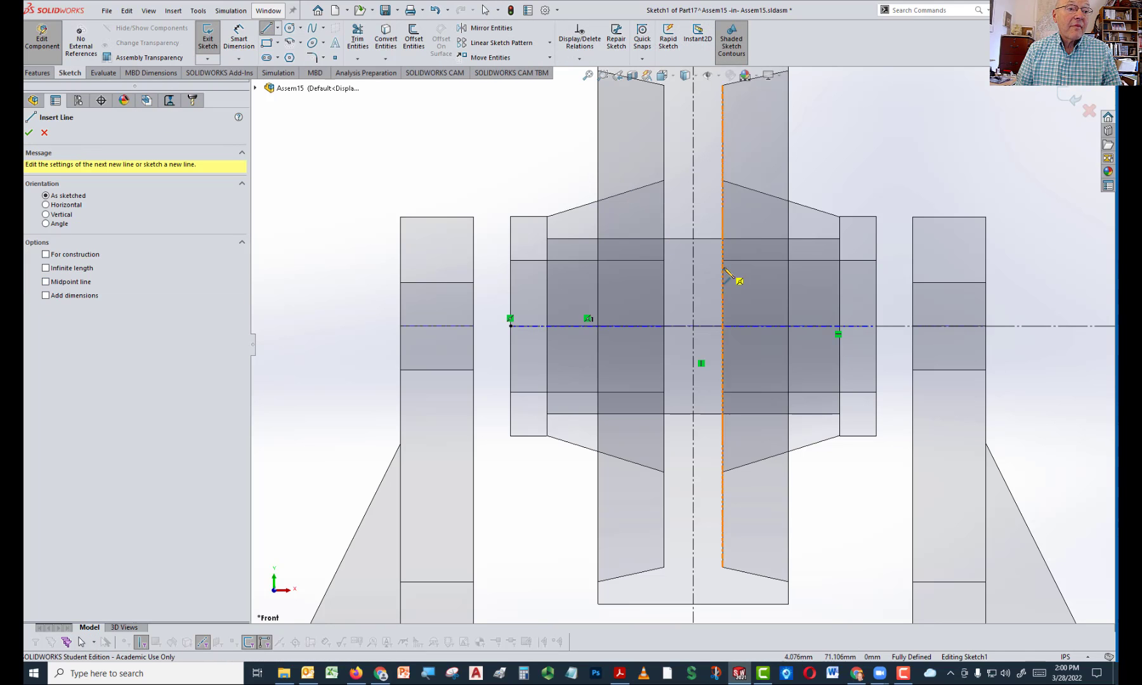
pyautogui.click(691, 317)
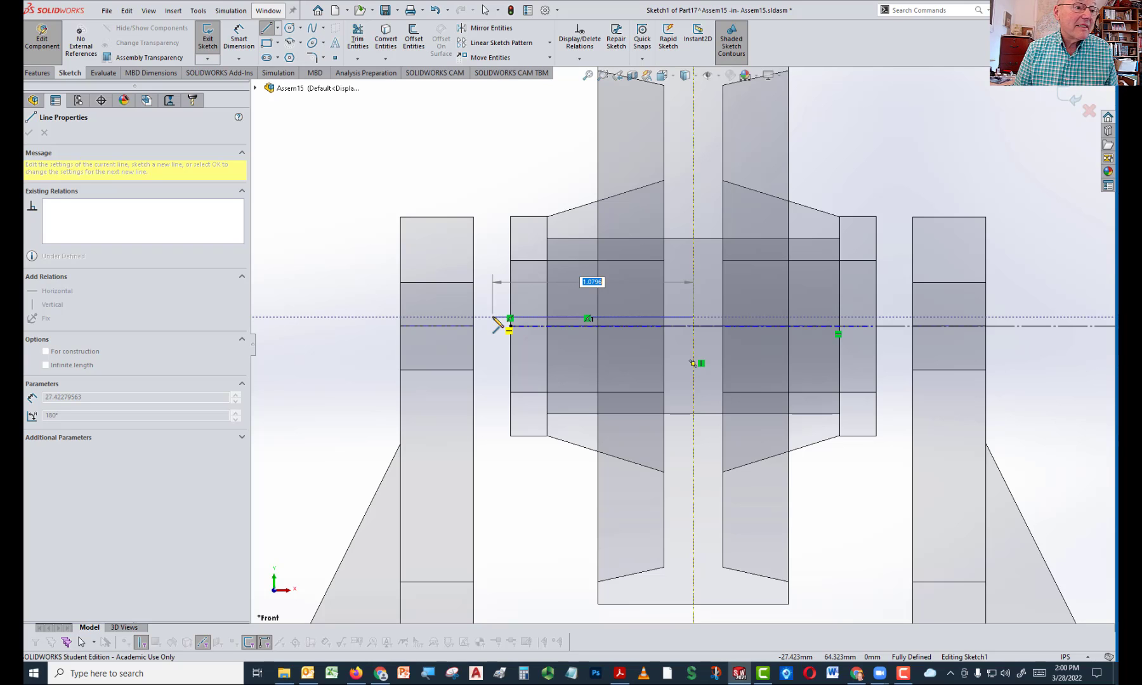
pyautogui.click(400, 318)
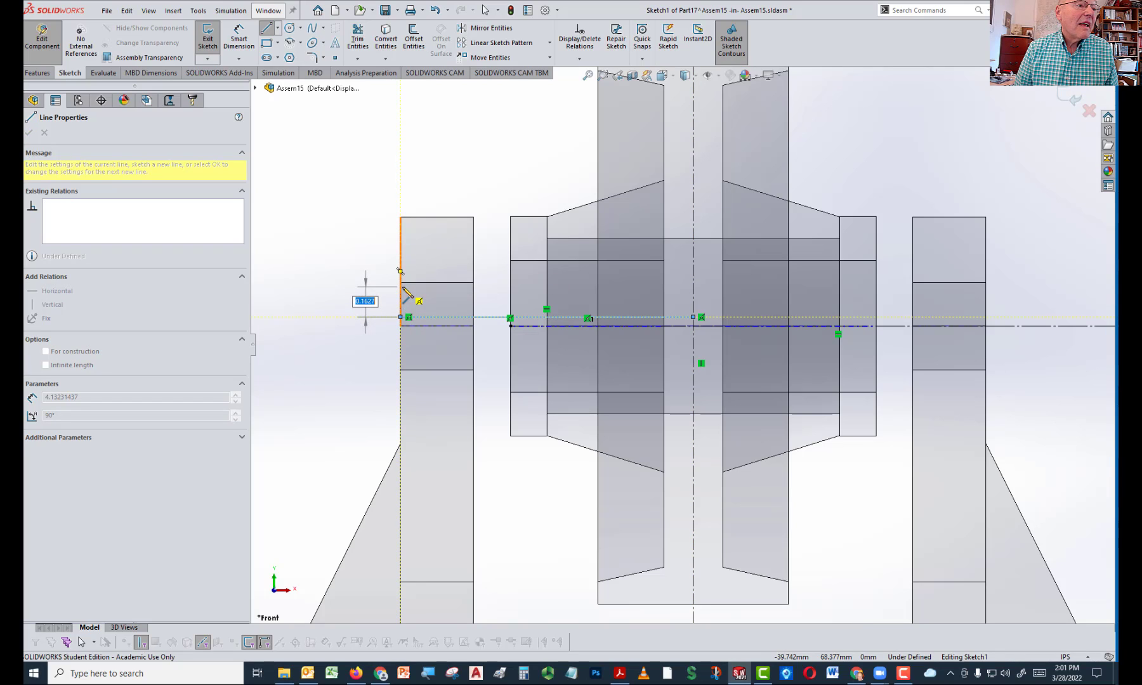
pyautogui.doubleClick(400, 290)
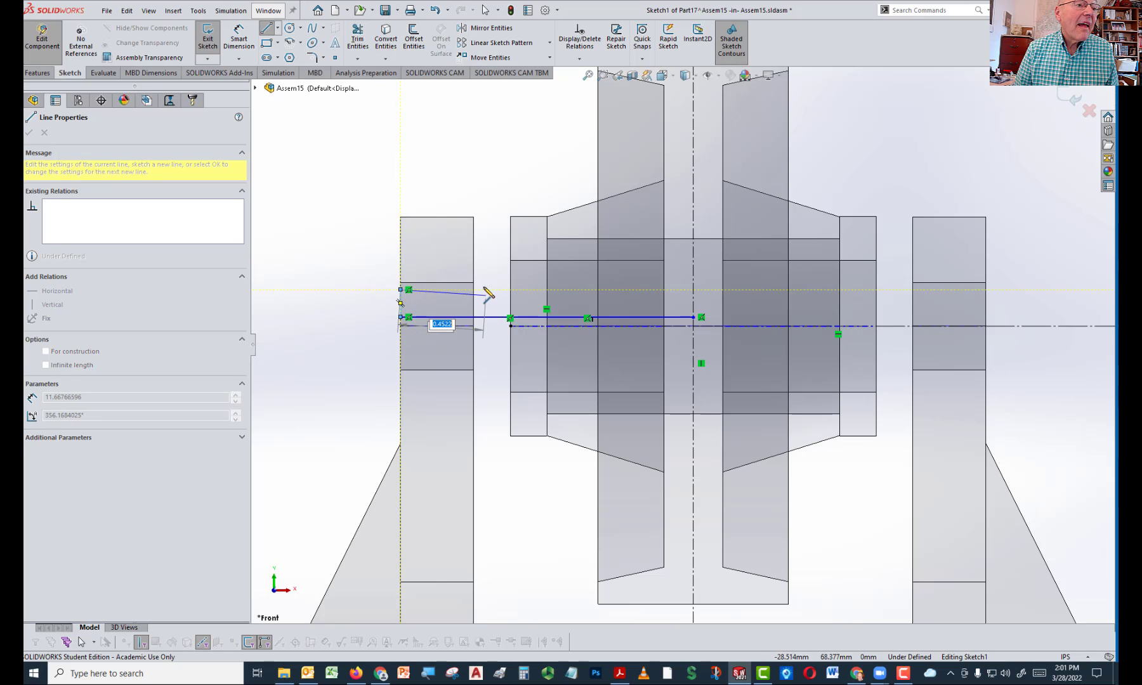
pyautogui.click(481, 289)
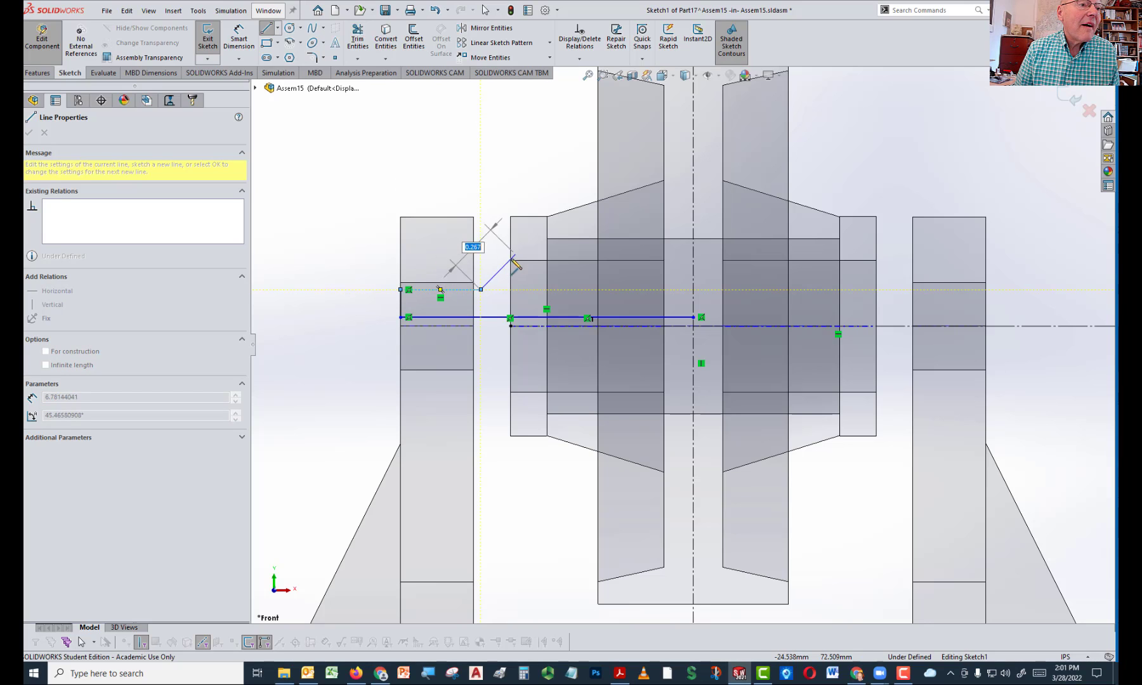
pyautogui.click(480, 260)
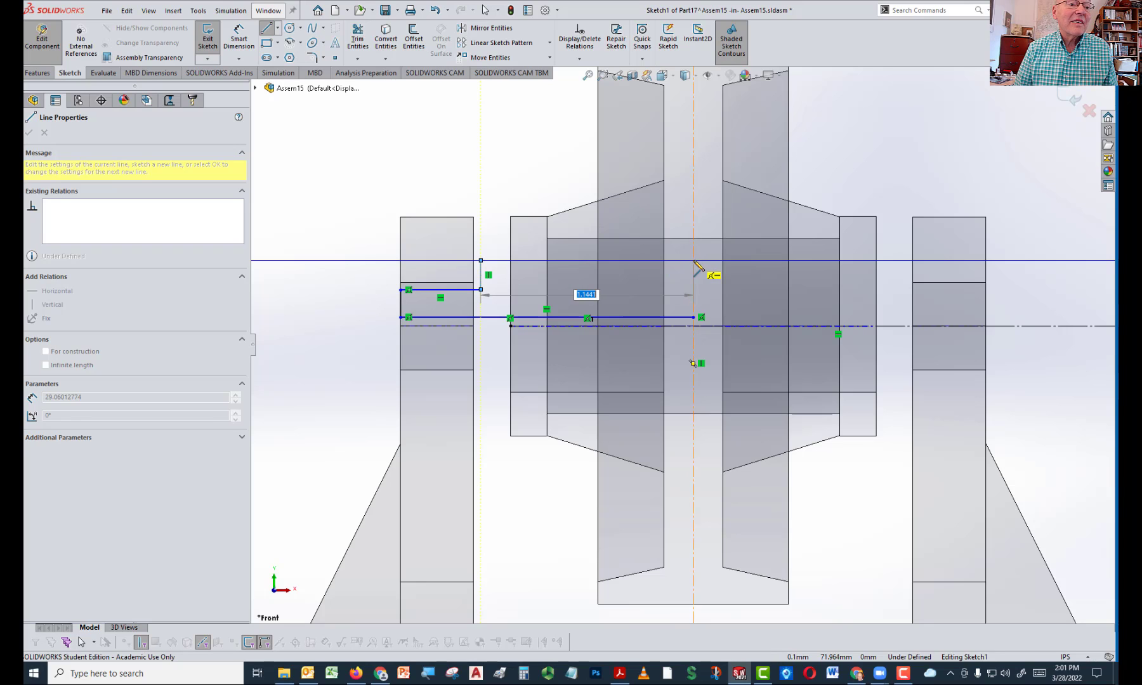
pyautogui.click(693, 260)
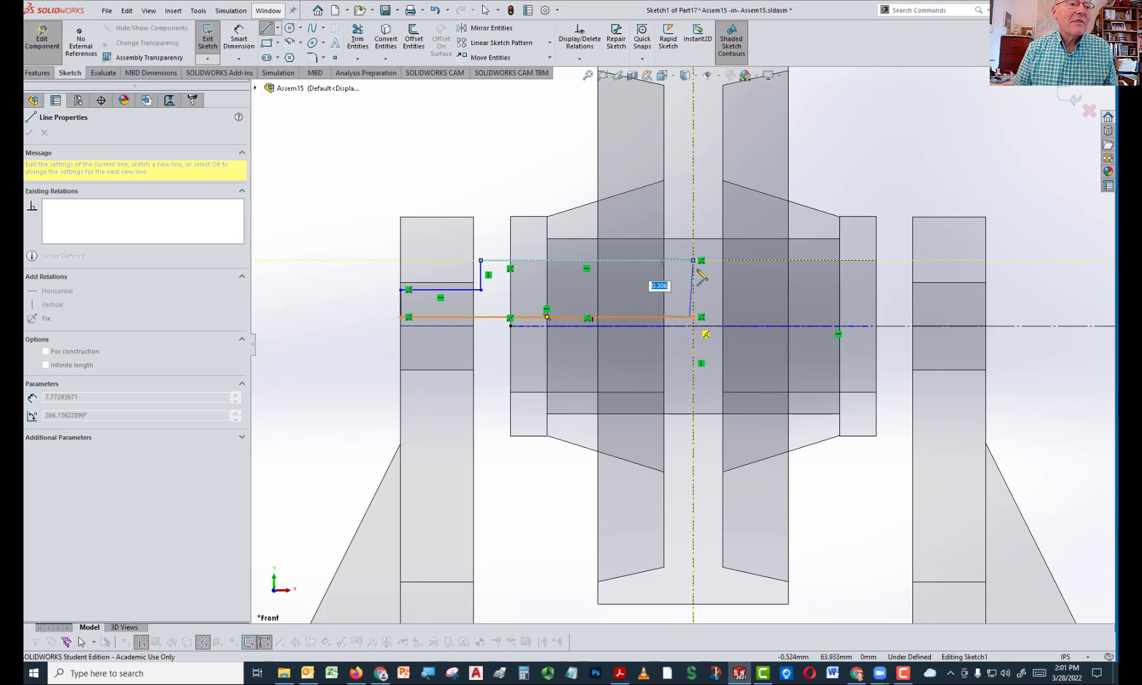
pyautogui.press('Escape')
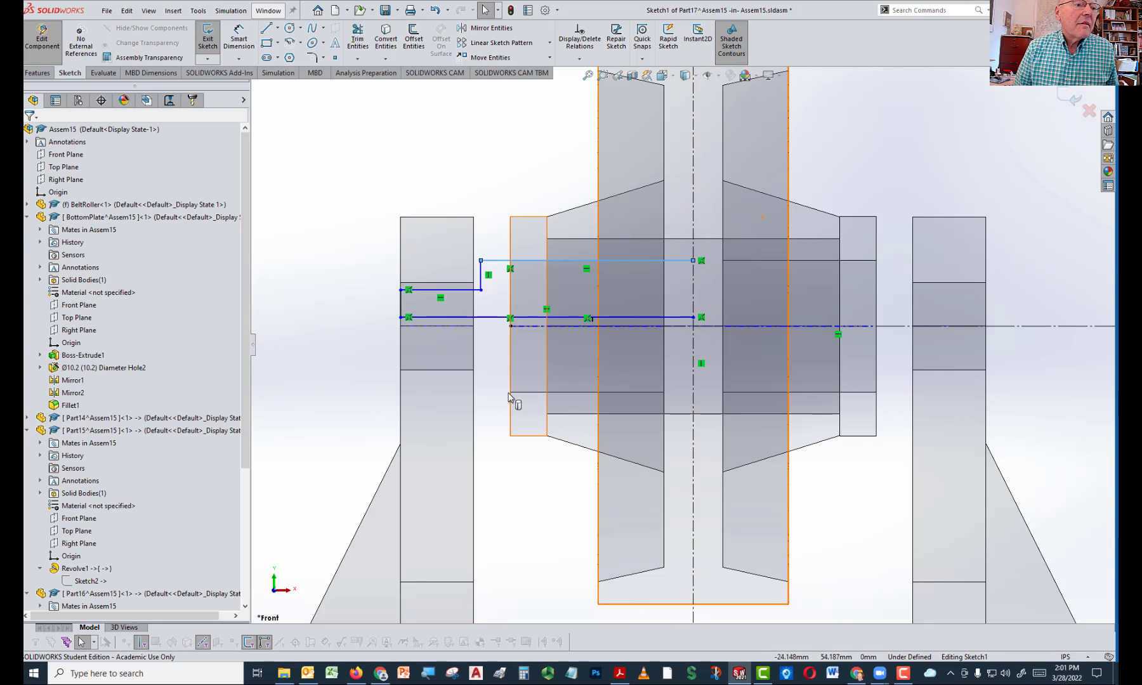
# Make the stepped profile's 40 mm lower line collinear with the horizontal centerline
pyautogui.click(562, 319)
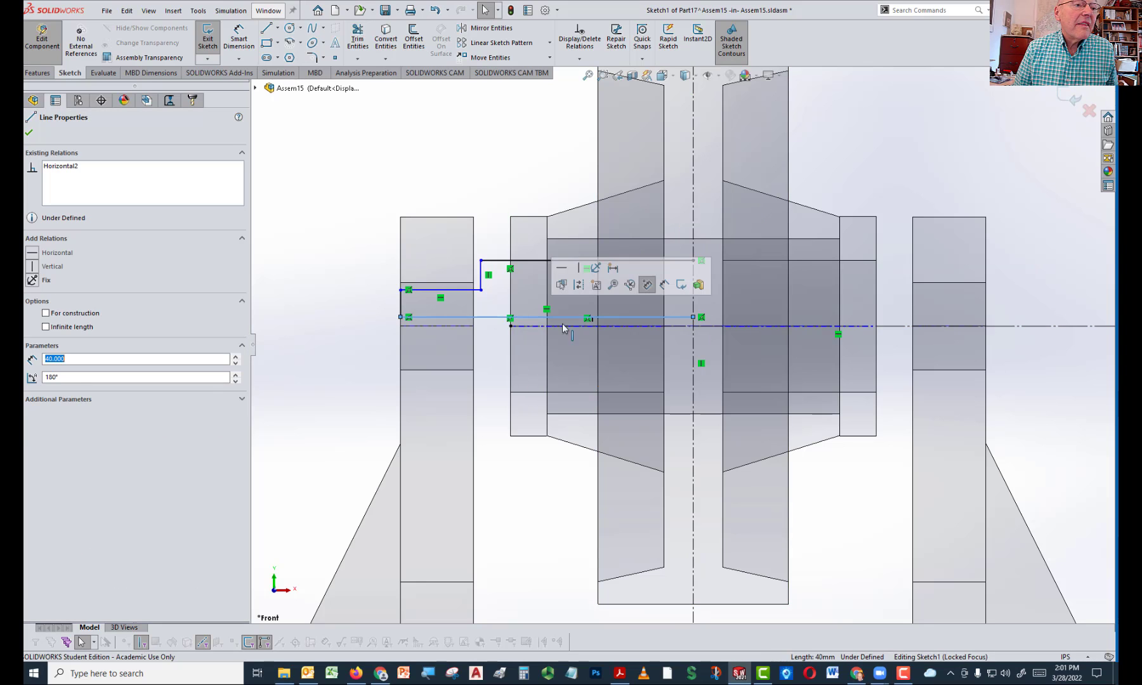
pyautogui.keyDown('ctrl'); pyautogui.click(565, 326); pyautogui.keyUp('ctrl')
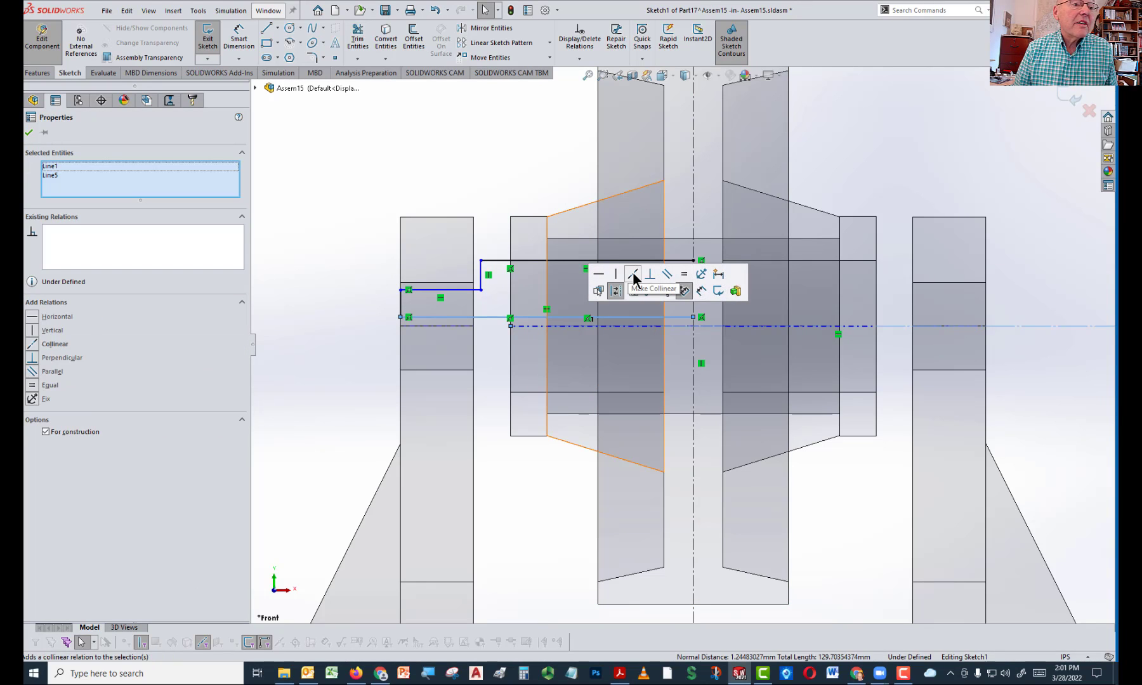
pyautogui.click(633, 276)
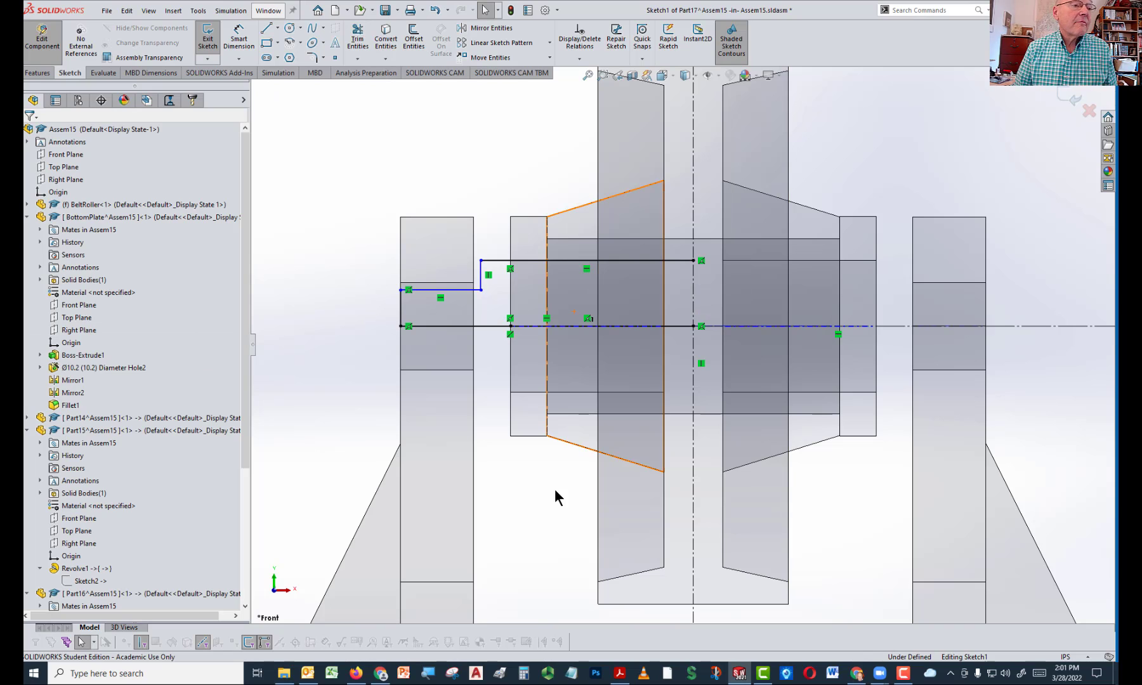
pyautogui.moveTo(337, 322); pyautogui.dragTo(340, 233, button='right')
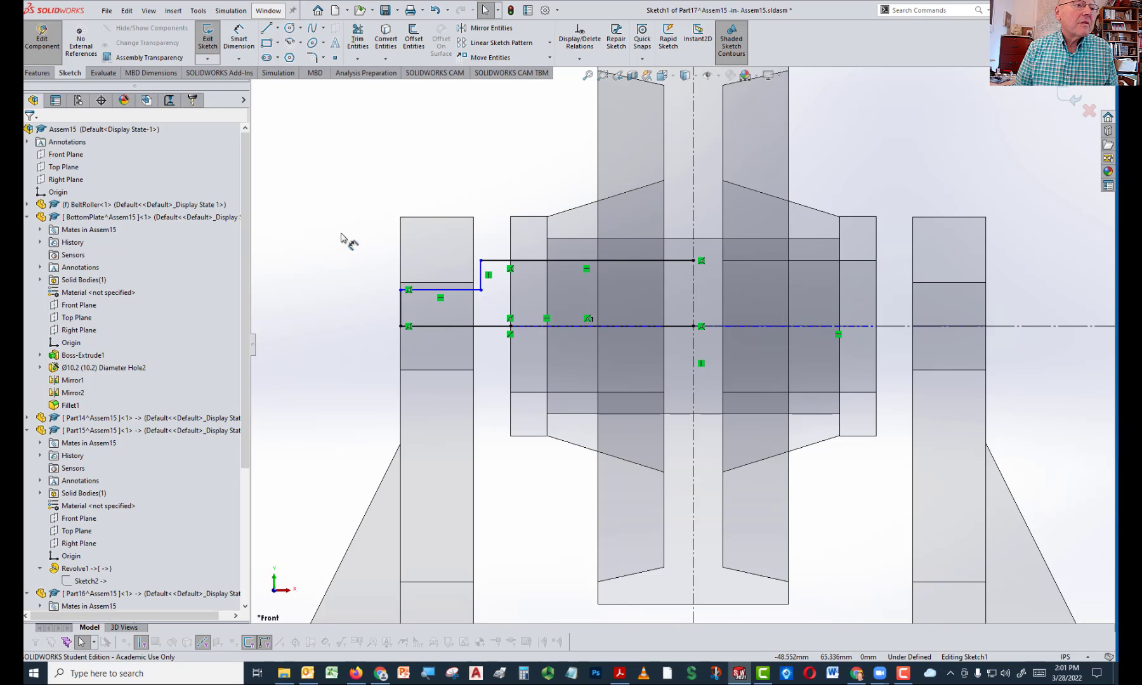
pyautogui.click(446, 294)
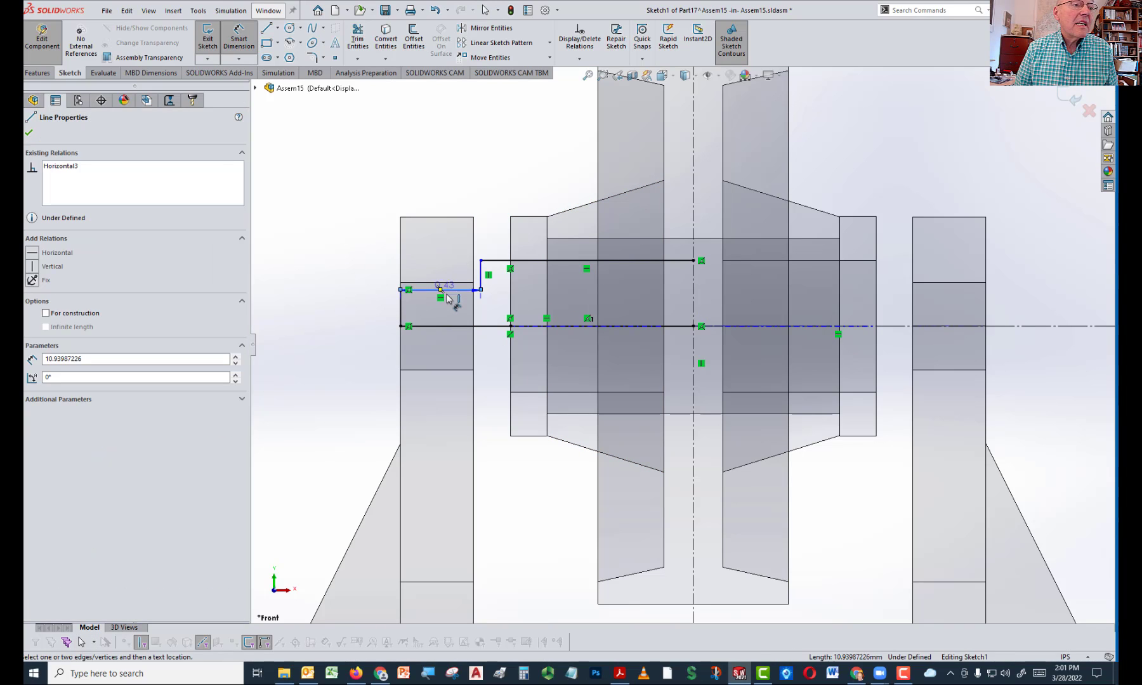
pyautogui.press('Escape')
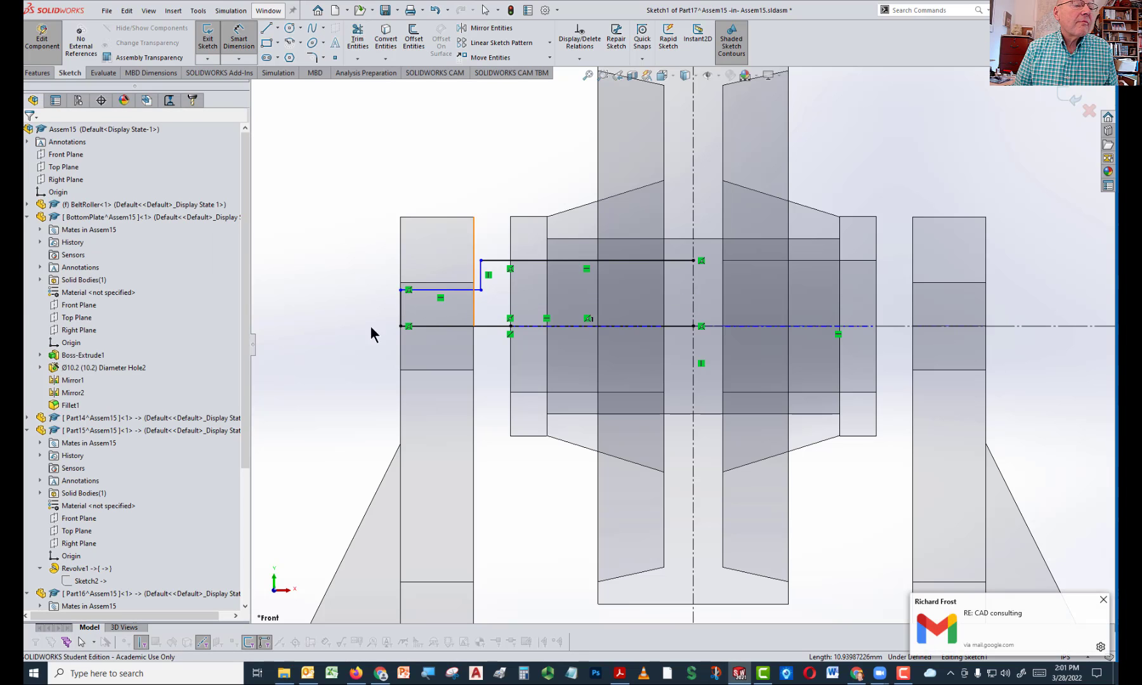
pyautogui.press('Escape')
# Make the profile's short journal line collinear with the silhouette edge of the left support's hole
pyautogui.moveTo(356, 335); pyautogui.dragTo(381, 344, button='middle')
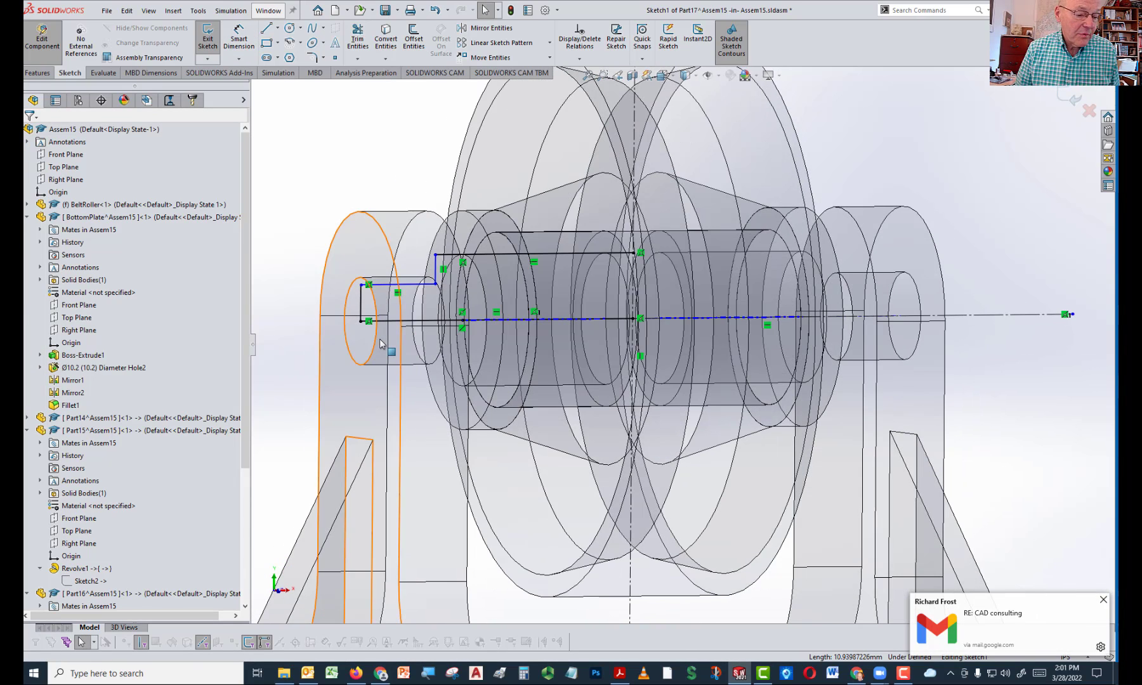
pyautogui.click(390, 285)
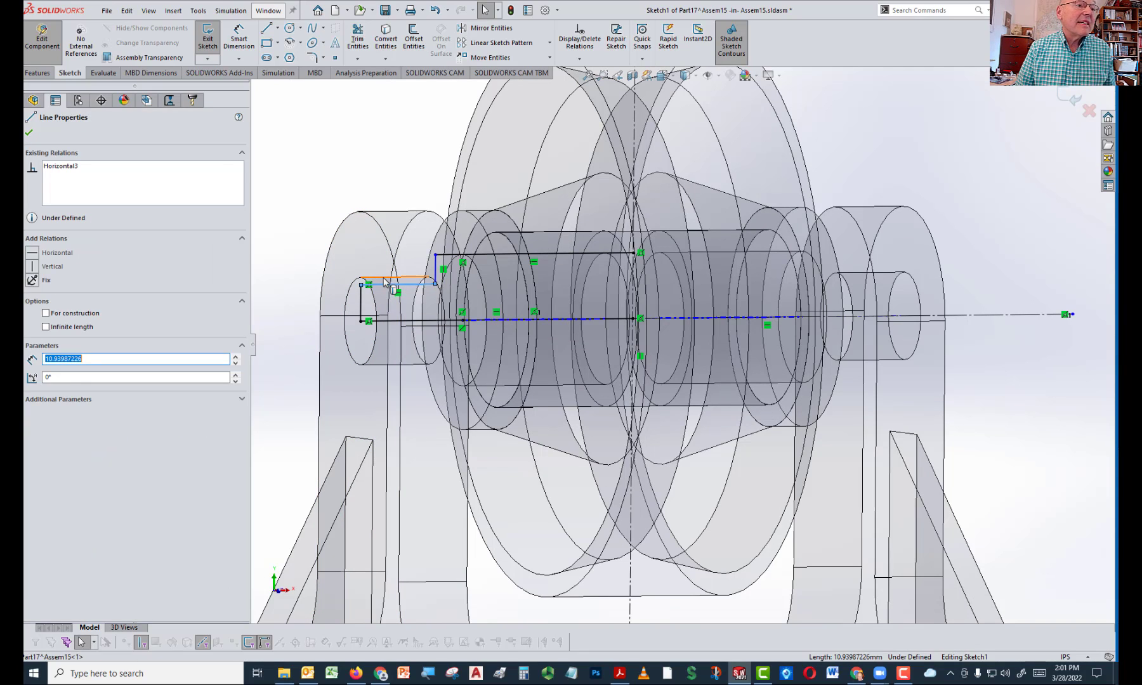
pyautogui.keyDown('ctrl'); pyautogui.click(383, 277); pyautogui.keyUp('ctrl')
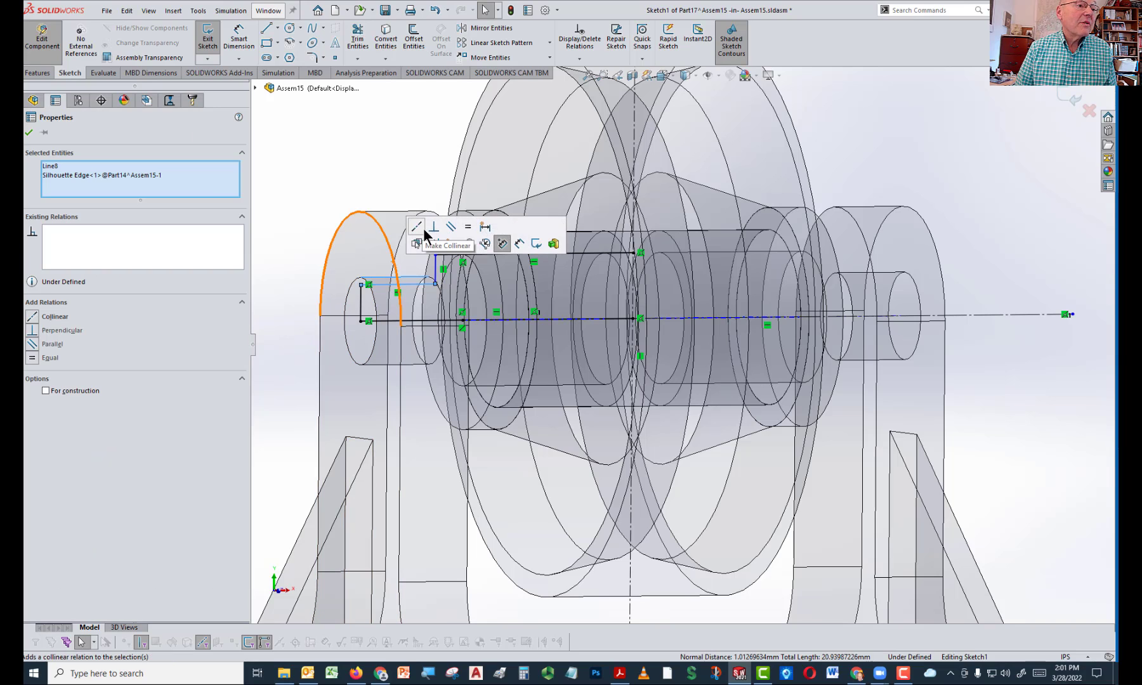
pyautogui.click(422, 233)
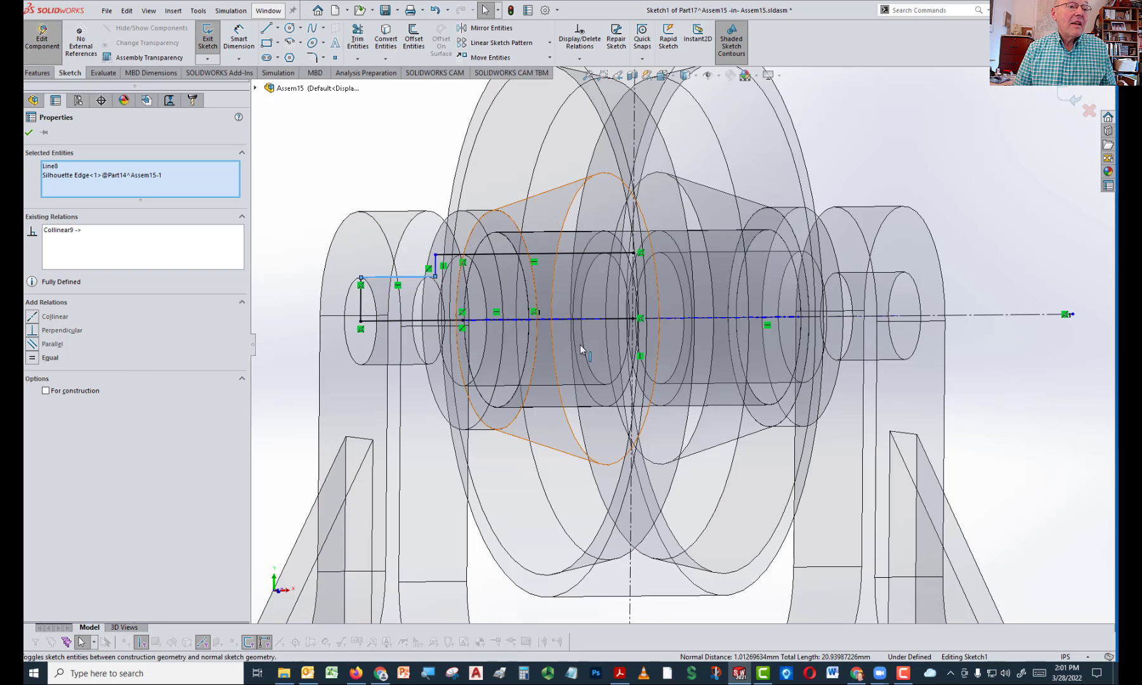
pyautogui.click(677, 304)
# Dimension the gap between the left support's inner face and the profile's short vertical shoulder line as 2 mm
pyautogui.press('f')
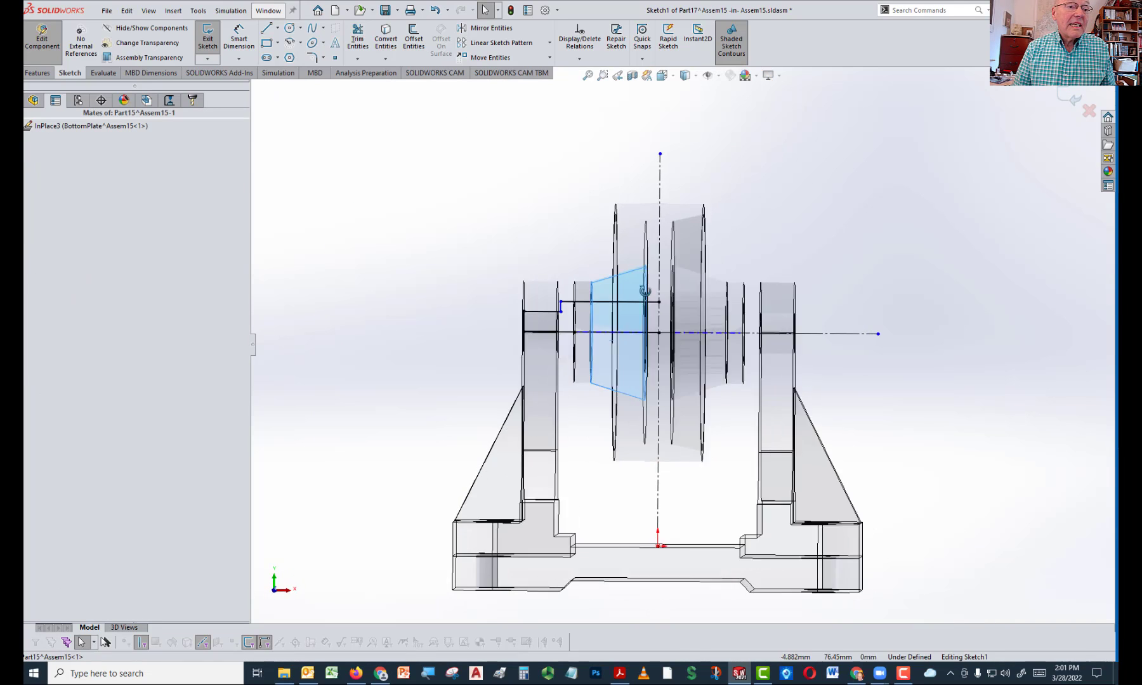
pyautogui.press('space')
pyautogui.click(690, 371)
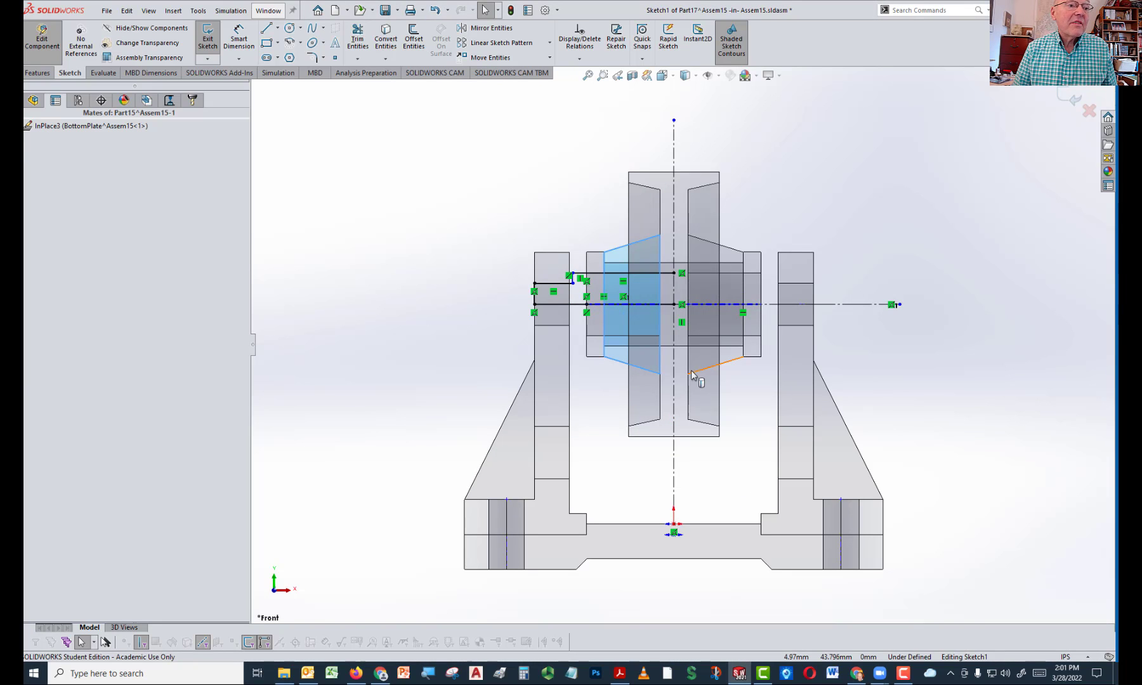
pyautogui.scroll(-5, 661, 330)
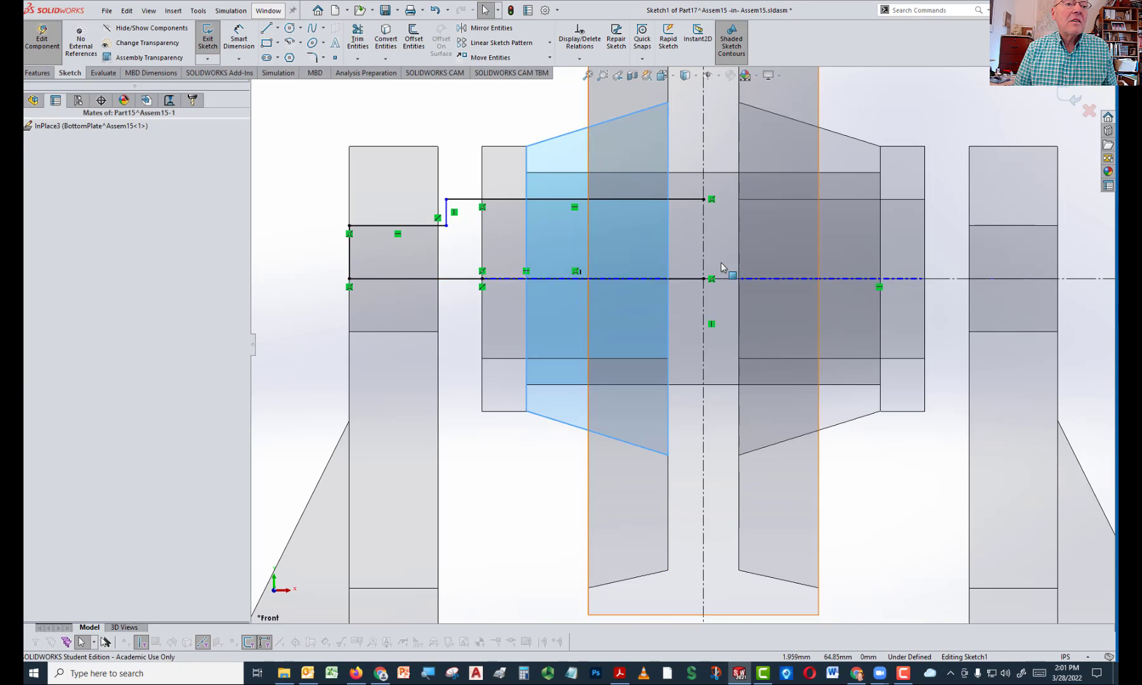
pyautogui.scroll(4, 721, 267)
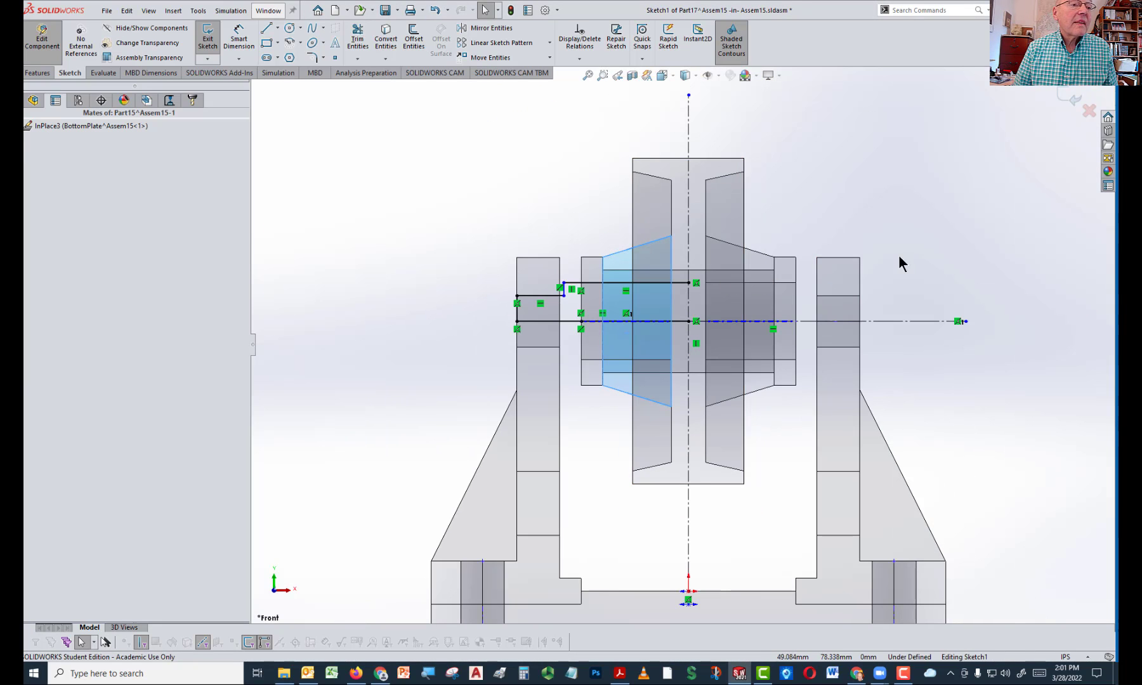
pyautogui.scroll(-2, 718, 237)
pyautogui.scroll(-4, 483, 324)
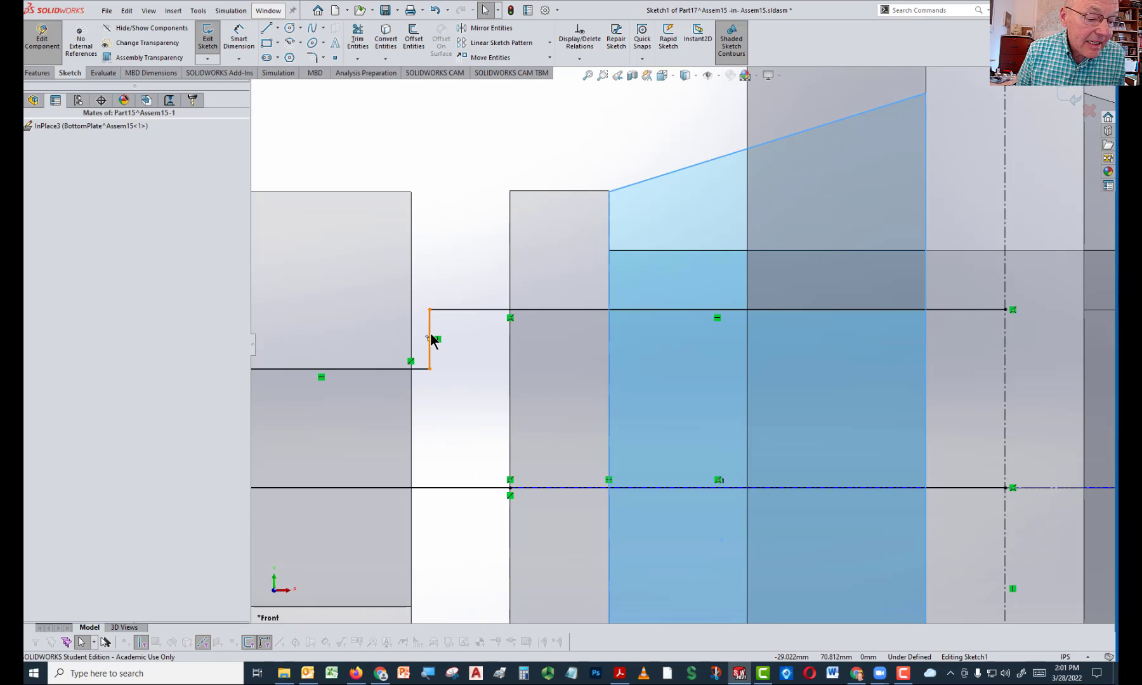
pyautogui.scroll(2, 430, 333)
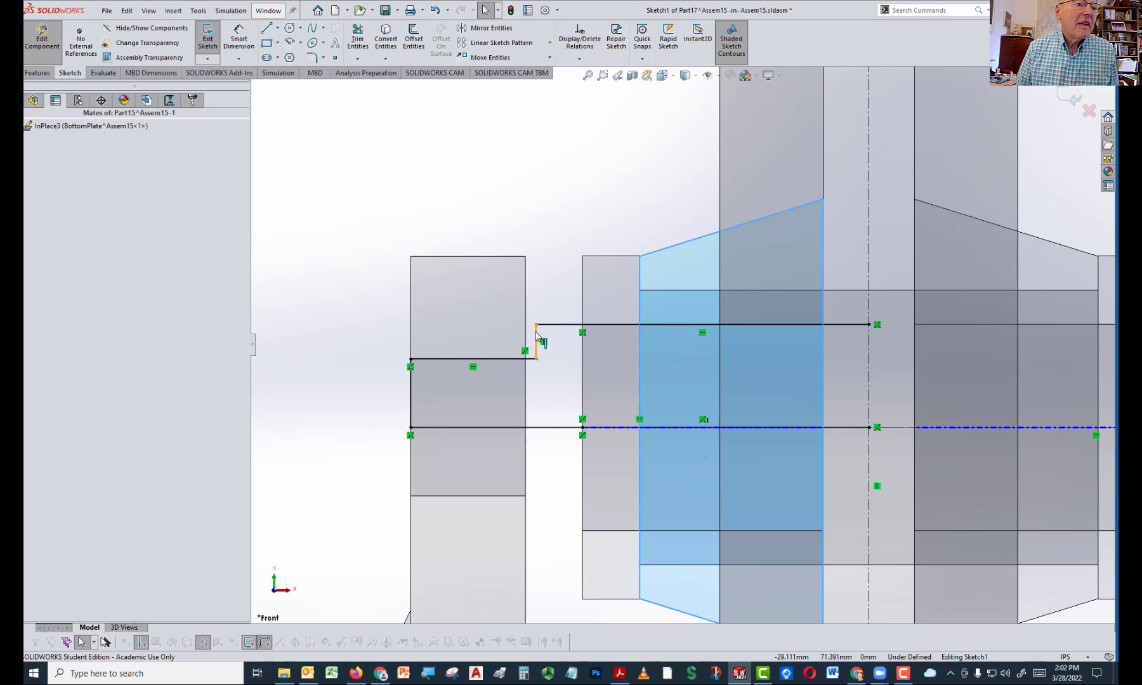
pyautogui.click(536, 336)
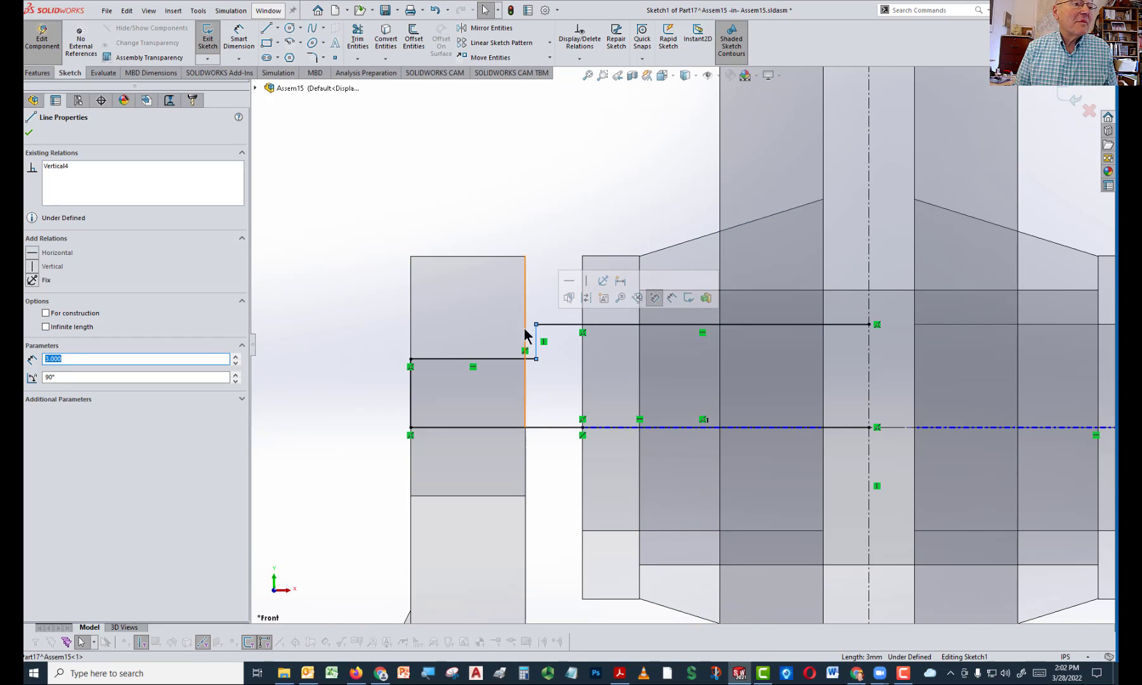
pyautogui.click(483, 190)
pyautogui.moveTo(483, 166); pyautogui.dragTo(482, 139, button='right')
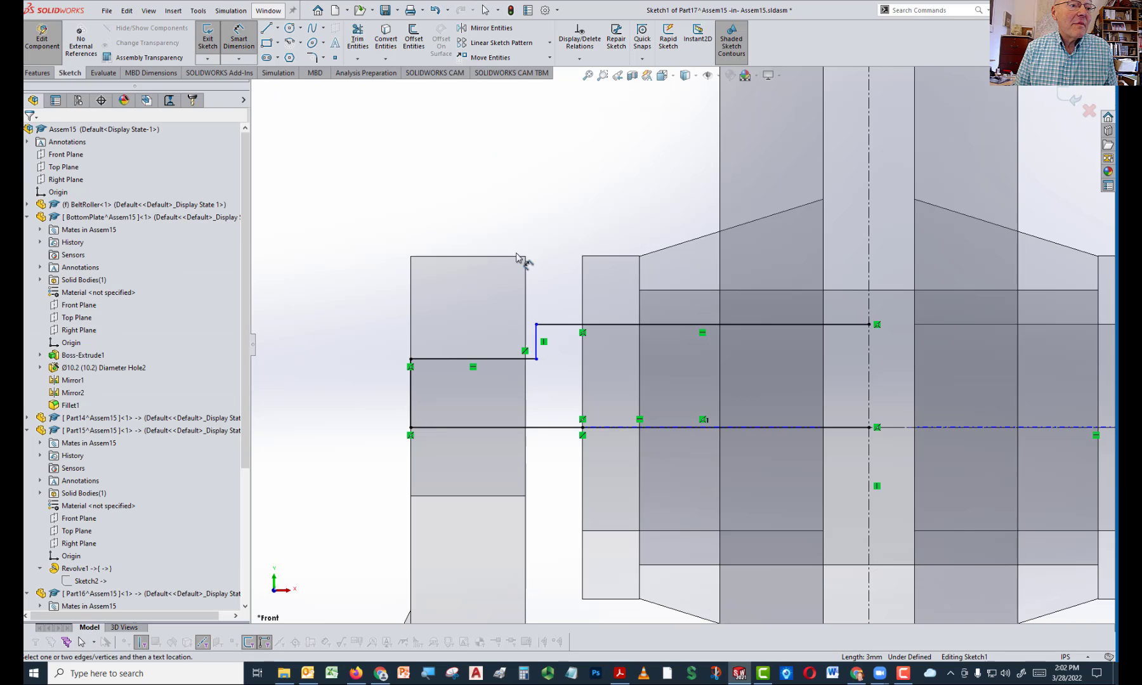
pyautogui.click(525, 333)
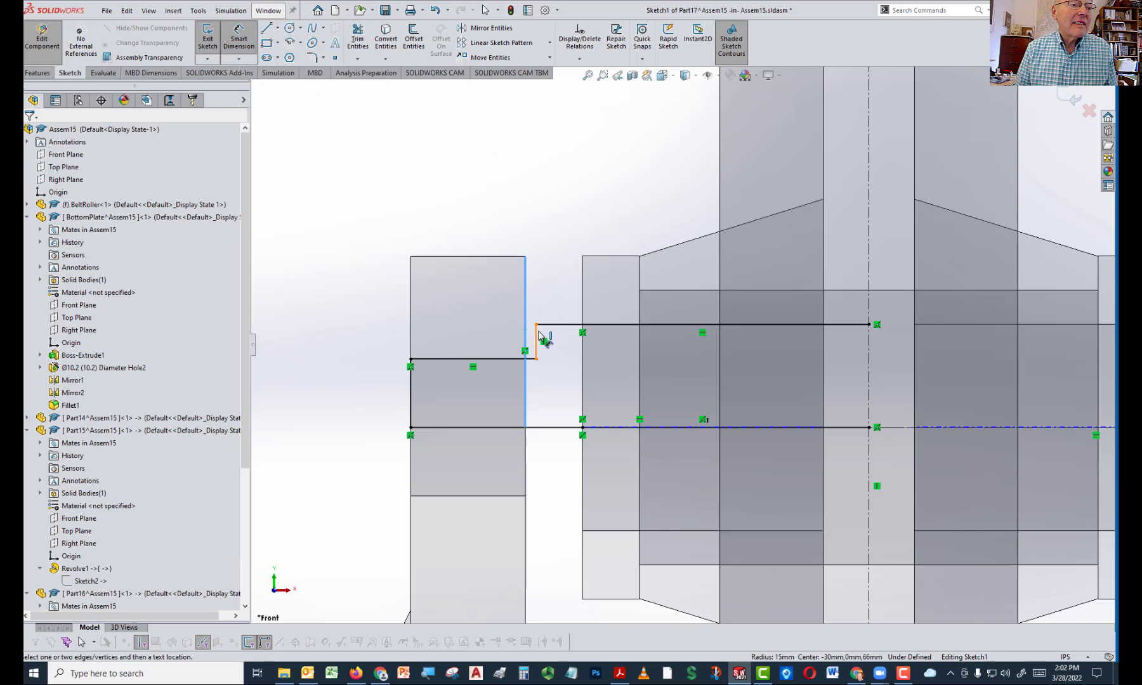
pyautogui.click(536, 334)
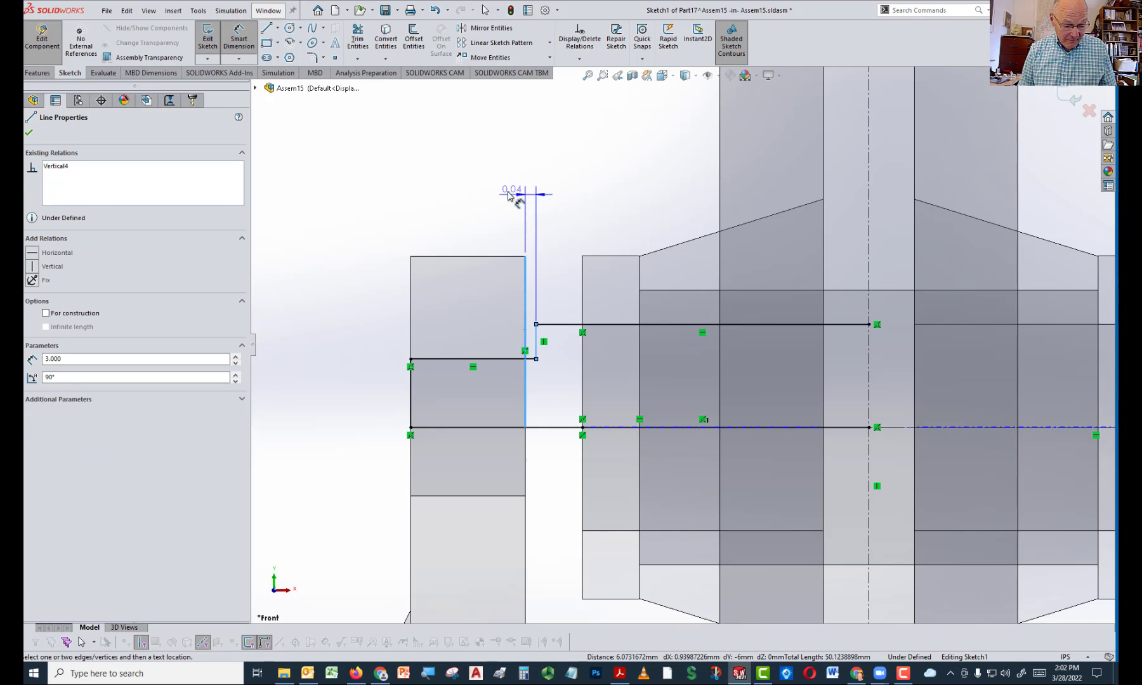
pyautogui.click(508, 182)
pyautogui.write('2mm')
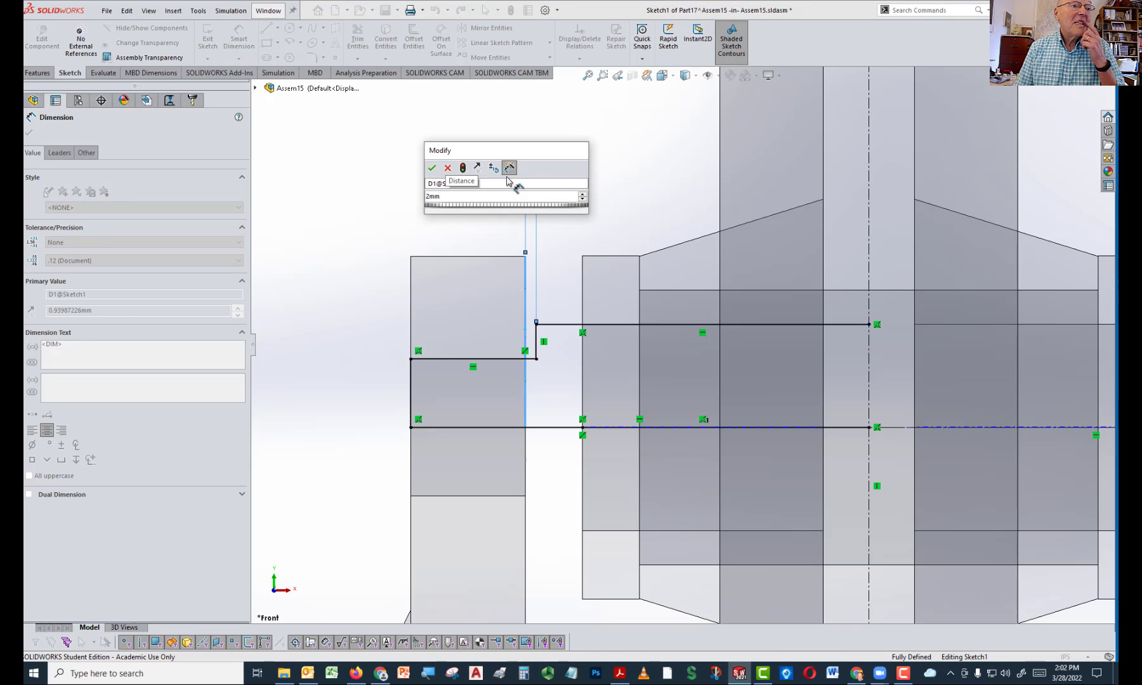
pyautogui.press('Return')
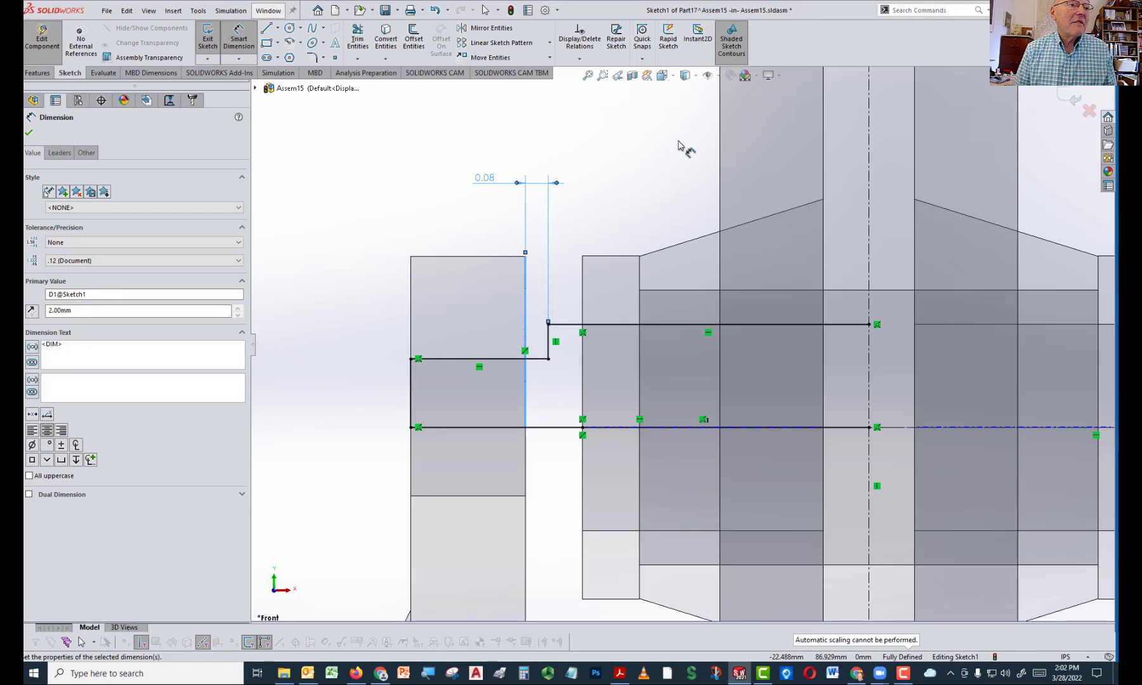
# Set the gap between the left support's inner face and the shaft shoulder to 1 mm
pyautogui.doubleClick(483, 178)
pyautogui.write('1mm')
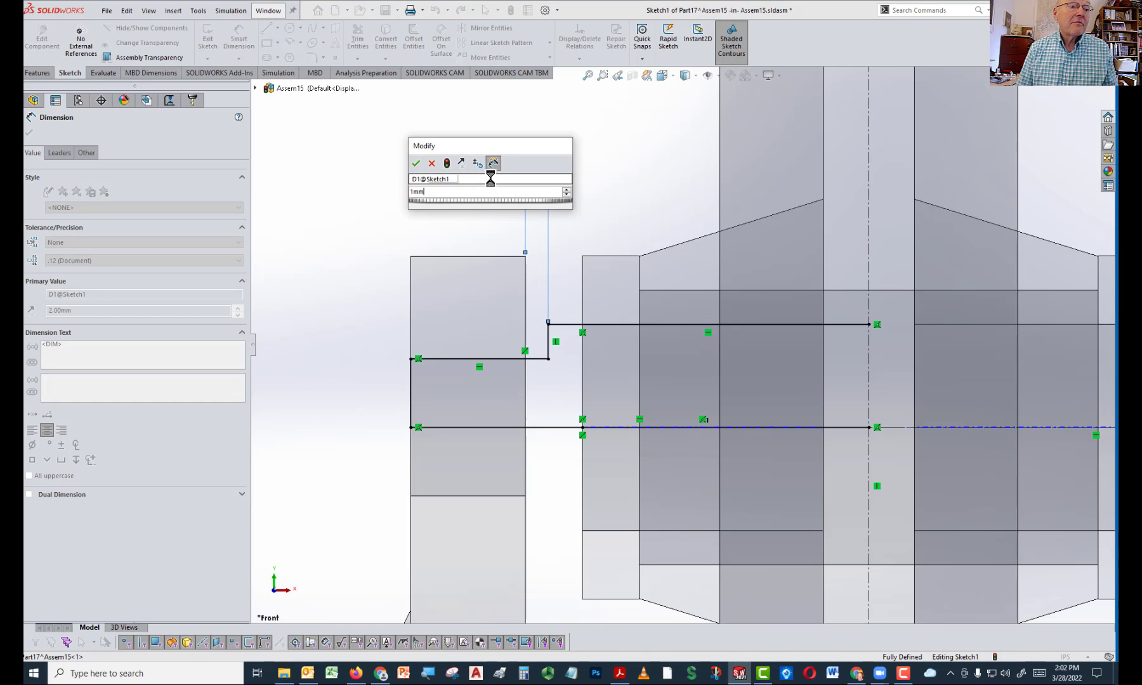
pyautogui.press('Return')
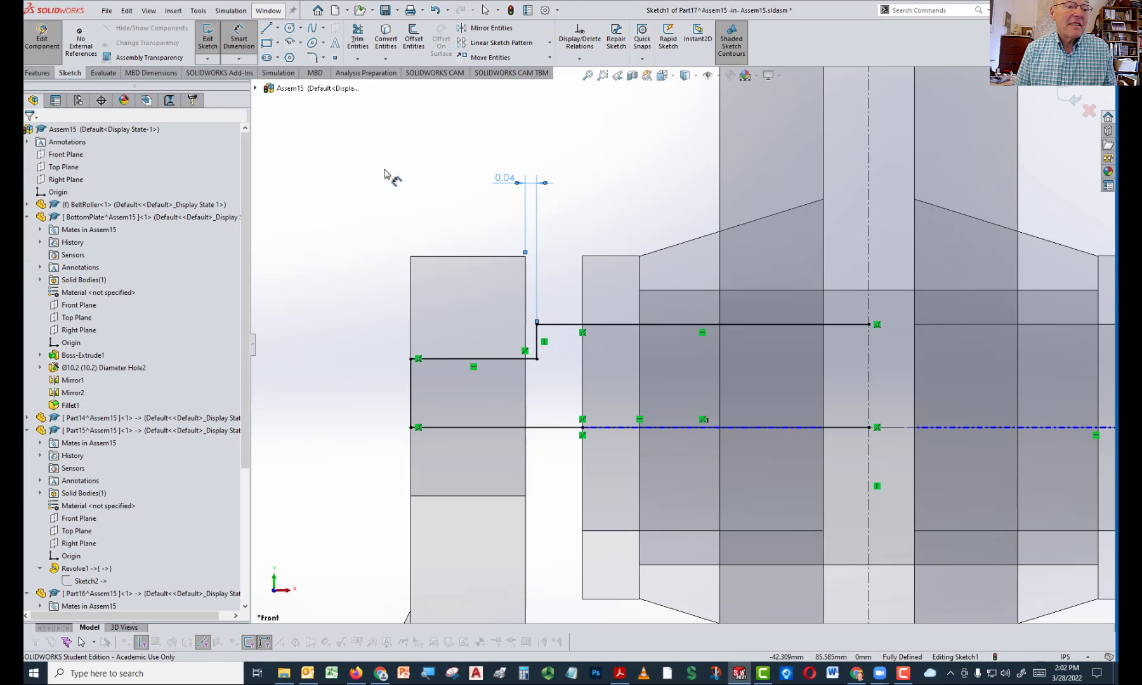
# Mirror the five lines of the stepped half-profile about the vertical centerline, keeping the originals
pyautogui.scroll(5, 697, 284)
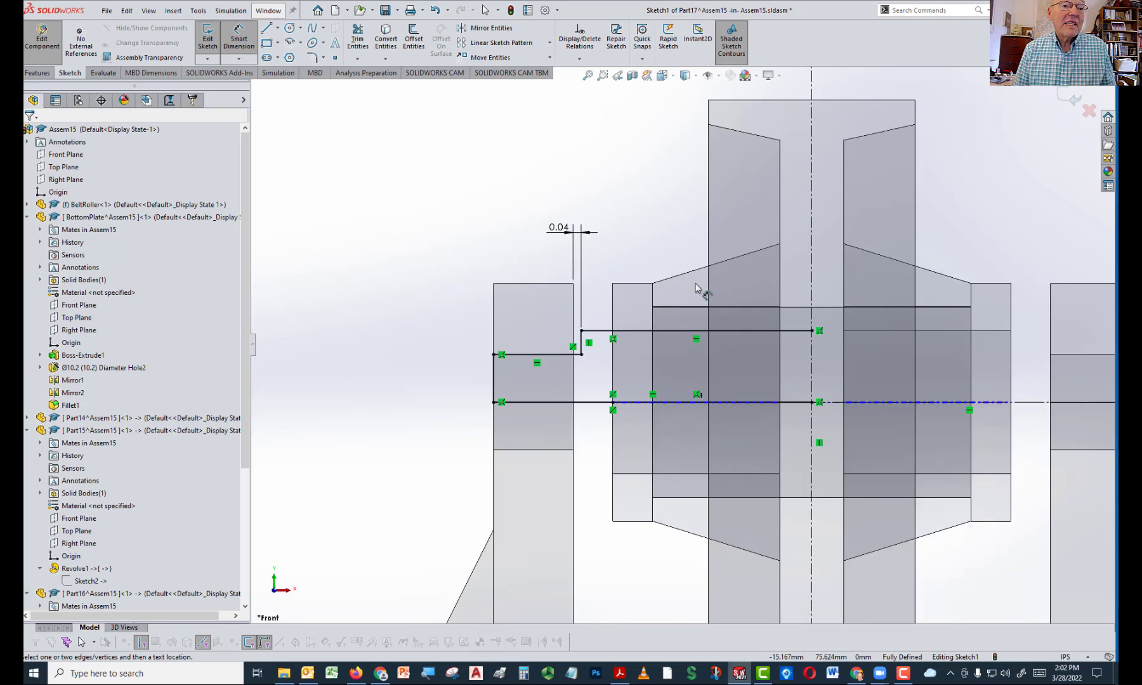
pyautogui.scroll(-1, 893, 278)
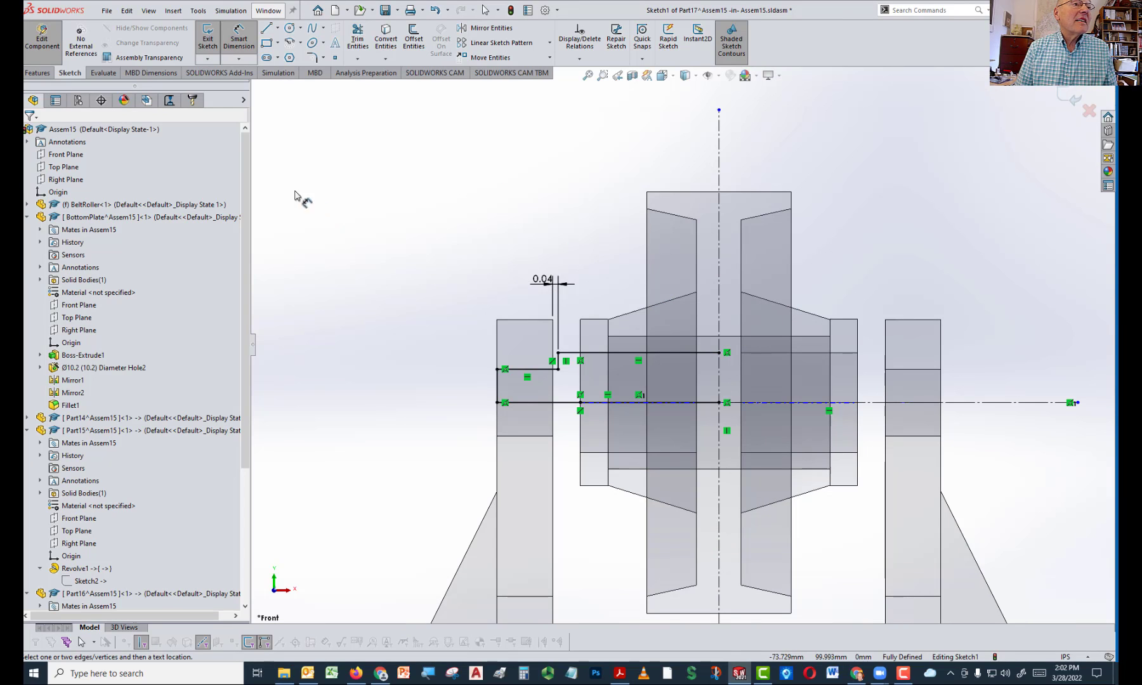
pyautogui.click(487, 28)
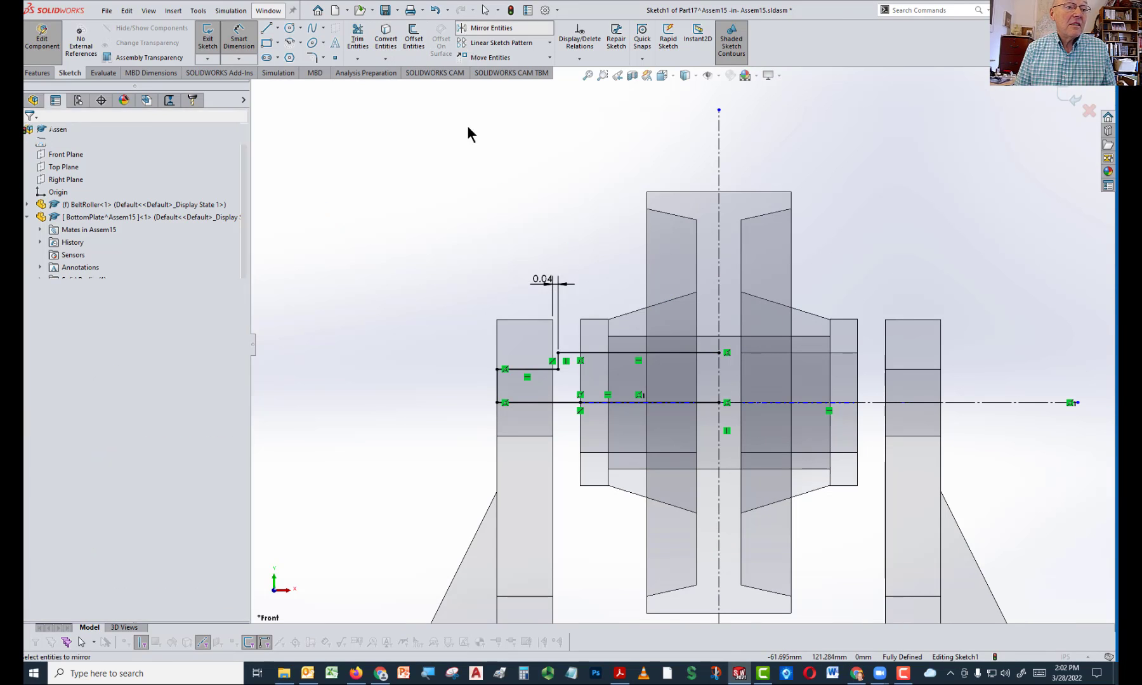
pyautogui.moveTo(443, 286); pyautogui.dragTo(790, 427)
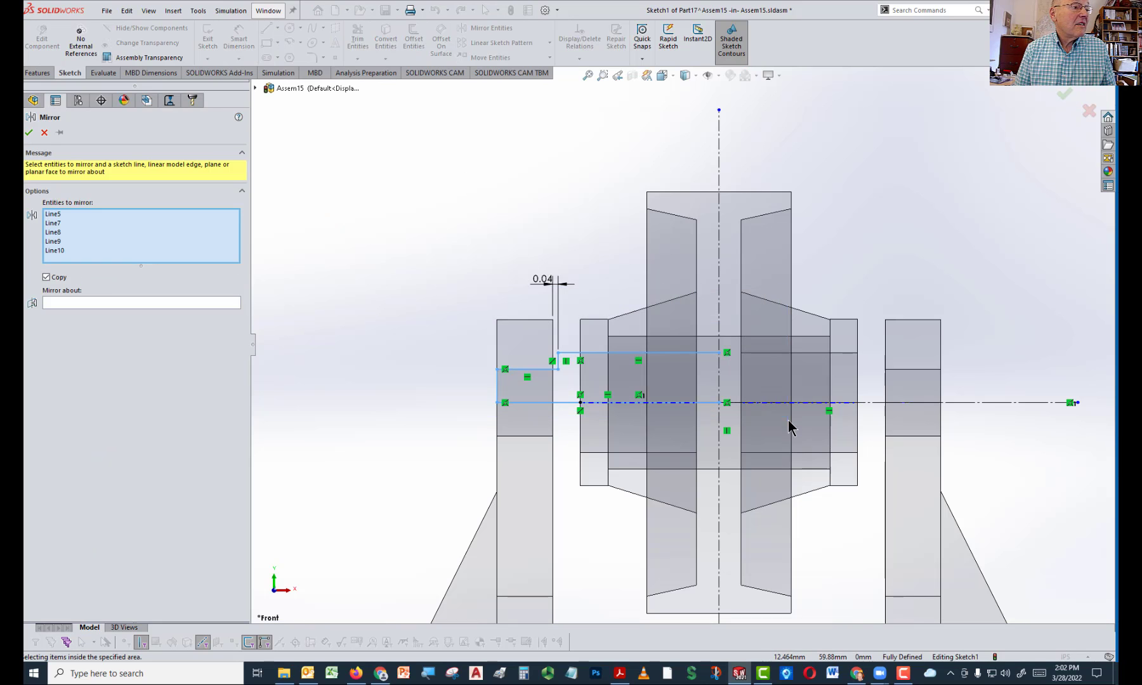
pyautogui.click(104, 307)
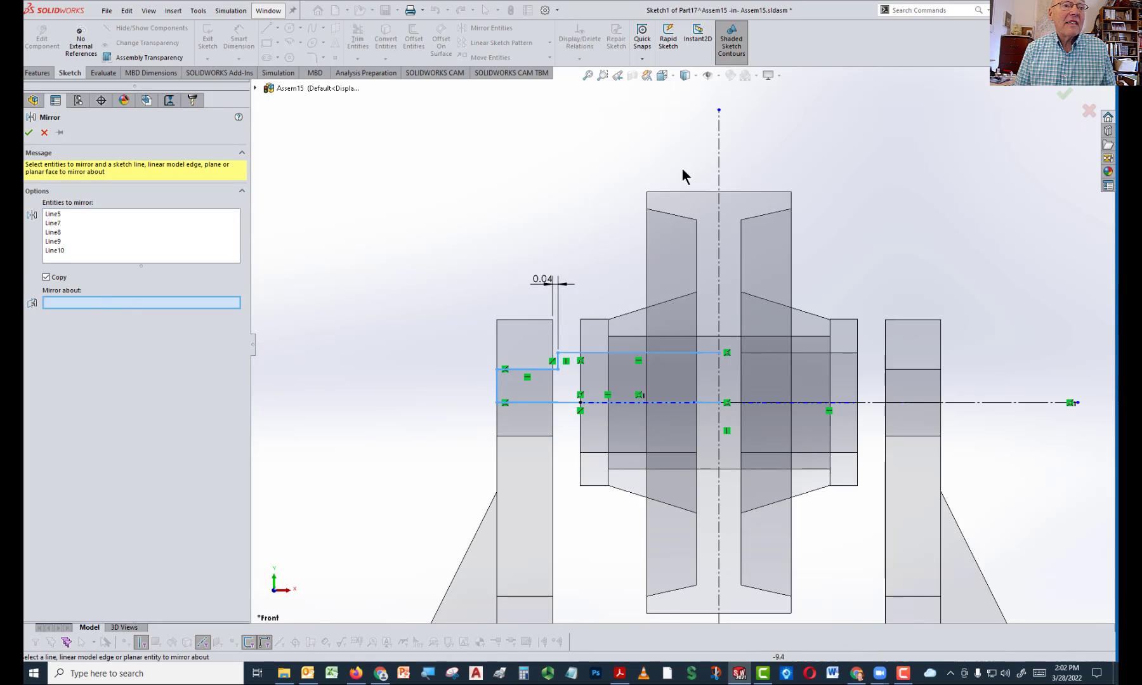
pyautogui.click(719, 164)
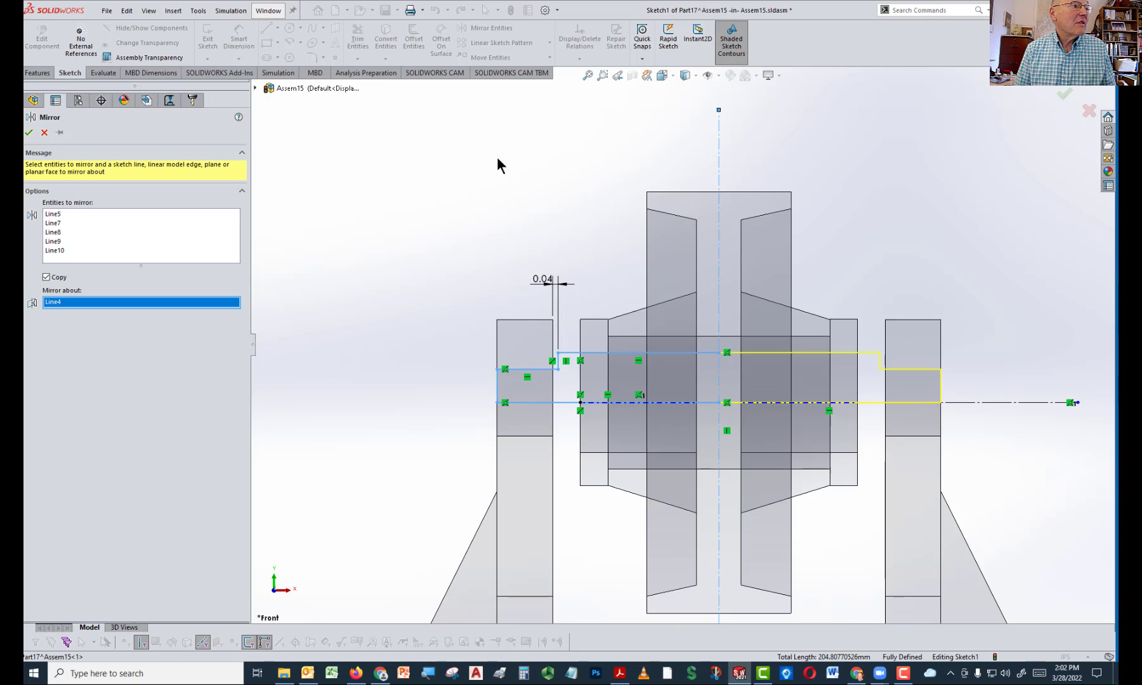
pyautogui.click(29, 133)
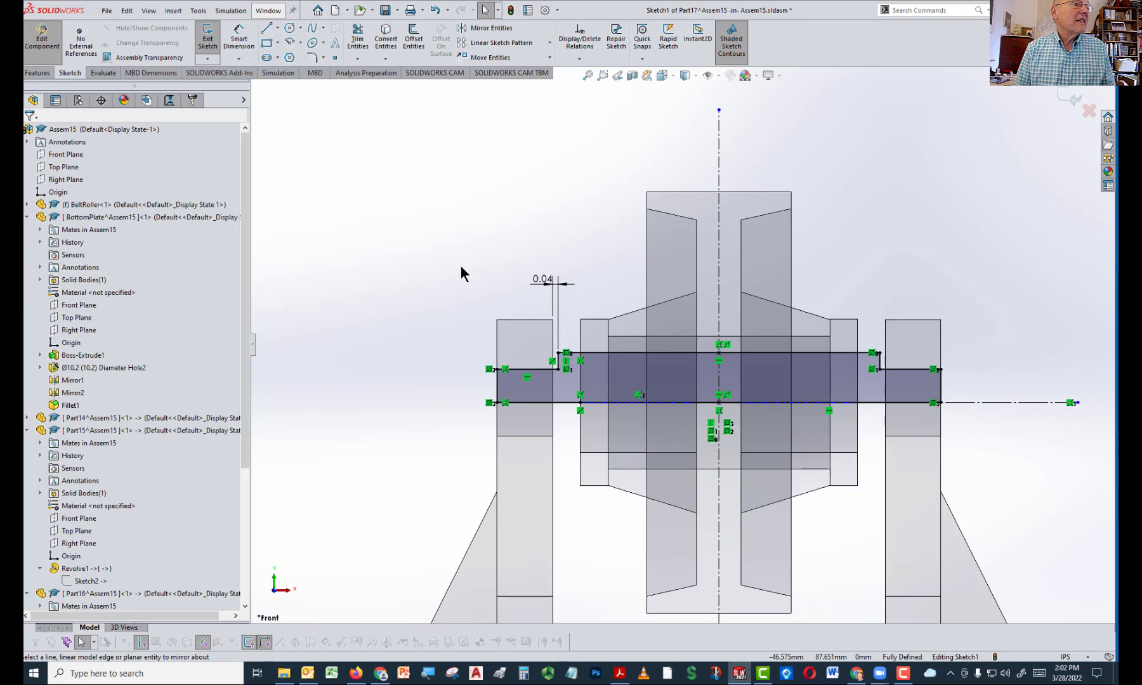
# Revolve the closed shaft profile 360 degrees about the horizontal centerline and return to editing the assembly
pyautogui.click(43, 73)
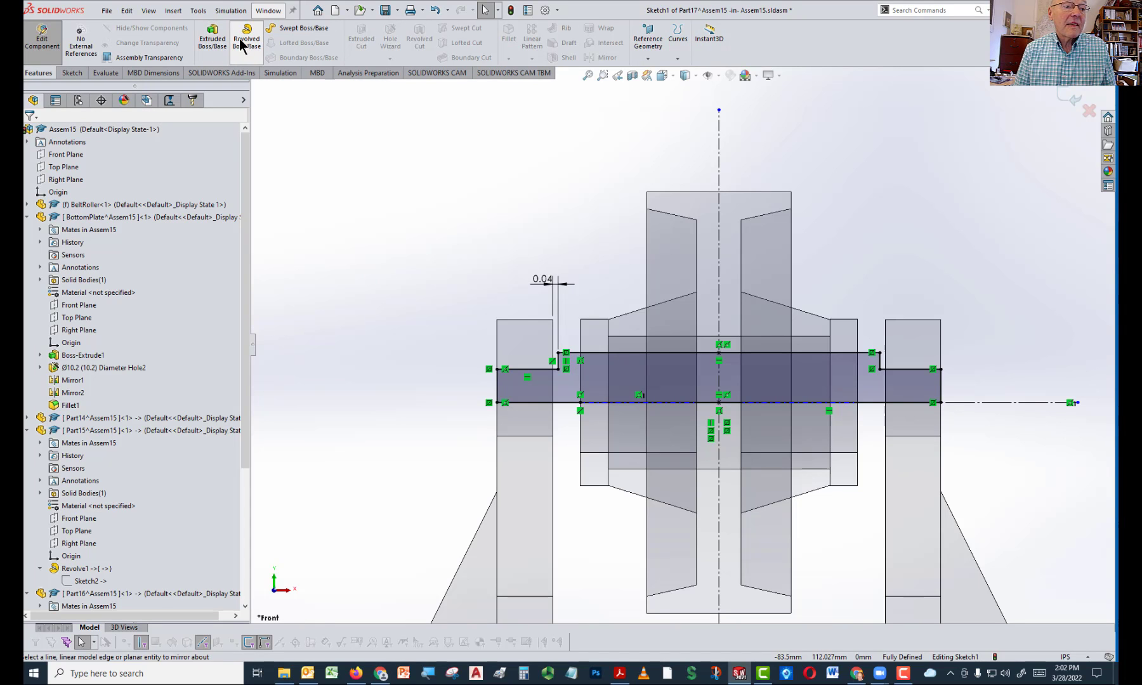
pyautogui.click(245, 40)
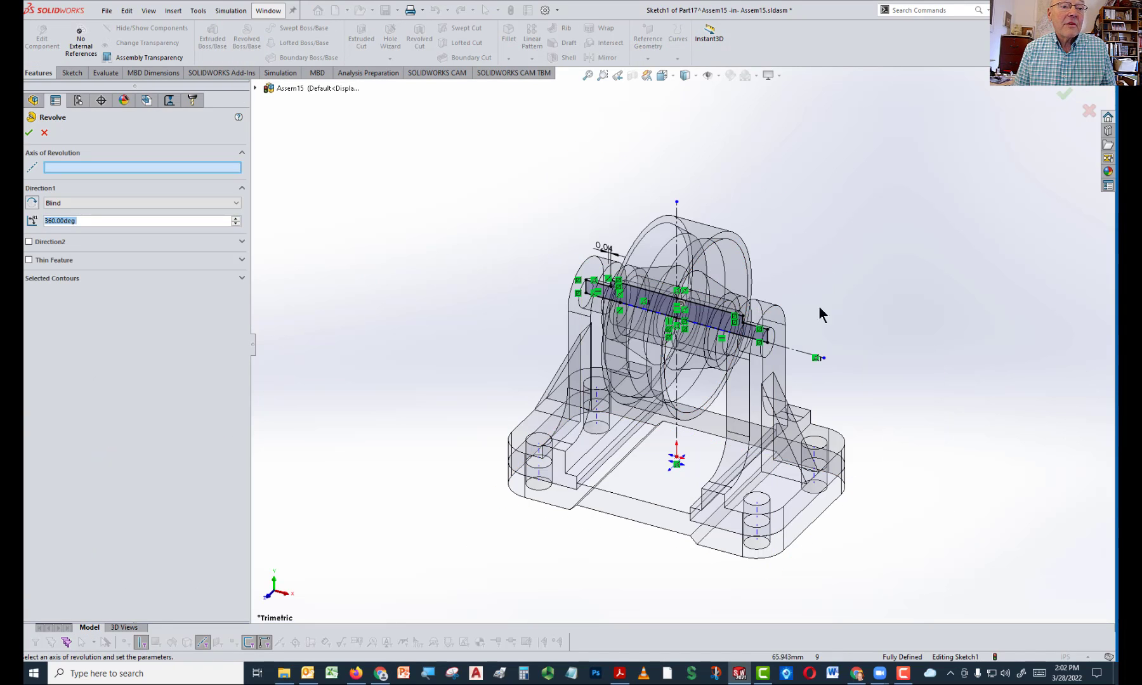
pyautogui.click(809, 355)
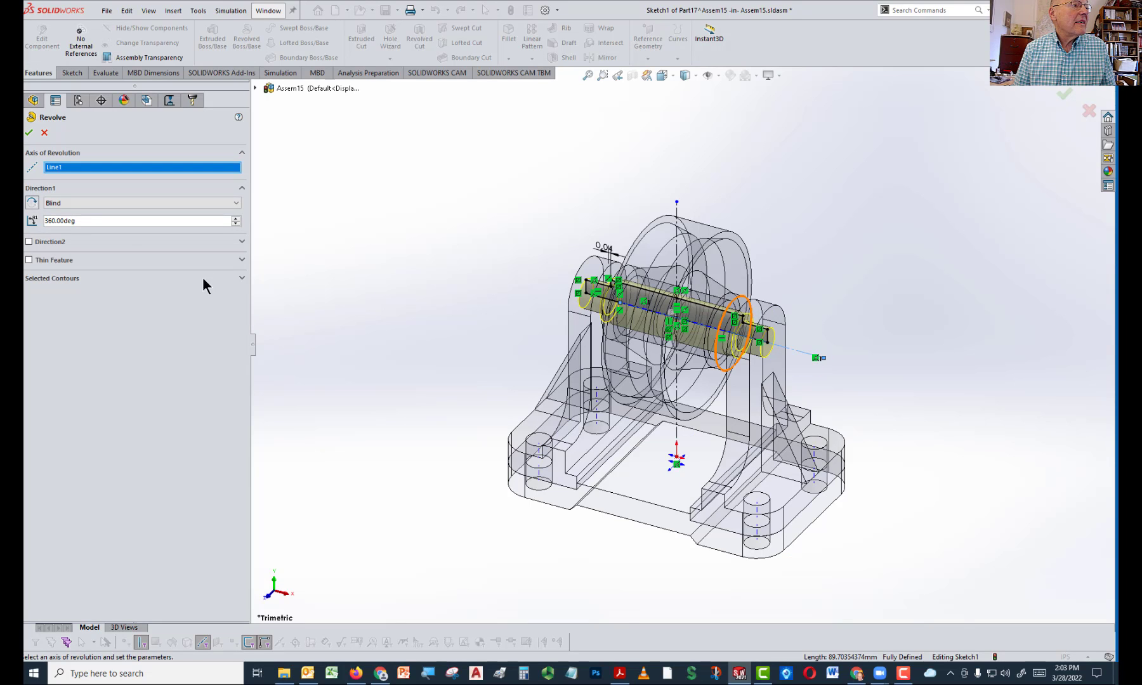
pyautogui.click(28, 134)
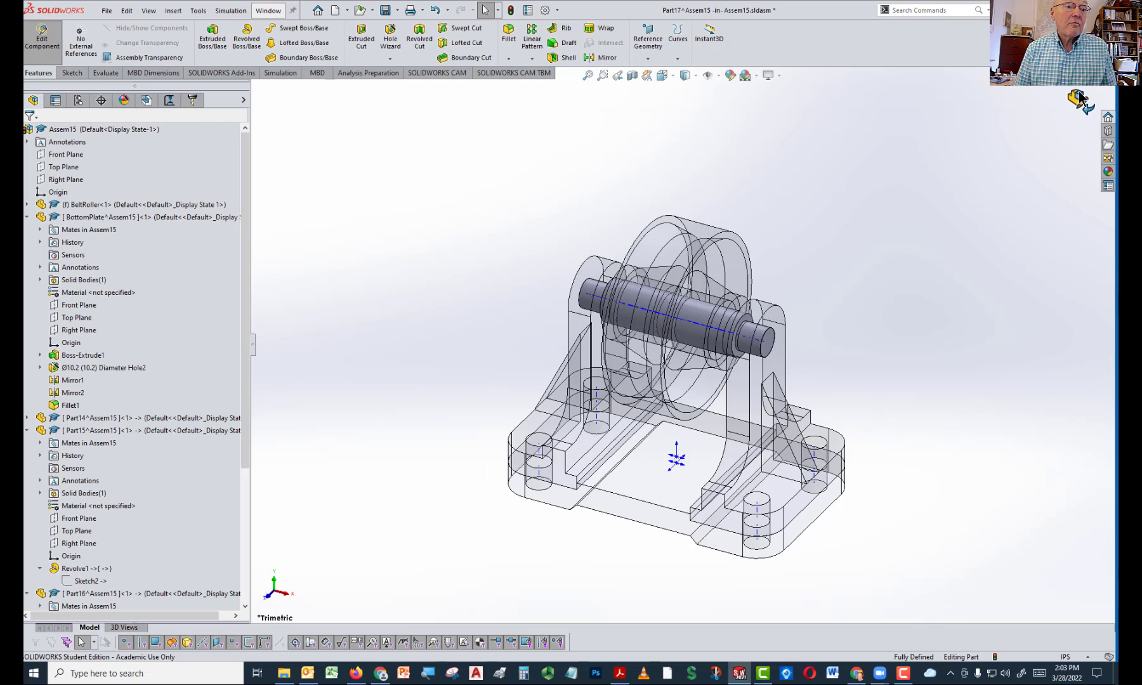
pyautogui.click(1080, 102)
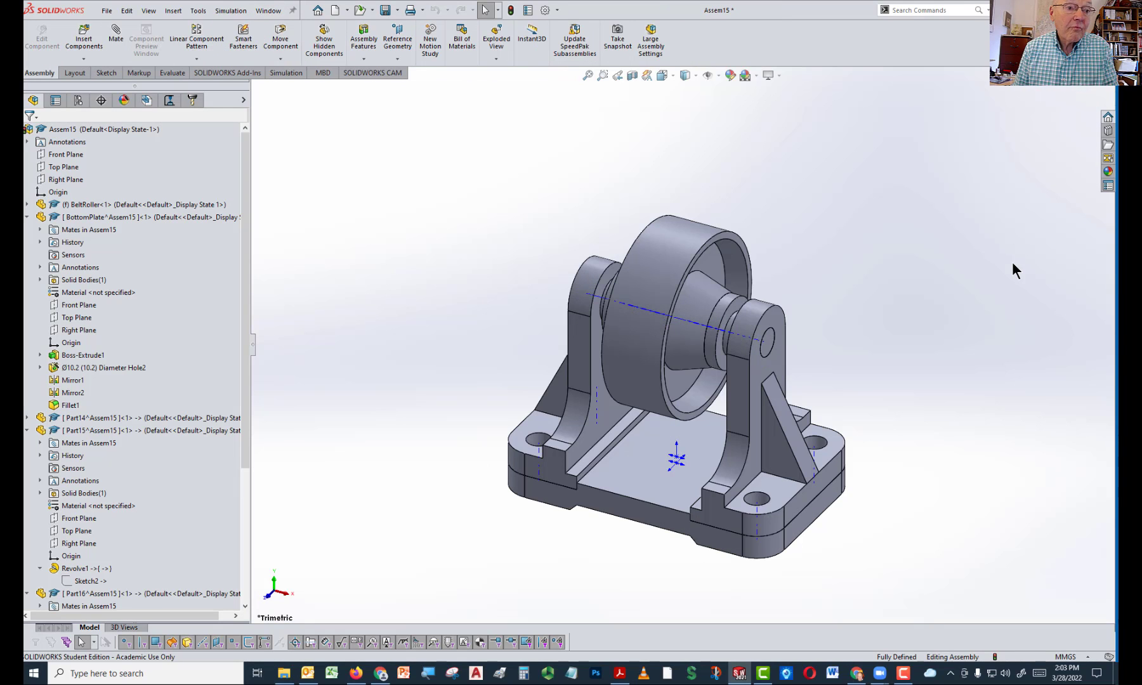
# Show the assembly from the front and run interference detection on the whole assembly
pyautogui.press('space')
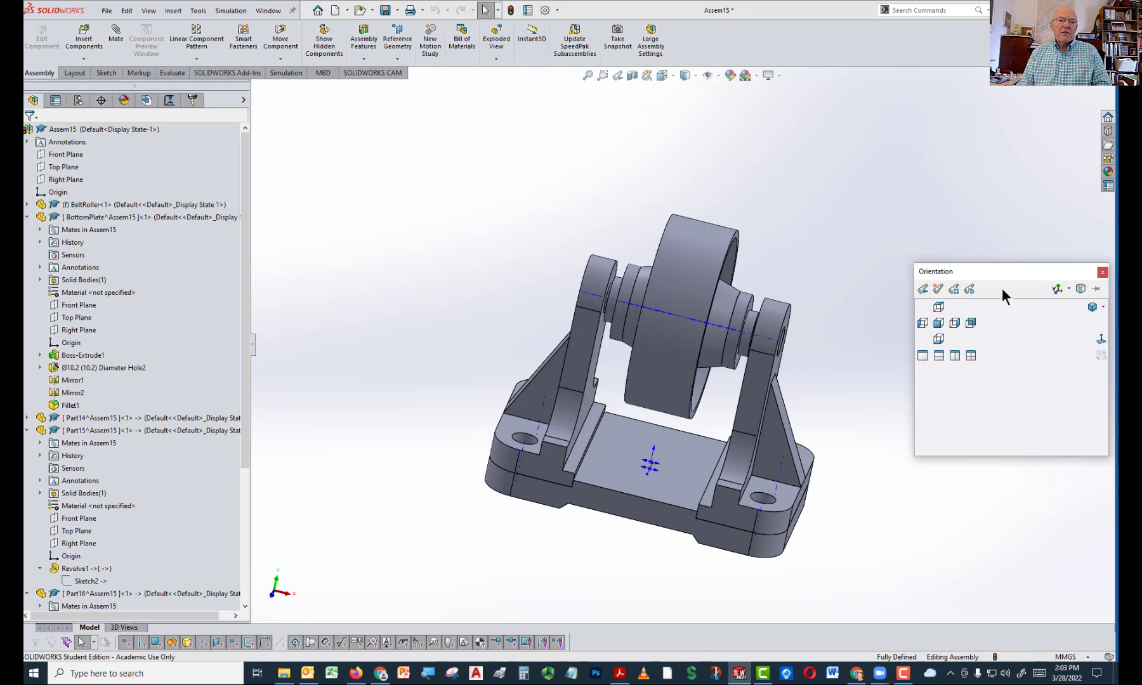
pyautogui.click(938, 328)
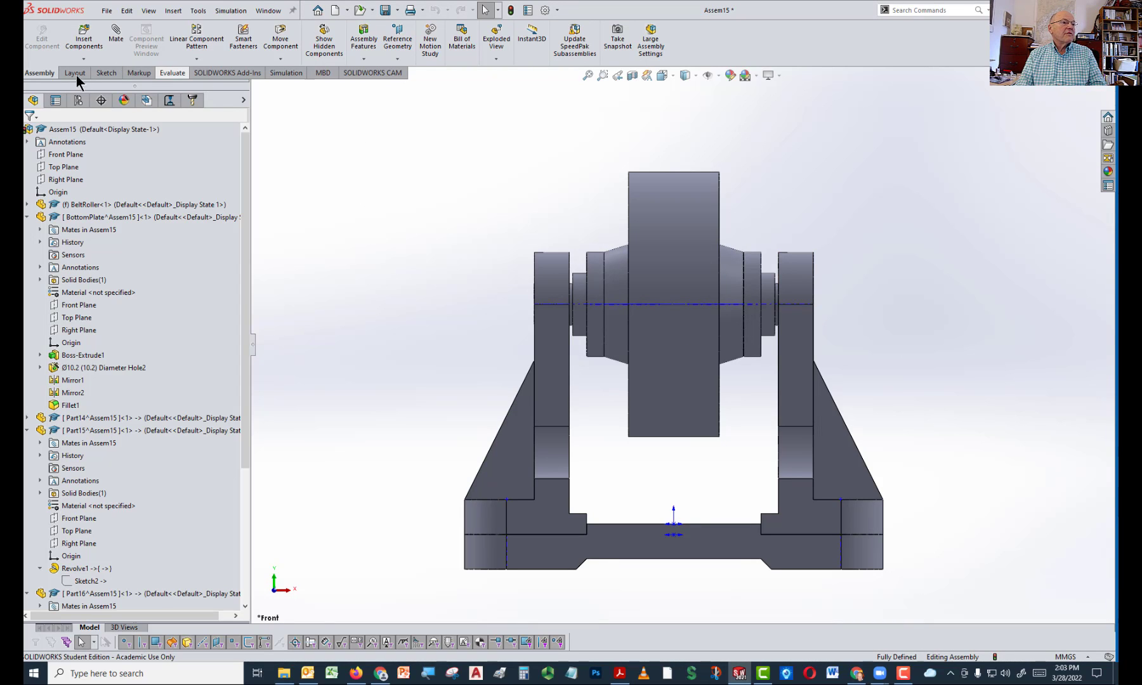
pyautogui.click(163, 73)
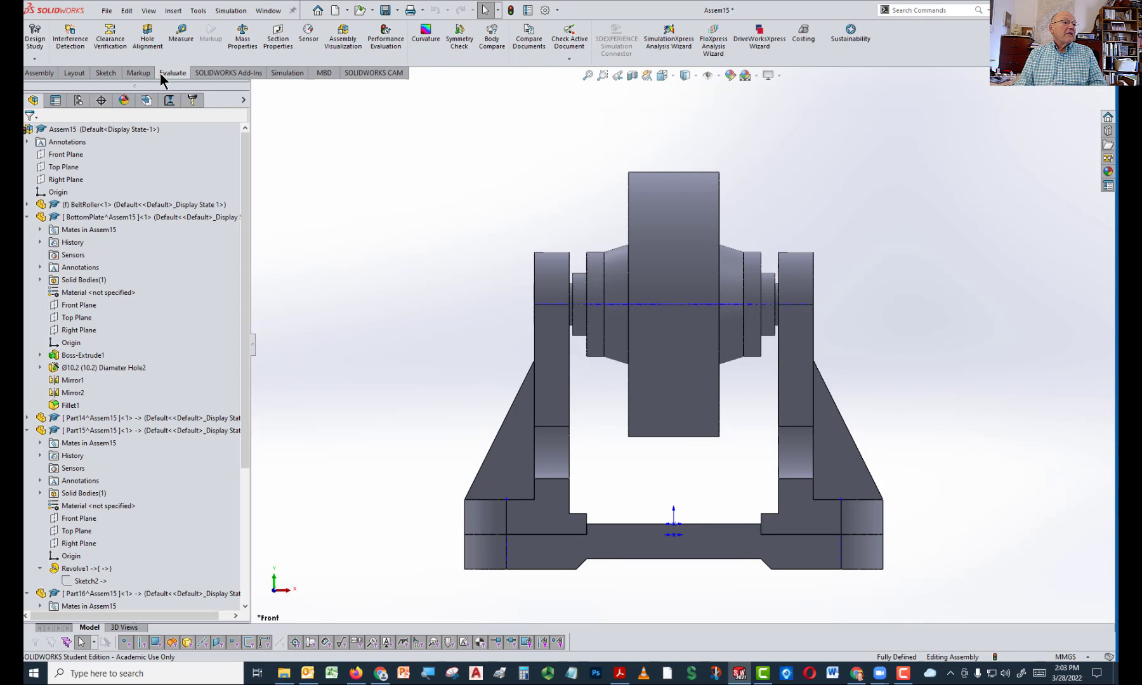
pyautogui.click(69, 35)
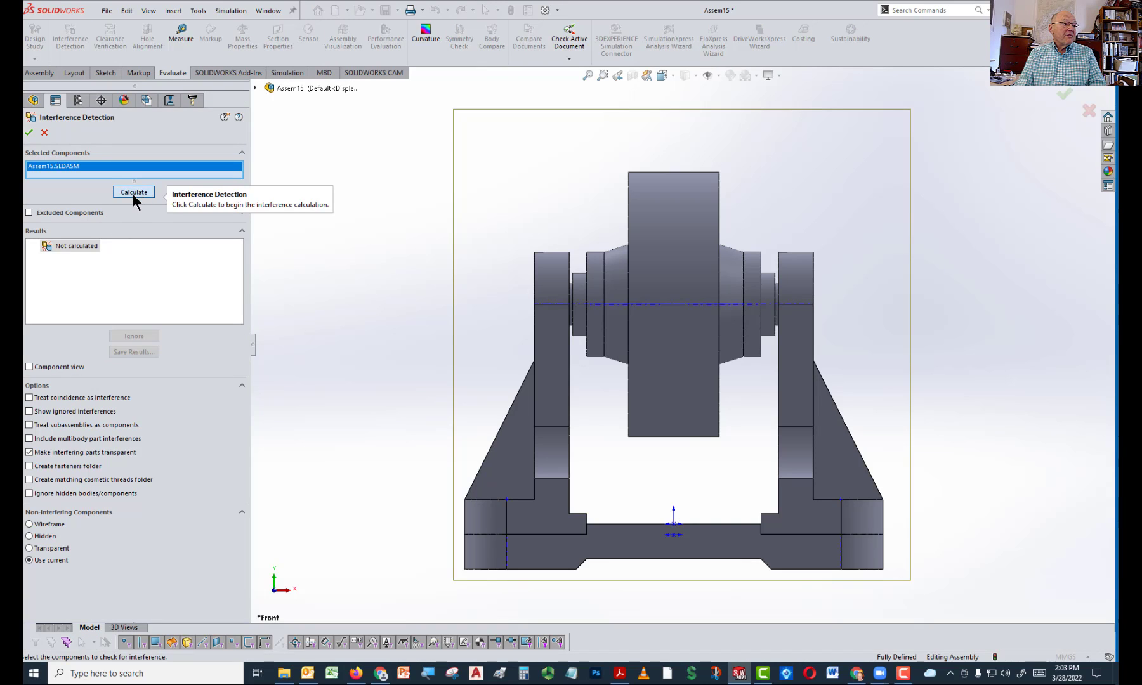
pyautogui.click(134, 193)
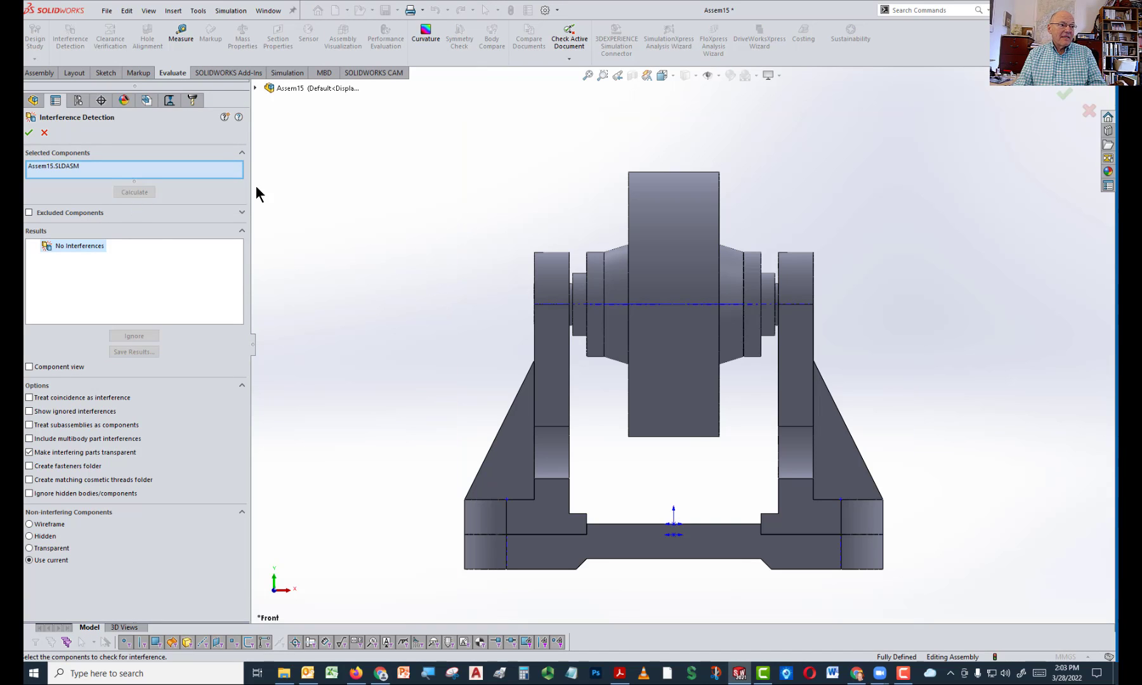
pyautogui.click(30, 131)
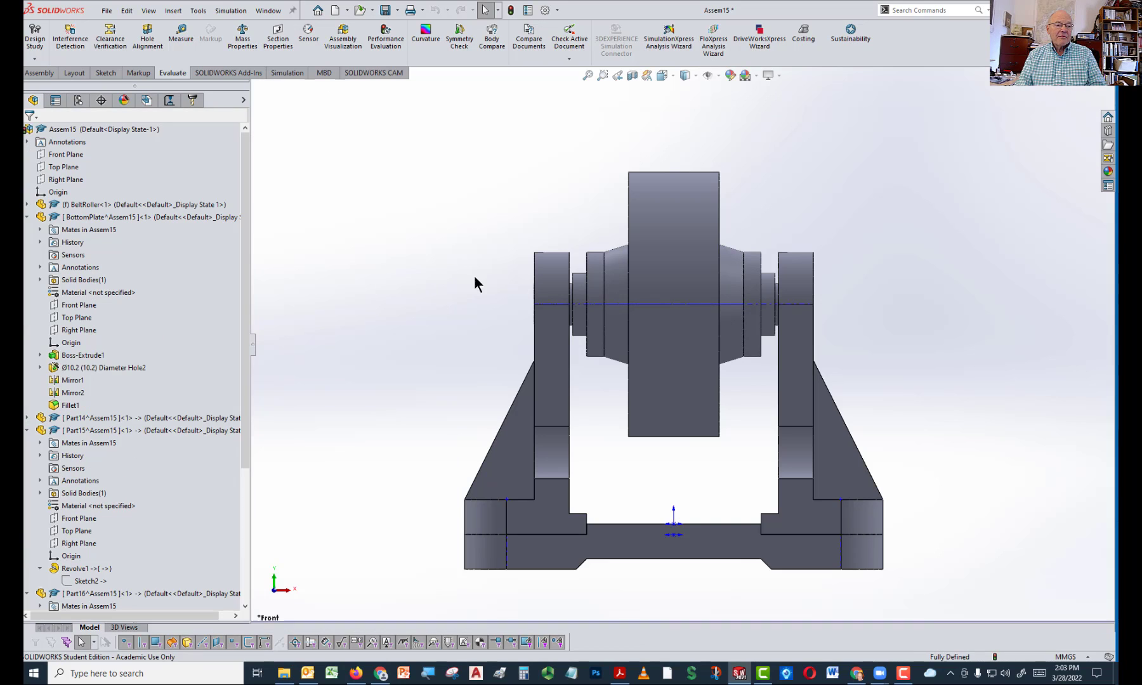
# Start editing the shaft part in the context of the assembly
pyautogui.moveTo(395, 273); pyautogui.dragTo(403, 311, button='middle')
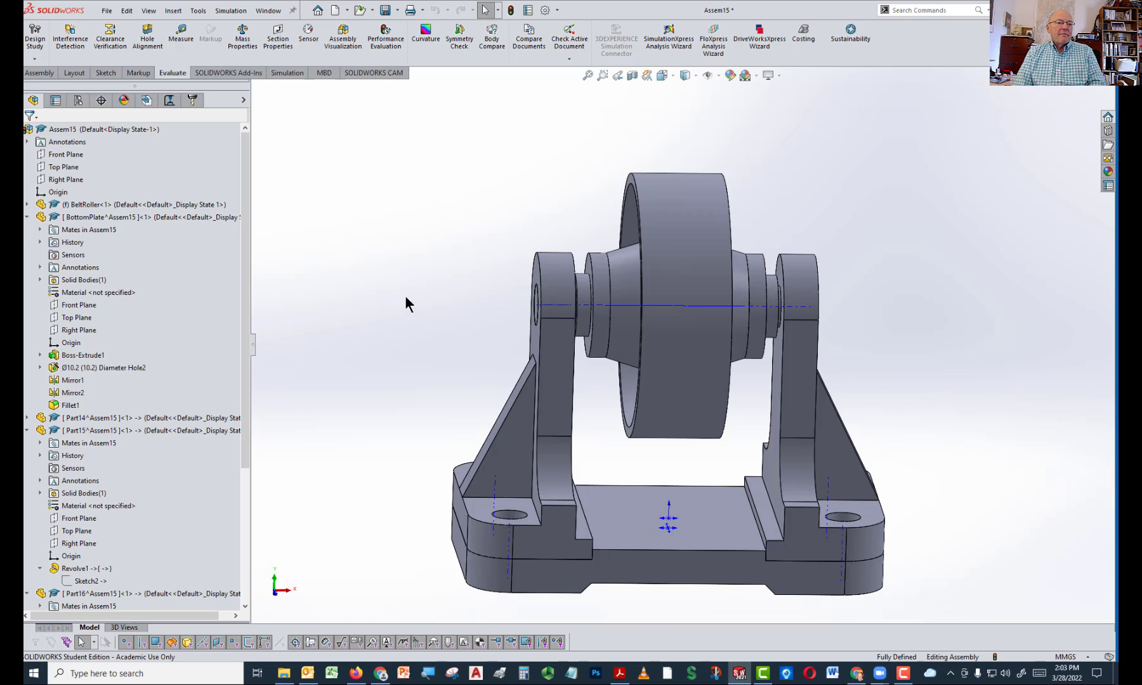
pyautogui.scroll(-8, 558, 316)
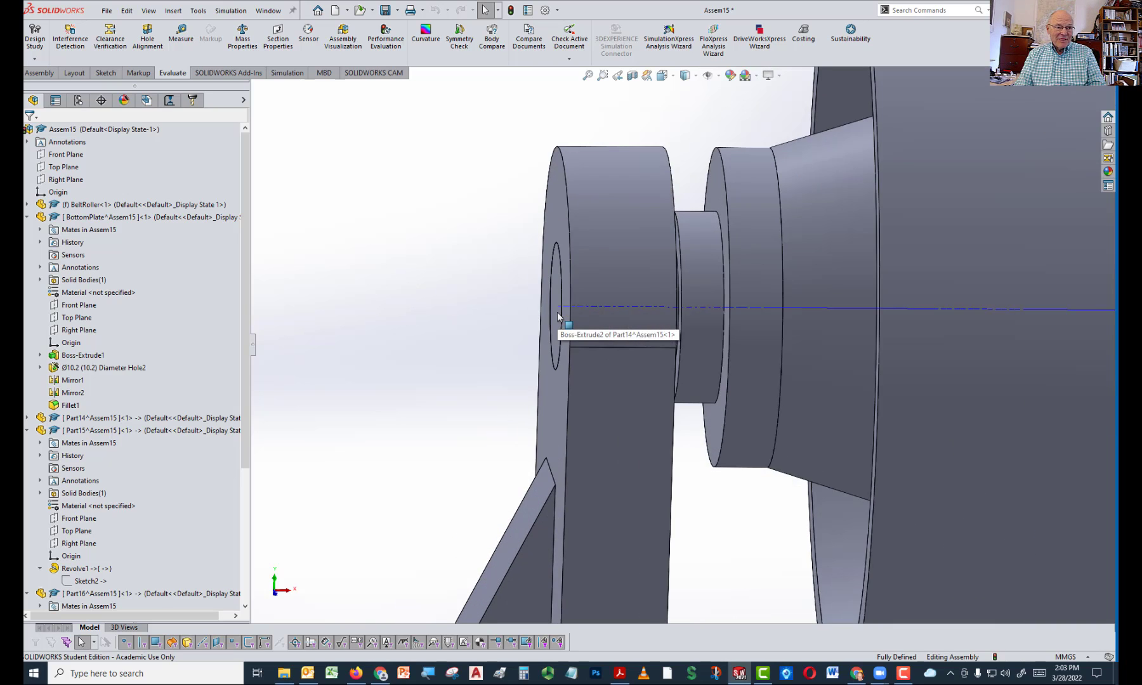
pyautogui.moveTo(610, 318); pyautogui.dragTo(563, 308, button='middle')
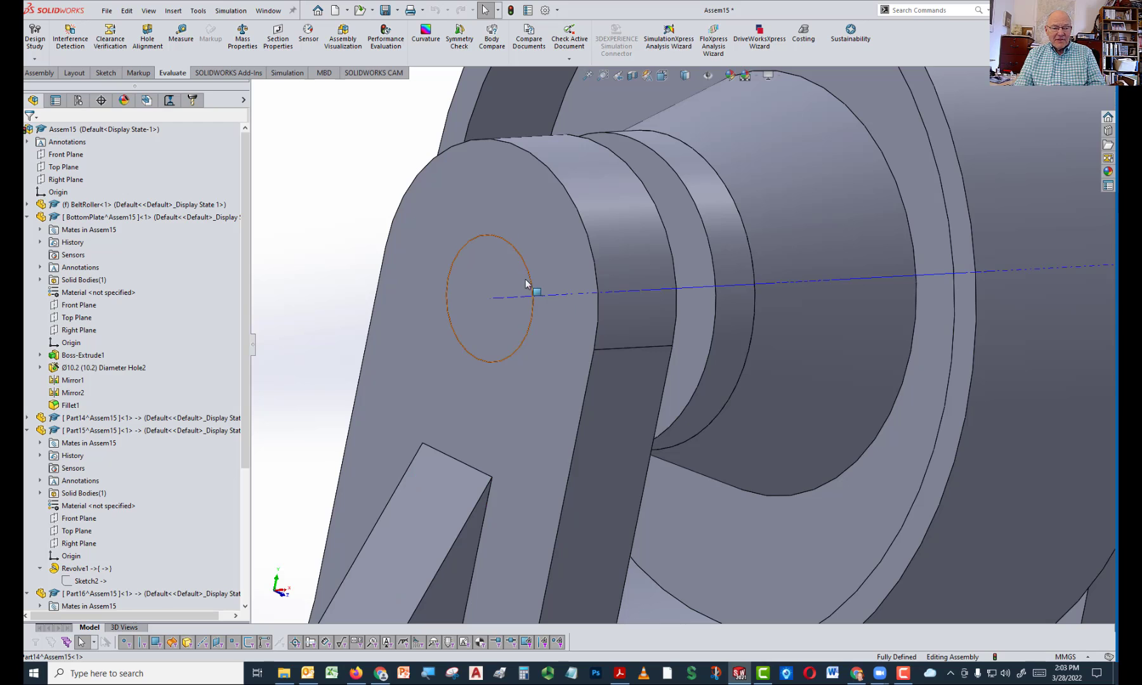
pyautogui.click(532, 284)
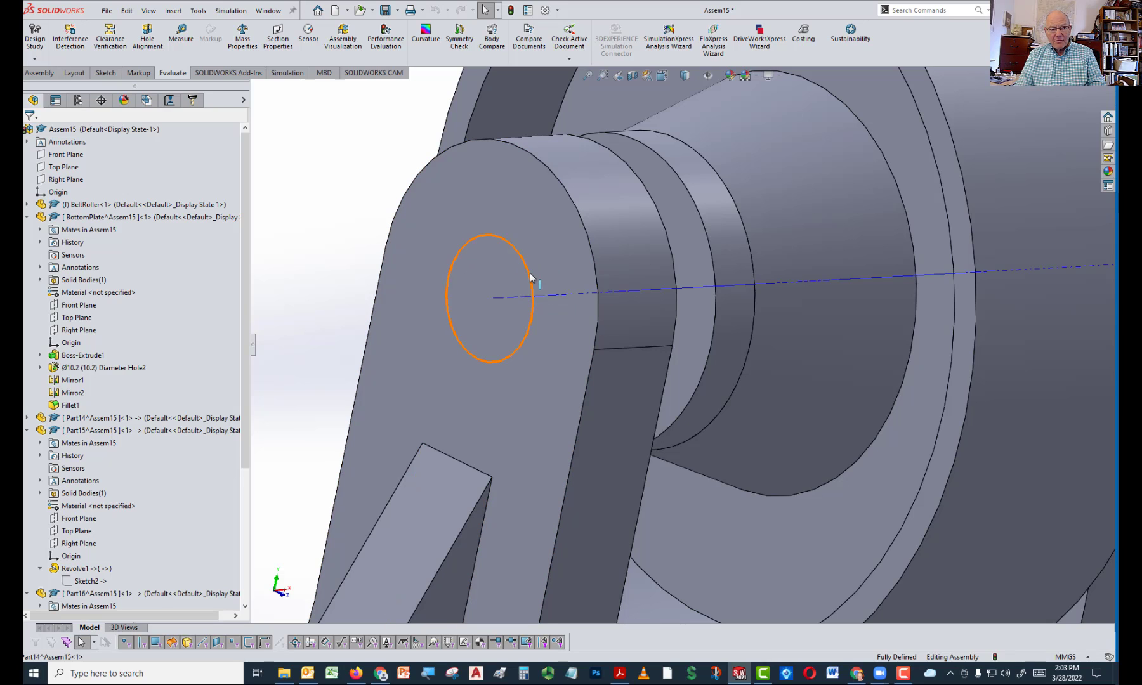
pyautogui.click(491, 268)
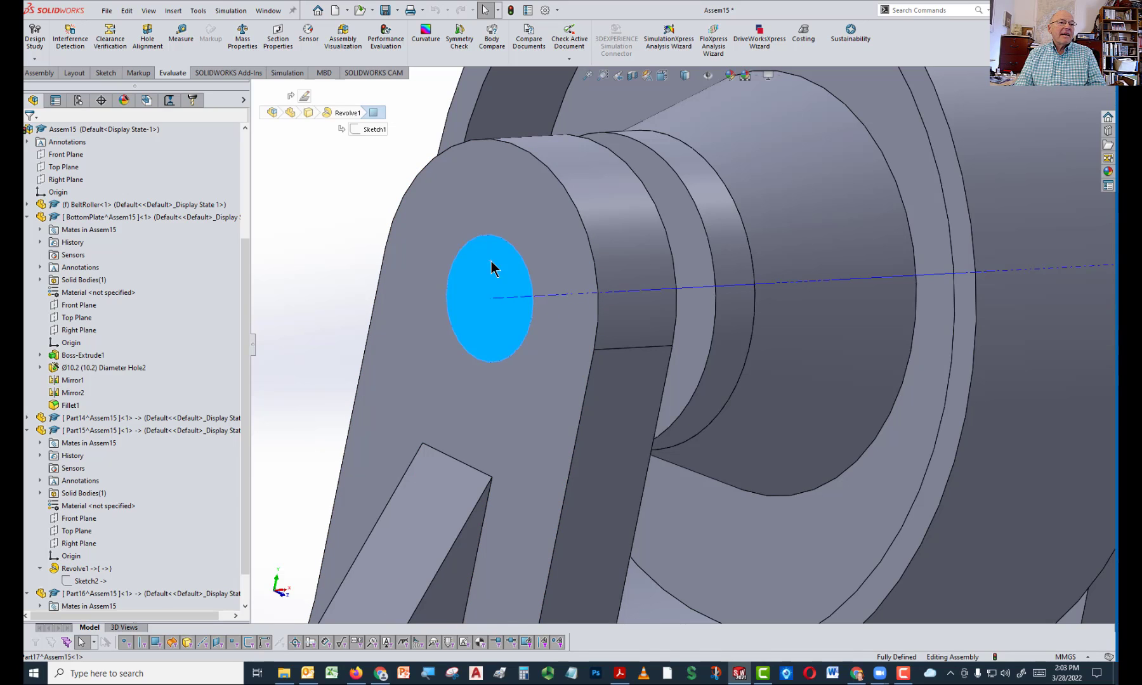
pyautogui.rightClick(492, 268)
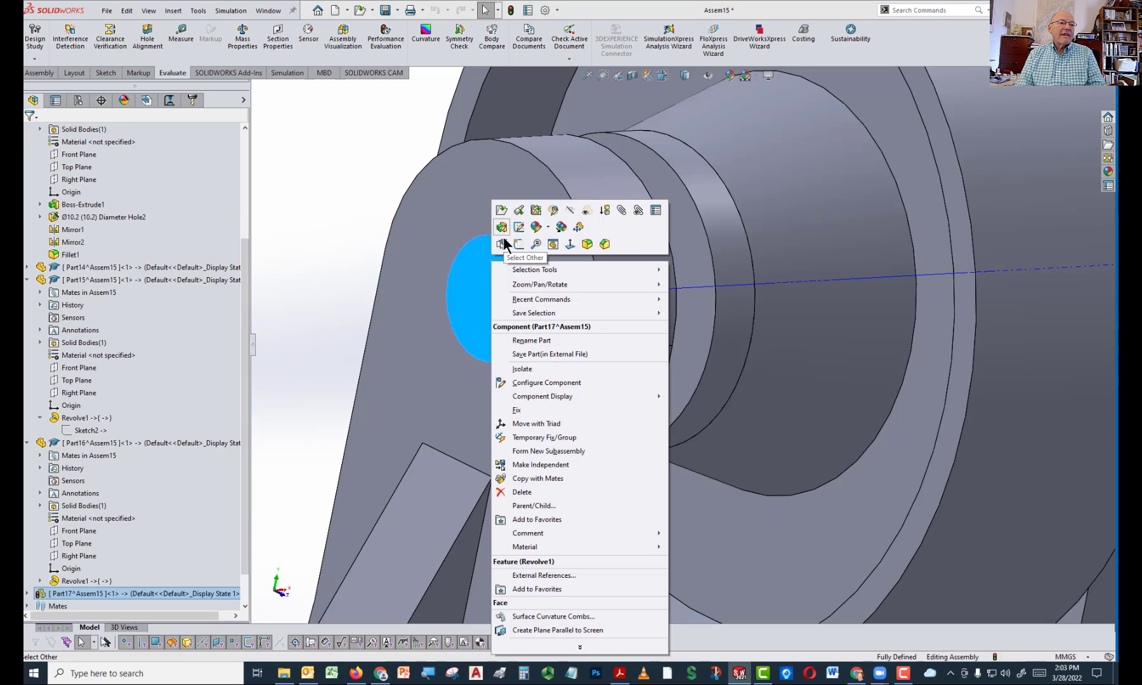
pyautogui.click(552, 212)
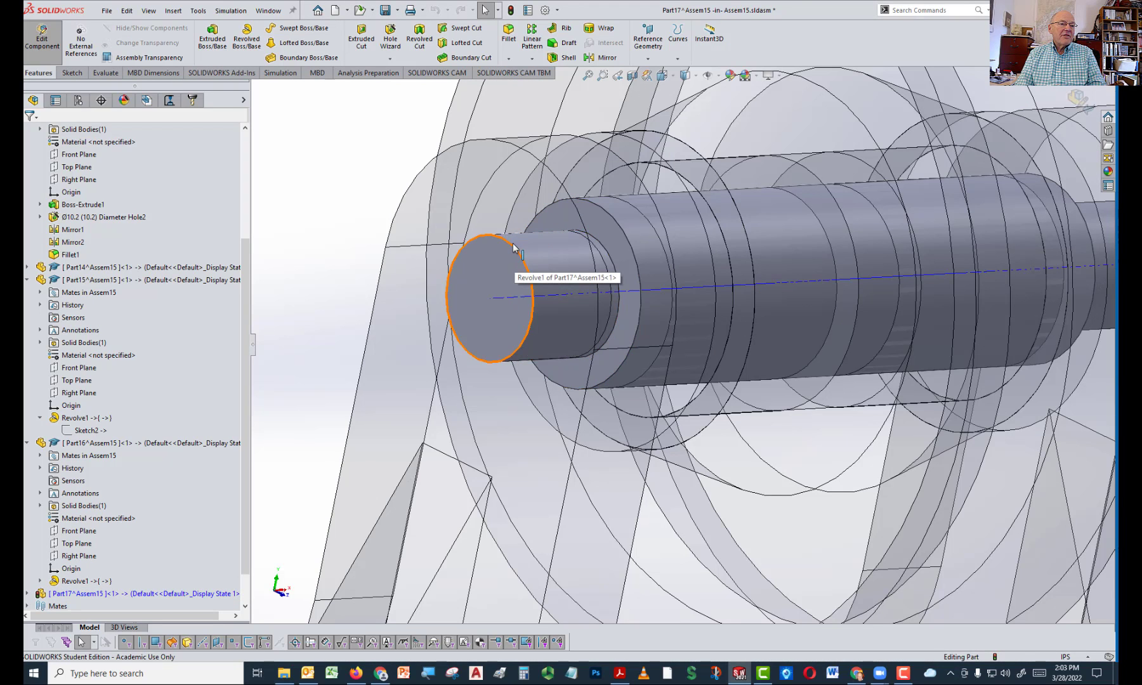
# Chamfer the circular edges at both ends of the shaft 1 mm at 45 degrees and return to editing the assembly
pyautogui.scroll(6, 635, 292)
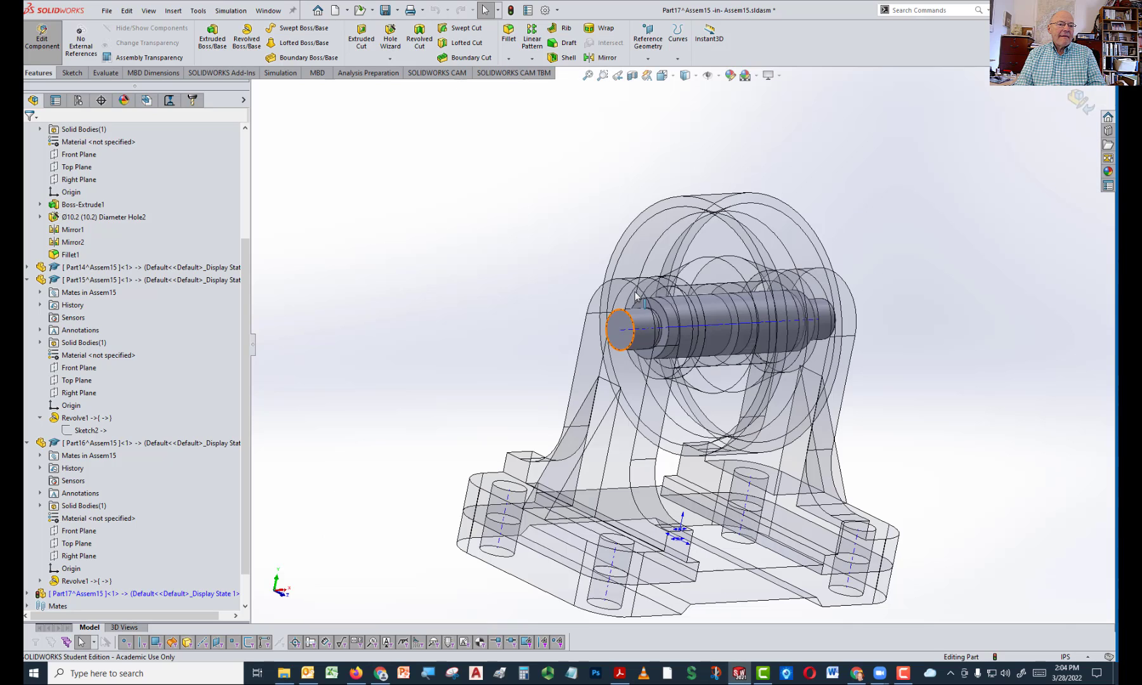
pyautogui.moveTo(731, 315); pyautogui.dragTo(695, 313, button='middle')
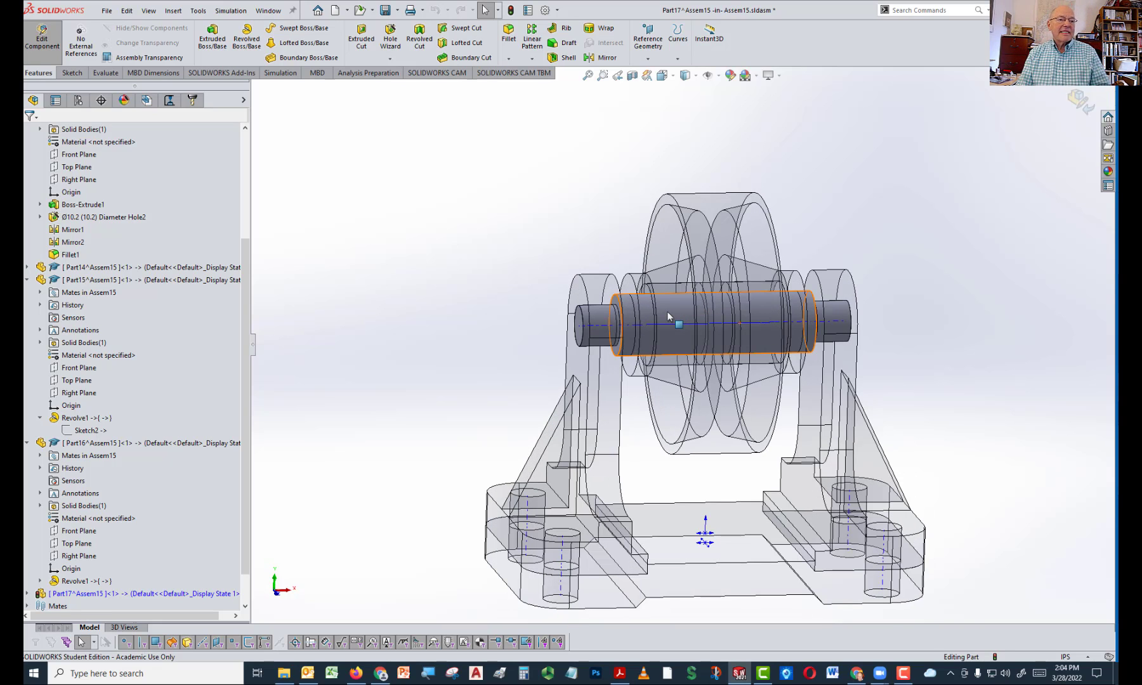
pyautogui.scroll(-3, 645, 293)
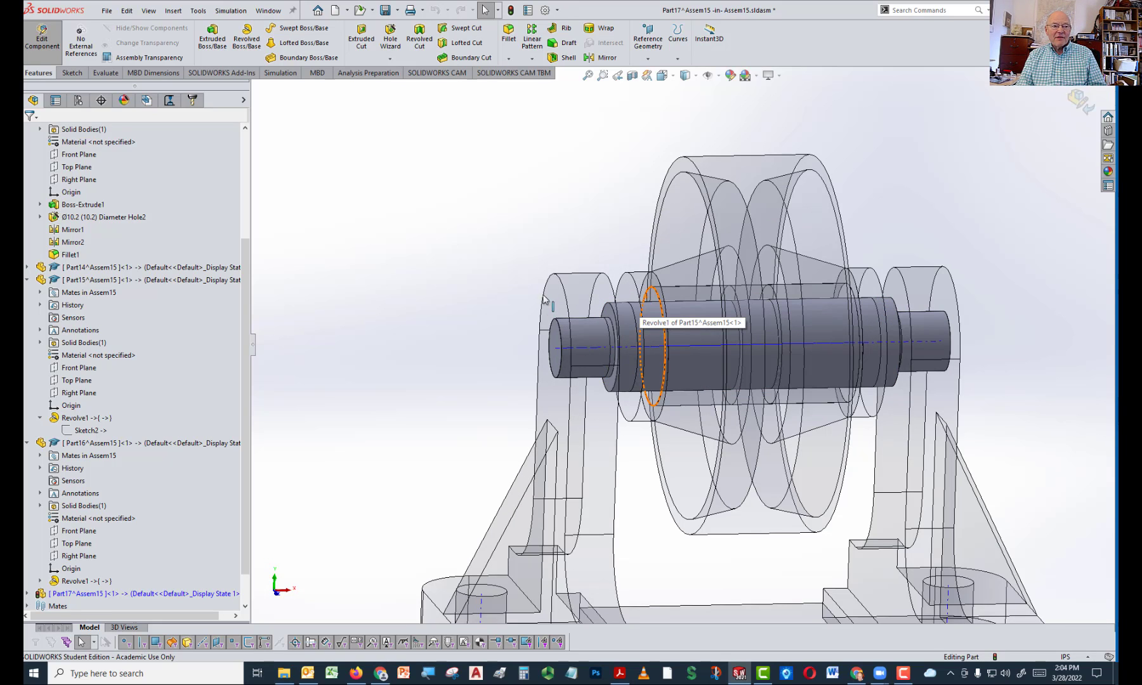
pyautogui.click(553, 329)
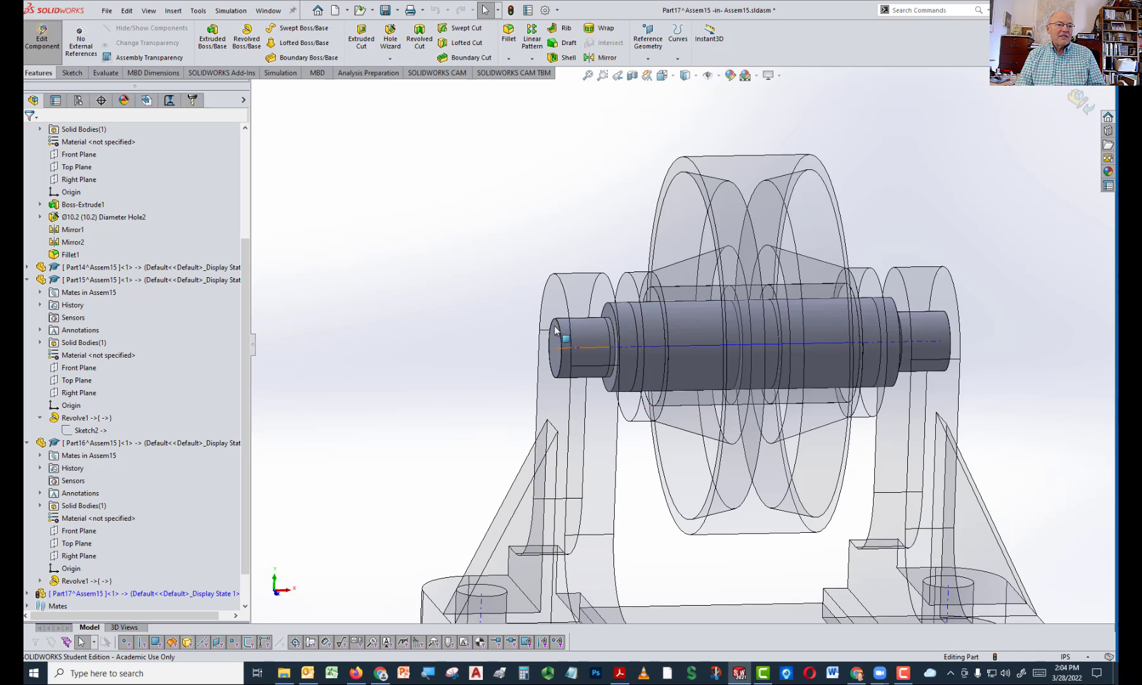
pyautogui.moveTo(591, 336); pyautogui.dragTo(432, 249, button='middle')
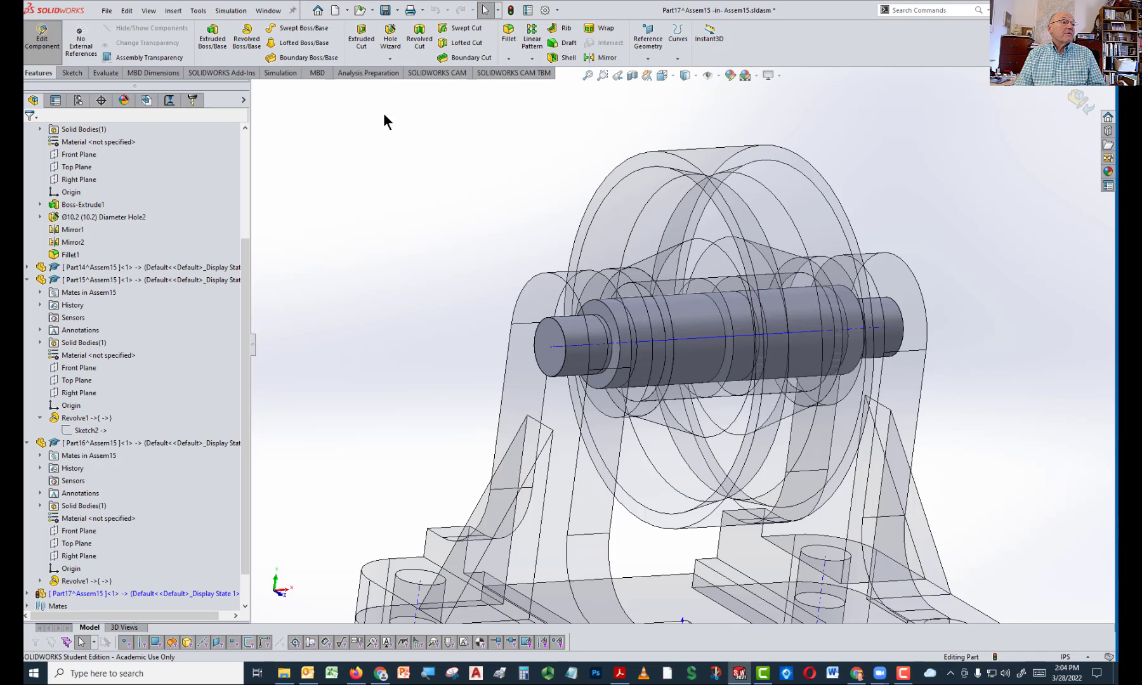
pyautogui.click(510, 58)
pyautogui.click(537, 343)
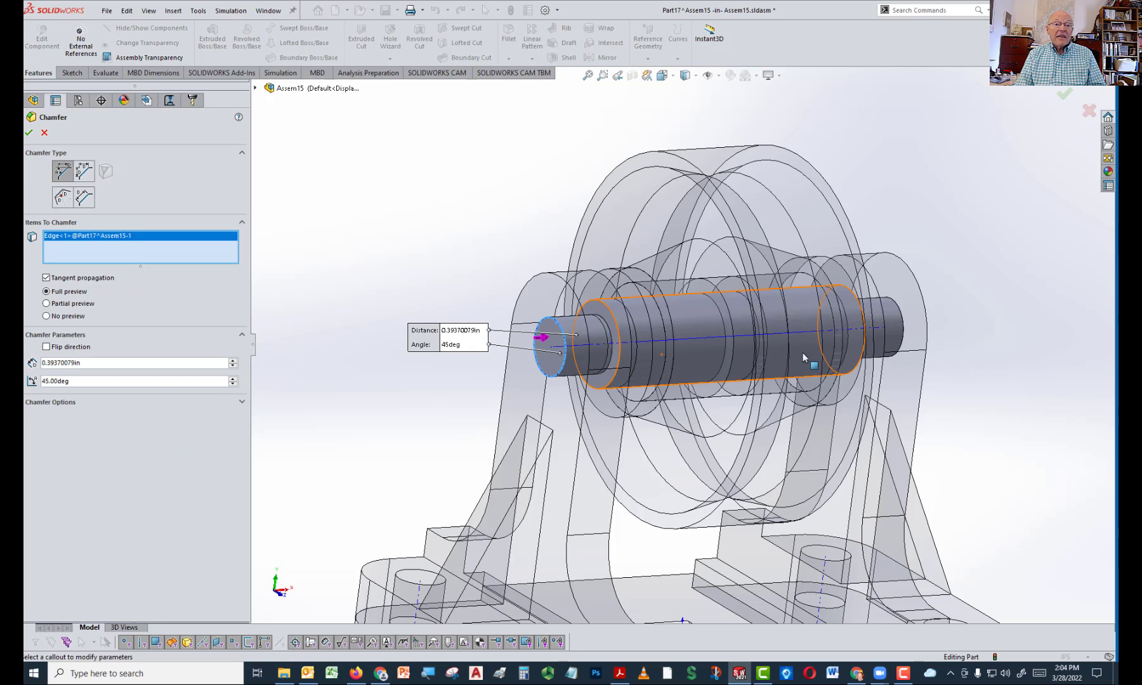
pyautogui.moveTo(804, 358); pyautogui.dragTo(706, 359, button='middle')
pyautogui.moveTo(866, 327); pyautogui.dragTo(943, 313, button='middle')
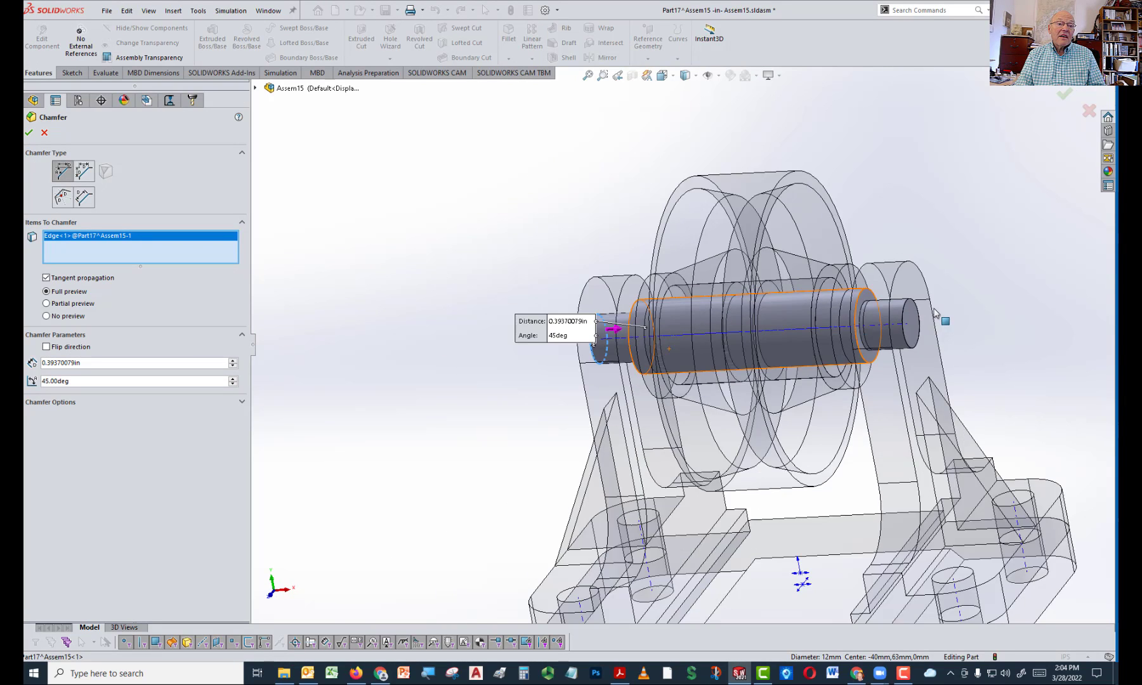
pyautogui.scroll(-5, 843, 305)
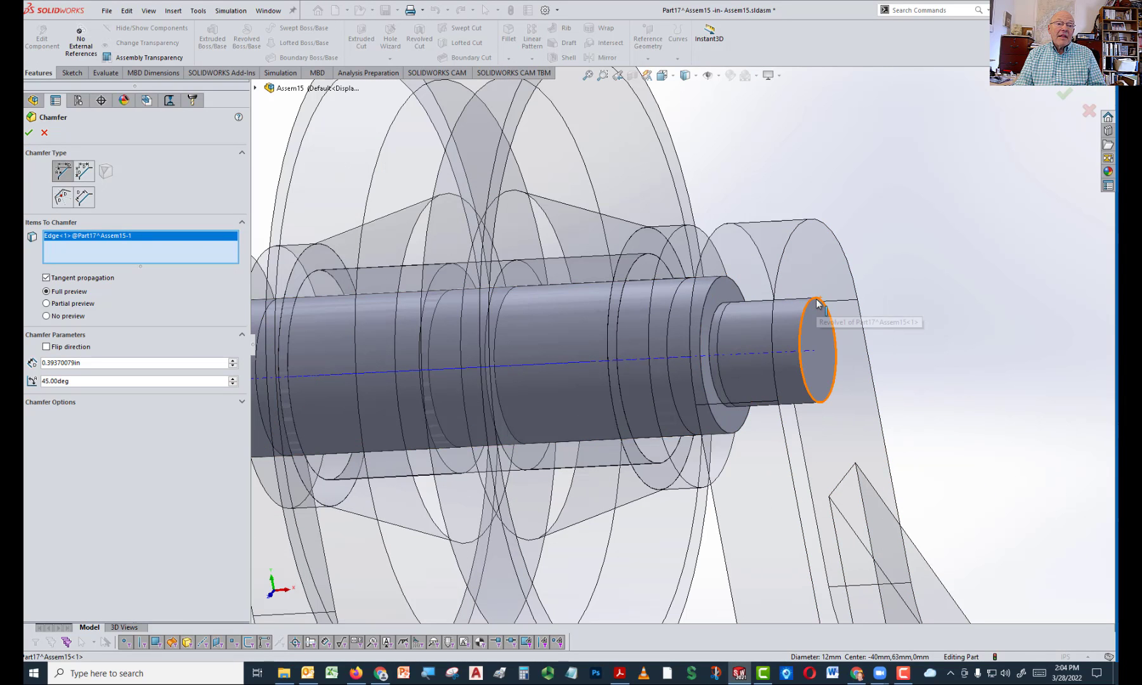
pyautogui.click(832, 331)
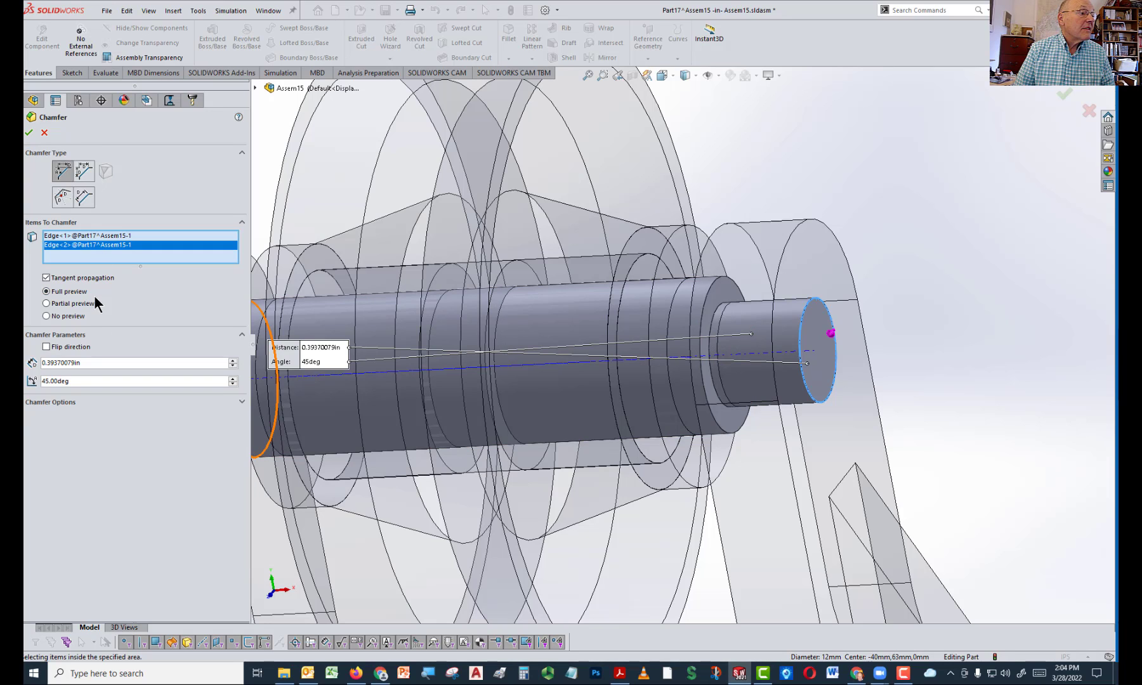
pyautogui.doubleClick(49, 369)
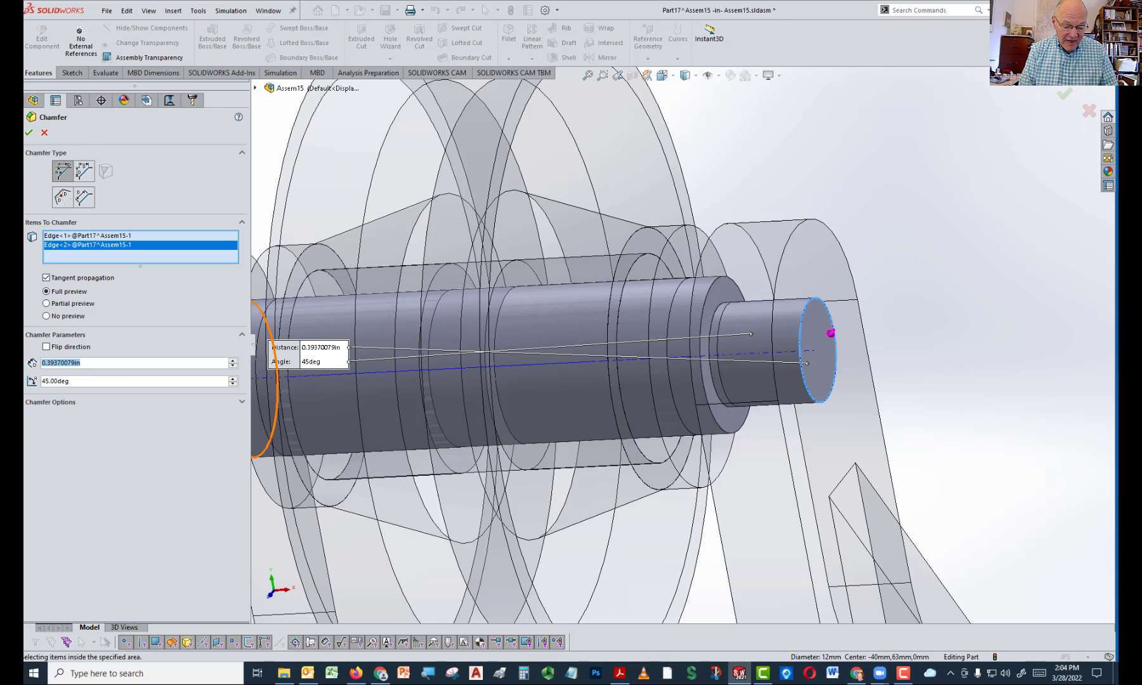
pyautogui.write('1.5mm')
pyautogui.press('Return')
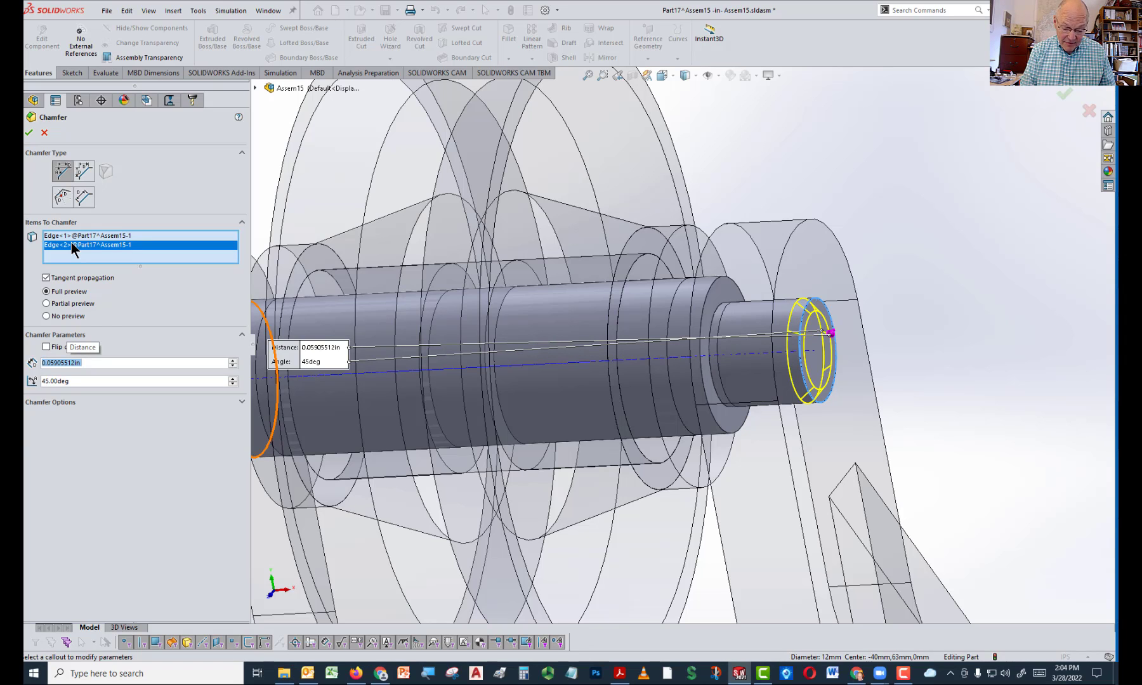
pyautogui.write('1mm')
pyautogui.press('Return')
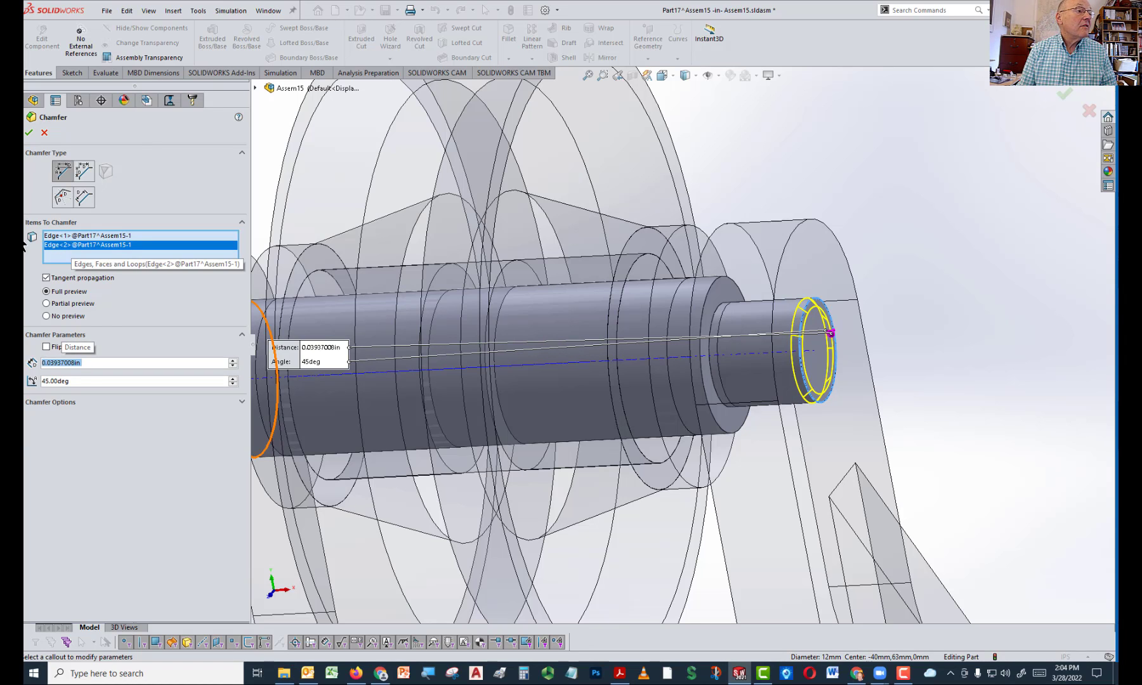
pyautogui.click(29, 134)
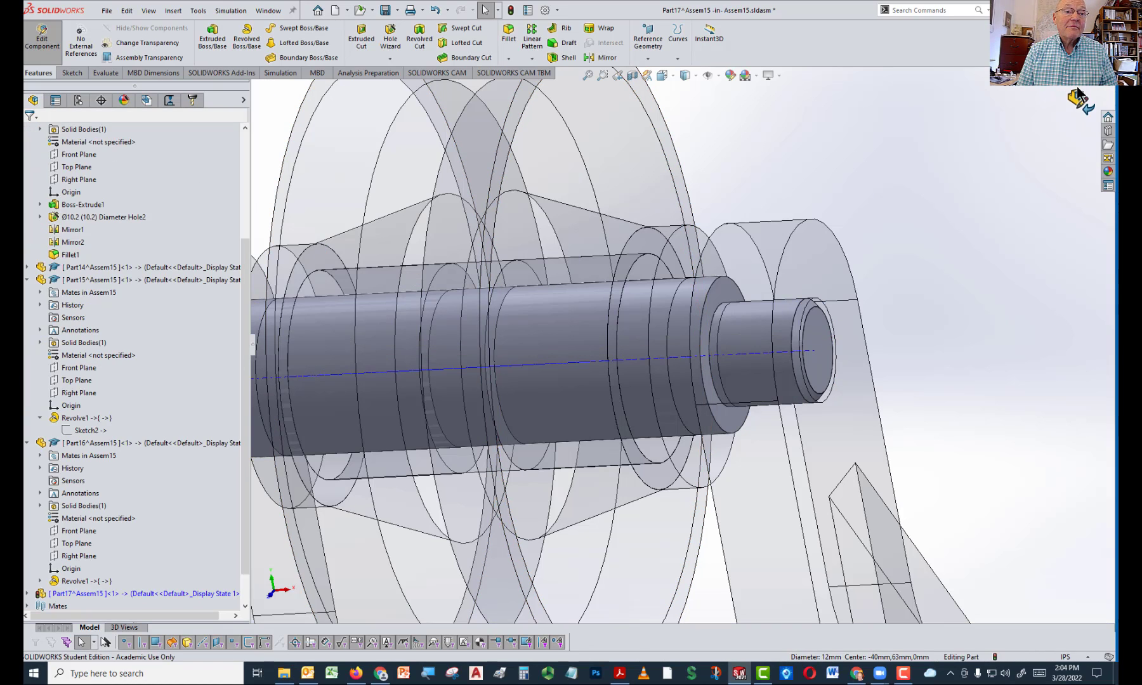
pyautogui.click(1079, 97)
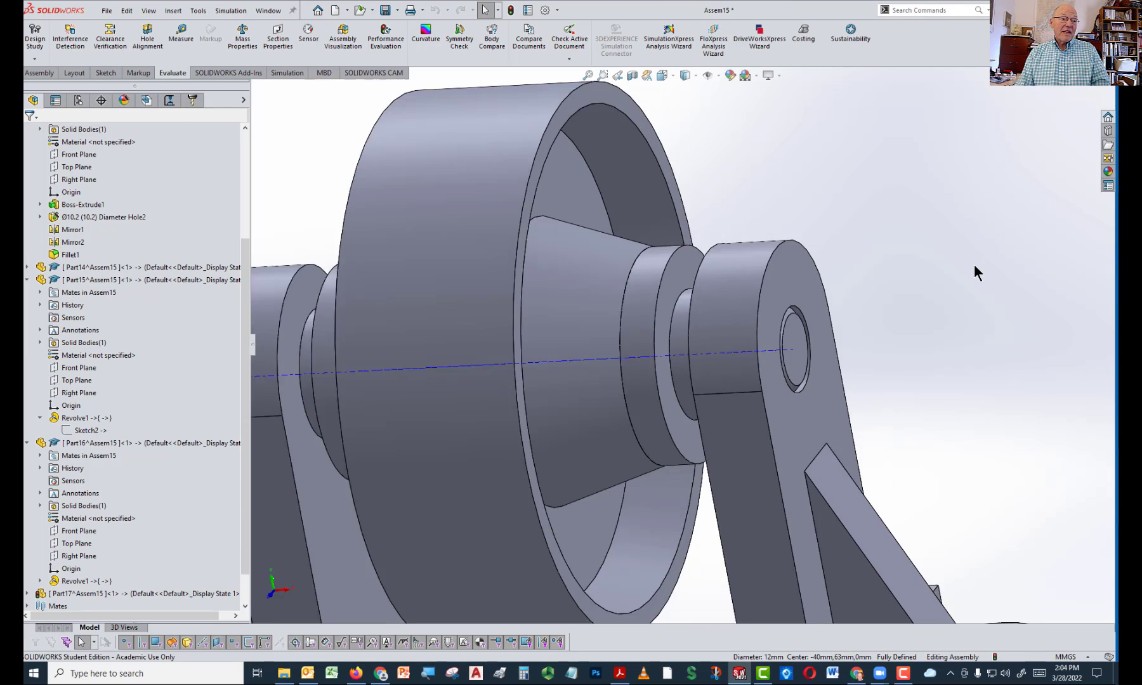
# Inspect the whole assembly from the front and from an oblique angle
pyautogui.scroll(4, 975, 264)
pyautogui.moveTo(908, 290); pyautogui.dragTo(918, 236, button='middle')
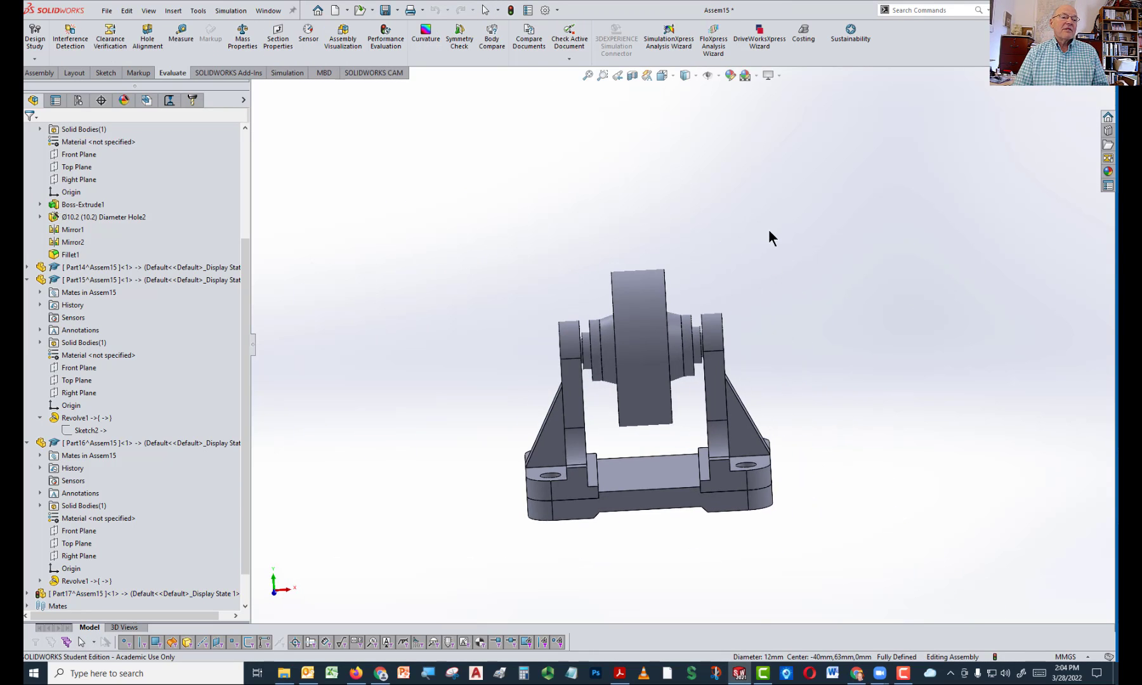
pyautogui.scroll(-3, 768, 229)
pyautogui.press('space')
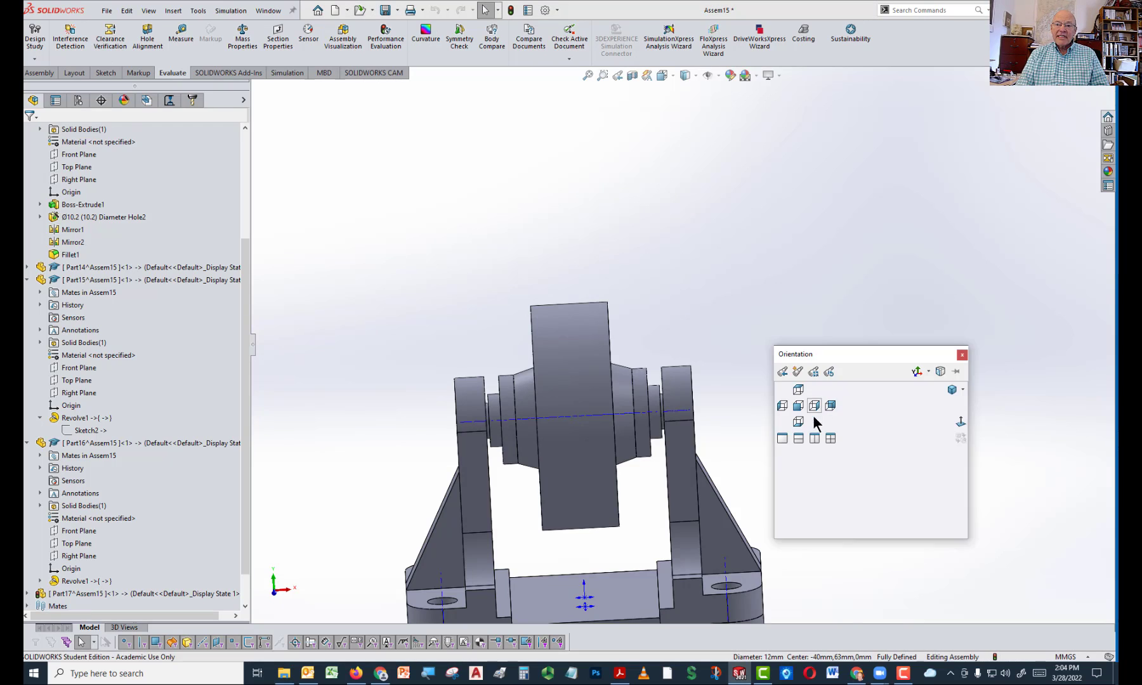
pyautogui.click(800, 406)
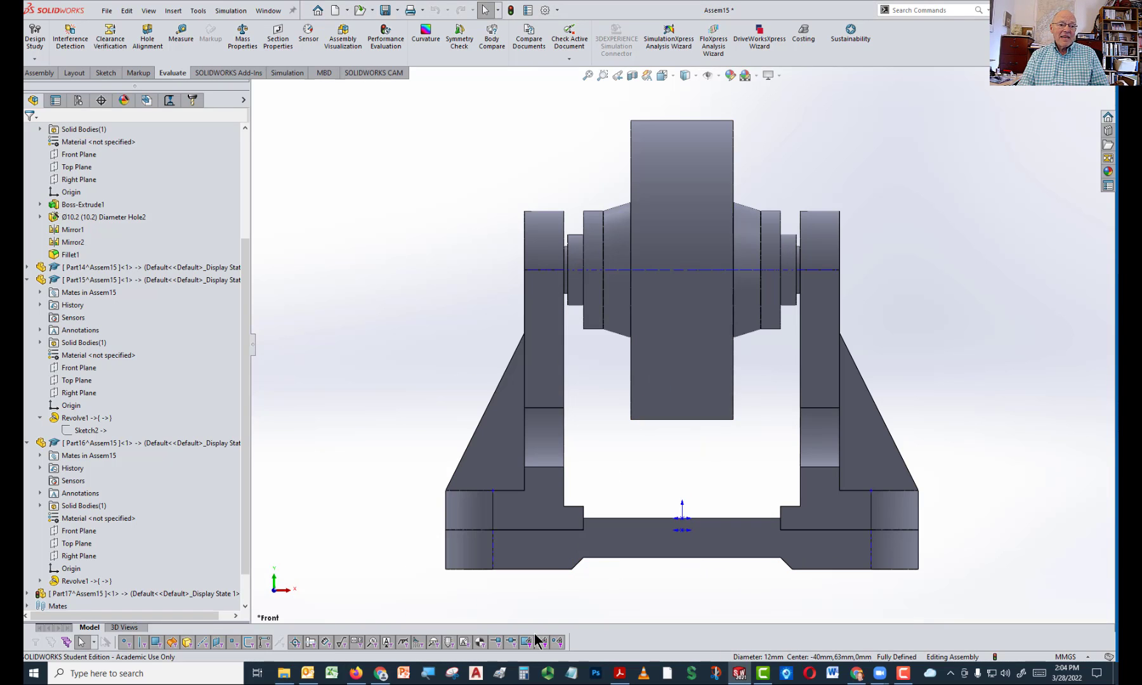
pyautogui.moveTo(610, 586); pyautogui.dragTo(662, 622, button='middle')
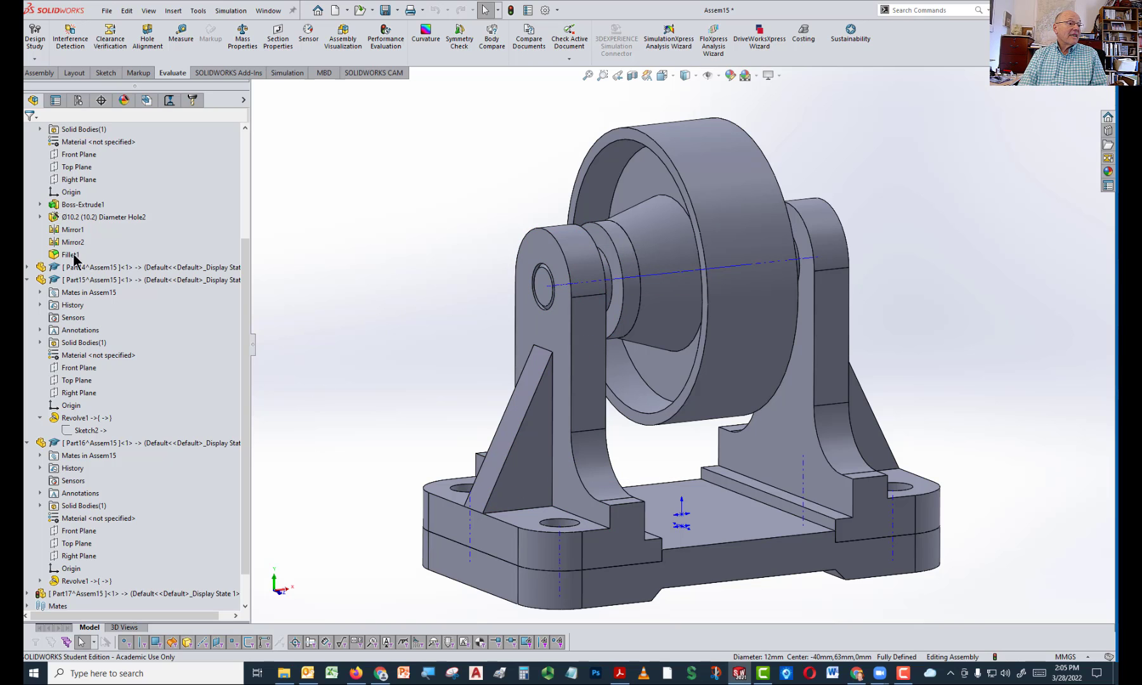
# Edit the bottom plate in context and open the profile sketch of its base extrusion
pyautogui.scroll(4, 88, 219)
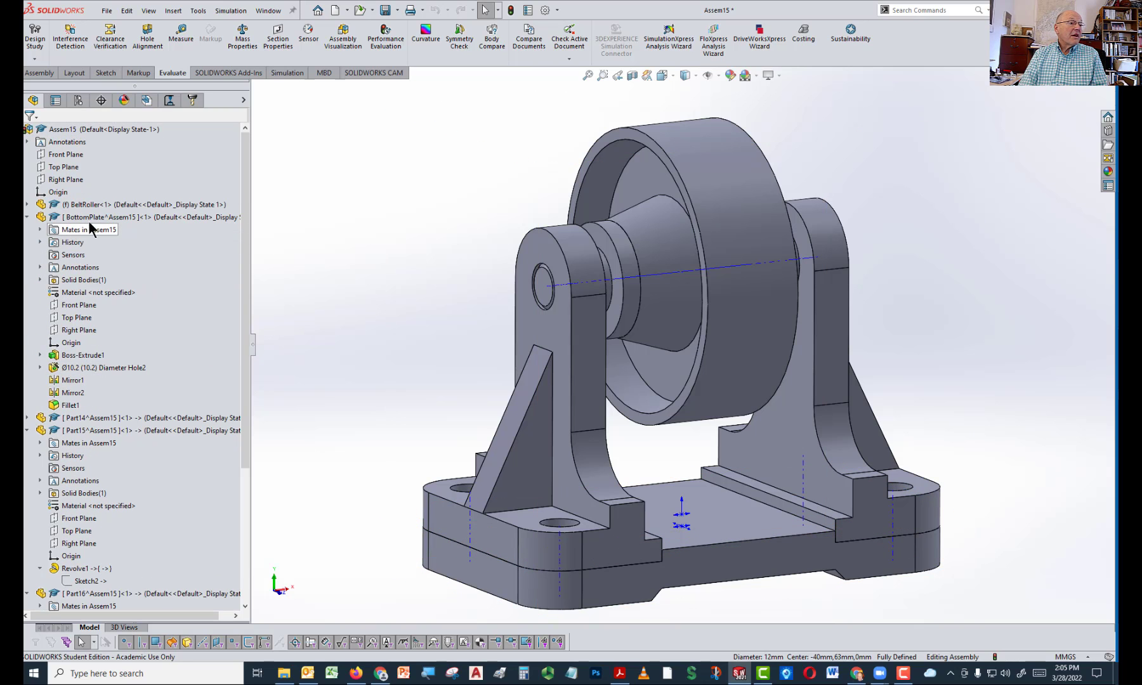
pyautogui.rightClick(108, 218)
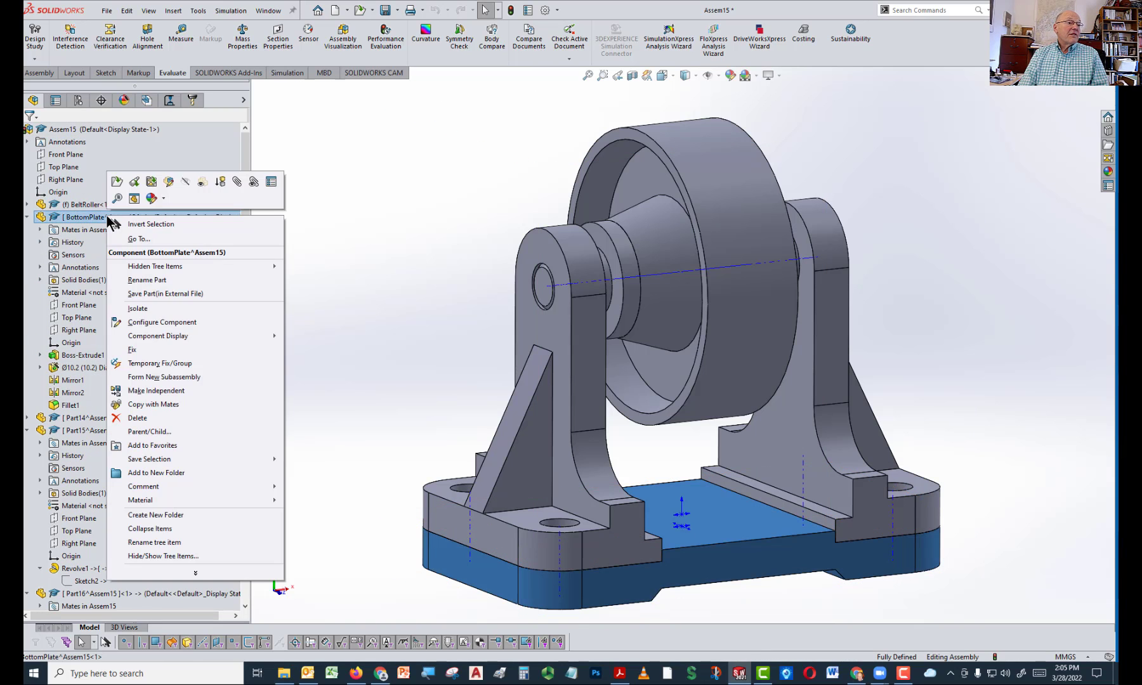
pyautogui.click(167, 184)
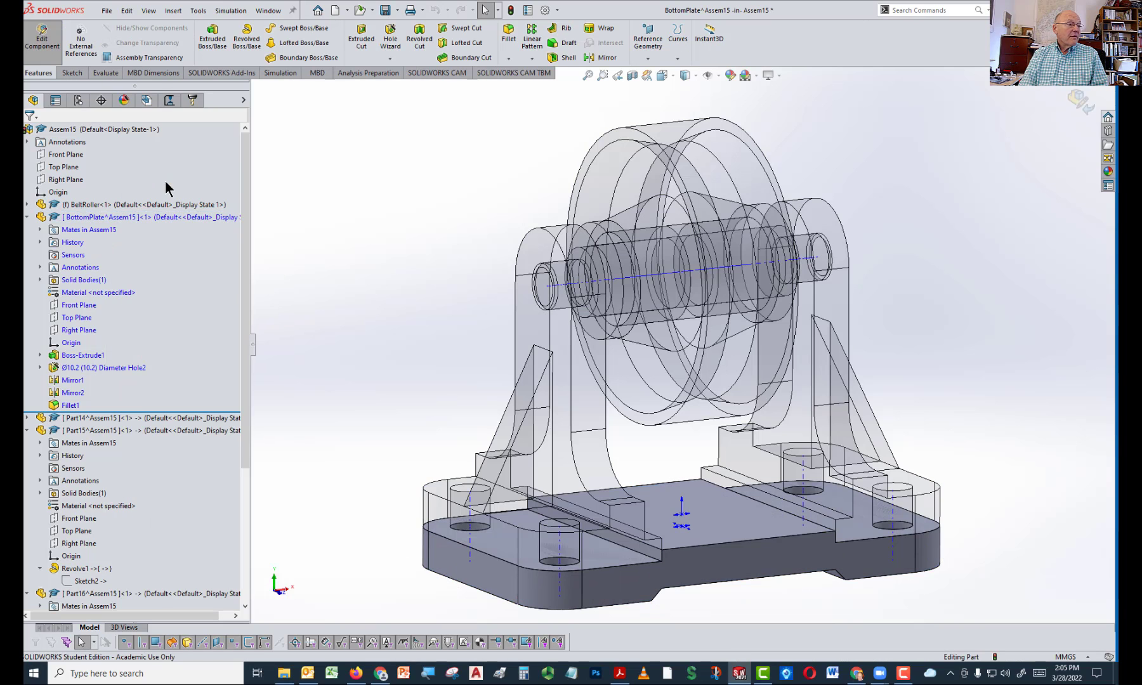
pyautogui.click(40, 355)
pyautogui.rightClick(75, 369)
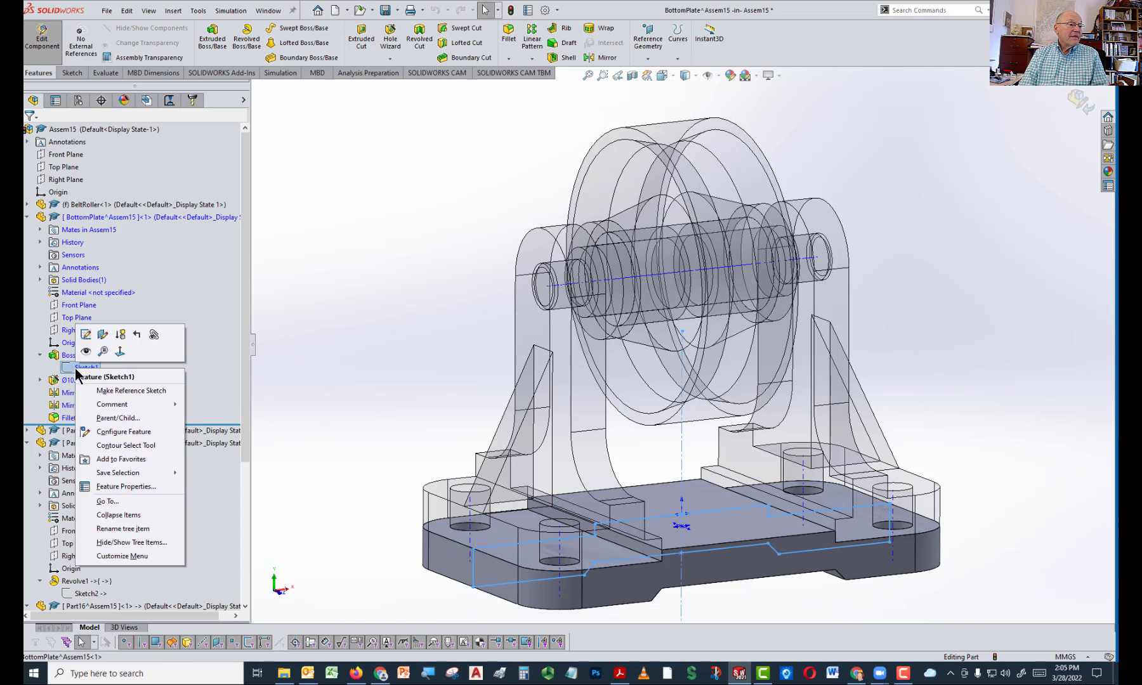
pyautogui.click(86, 334)
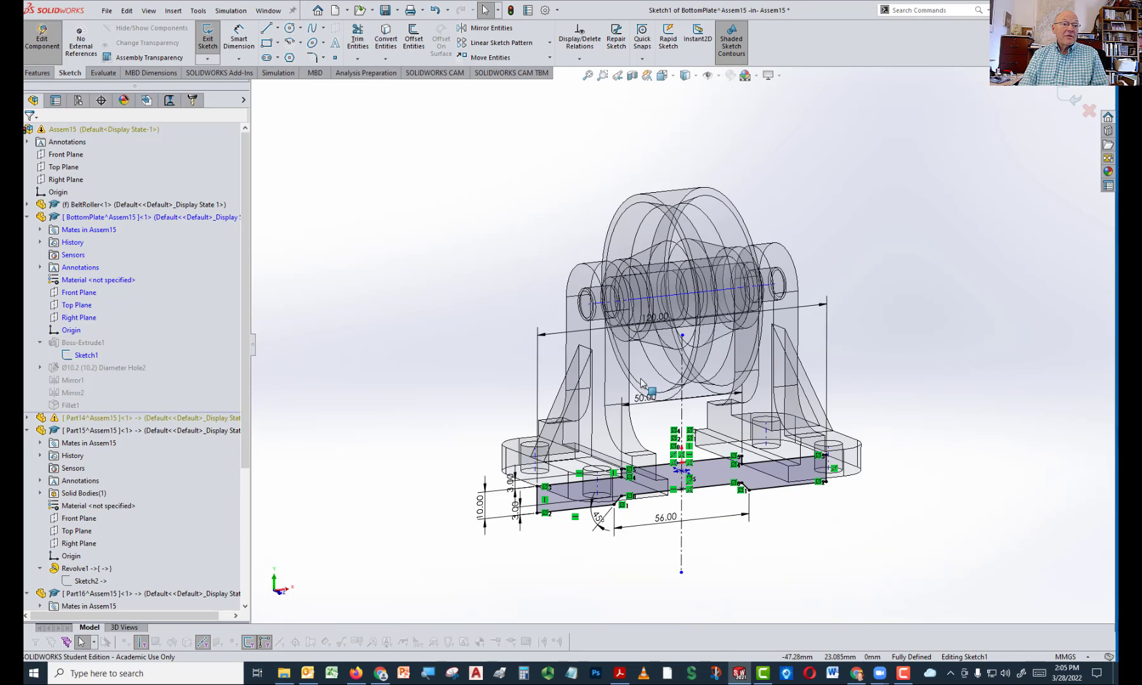
# Set the bottom plate's overall length to 200 mm, close the sketch and return to editing the assembly
pyautogui.doubleClick(653, 317)
pyautogui.write('200')
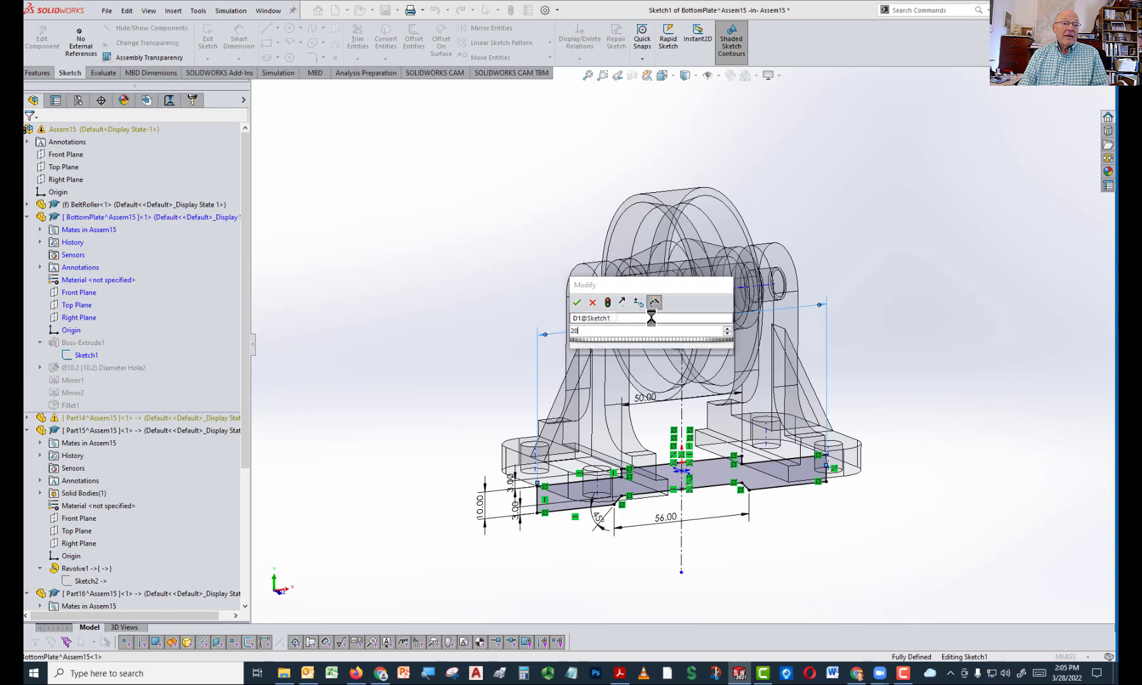
pyautogui.press('Return')
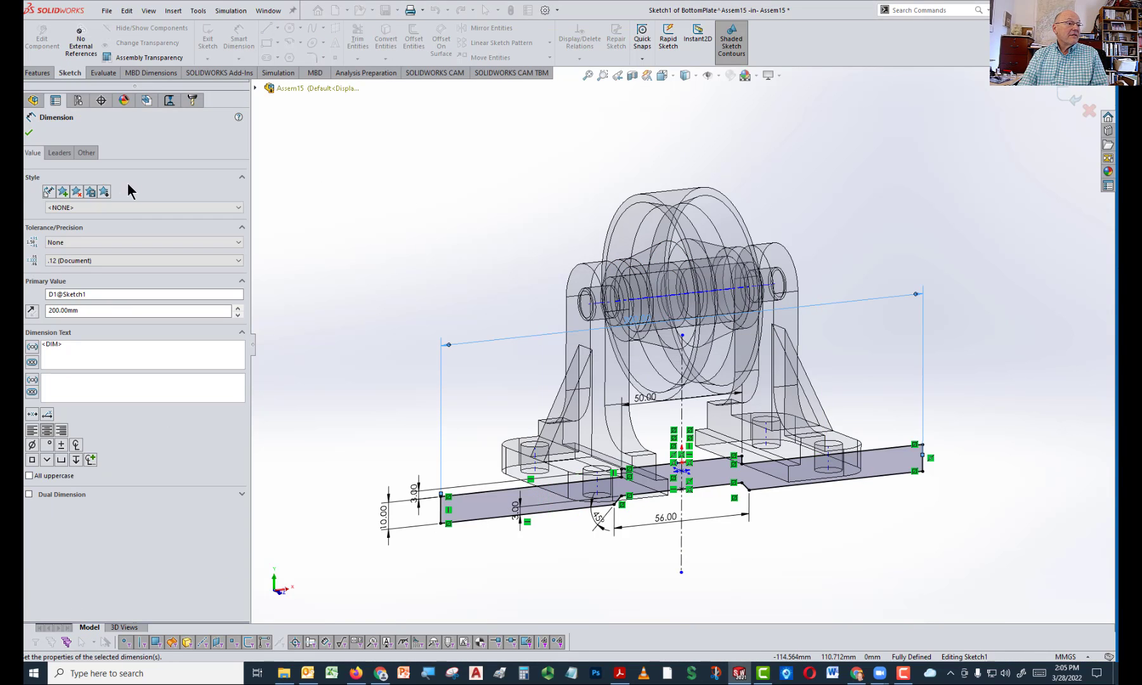
pyautogui.click(28, 132)
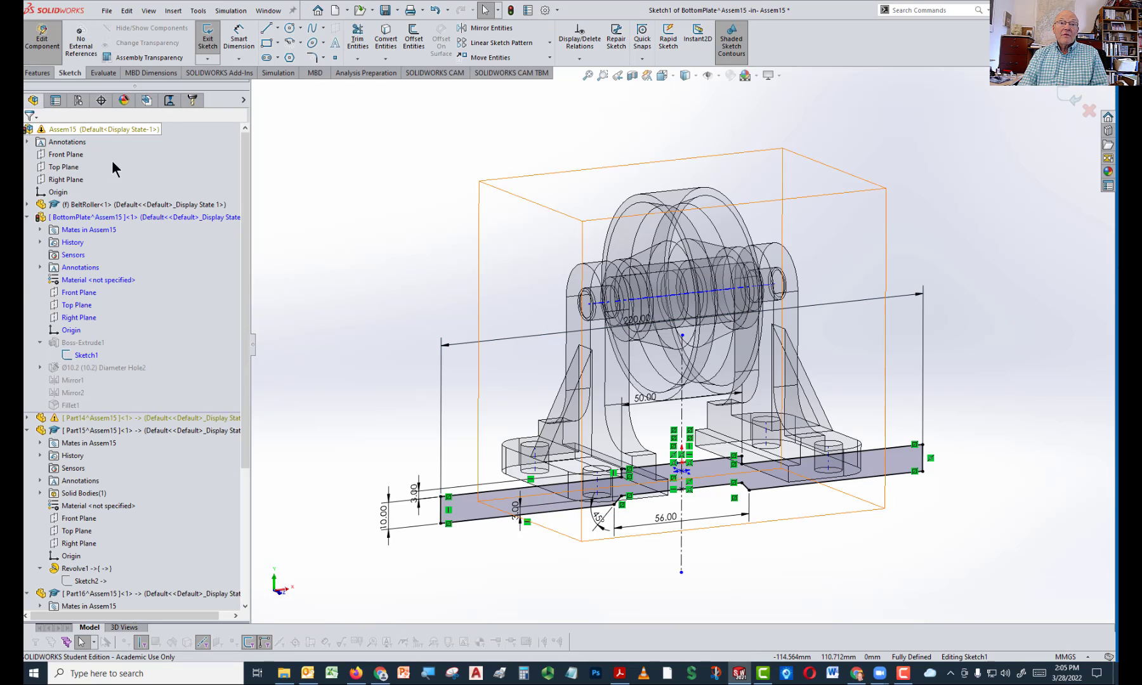
pyautogui.click(1079, 99)
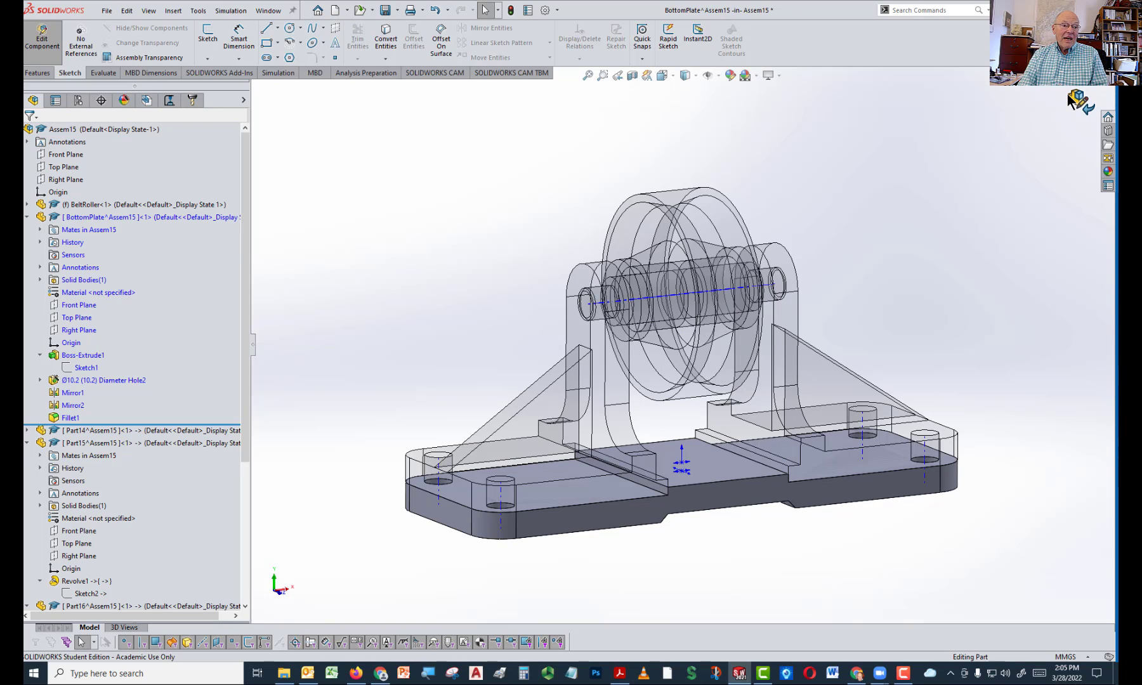
pyautogui.click(1079, 98)
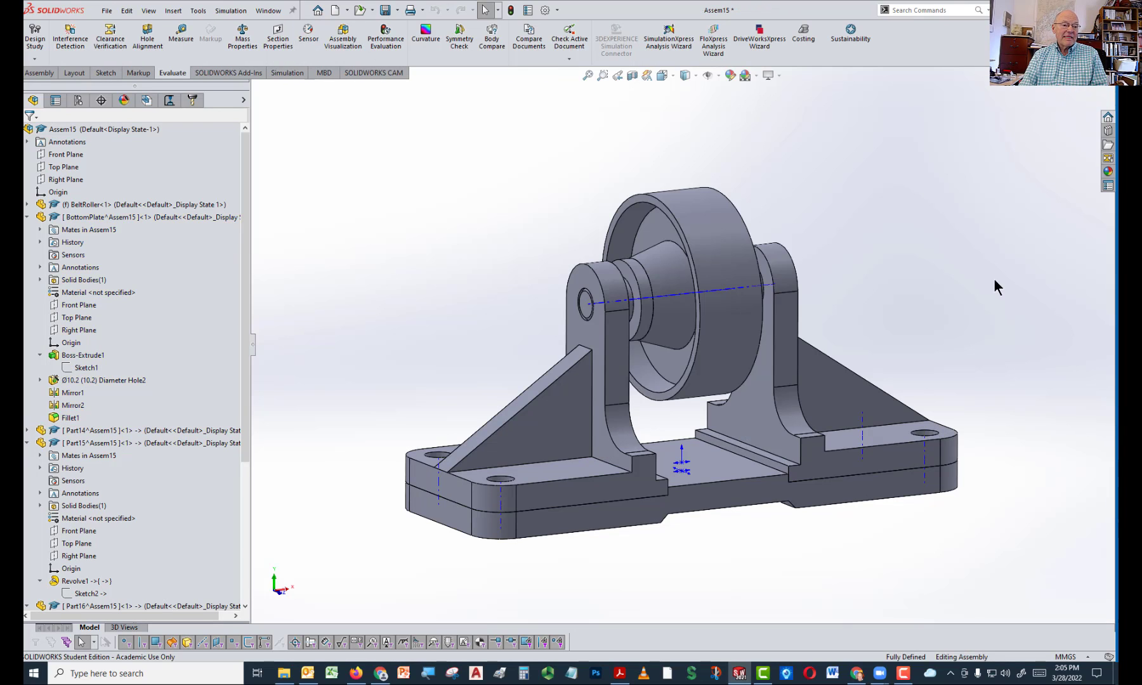
pyautogui.moveTo(906, 542)
pyautogui.mouseDown(button='middle')
pyautogui.moveTo(839, 541)
pyautogui.moveTo(892, 528)
pyautogui.moveTo(885, 570)
pyautogui.moveTo(871, 573)
pyautogui.mouseUp(button='middle')
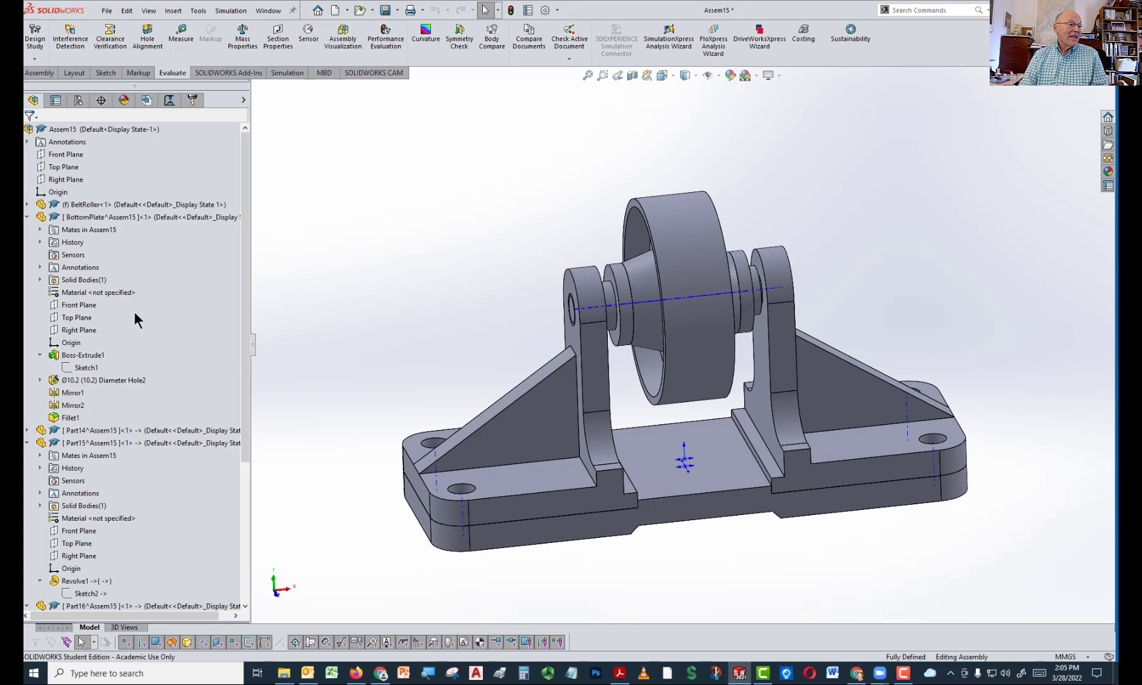
pyautogui.rightClick(84, 369)
pyautogui.click(94, 334)
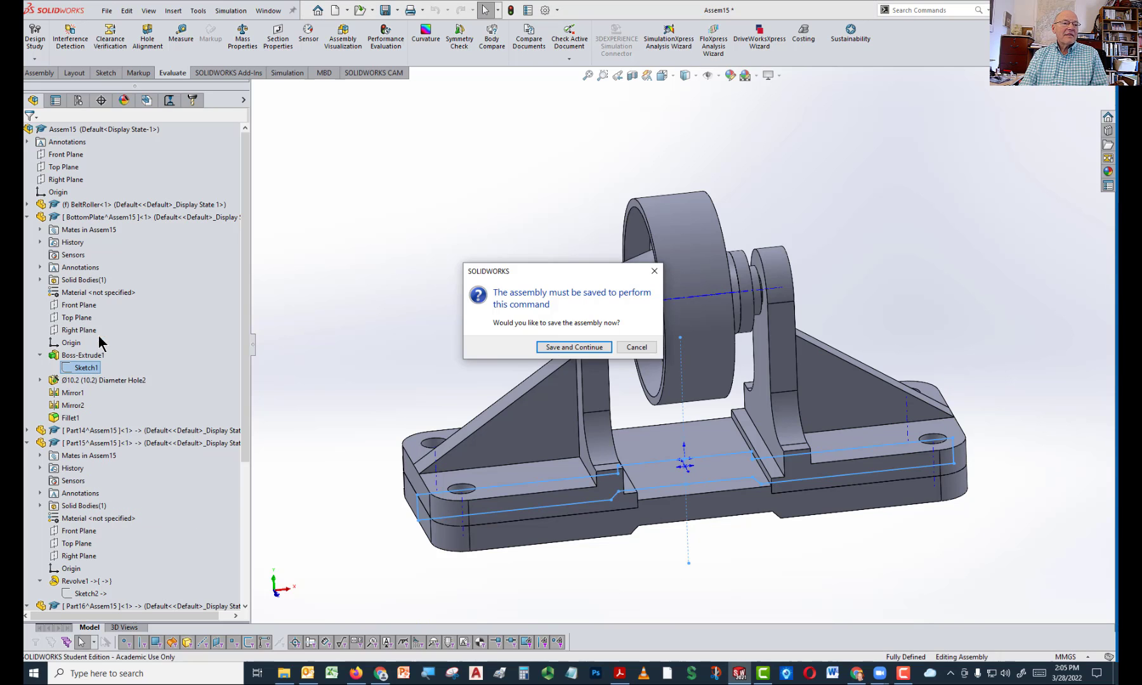
pyautogui.press('Escape')
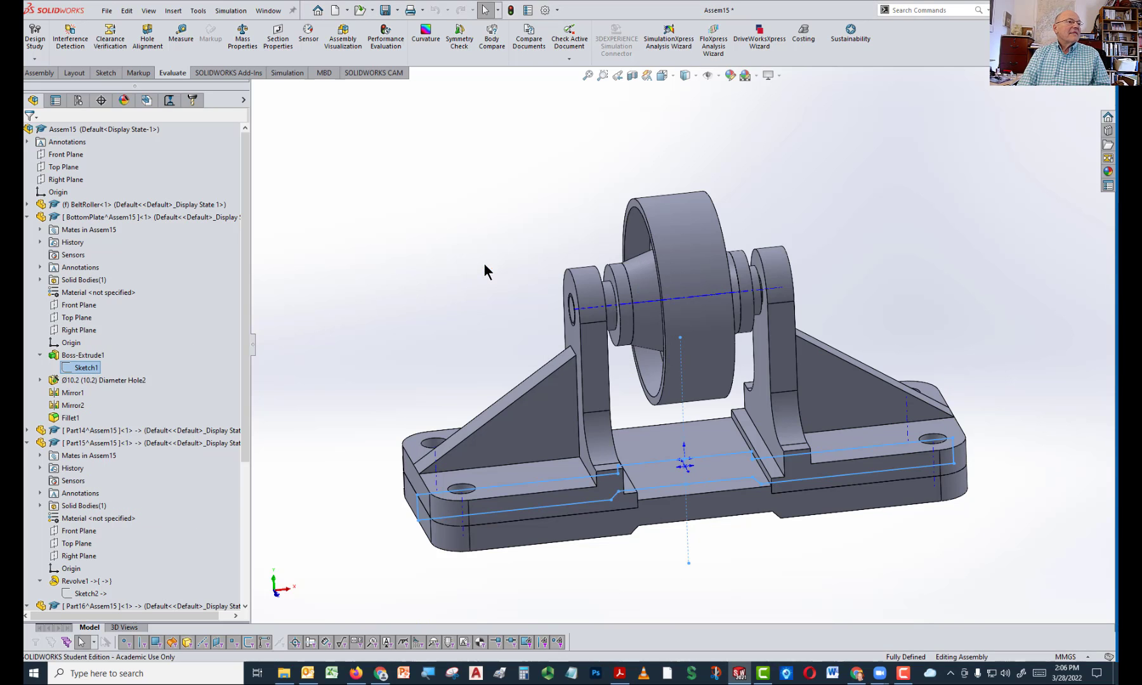
# Save the assembly as Assem15.SLDASM with all modified parts, keeping the virtual components internally inside the assembly
pyautogui.click(107, 11)
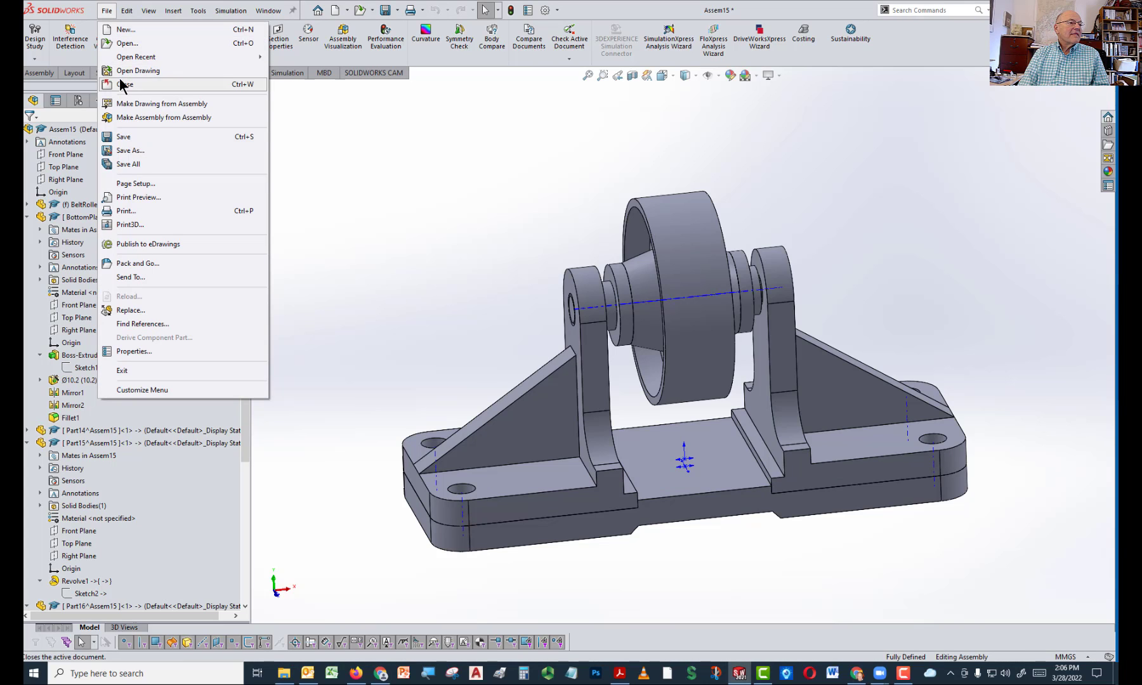
pyautogui.click(126, 141)
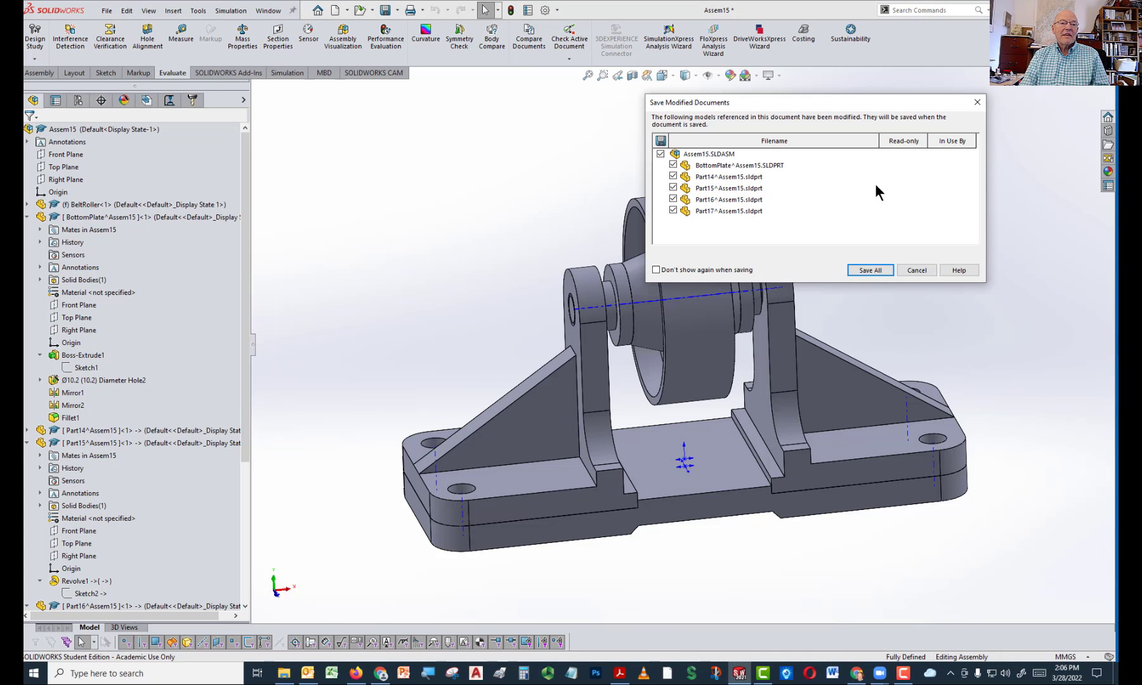
pyautogui.click(877, 272)
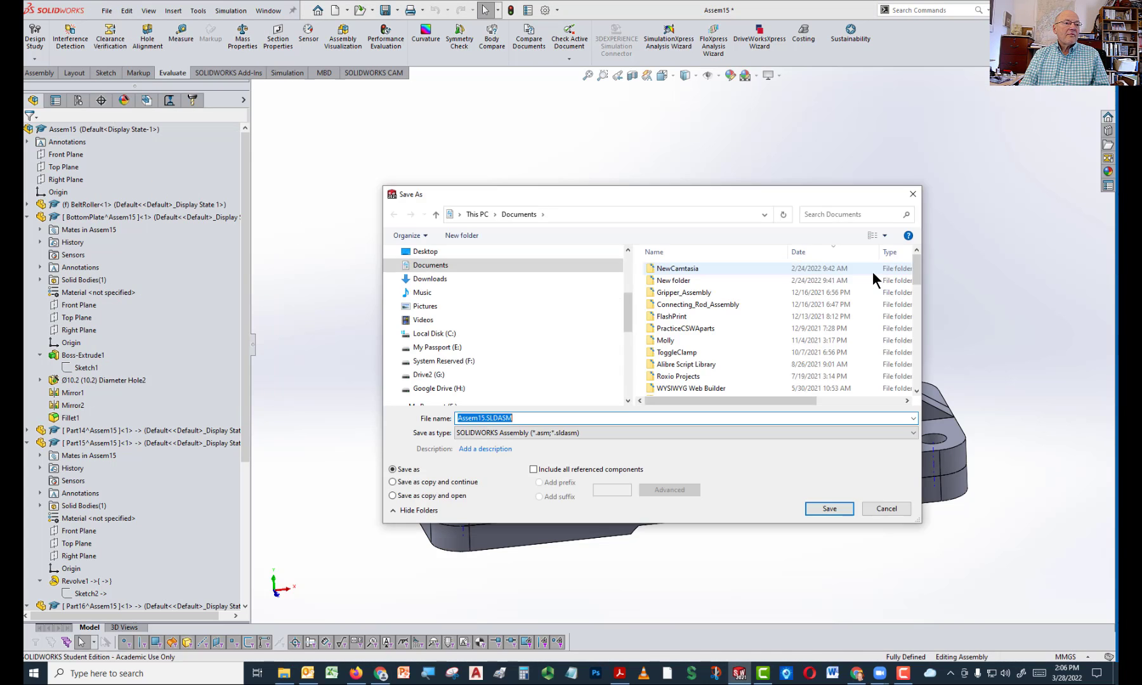
pyautogui.click(830, 508)
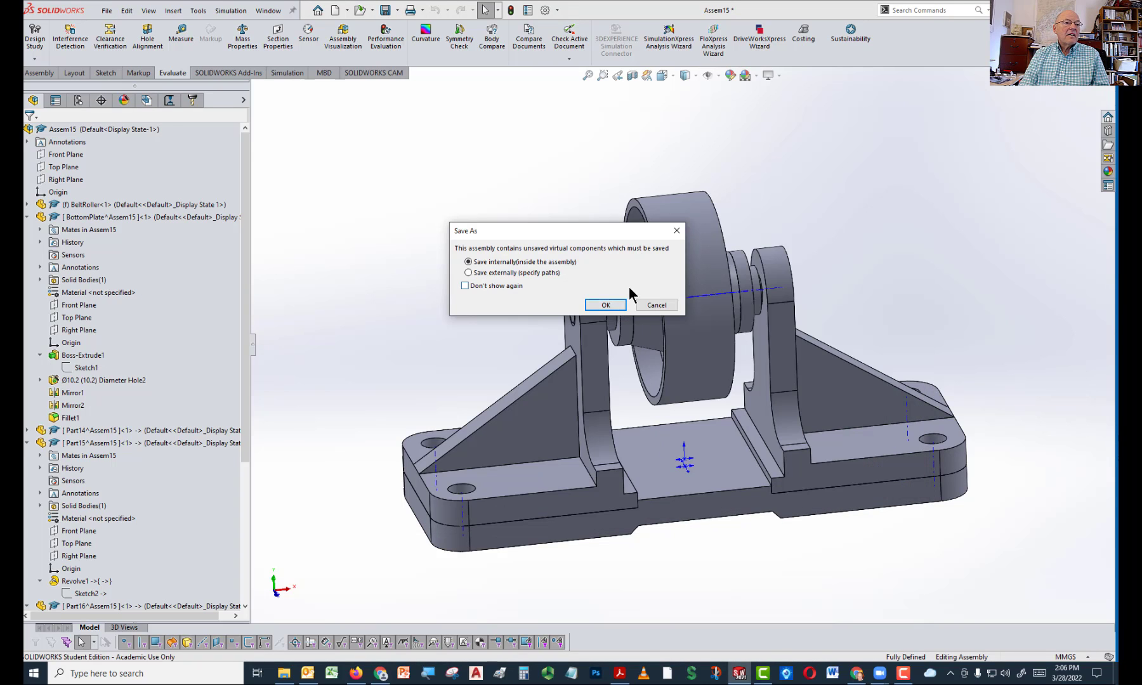
pyautogui.click(607, 305)
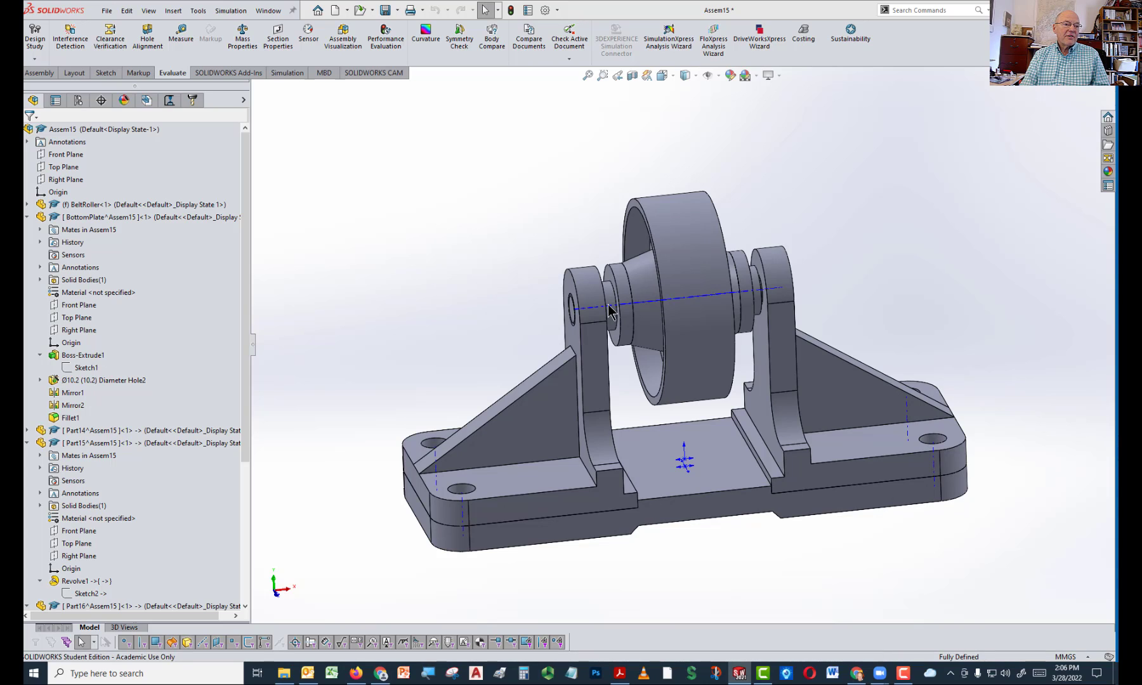
# Edit the bottom plate's base profile sketch, set the raised central section's width to 70 mm and return to editing the assembly
pyautogui.rightClick(85, 368)
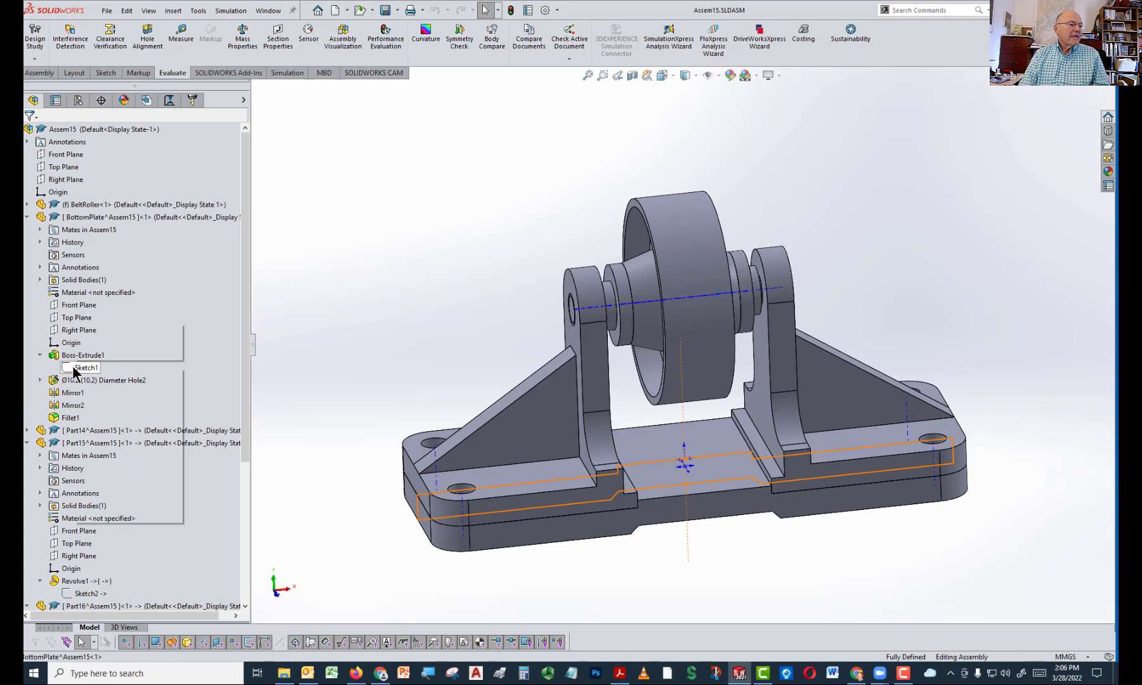
pyautogui.click(81, 335)
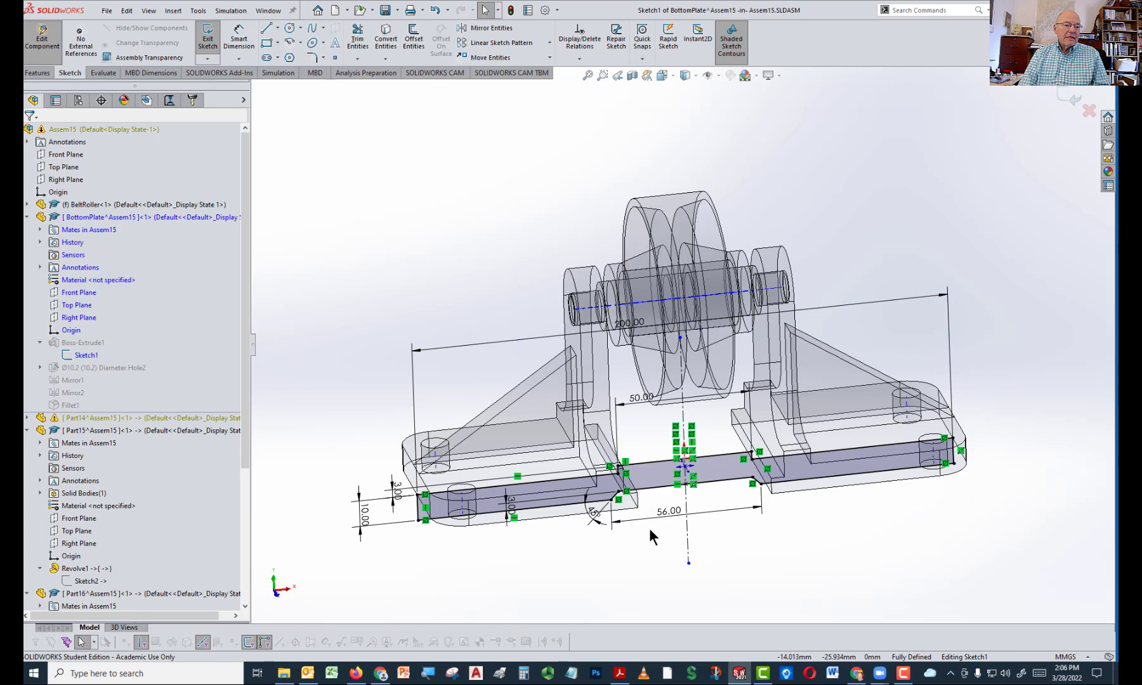
pyautogui.doubleClick(636, 399)
pyautogui.write('60')
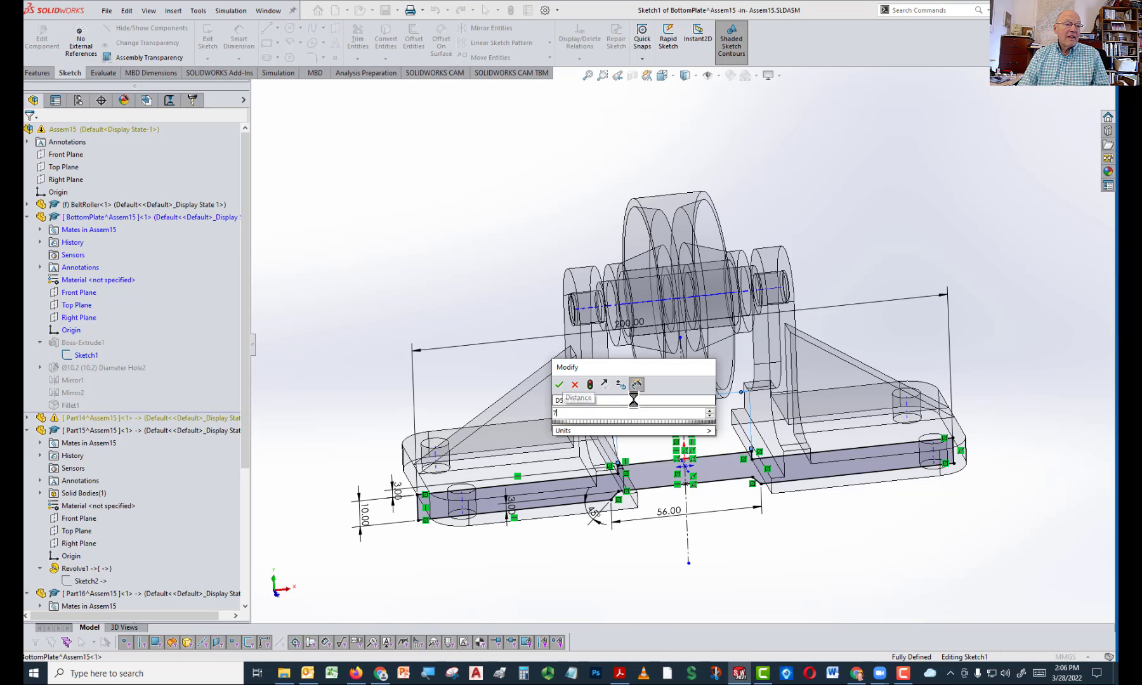
pyautogui.press('Return')
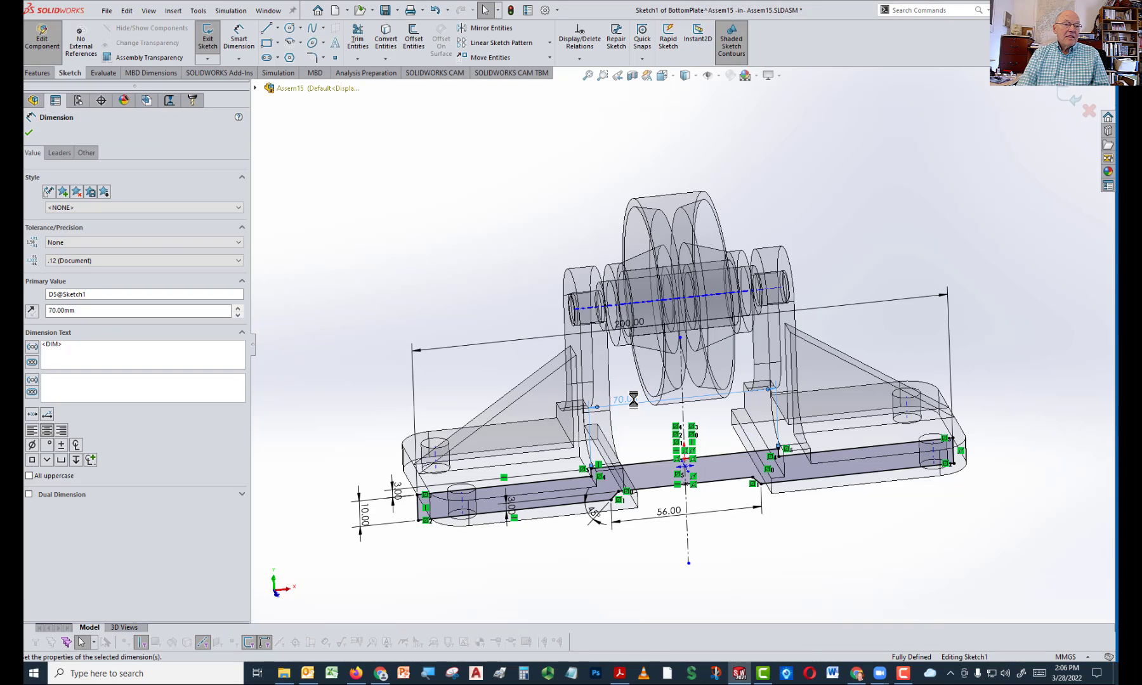
pyautogui.click(1071, 96)
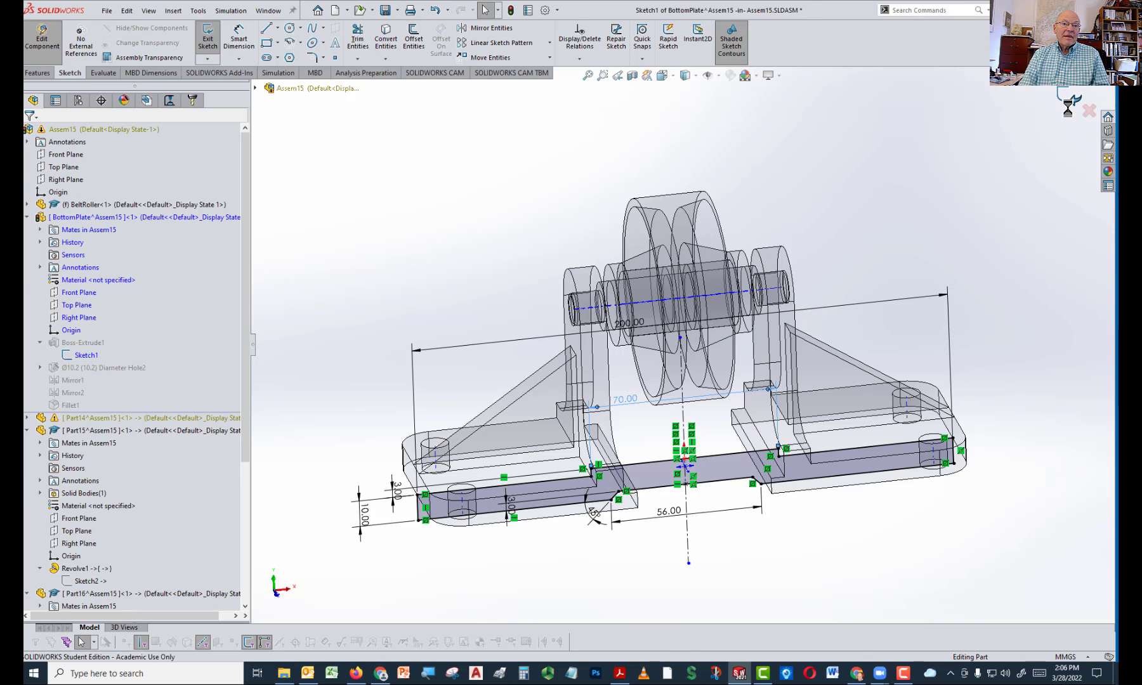
pyautogui.click(1079, 99)
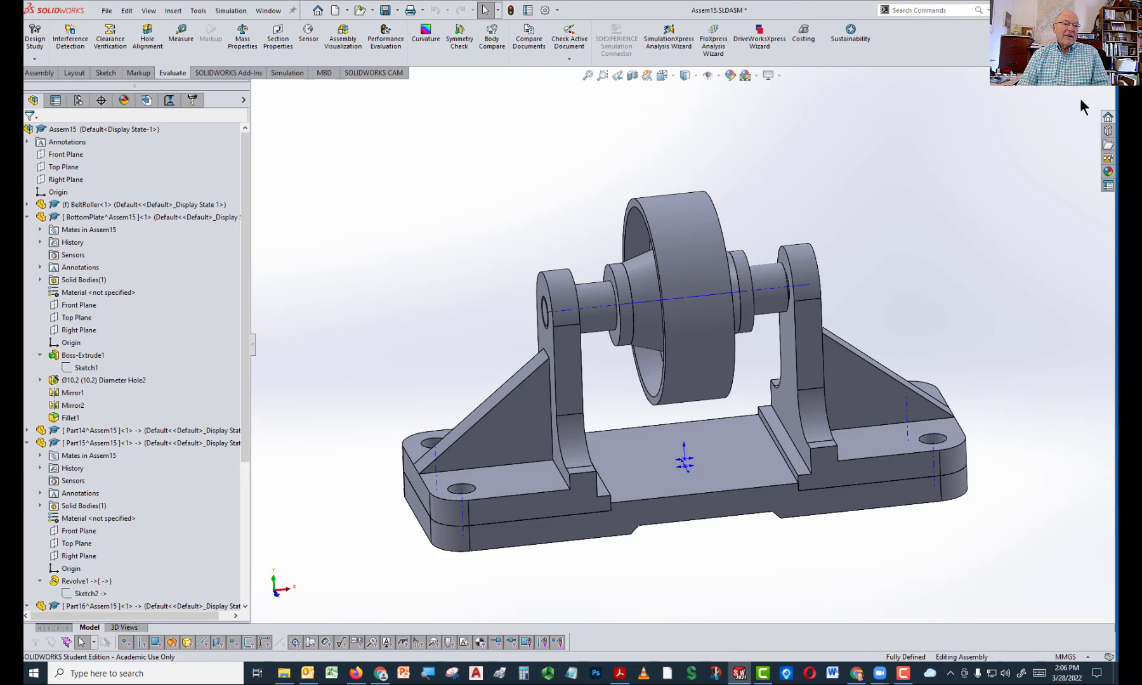
# Inspect the brackets, shaft and roller spacing of the assembly from the front and from oblique angles
pyautogui.moveTo(747, 546); pyautogui.dragTo(832, 568, button='middle')
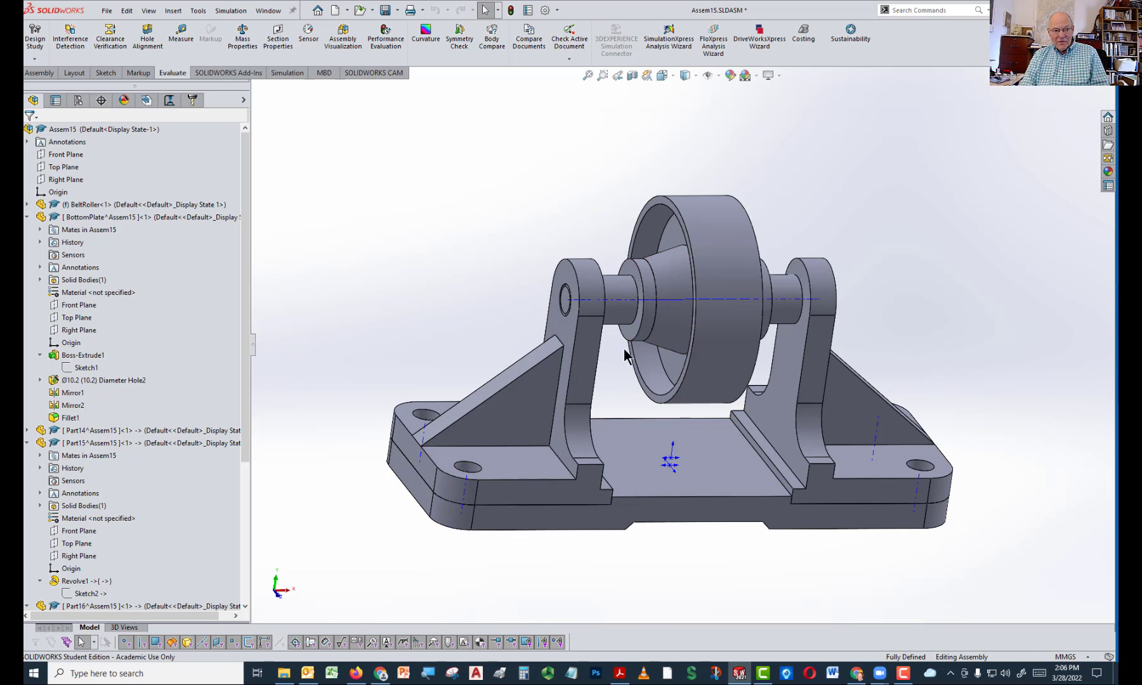
pyautogui.moveTo(641, 356); pyautogui.dragTo(621, 381, button='middle')
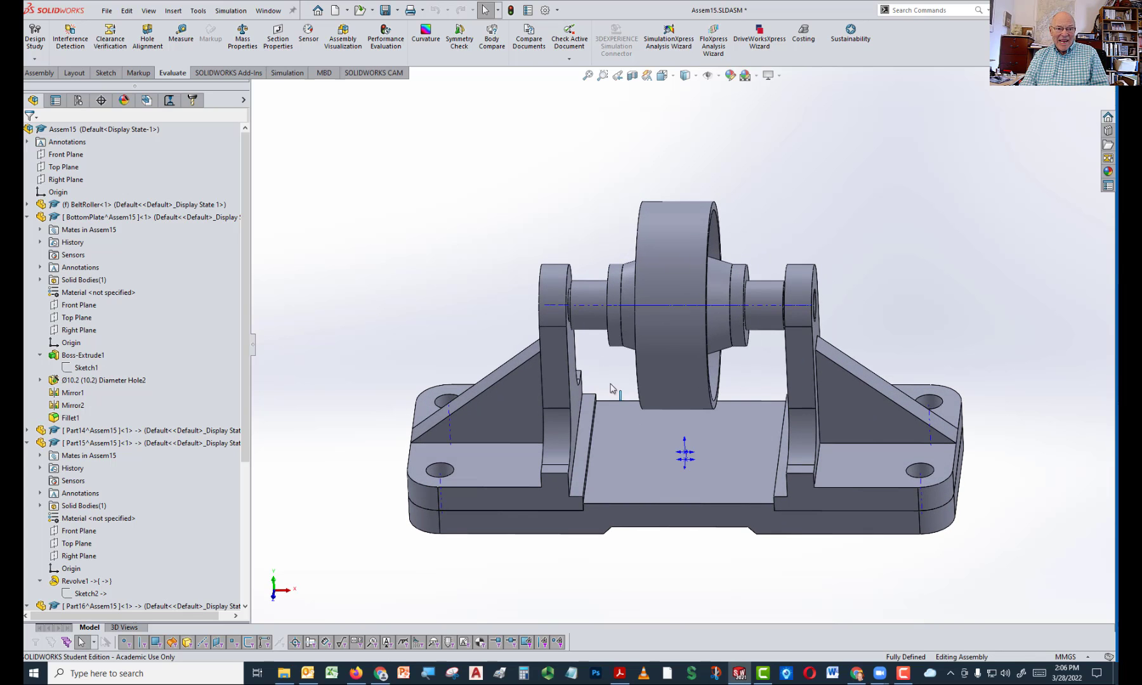
pyautogui.scroll(-3, 730, 314)
pyautogui.moveTo(598, 338); pyautogui.dragTo(599, 232, button='middle')
pyautogui.scroll(3, 701, 345)
pyautogui.scroll(4, 700, 347)
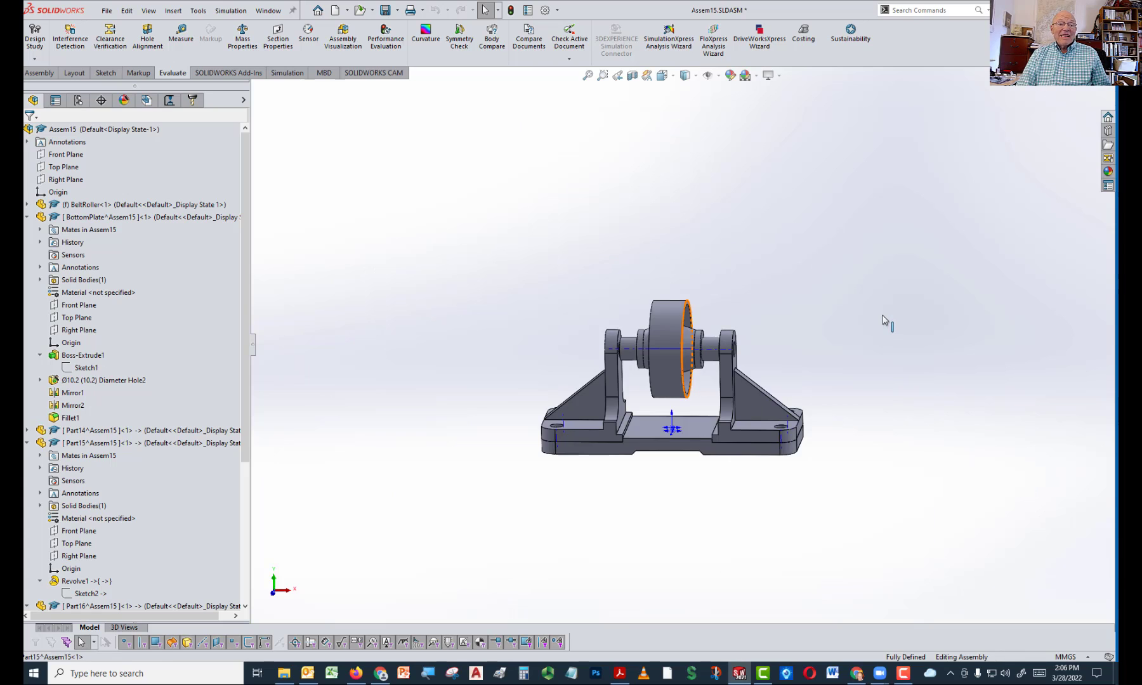
pyautogui.press('space')
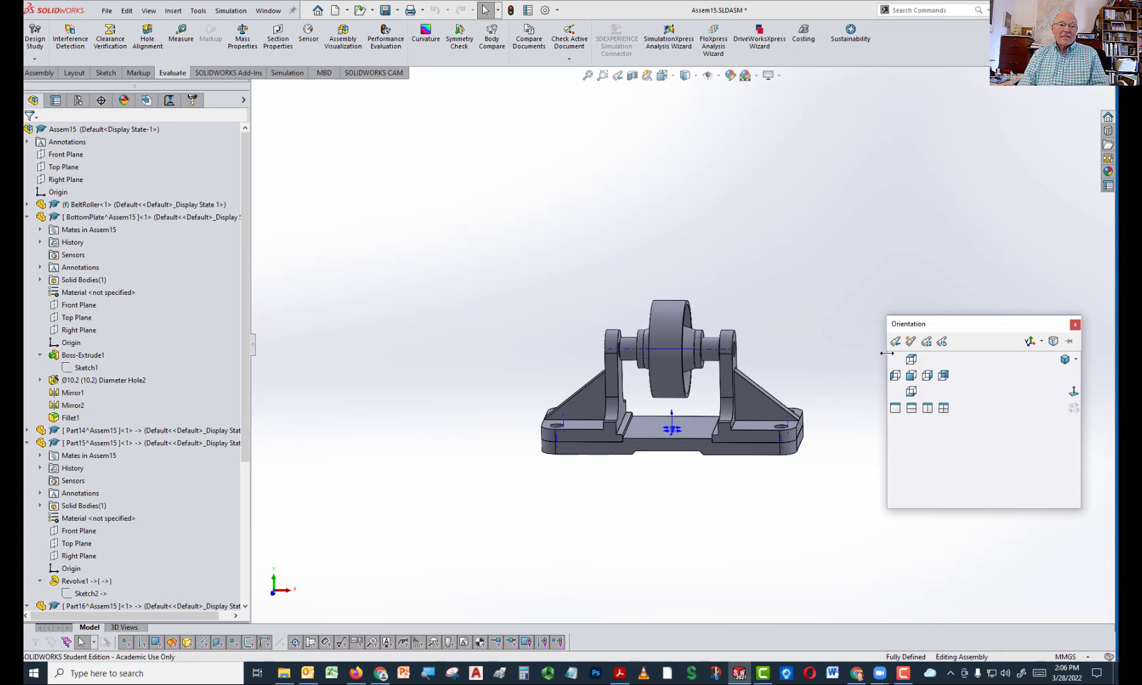
pyautogui.click(911, 374)
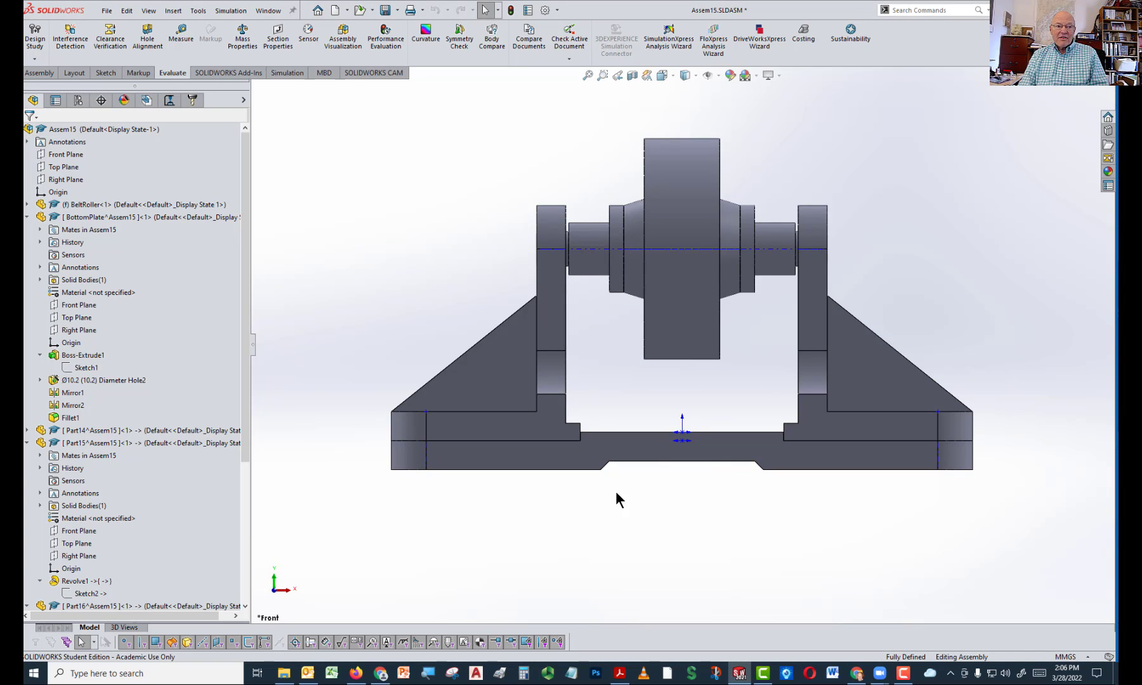
pyautogui.moveTo(762, 279); pyautogui.dragTo(795, 320, button='middle')
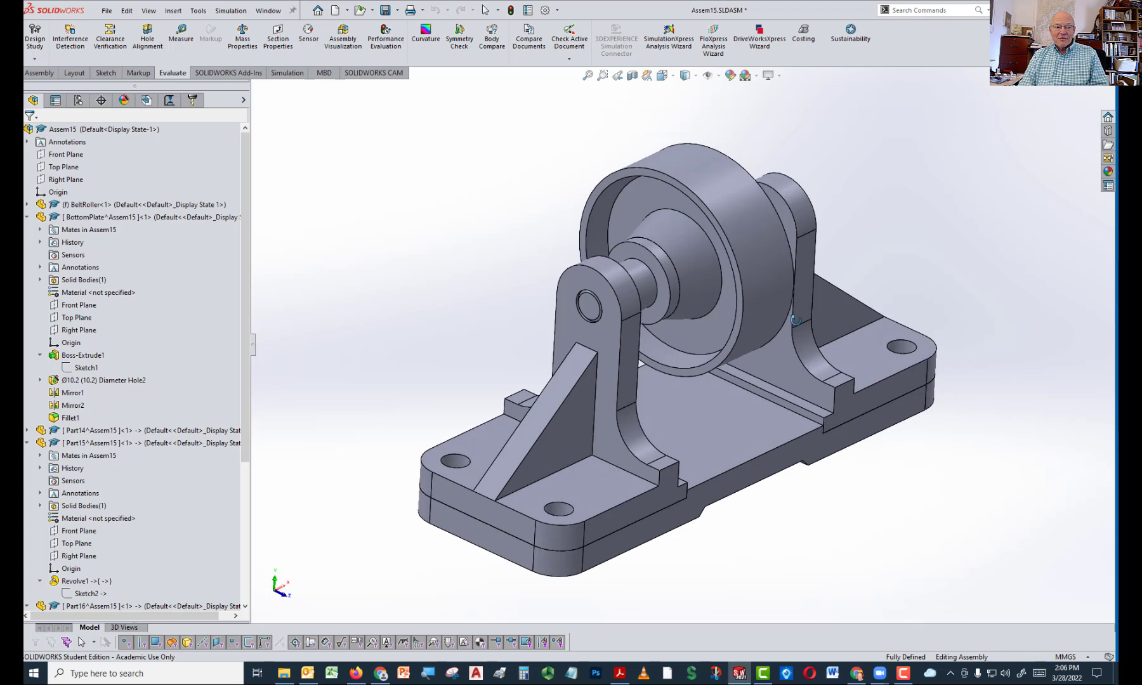
pyautogui.scroll(-3, 673, 261)
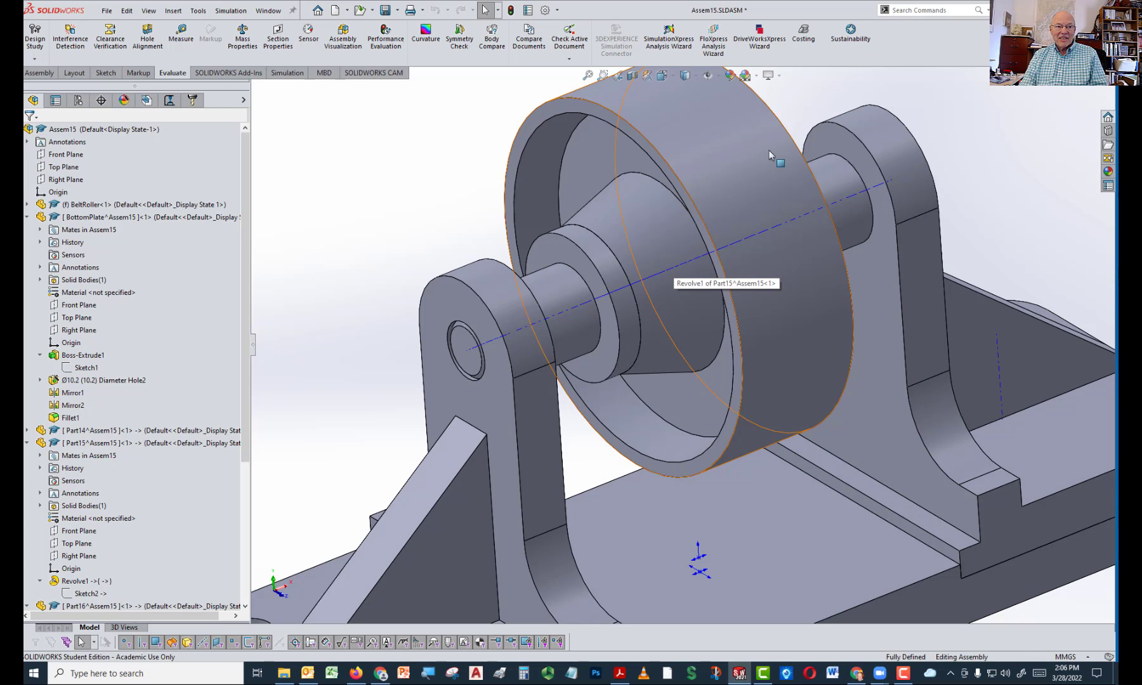
# Edit the roller's revolve sketch in context, set its bore diameter to 20 mm and return to editing the assembly
pyautogui.click(727, 150)
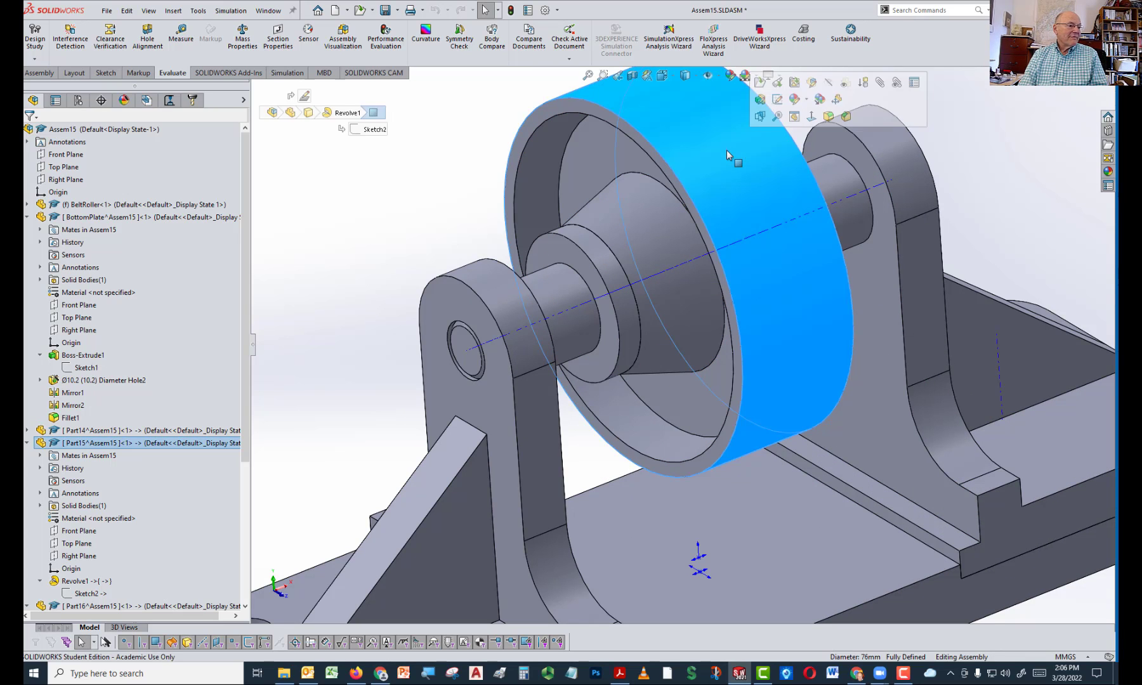
pyautogui.rightClick(91, 596)
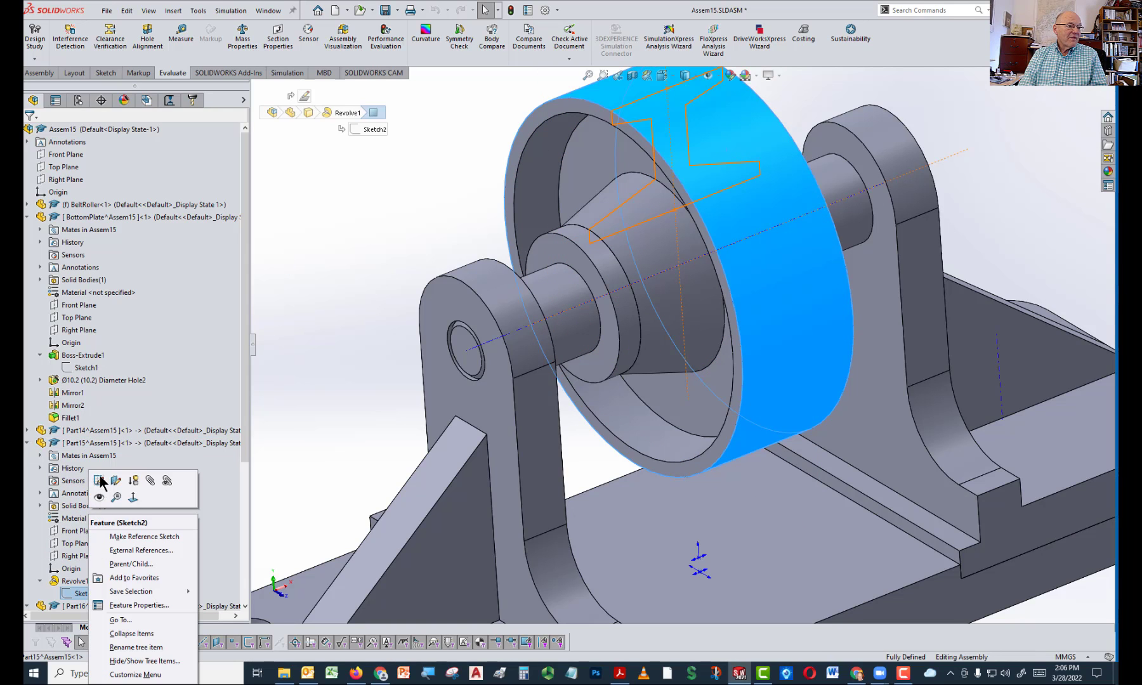
pyautogui.click(99, 481)
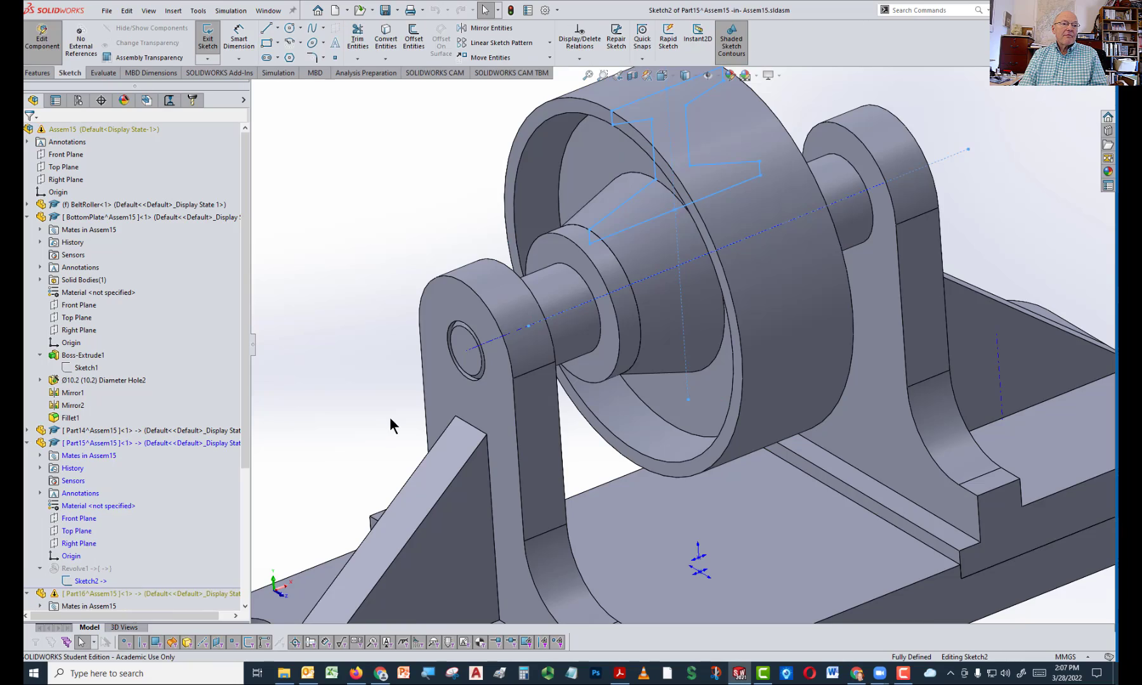
pyautogui.scroll(2, 727, 289)
pyautogui.scroll(-3, 828, 225)
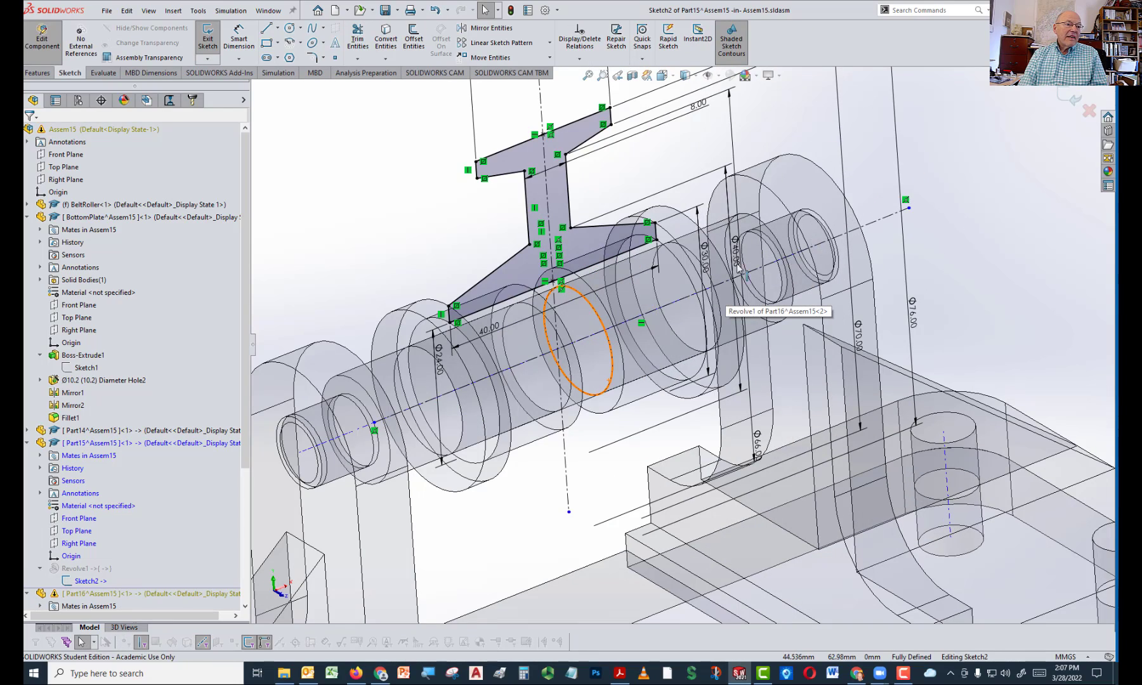
pyautogui.moveTo(500, 326); pyautogui.dragTo(441, 326, button='middle')
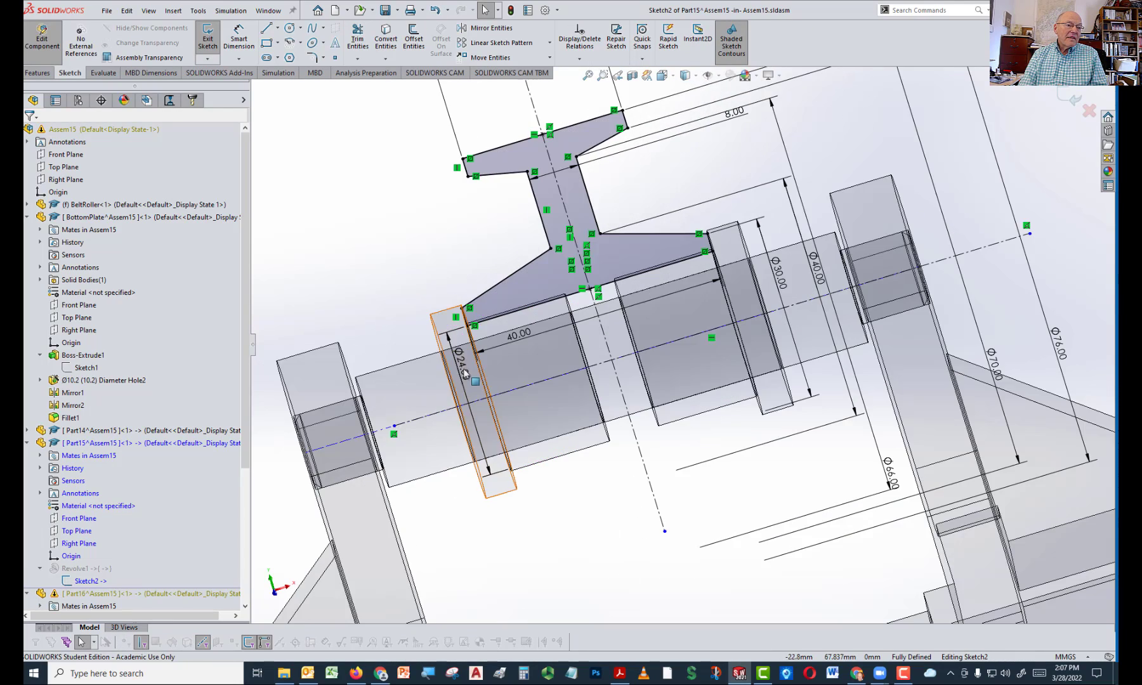
pyautogui.moveTo(465, 374); pyautogui.dragTo(406, 396)
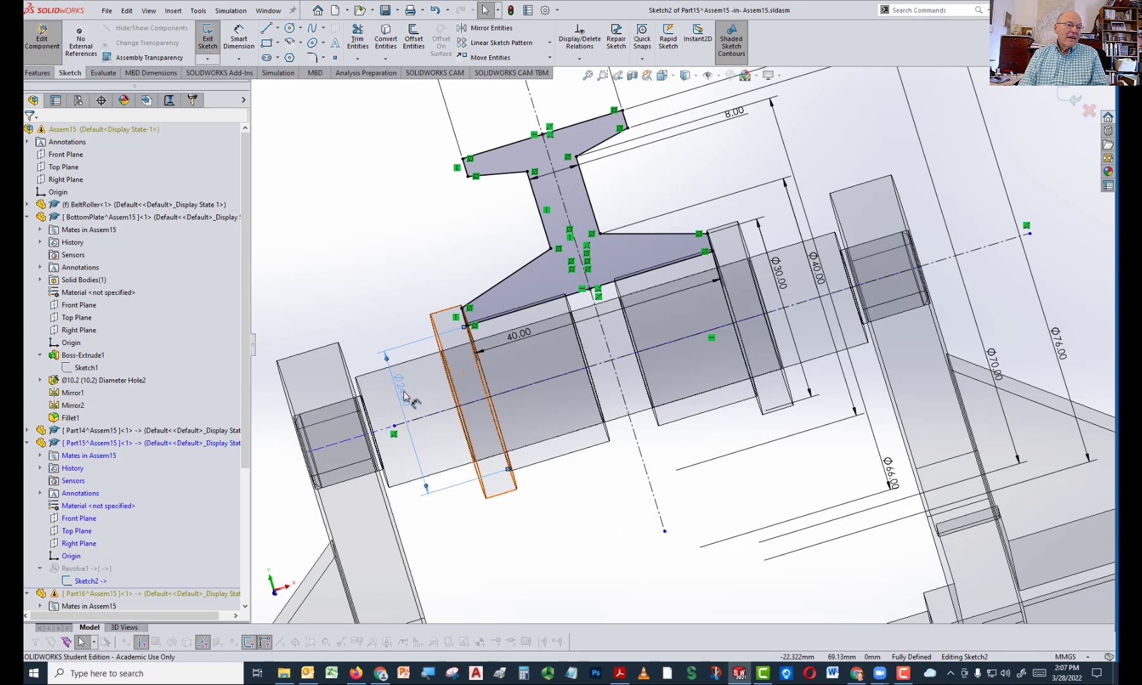
pyautogui.doubleClick(405, 394)
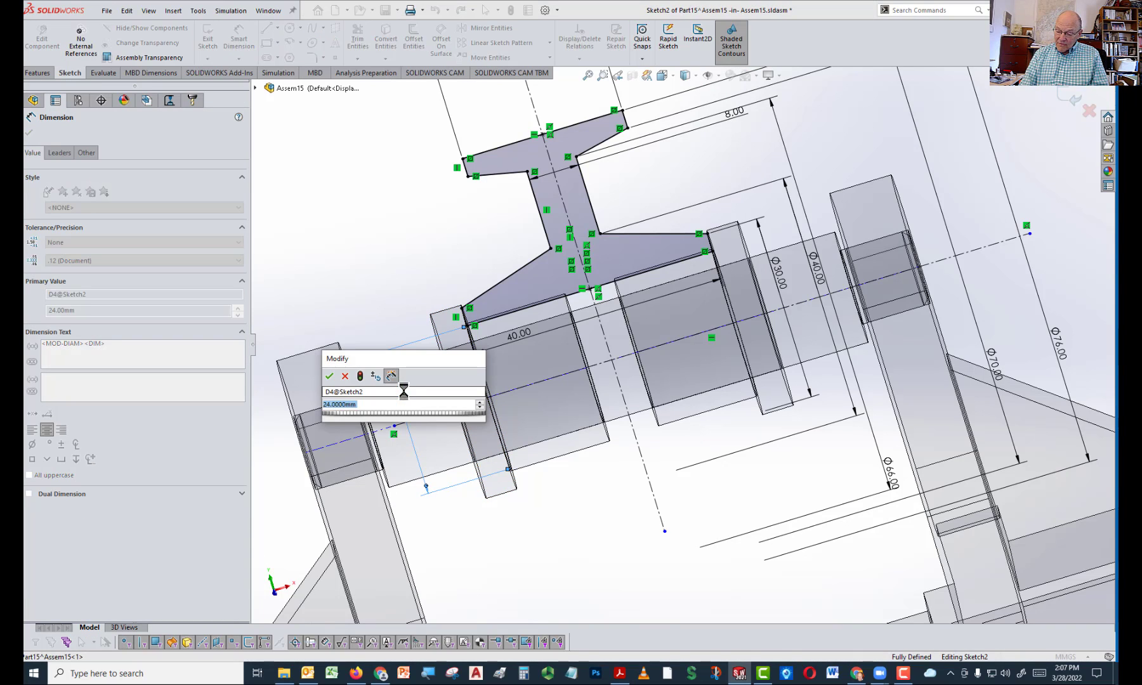
pyautogui.write('20')
pyautogui.press('Return')
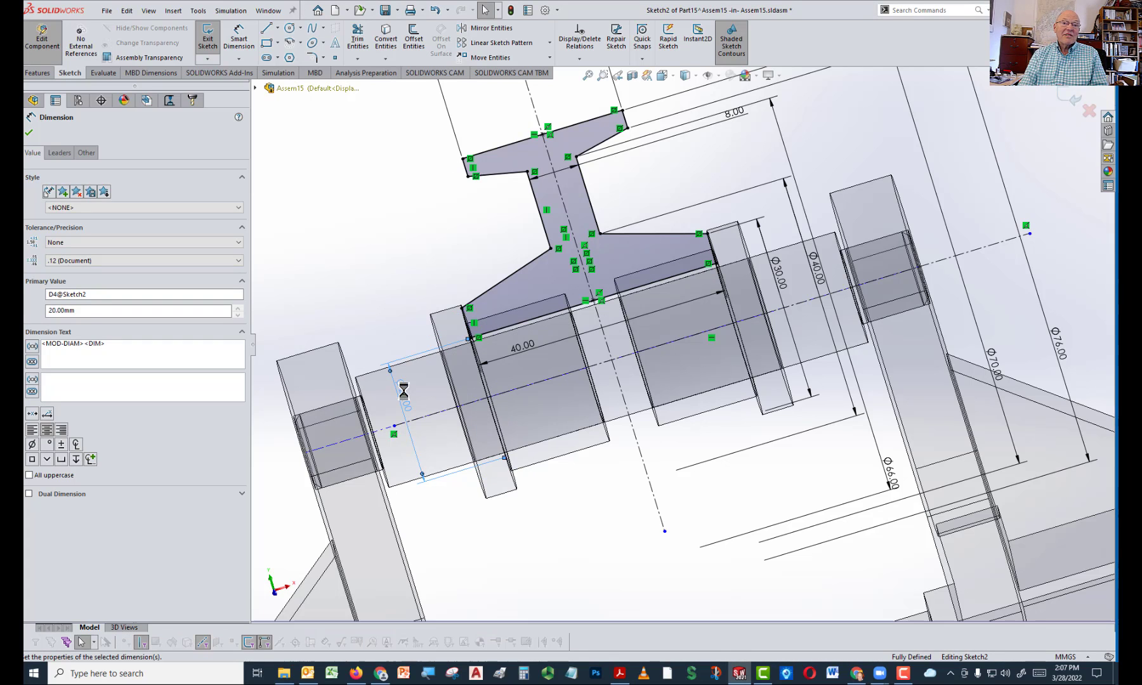
pyautogui.click(1074, 100)
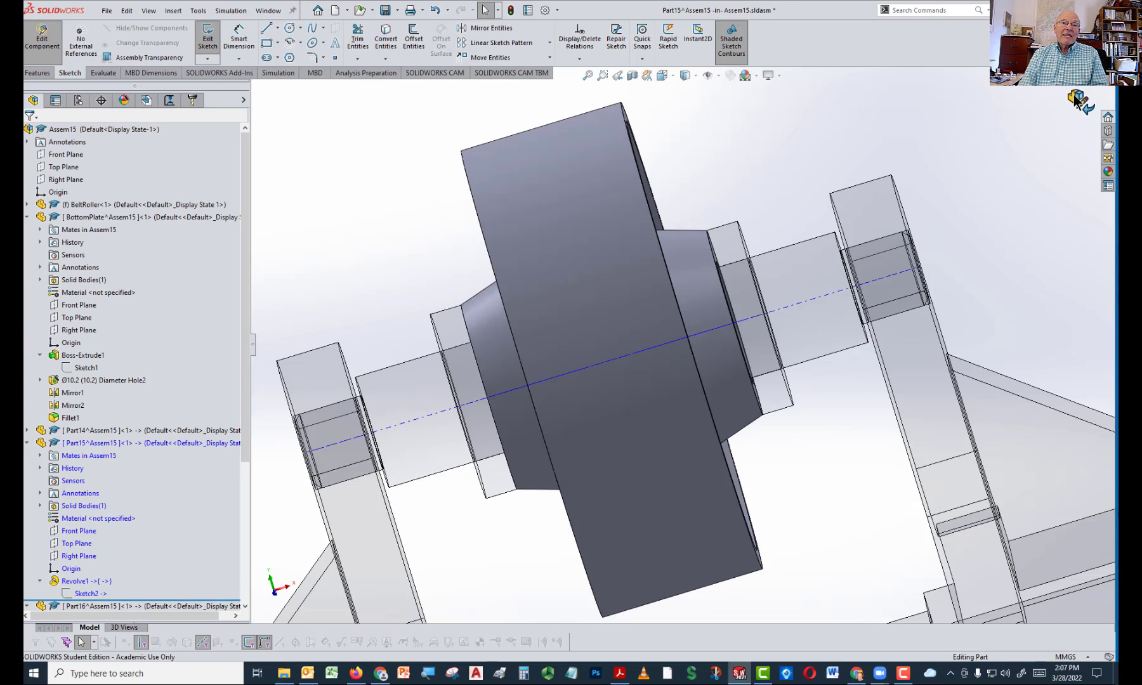
pyautogui.click(1075, 100)
# Section the assembly along the Front Plane, examine the fit between roller, bushings and shaft, and restore the unsectioned view
pyautogui.press('space')
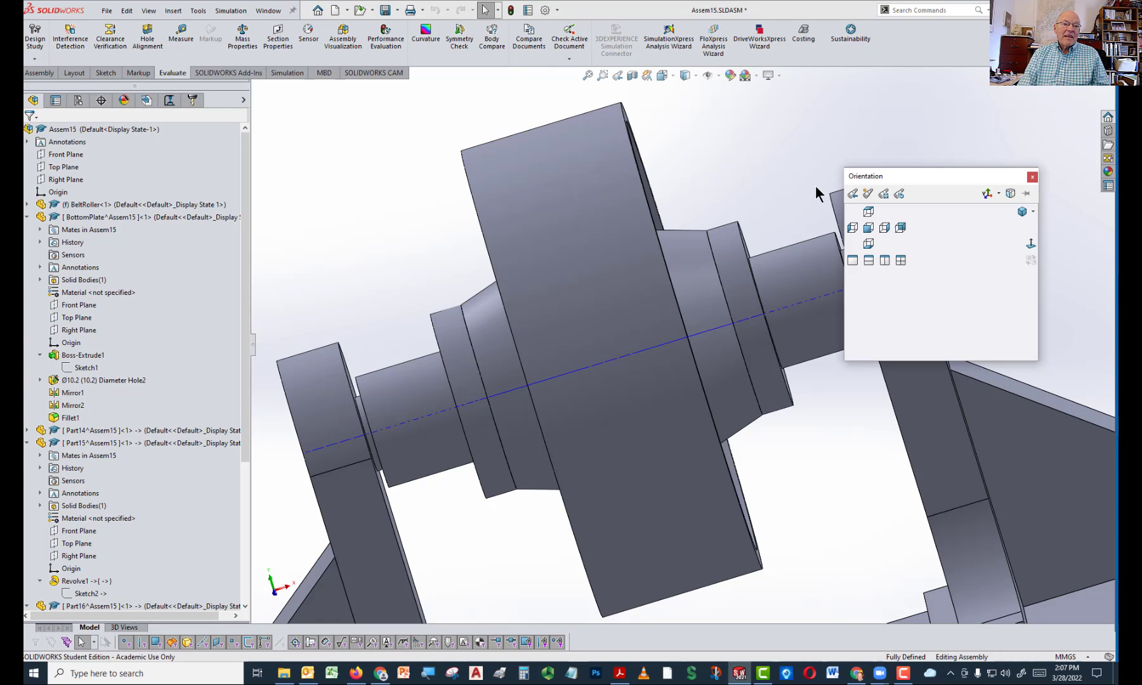
pyautogui.click(873, 226)
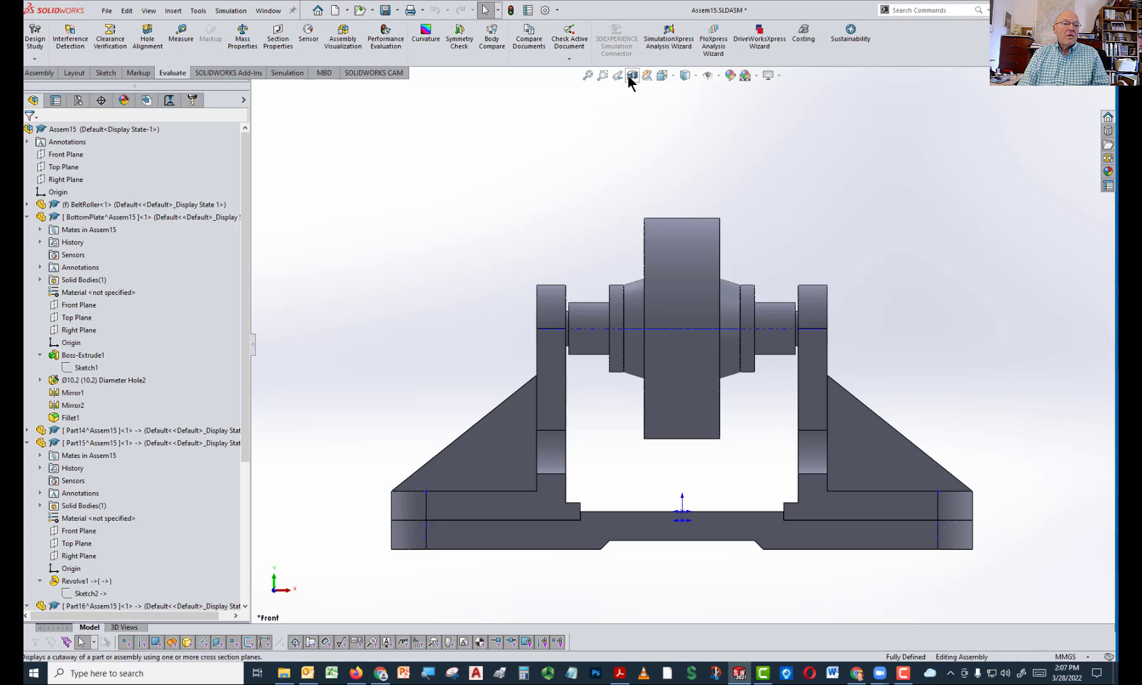
pyautogui.click(631, 75)
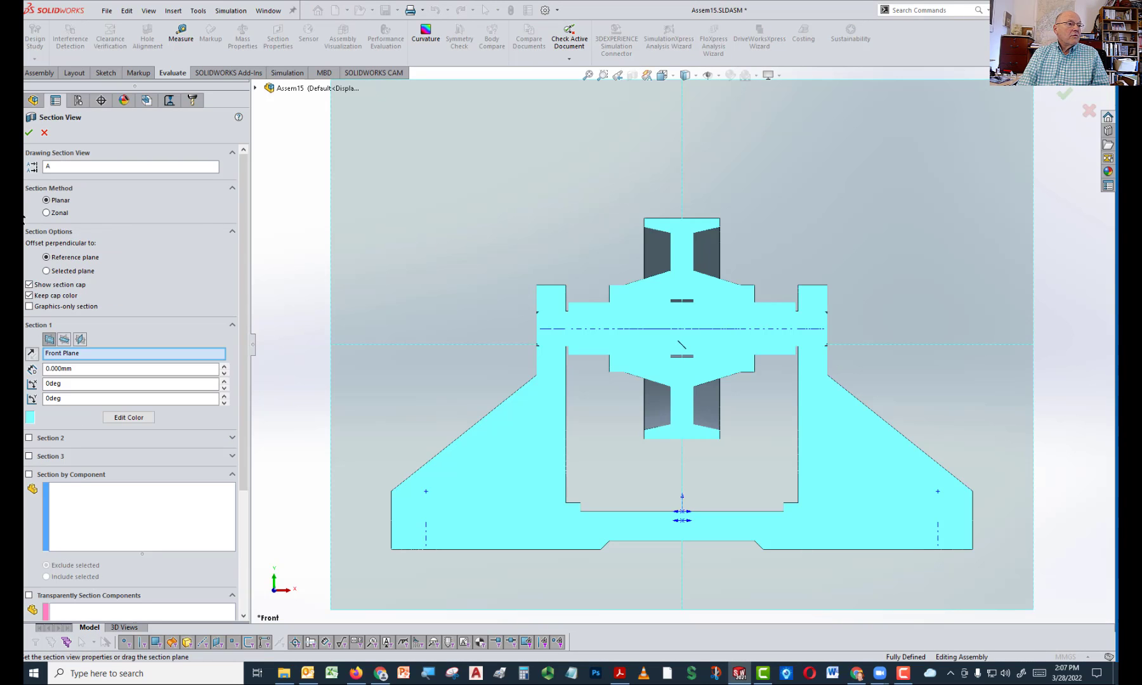
pyautogui.click(29, 132)
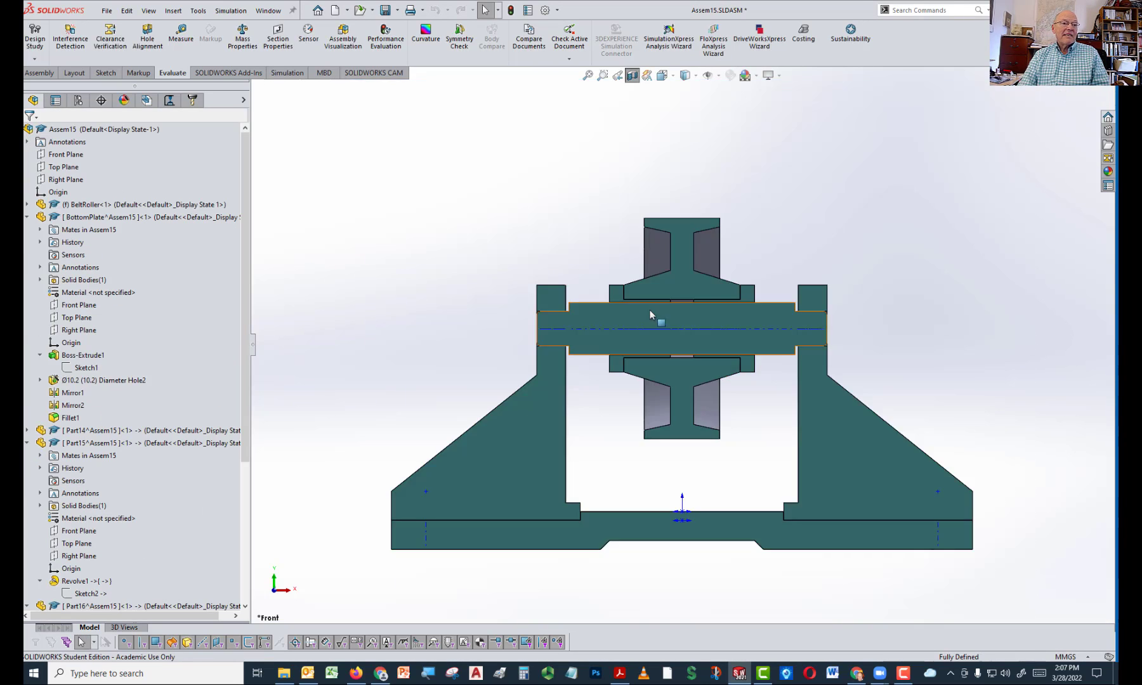
pyautogui.scroll(-5, 650, 310)
pyautogui.scroll(3, 629, 468)
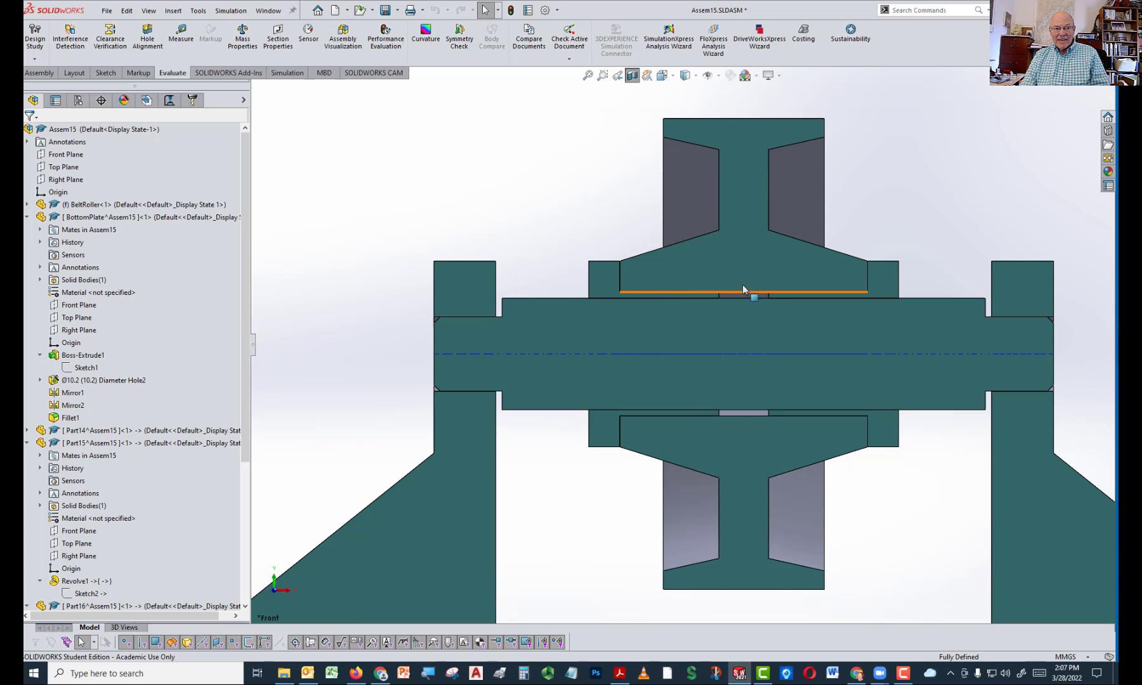
pyautogui.scroll(5, 783, 359)
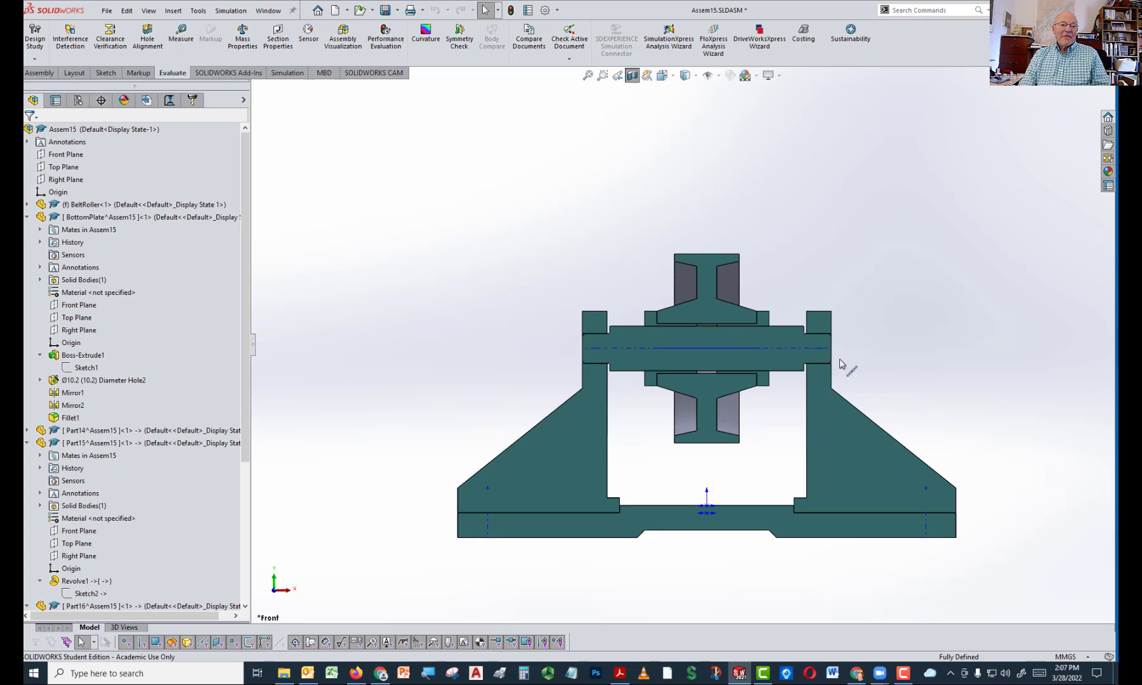
pyautogui.moveTo(852, 373); pyautogui.dragTo(971, 438, button='middle')
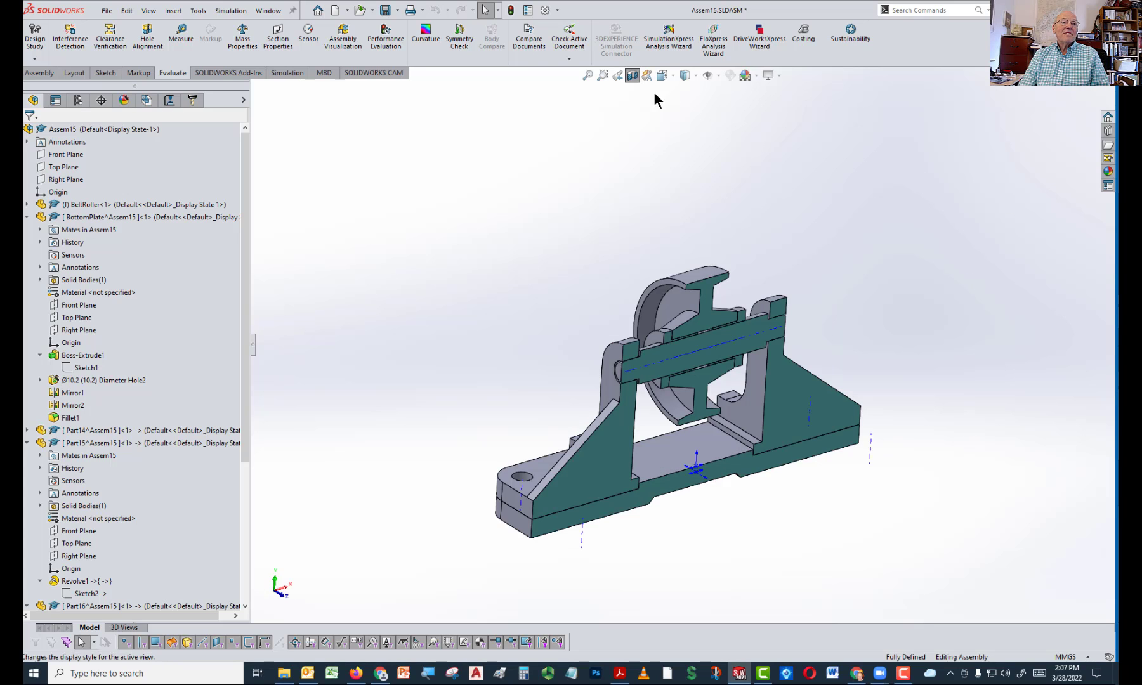
pyautogui.click(630, 74)
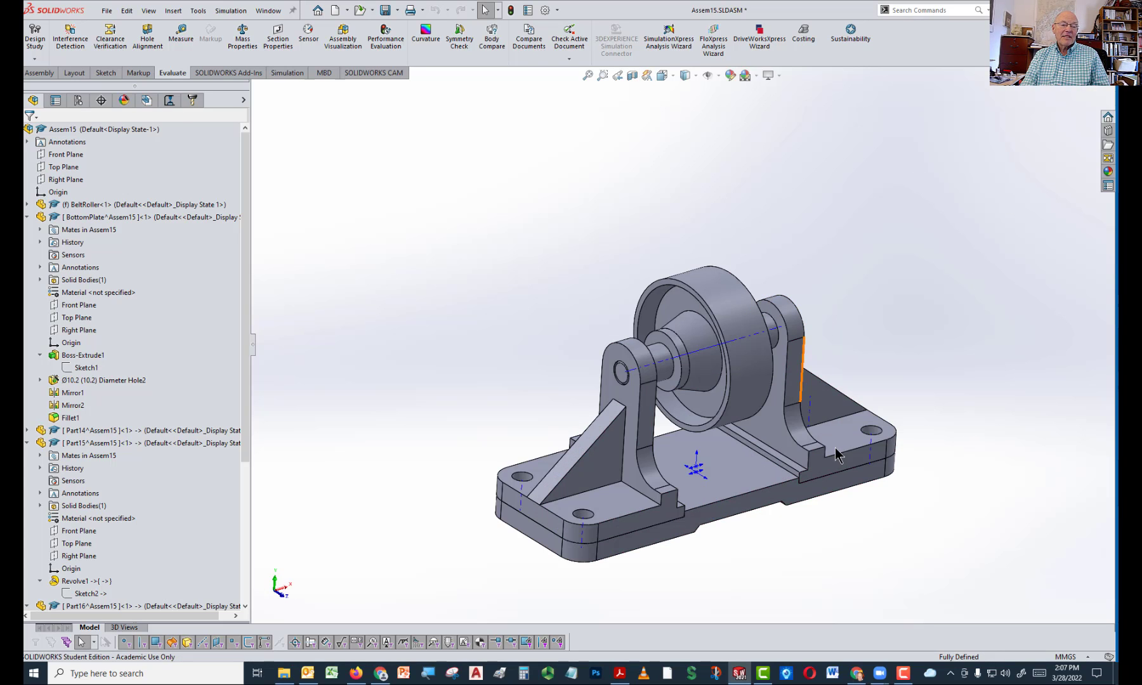